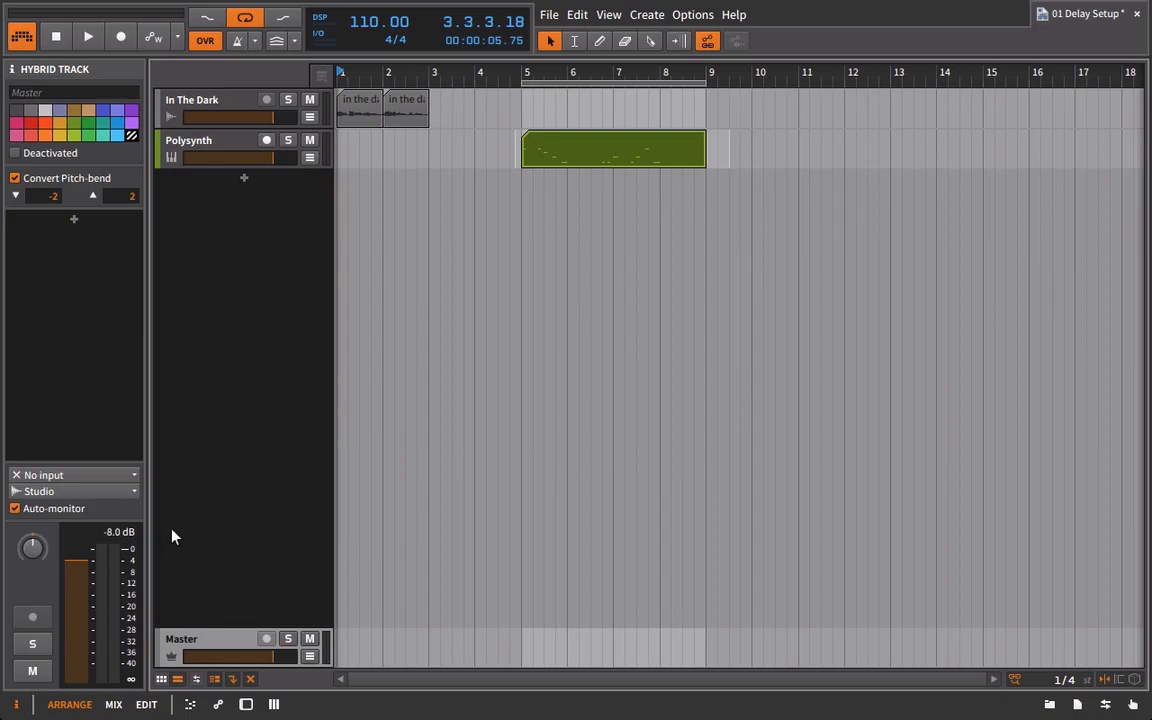
Create an effect track named Mix Delay and check its send on the In The Dark and Polysynth tracks.
right_click(241, 545)
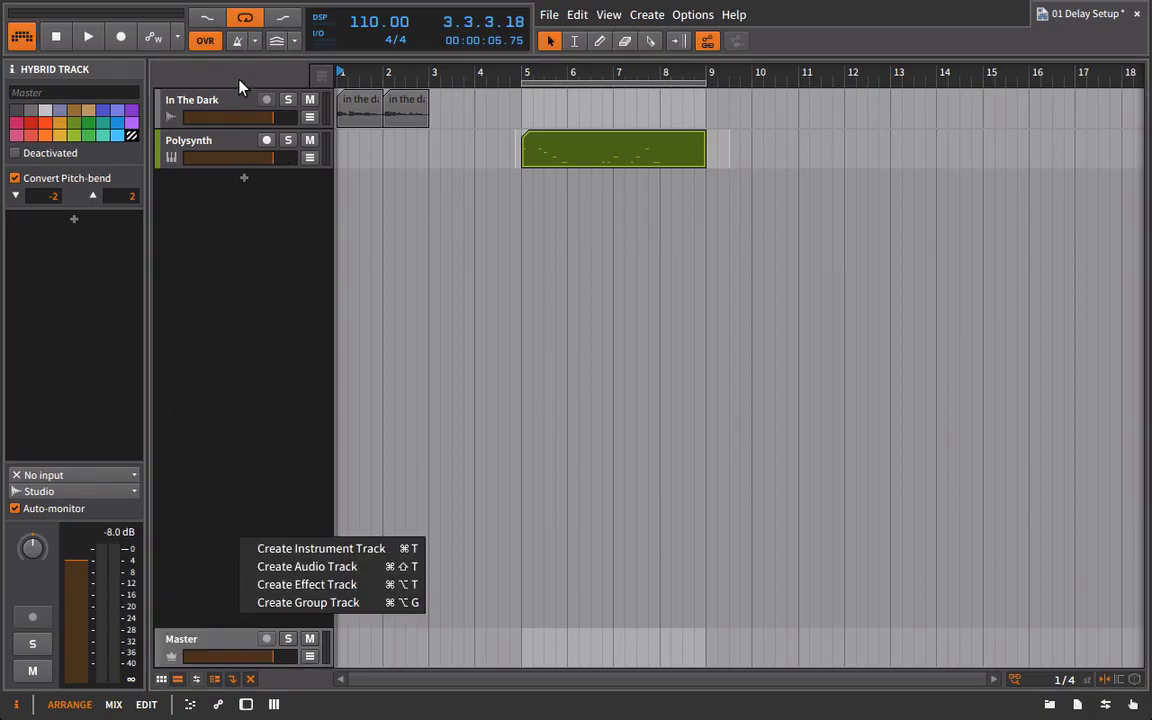
left_click(335, 585)
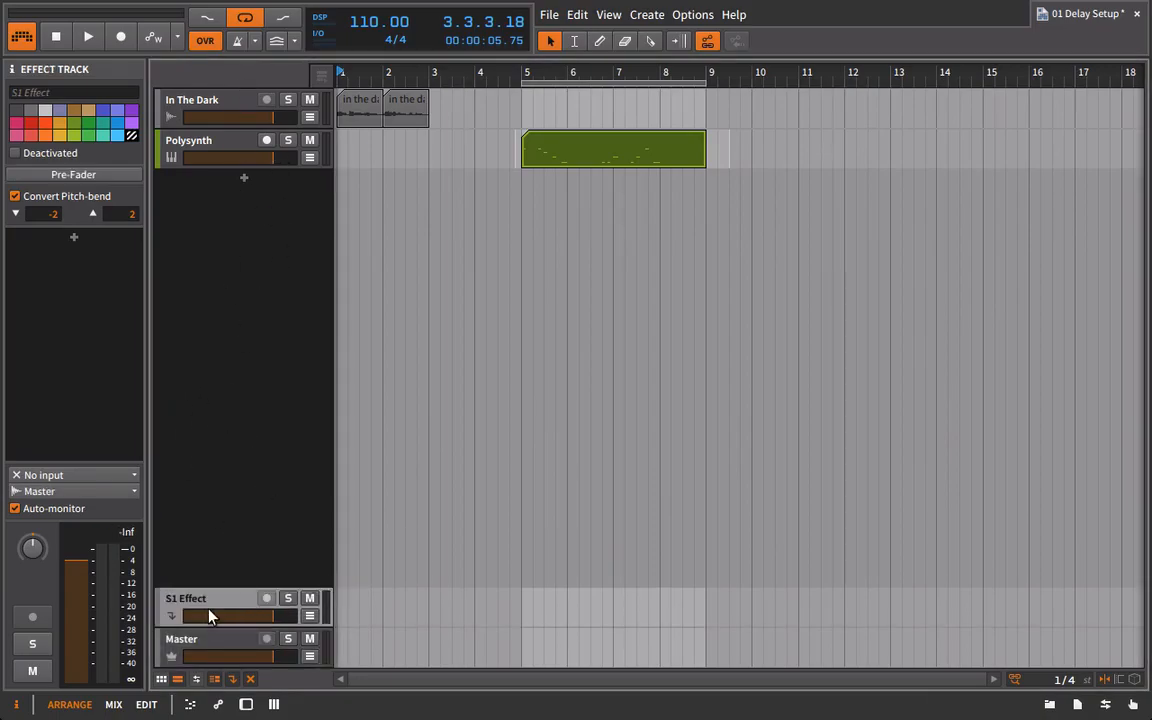
left_click(60, 90)
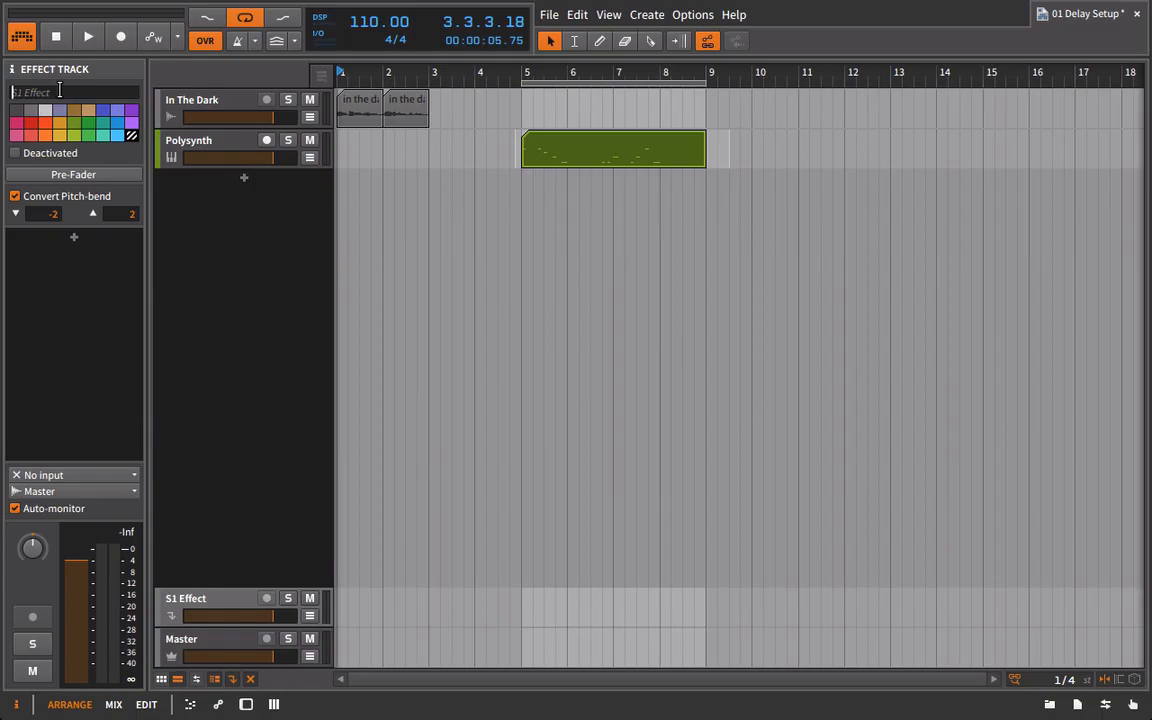
type("Mix Delay")
left_click(225, 103)
left_click(216, 139)
left_click(210, 100)
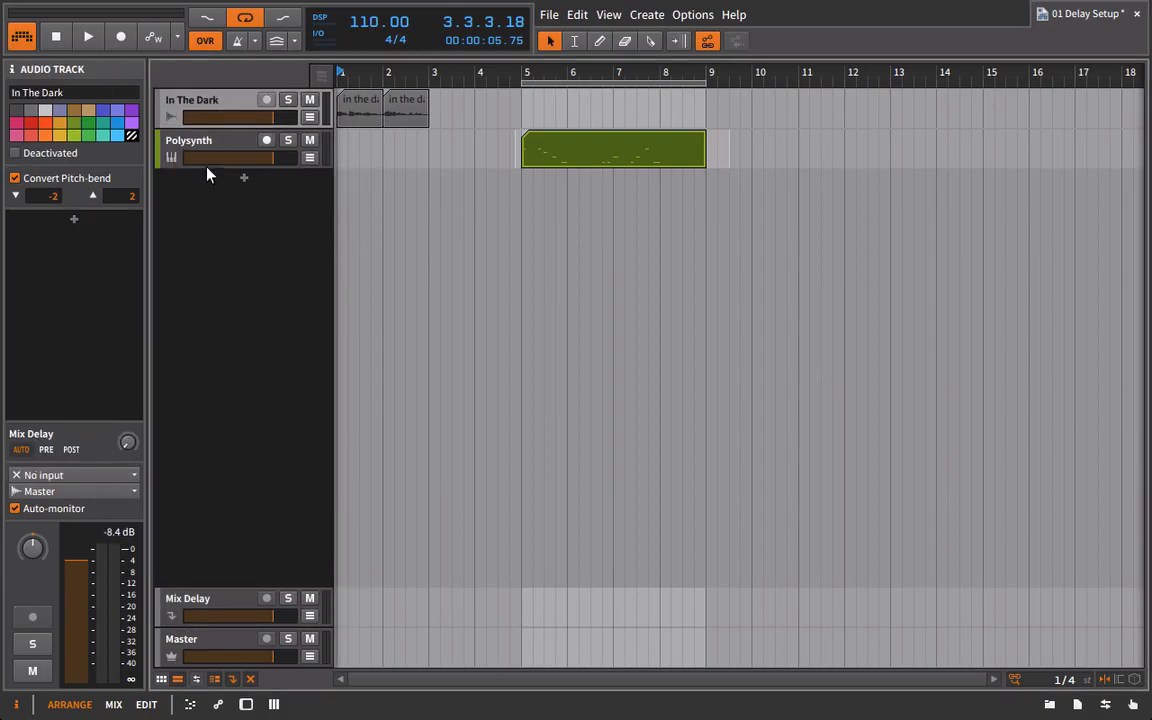
Add a Bitwig Delay-1 device to the Mix Delay effect track.
left_click(1049, 705)
double_click(203, 599)
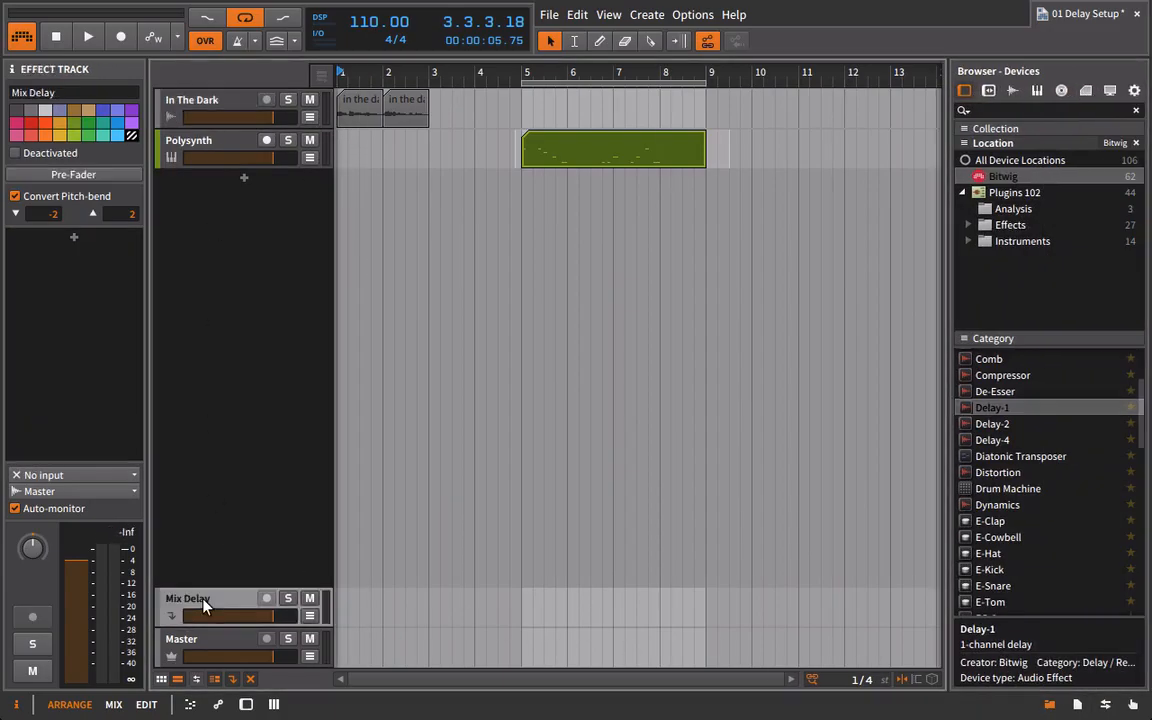
left_click_drag(992, 408, 614, 625)
left_click(1049, 705)
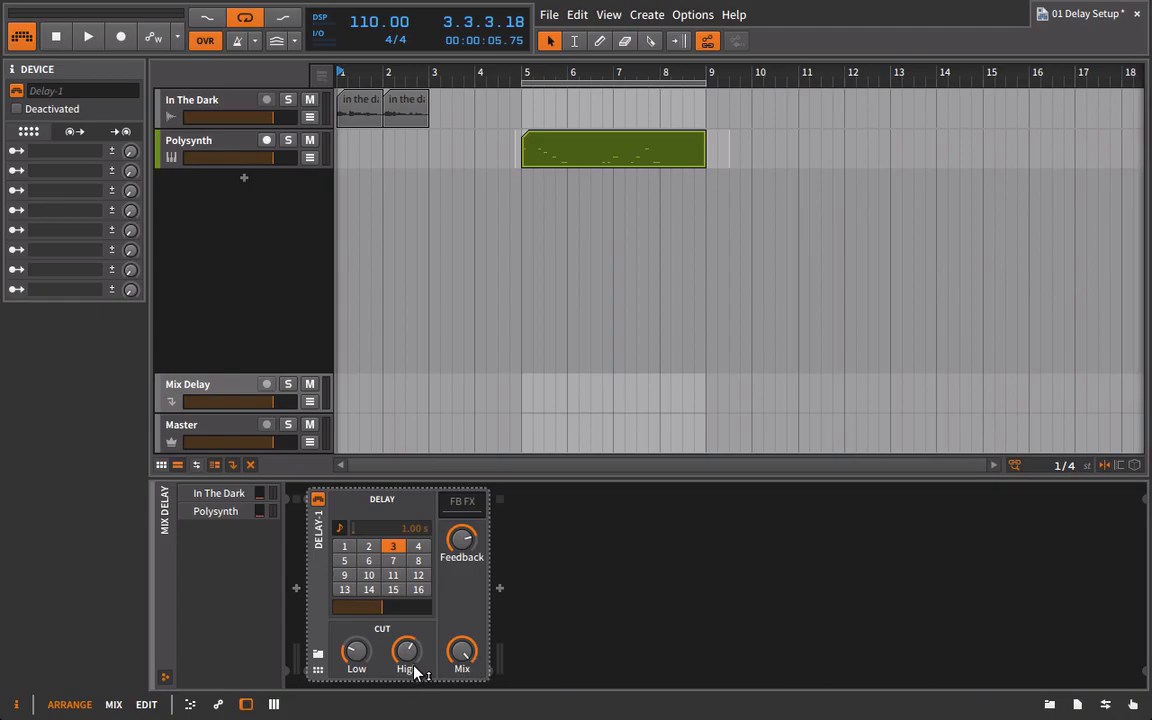
Open Delay-1's Low and High cut filters fully, and set its feedback to zero and delay time to 2.
left_click_drag(357, 650, 357, 685)
left_click_drag(474, 531, 474, 640)
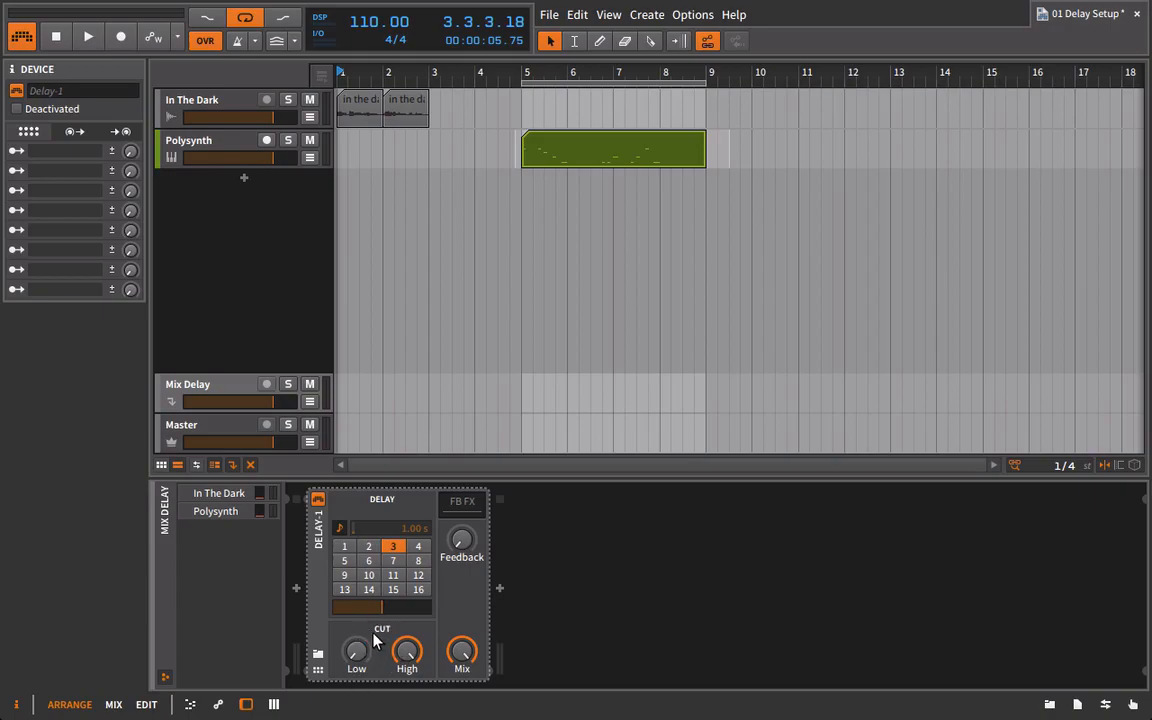
left_click(368, 549)
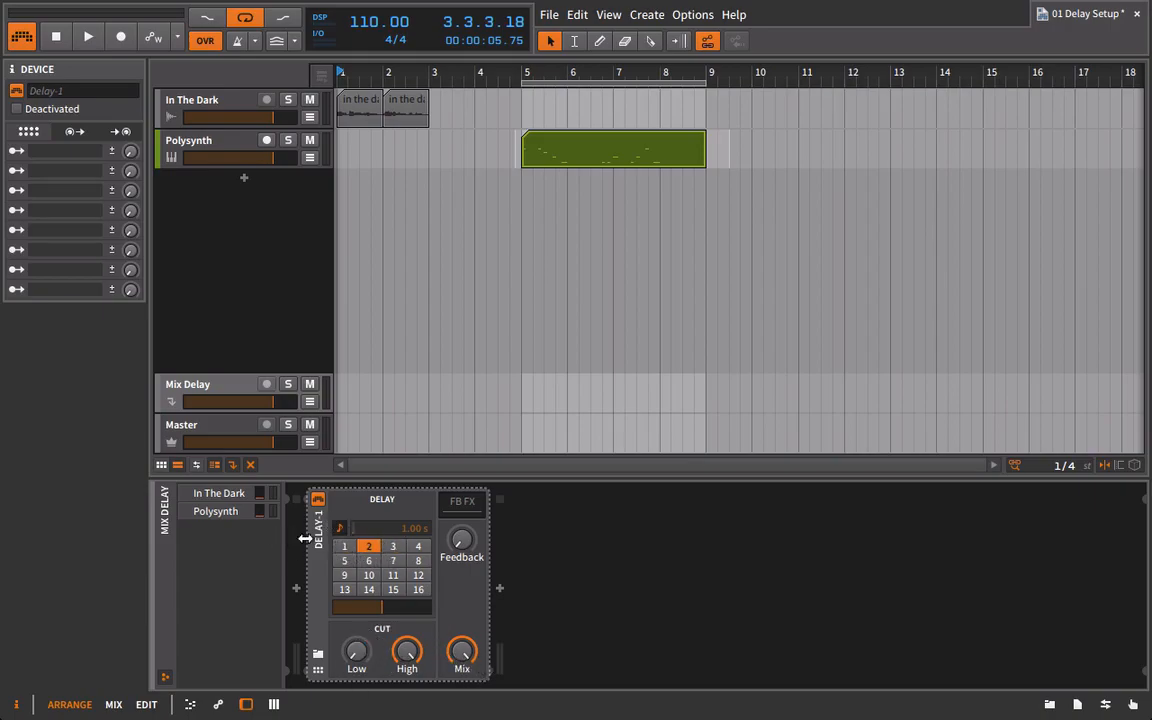
Try delay times of 1, 2, 4 and 16 on Delay-1, ending at 16.
left_click(340, 547)
left_click(424, 592)
left_click(369, 548)
left_click(422, 592)
left_click(418, 546)
left_click(420, 590)
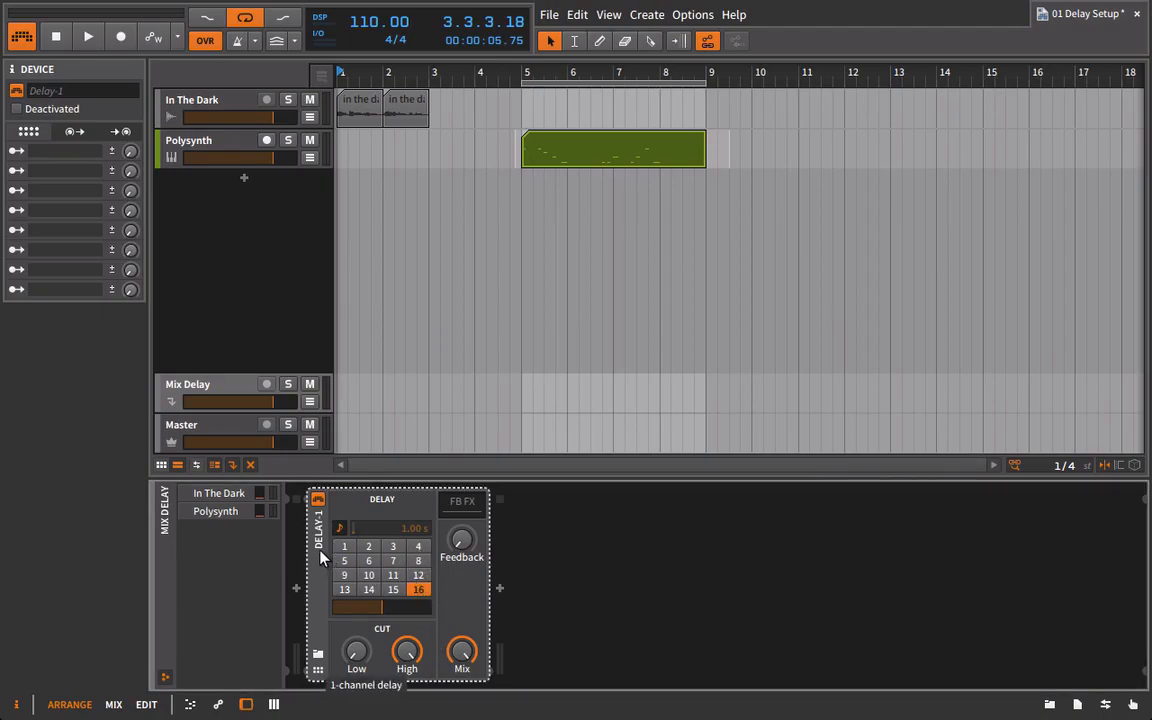
Try chaining a duplicate Delay-1 set to 4, remove the duplicate, and set the original's delay time to 2.
key("ctrl+d")
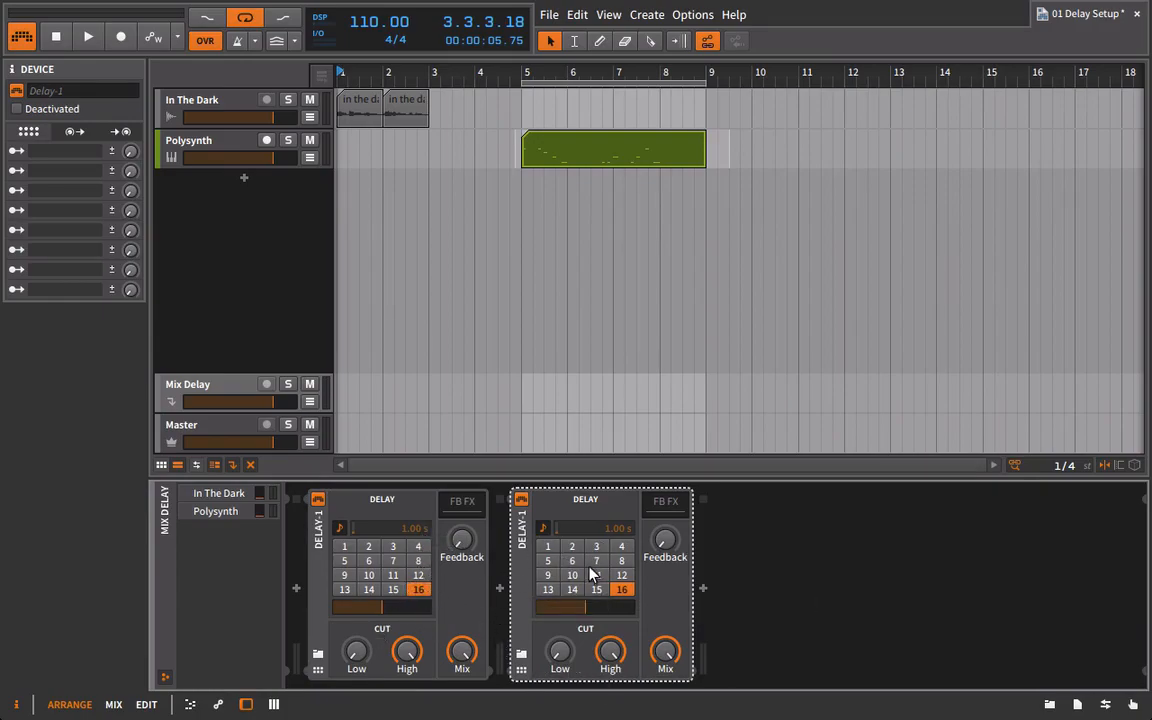
left_click(623, 547)
key("Delete")
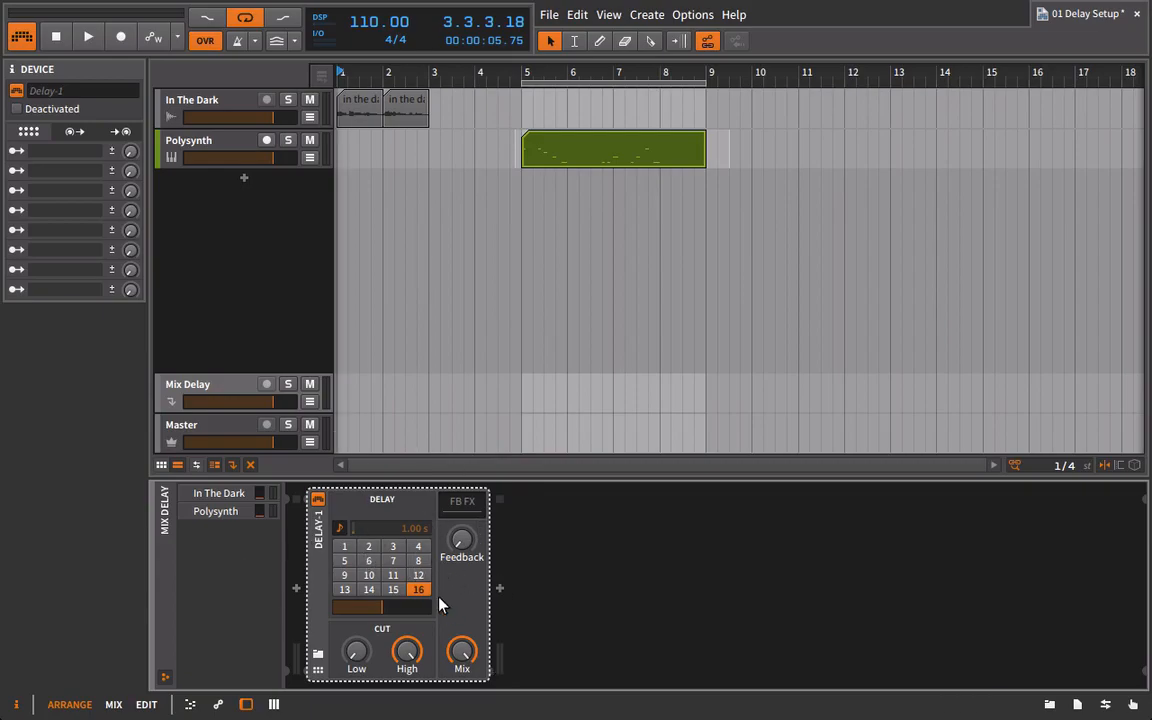
left_click(368, 546)
Raise the Mix Delay send on the In The Dark and Polysynth tracks while playing the arrangement.
left_click(190, 106)
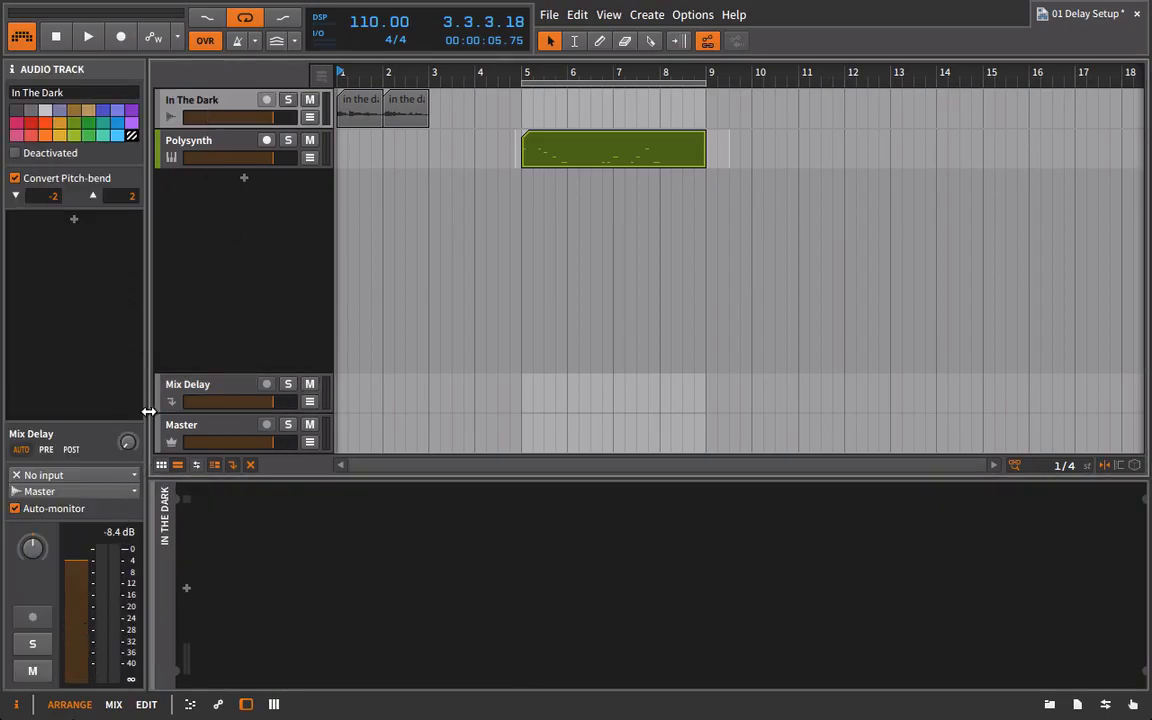
key("space")
left_click_drag(131, 445, 131, 370)
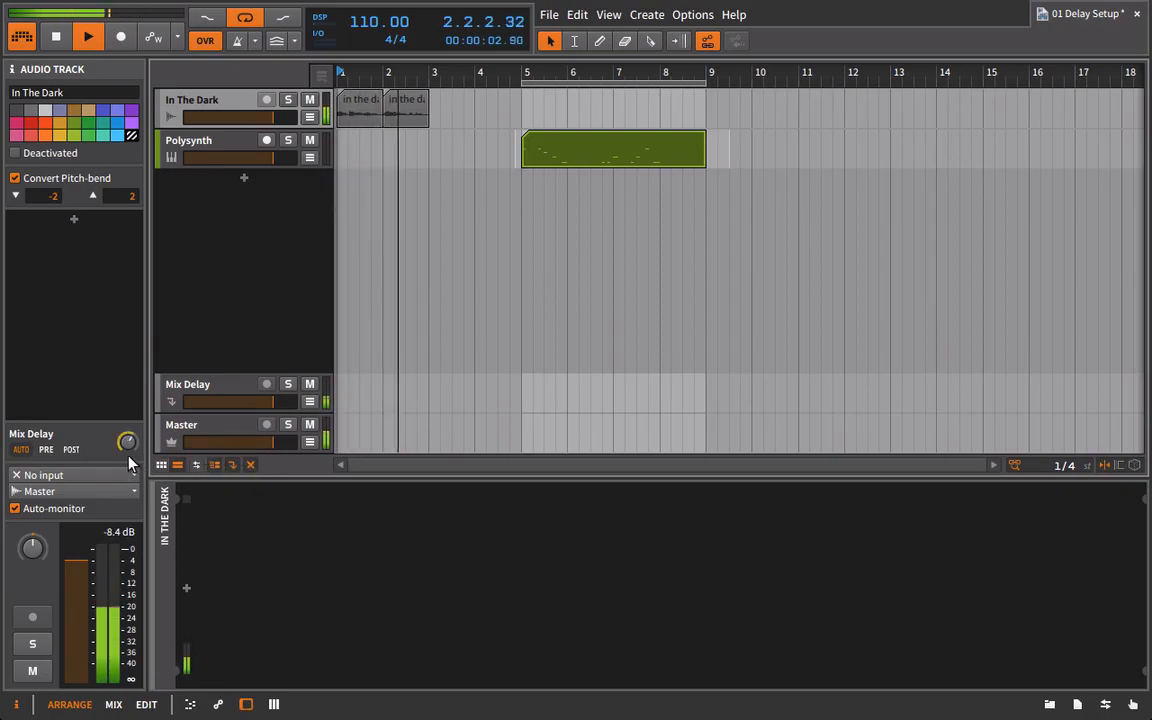
left_click(212, 140)
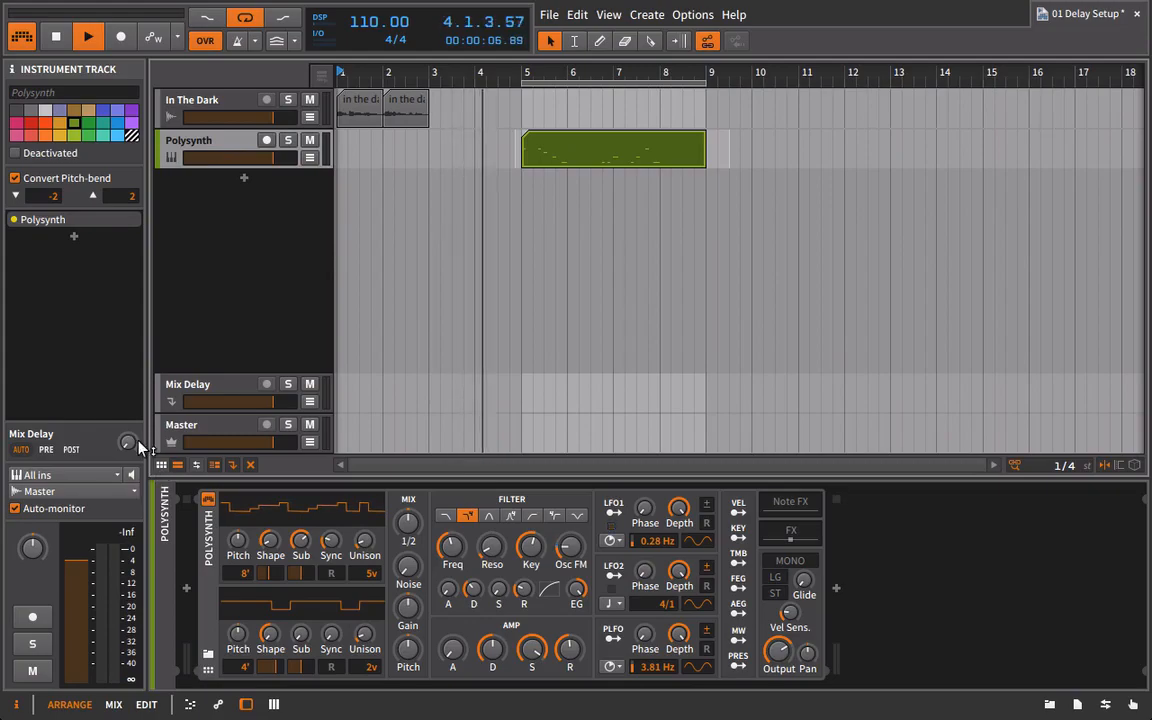
left_click_drag(127, 442, 127, 405)
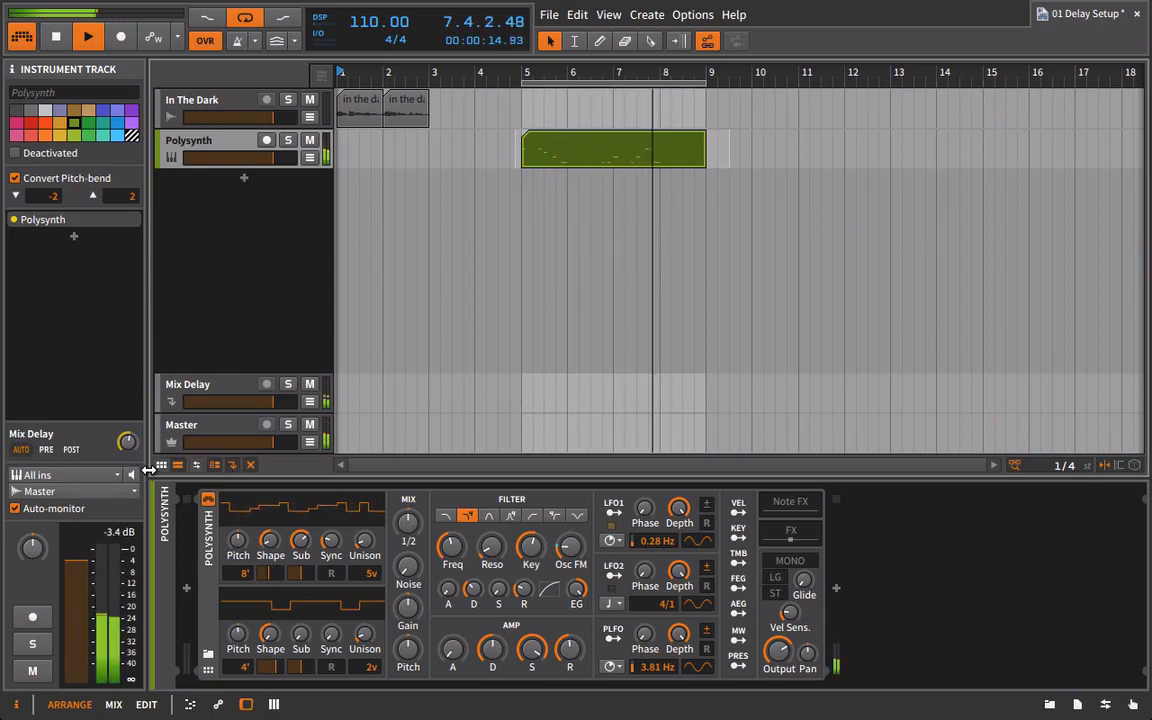
key("space")
Add a Flanger after Delay-1 on the Mix Delay effect track.
left_click(197, 388)
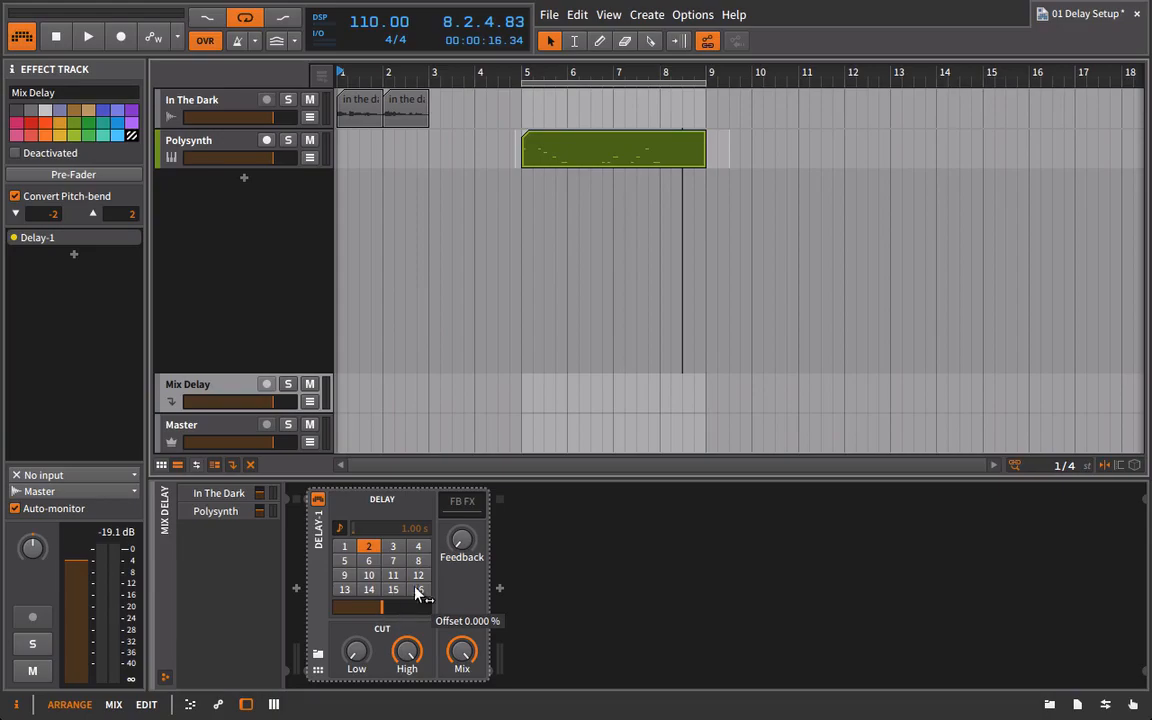
left_click(575, 560)
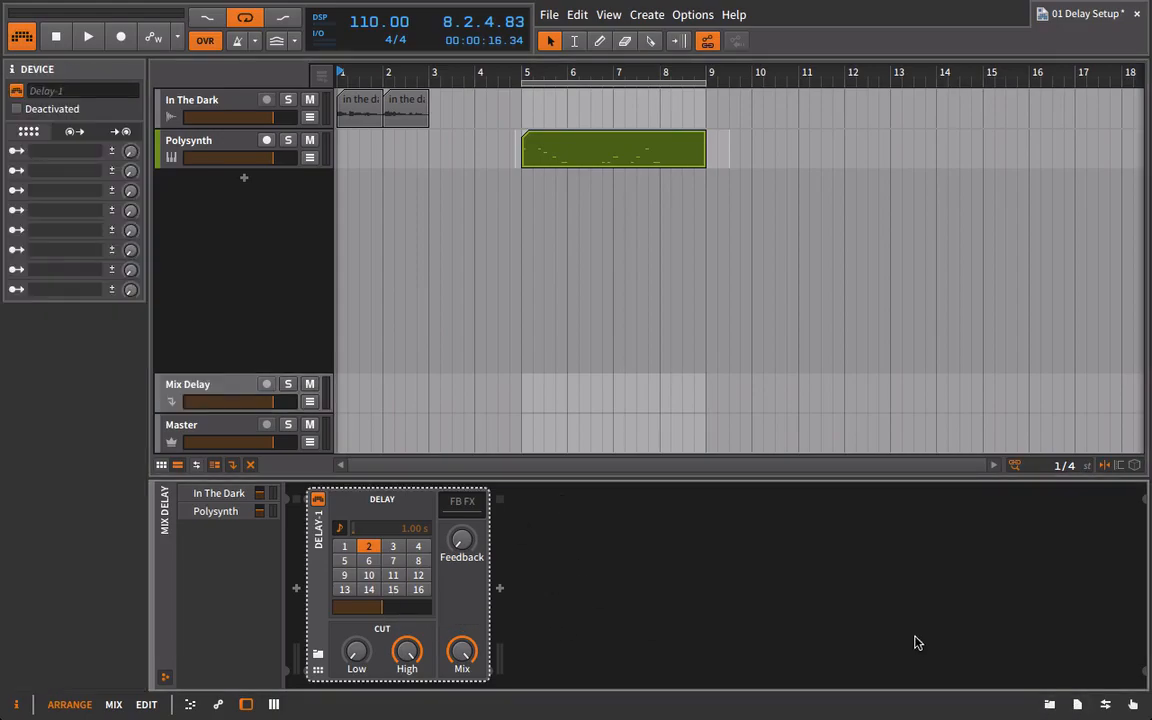
left_click(1049, 704)
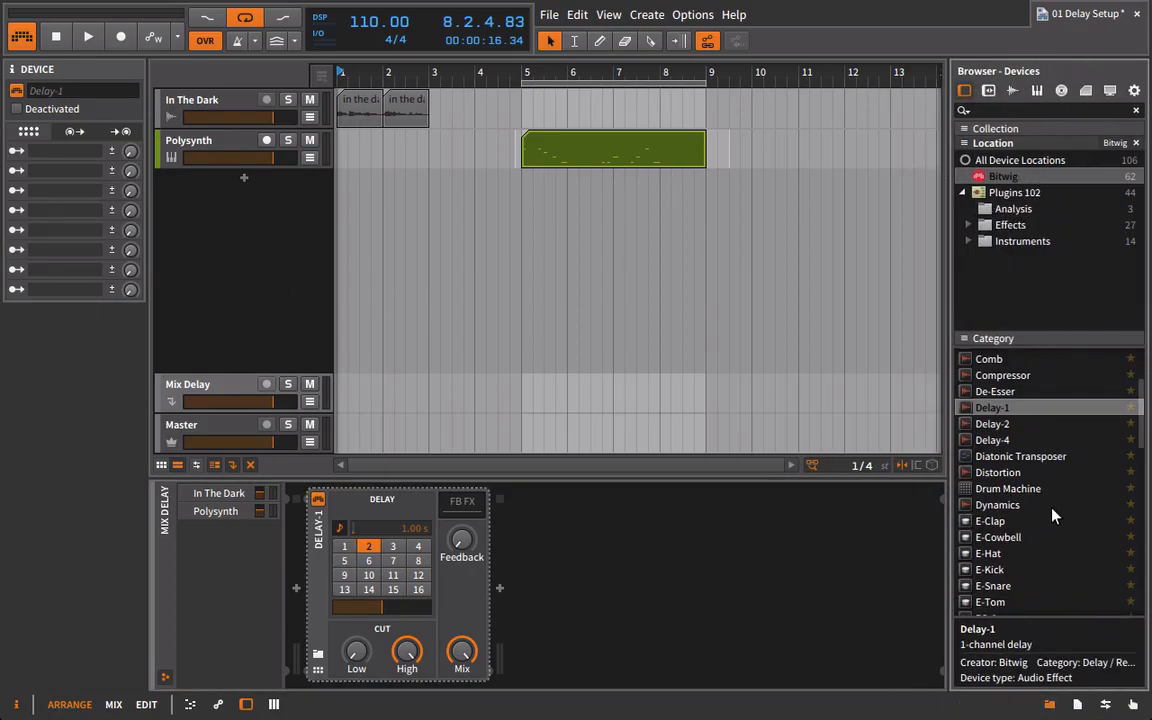
scroll(1052, 515, "down", 1)
scroll(1058, 545, "down", 1)
left_click_drag(990, 580, 757, 536)
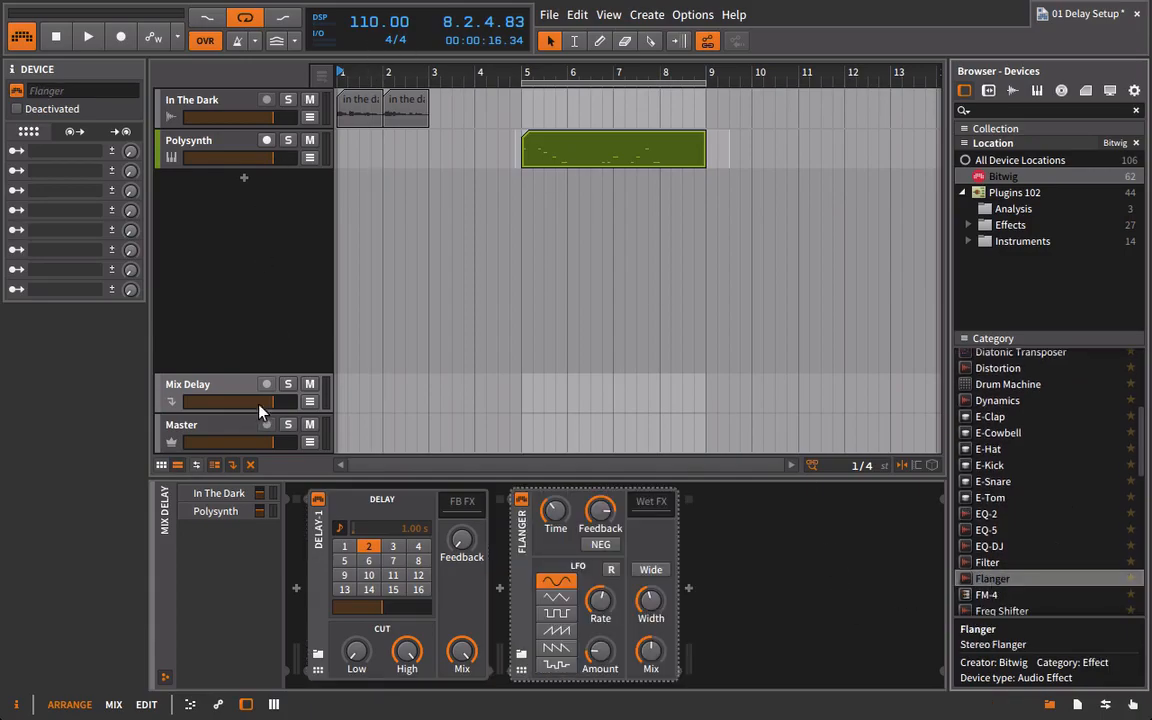
Play the arrangement, briefly soloing the Mix Delay track, and move the playback start to bar 5.
key("space")
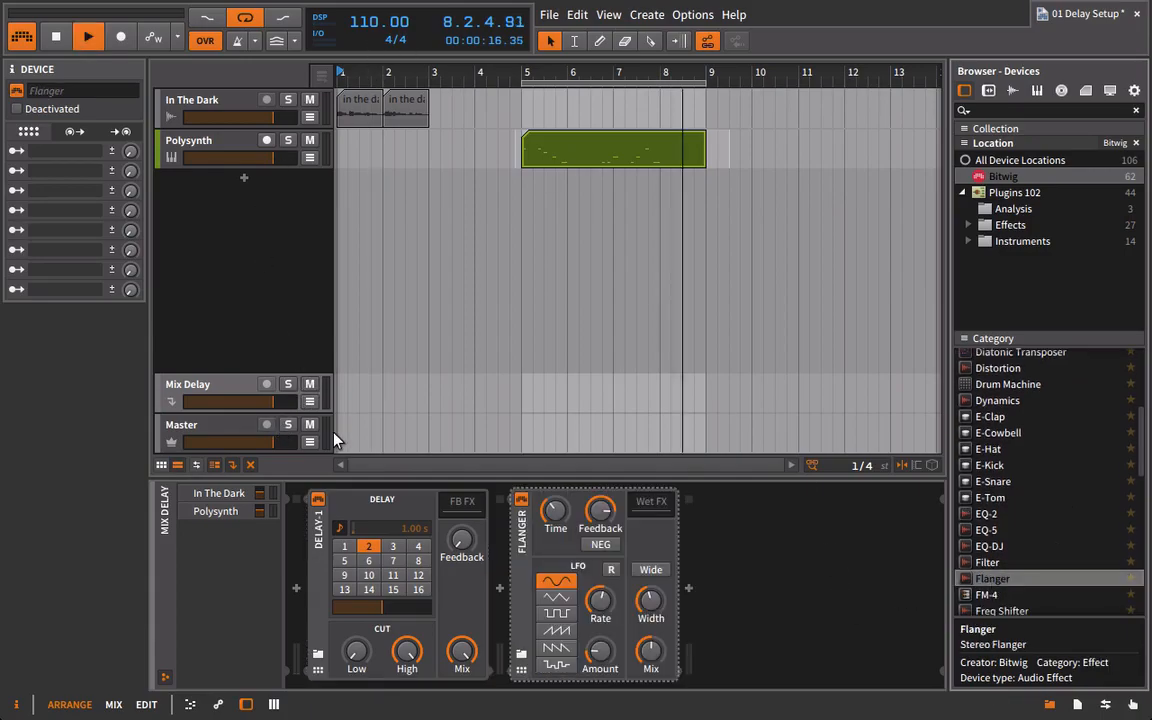
left_click(288, 385)
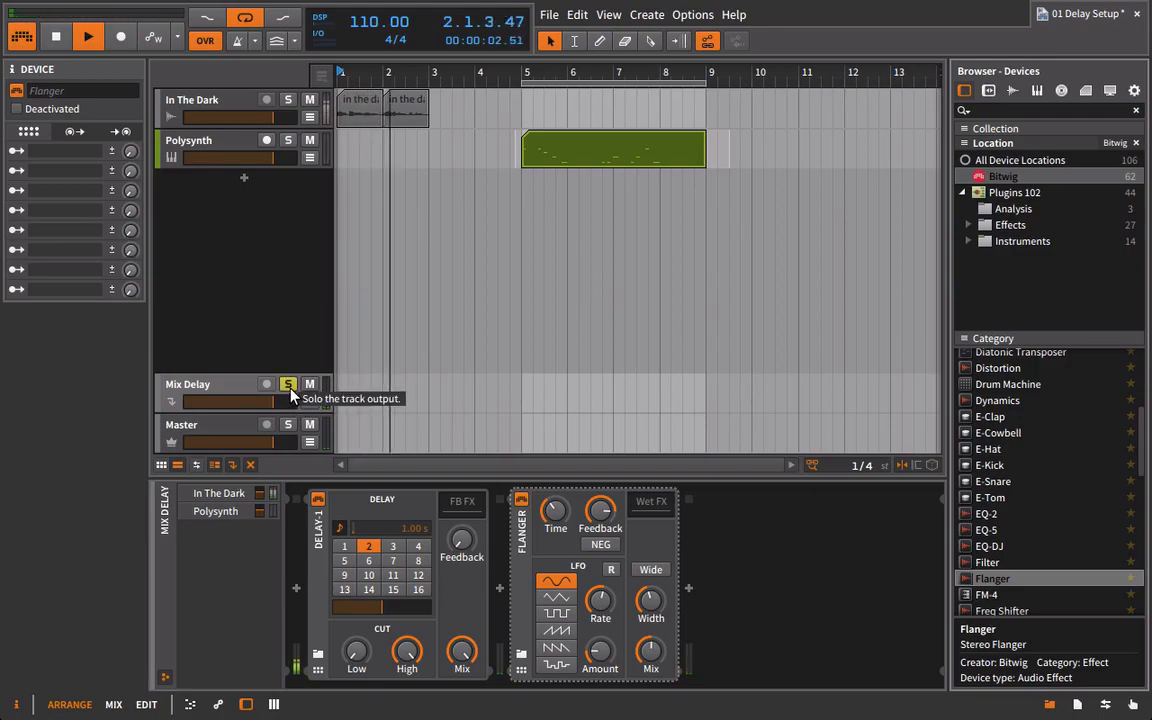
left_click(287, 386)
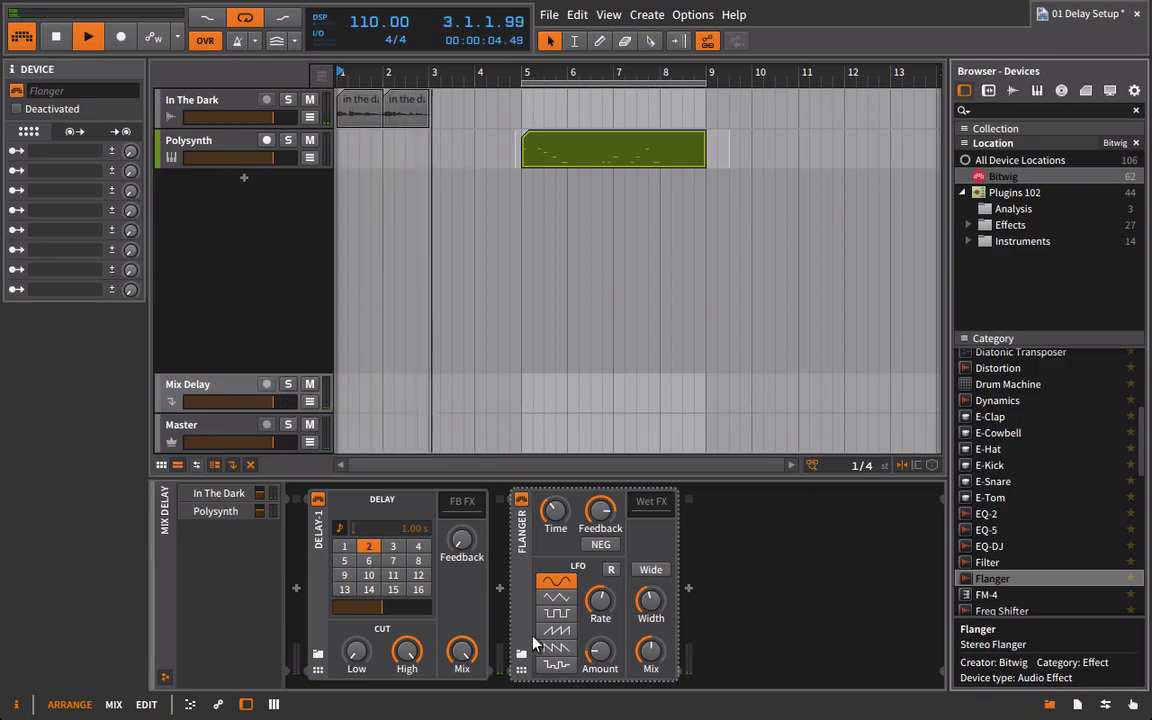
left_click(528, 73)
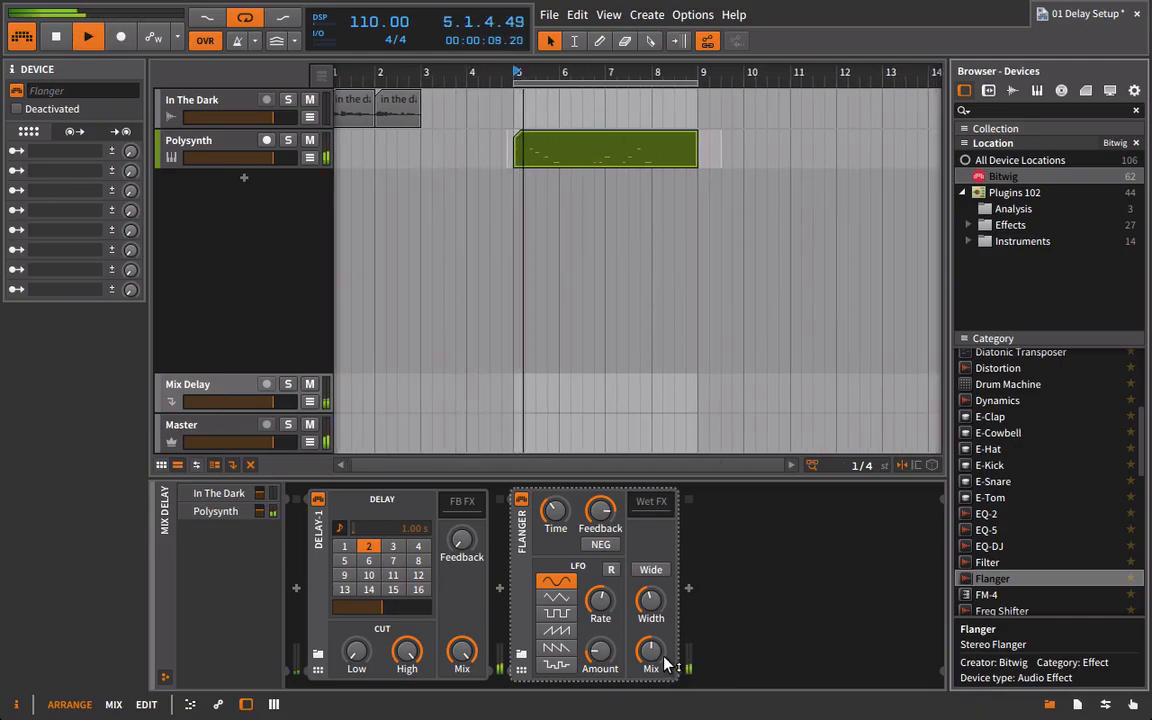
Turn on the Flanger's Wide option, raise its Width and lower its Mix.
left_click(651, 569)
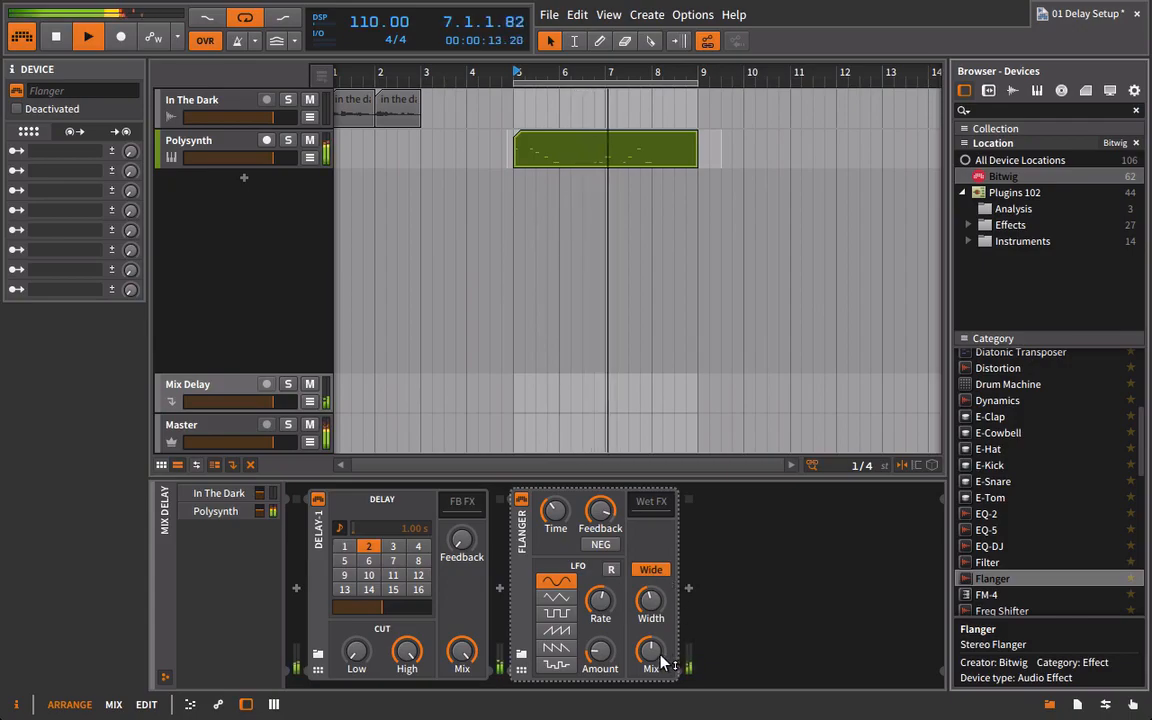
left_click_drag(654, 655, 654, 652)
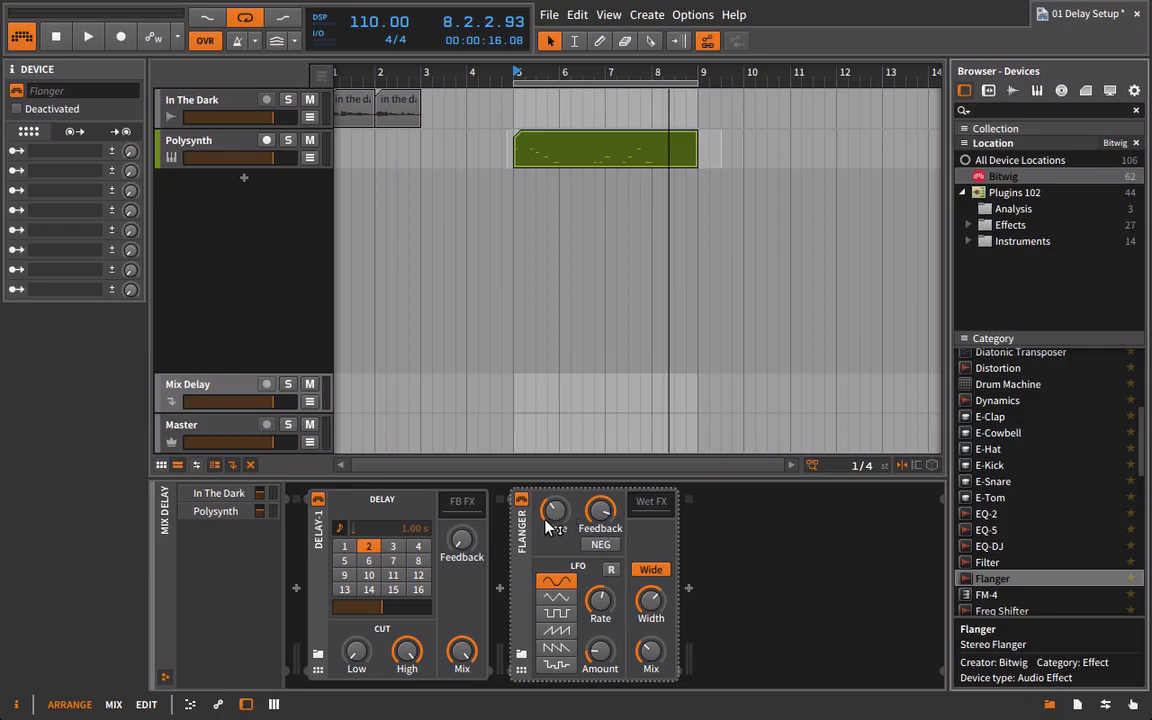
Raise Delay-1's feedback to about halfway and increase the Polysynth send to Mix Delay during playback.
left_click_drag(470, 547, 470, 545)
key("space")
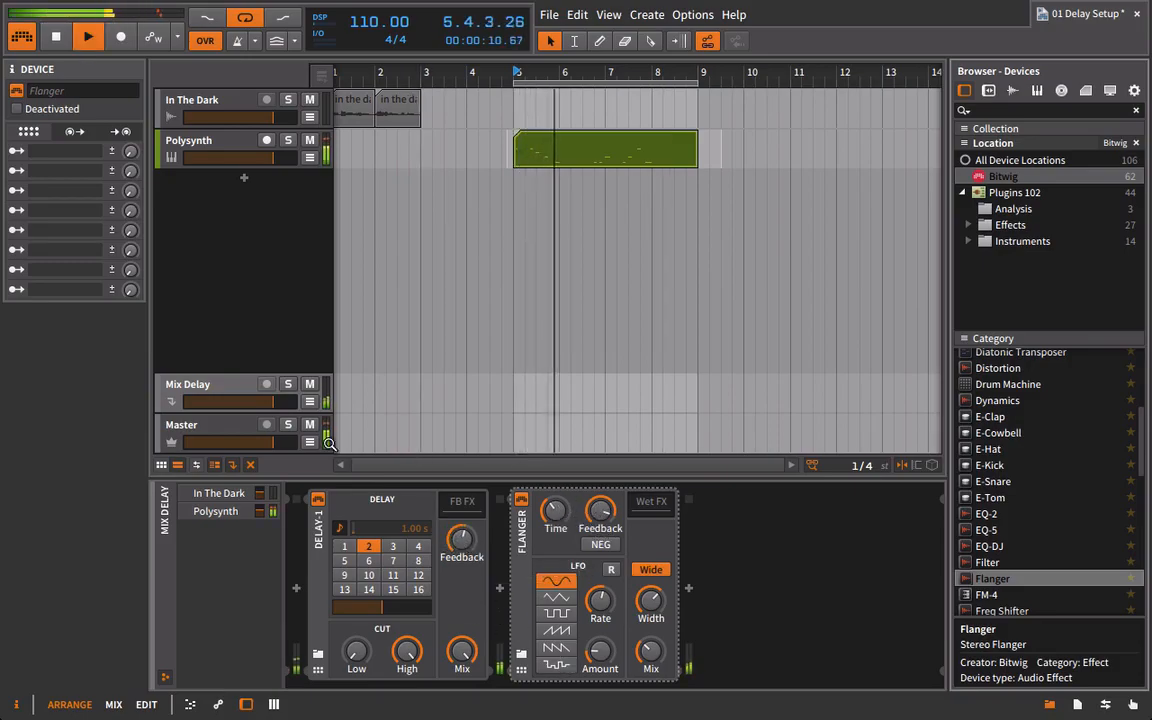
left_click_drag(259, 511, 259, 508)
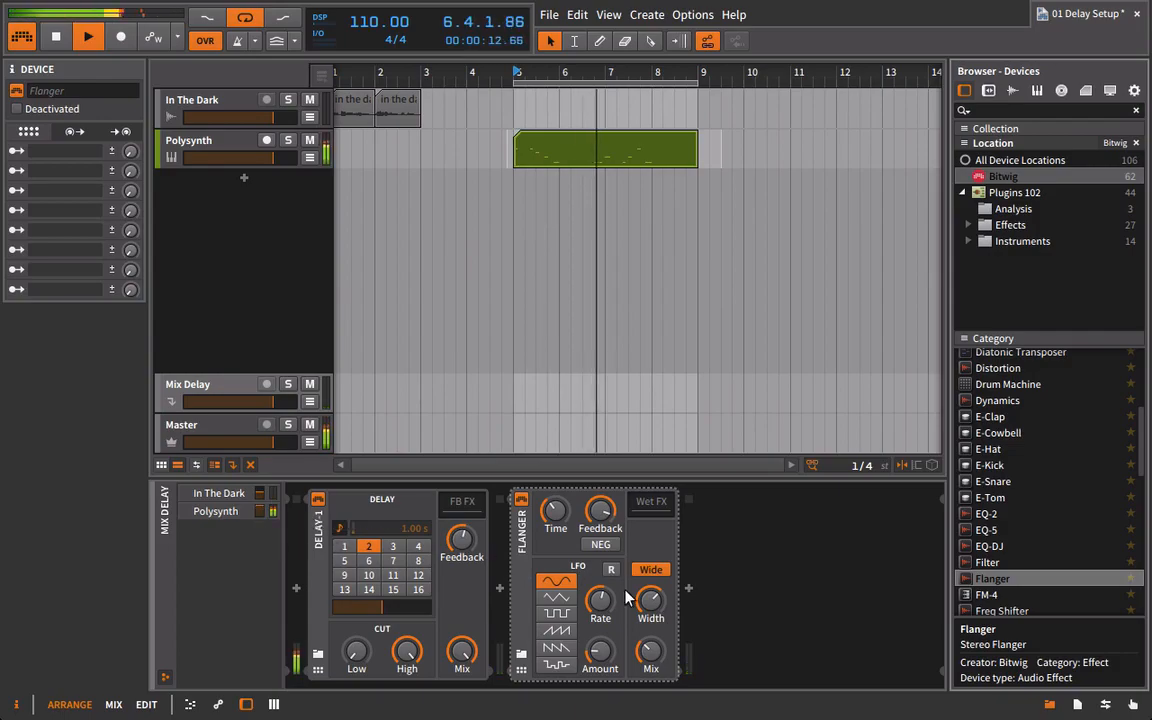
Raise the Flanger's LFO Rate and Amount during playback, and delete the Flanger from the Mix Delay chain.
left_click_drag(601, 605, 601, 566)
left_click_drag(606, 642, 606, 606)
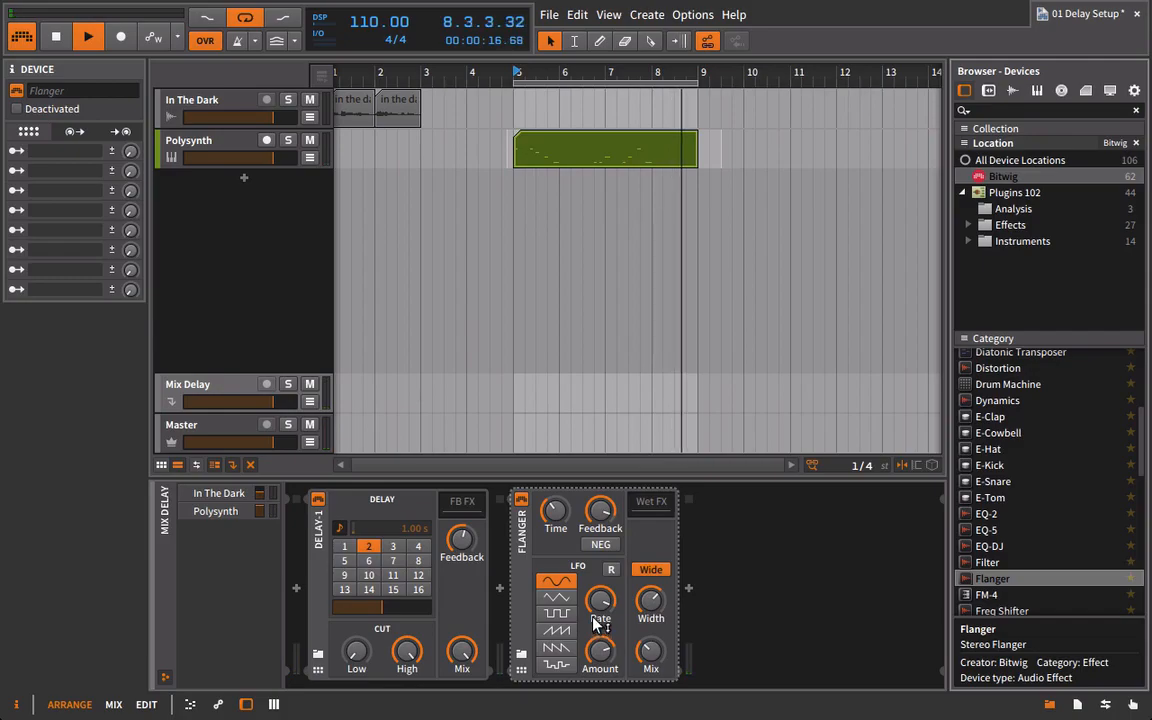
key("space")
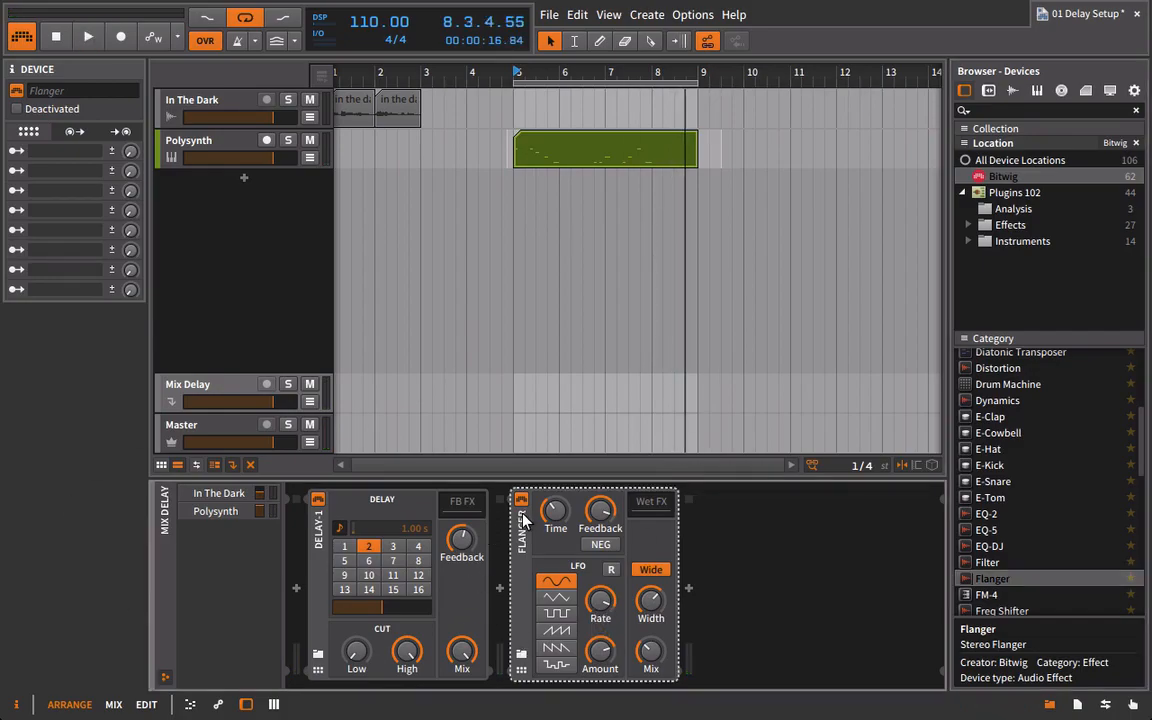
key("Delete")
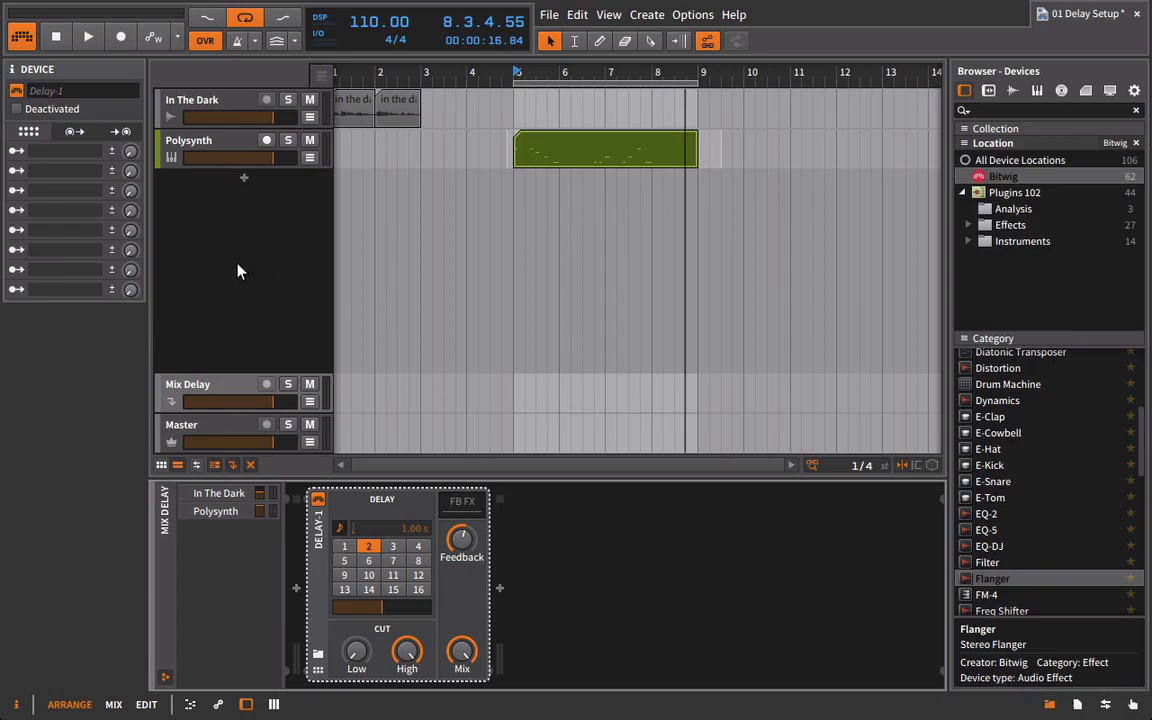
Review the Mix Delay sends in the mixer view, and delete the Mix Delay effect track in the arranger.
key("F2")
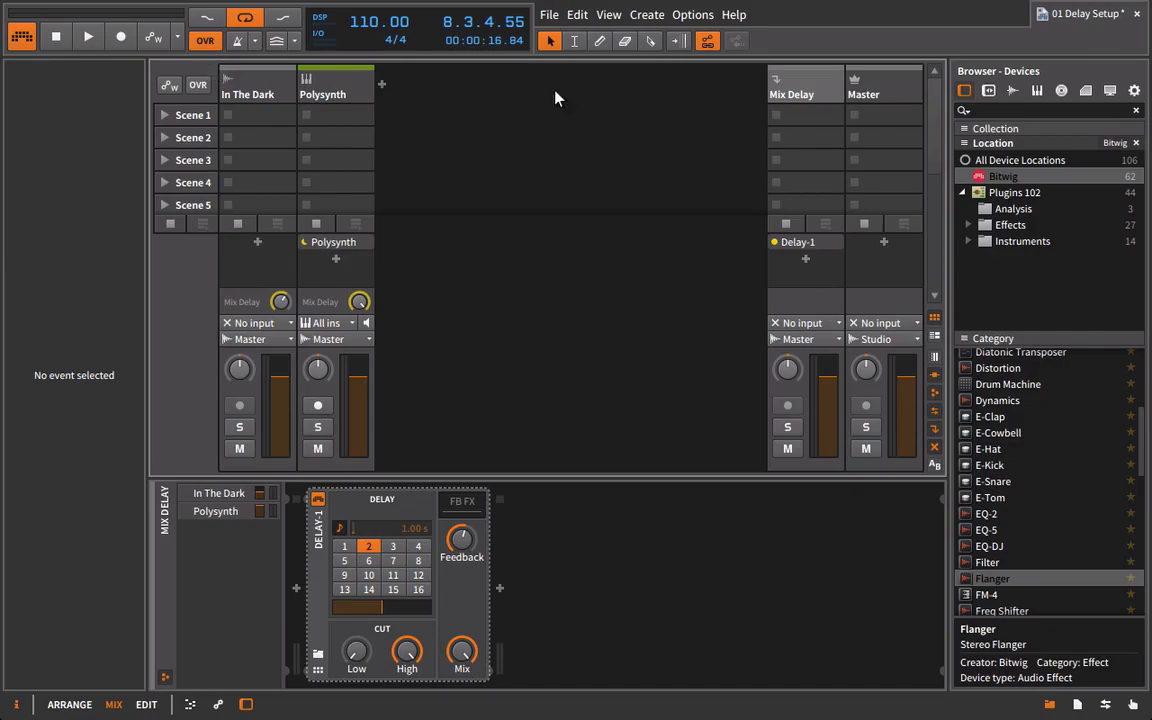
key("F1")
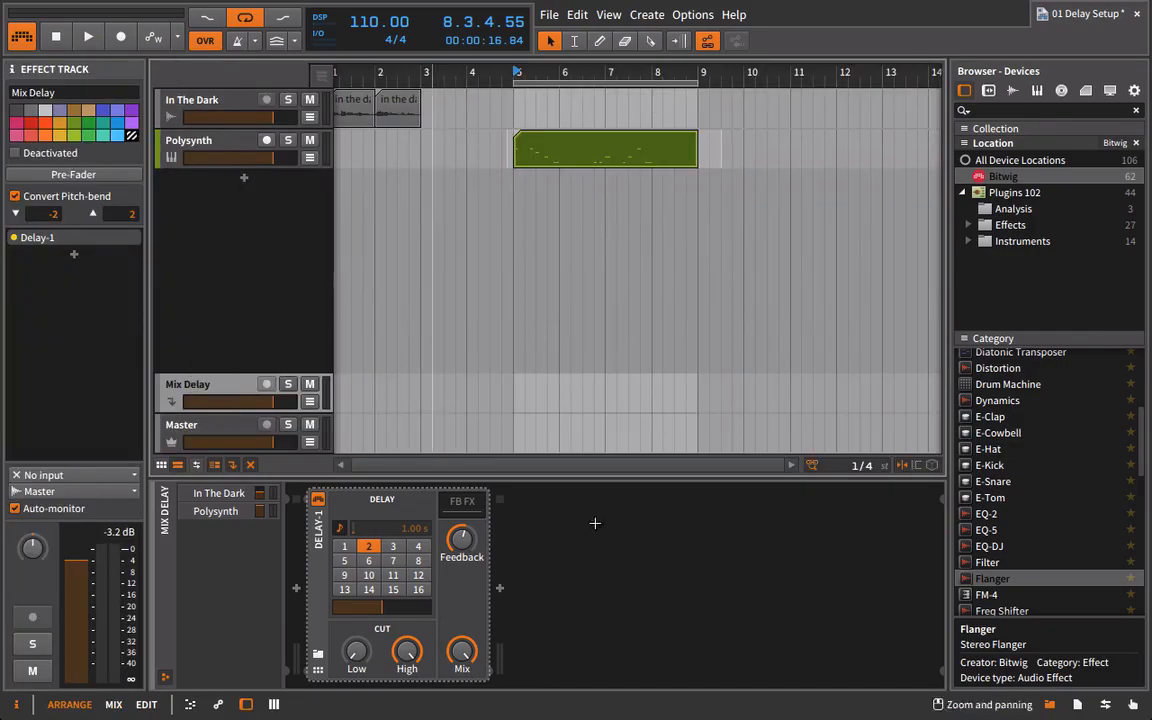
left_click(1050, 705)
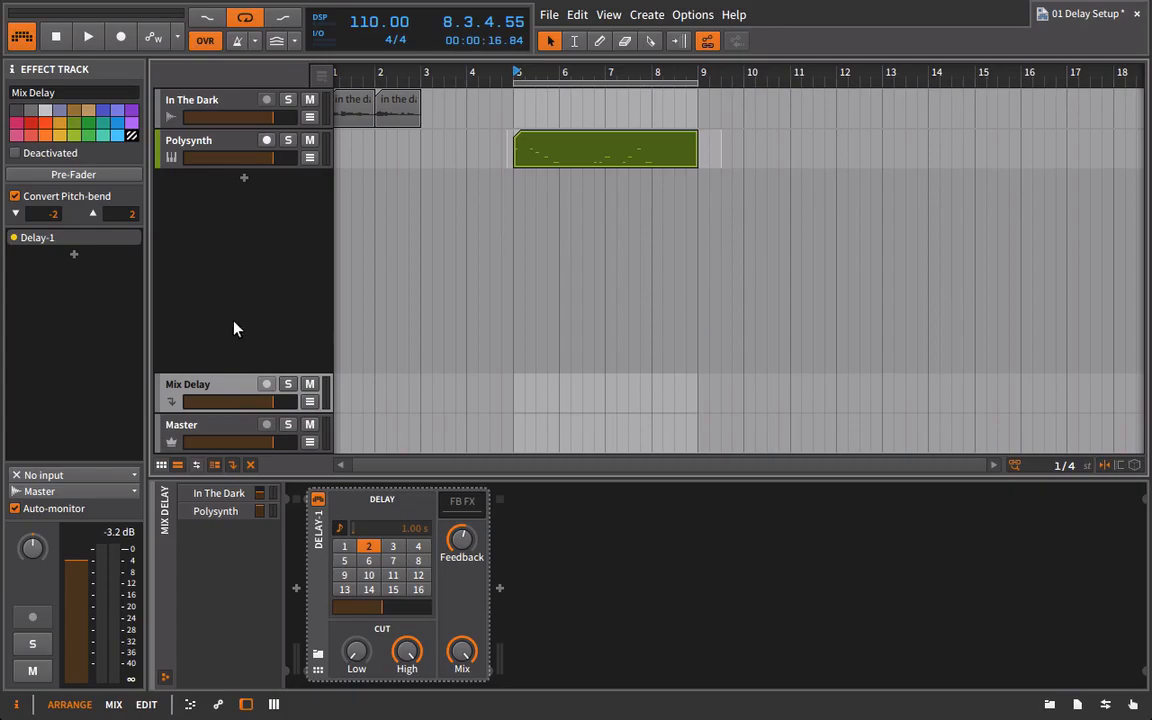
key("Delete")
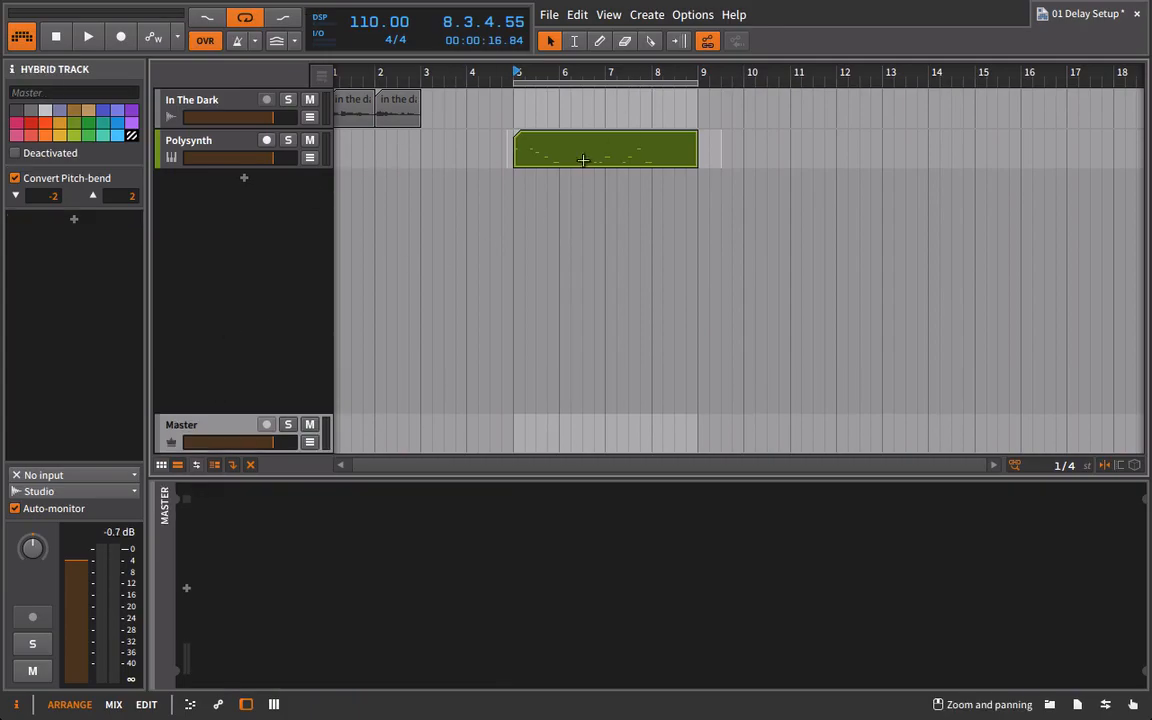
Show the device chain of the Polysynth track and that of the In The Dark track.
left_click(224, 150)
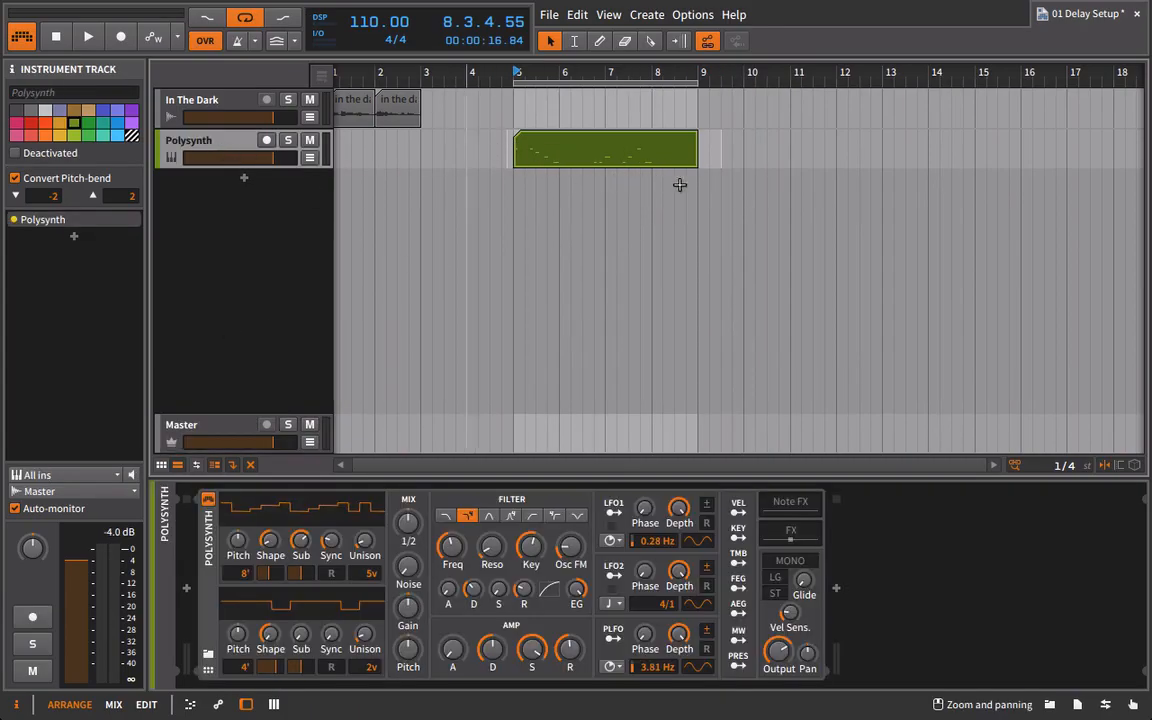
left_click(193, 99)
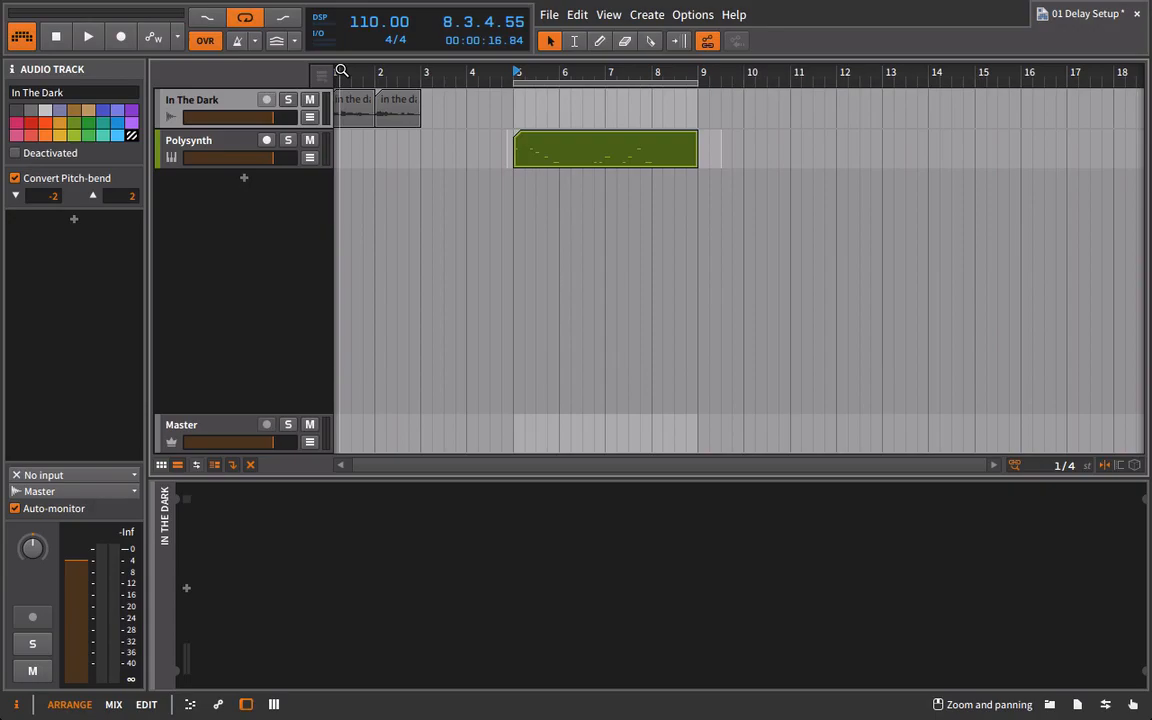
Duplicate the In The Dark audio track.
right_click(220, 102)
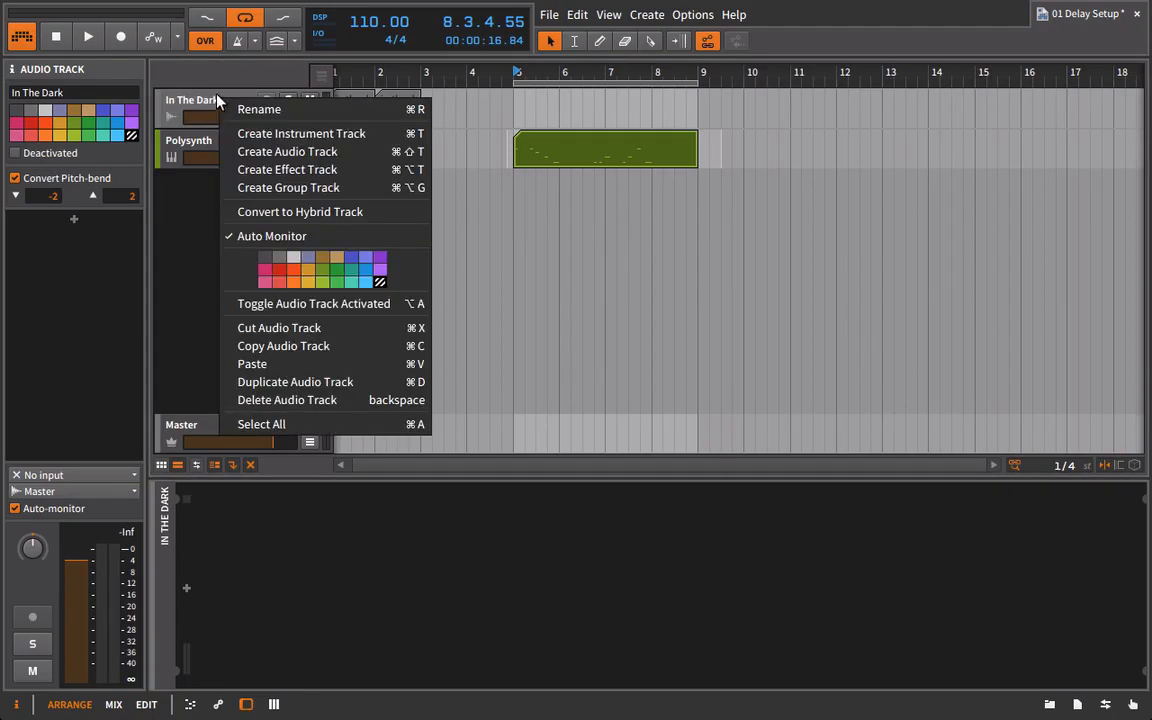
left_click(176, 98)
right_click(197, 104)
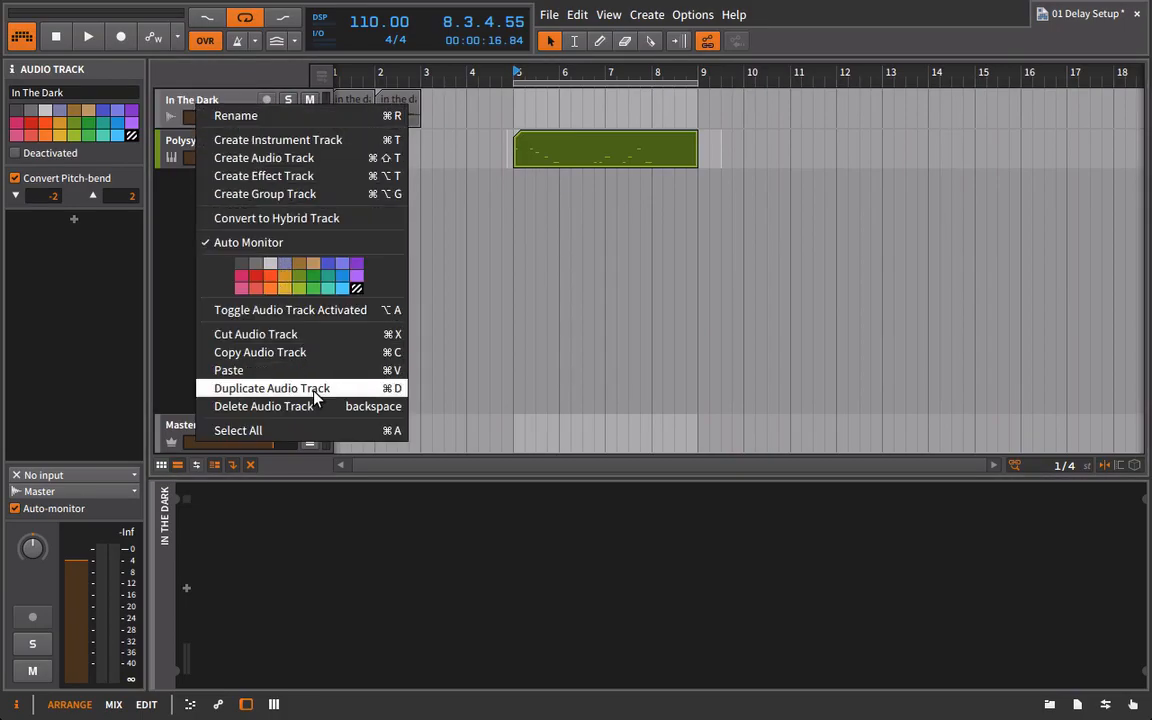
left_click(246, 389)
Group the two In The Dark tracks and leave the group unfolded to show both of them.
left_click(220, 102)
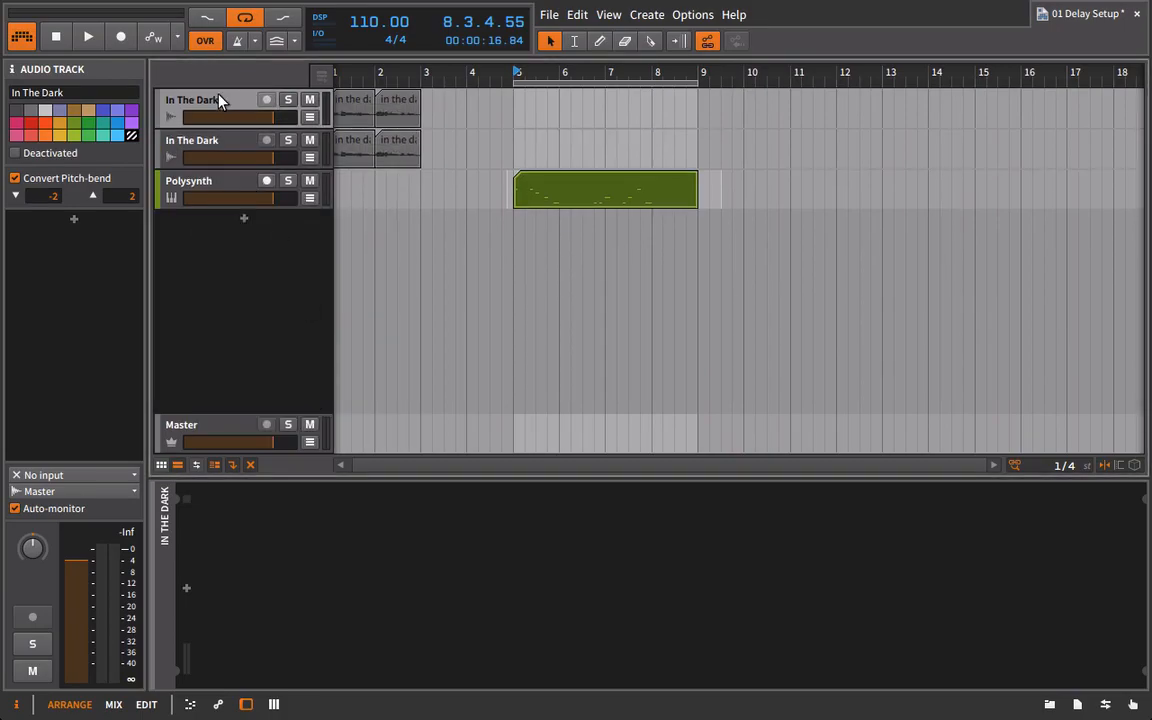
left_click(205, 150, "shift")
key("ctrl+g")
left_click(168, 118)
left_click(168, 118)
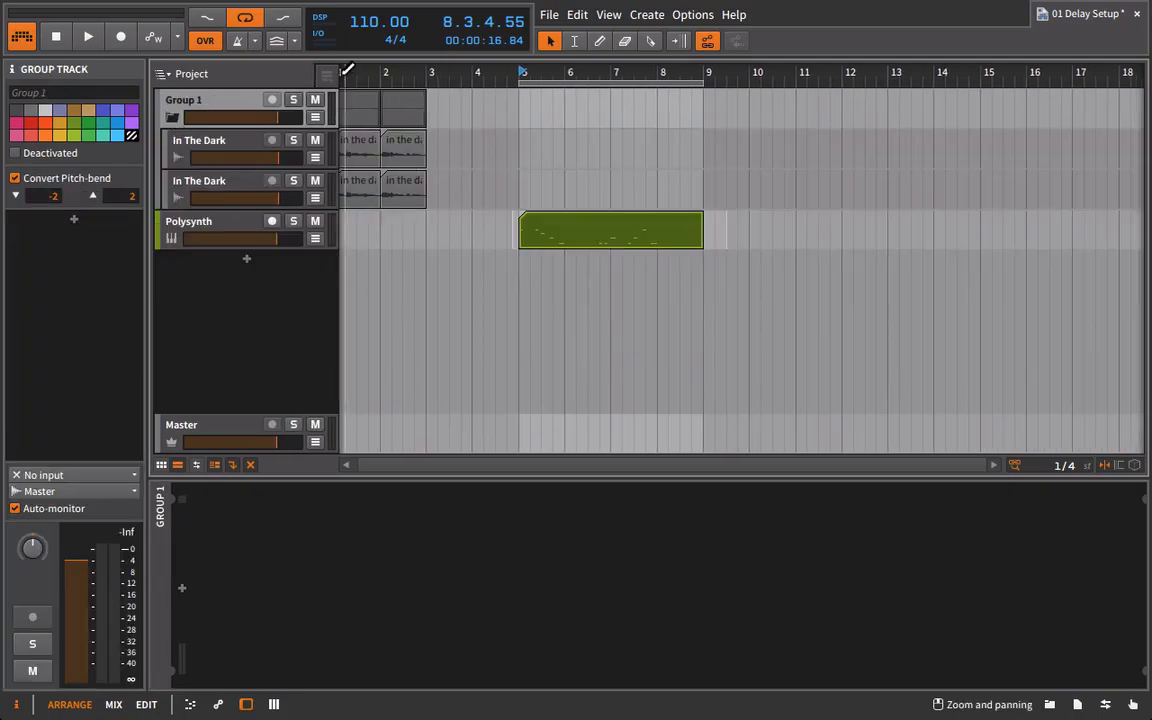
Rename the lower In The Dark track in the group to DELAY and colour it light blue.
left_click_drag(347, 73, 393, 123)
left_click(224, 178)
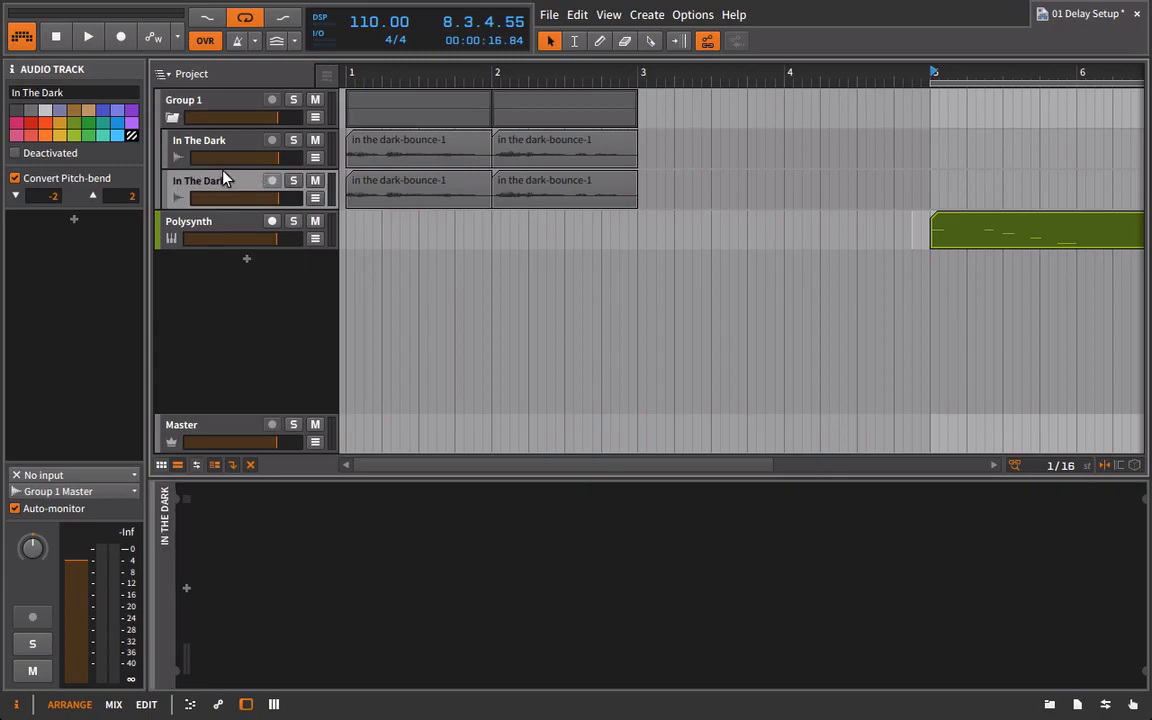
left_click(100, 93)
type("DELAY")
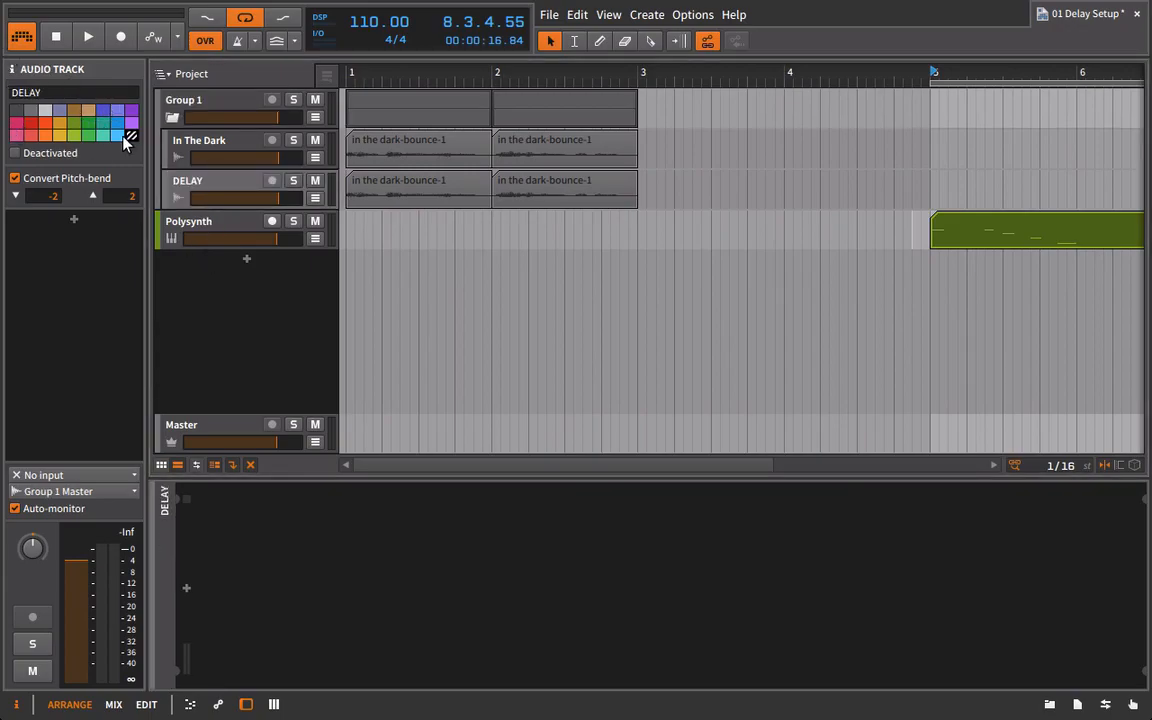
left_click(115, 133)
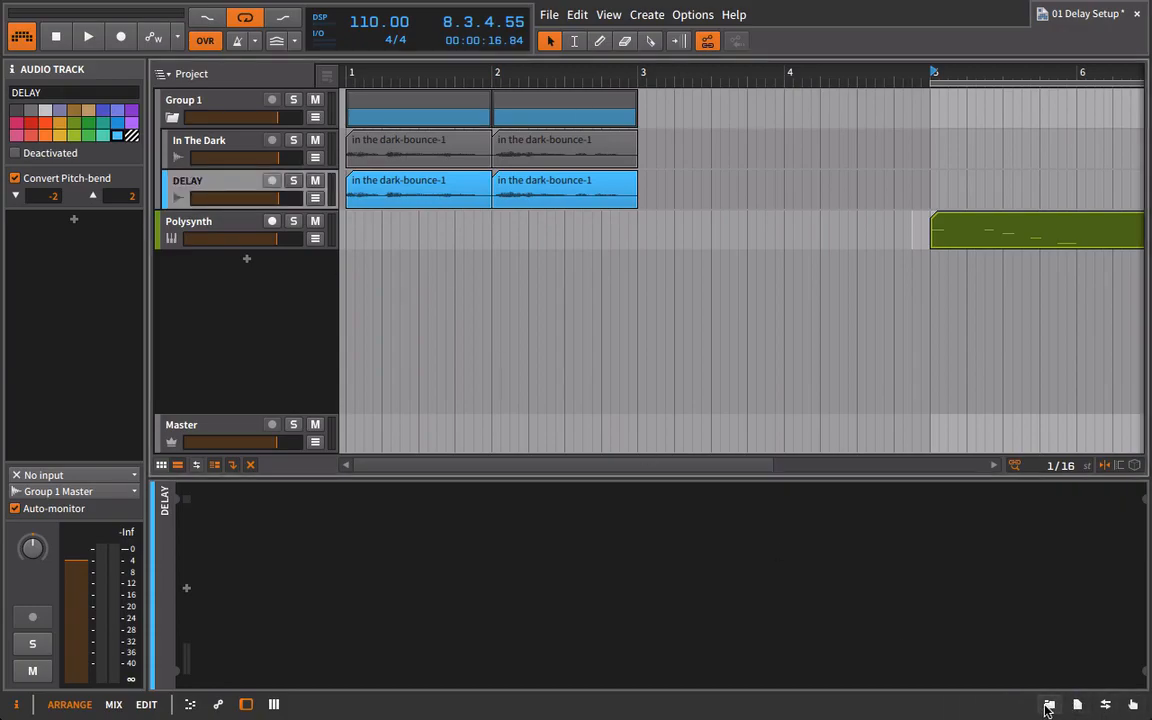
Insert a Delay-1 device from the Bitwig devices on the DELAY track.
left_click(1049, 704)
scroll(1032, 475, "up", 5)
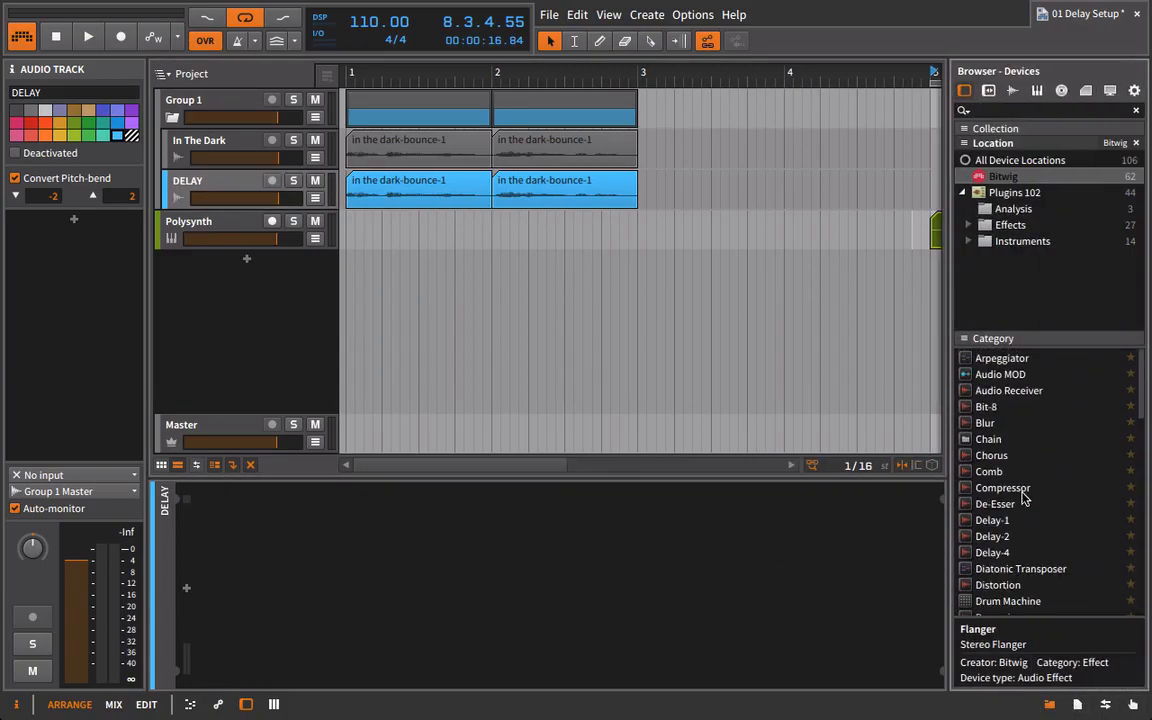
left_click(998, 522)
left_click_drag(998, 522, 805, 609)
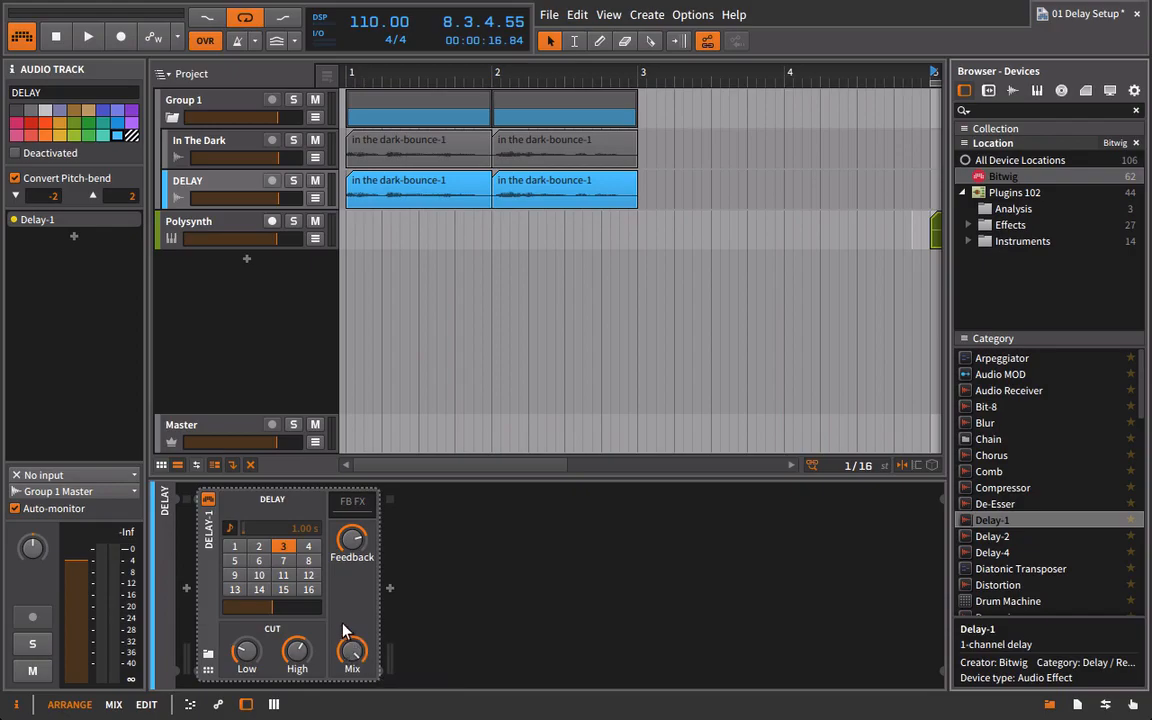
left_click(1049, 705)
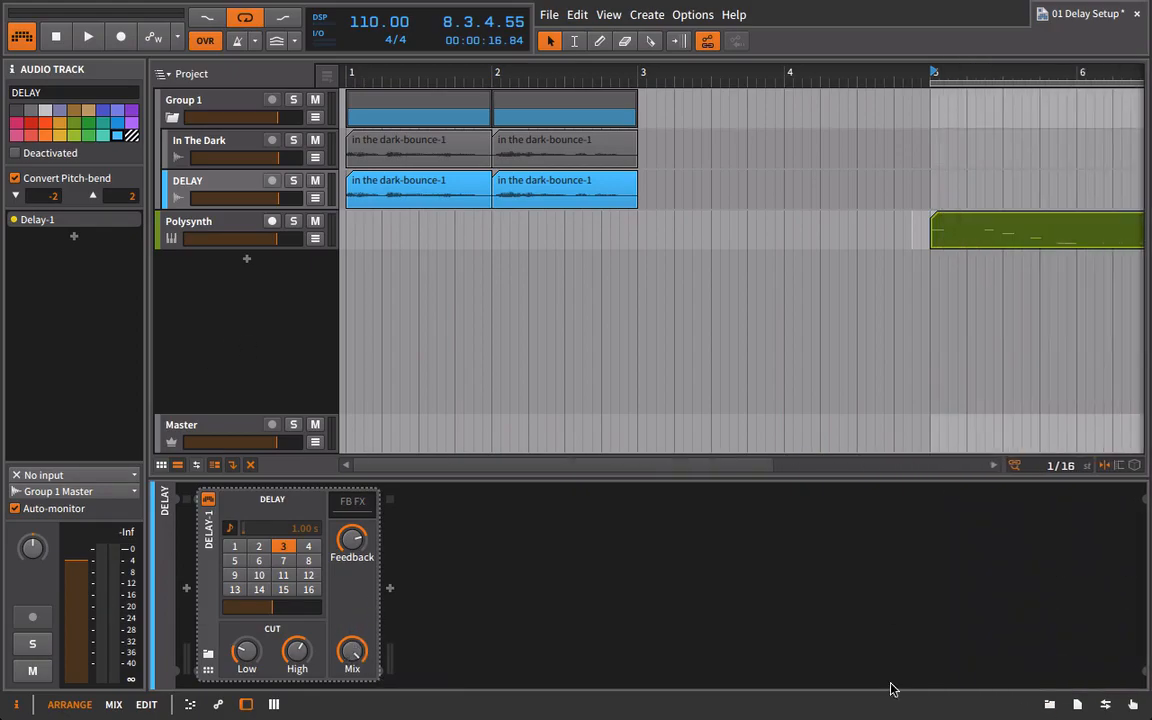
Set Delay-1's Feedback to minimum and its time to 2, and open the Low and High cuts fully.
left_click_drag(378, 555, 378, 600)
left_click(258, 546)
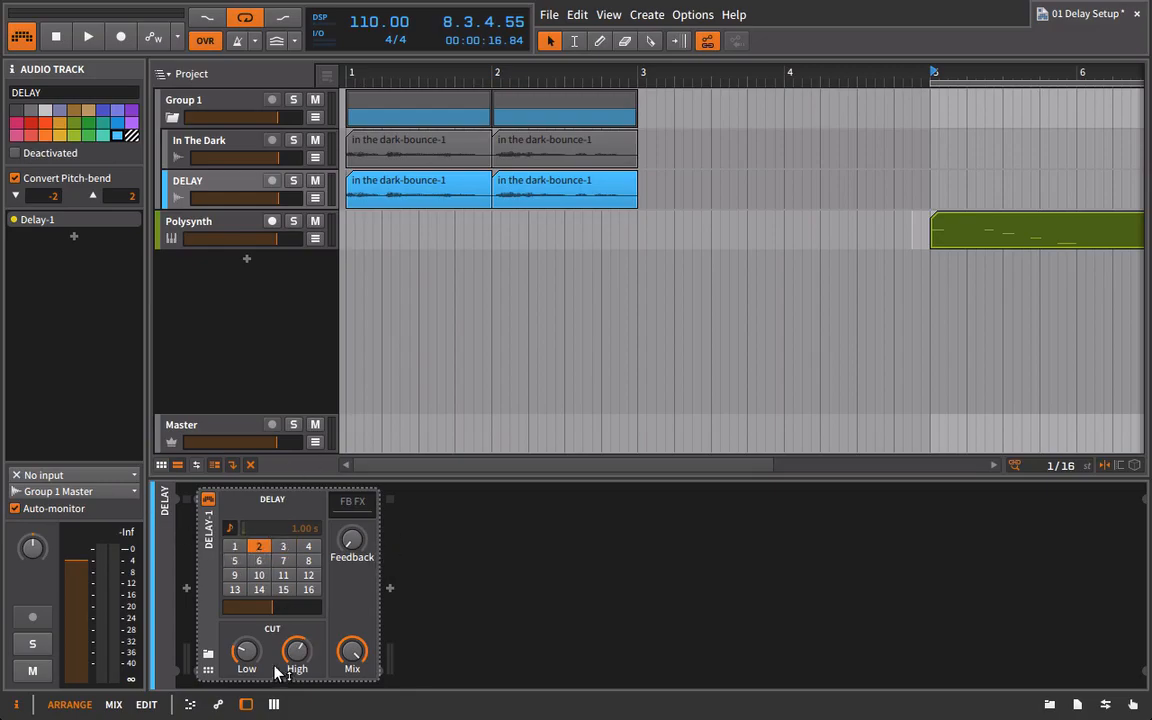
left_click_drag(249, 655, 249, 700)
Play the grouped vocal tracks from bar 1 and lower the DELAY track's volume to blend the echo.
left_click_drag(349, 70, 348, 70)
key("space")
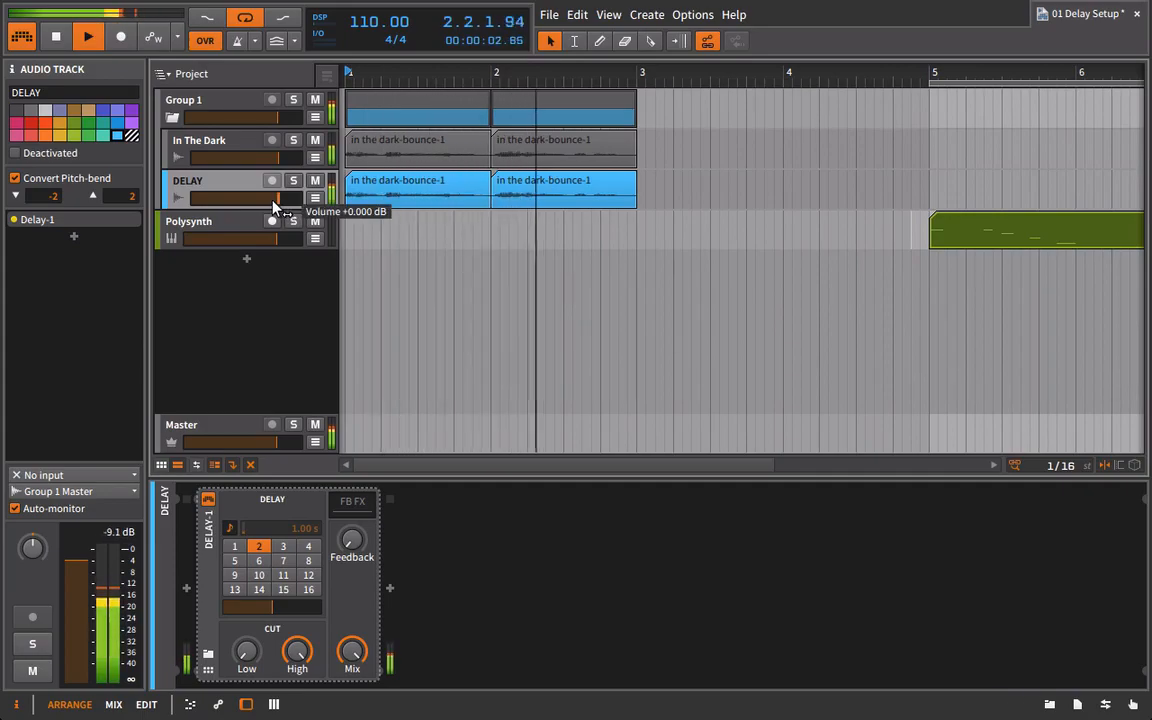
key("space")
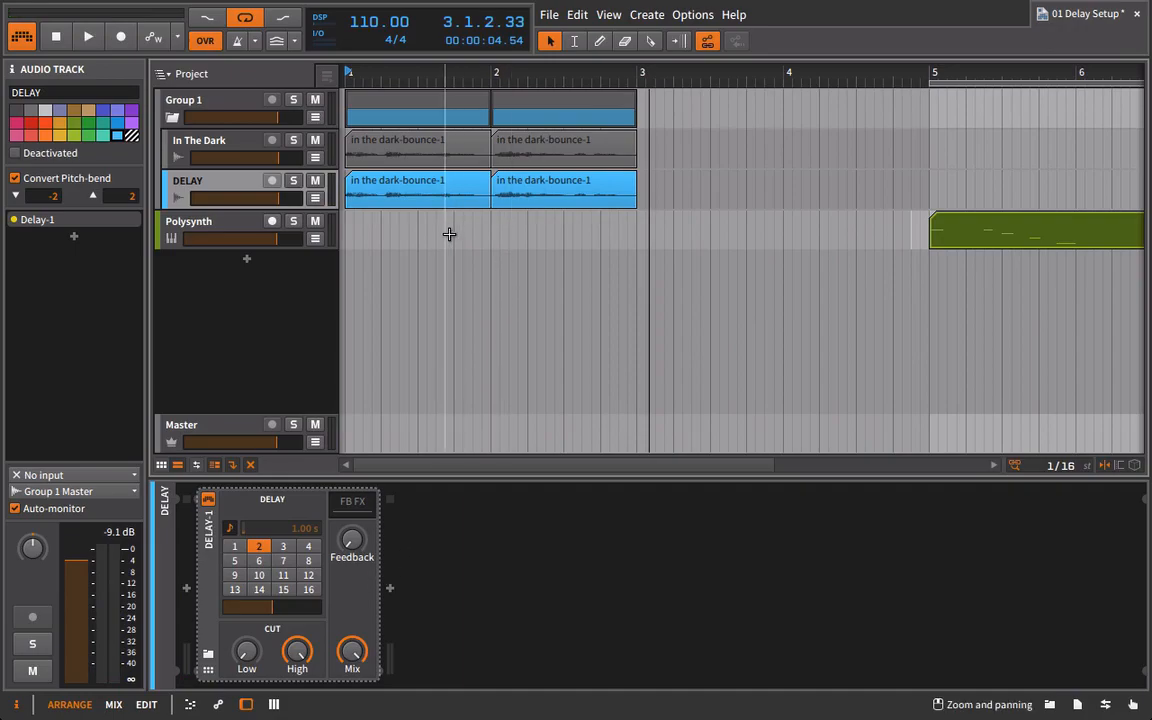
left_click(226, 143)
left_click(242, 188)
key("space")
left_click_drag(278, 198, 238, 198)
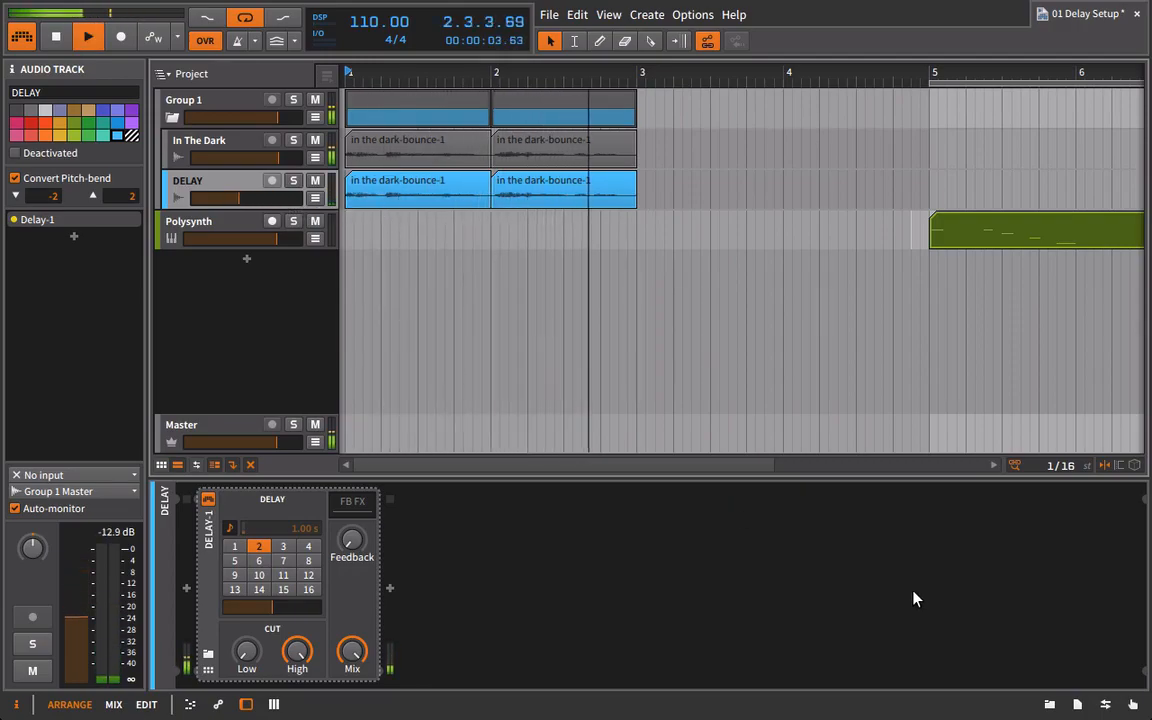
key("space")
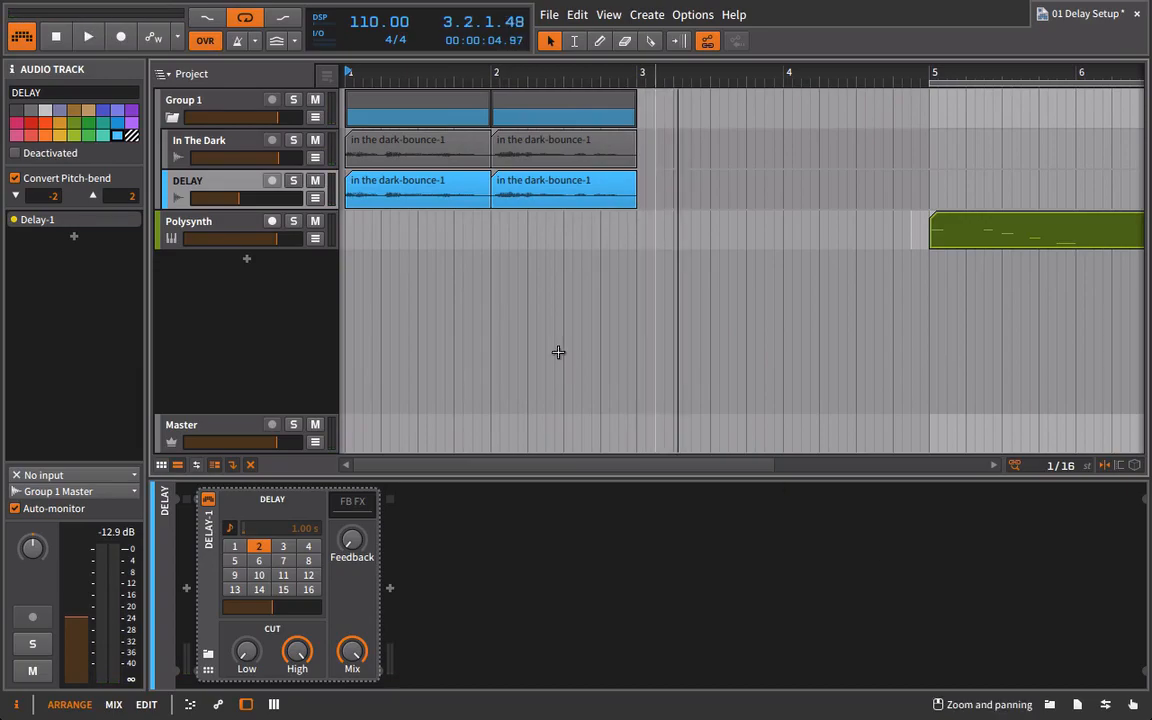
Take the In The Dark track out of its group and delete the remaining group with the DELAY track.
left_click(171, 118)
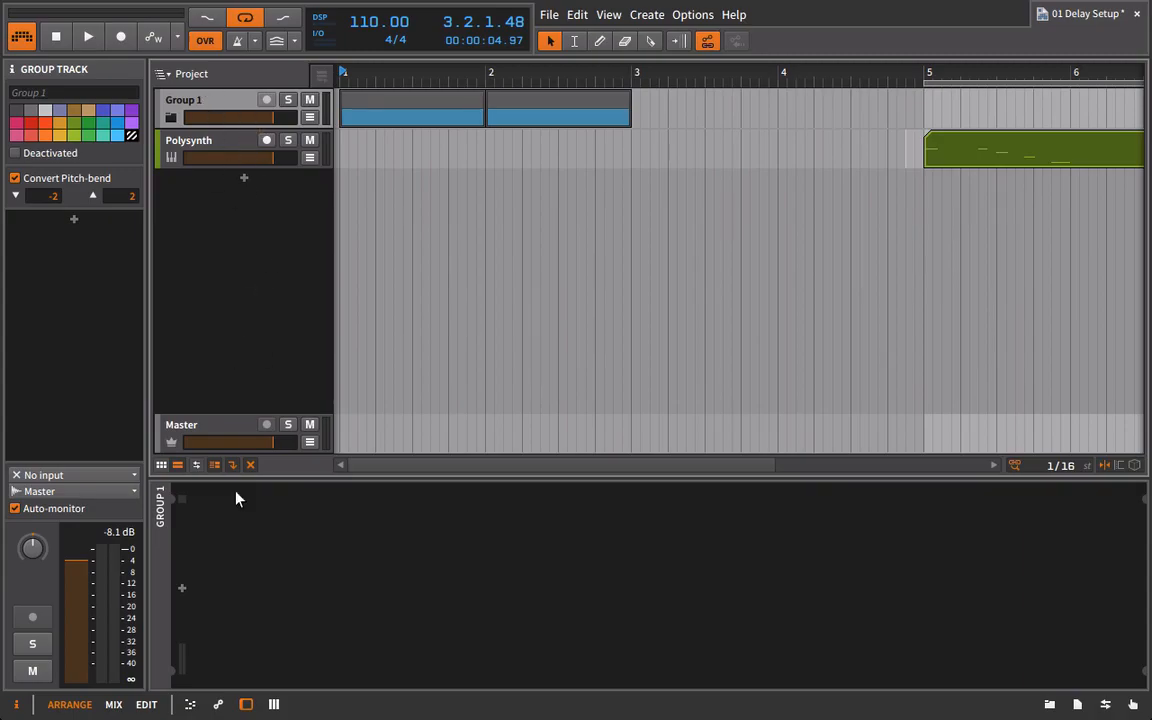
left_click(172, 117)
left_click_drag(180, 138, 168, 96)
left_click(176, 140)
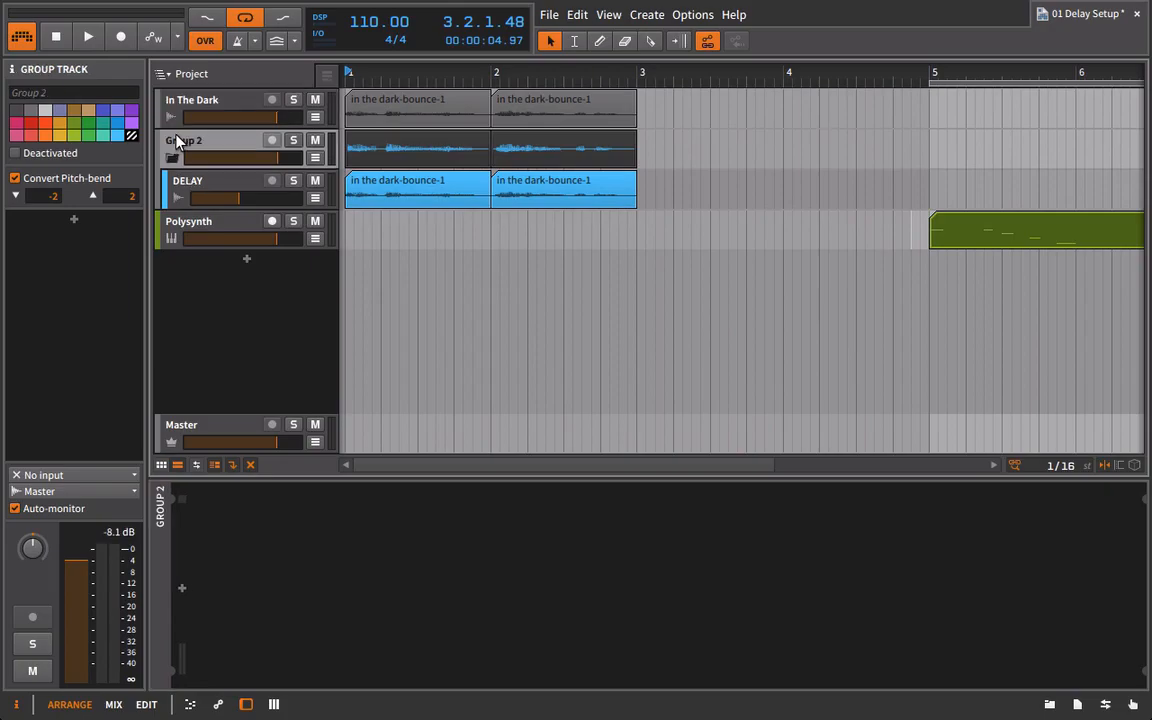
key("Delete")
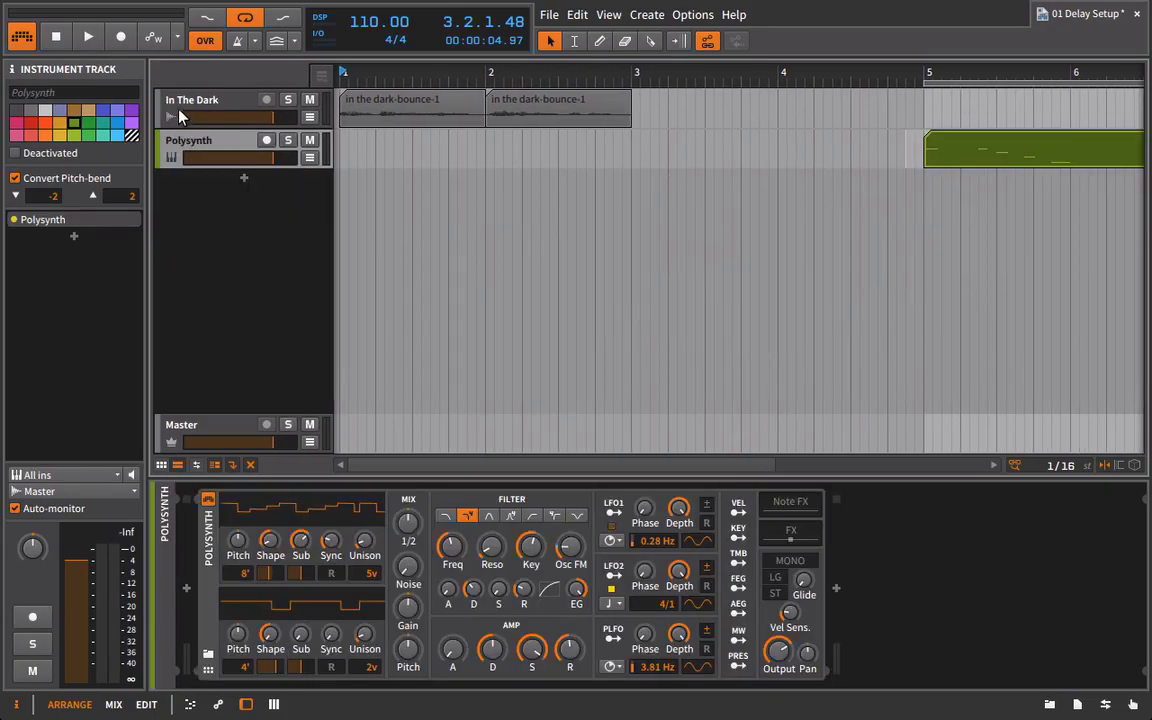
Insert an FX Layer device on the In The Dark track and play the vocal through it while empty.
left_click(168, 108)
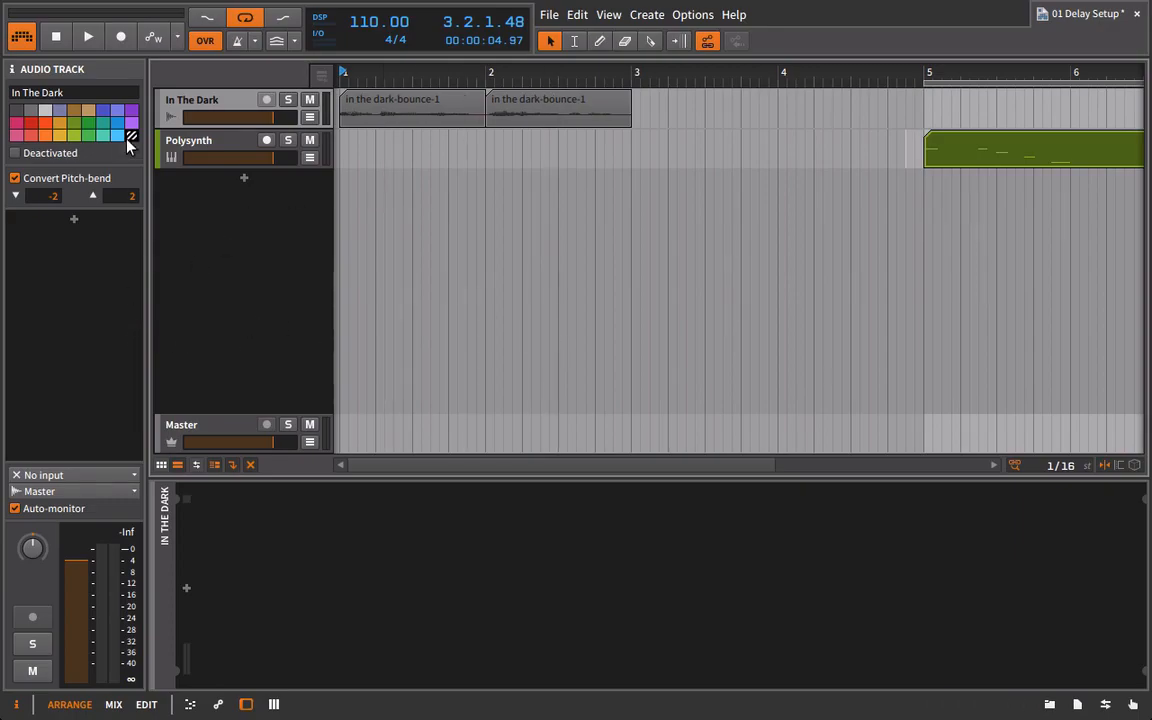
left_click(1049, 704)
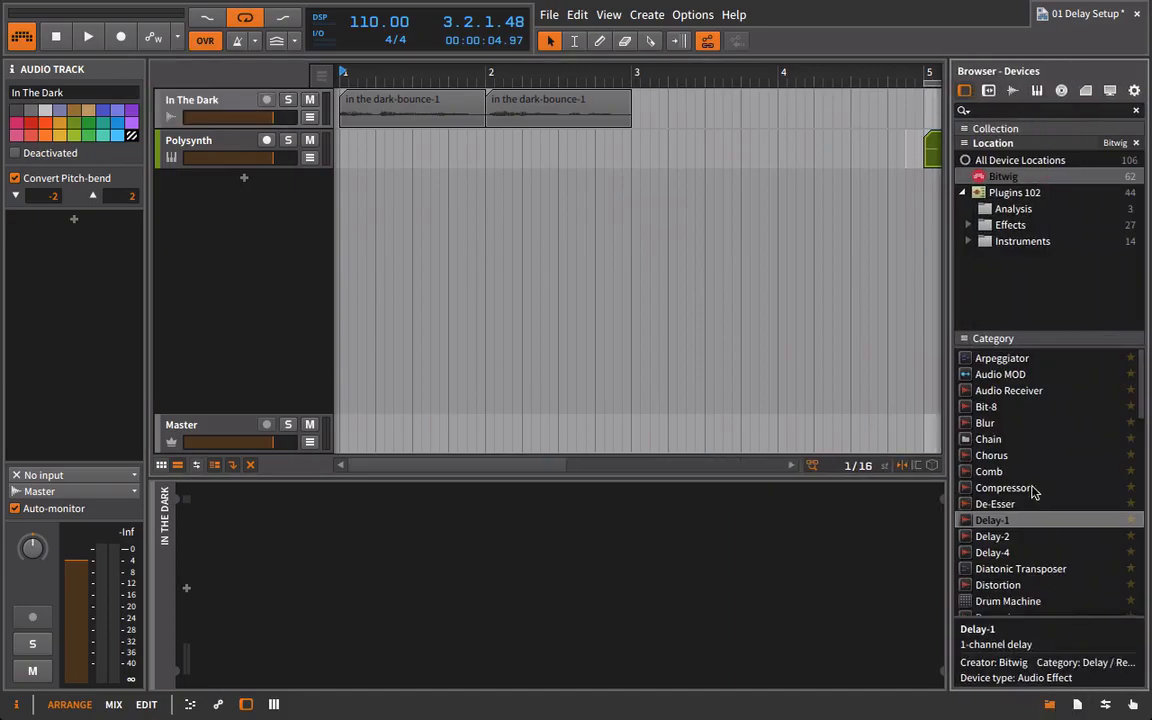
scroll(1016, 480, "down", 8)
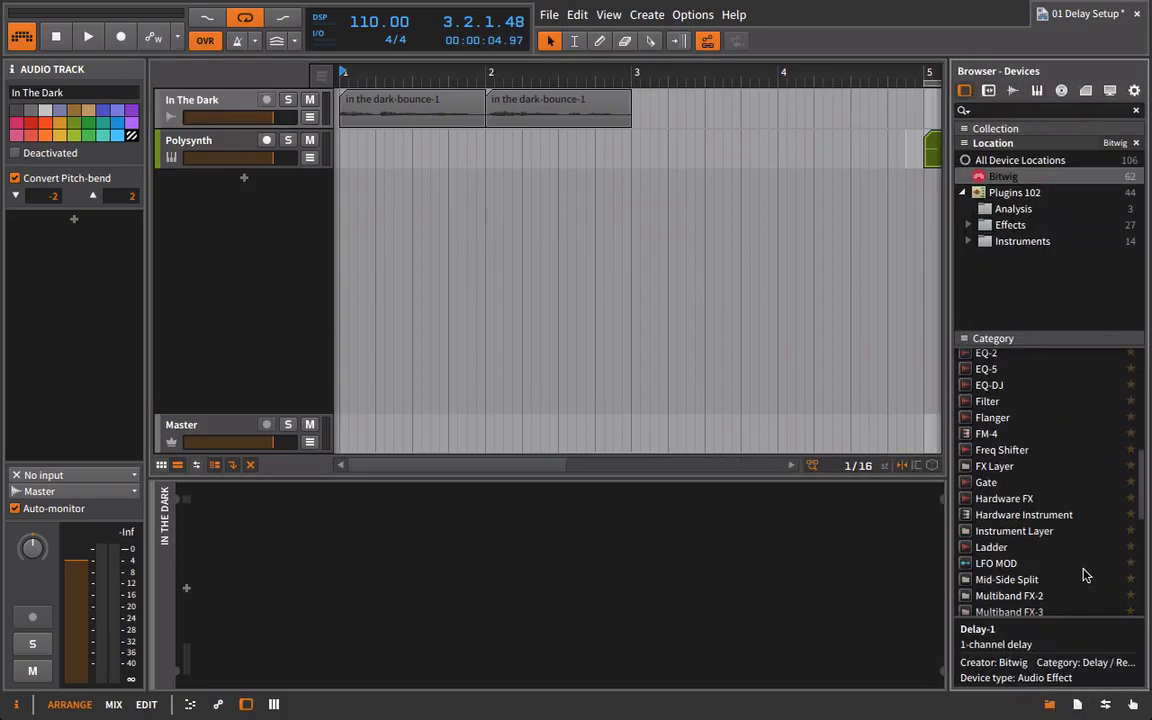
left_click_drag(968, 466, 222, 100)
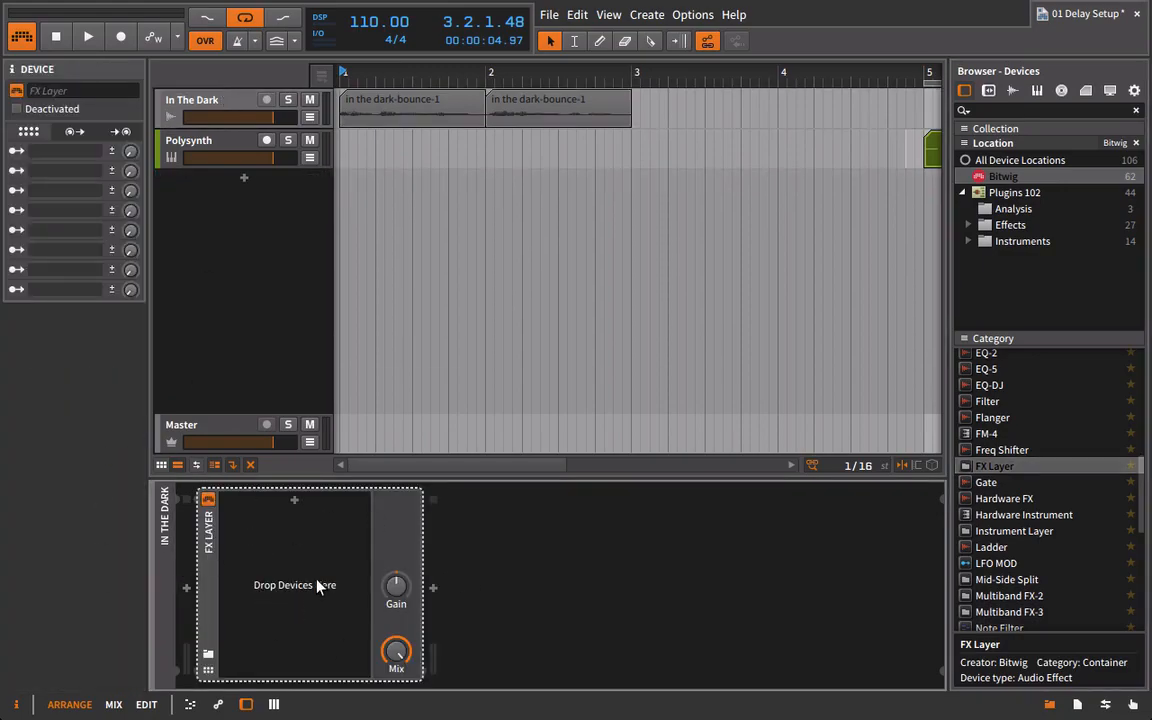
key("space")
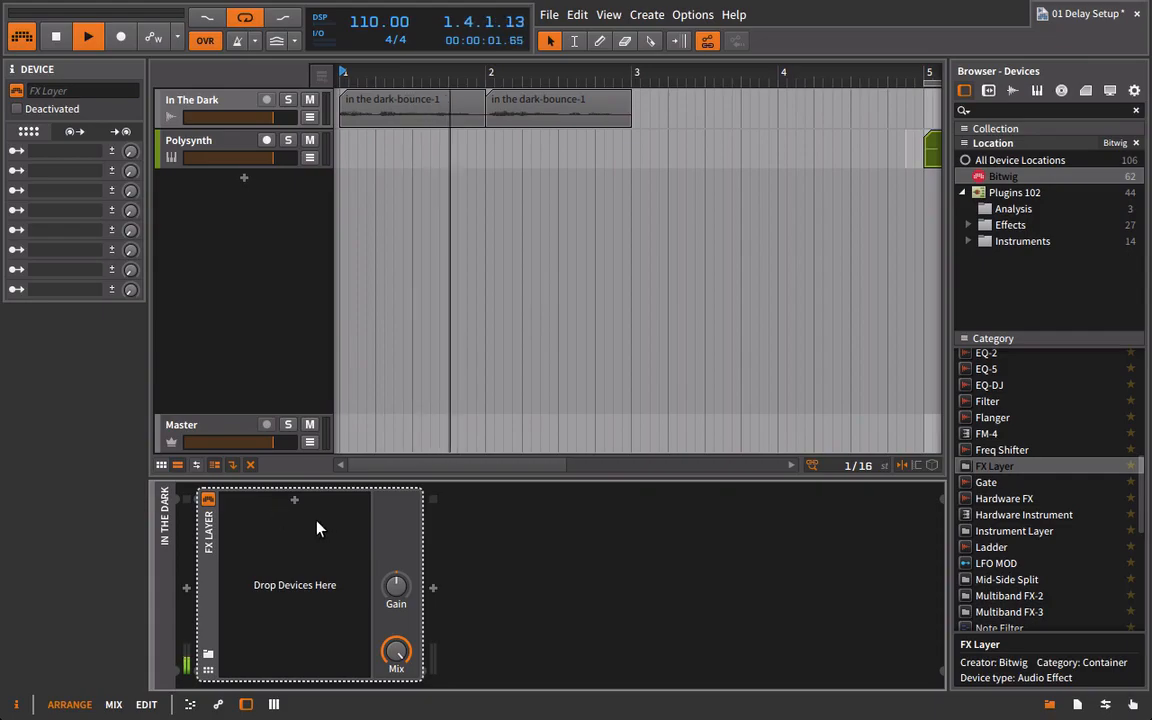
key("space")
Place a Tool device inside the FX Layer as its first layer and rename that layer Dry.
scroll(1060, 620, "down", 5)
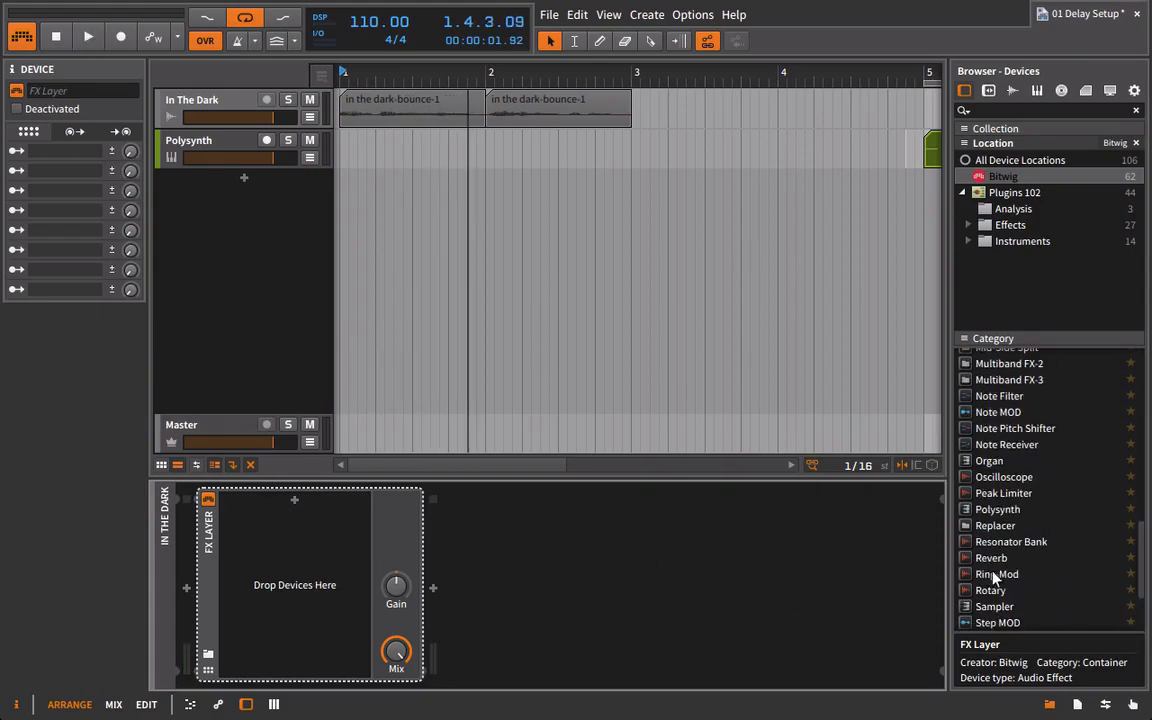
scroll(1010, 585, "down", 3)
left_click_drag(1023, 541, 417, 544)
key("ctrl+z")
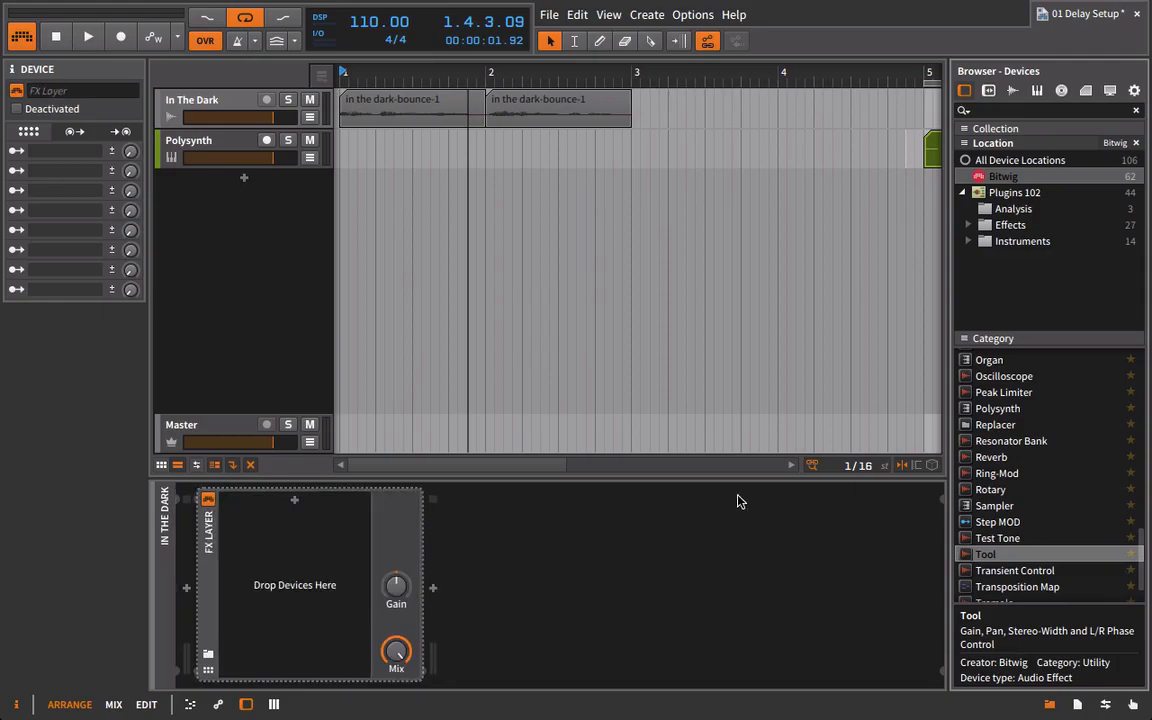
left_click_drag(985, 558, 298, 507)
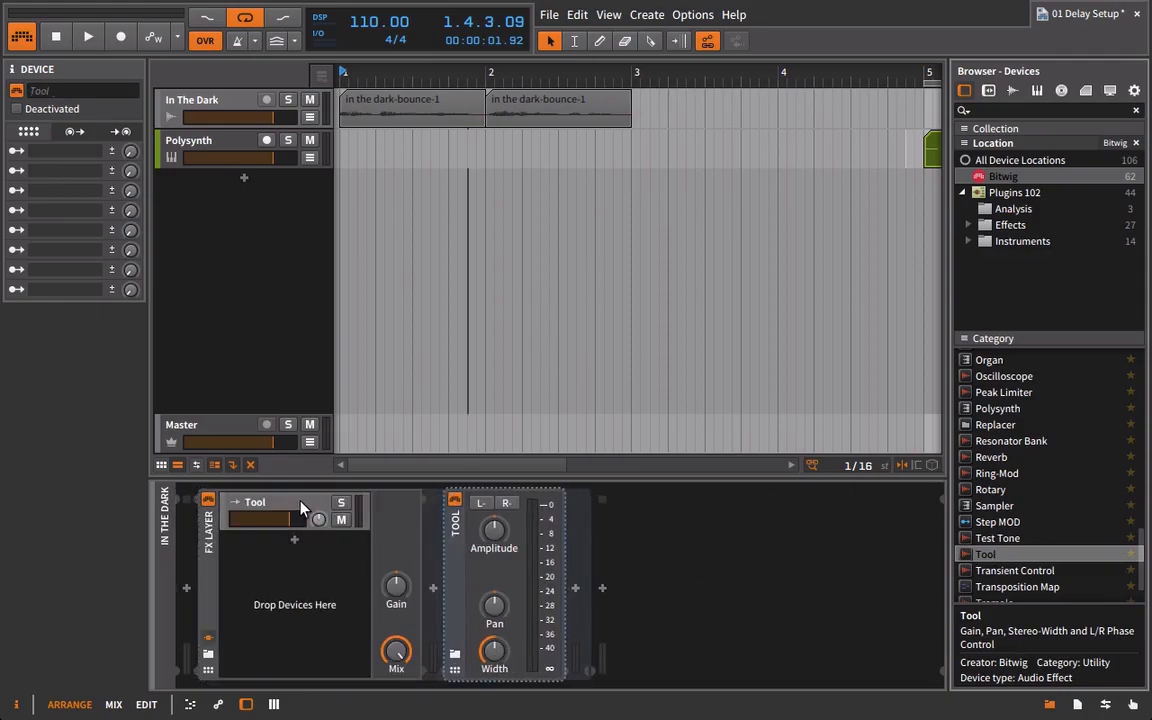
type("Dry")
key("Return")
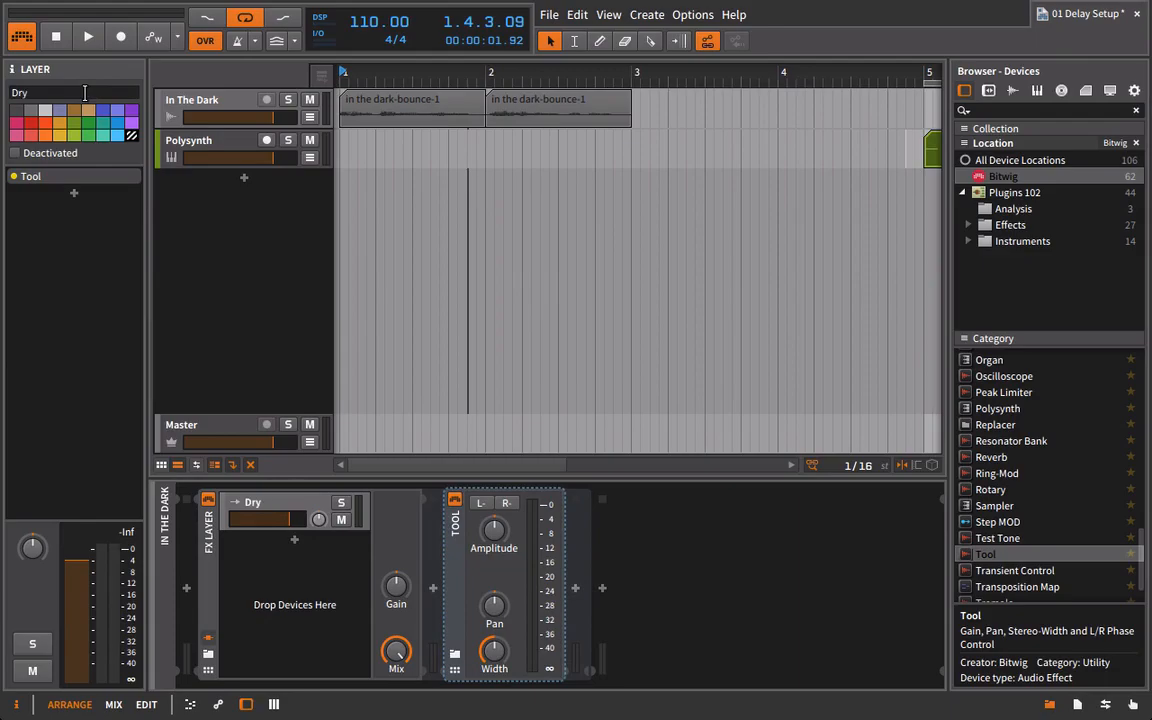
Delete the Tool device from the Dry layer and play the vocal through the empty layer.
key("space")
key("space")
left_click(457, 535)
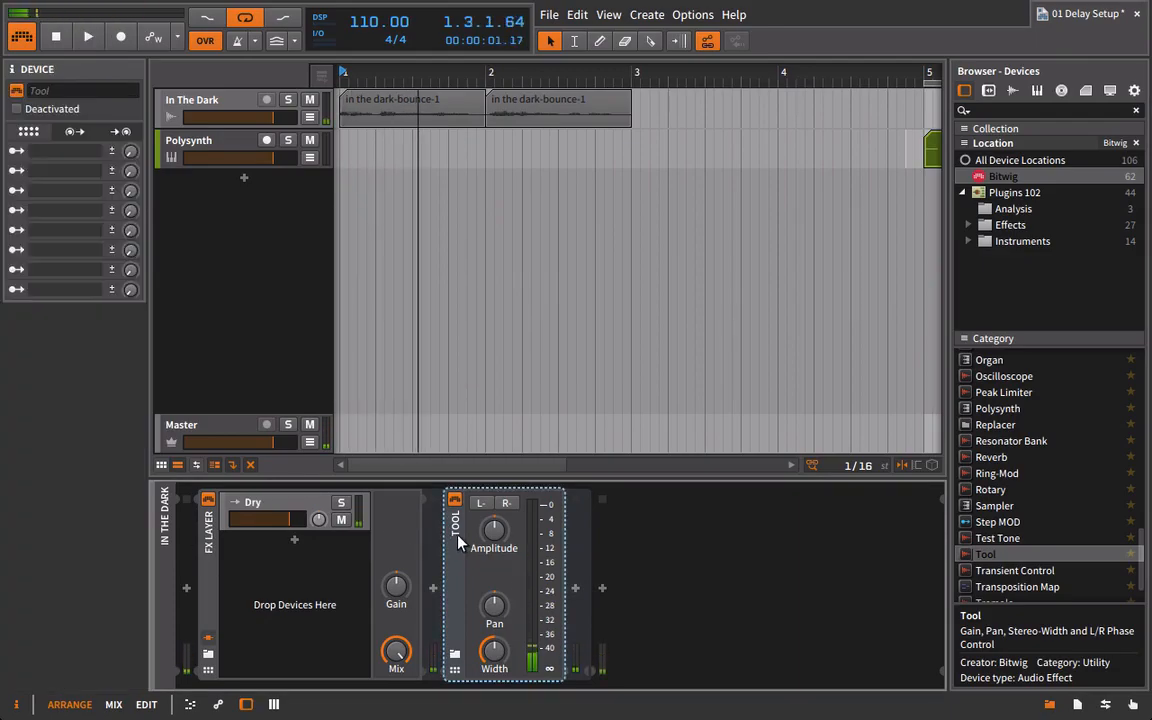
key("Delete")
key("space")
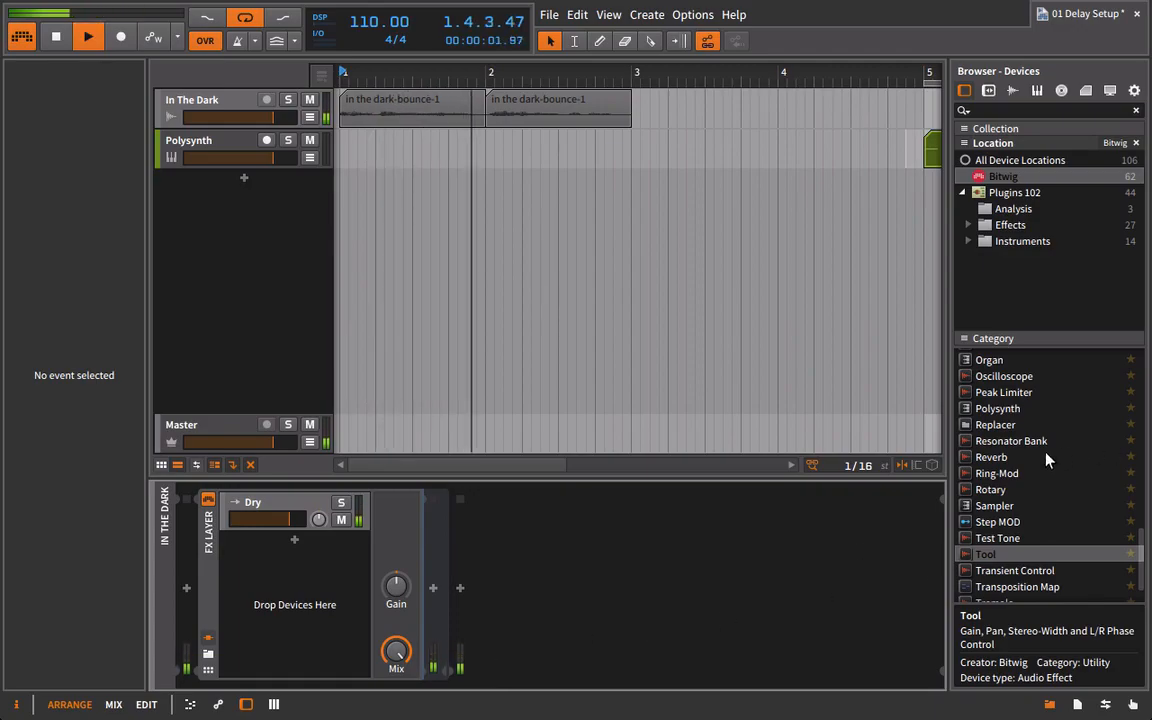
Add Delay-1 as a second layer in the FX Layer and set its Mix to maximum.
scroll(1000, 500, "up", 4)
scroll(1015, 518, "up", 3)
scroll(1020, 512, "up", 2)
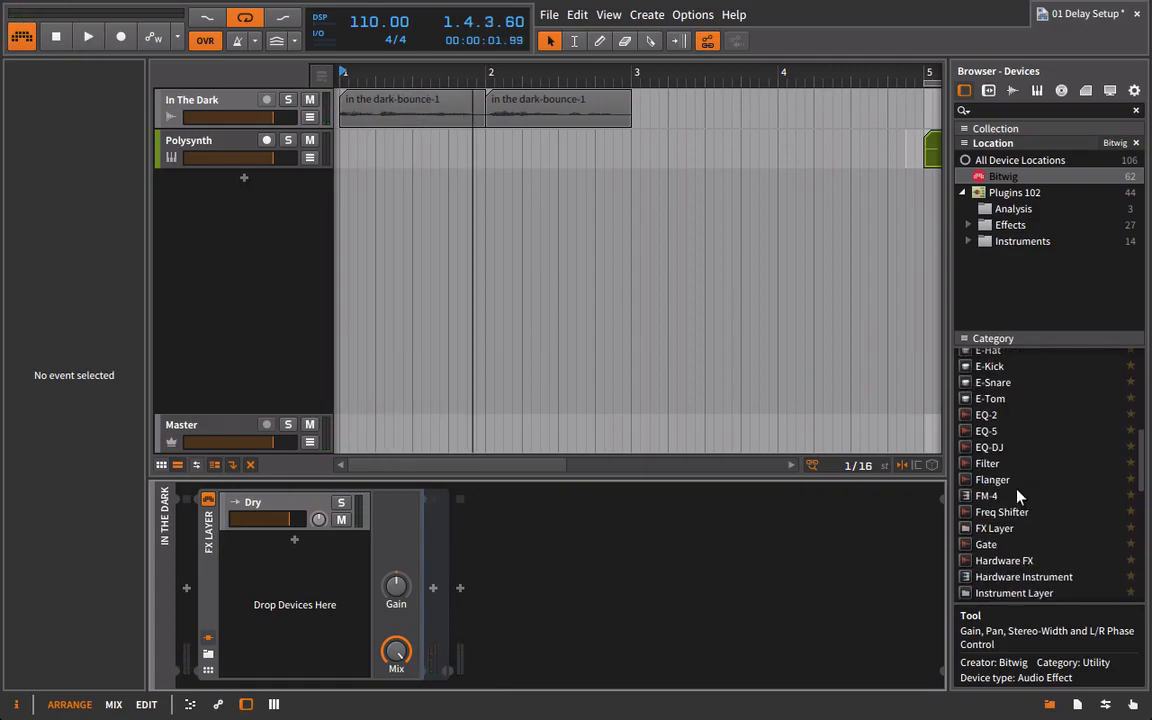
scroll(1045, 512, "up", 5)
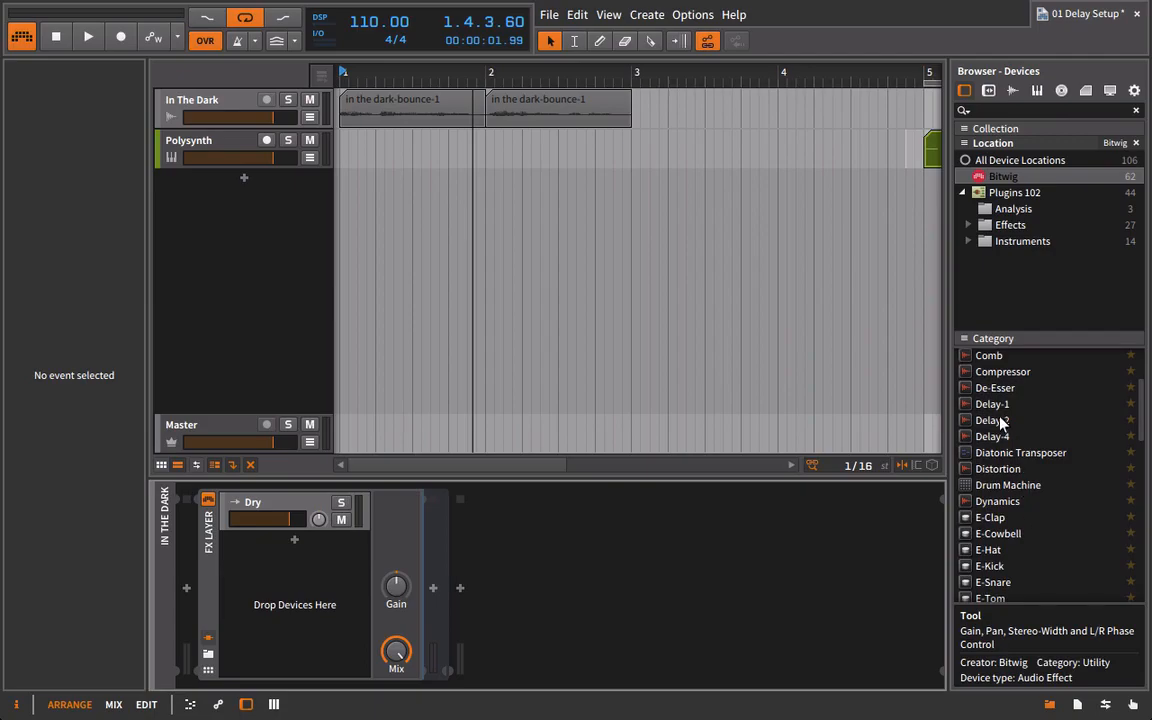
left_click(995, 405)
left_click_drag(995, 410, 305, 560)
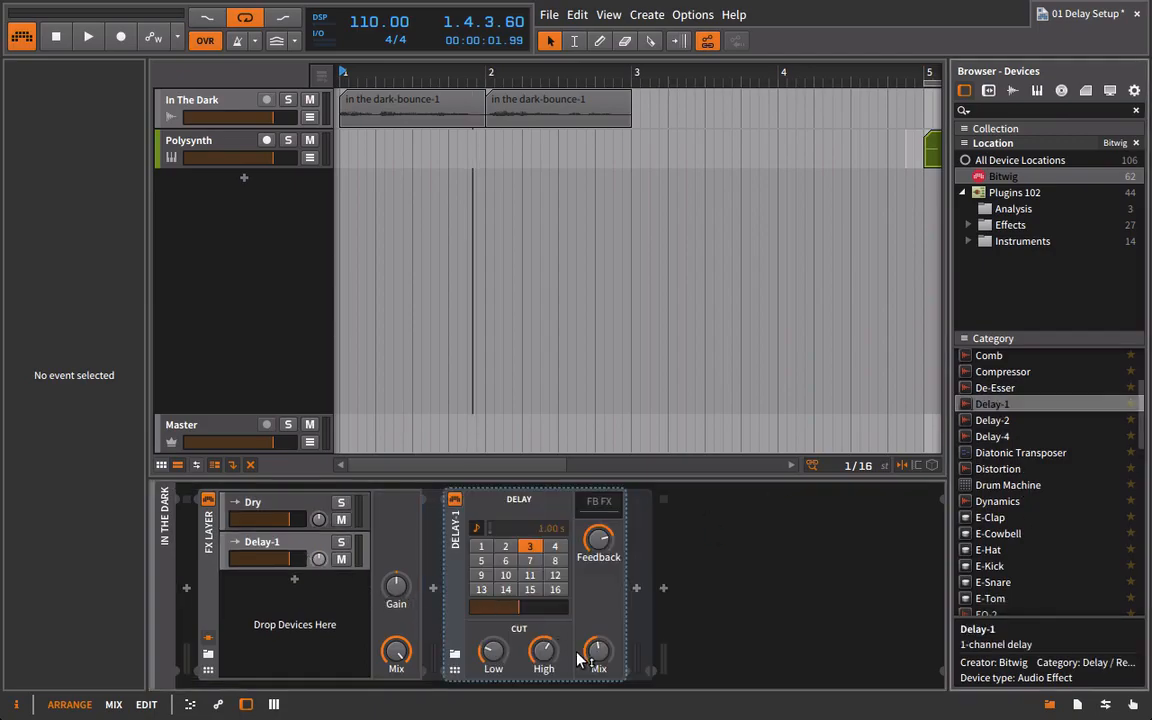
Rename the Delay-1 layer to Delay and play the vocal through both layers.
left_click(298, 548)
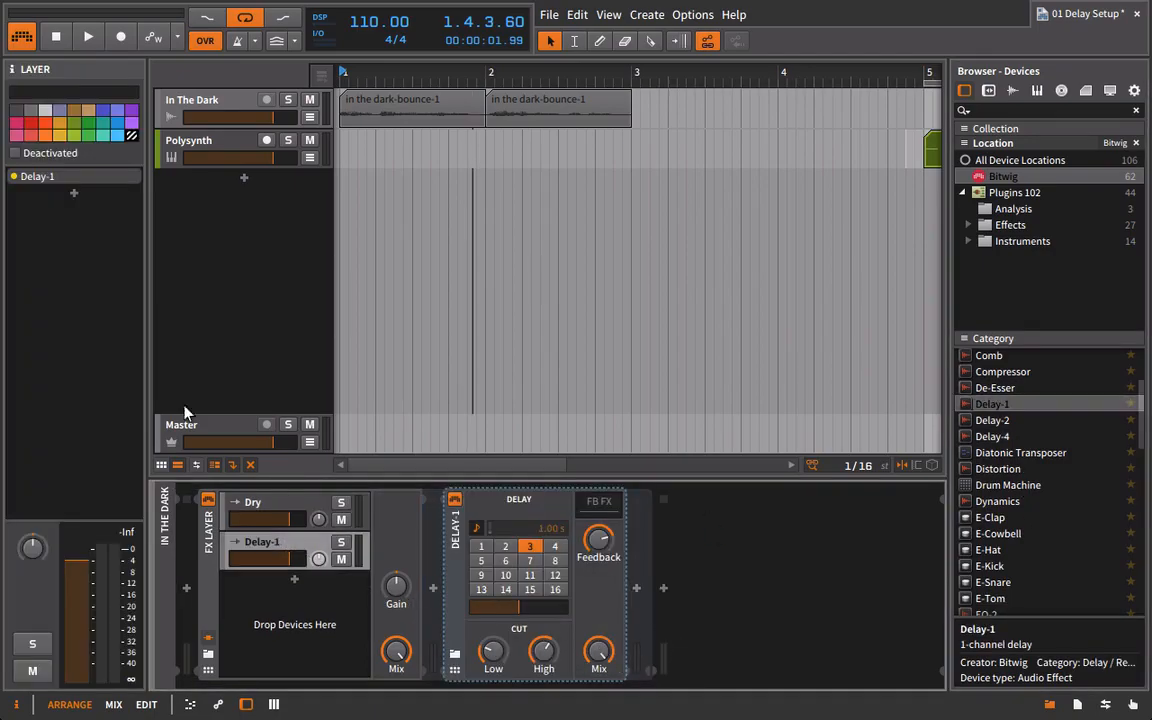
left_click(84, 90)
type("Delay")
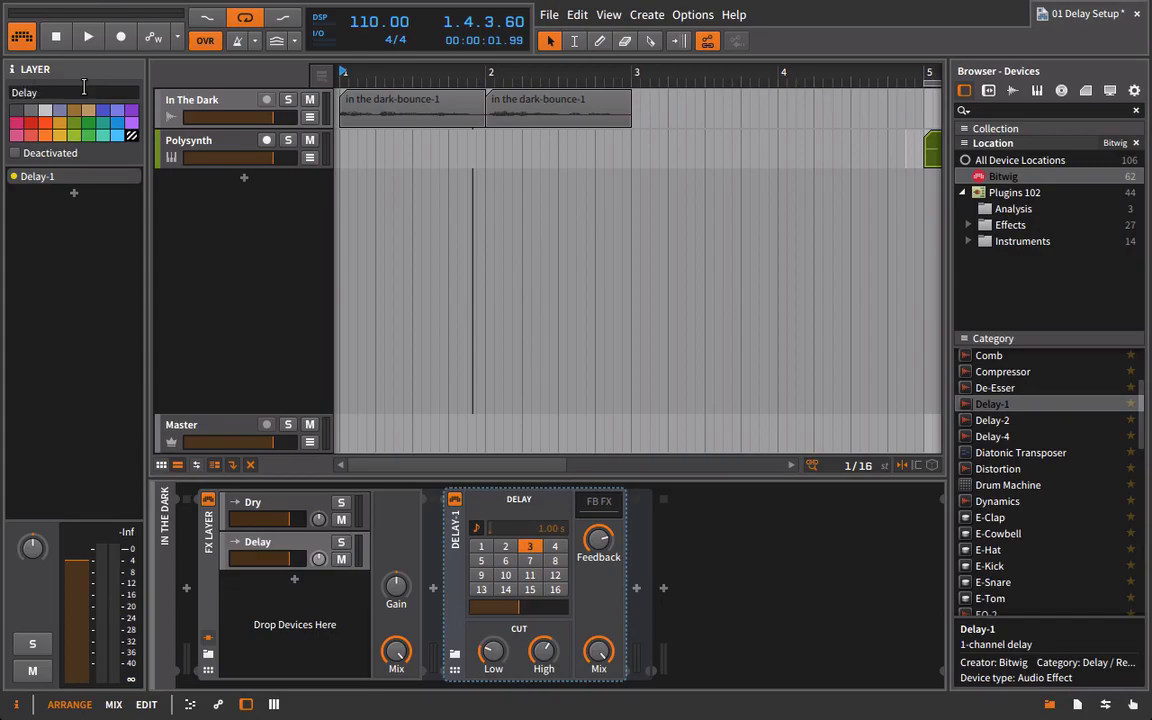
key("space")
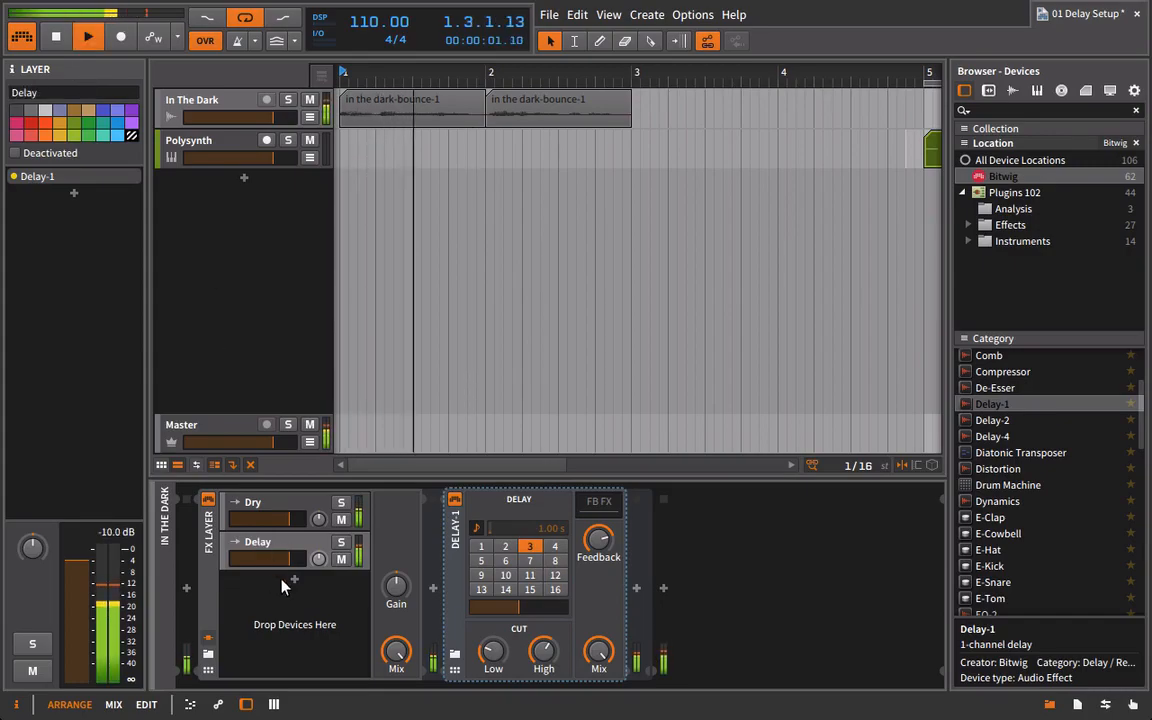
Turn Delay-1's Feedback down to minimum and set its delay time to 2.
left_click_drag(605, 536, 603, 543)
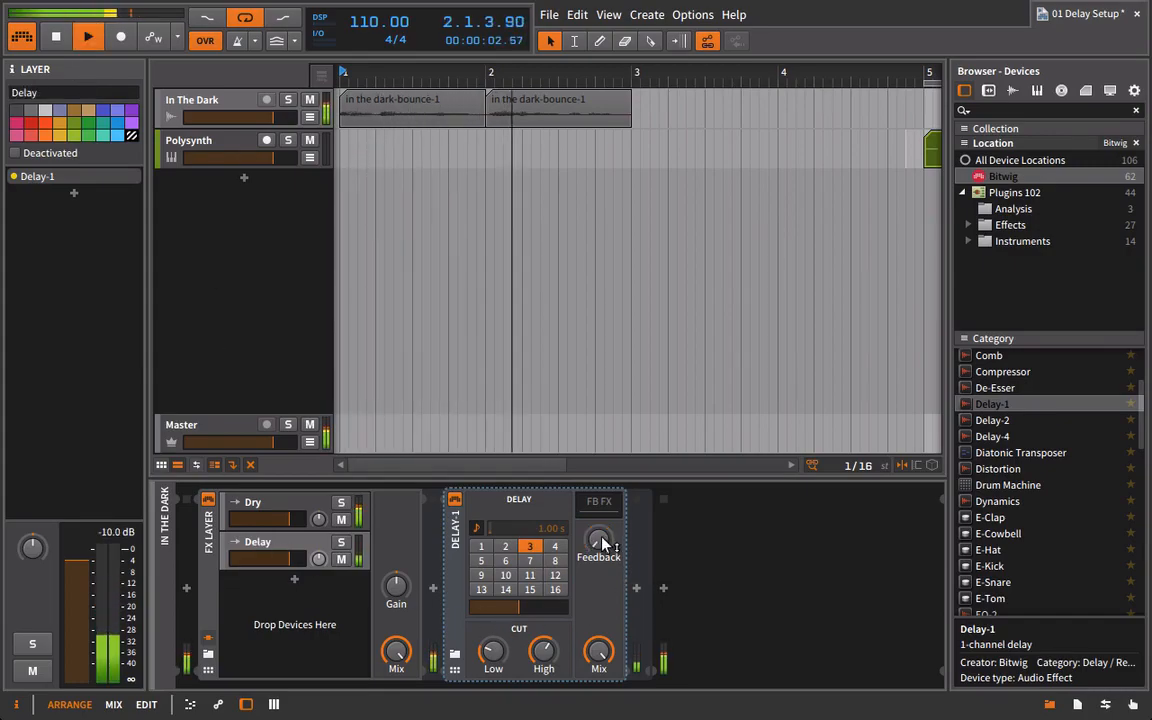
left_click(507, 547)
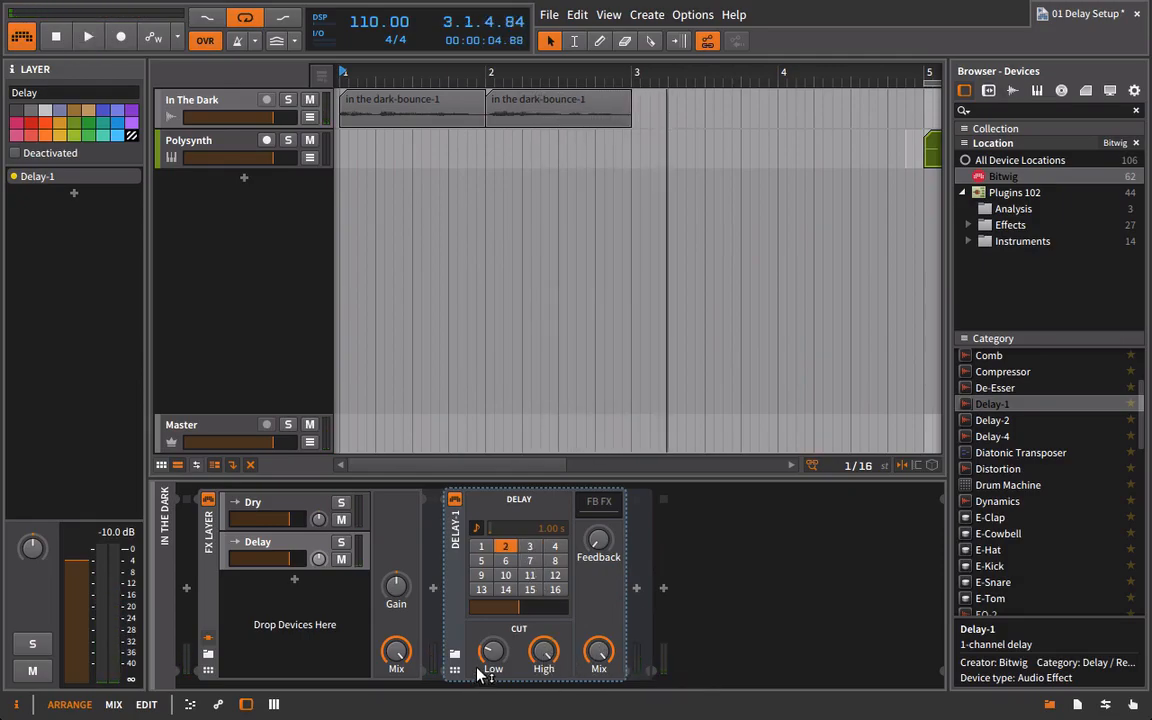
Lower the Delay layer's volume and duplicate that layer directly below itself in the FX Layer.
mouse_move(289, 558)
left_mouse_down()
mouse_move(257, 558)
mouse_move(270, 560)
left_mouse_up()
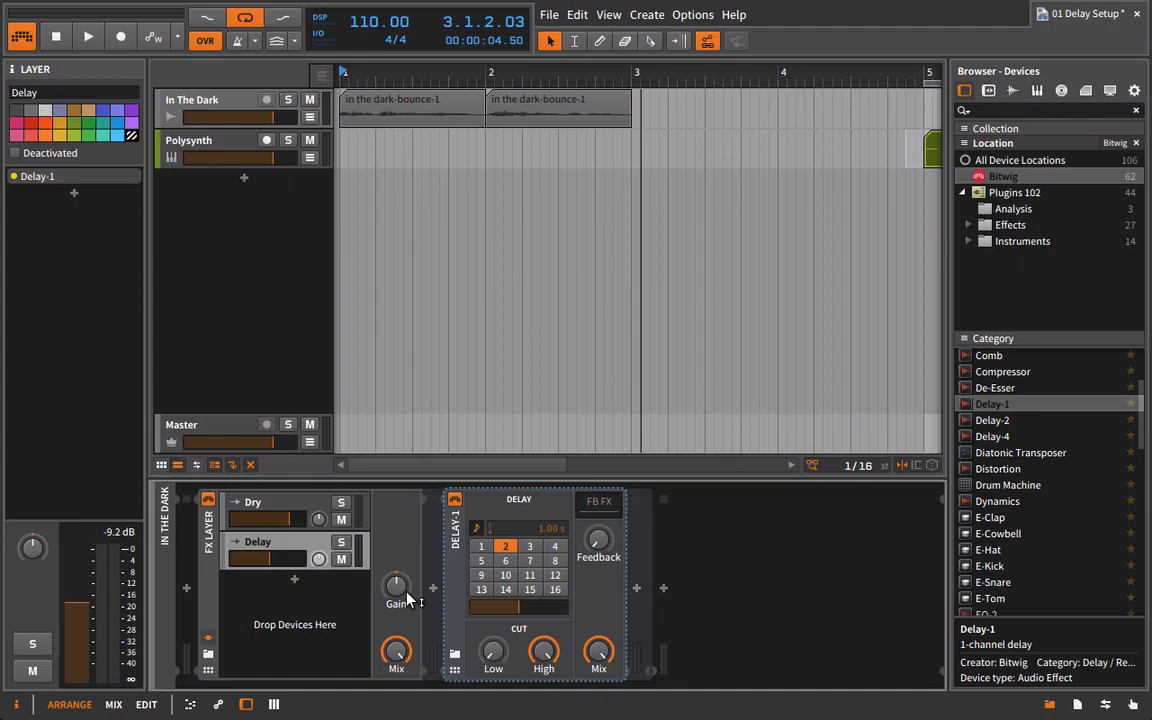
left_click(309, 539, "ctrl")
left_click_drag(310, 539, 309, 590)
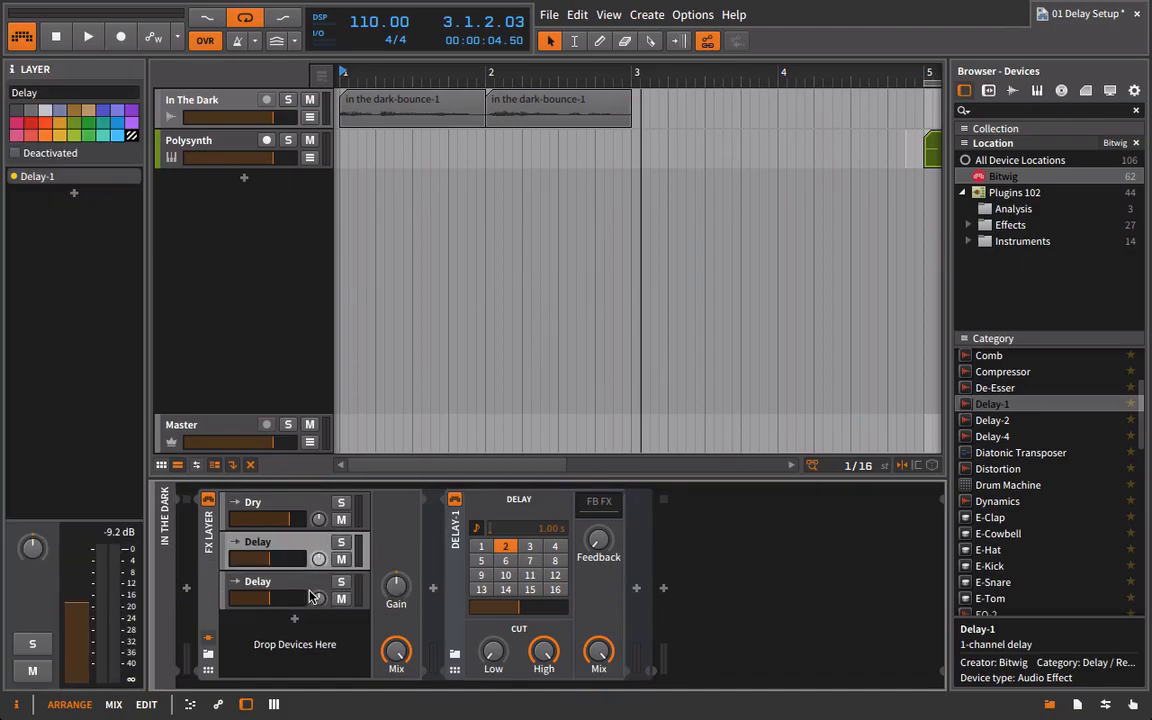
Set the delay time of the first Delay layer's Delay-1 to 4 and play the vocal through all layers.
left_click(531, 547)
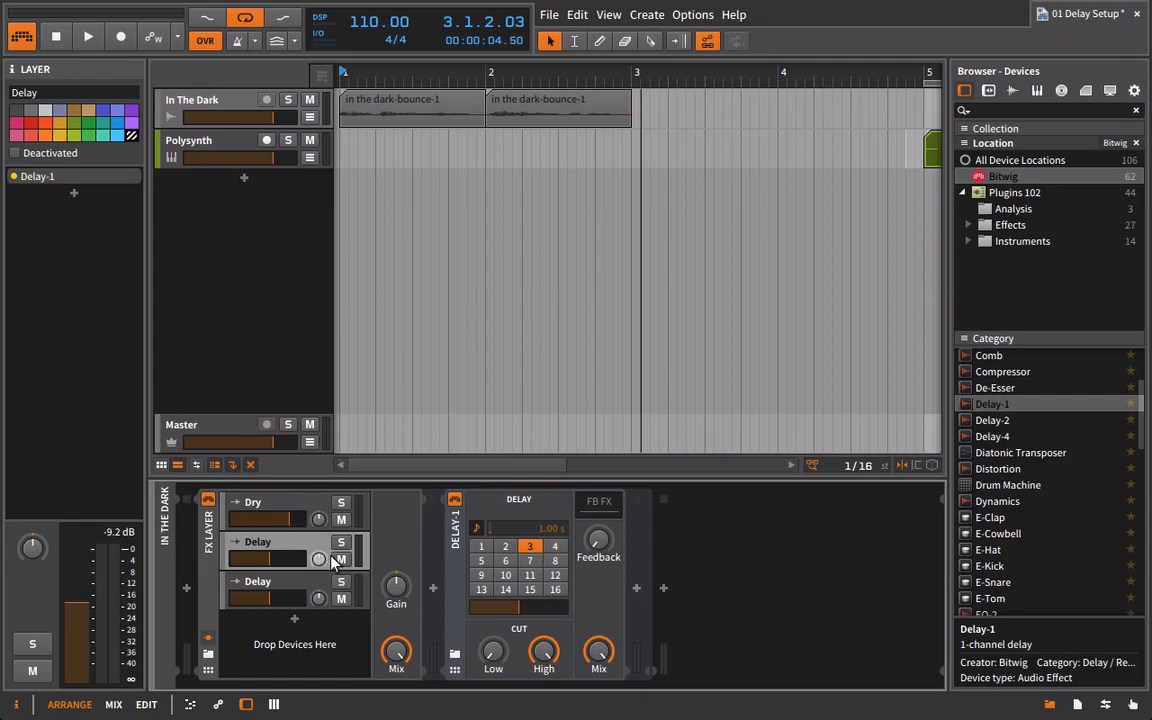
left_click(554, 546)
key("space")
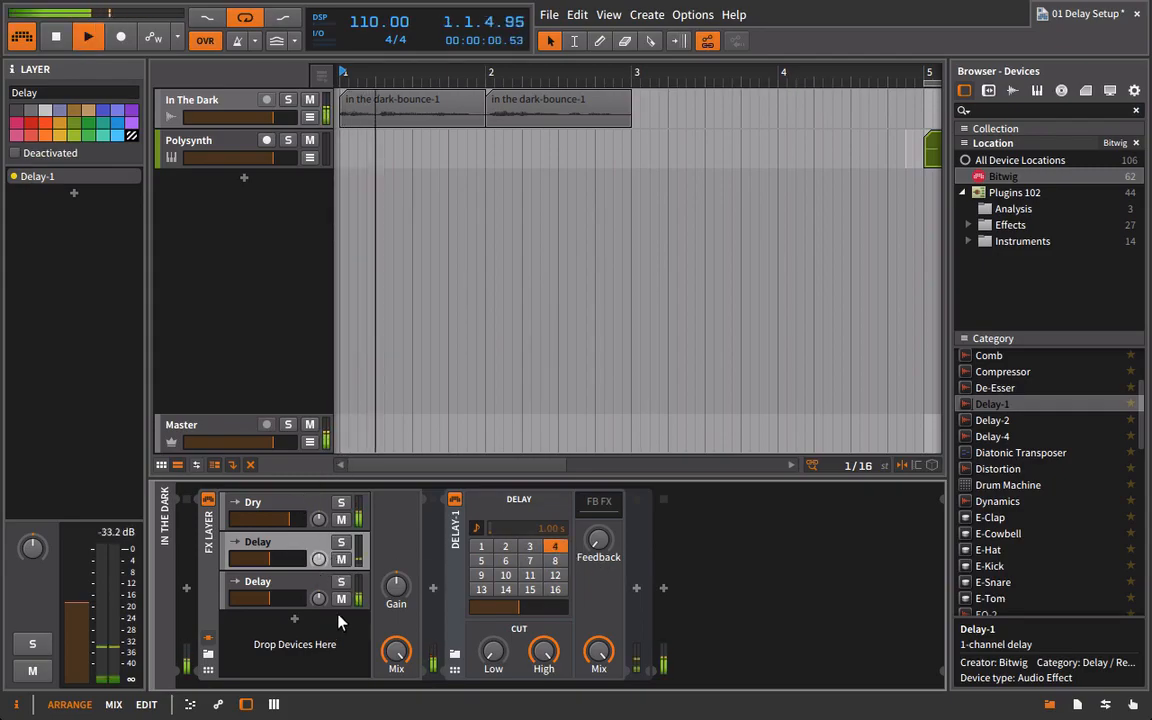
Pan the first Delay layer left and its duplicate right, and slightly raise the duplicate's volume while listening to the vocal.
left_click_drag(318, 598, 318, 588)
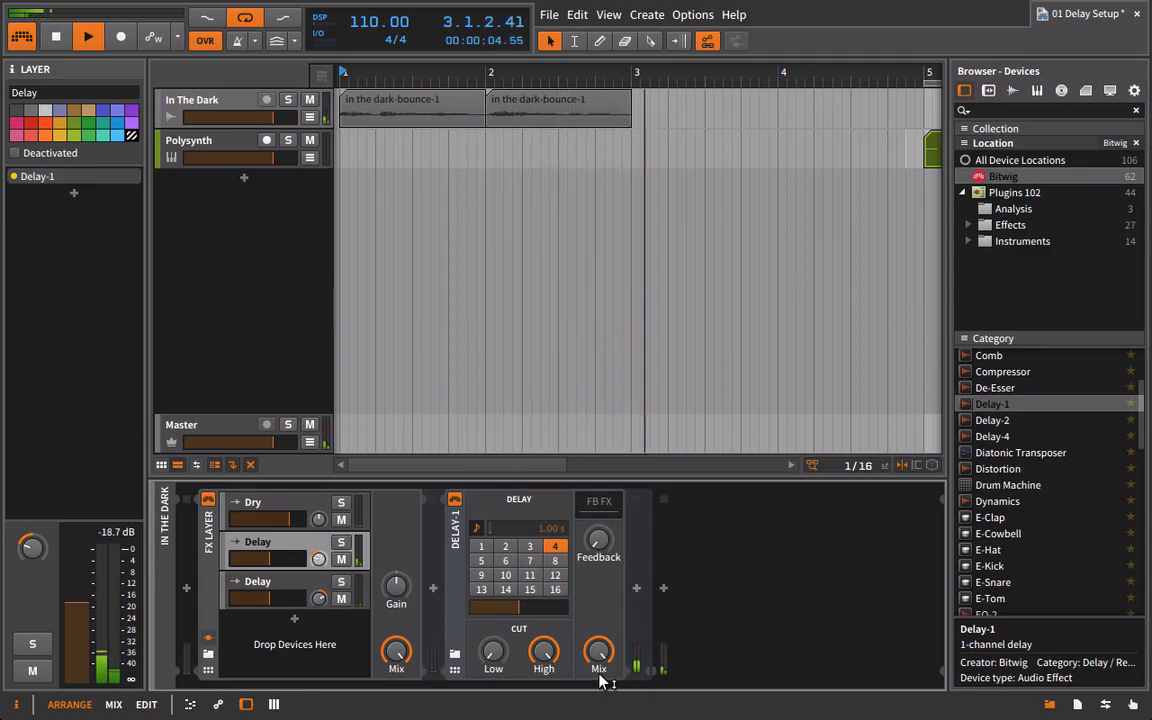
key("space")
left_click_drag(272, 600, 274, 600)
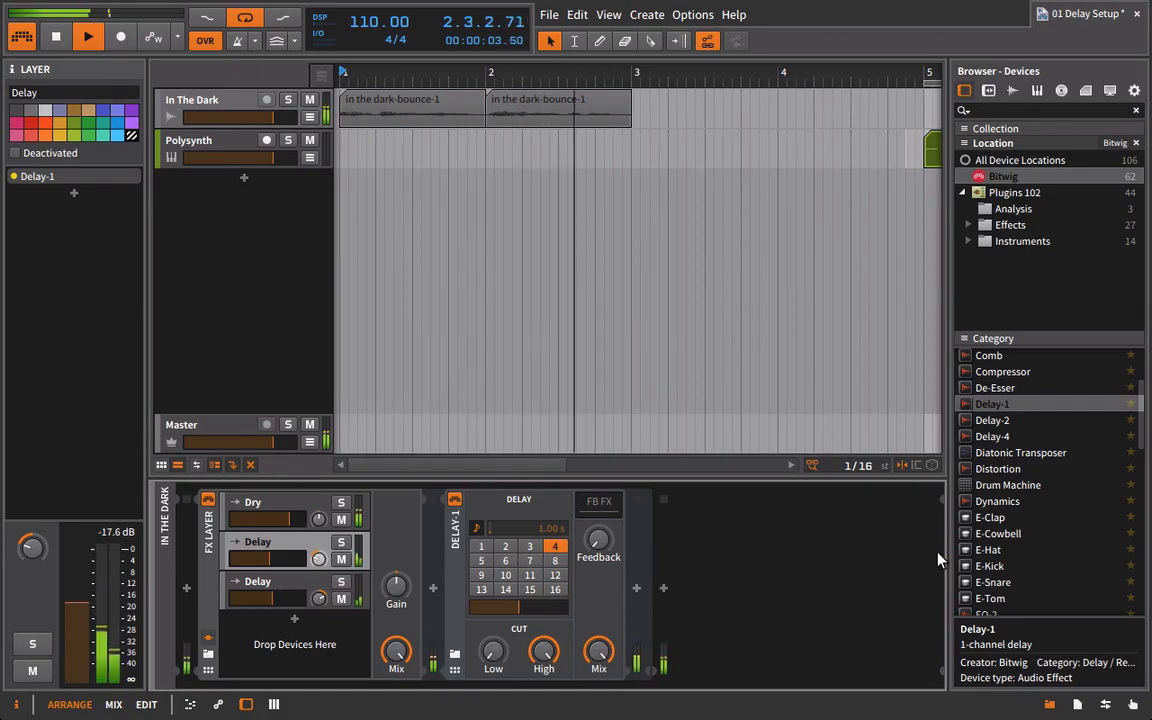
key("space")
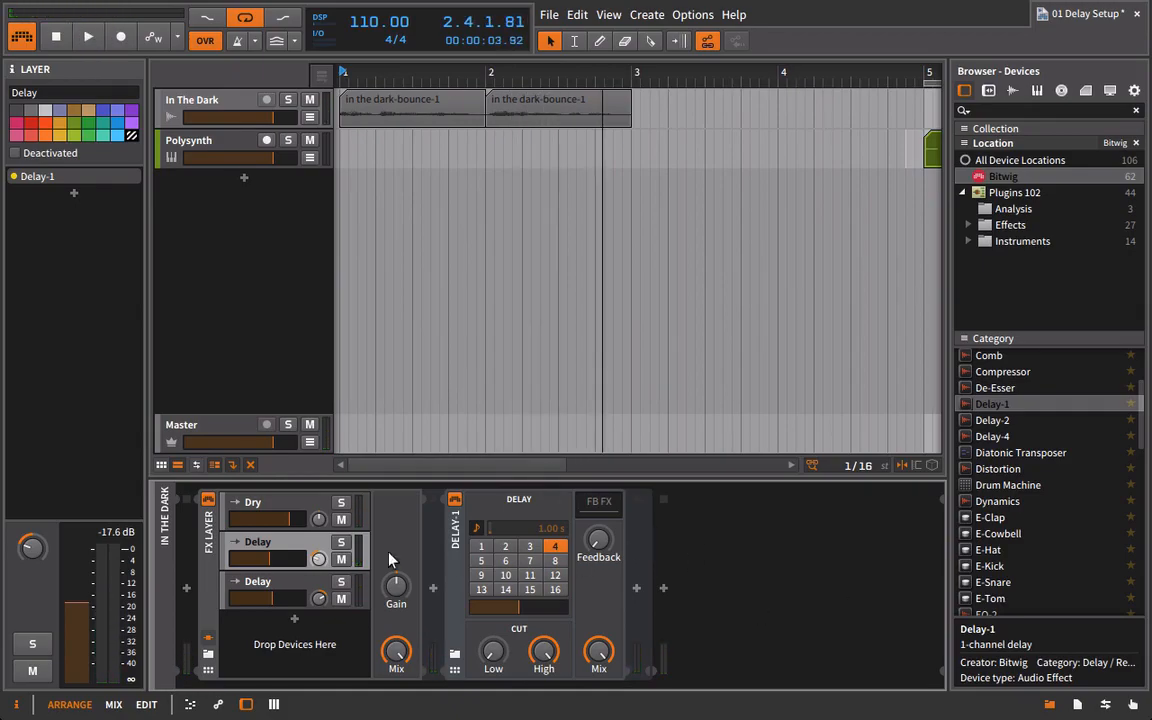
left_click(284, 546)
left_click(283, 545)
mouse_move(319, 531)
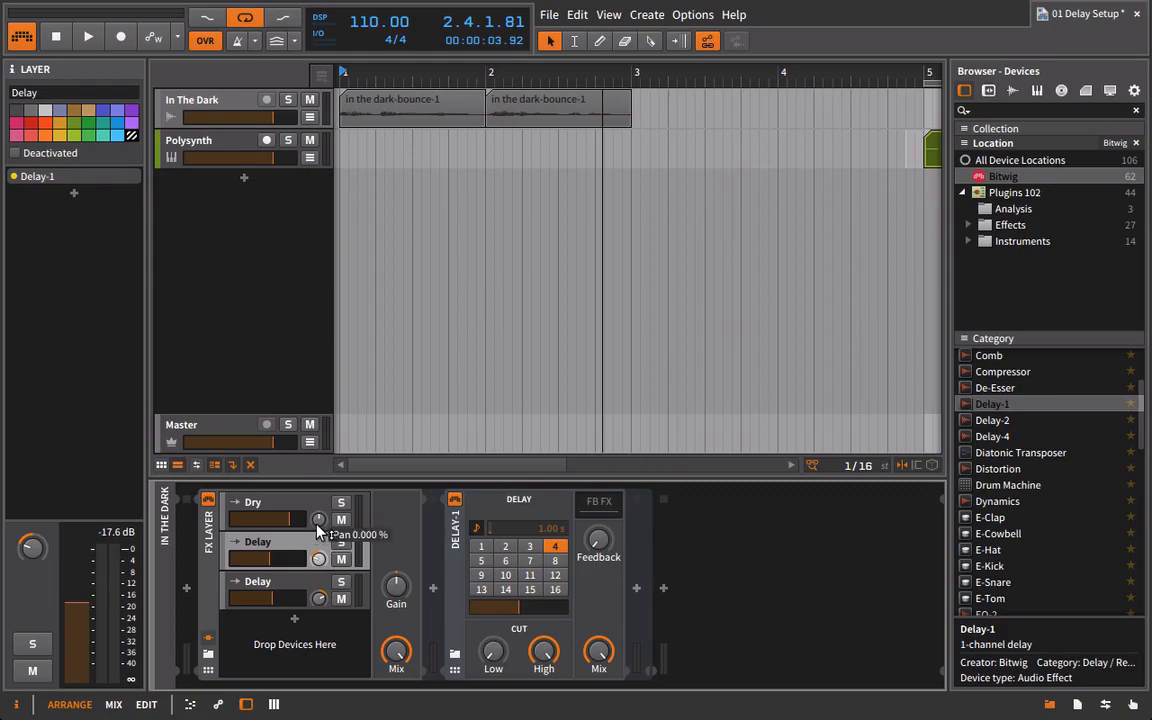
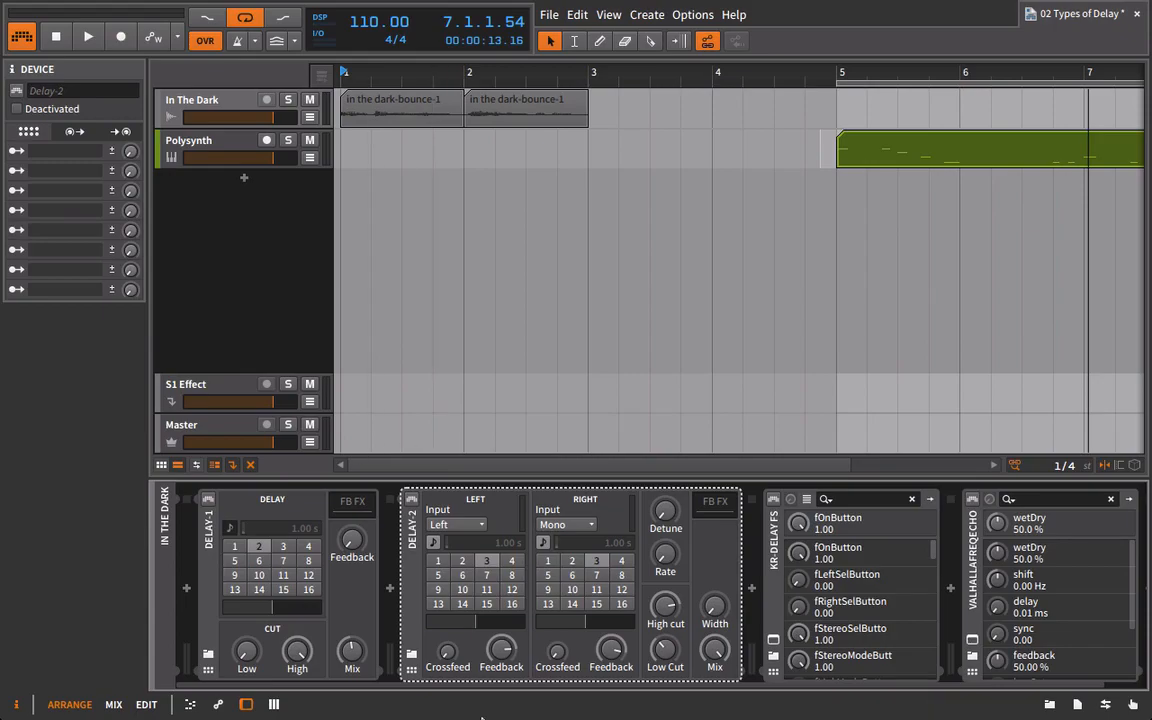
Enable Delay-1 on the In The Dark track and play the vocal through it.
left_click_drag(465, 685, 738, 698)
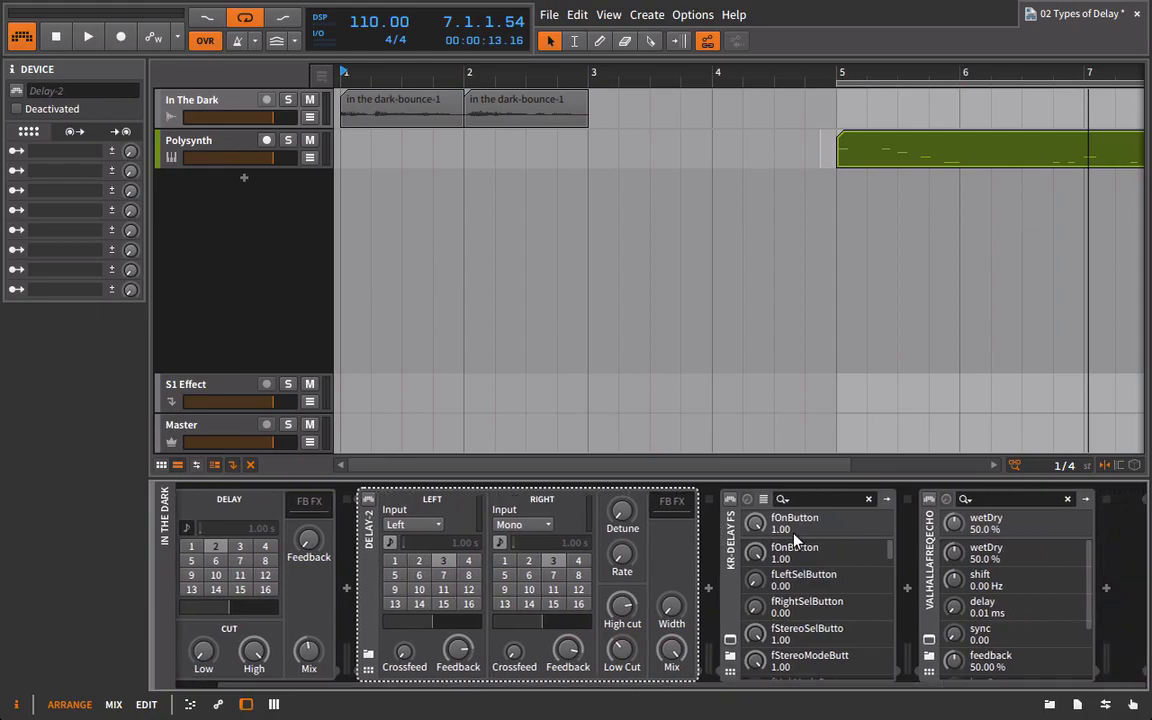
left_click_drag(836, 689, 638, 694)
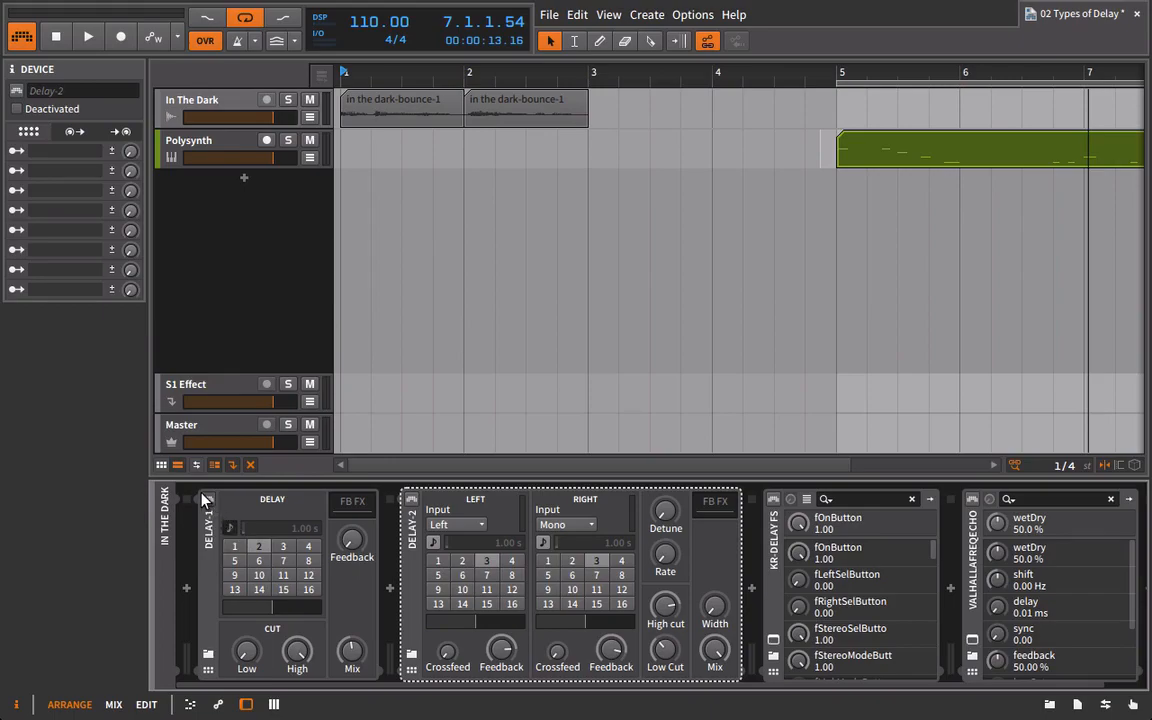
left_click(207, 498)
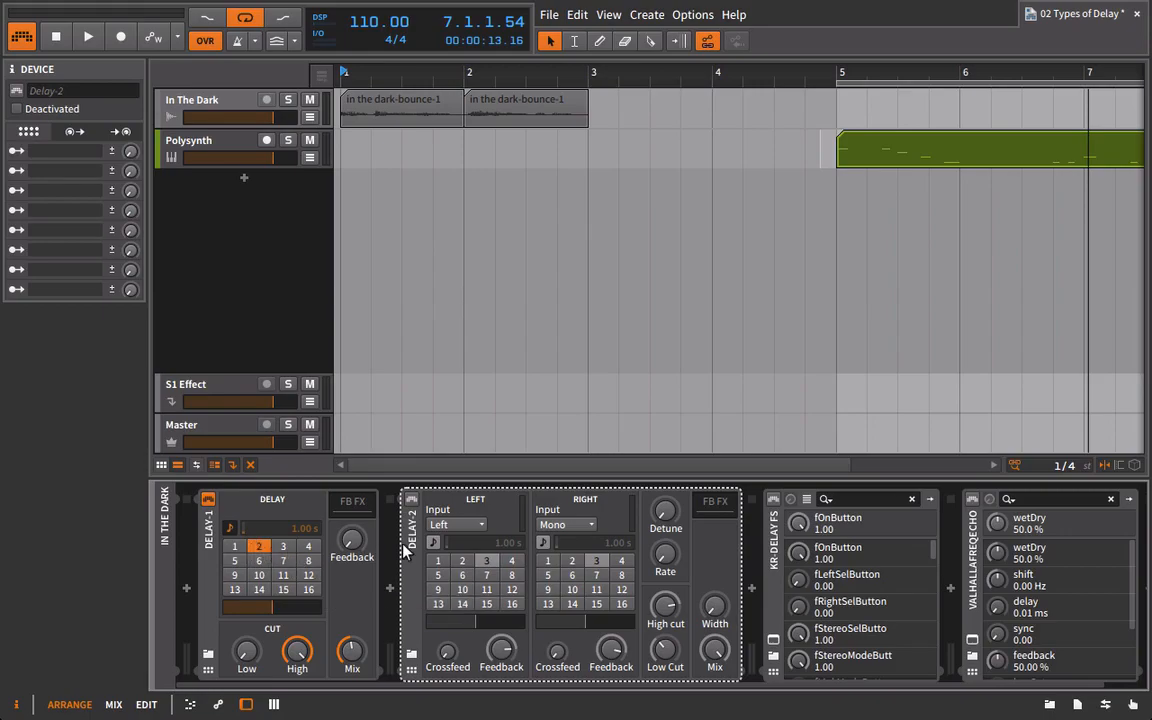
mouse_move(350, 541)
key("space")
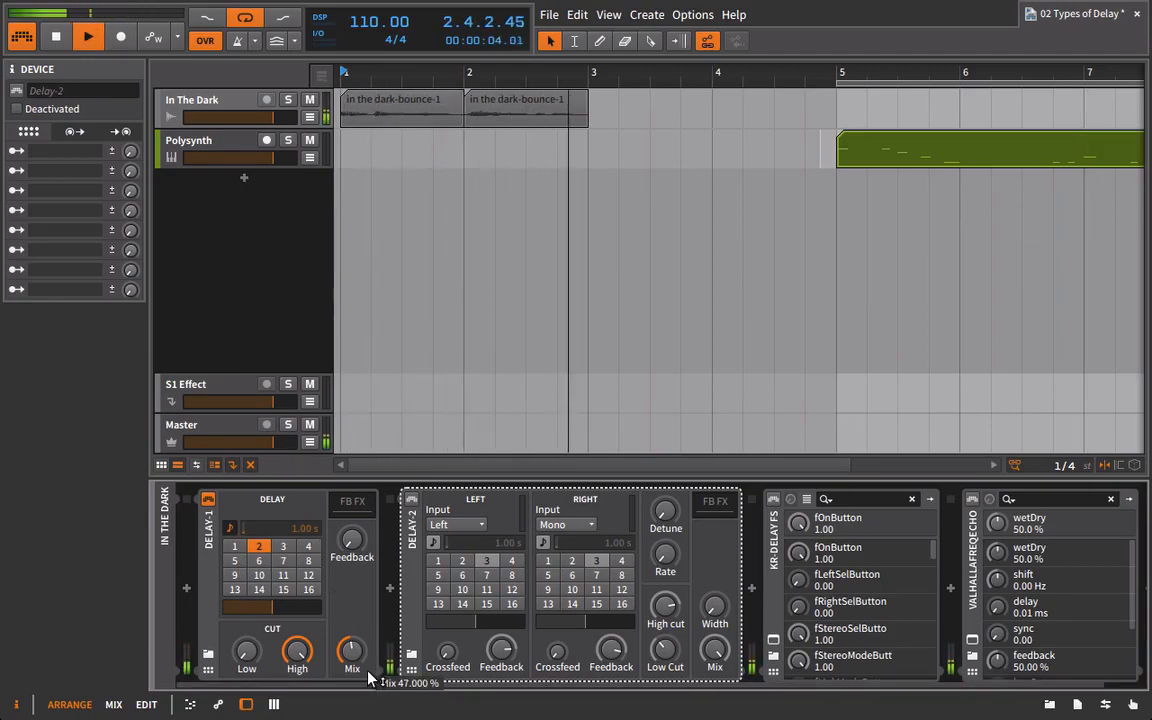
key("space")
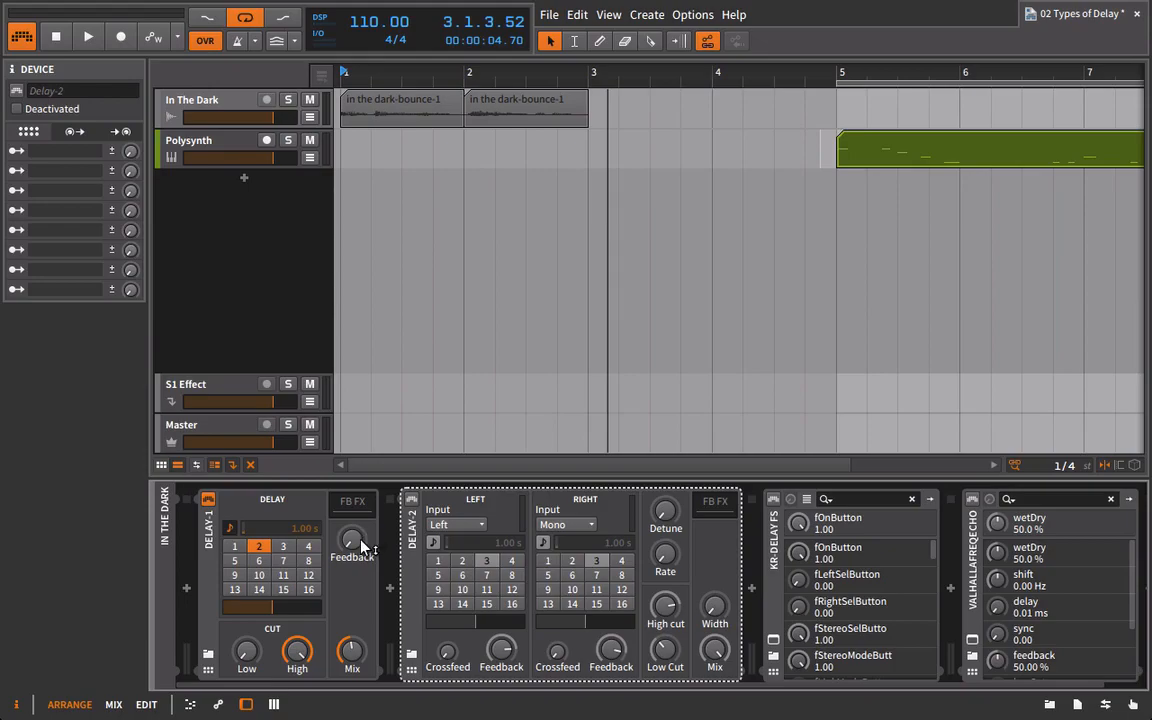
Audition the vocal with Delay-1's Feedback raised and return the Feedback to minimum.
key("space")
left_click_drag(356, 548, 356, 475)
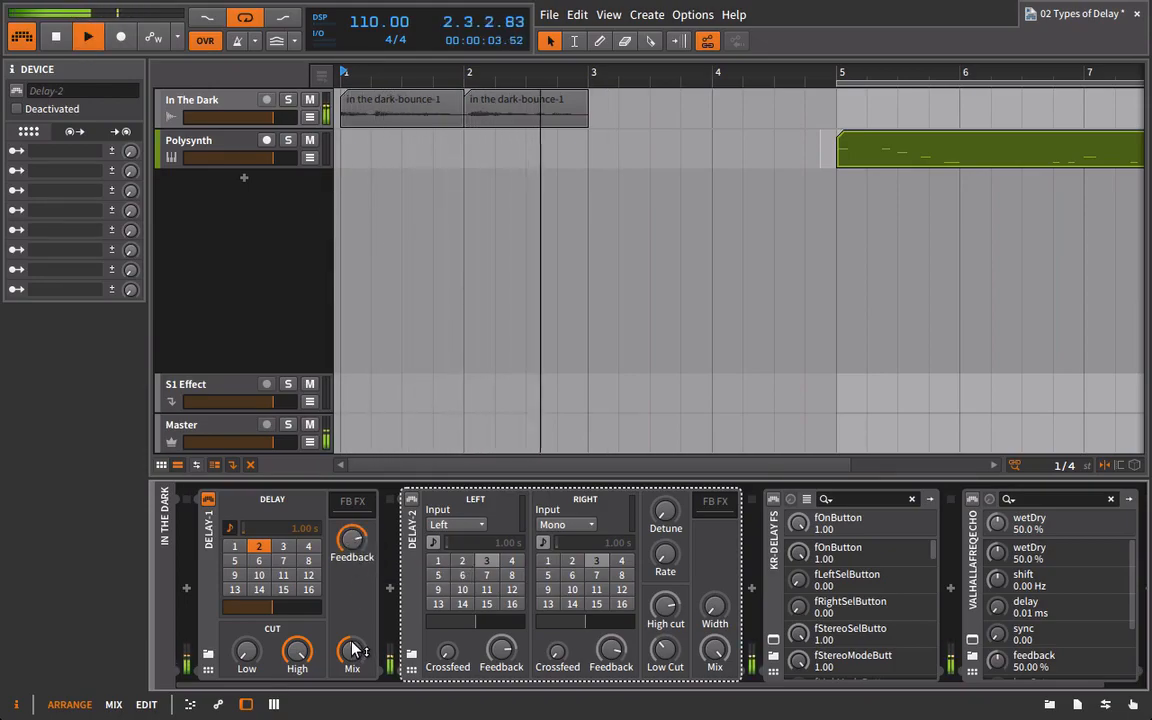
key("space")
left_click_drag(343, 550, 343, 625)
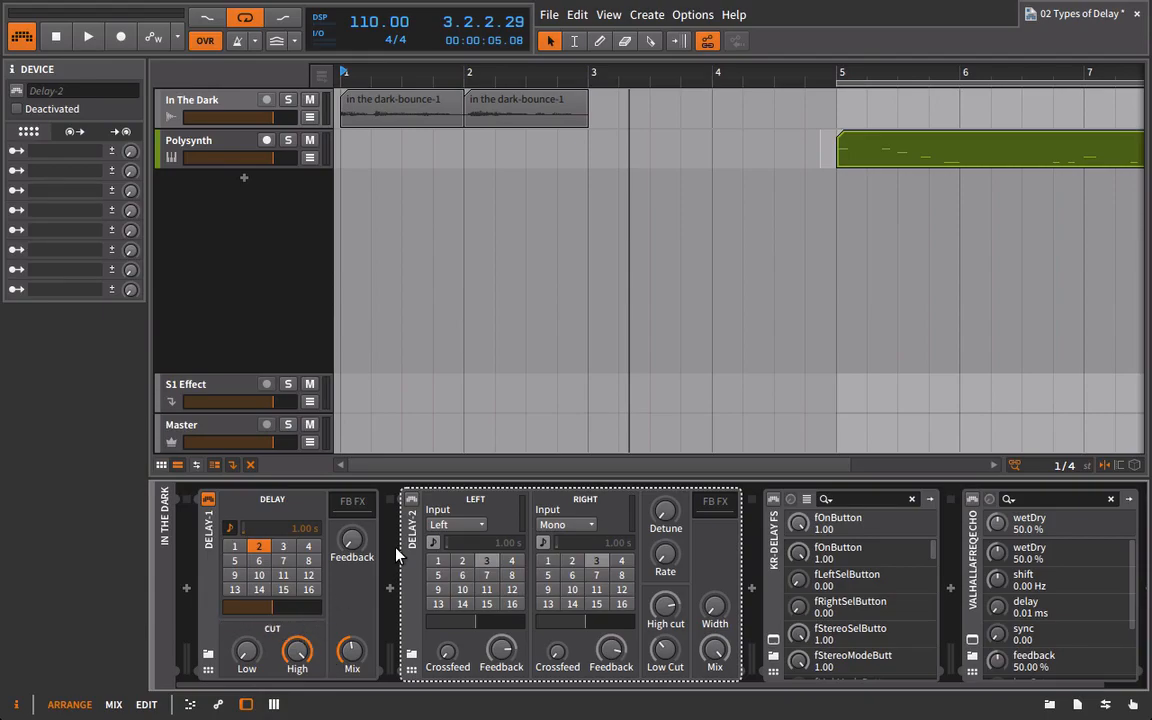
Disable Delay-1 and enable Delay-2 with both its left and right Feedback at minimum.
left_click(208, 498)
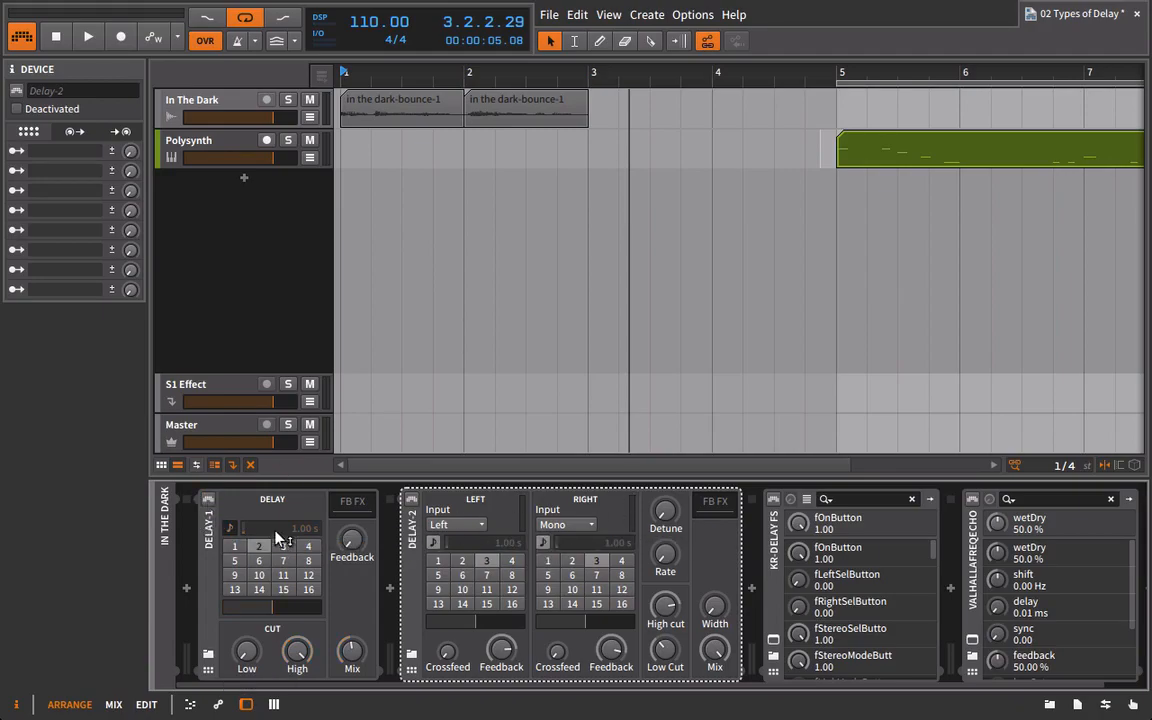
left_click(411, 498)
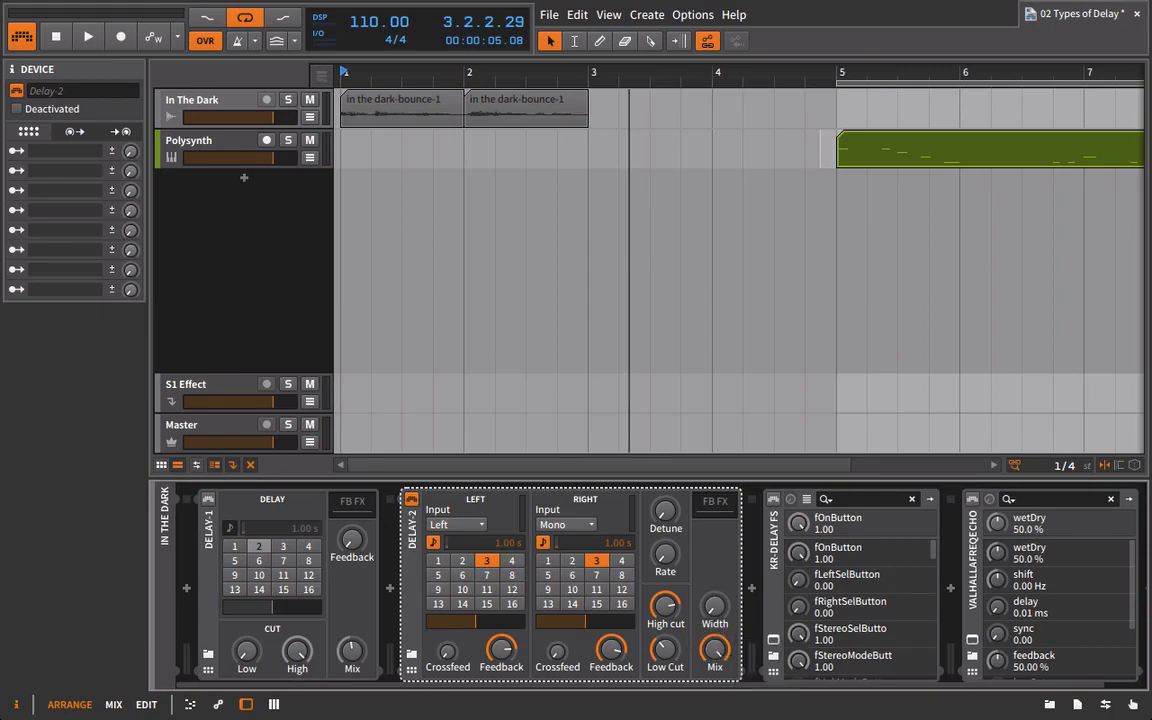
left_click_drag(514, 685, 560, 688)
left_click_drag(567, 650, 567, 715)
left_click_drag(455, 645, 455, 710)
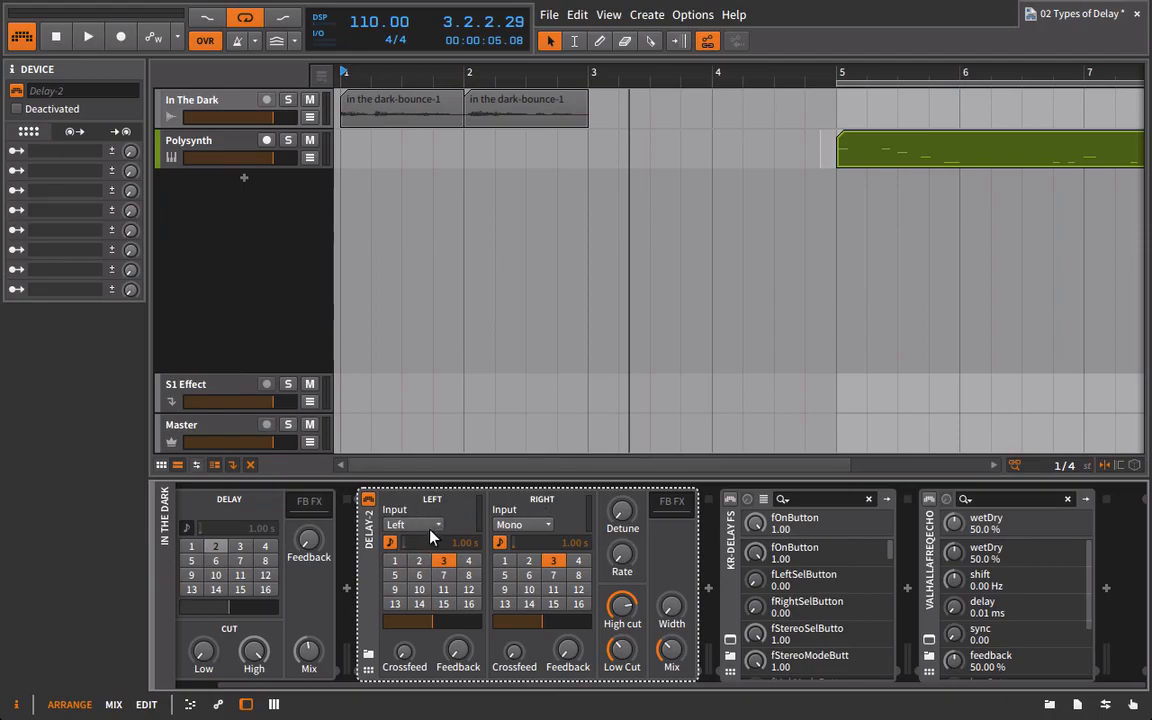
Set Delay-2's left and right inputs to Mono with its High cut and Low Cut filters fully open, and play the vocal.
left_click(402, 526)
left_click(401, 558)
left_click(520, 524)
left_click(525, 558)
key("space")
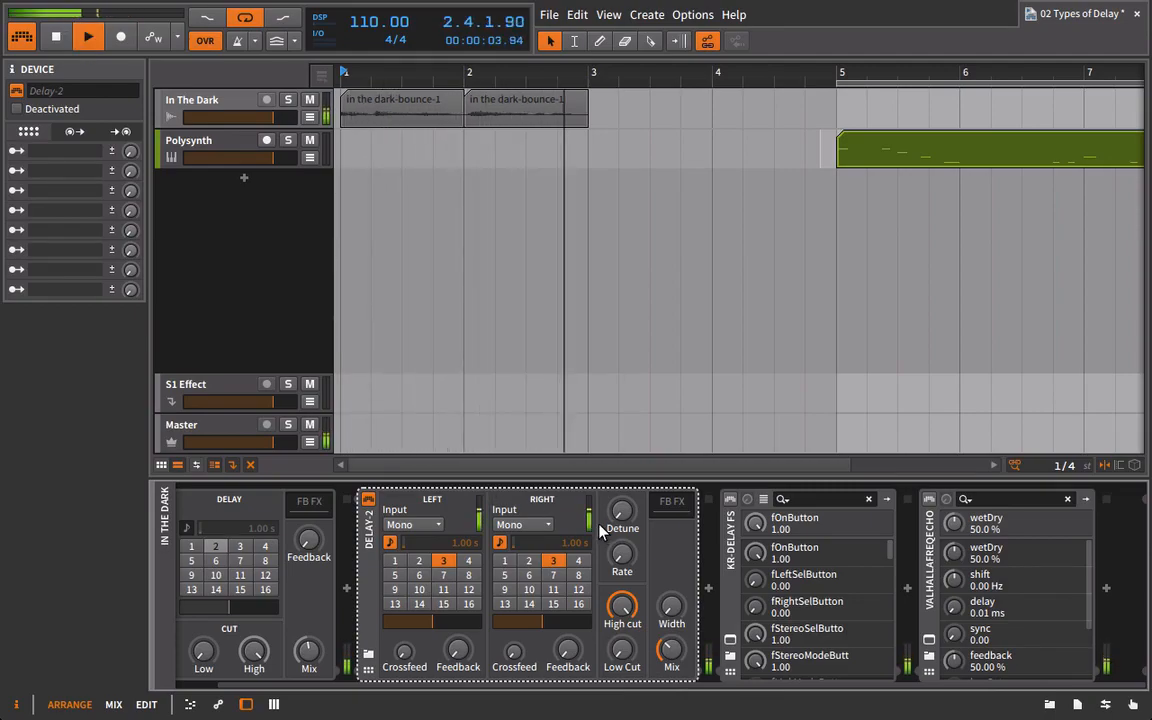
key("space")
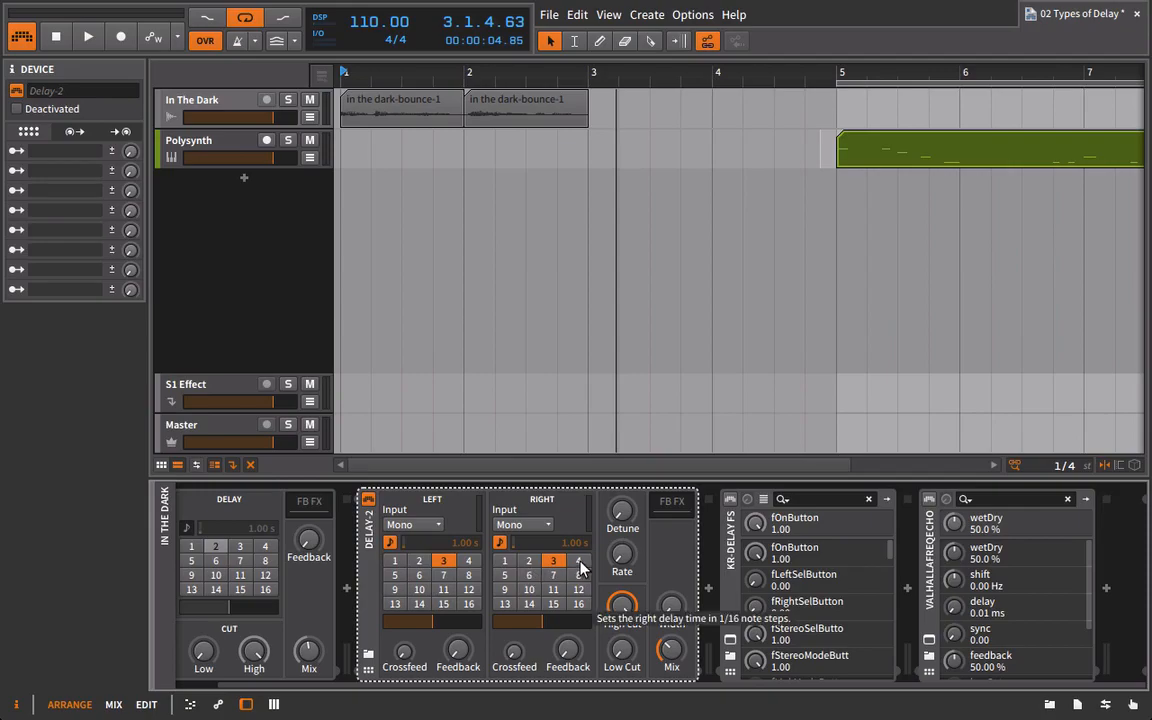
Set Delay-2's right delay time to 6 and adjust its Width while auditioning the vocal.
left_click(529, 575)
key("space")
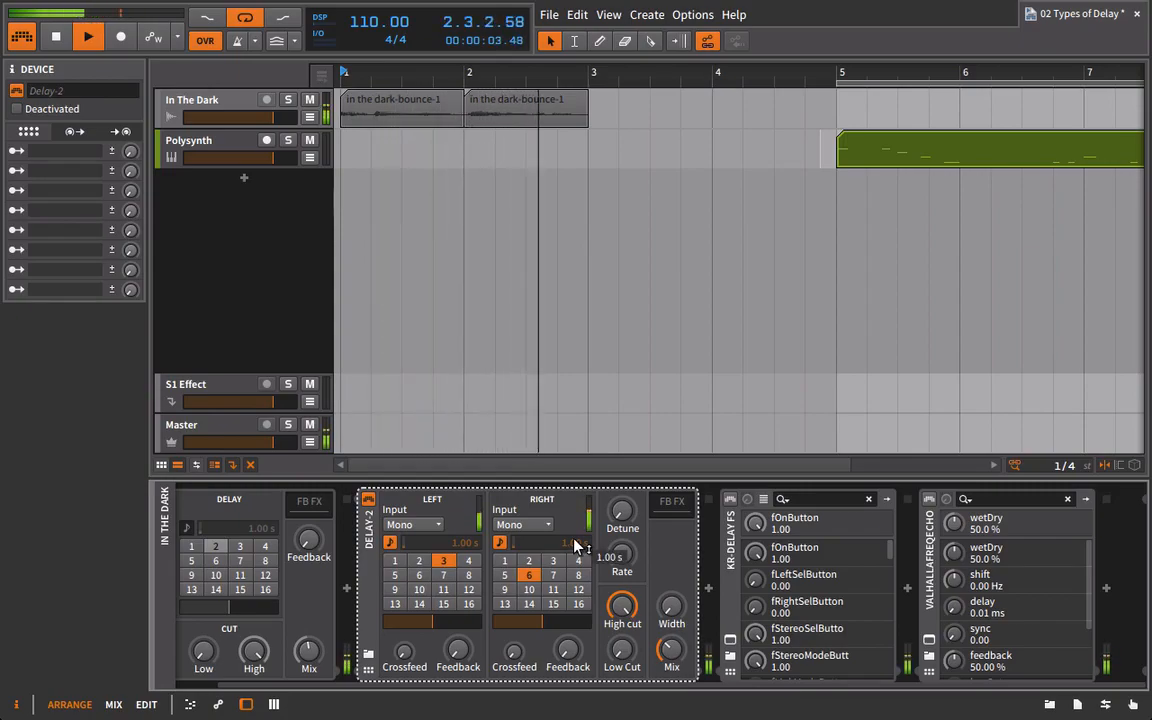
key("space")
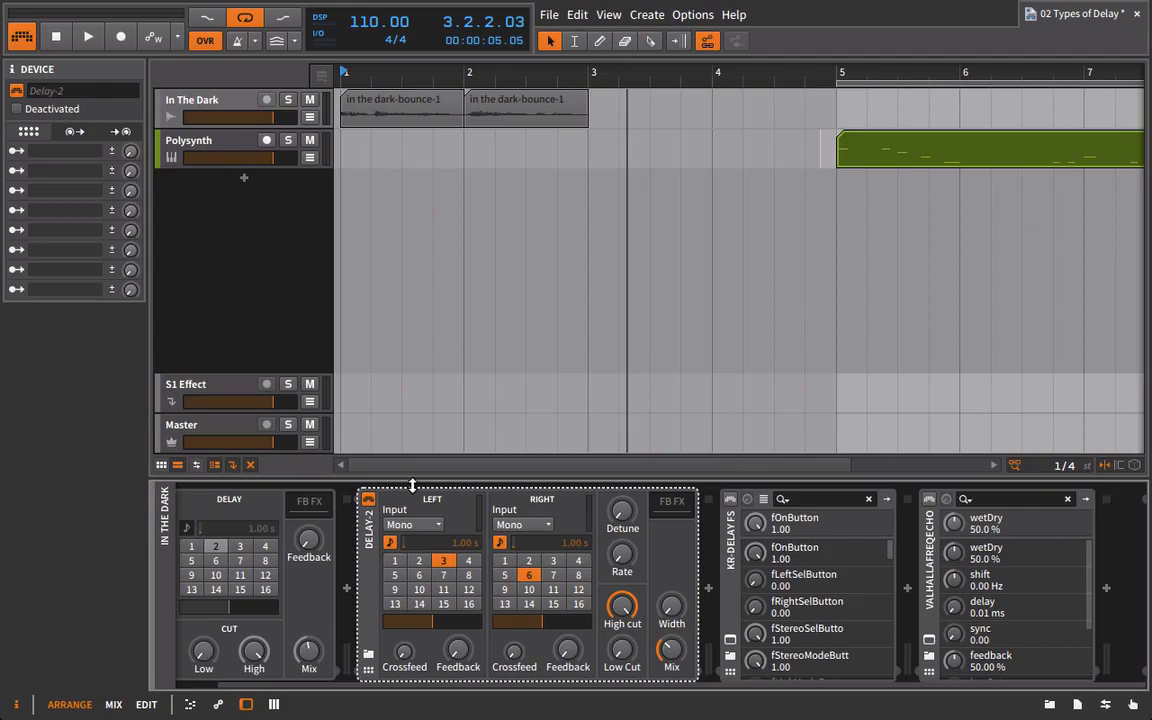
key("space")
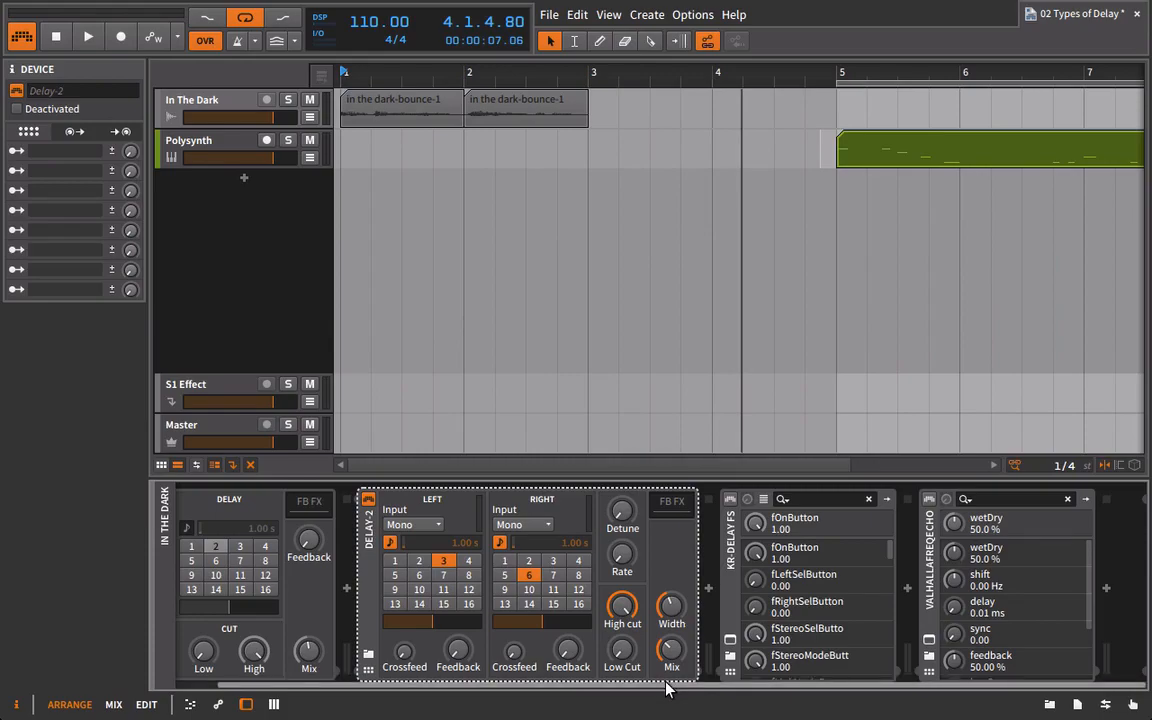
Disable Delay-2 and open the KR-Delay FS plug-in window, placing it over the empty arranger area.
left_click_drag(663, 686, 571, 686)
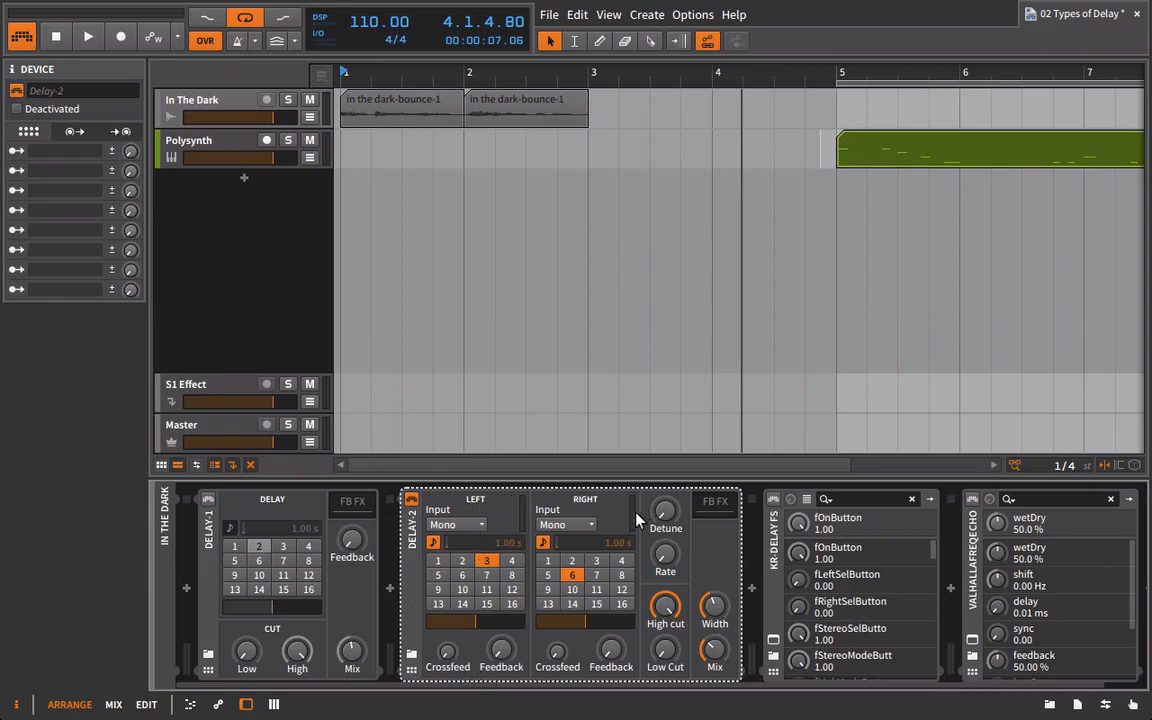
right_click(539, 589)
left_click(408, 503)
left_click(411, 498)
left_click(773, 640)
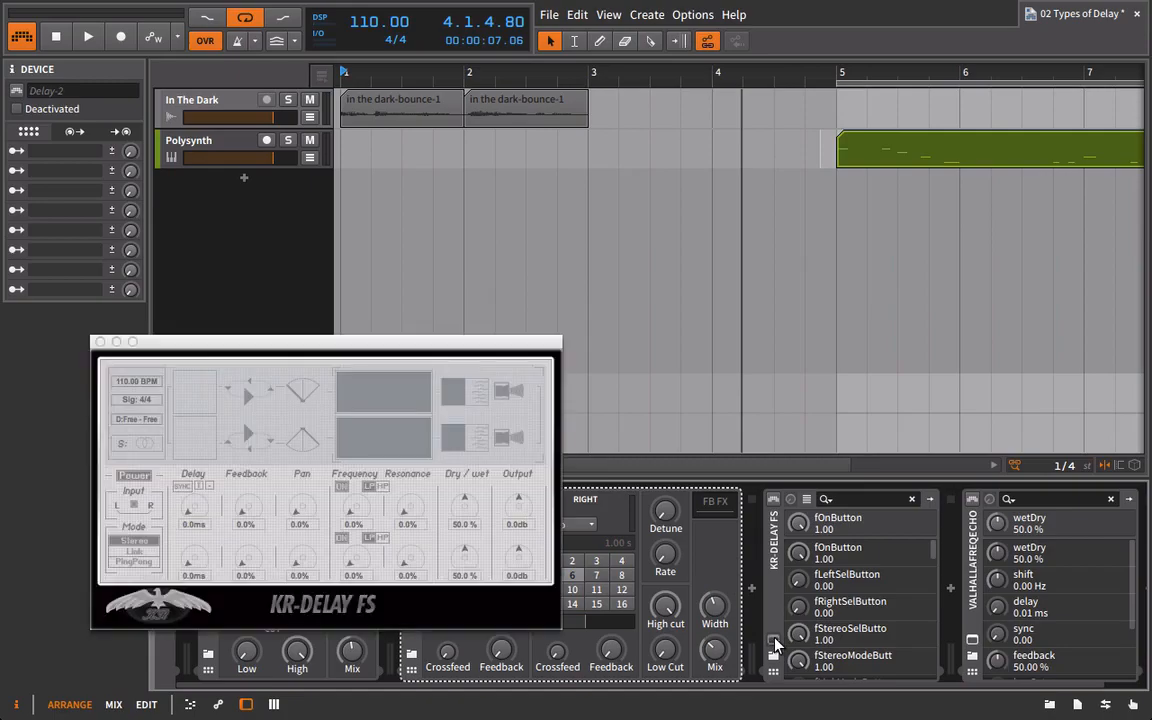
left_click_drag(356, 342, 524, 200)
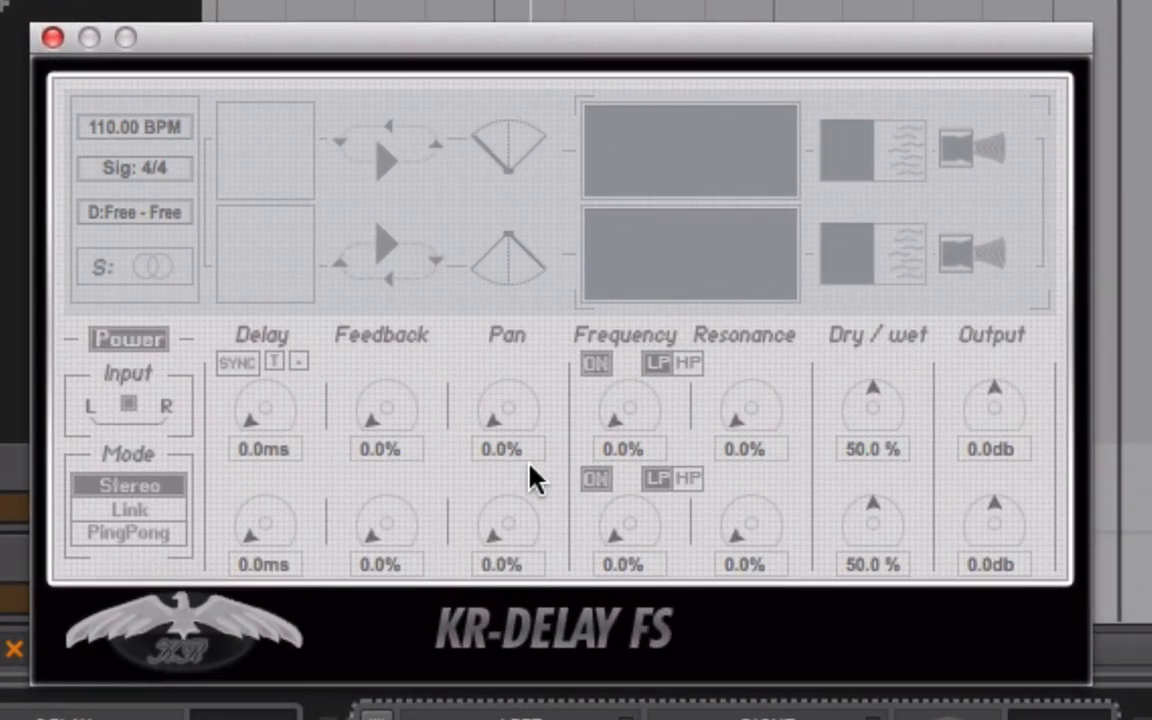
Turn on tempo sync in KR-Delay FS and set its first channel to a 1/8 delay with 25.6% dry/wet.
left_click(242, 362)
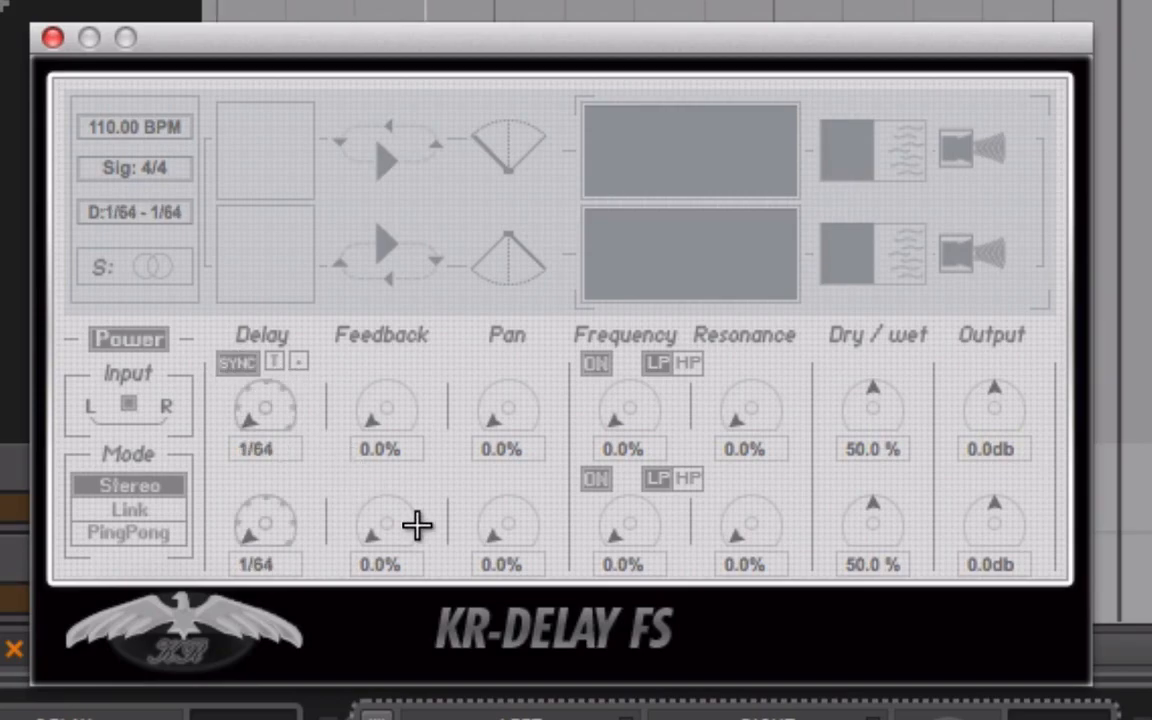
left_click_drag(244, 404, 303, 147)
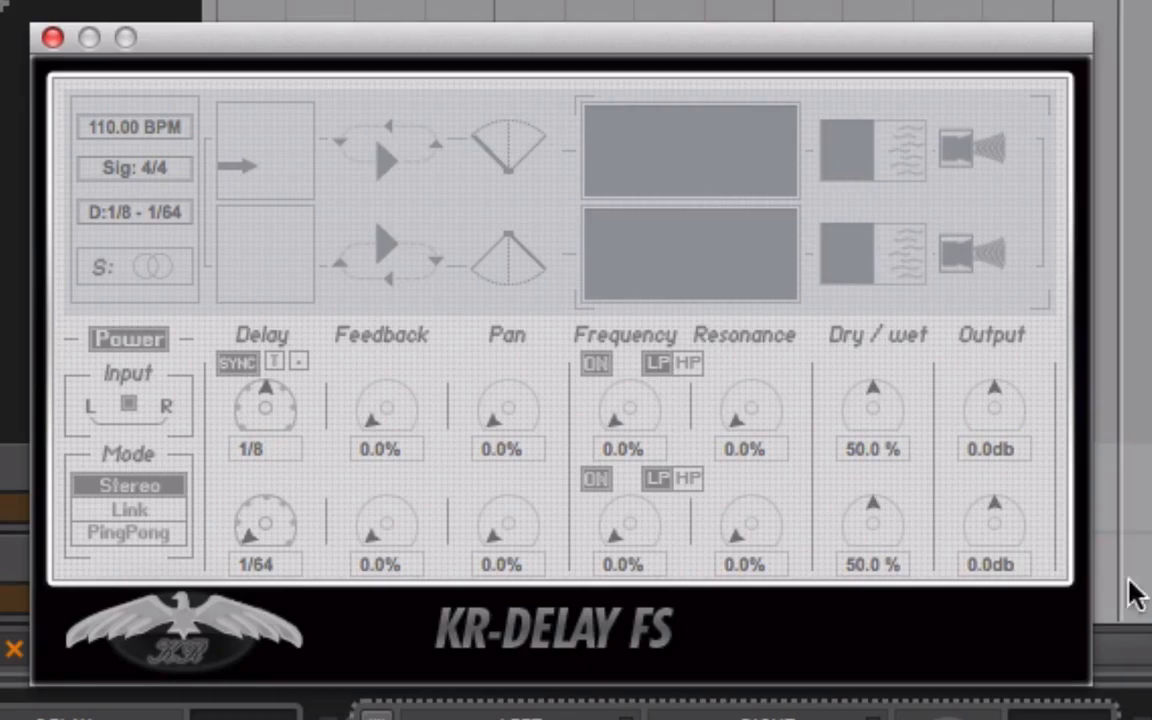
left_click_drag(879, 414, 710, 345)
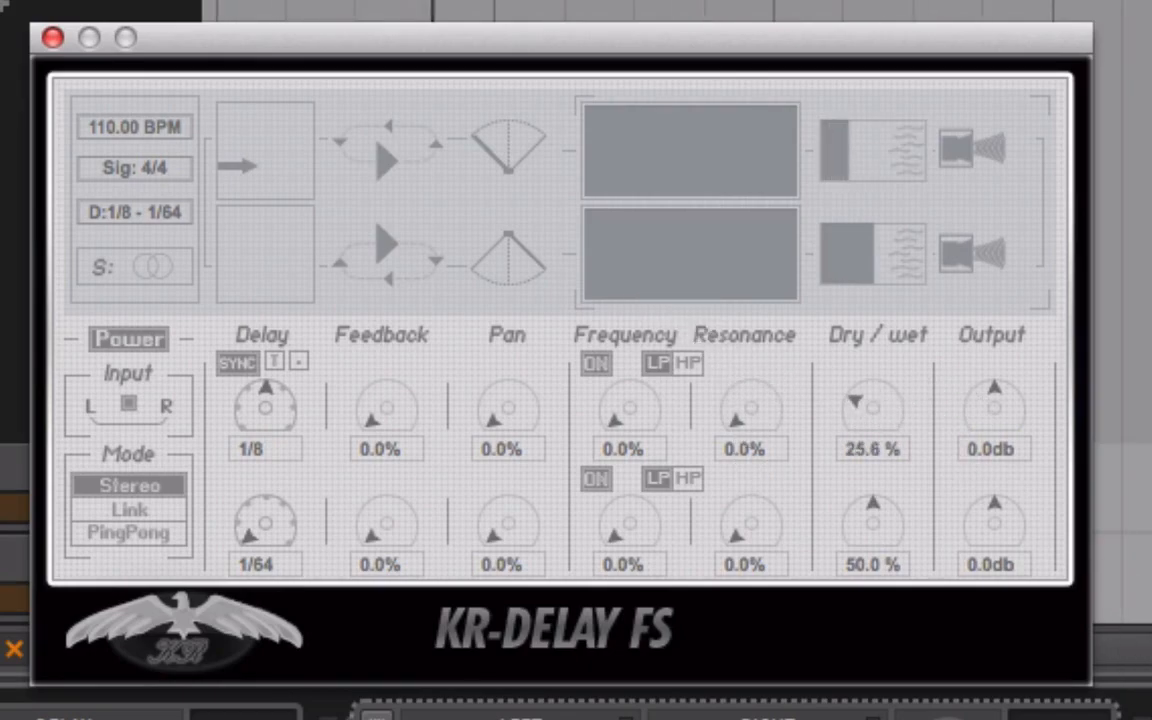
left_click(1146, 662)
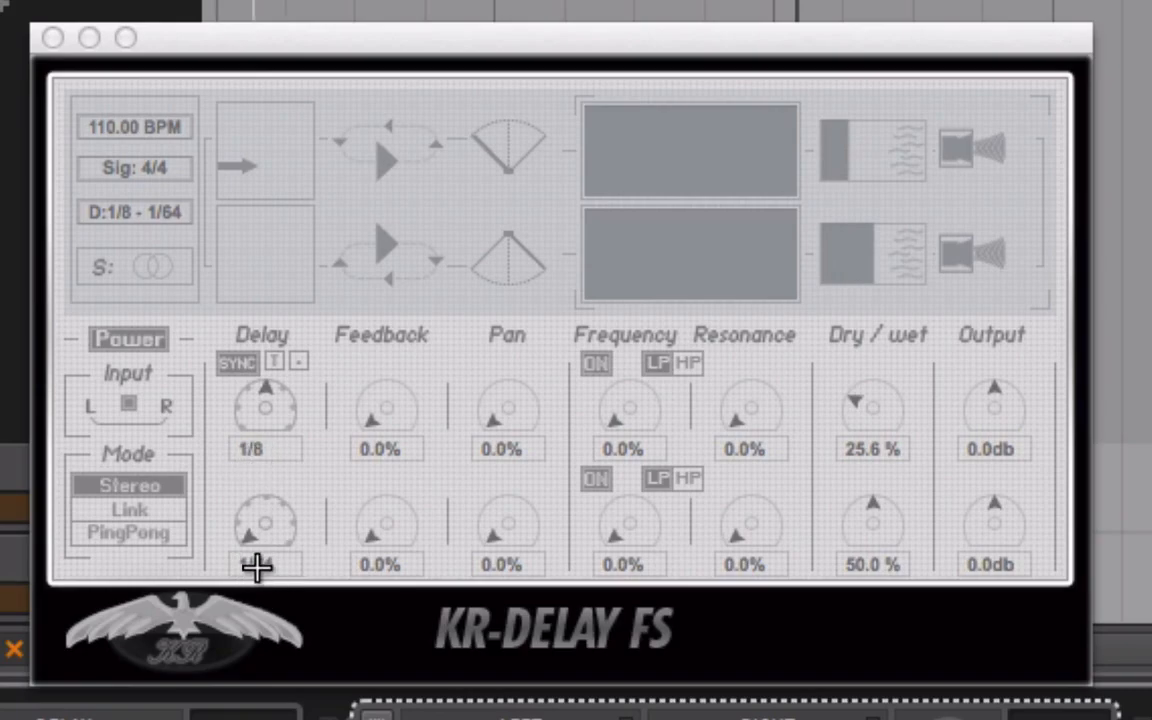
Link the two KR-Delay FS channels with 43.5% Feedback and try the PingPong mode.
left_click(150, 509)
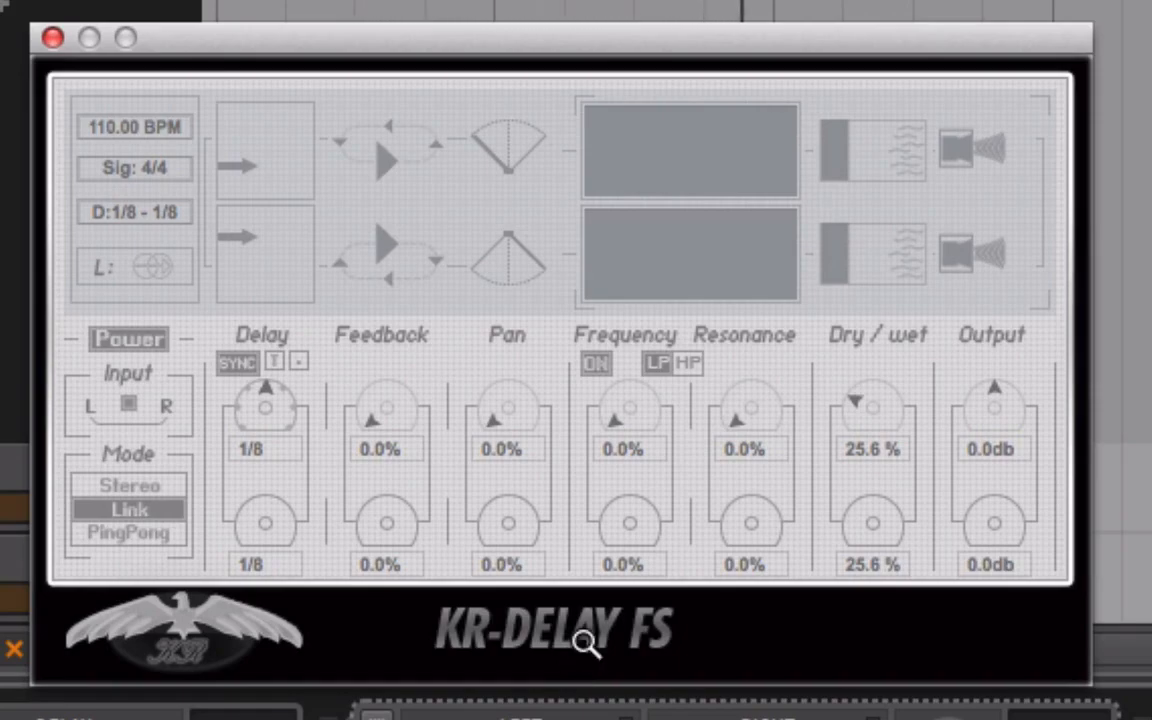
left_click_drag(401, 437, 361, 328)
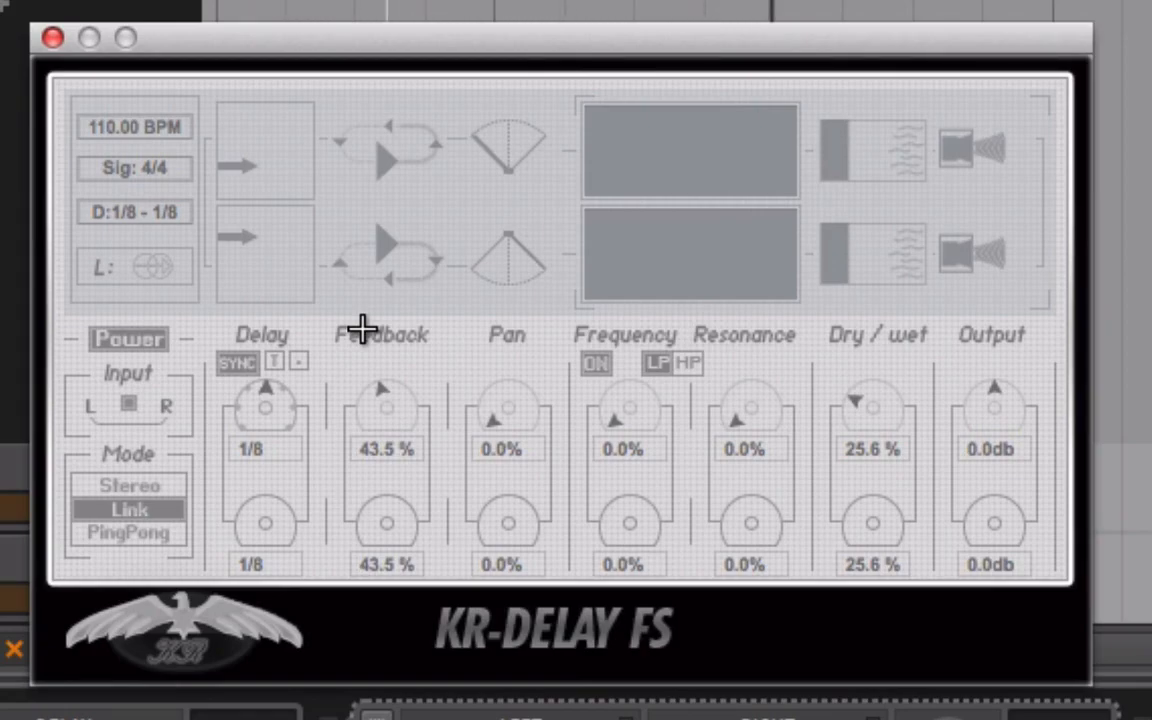
left_click(129, 534)
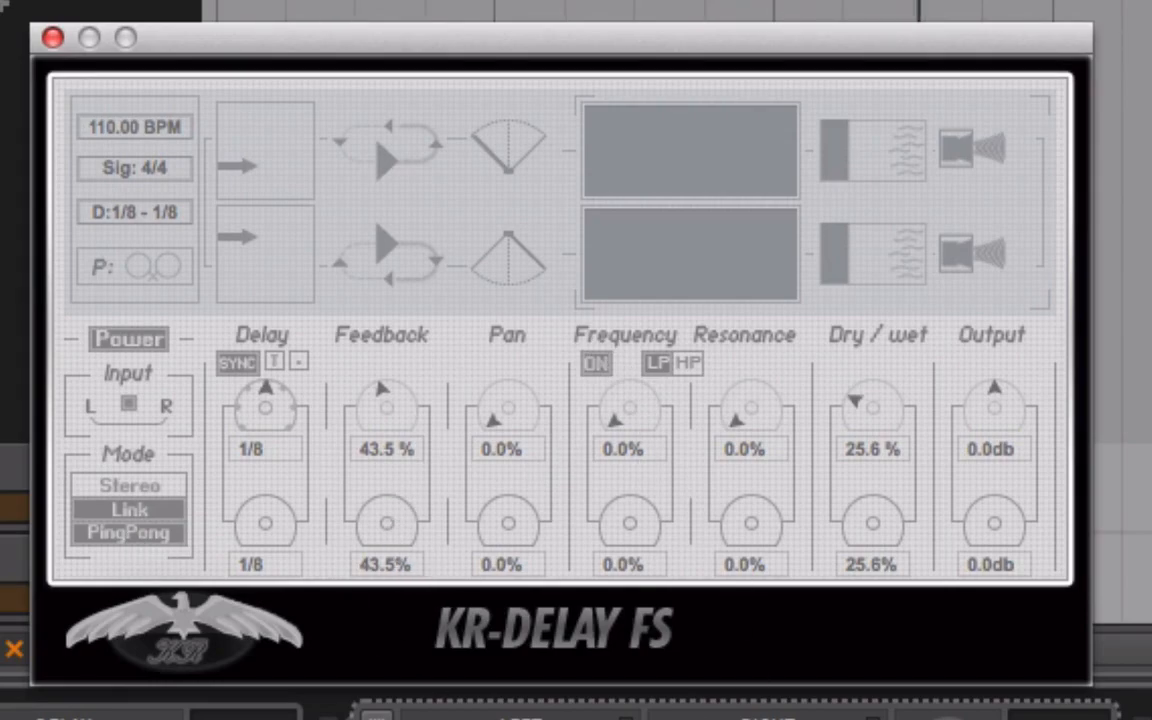
Return KR-Delay FS to Stereo mode, with the first channel's pan at 33.2% and the second channel's delay at 1/4.
left_click(162, 487)
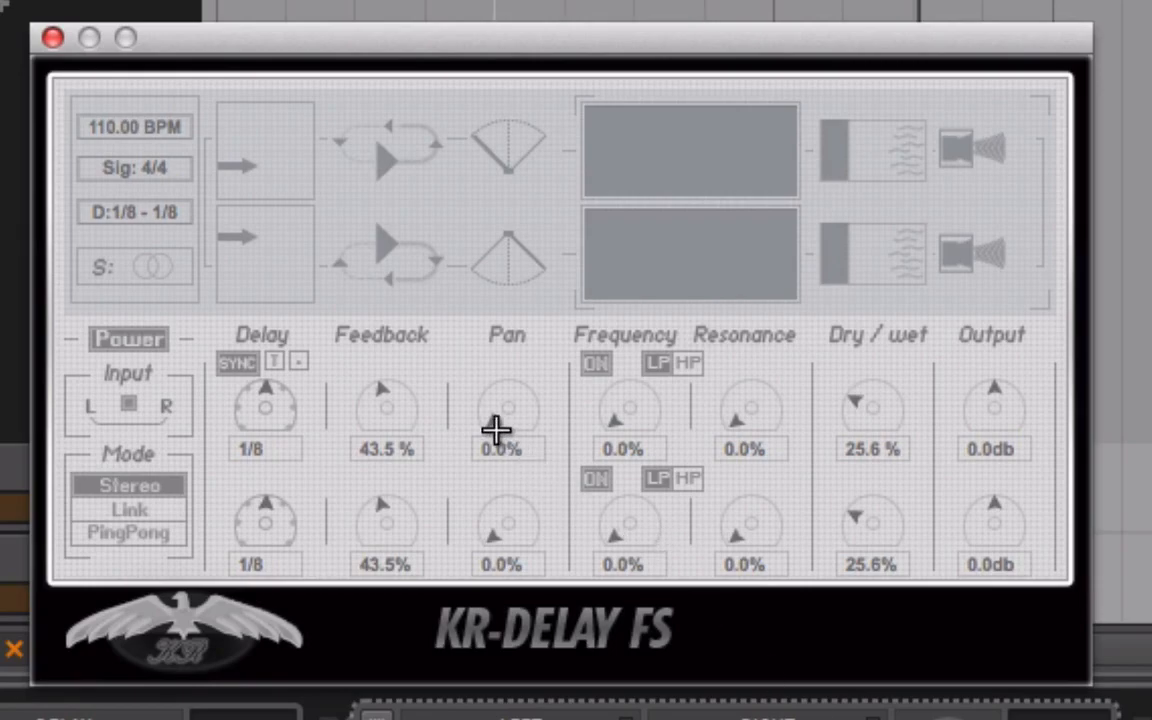
left_click_drag(496, 429, 85, 352)
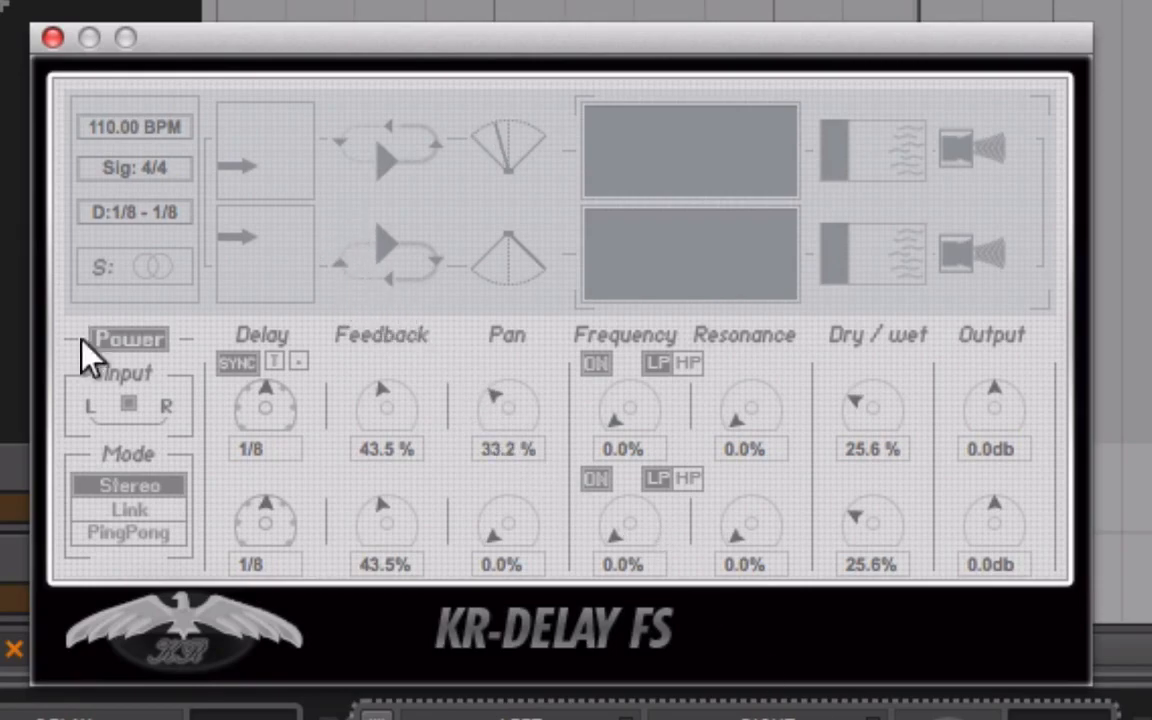
left_click_drag(293, 530, 167, 386)
left_click_drag(188, 294, 553, 347)
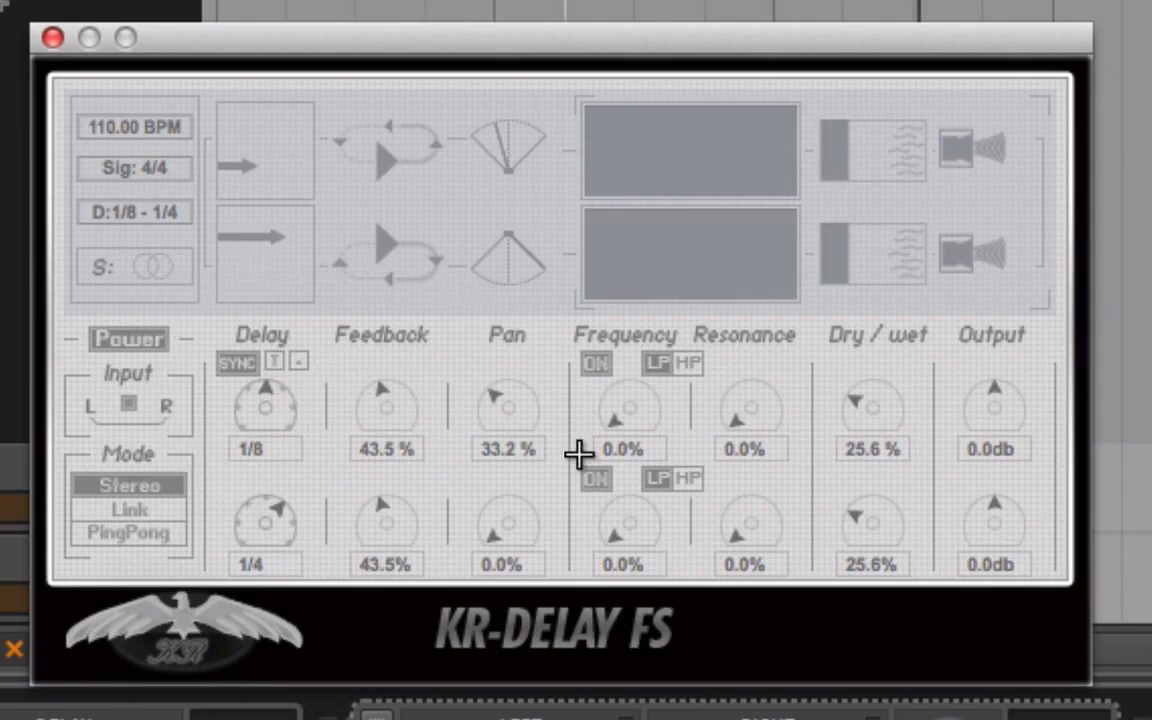
Set the first channel's pan to 34.7% and the second channel's pan to 29.9%, and close the KR-Delay FS window.
left_click_drag(504, 404, 447, 564)
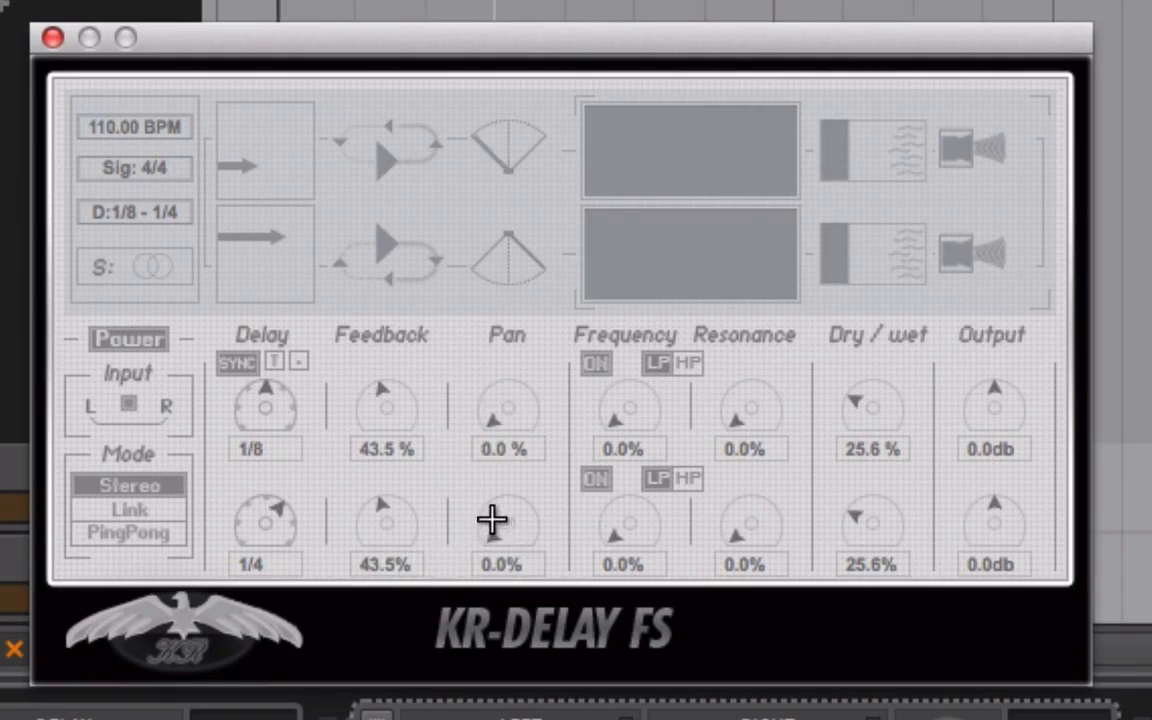
left_click_drag(492, 421, 380, 271)
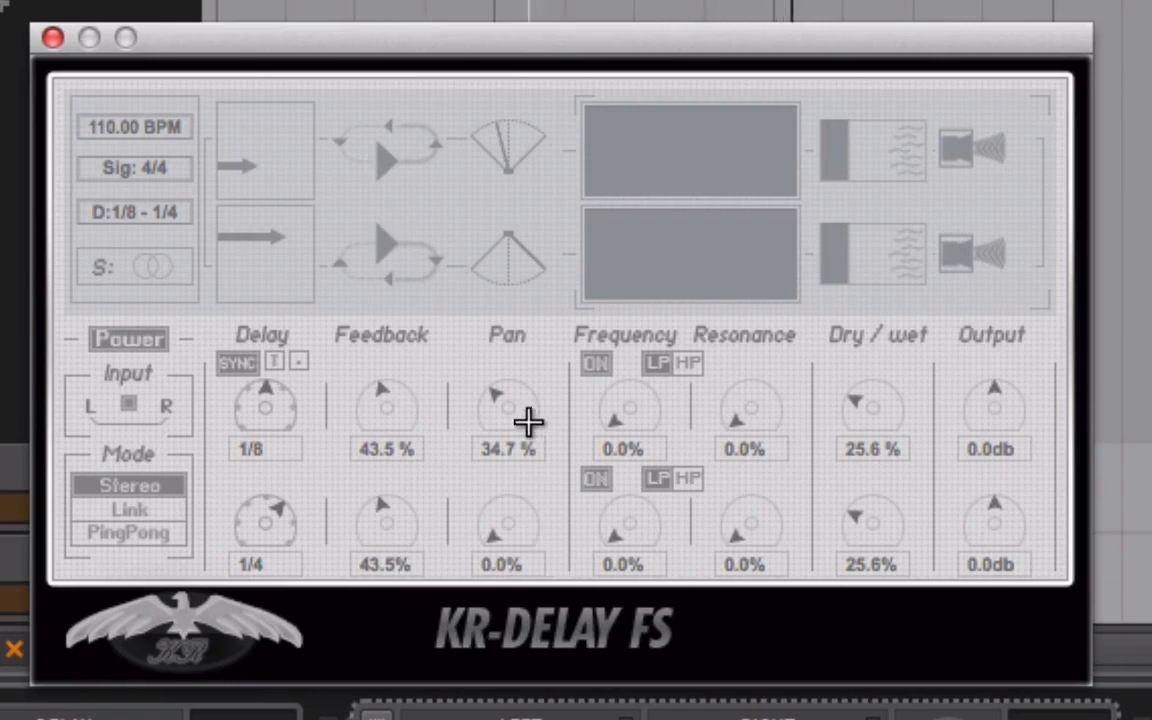
left_click_drag(494, 530, 485, 311)
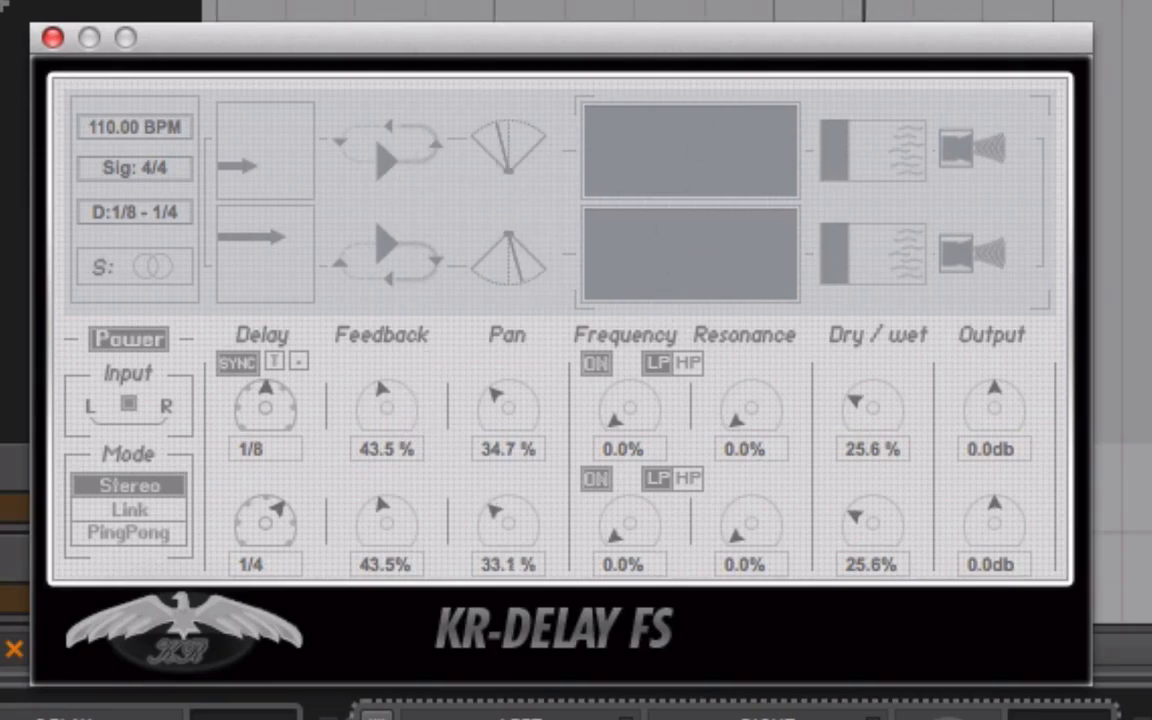
left_click_drag(483, 507, 789, 432)
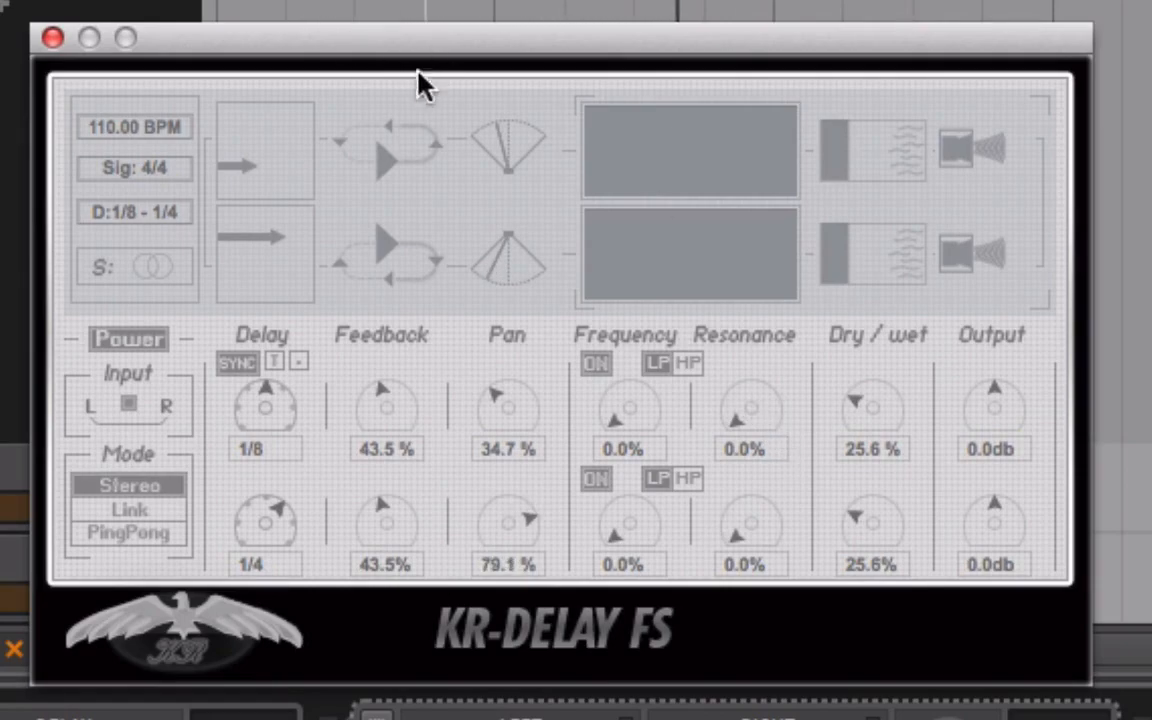
left_click_drag(532, 522, 388, 424)
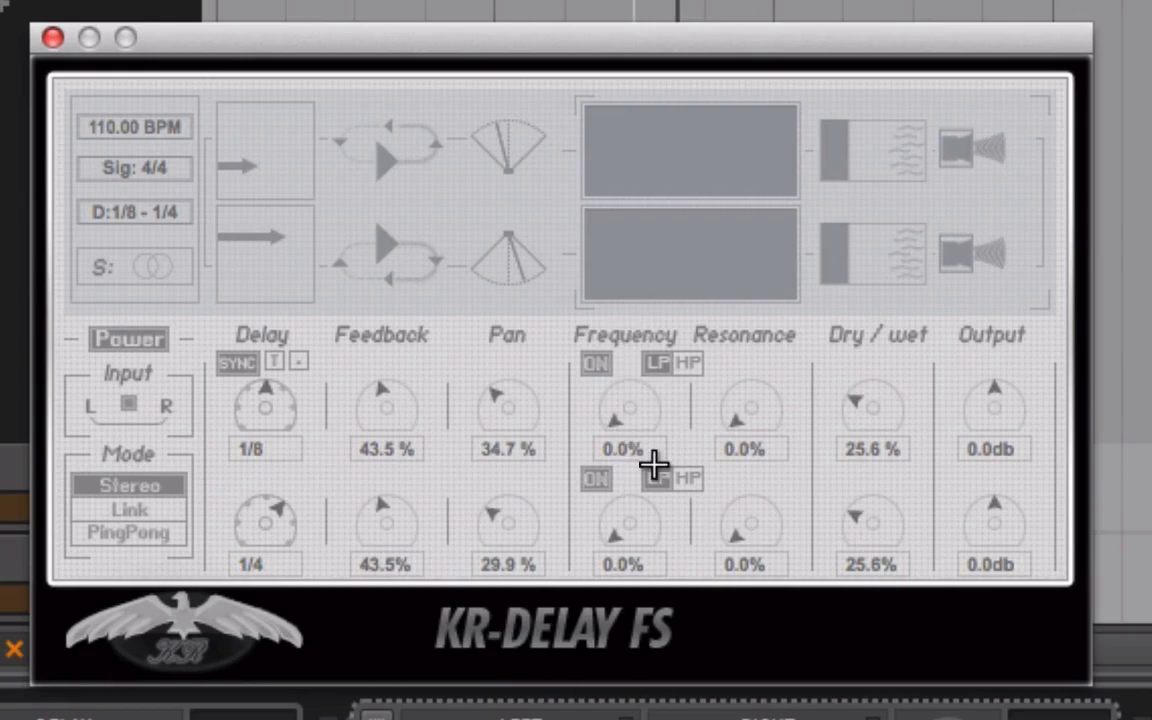
left_click(53, 39)
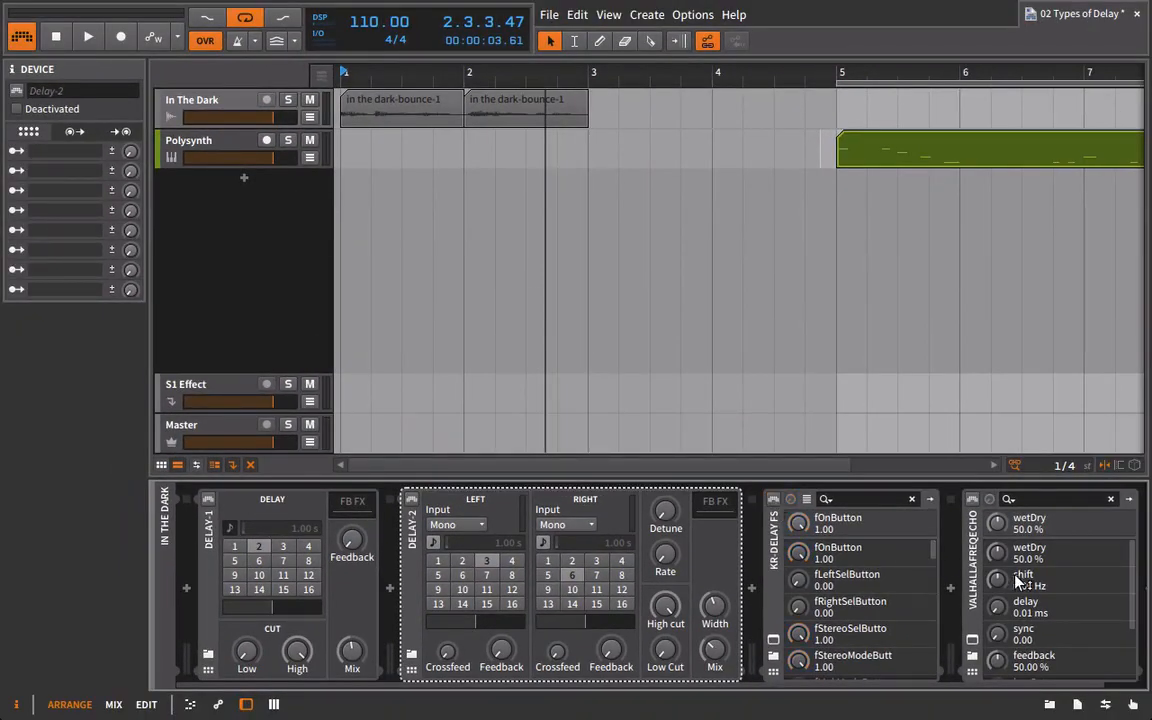
Open ValhallaFreqEcho's plug-in window and set its Mix to 29.2%, Feedback to 0% and Delay Sync to 1/4.
scroll(930, 628, "right", 1)
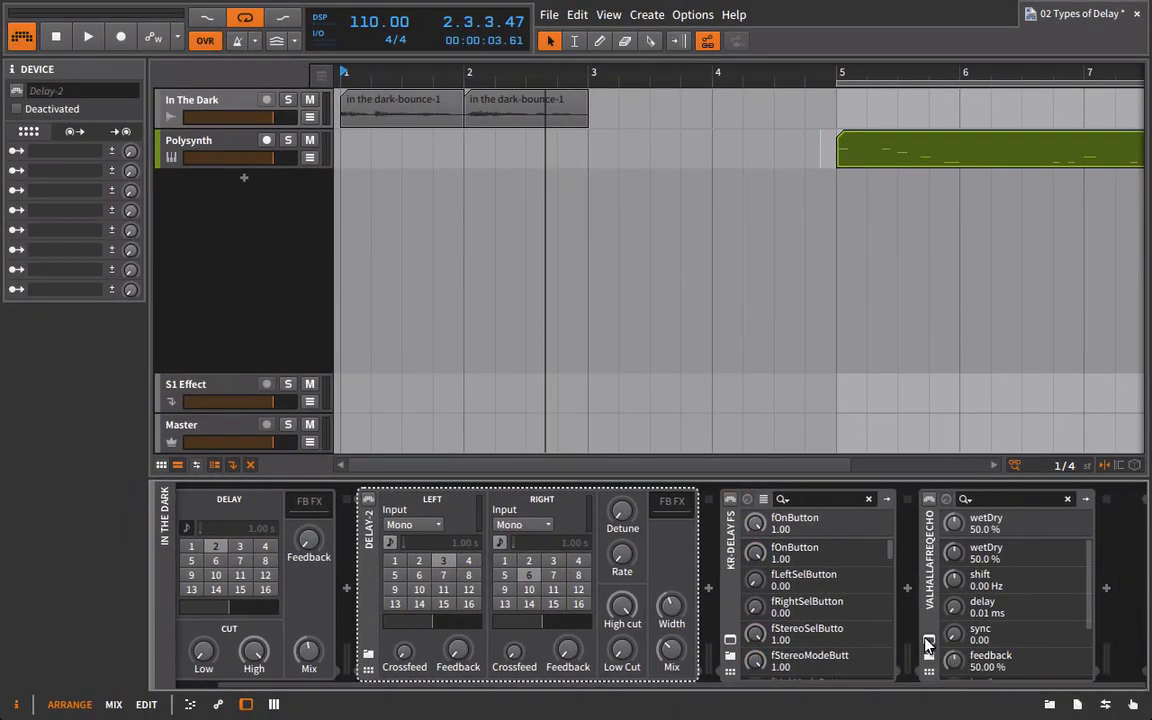
left_click(930, 639)
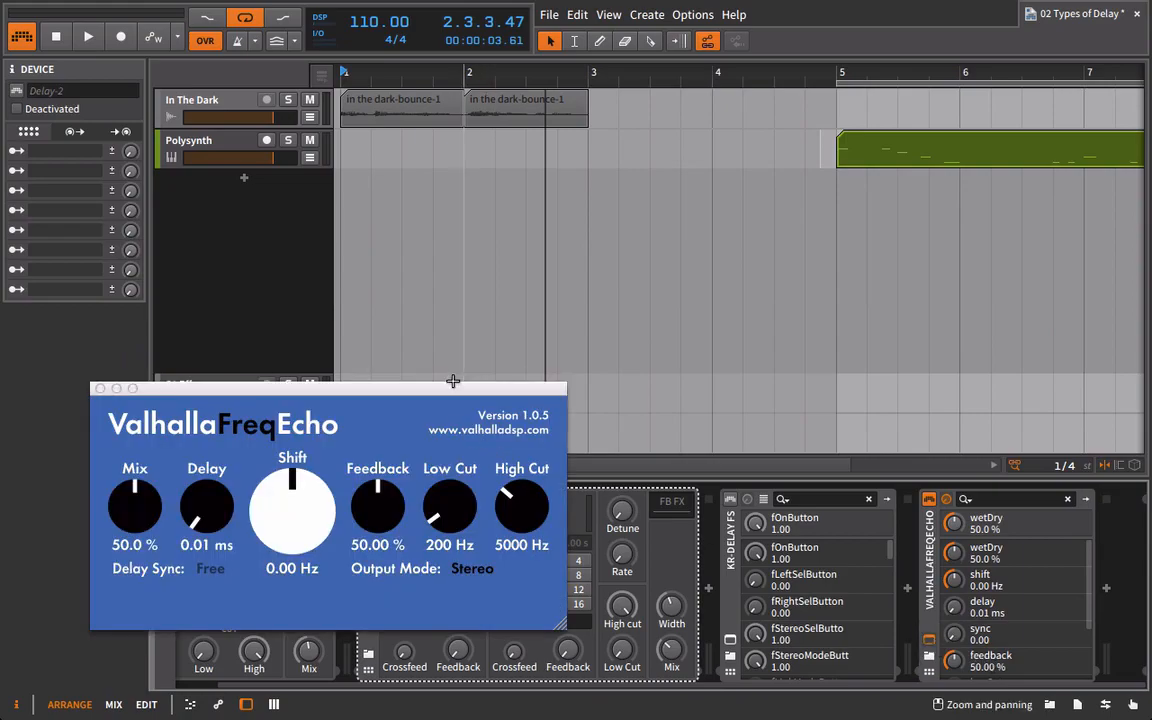
left_click_drag(441, 378, 428, 482)
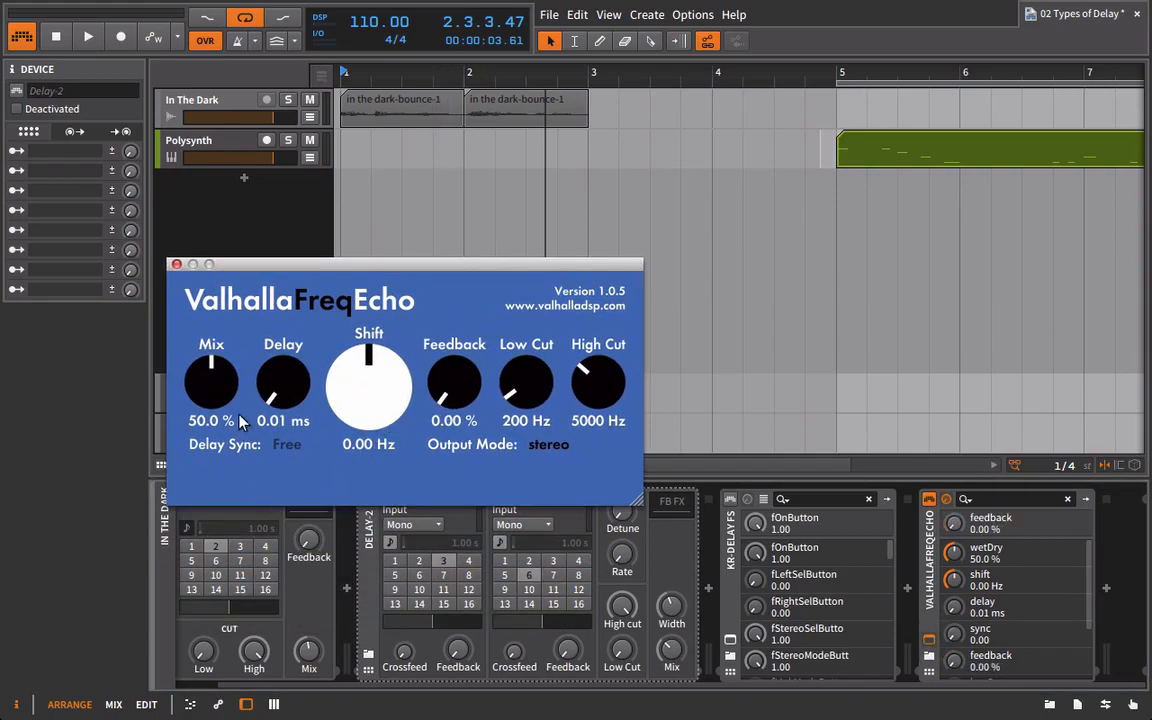
left_click_drag(208, 388, 165, 370)
left_click(286, 444)
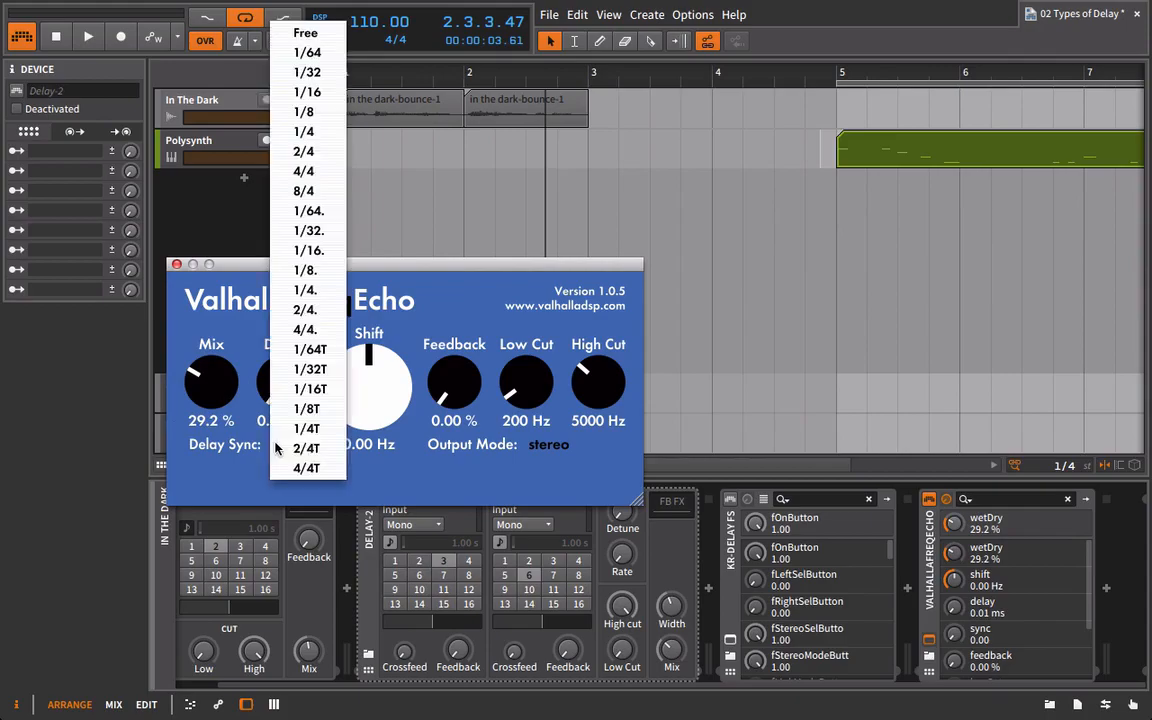
left_click(330, 136)
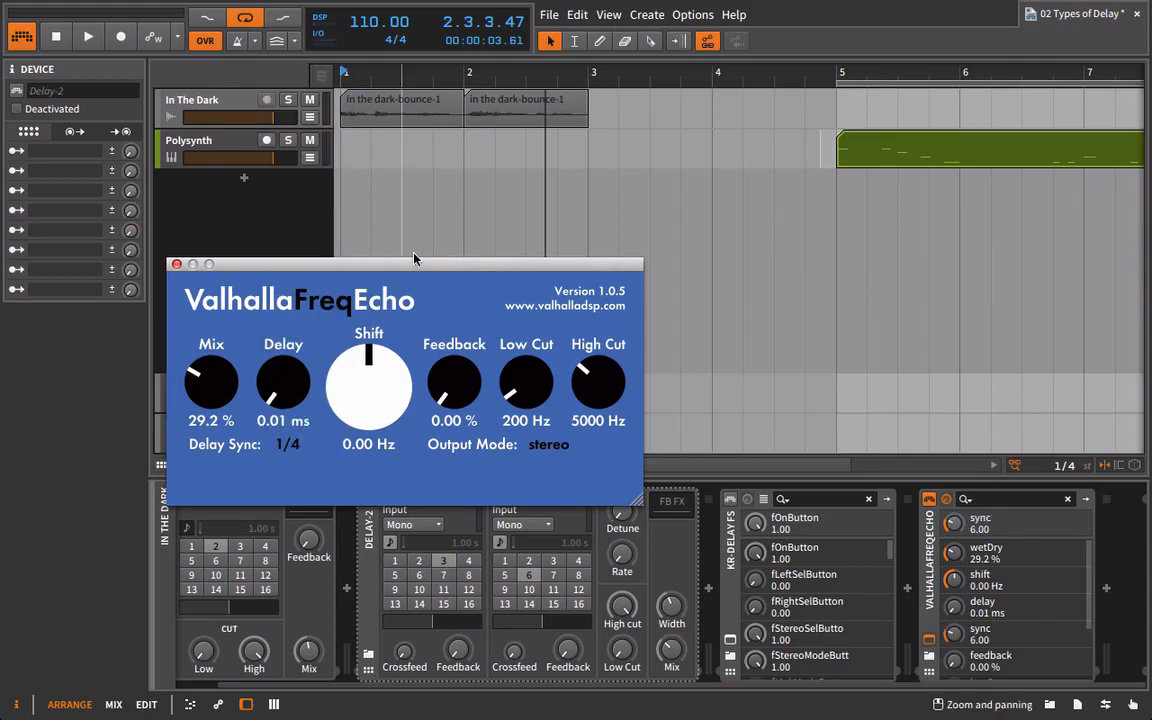
Audition the loop with ValhallaFreqEcho's High Cut at 15000 Hz and Low Cut at 20 Hz, and close the plug-in window.
key("space")
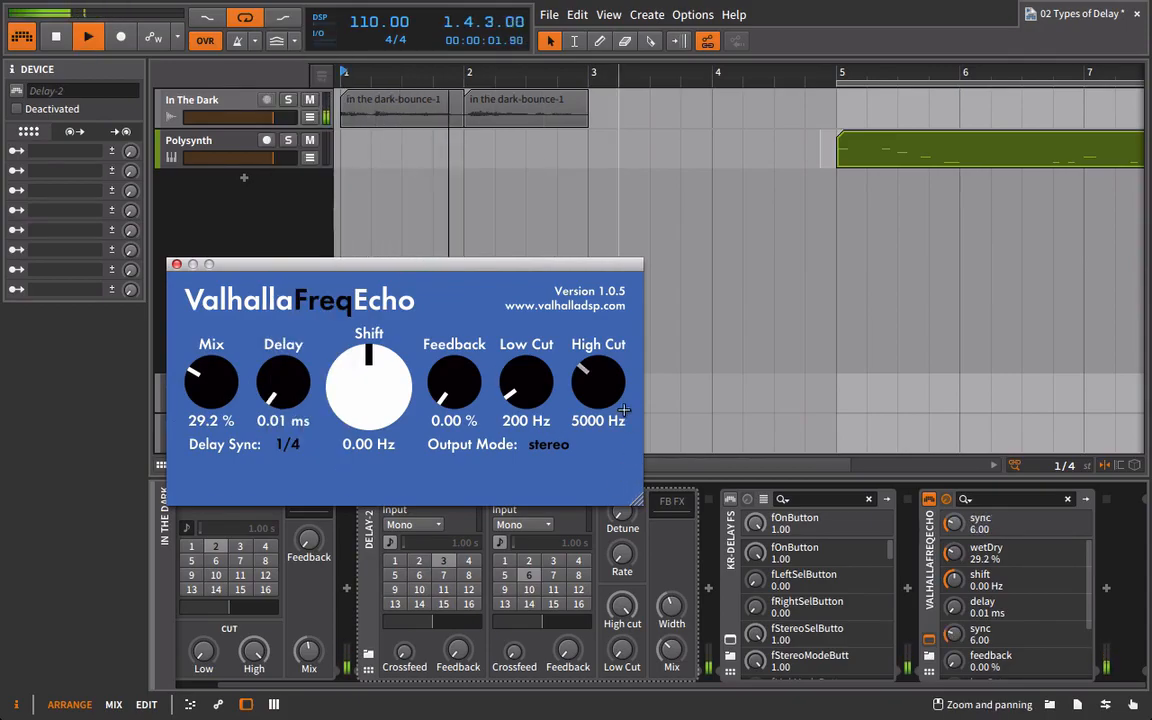
left_click_drag(611, 391, 600, 158)
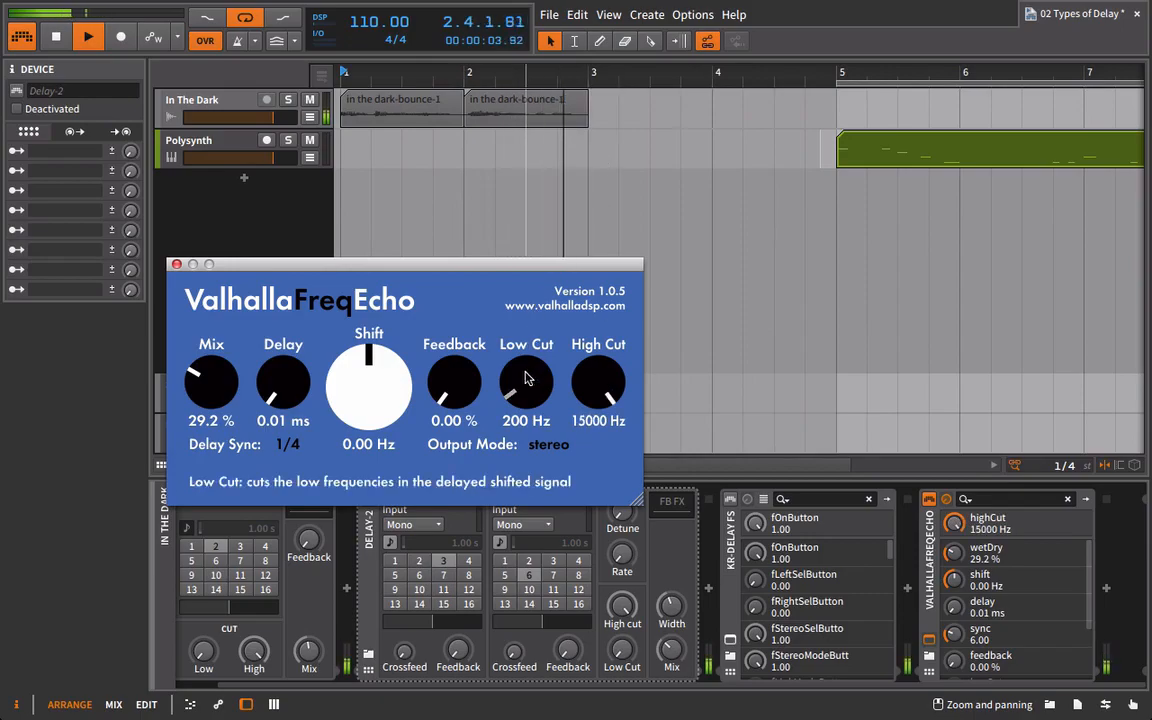
left_click_drag(527, 375, 535, 480)
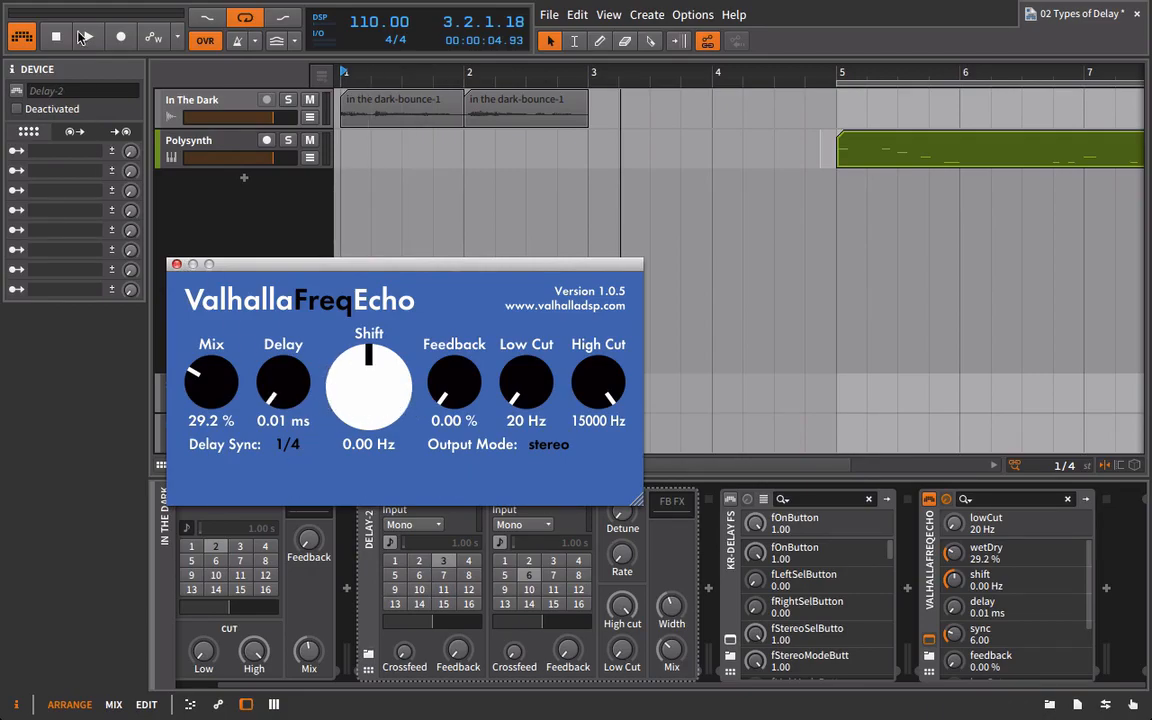
left_click(175, 263)
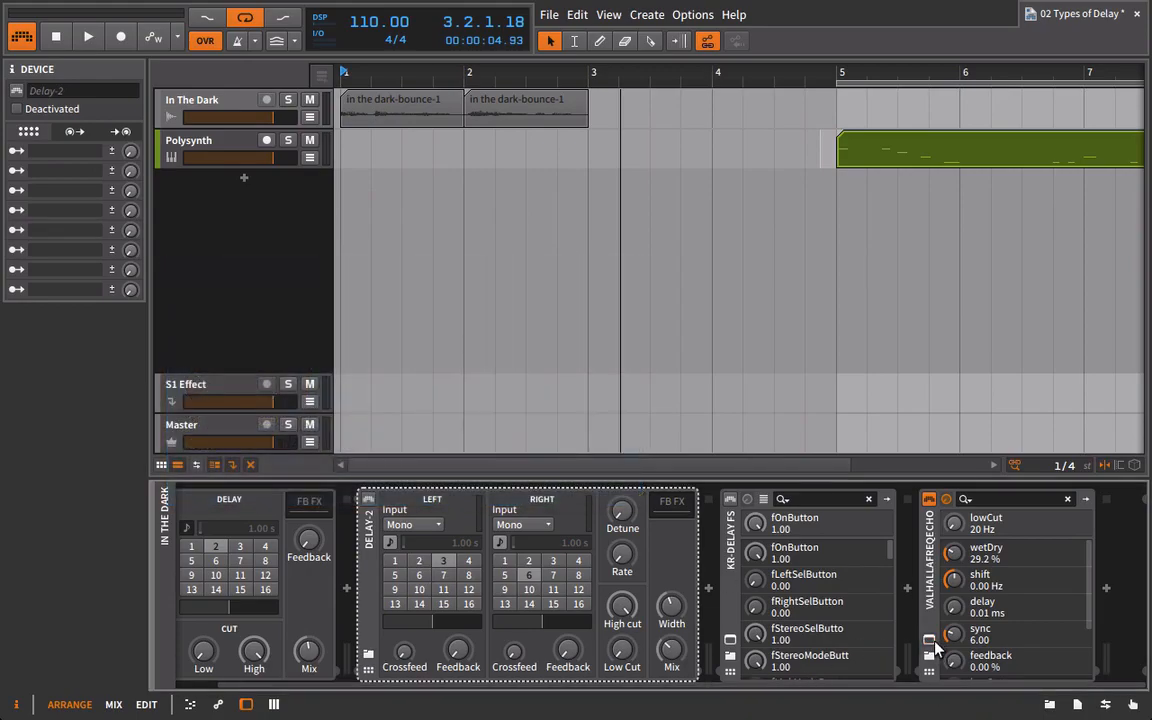
left_click(929, 640)
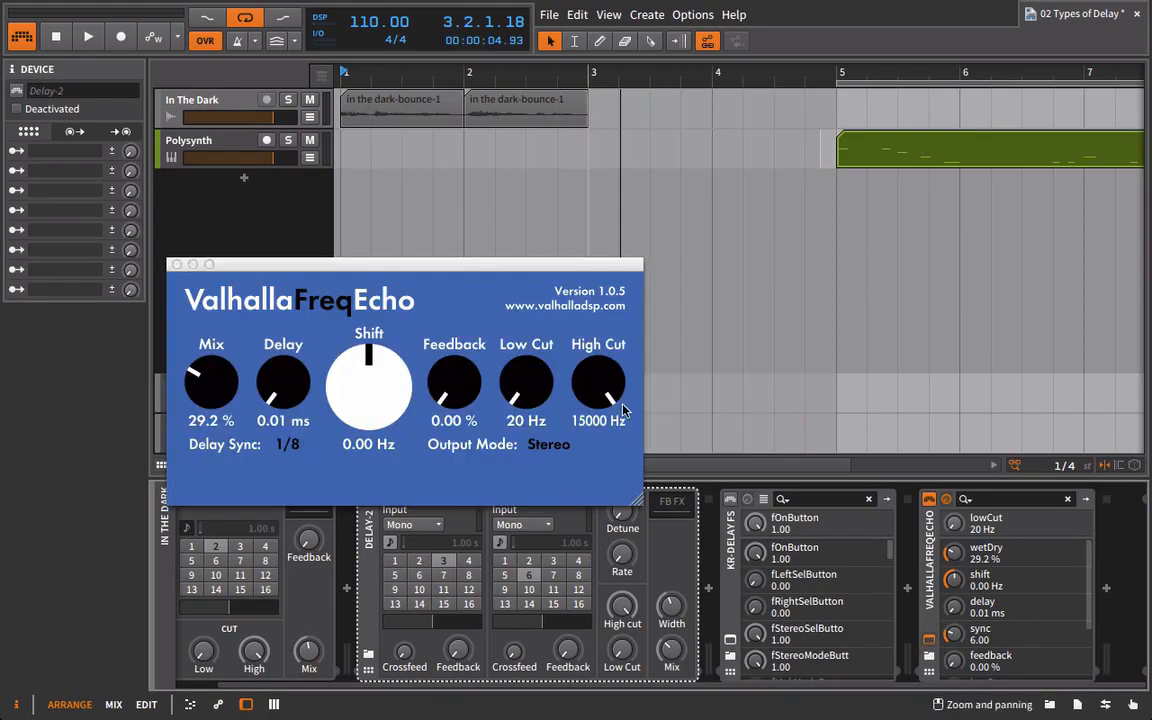
left_click(177, 264)
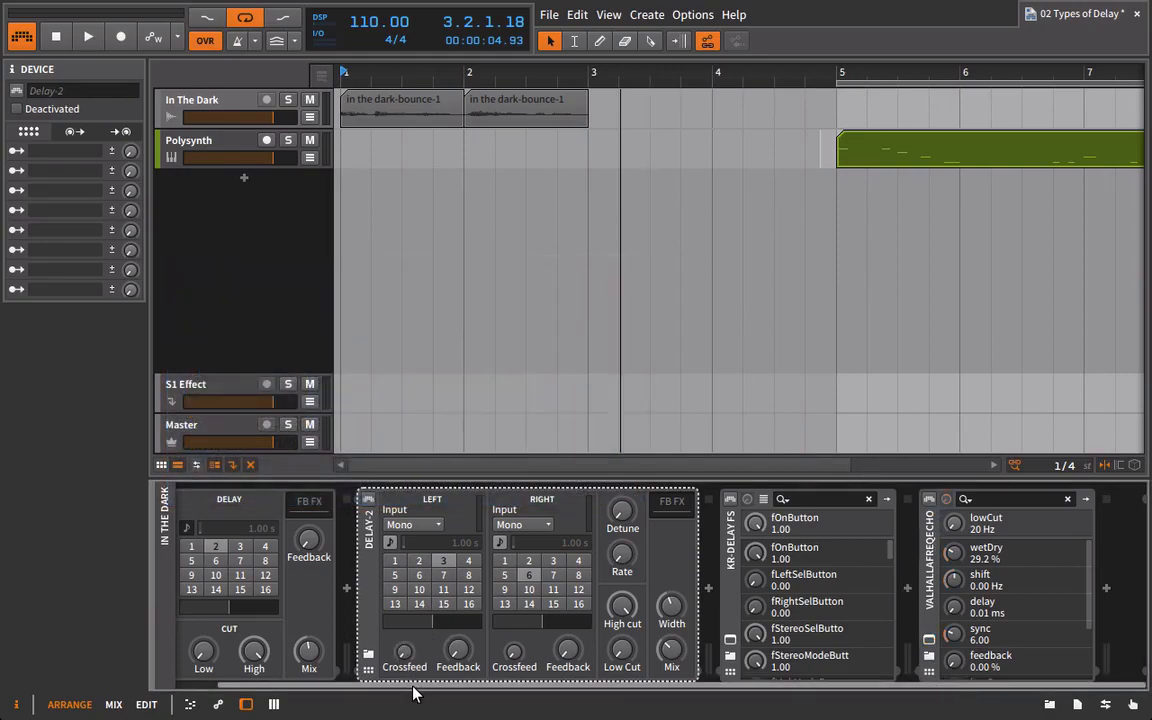
Delete all the delay devices from the In The Dark track's device chain.
scroll(260, 560, "left", 2)
left_click(222, 545)
key("Delete")
key("Delete")
key("Delete")
key("Delete")
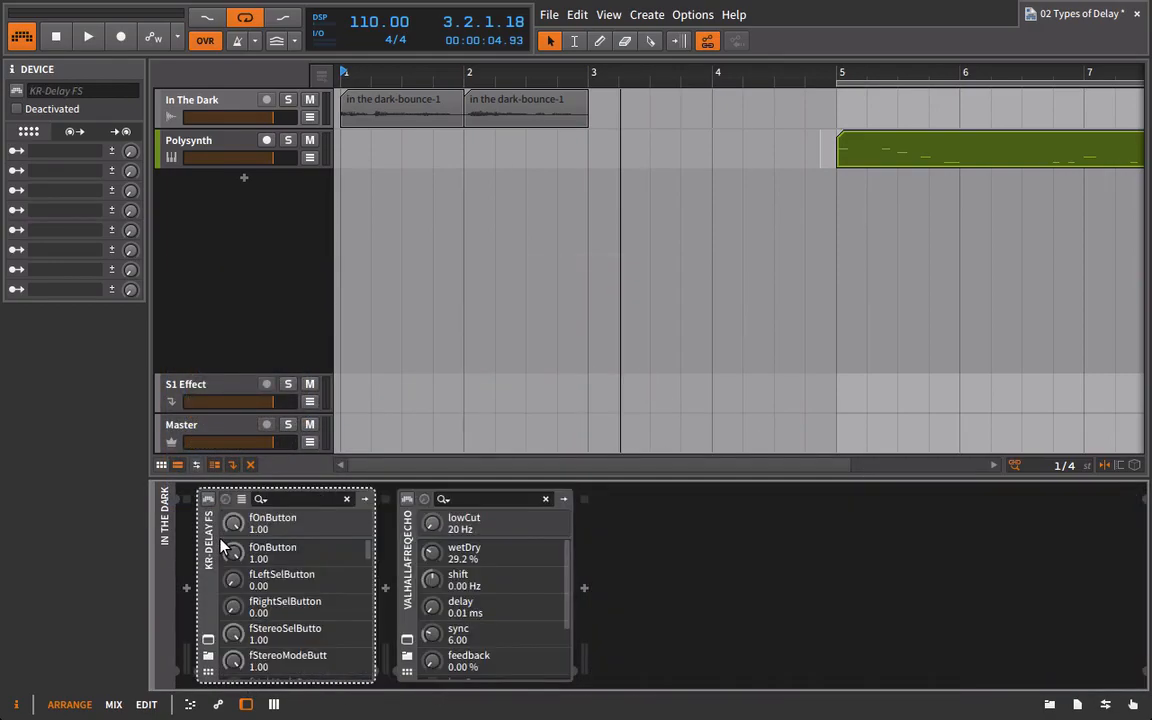
Find the built-in Bitwig devices in the device browser and add Delay-4 to the In The Dark track.
left_click(1076, 705)
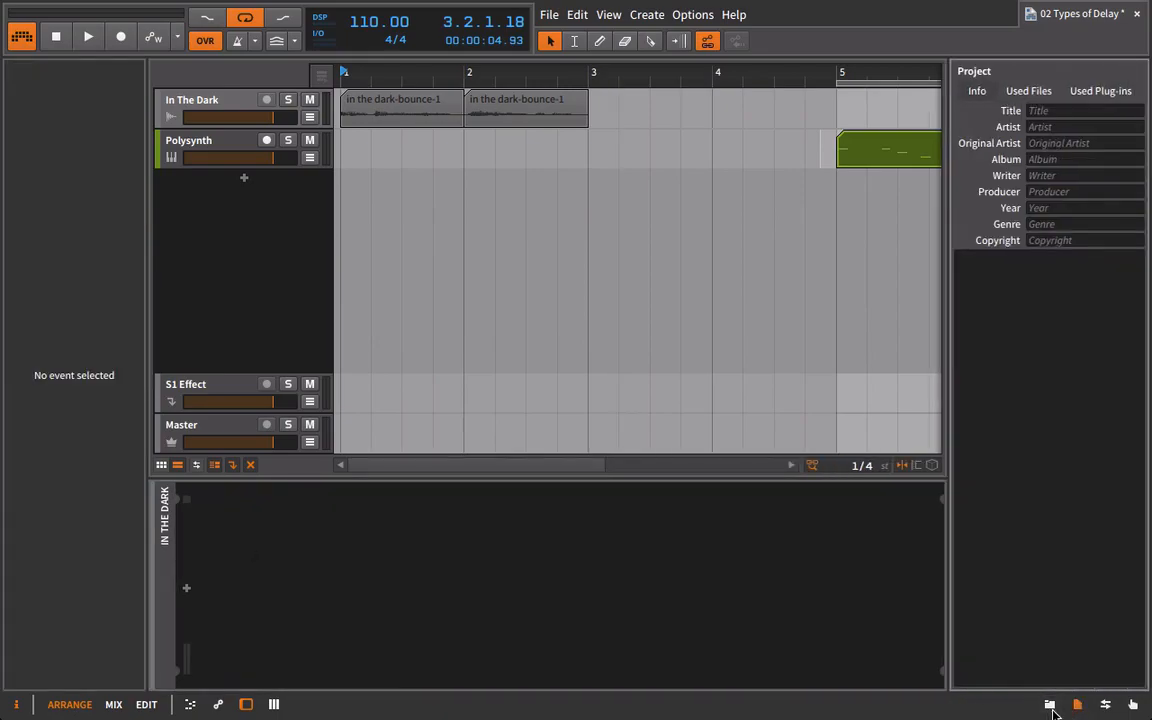
left_click(1047, 706)
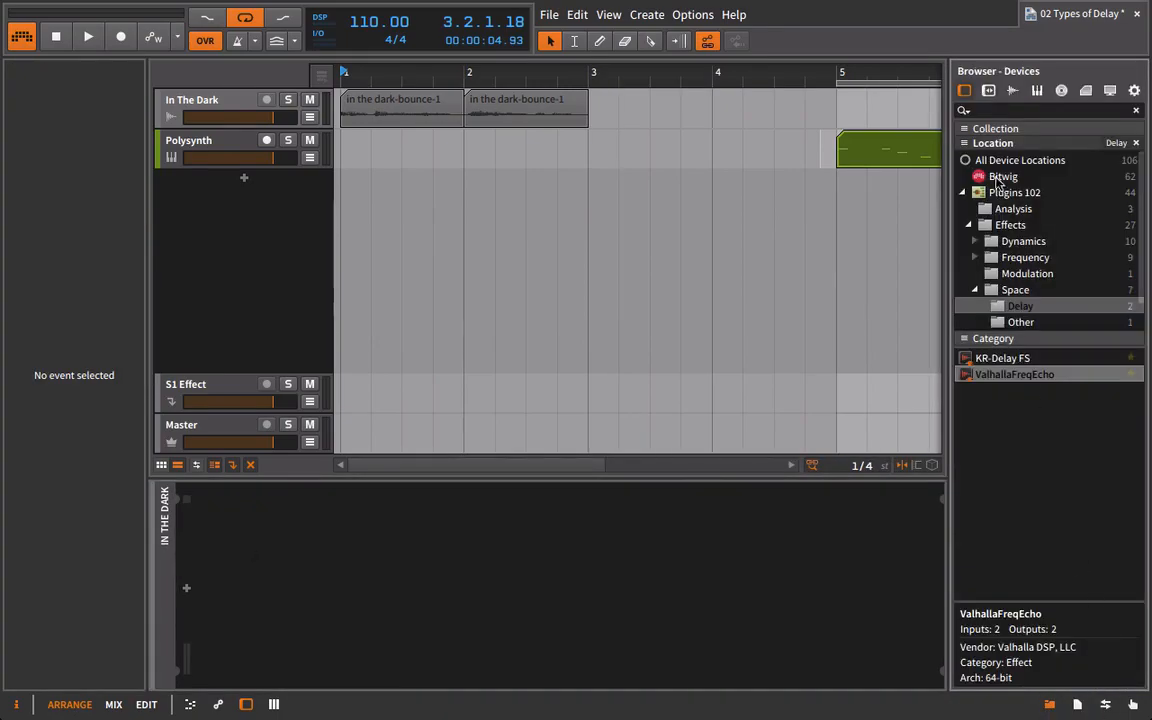
left_click(1033, 177)
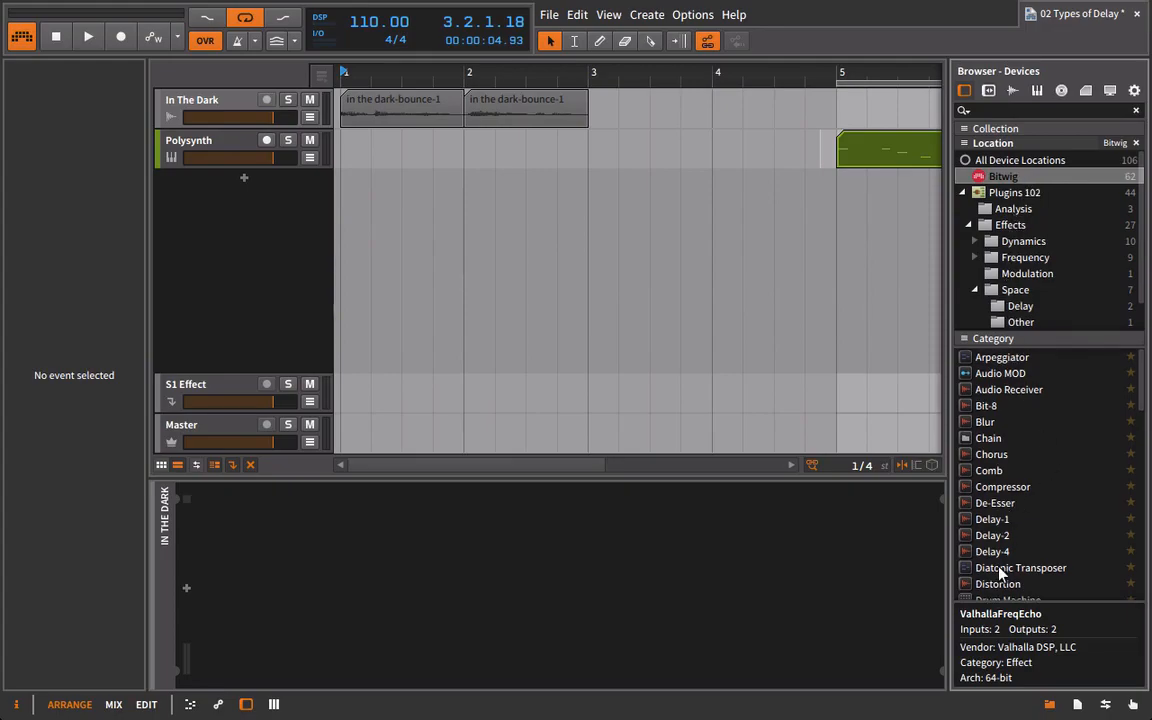
left_click_drag(992, 552, 182, 105)
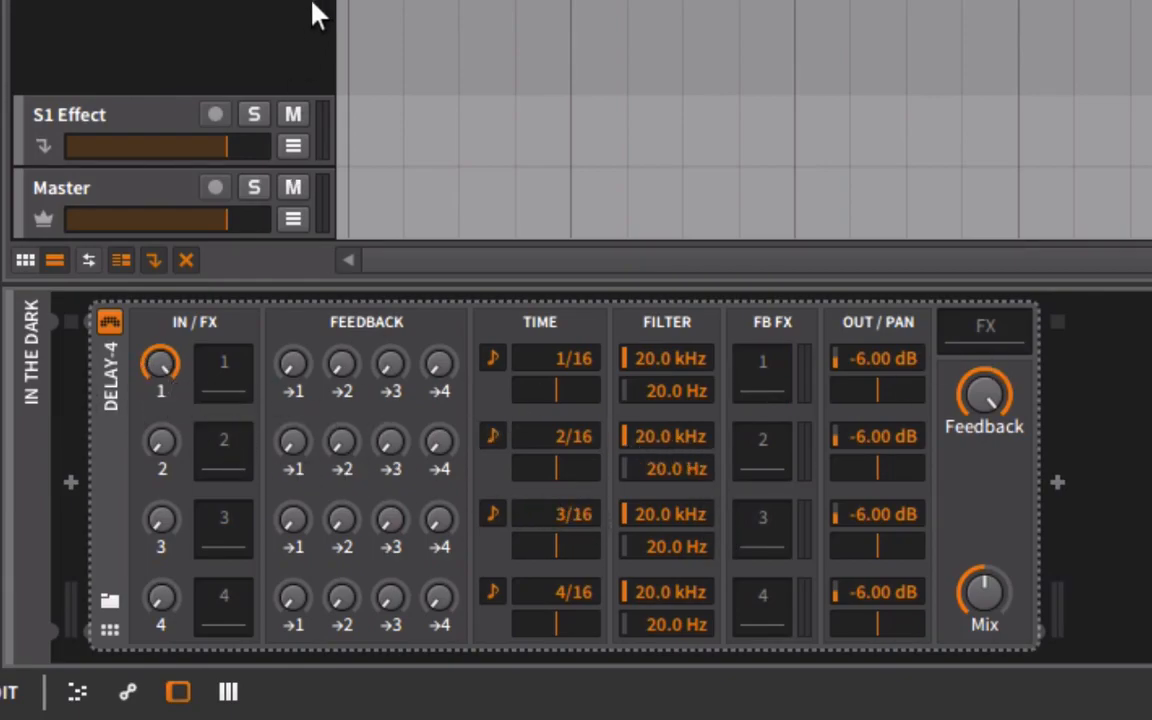
During playback, set Delay-4's first line to 2/16 panned left, and feed the second line fully with a 4/16 time.
key("space")
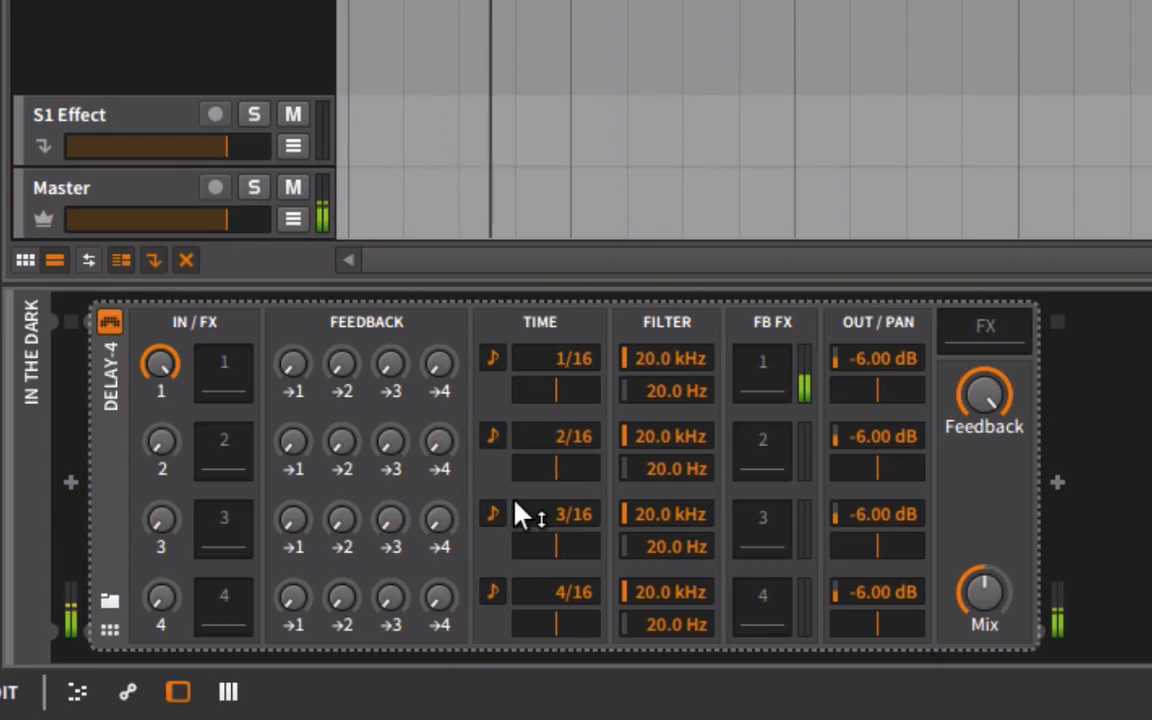
left_click_drag(574, 378, 566, 368)
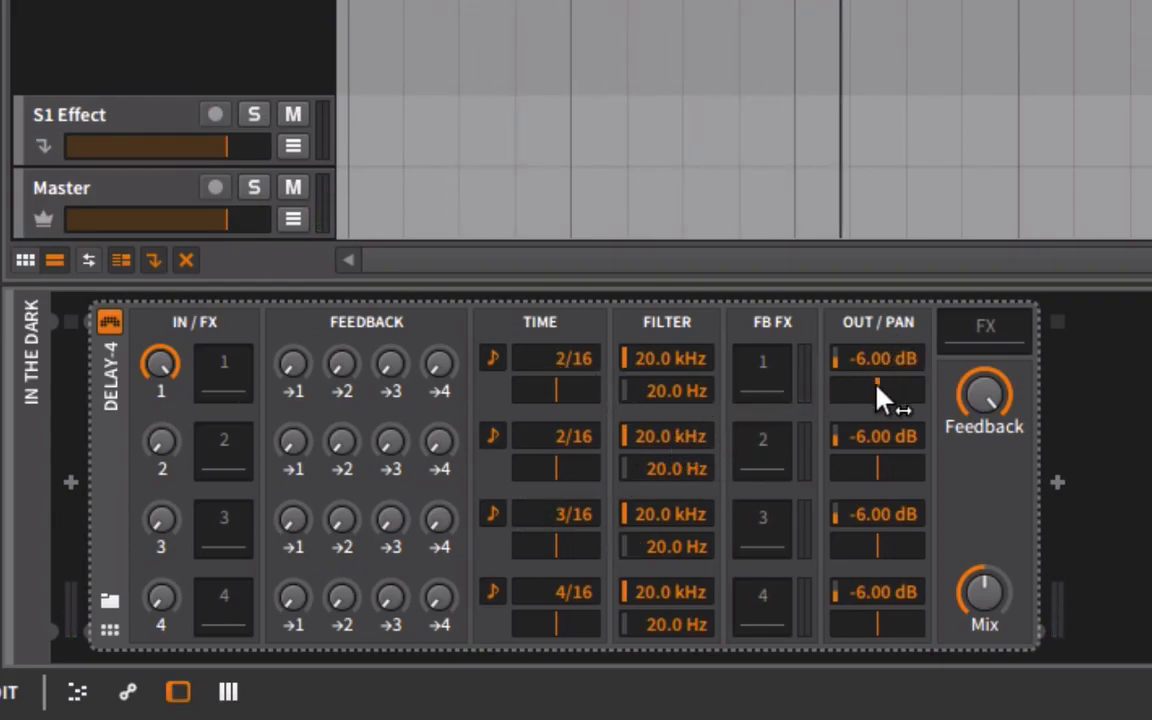
mouse_move(888, 382)
left_mouse_down()
mouse_move(897, 405)
mouse_move(874, 399)
left_mouse_up()
left_click_drag(873, 418, 860, 406)
left_click_drag(183, 455, 183, 415)
key("space")
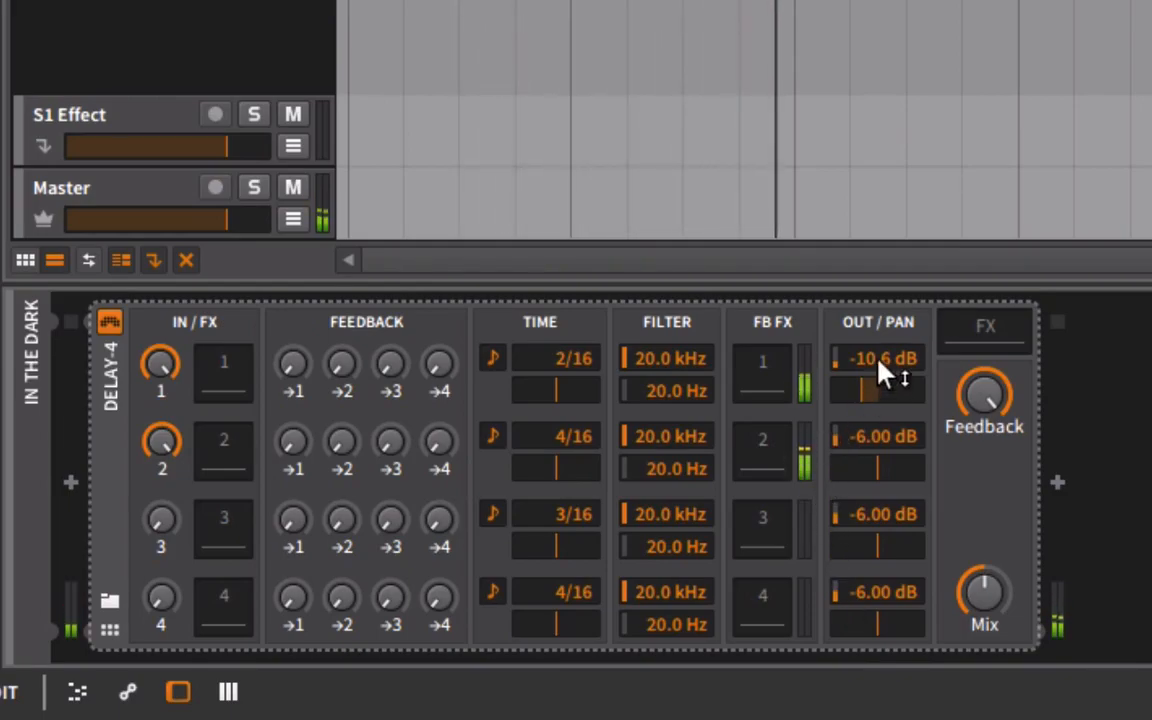
Lower the first delay line's output to -12.0 dB and pan the second line slightly right.
scroll(885, 368, "down", 3)
mouse_move(902, 477)
left_mouse_down()
mouse_move(920, 477)
mouse_move(895, 468)
left_mouse_up()
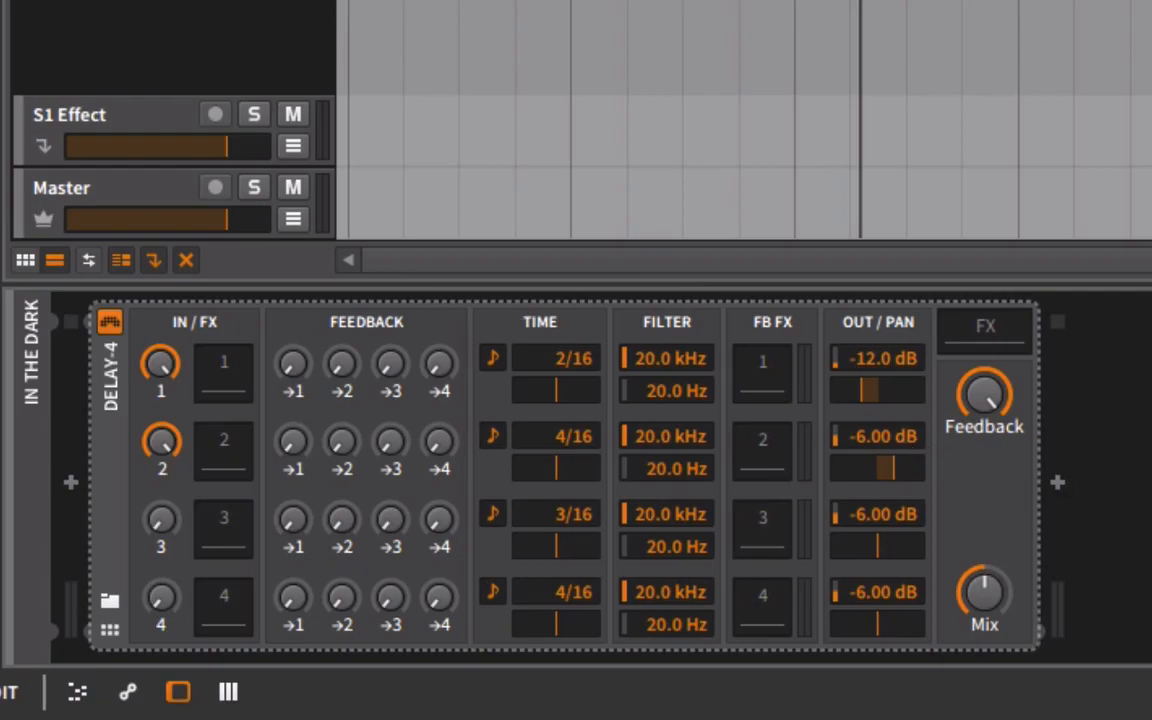
key("space")
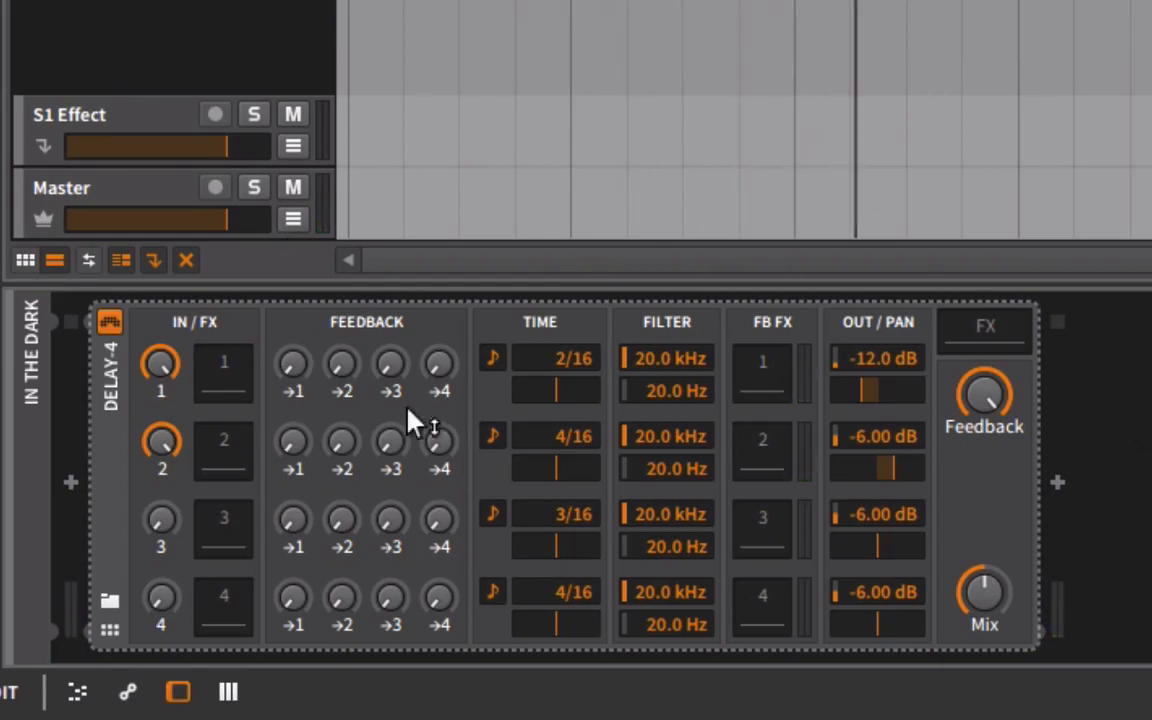
Insert a Chorus in the first delay line's input FX slot and a Comb in the second line's.
left_click(226, 385)
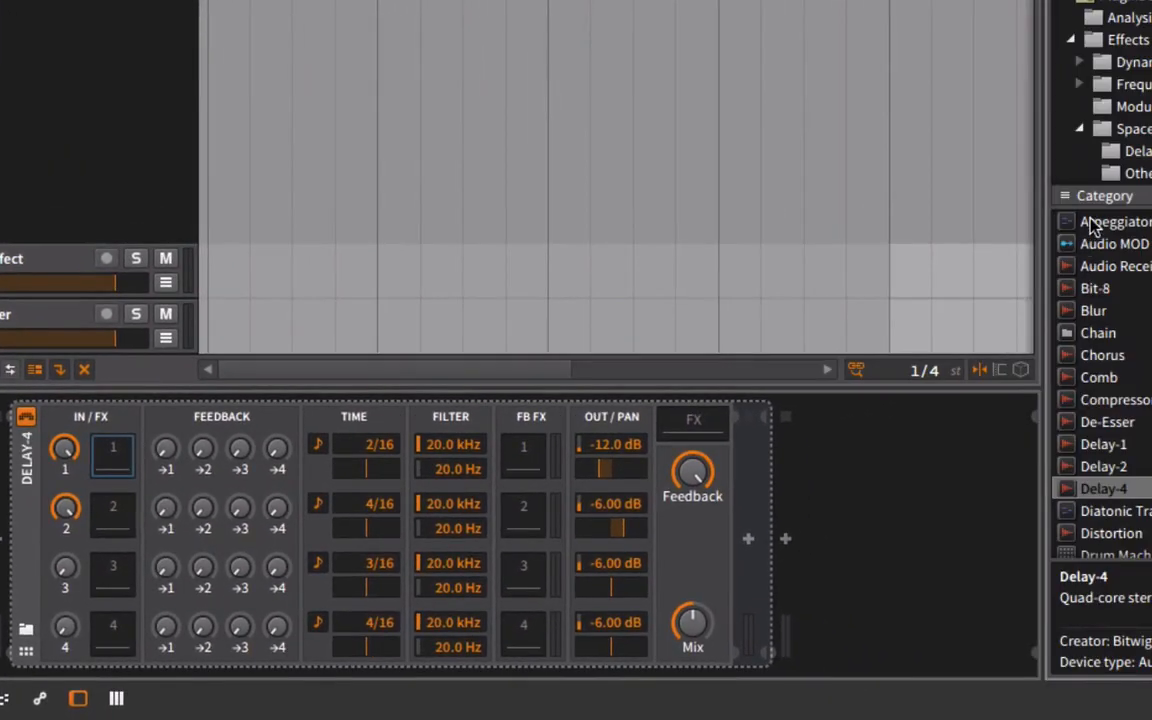
left_click_drag(1113, 360, 753, 478)
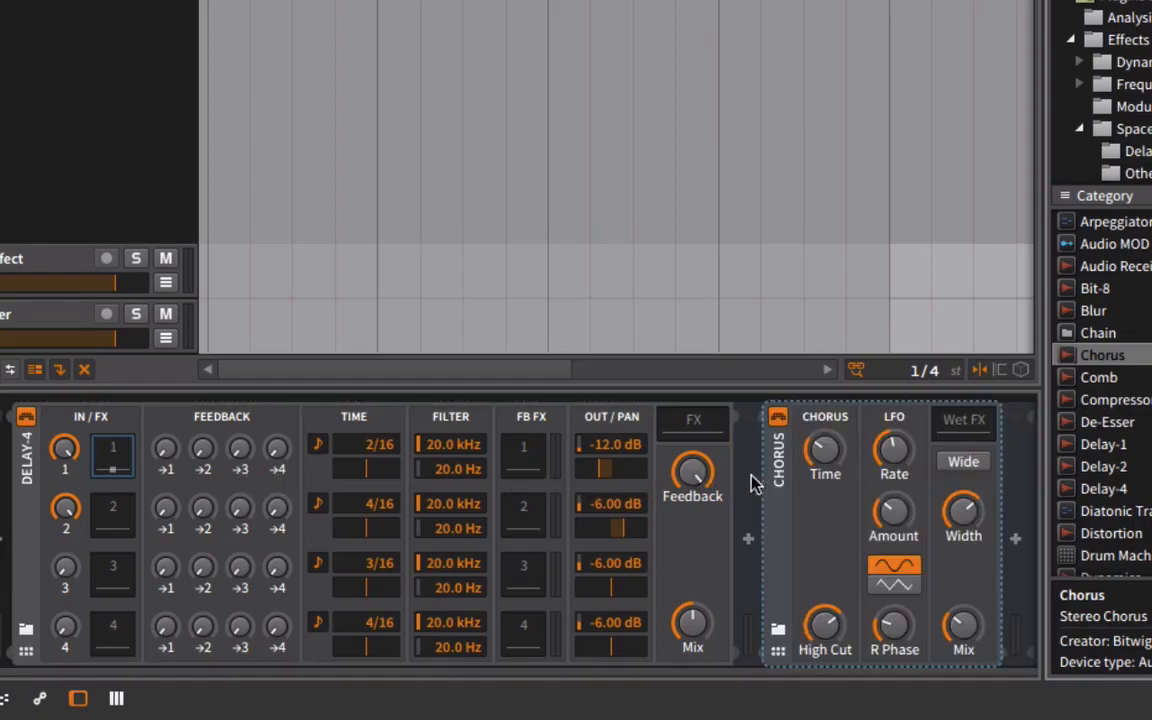
key("ctrl+z")
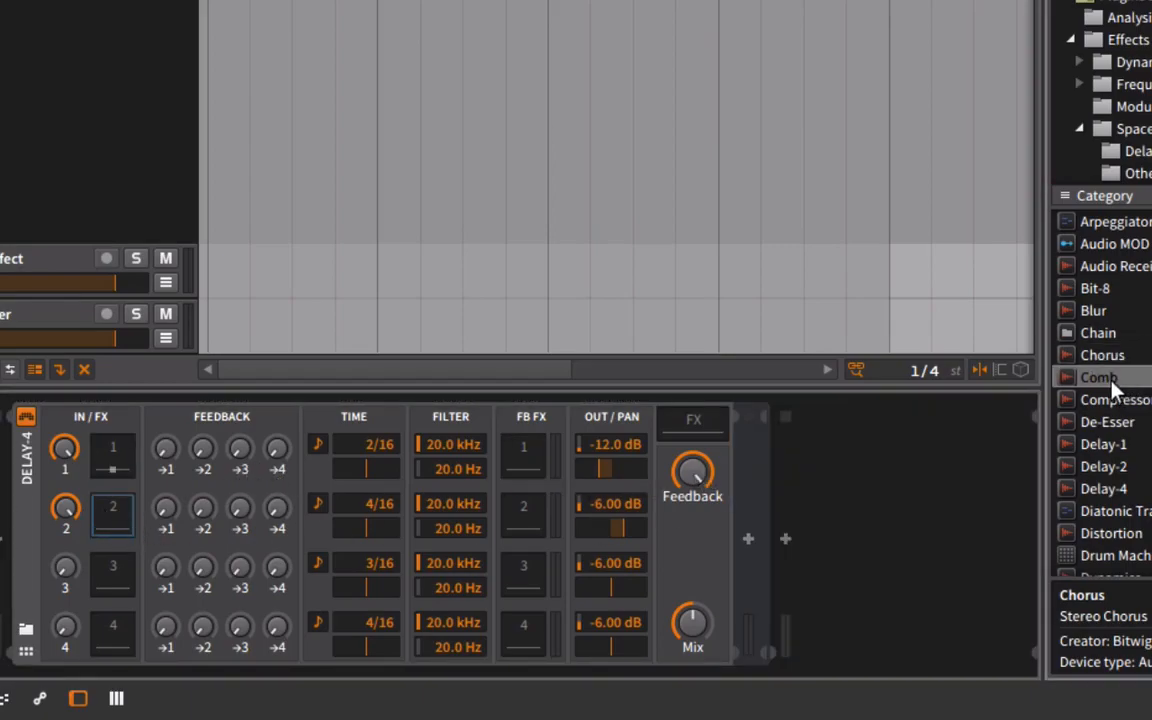
left_click_drag(1113, 378, 105, 523)
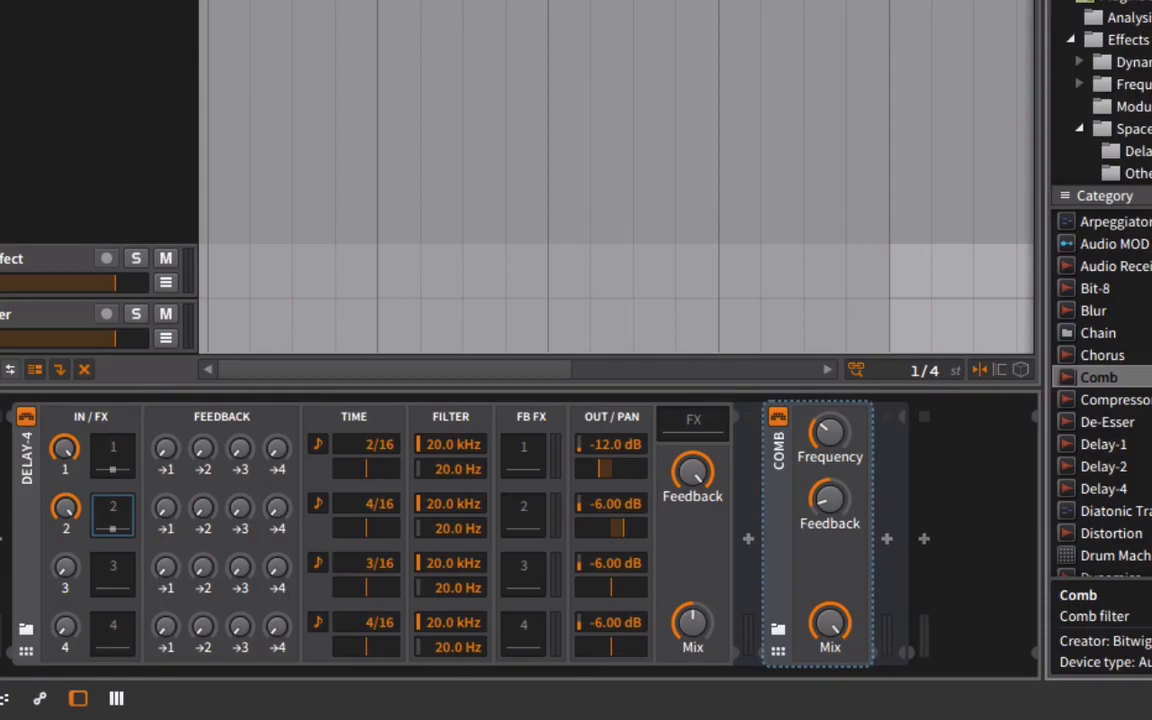
Hide the browser, start playback, slightly lower the Comb's Mix and raise Delay-4's Mix to maximum.
key("b")
key("space")
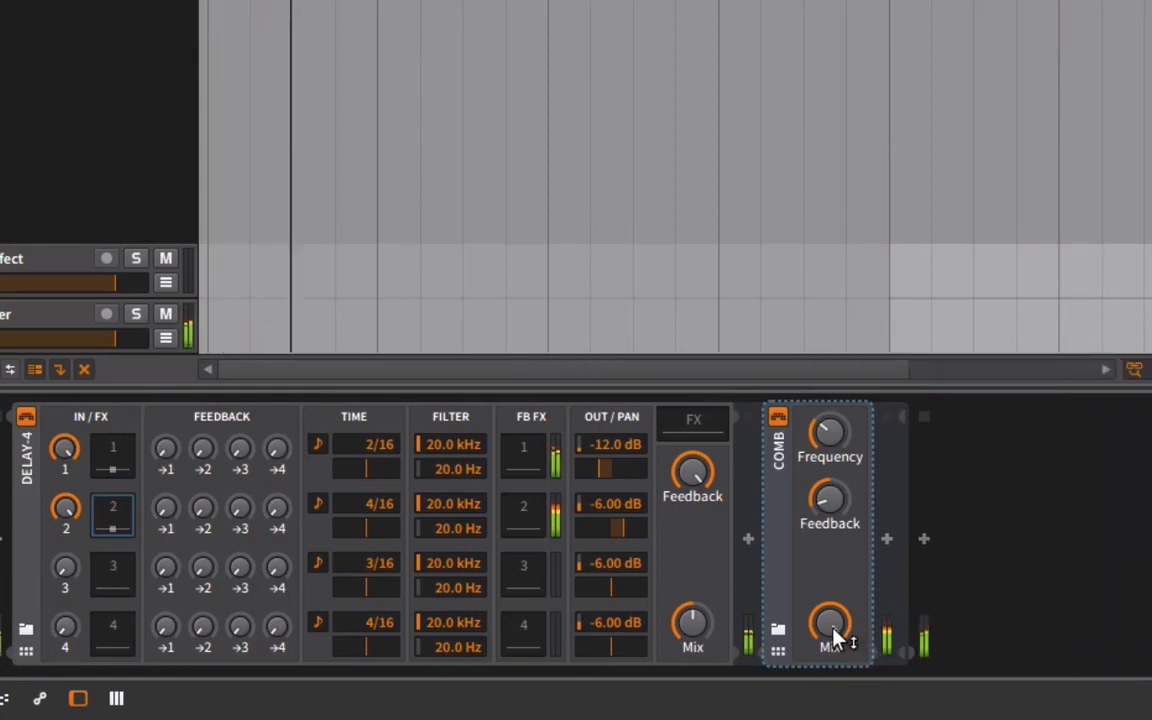
left_click_drag(833, 628, 833, 638)
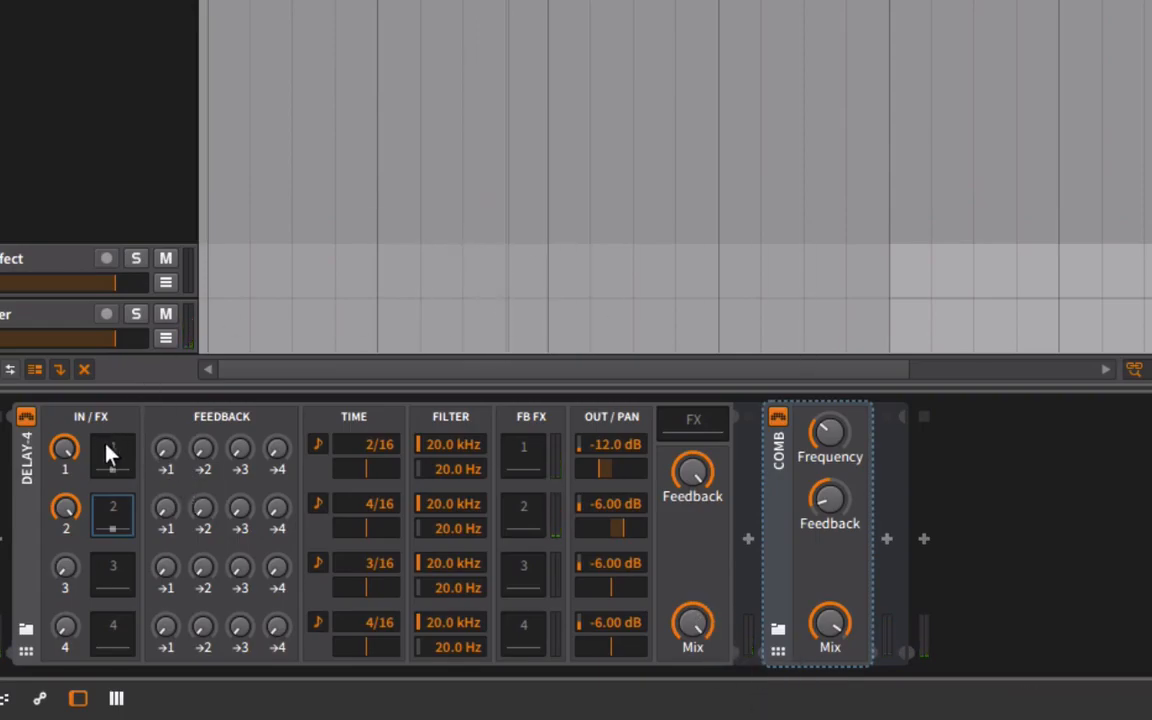
Enable Wide on the first line's Chorus, adjust its Rate, Amount, High Cut and Mix, and set Delay-4's Mix to 32.5%.
left_click(123, 465)
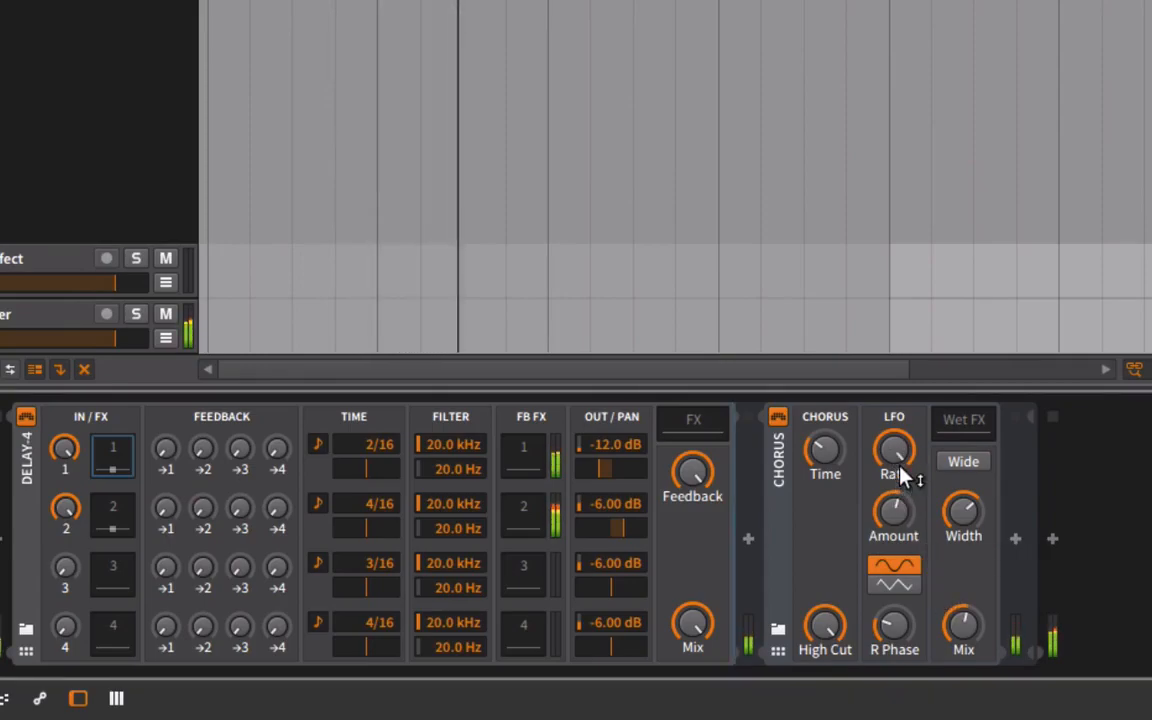
left_click(957, 465)
left_click_drag(882, 457, 882, 470)
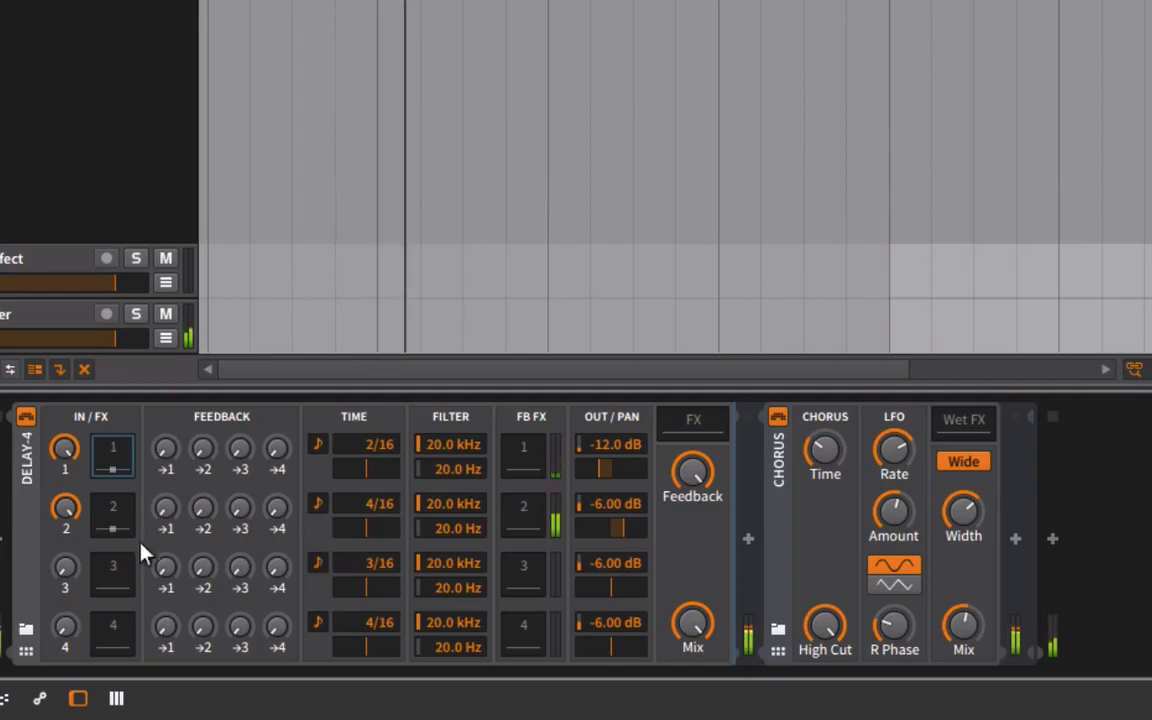
left_click_drag(704, 626, 704, 697)
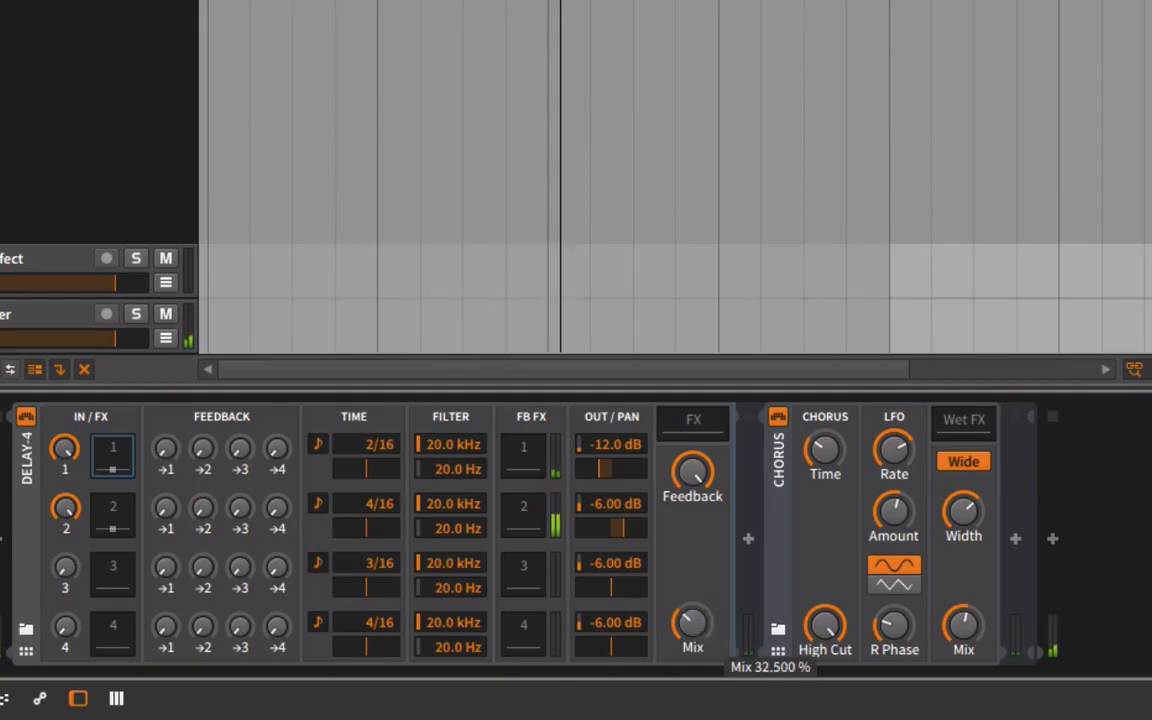
On the second line's Comb, raise the Feedback, tune the Frequency to about 358 Hz and increase the Mix.
left_click(116, 522)
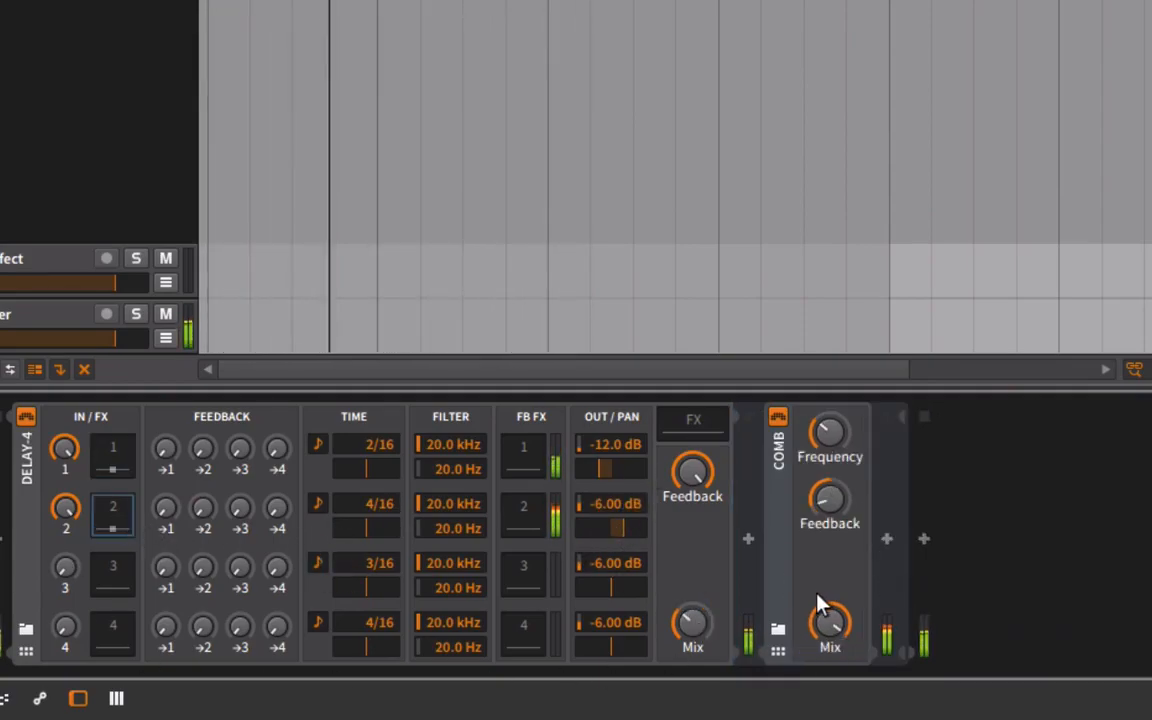
left_click_drag(834, 496, 834, 500)
left_click_drag(834, 443, 834, 406)
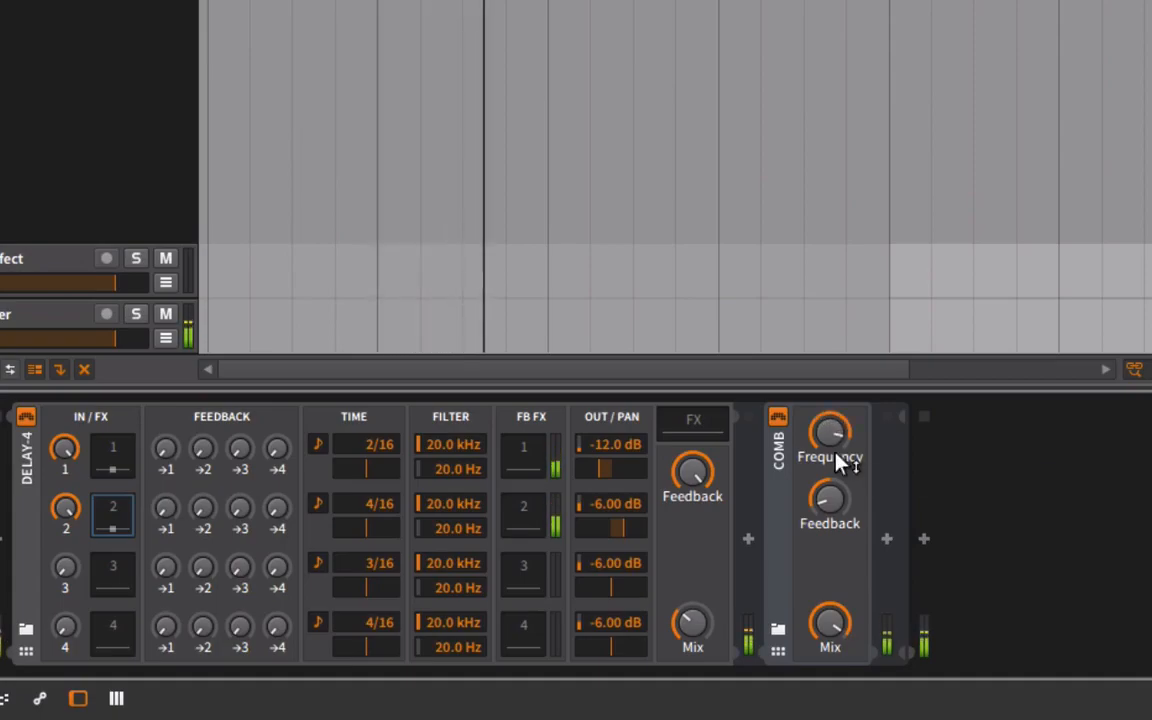
left_click_drag(829, 518, 828, 437)
left_click_drag(830, 432, 830, 428)
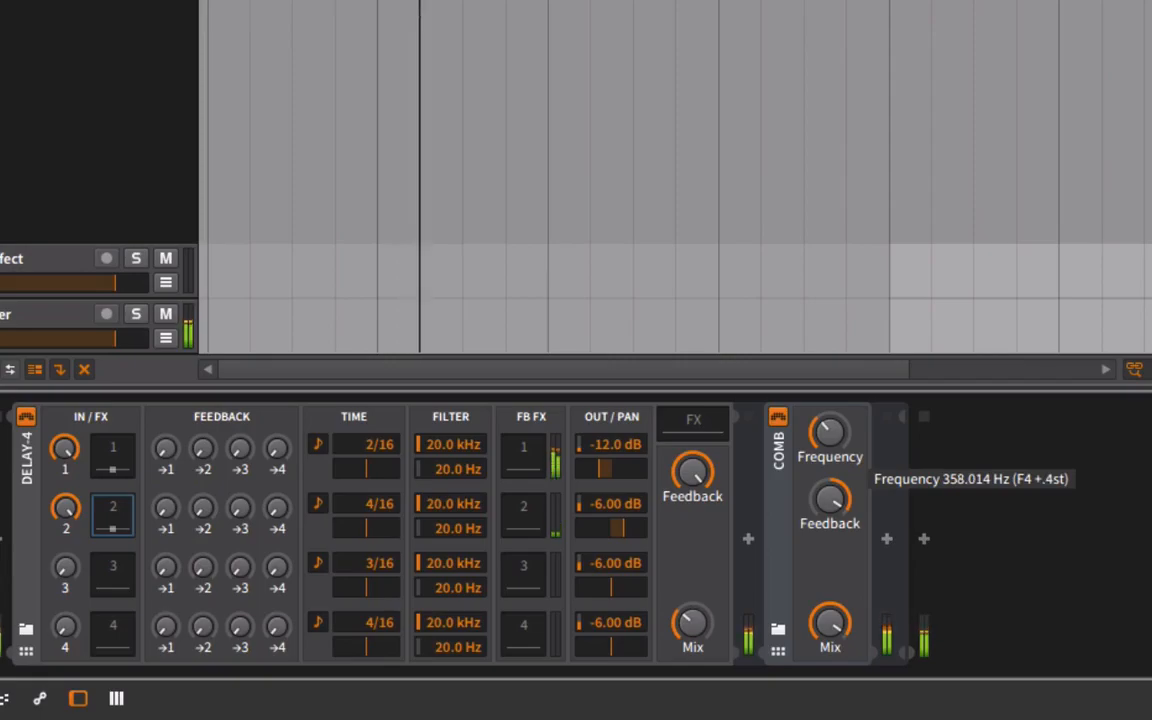
left_click_drag(830, 622, 830, 608)
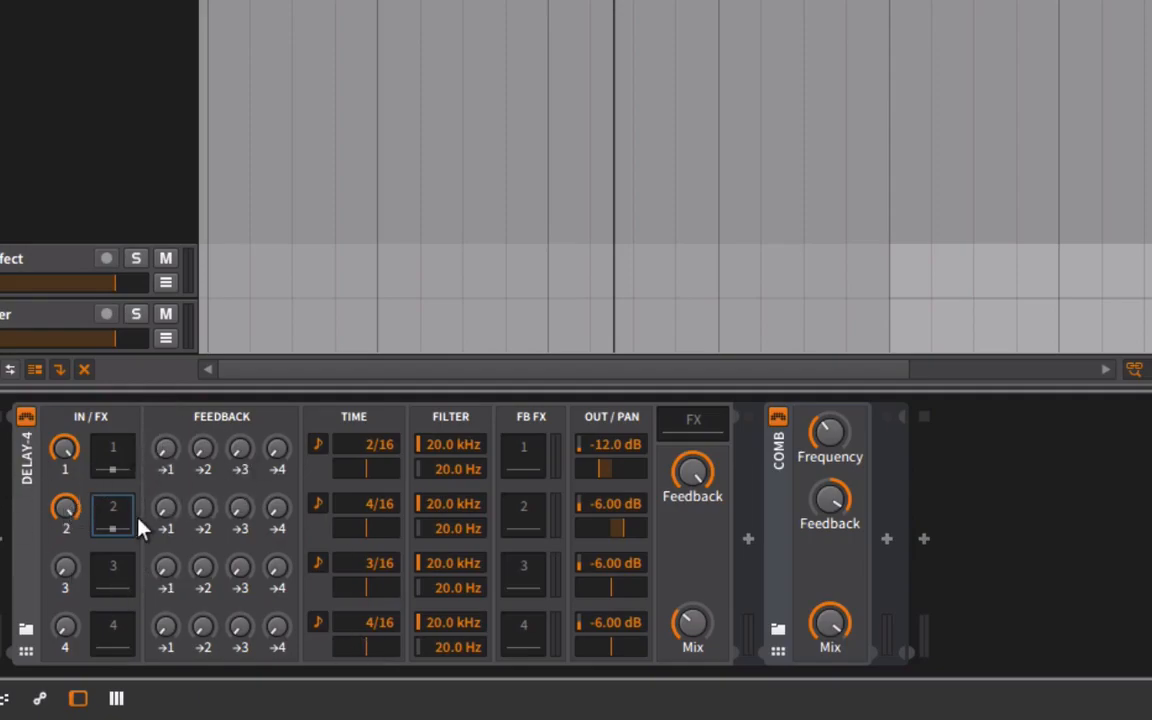
Play the loop and raise the first delay line's feedback into itself to about halfway.
key("space")
left_click_drag(160, 459, 160, 384)
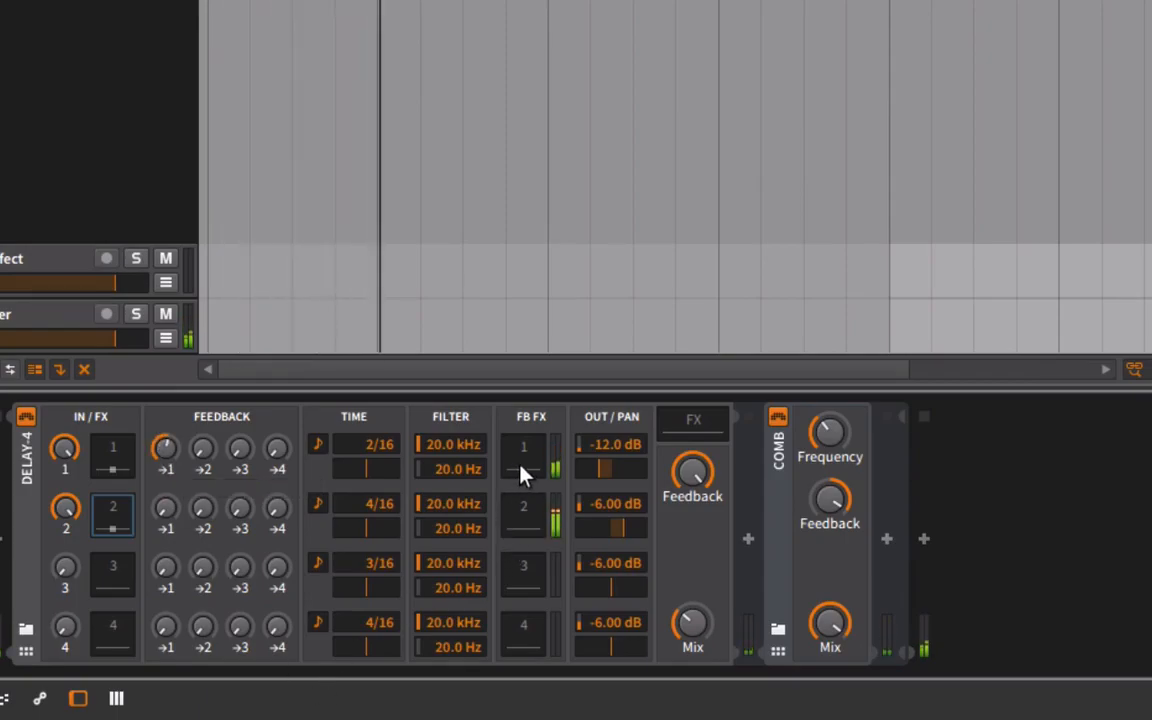
Raise the first delay line's feedback into itself further and set Delay-4's Mix to maximum while playing the loop.
left_click_drag(165, 447, 165, 425)
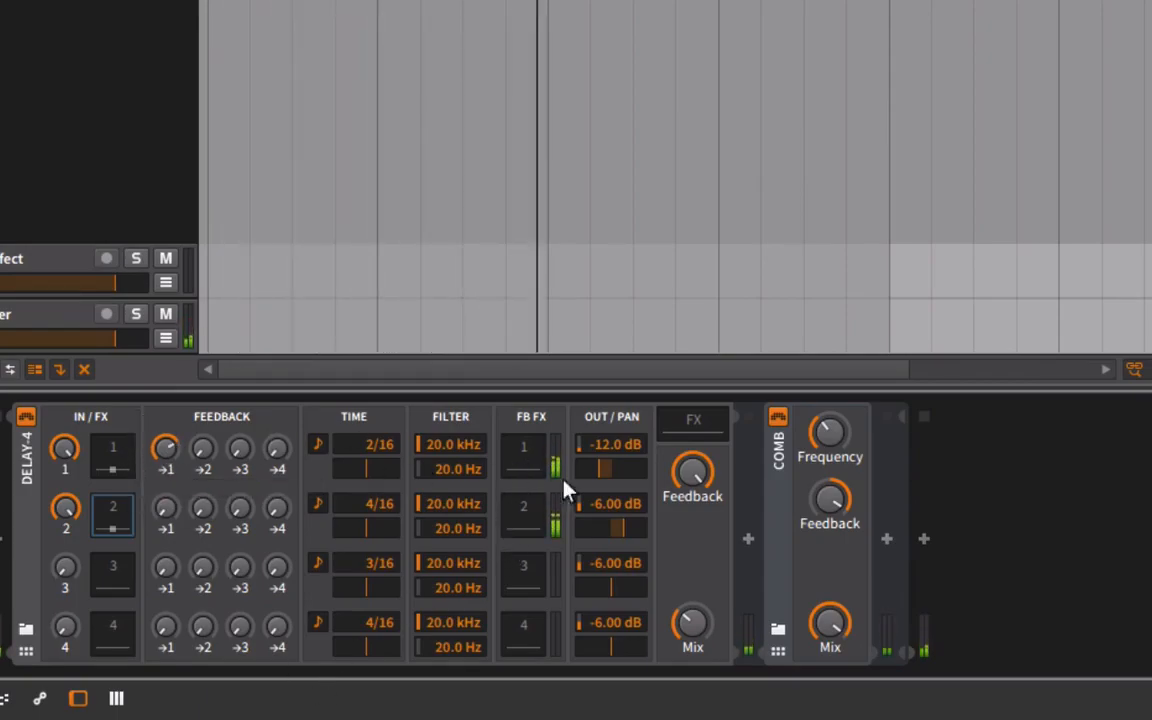
left_click_drag(700, 626, 700, 543)
key("space")
key("space")
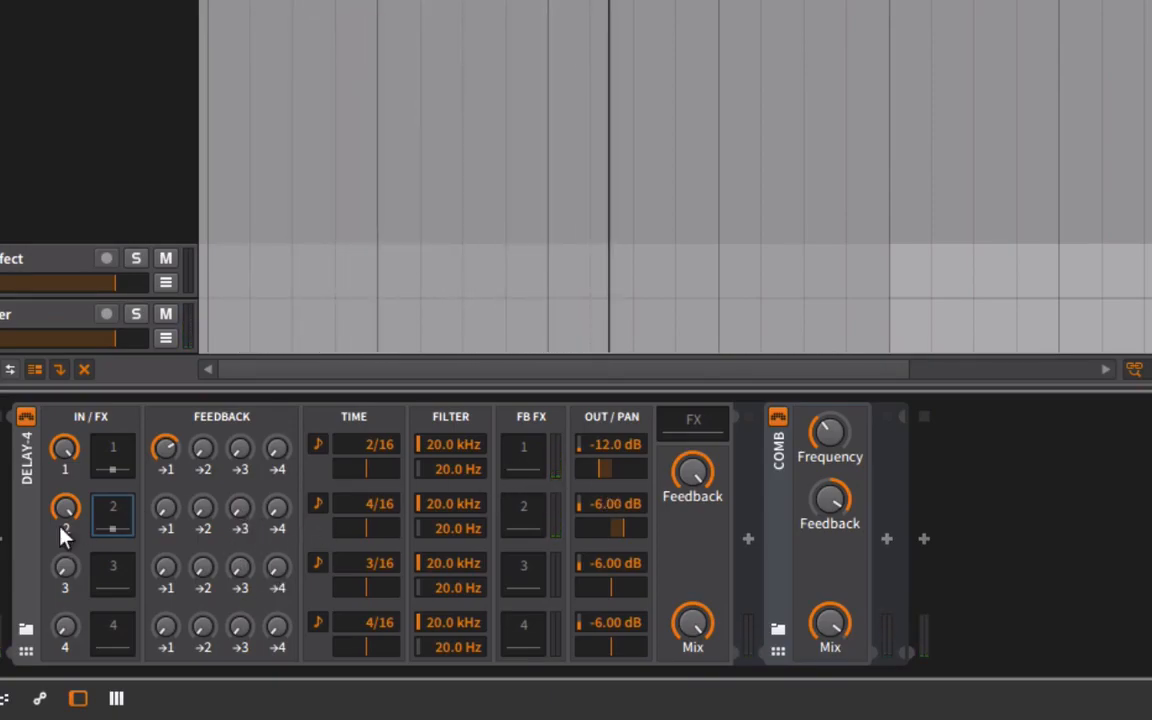
Adjust the self-feedback of the first and second delay lines and raise the first line's output level to -5.33 dB during playback.
key("space")
key("space")
left_click_drag(203, 508, 203, 455)
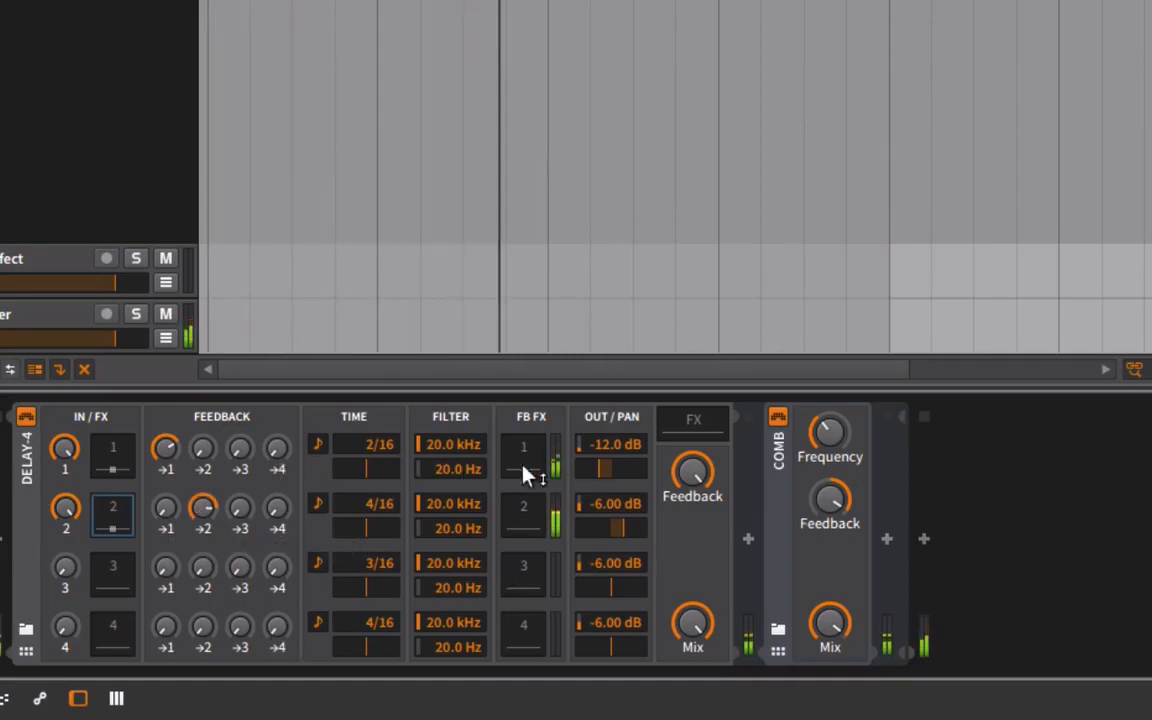
left_click_drag(612, 446, 612, 400)
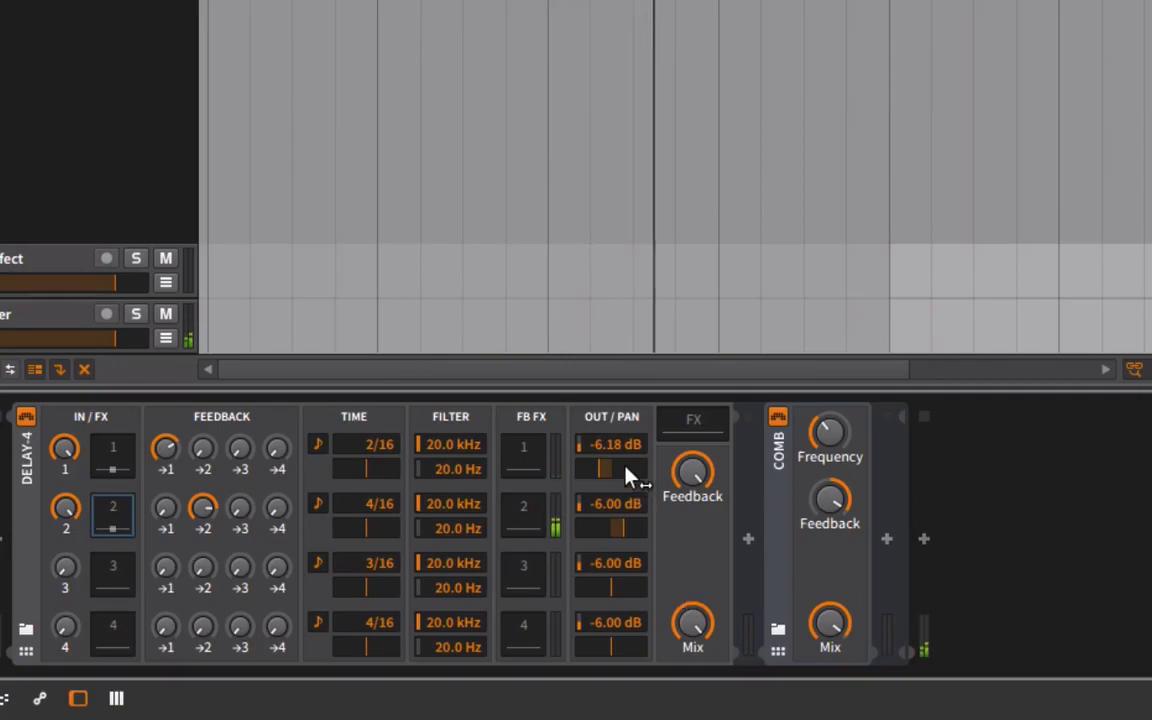
left_click_drag(612, 450, 612, 442)
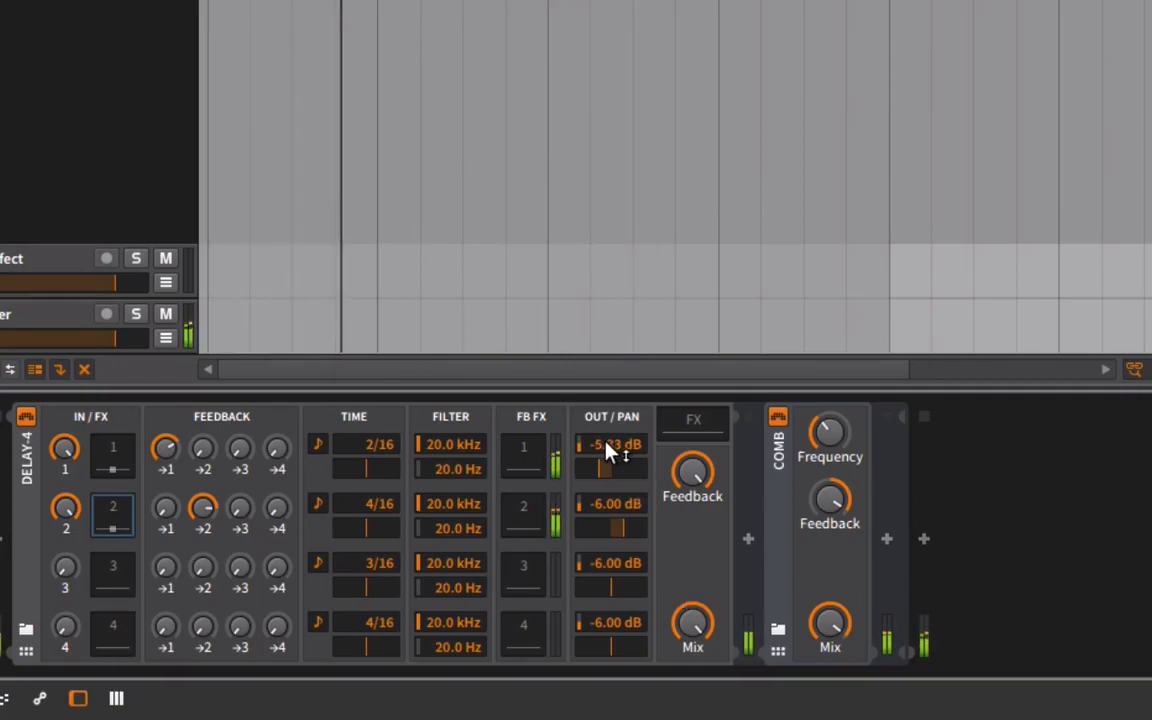
mouse_move(612, 452)
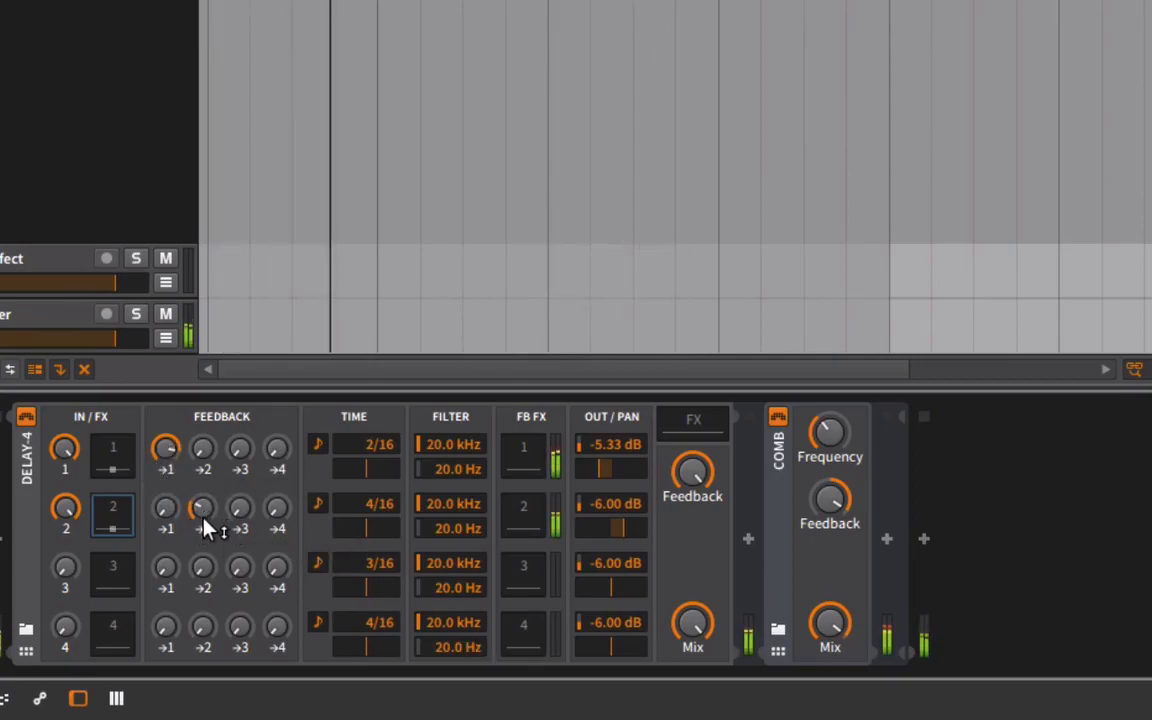
mouse_move(205, 528)
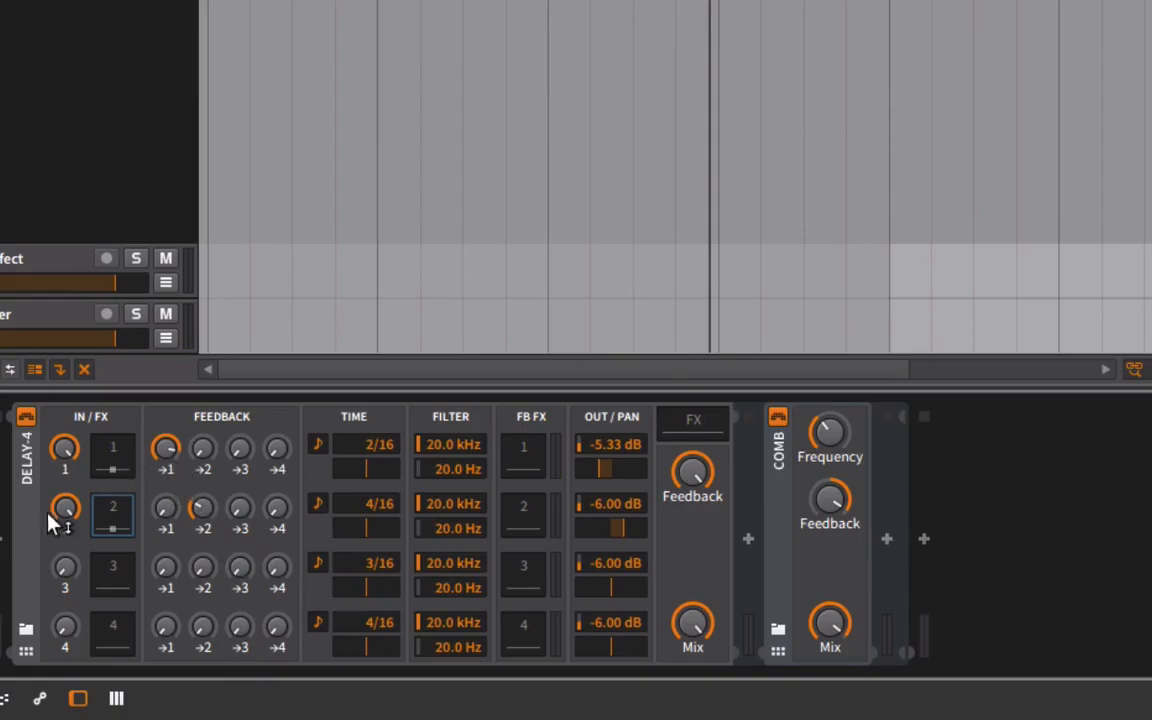
Delete Delay-4 from the In The Dark track and duplicate the emptied track twice.
left_click(22, 478)
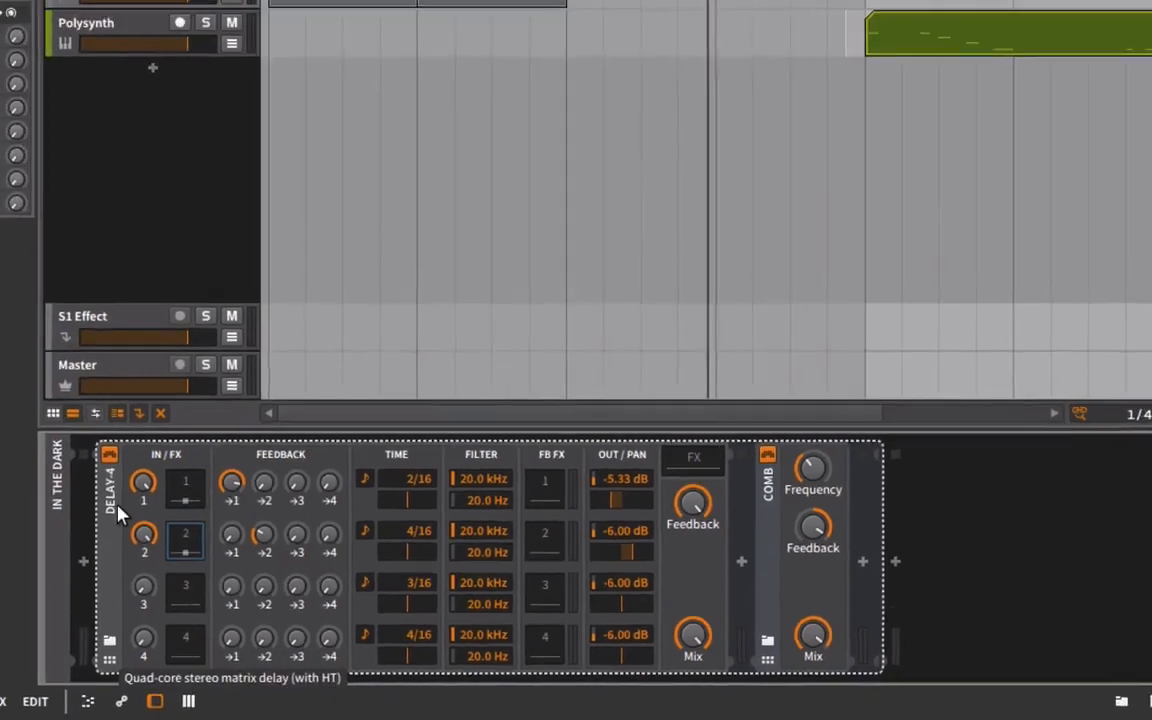
key("Delete")
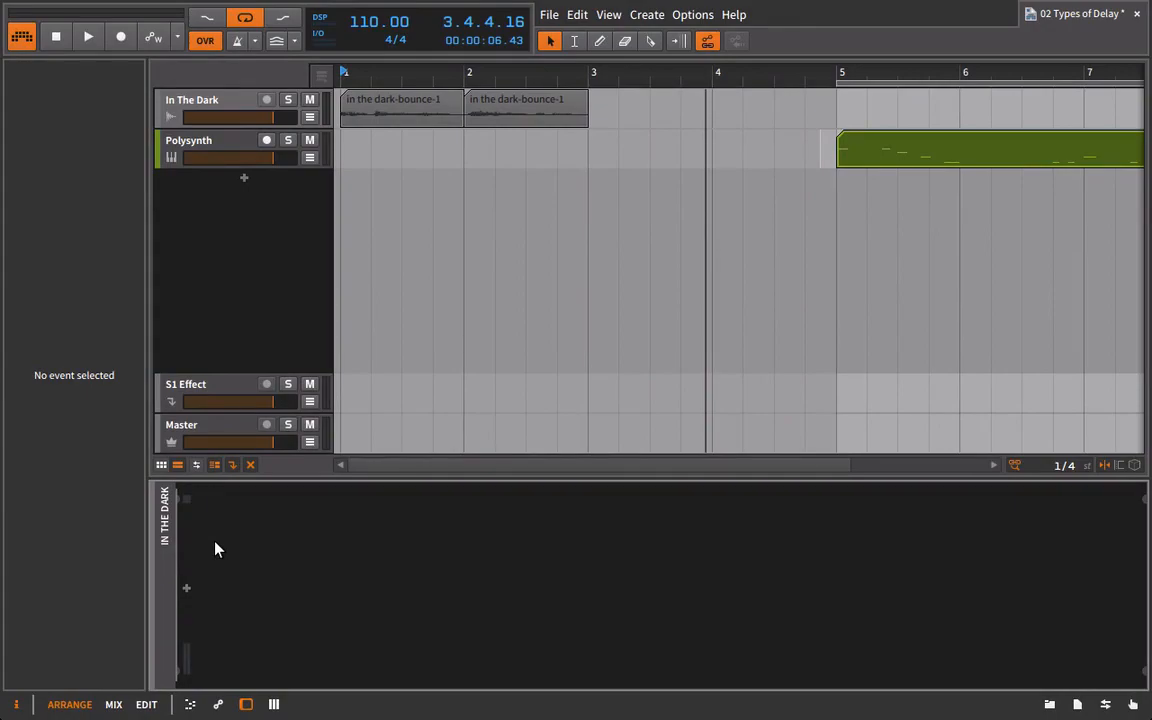
left_click(177, 104)
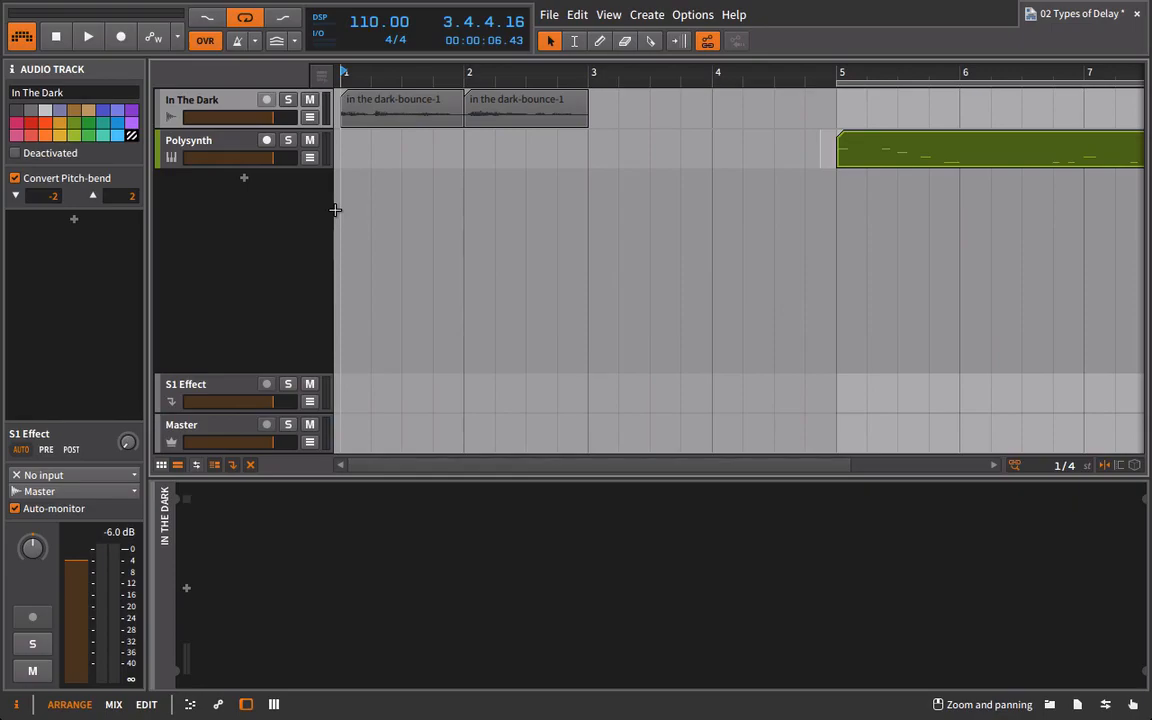
right_click(182, 103)
left_click(173, 104)
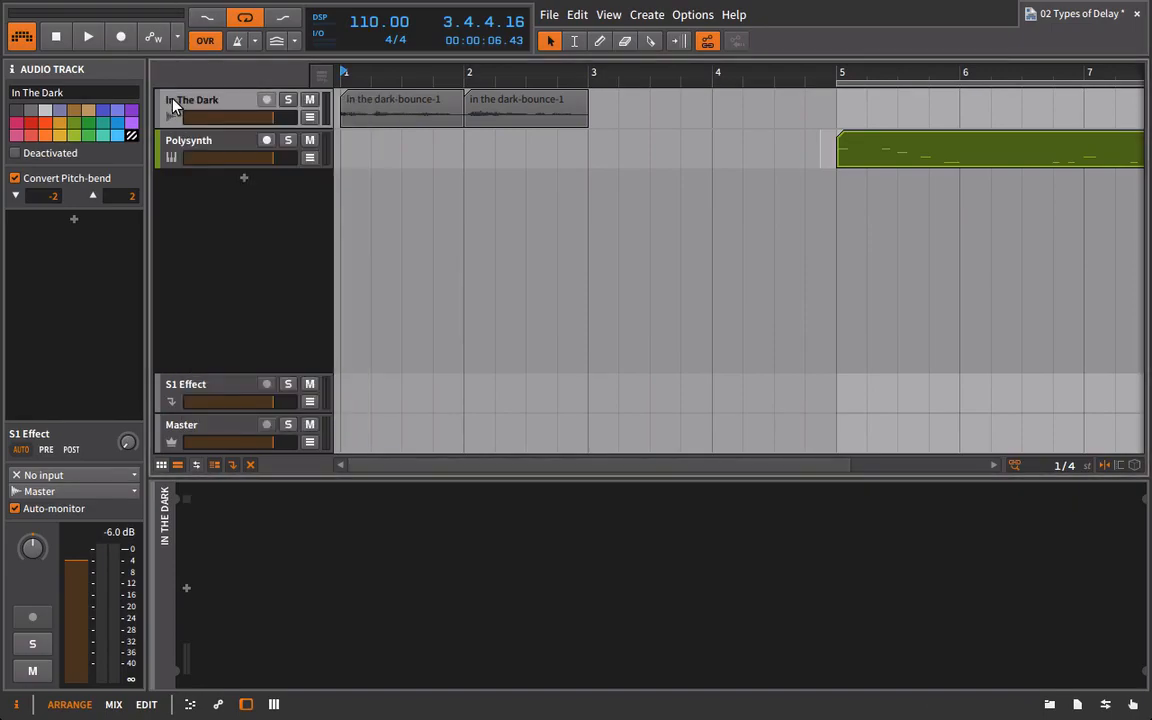
key("ctrl+d")
key("ctrl+d")
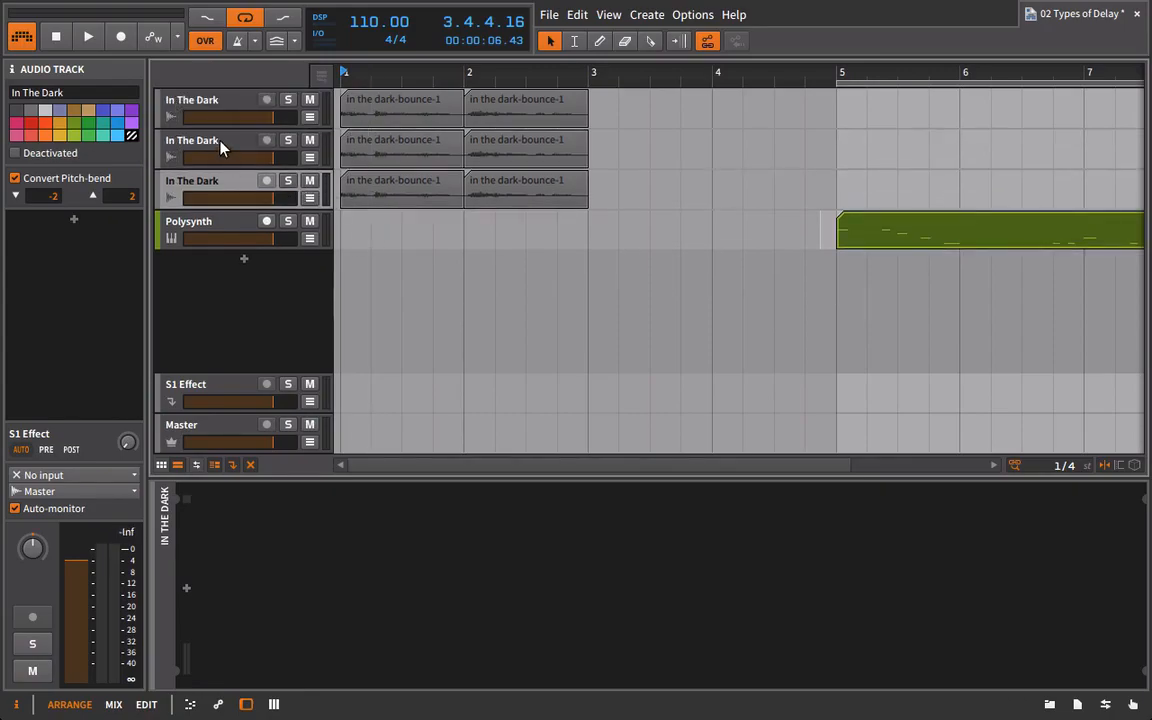
Rename the two duplicated tracks as Delay1 and Delay 2.
left_click(200, 140)
left_click(115, 93)
type("Delay1")
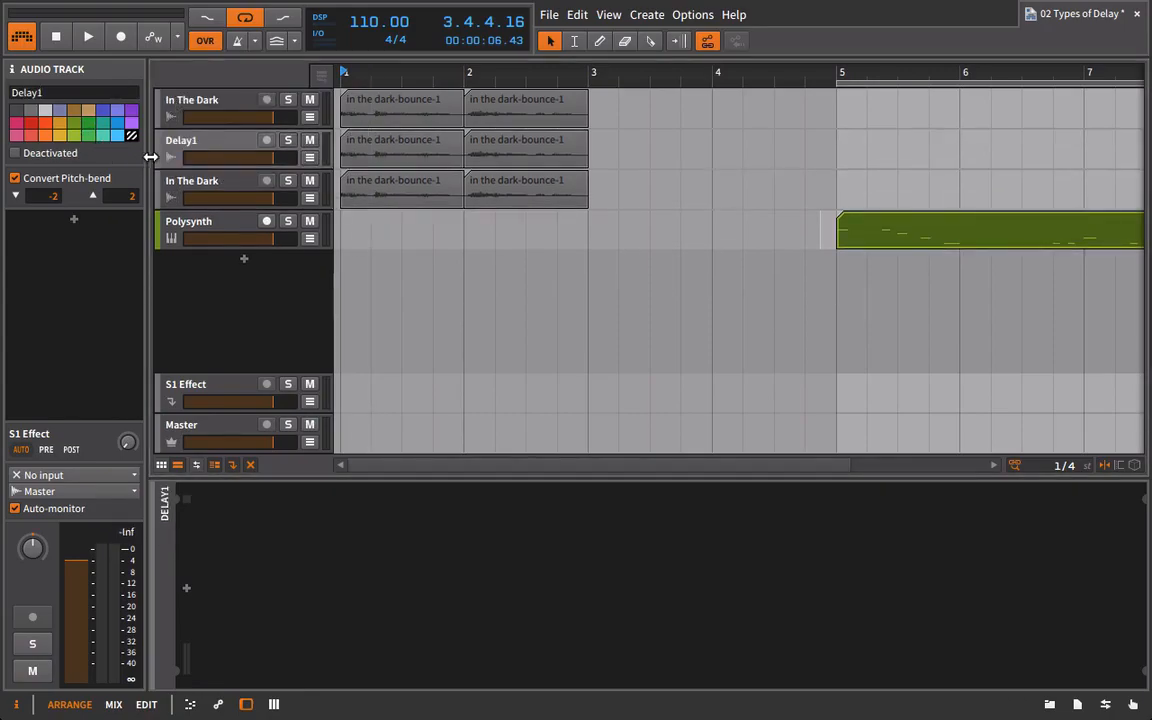
left_click(175, 185)
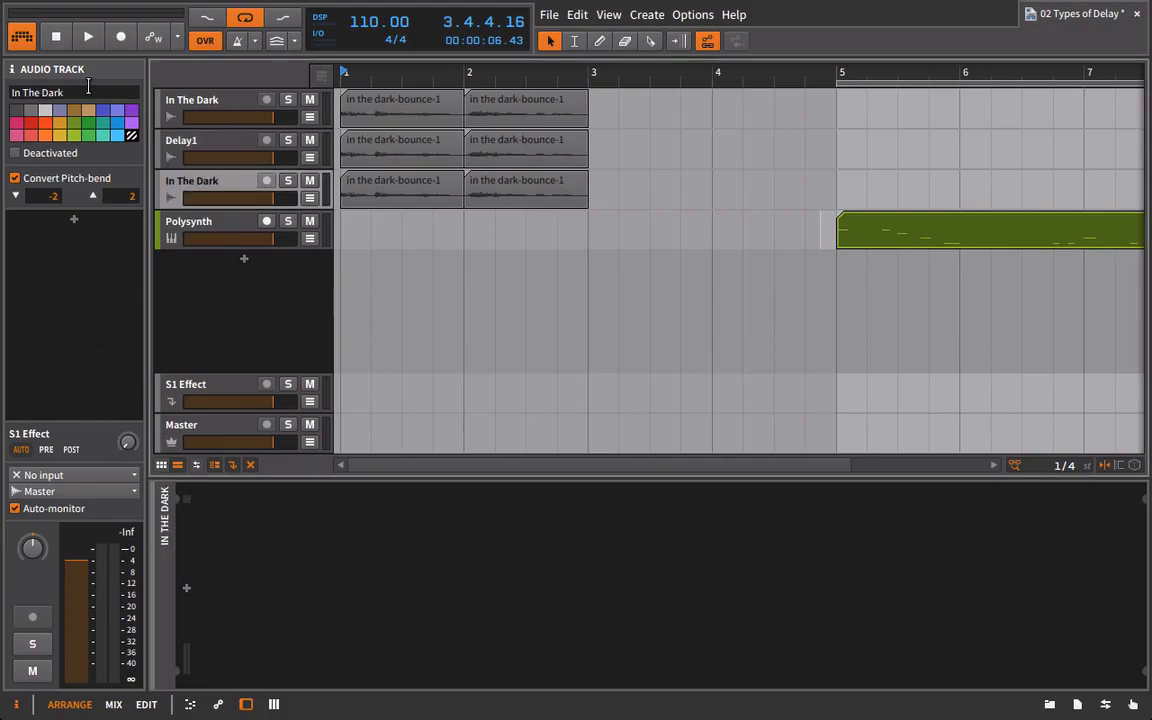
left_click(90, 96)
left_click(96, 97)
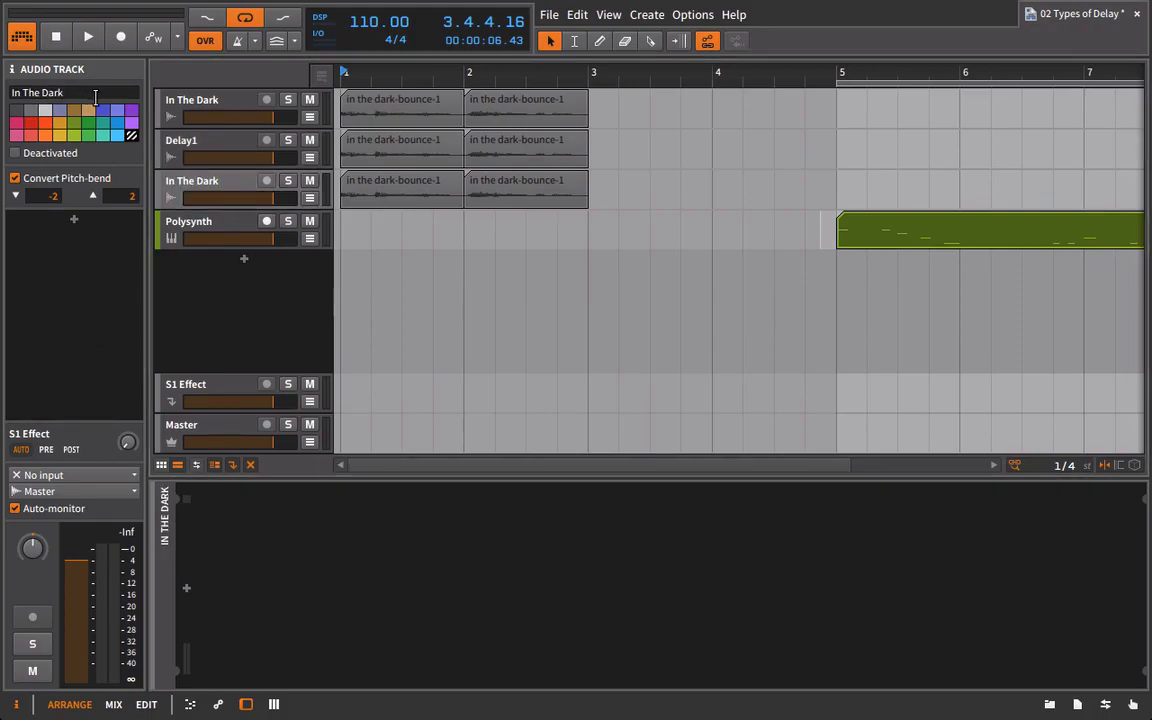
left_click(127, 97)
type("Delay ")
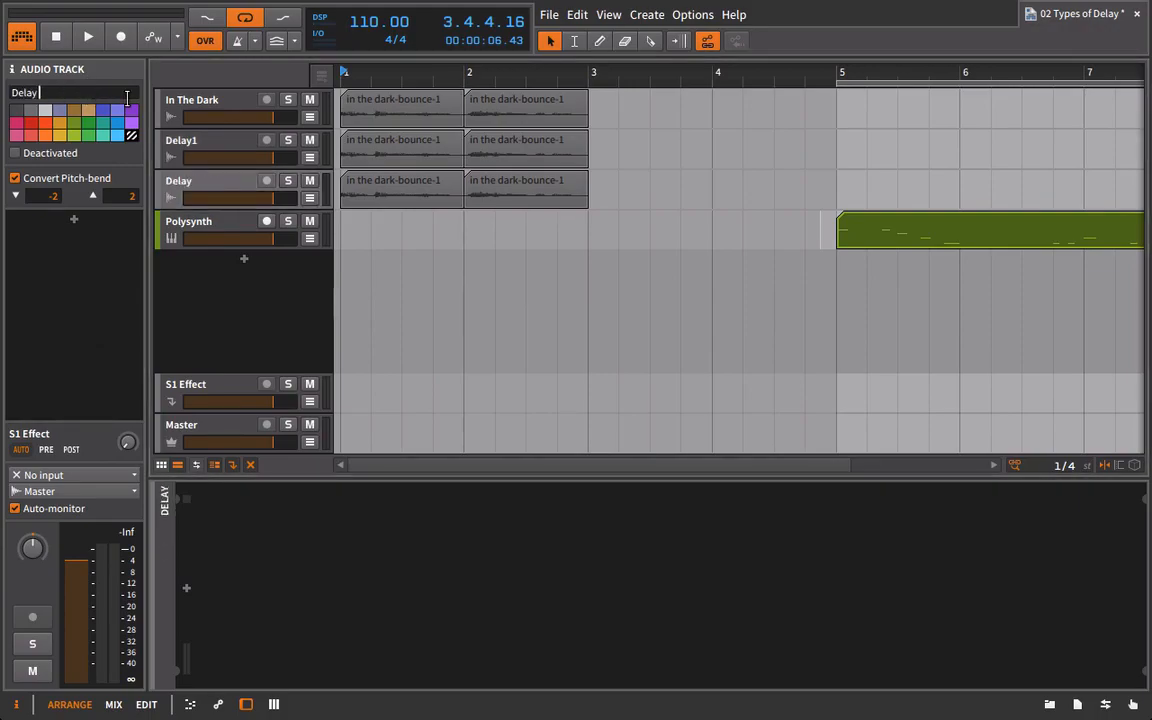
type("2")
Group the In The Dark, Delay1 and Delay 2 tracks together.
left_click(205, 115)
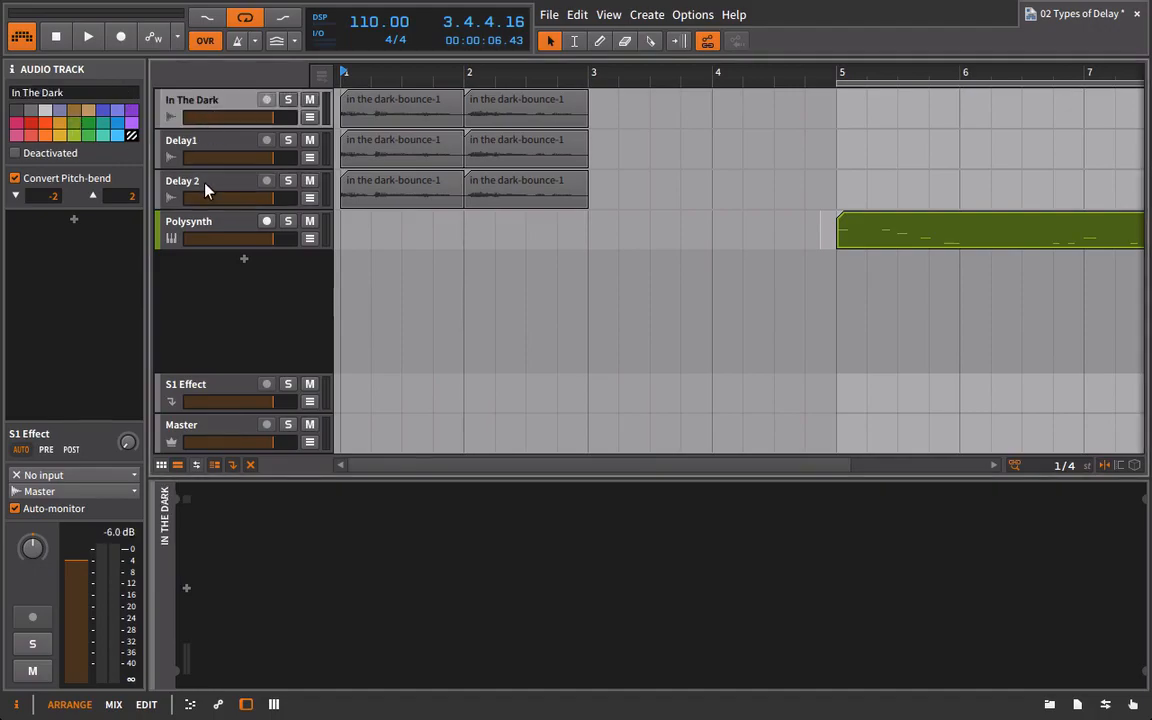
left_click(200, 180, "shift")
key("ctrl+g")
Add a Delay-1 to the Delay1 track with both cut filters fully open, delay time 2 and Feedback at minimum.
left_click(189, 186)
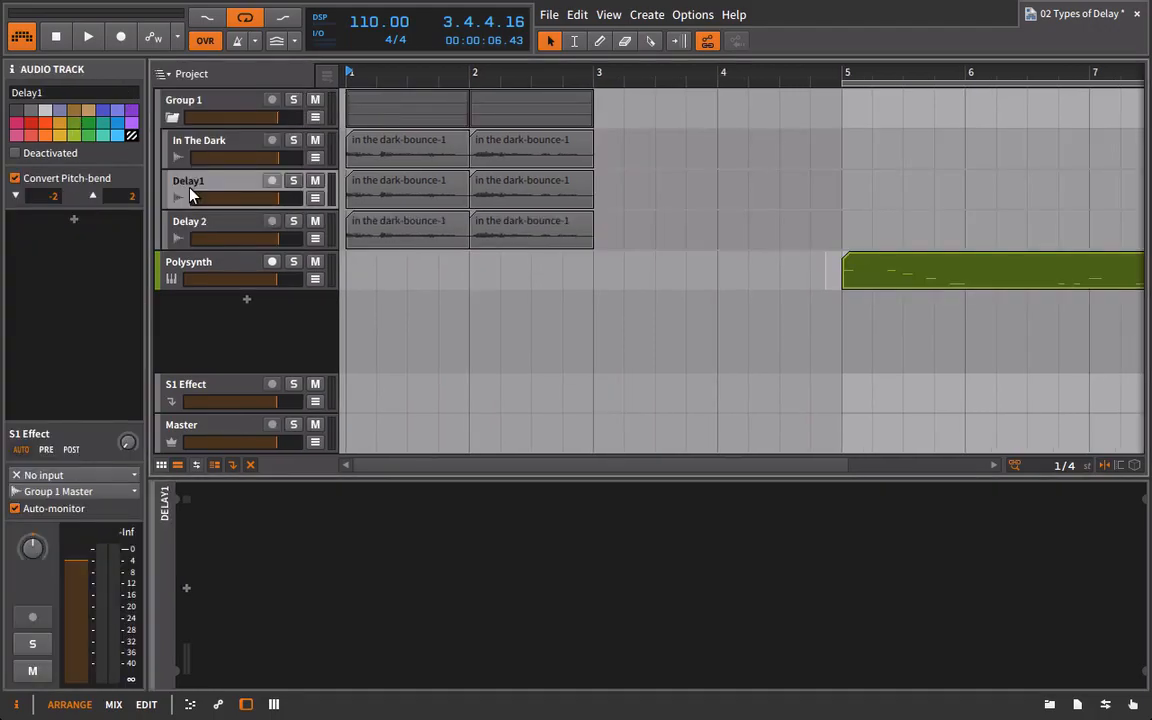
left_click(1048, 704)
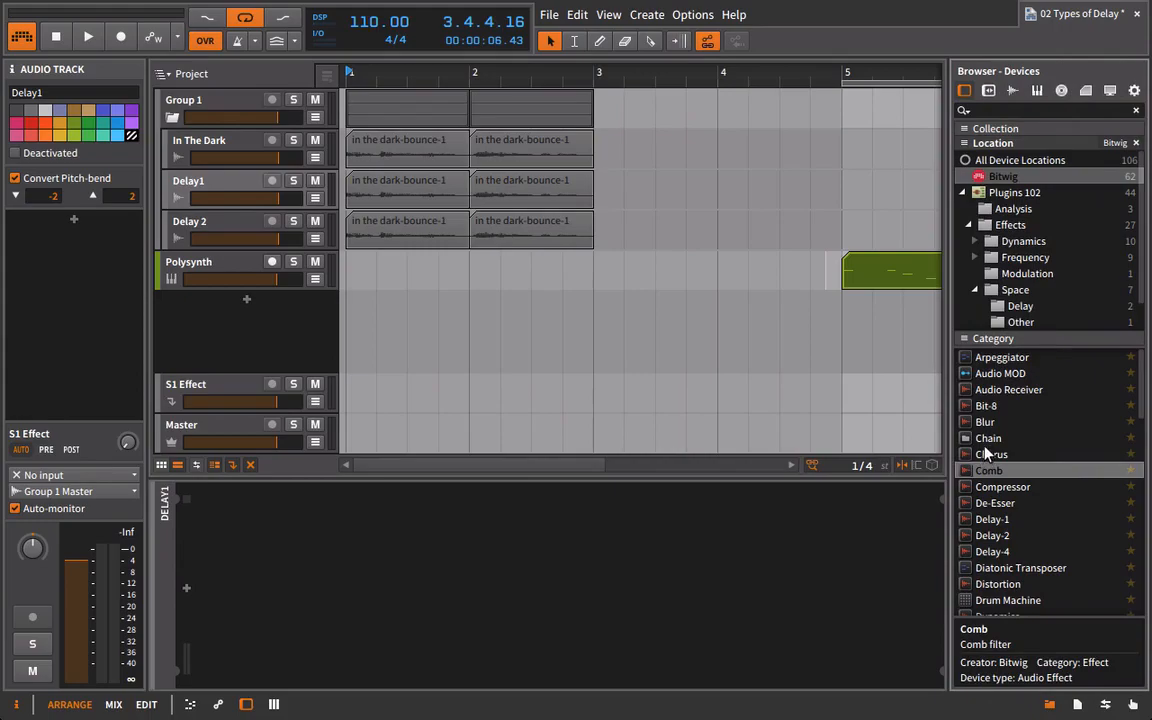
left_click_drag(992, 519, 835, 580)
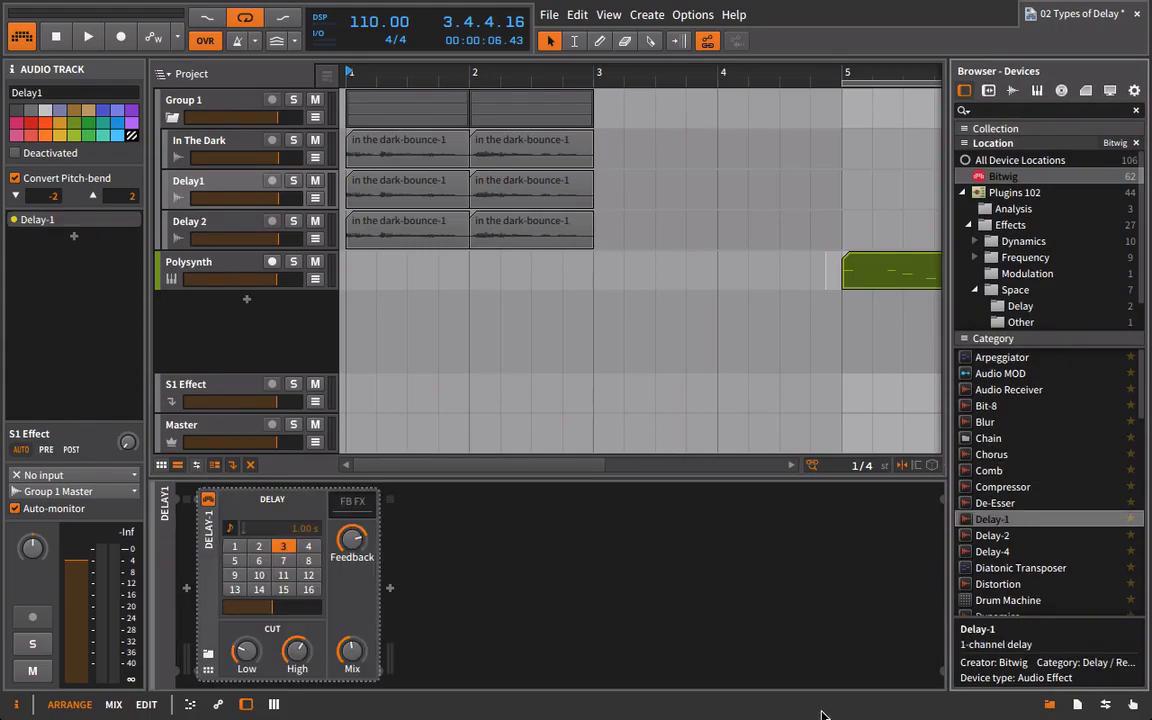
left_click(280, 658)
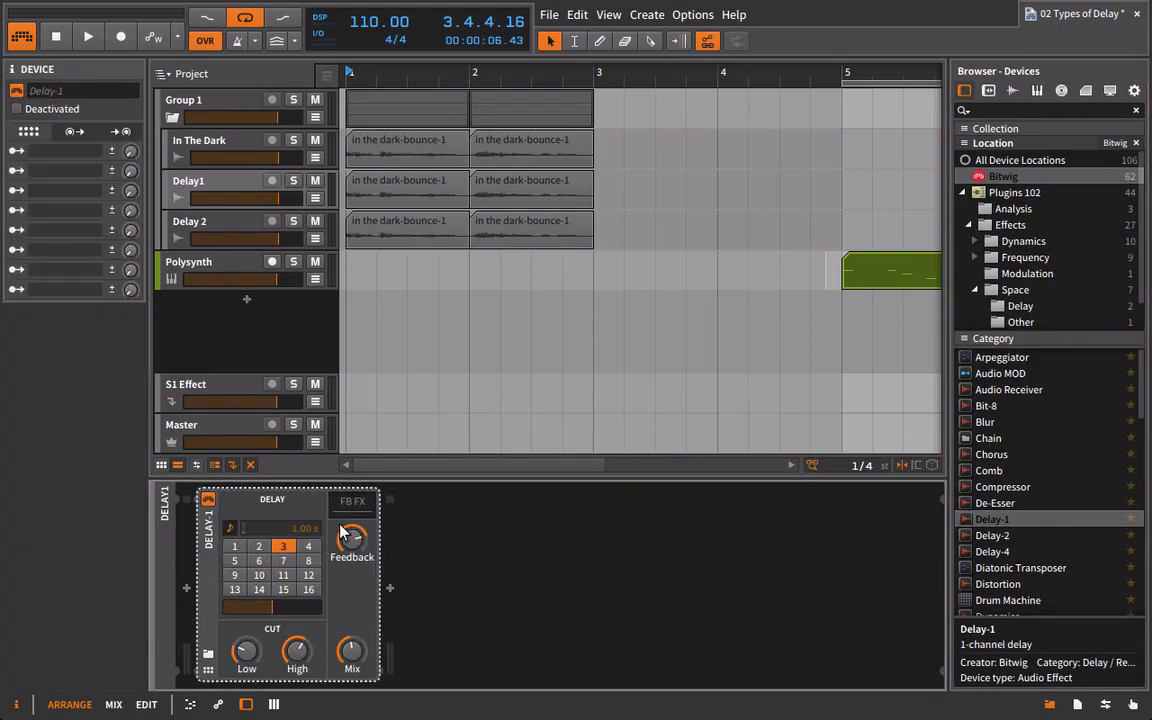
left_click(258, 546)
left_click_drag(352, 540, 352, 575)
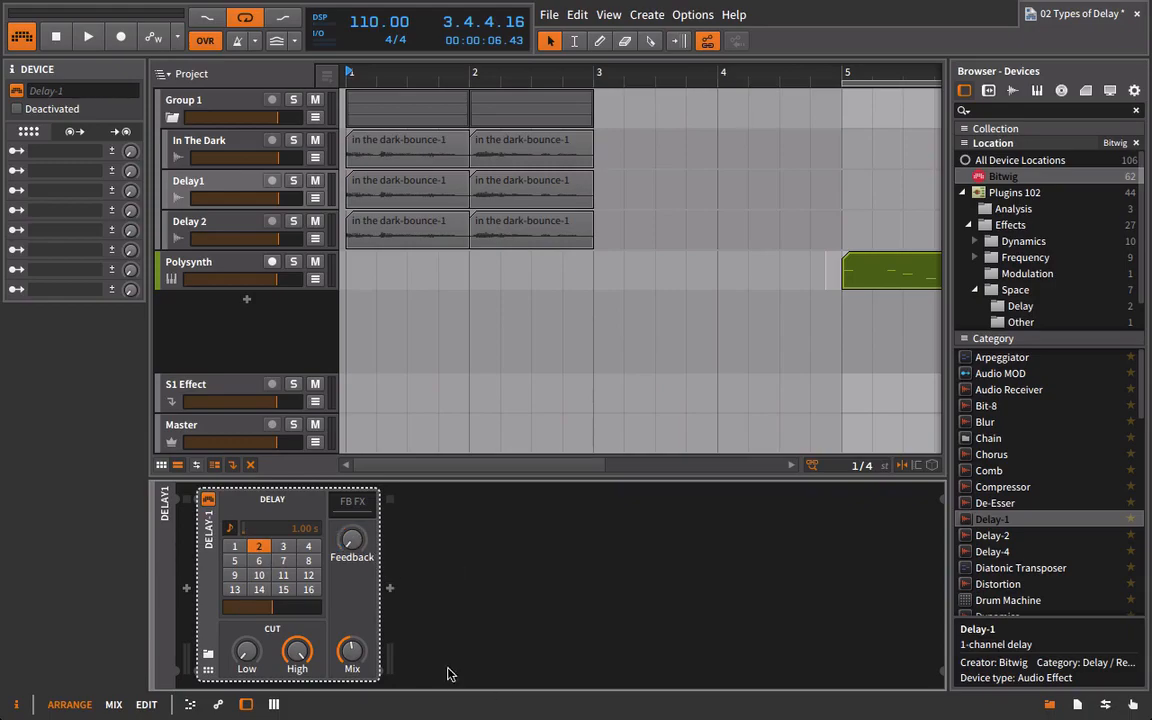
Mute Delay 2, then play the loop while setting Delay-1's Mix to maximum and lowering the Delay1 track's volume.
key("space")
left_click(316, 222)
left_click_drag(279, 198, 249, 205)
key("space")
left_click_drag(355, 656, 356, 622)
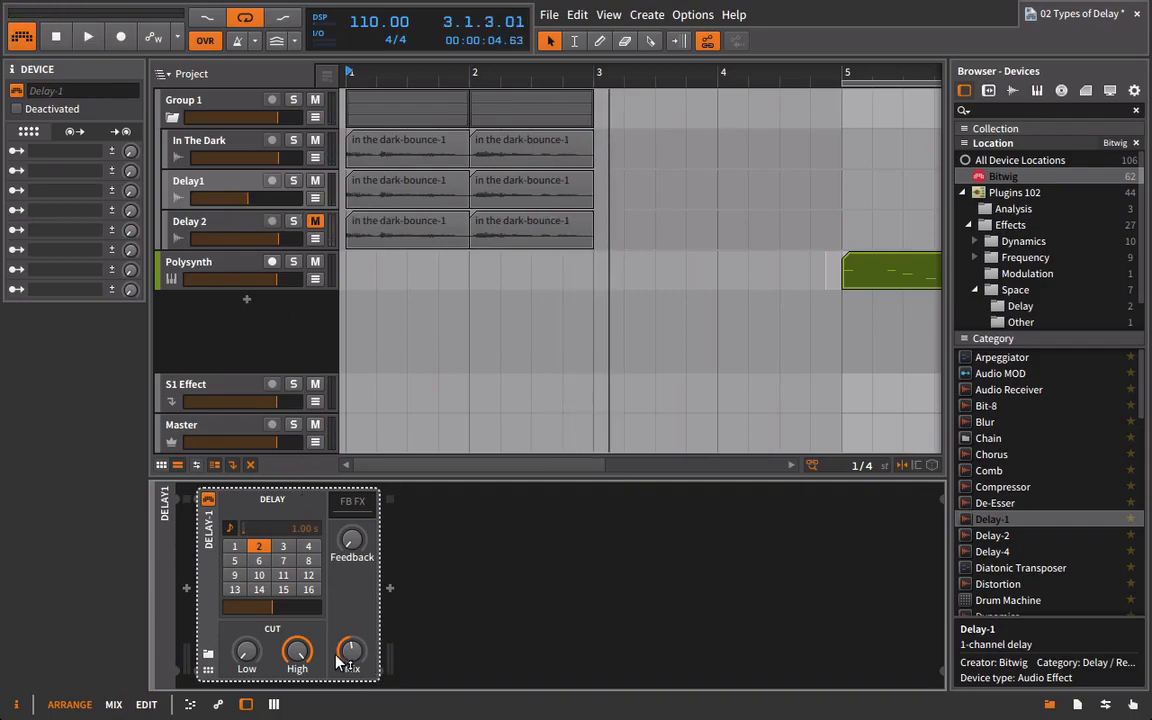
key("space")
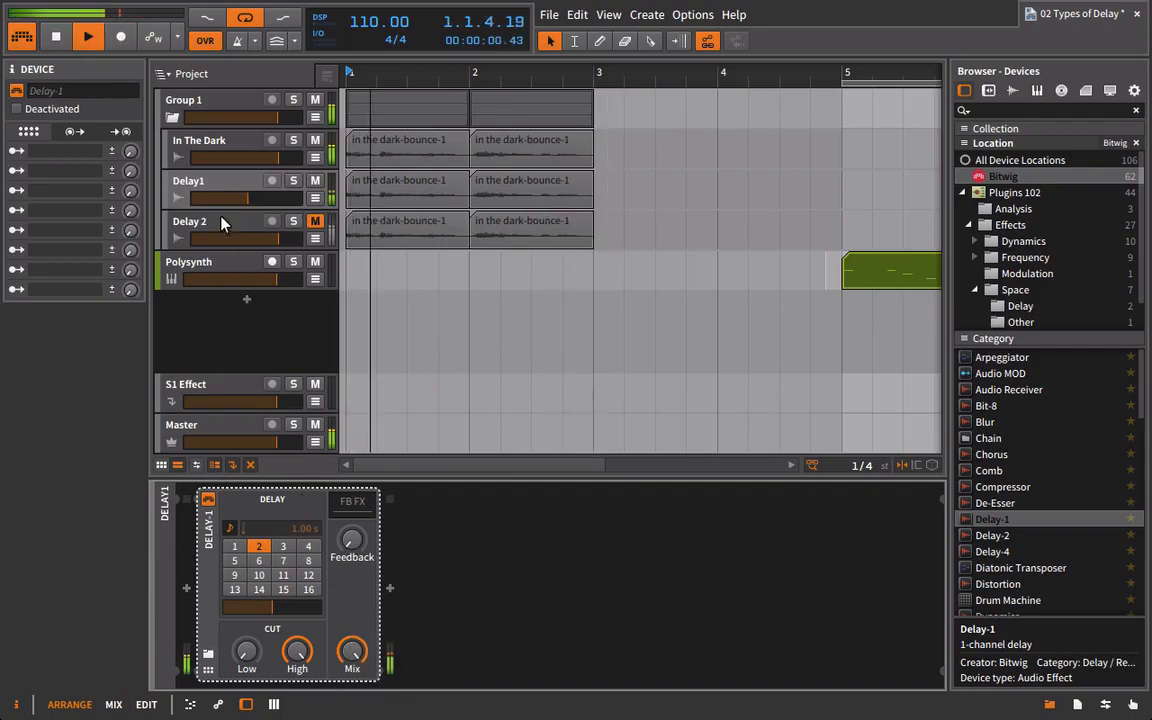
left_click_drag(249, 197, 251, 197)
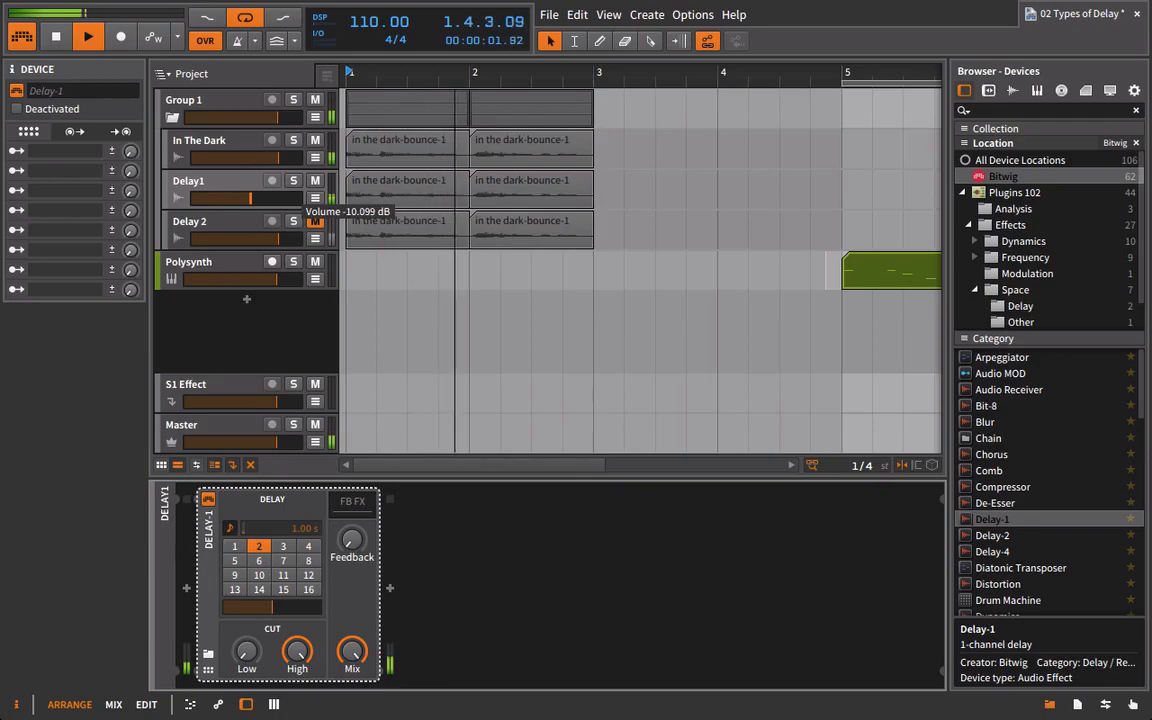
key("space")
Unmute Delay 2 and add a fully wet Delay-1 with no feedback, open cut filters and delay time 4.
left_click(248, 191)
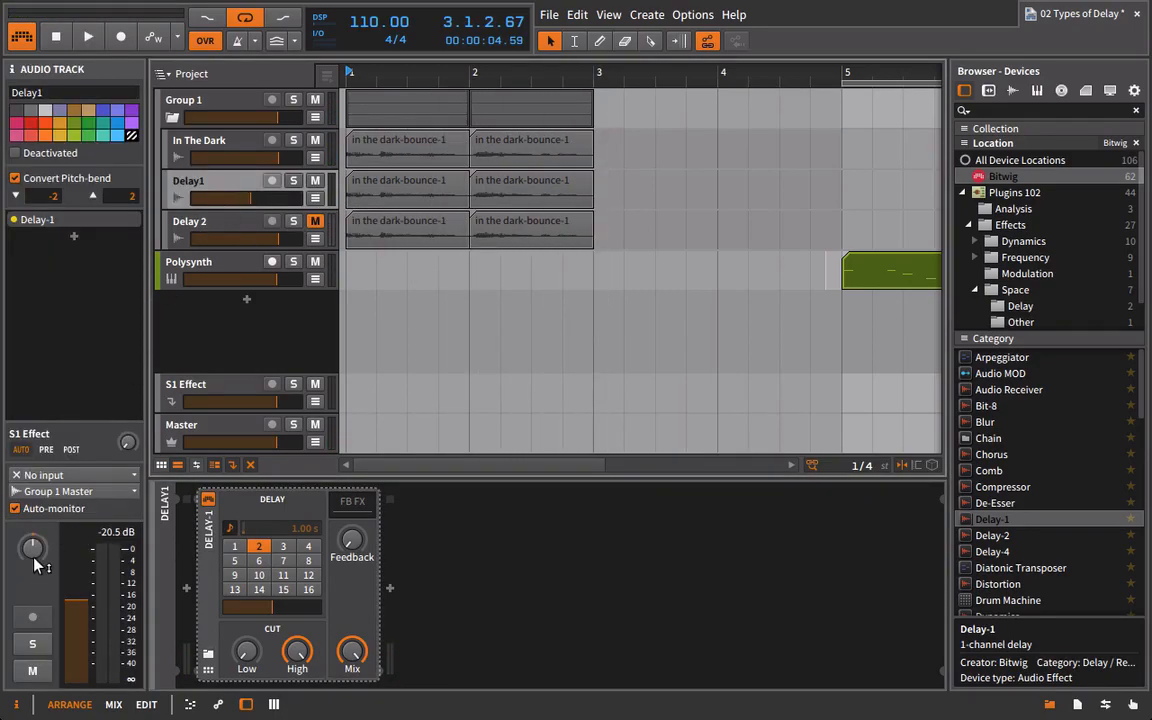
key("space")
left_click(228, 222)
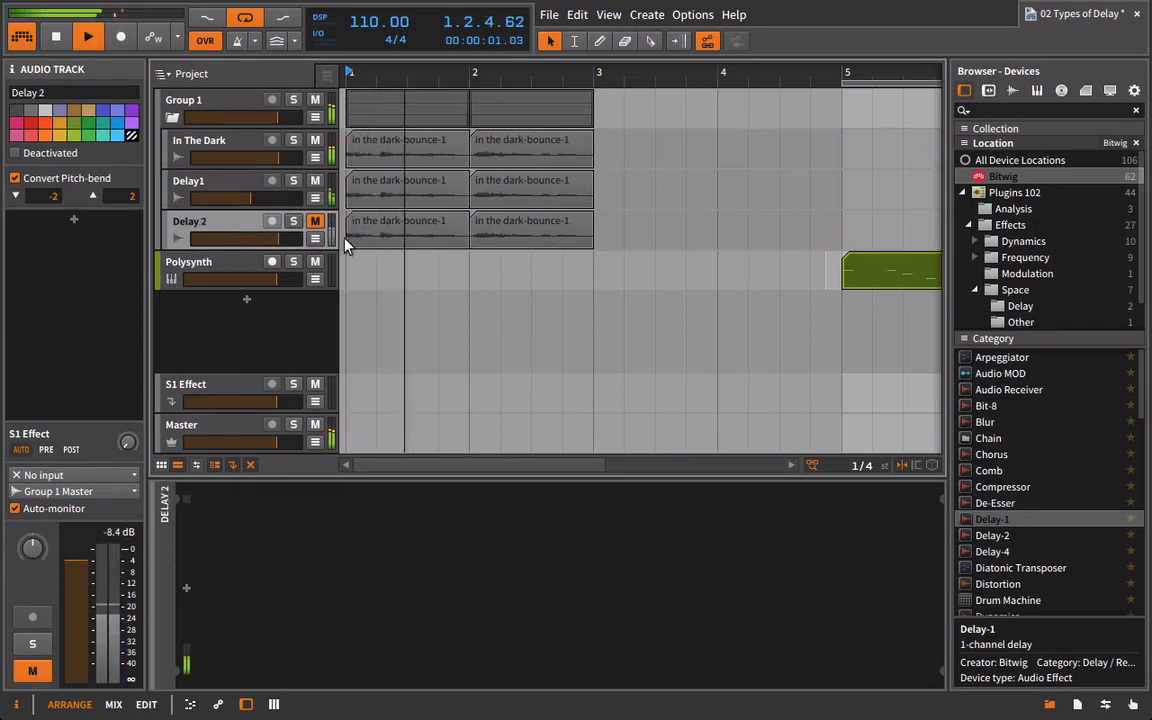
key("space")
left_click(314, 222)
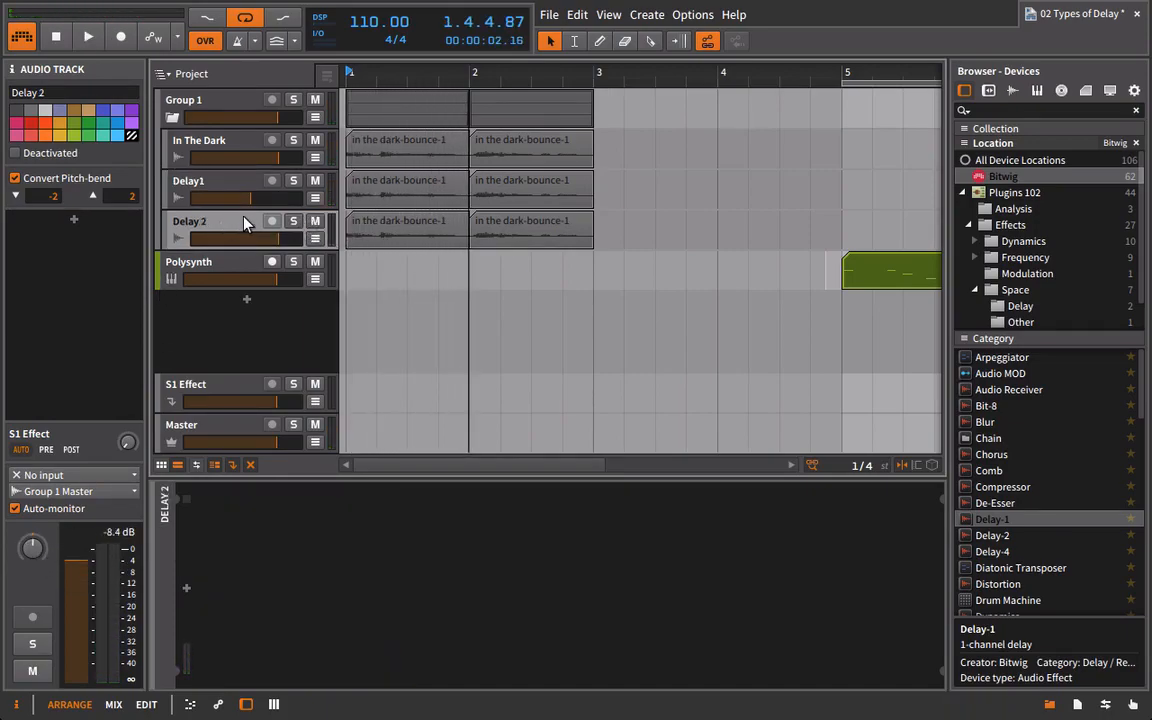
double_click(988, 519)
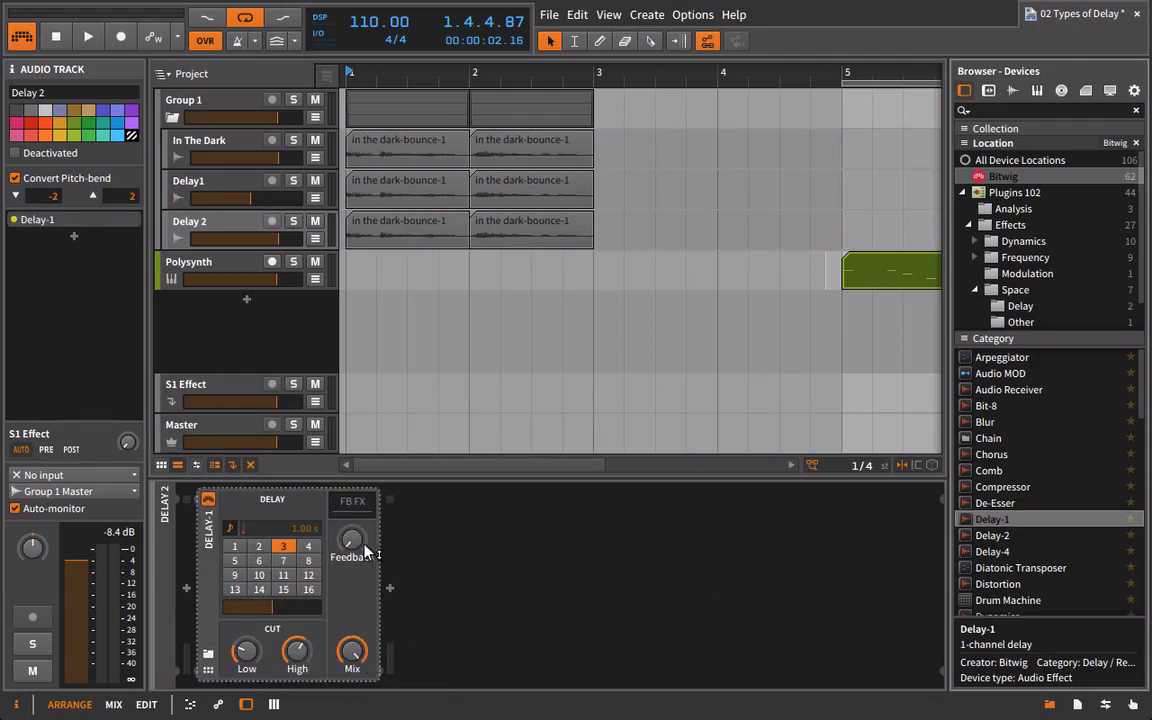
left_click(309, 547)
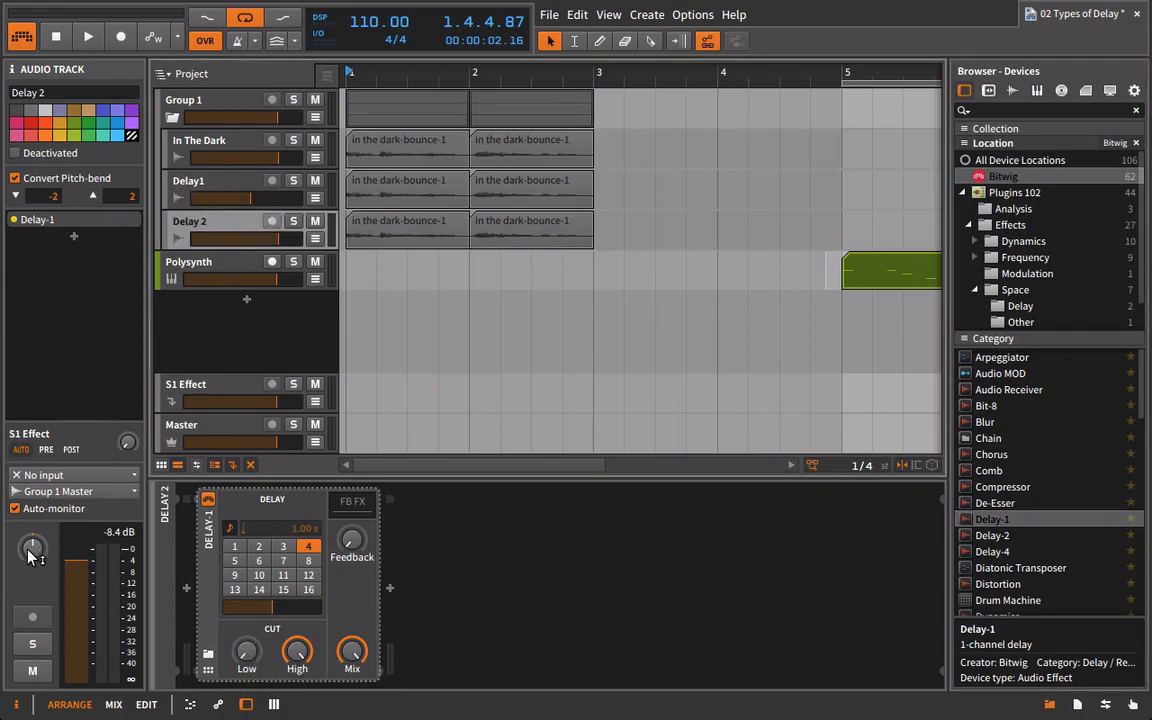
Pan the Delay 2 track to the right and lower the volumes of both delay tracks during playback.
left_click_drag(28, 550, 28, 496)
key("space")
left_click_drag(279, 238, 234, 199)
left_click_drag(273, 240, 254, 240)
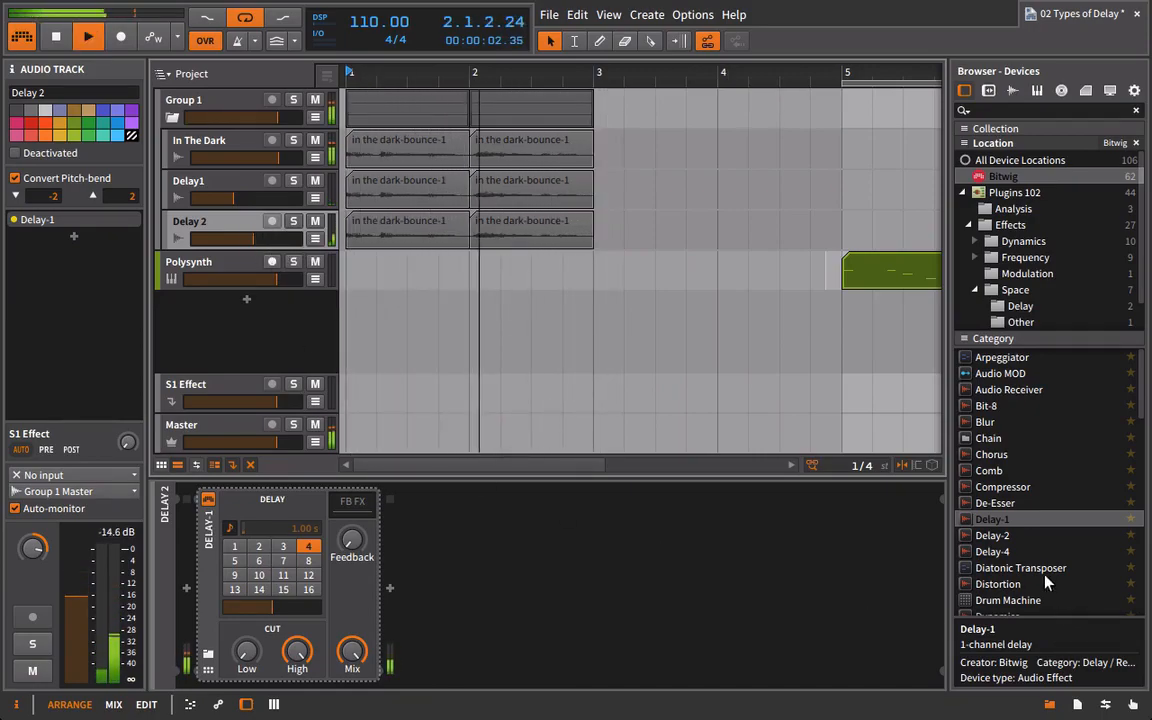
Add a Comb after Delay-1 on the Delay 2 track, raising its Frequency to about 740 Hz and increasing its Feedback.
left_click_drag(990, 470, 738, 625)
key("space")
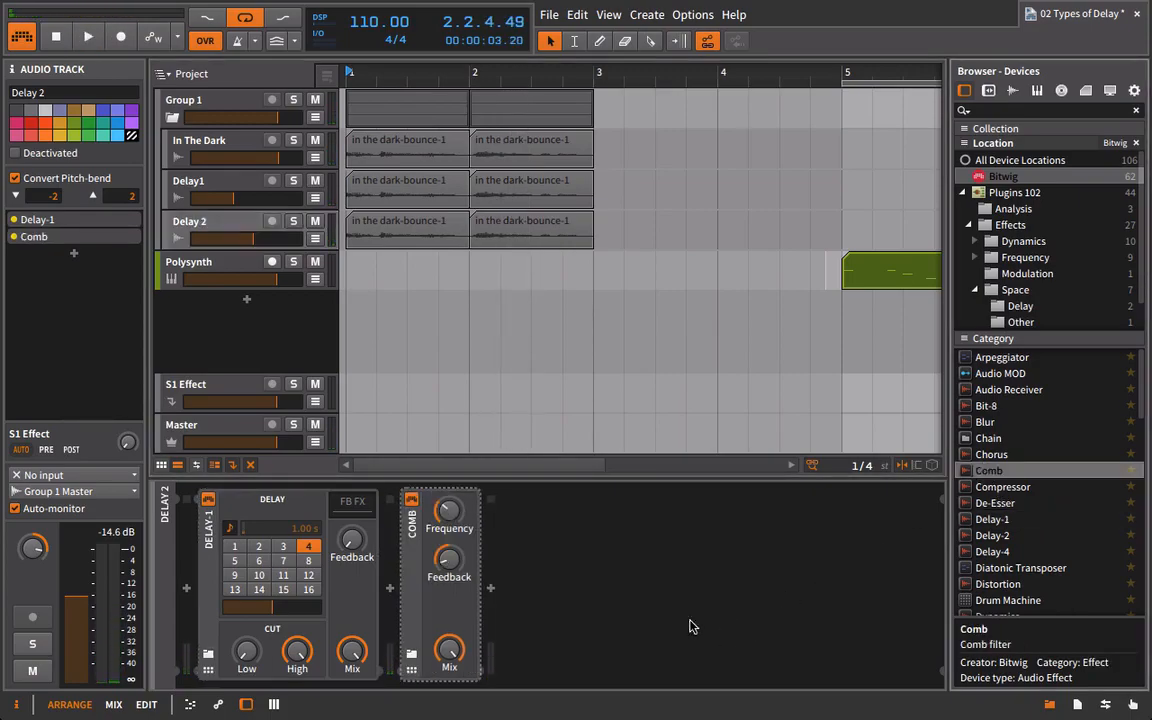
key("space")
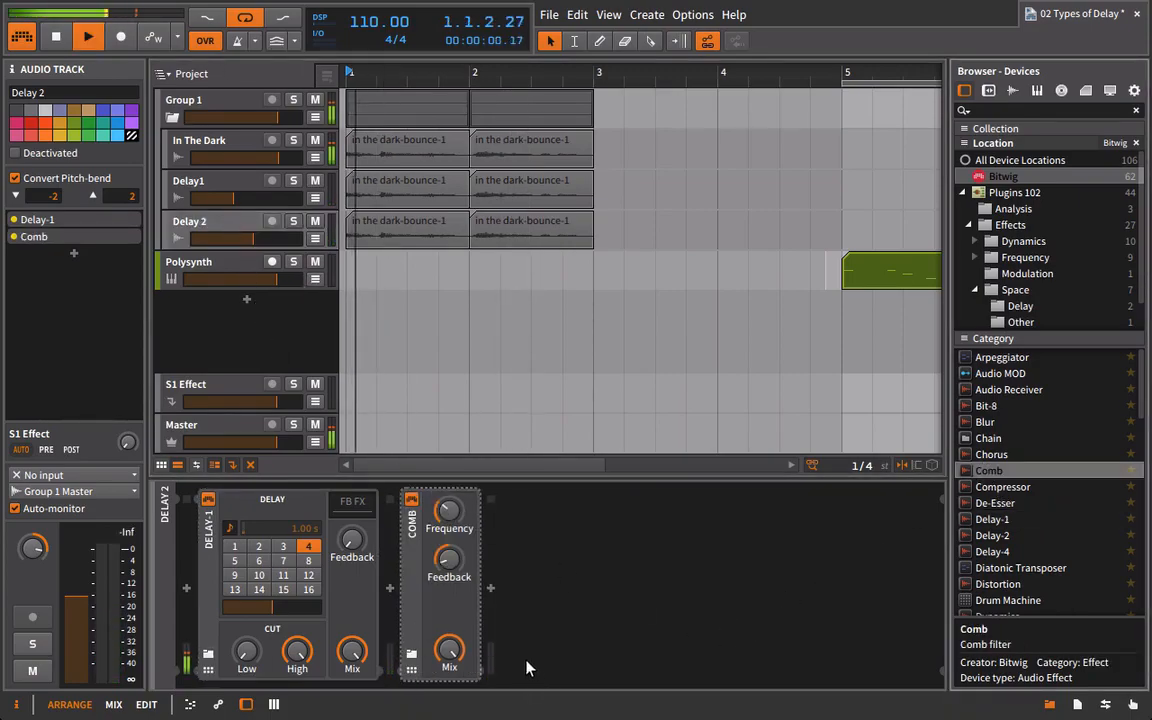
left_click_drag(457, 515, 457, 475)
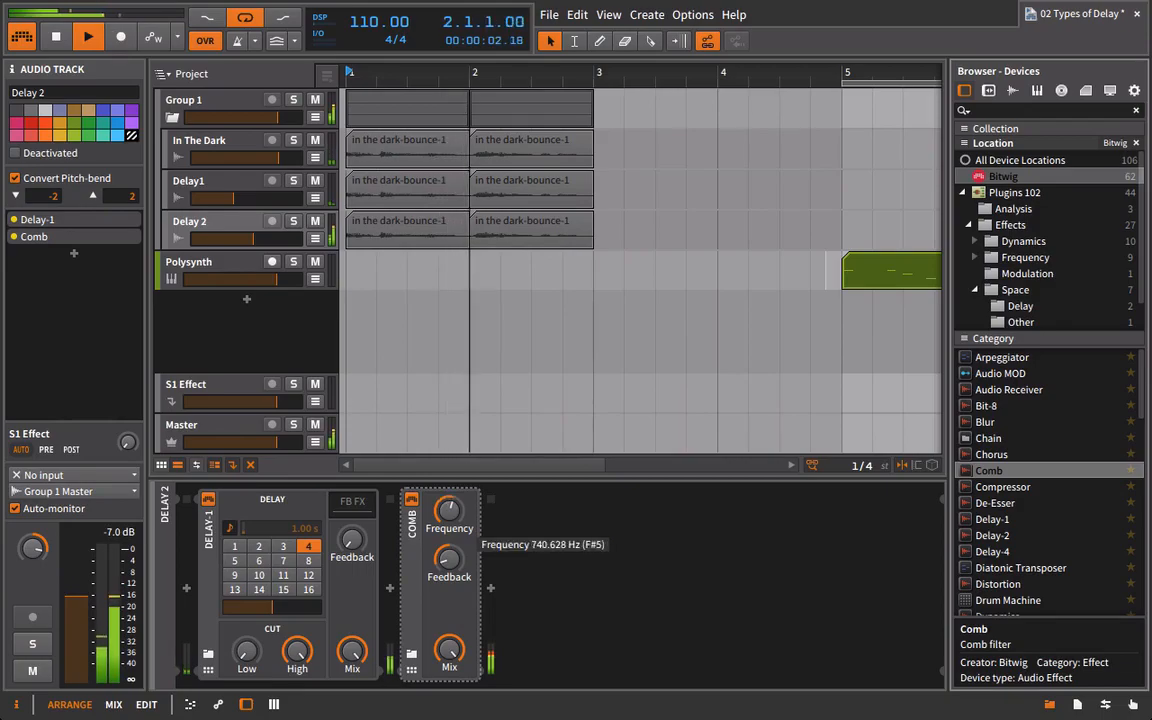
left_click_drag(455, 562, 455, 473)
mouse_move(449, 518)
left_mouse_down()
mouse_move(449, 546)
mouse_move(448, 518)
mouse_move(448, 535)
left_mouse_up()
key("space")
key("space")
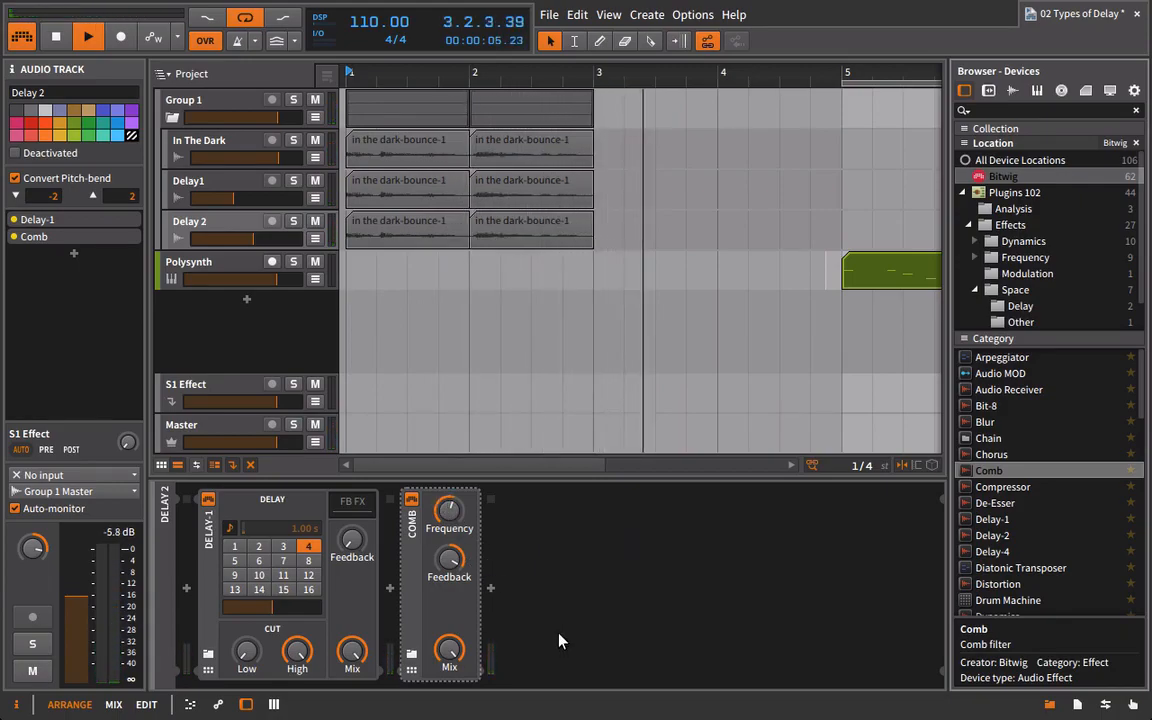
Stop playback and collapse Group 1 to hide its tracks.
key("space")
left_click(174, 116)
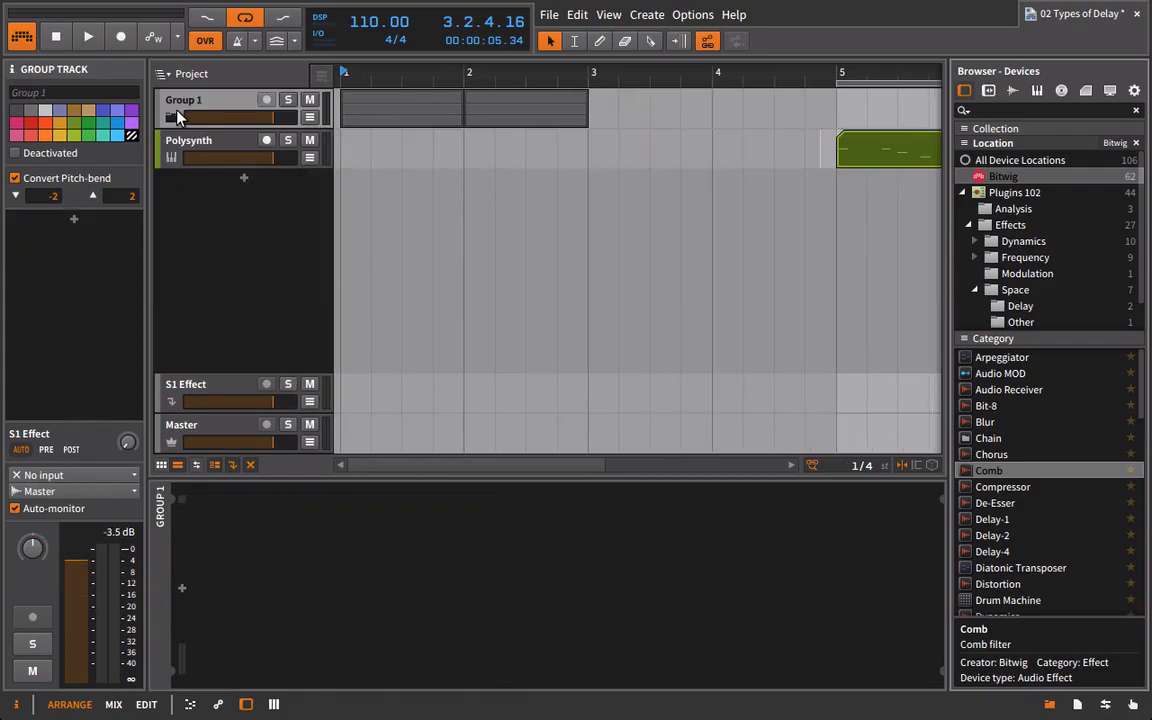
Expand Group 1 to show its tracks and select the In The Dark track.
left_click(174, 116)
left_click(180, 188)
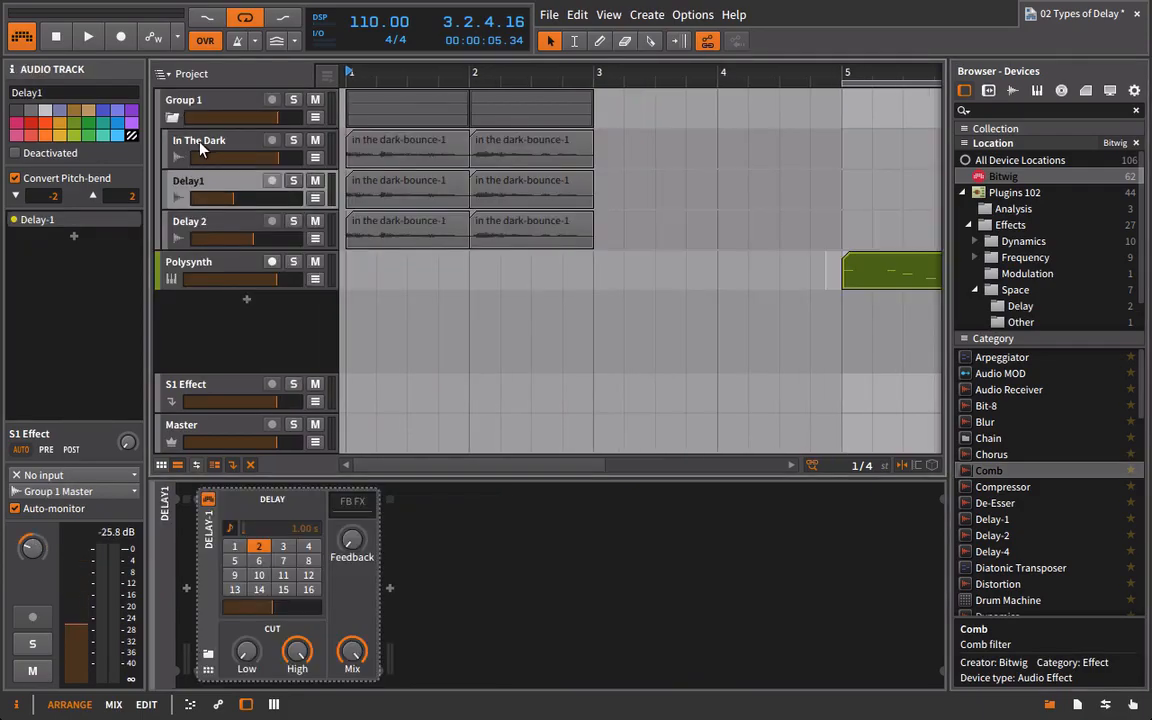
left_click(208, 142)
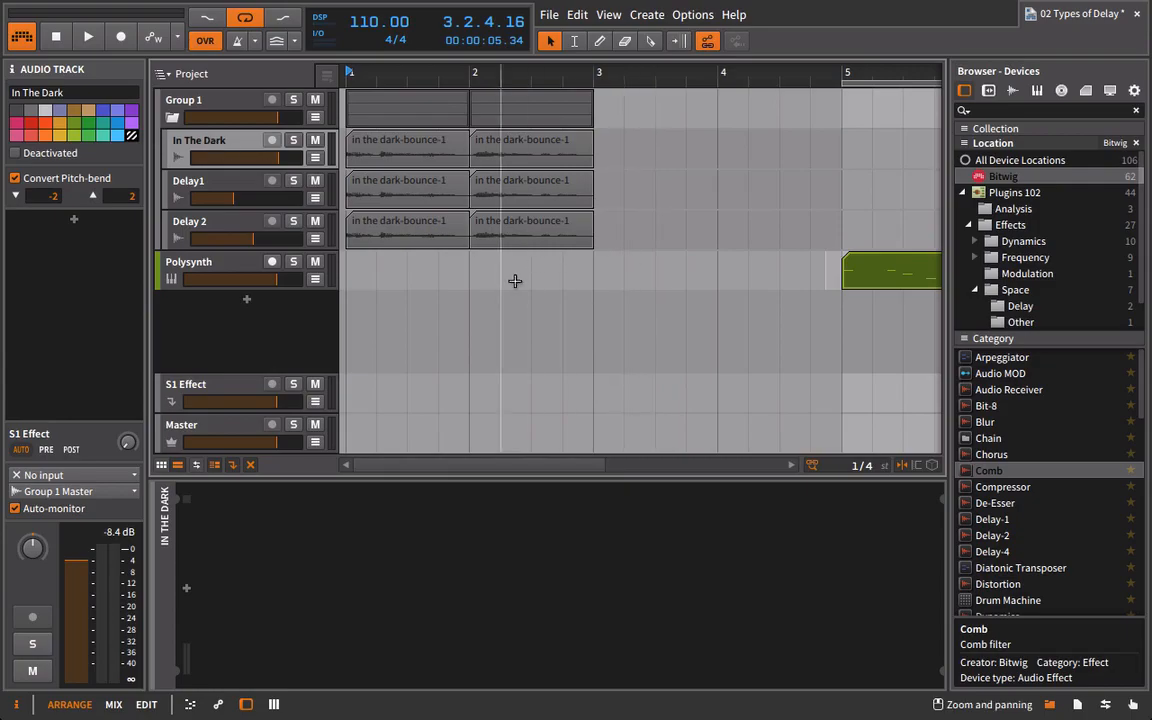
Add an FX Layer container to the In The Dark track.
scroll(1060, 520, "down", 6)
scroll(1040, 600, "up", 6)
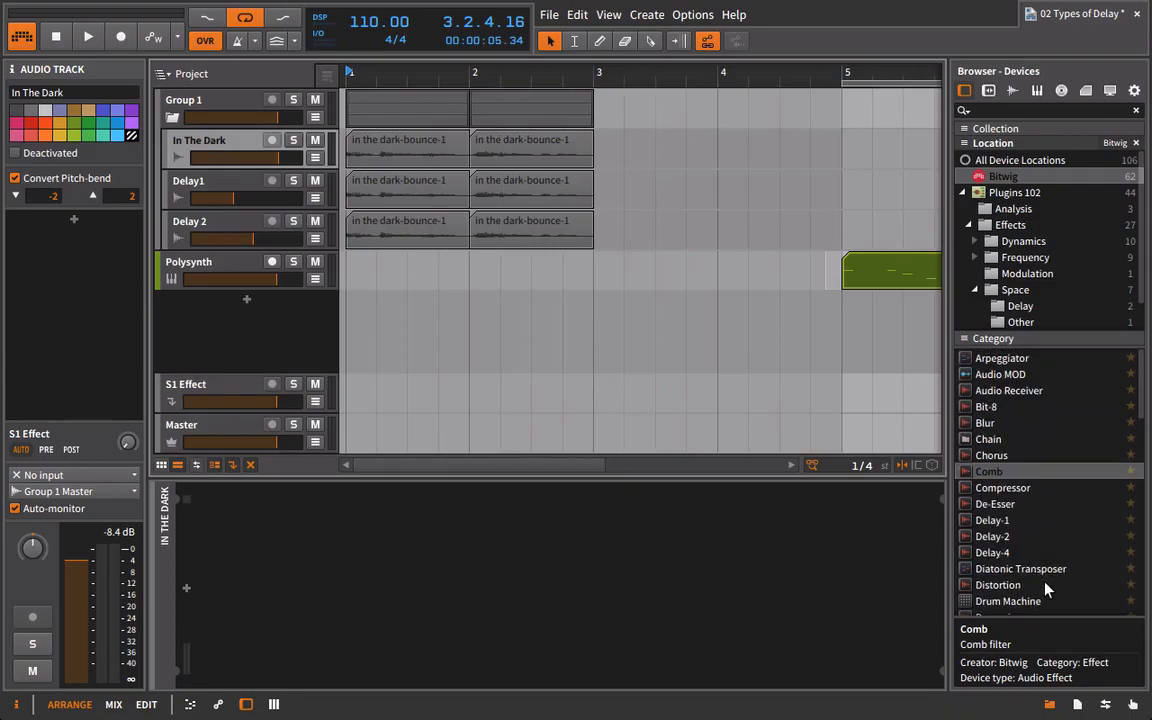
scroll(1016, 500, "down", 2)
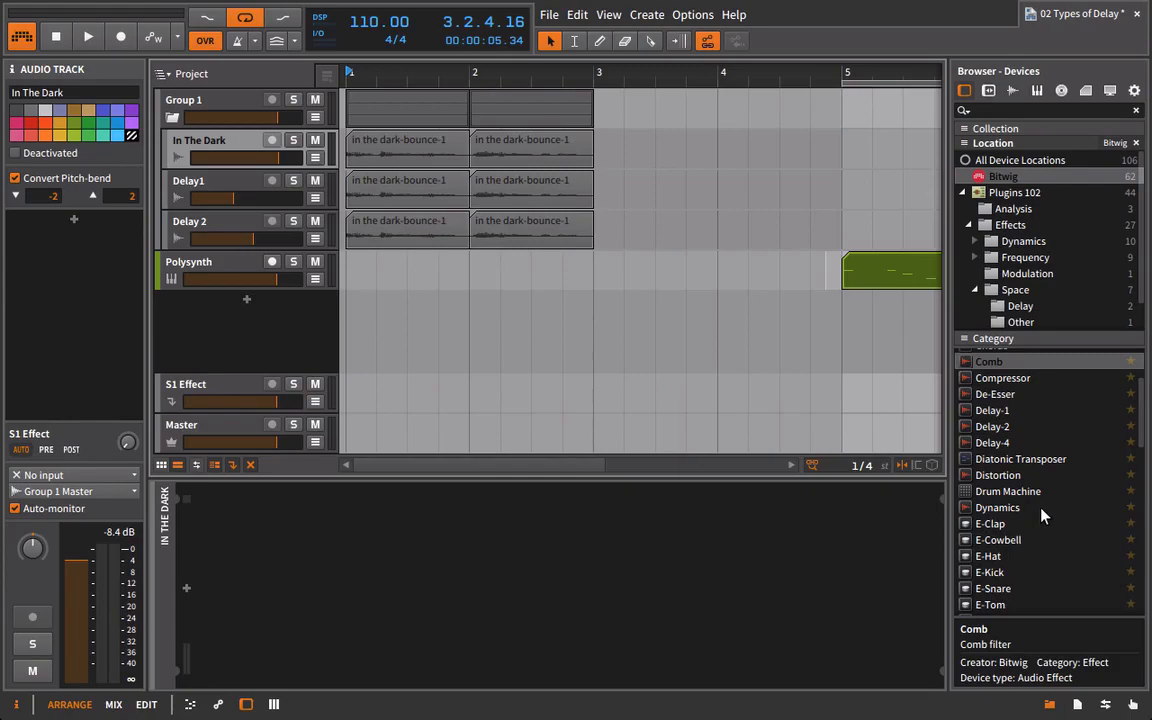
scroll(1016, 497, "down", 3)
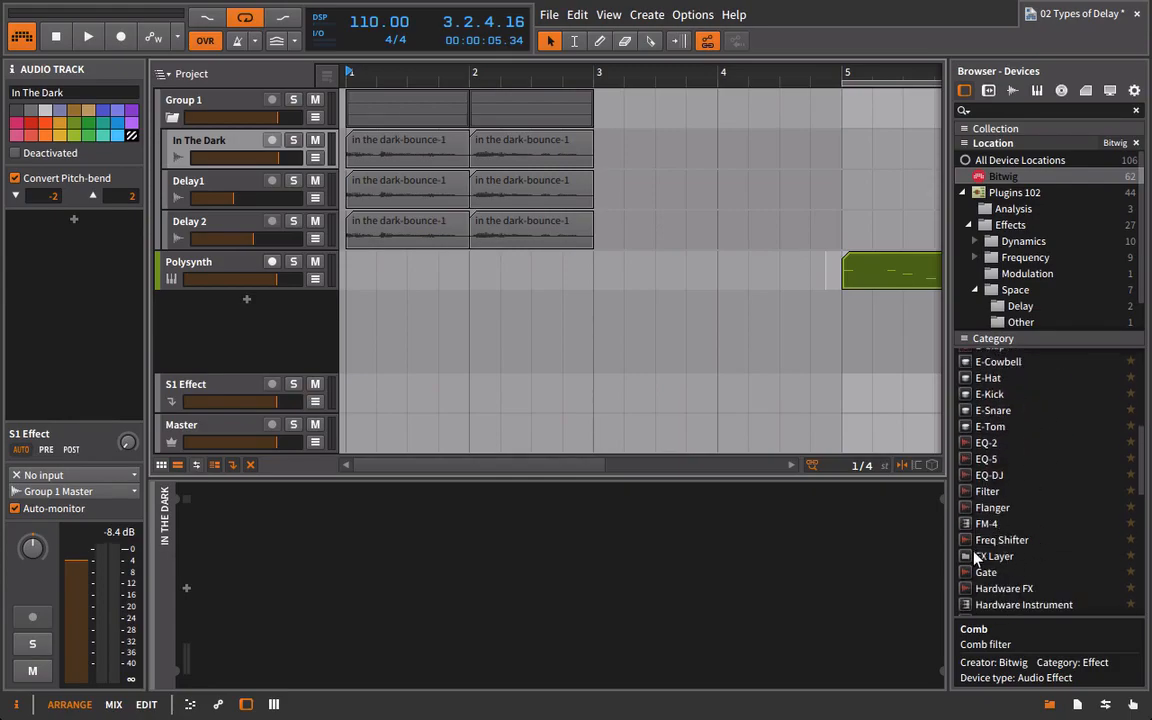
left_click_drag(978, 556, 220, 188)
Delete the Delay1 and Delay 2 tracks from Group 1.
key("Delete")
key("Delete")
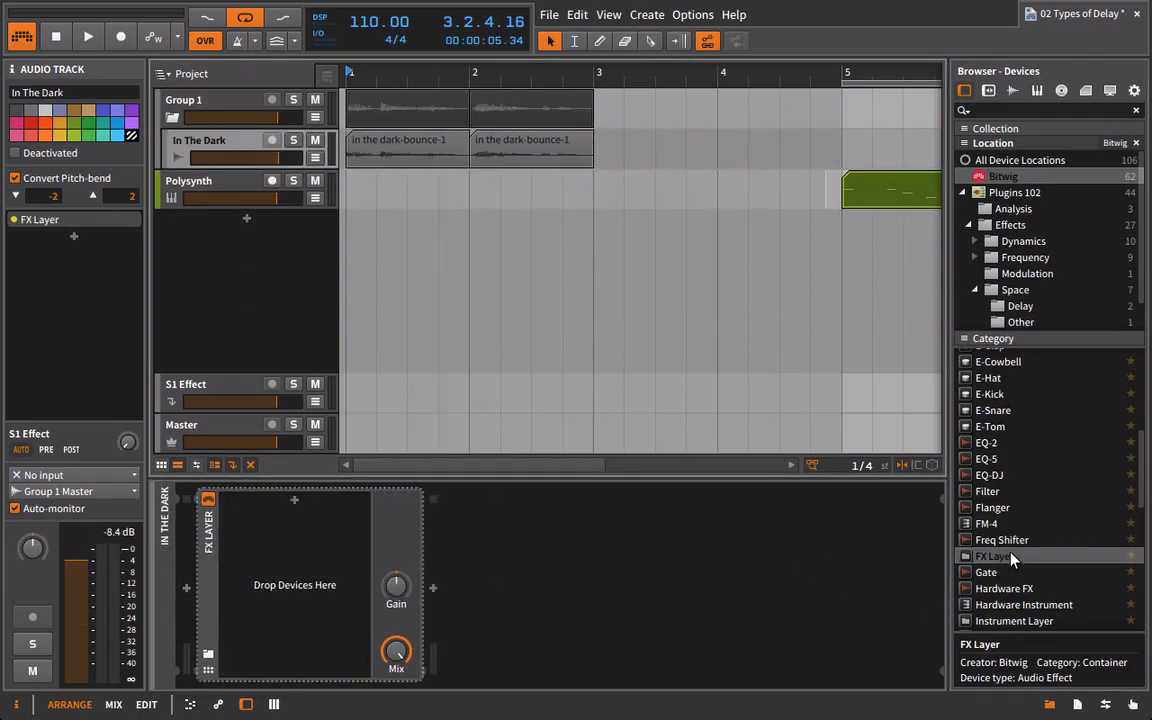
Give the FX Layer one empty layer for the dry signal and two further layers each holding a Delay-1.
scroll(1012, 558, "down", 8)
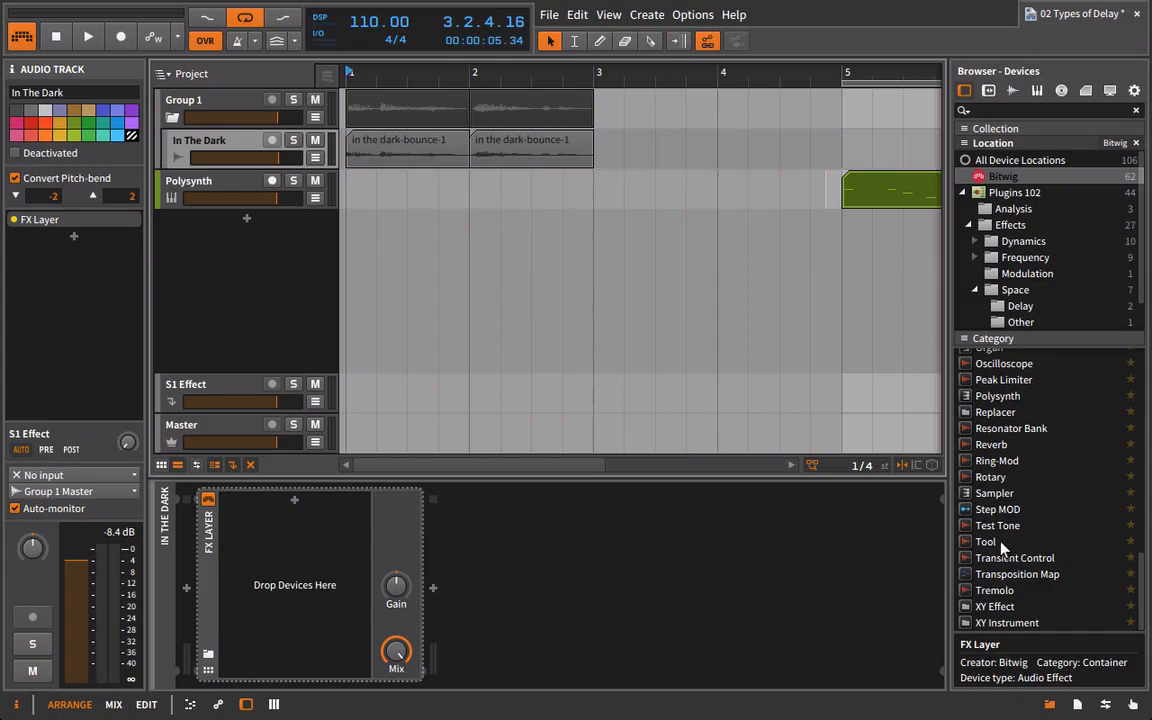
left_click(990, 543)
left_click_drag(988, 558, 422, 491)
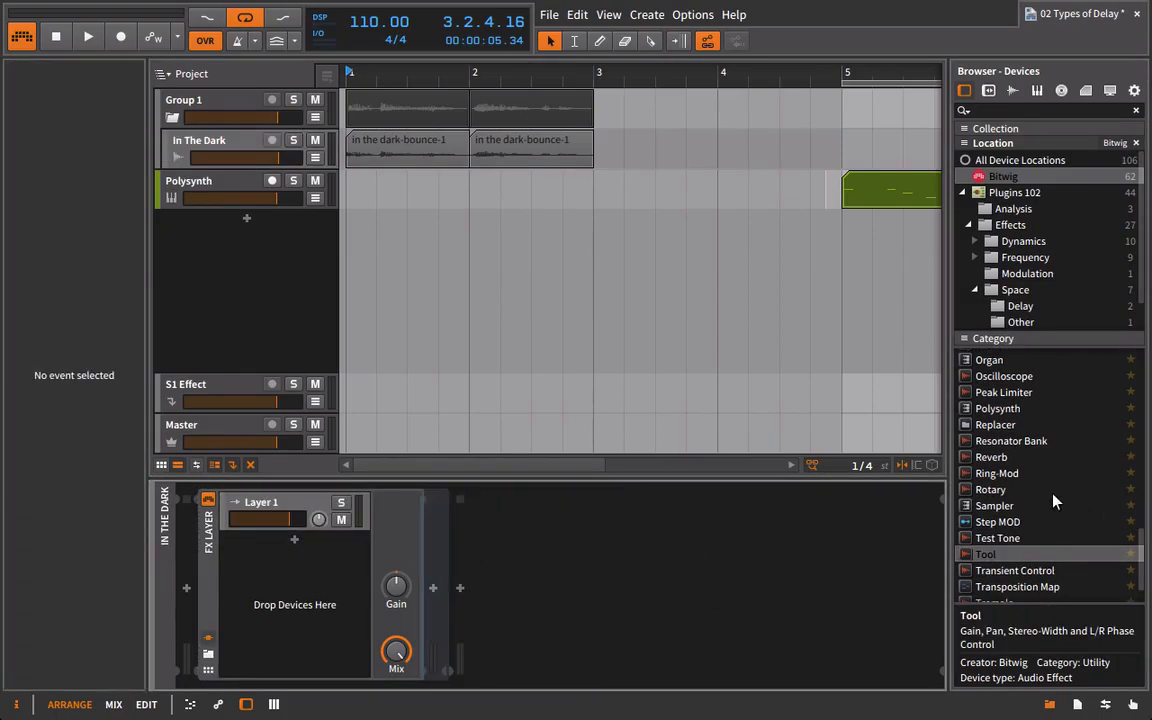
scroll(1055, 500, "up", 9)
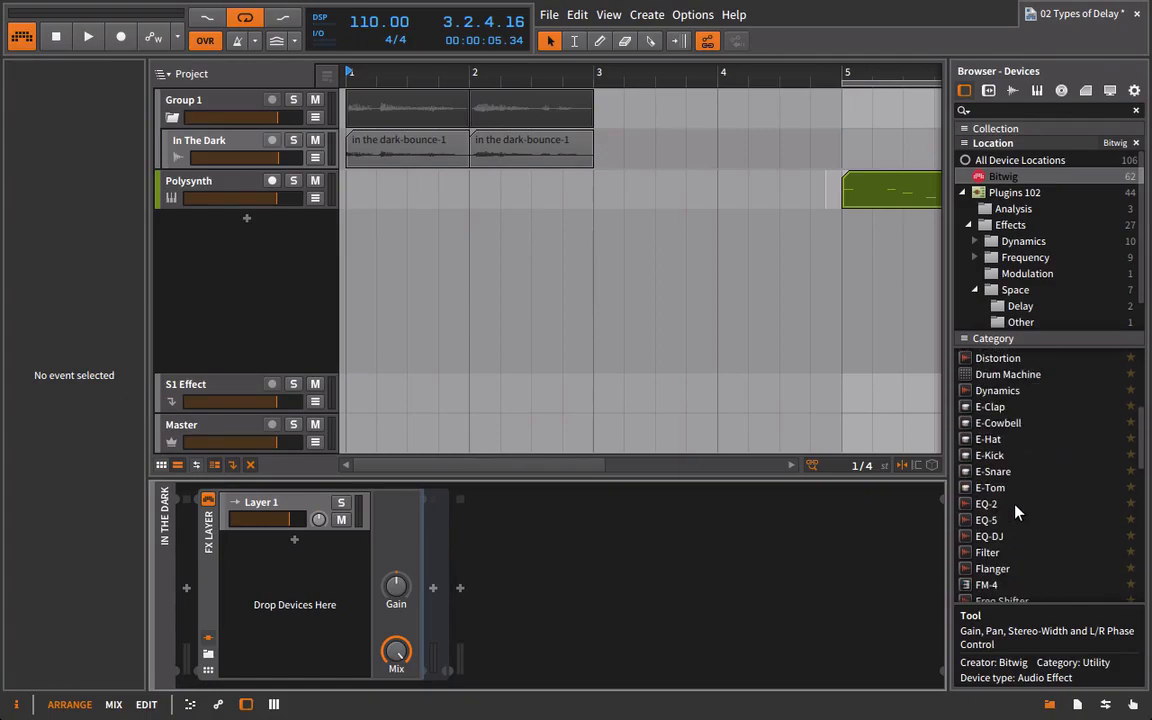
scroll(1005, 480, "up", 3)
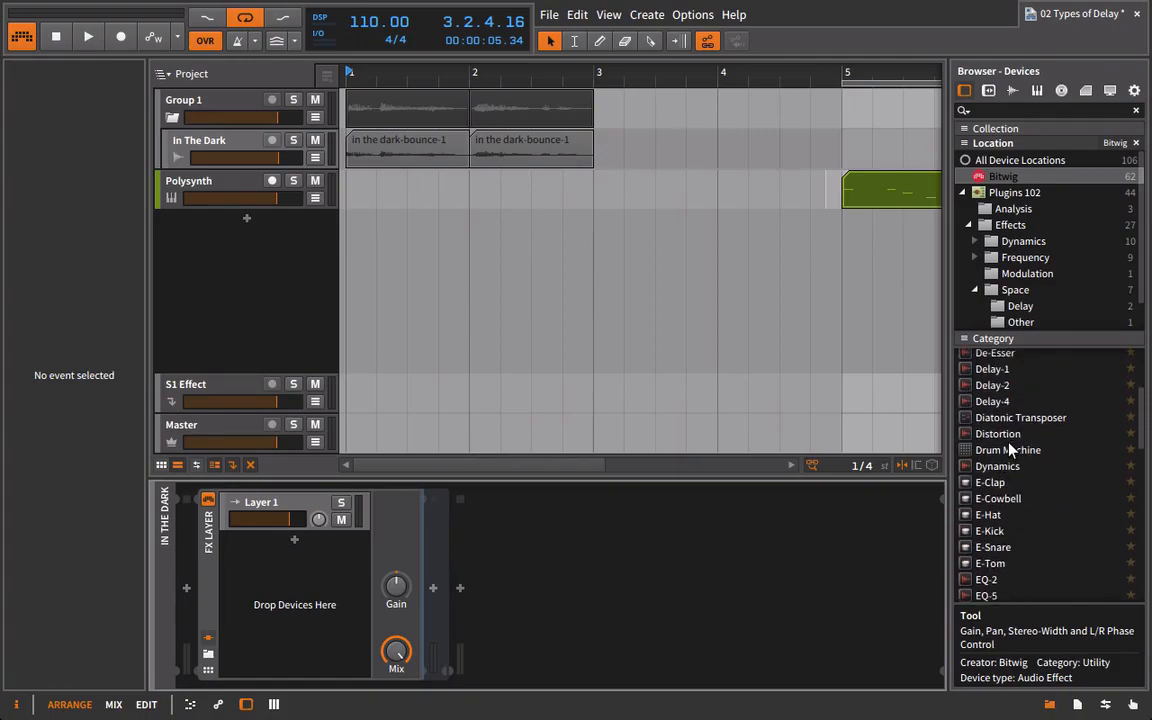
left_click_drag(985, 372, 350, 590)
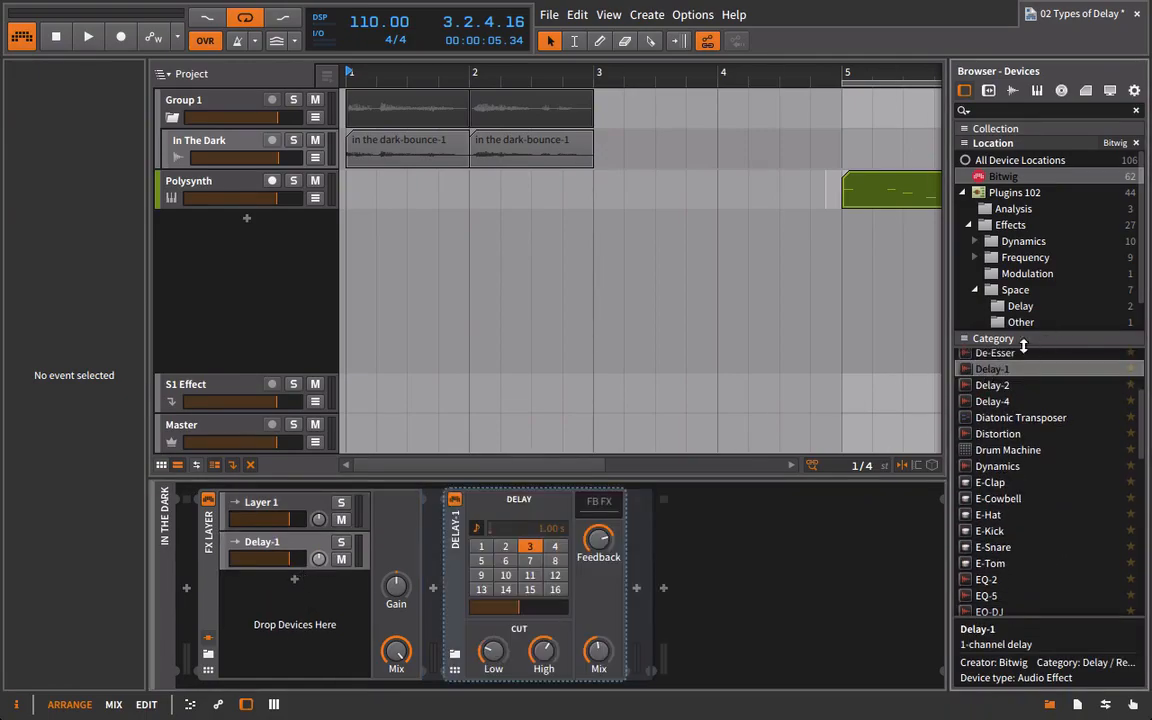
left_click_drag(985, 372, 253, 511)
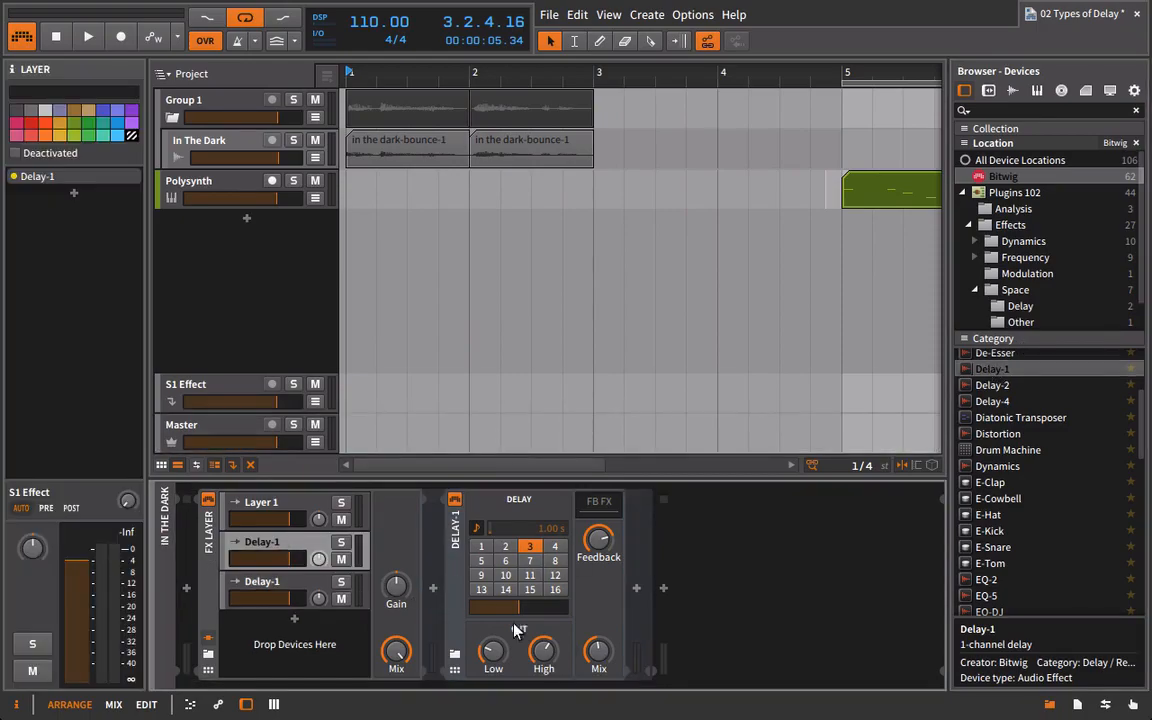
Set the second Delay-1 layer to delay time 8 with no feedback and a fully wet mix.
left_click(278, 580)
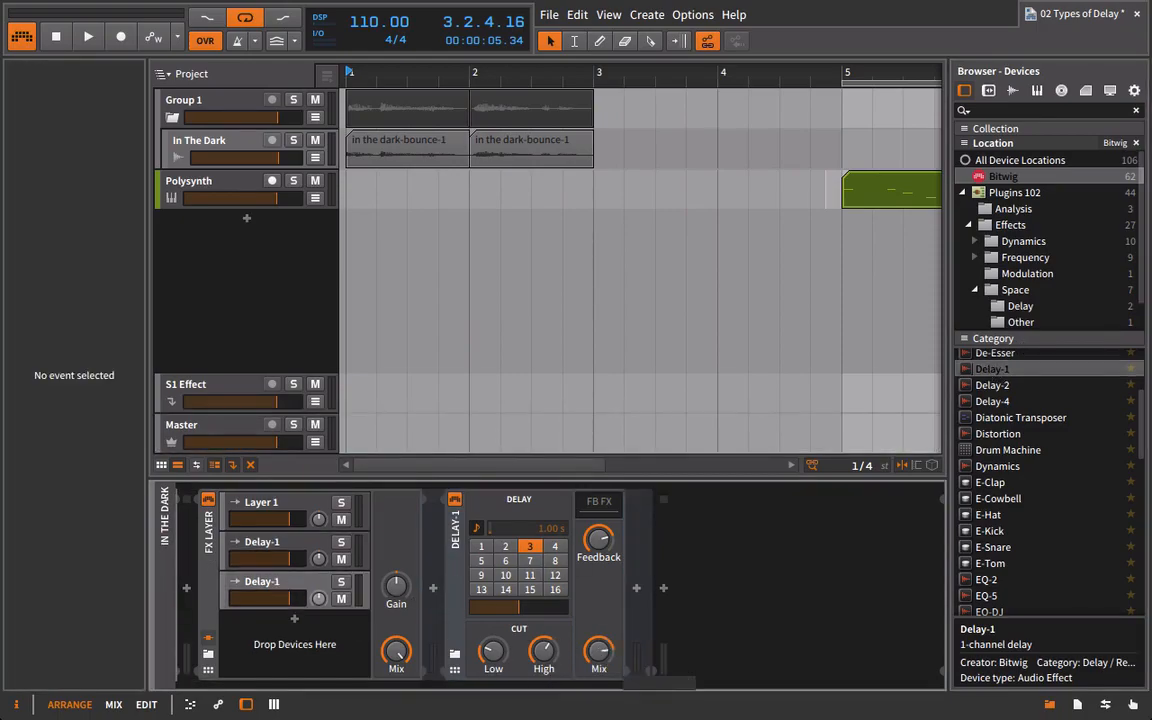
left_click(556, 560)
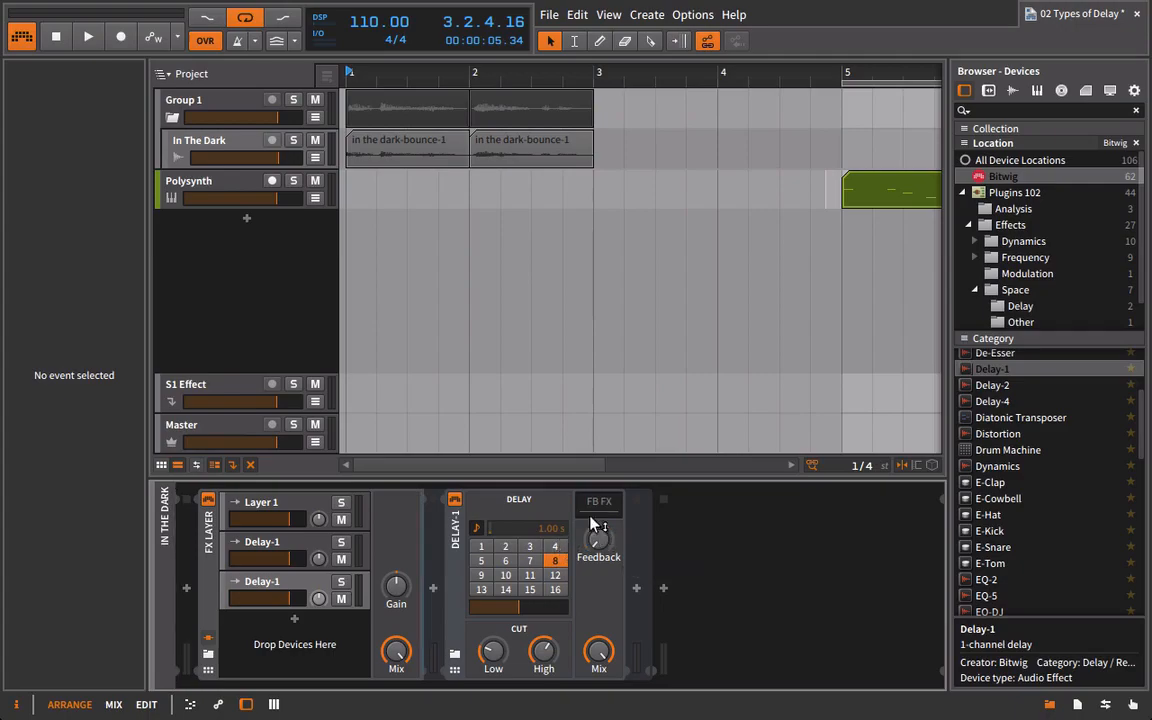
Delete the FX Layer with all its layers from the In The Dark track.
left_click(198, 538)
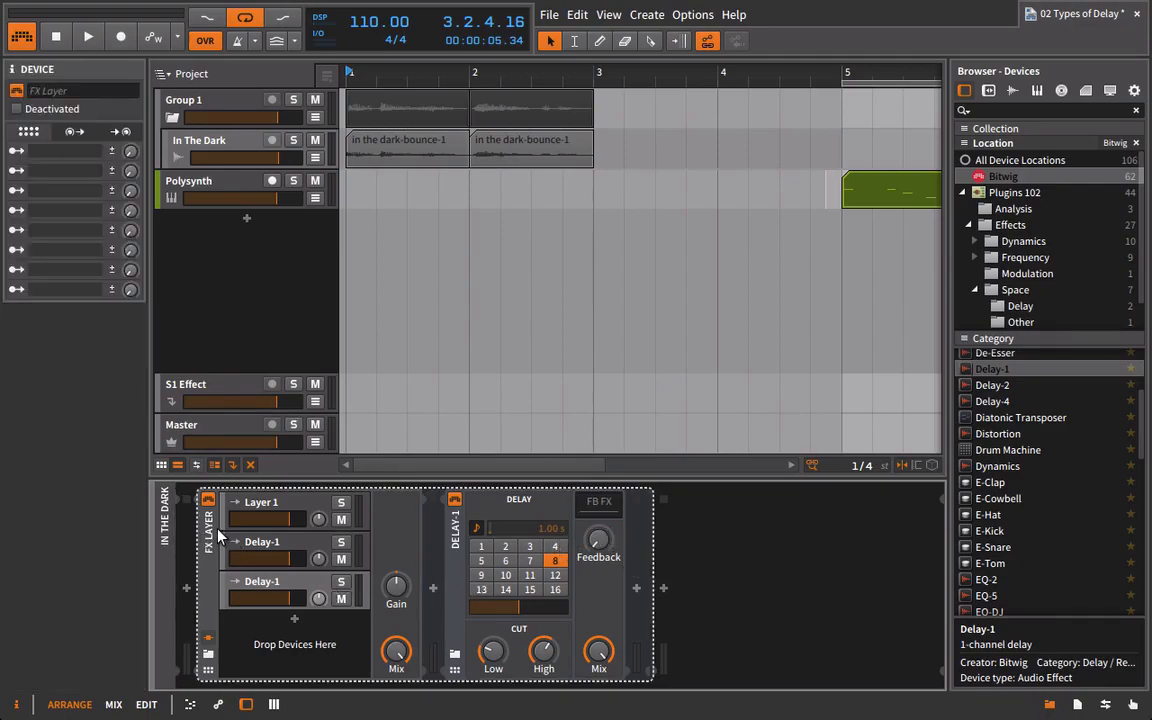
key("Delete")
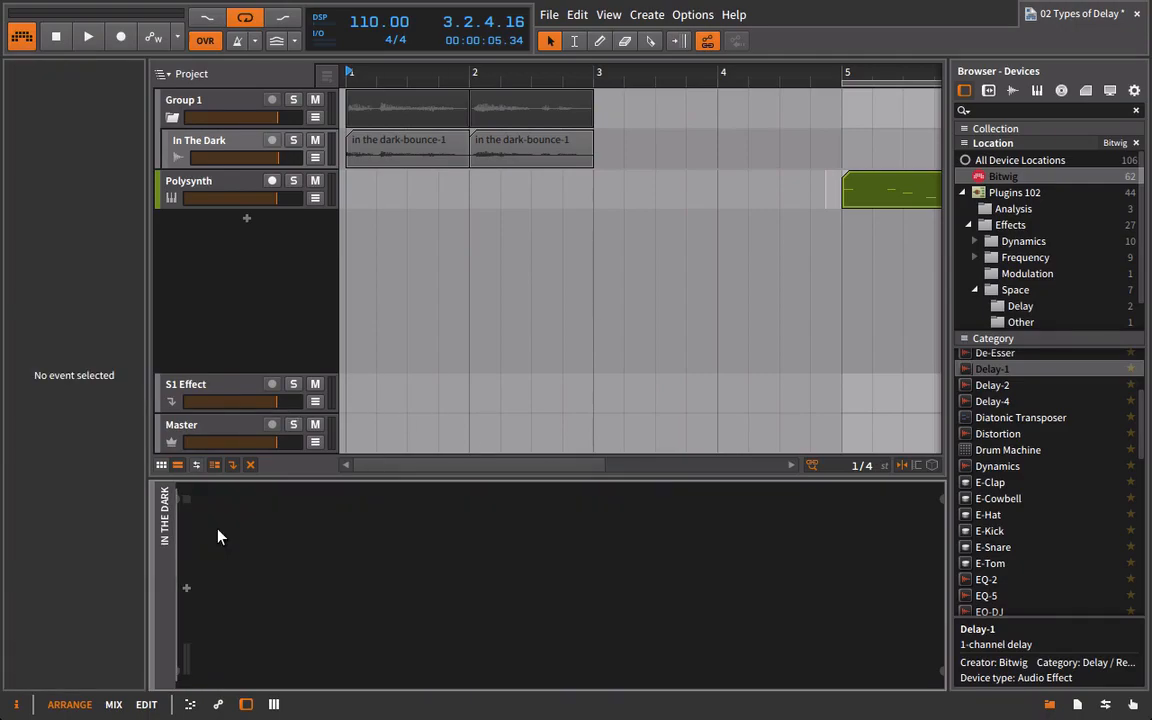
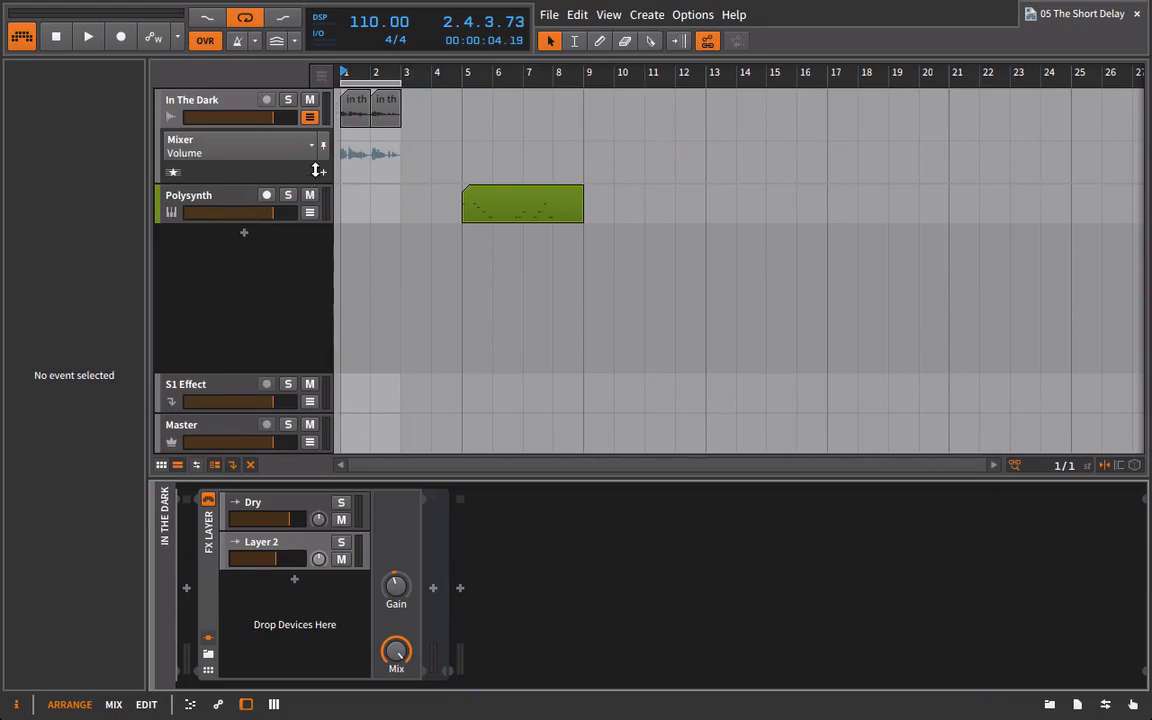
Play the loop, hide the In The Dark track's automation lanes and select Layer 2 of the FX Layer.
key("space")
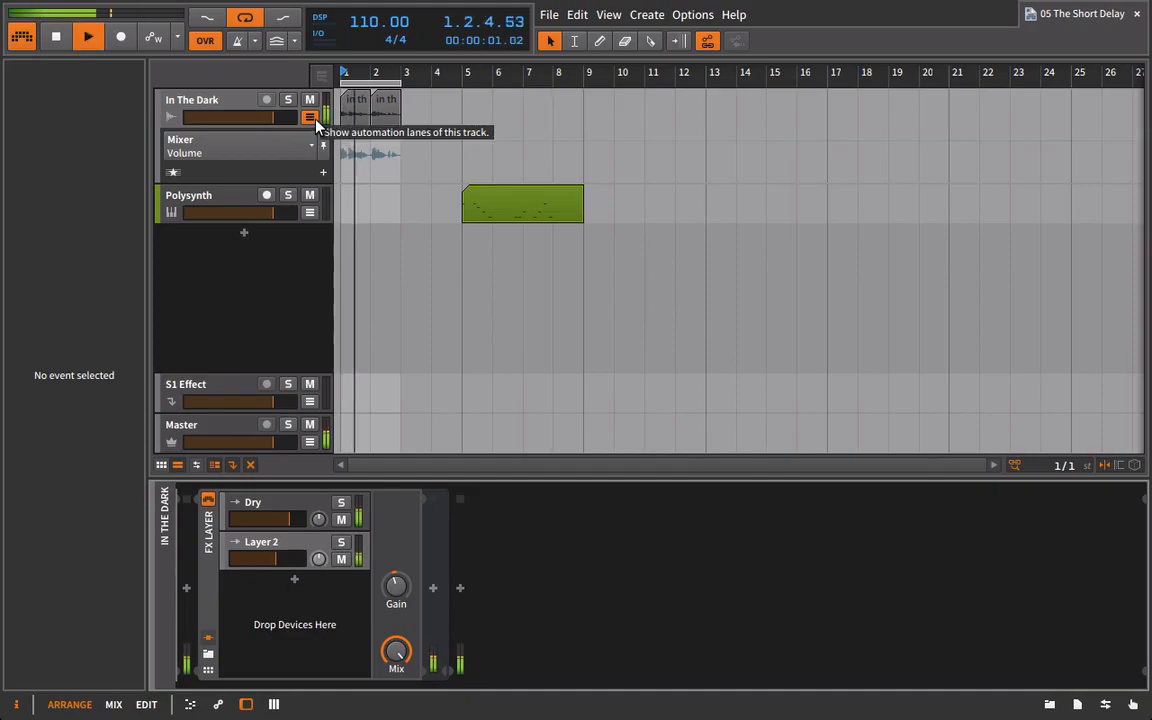
left_click(312, 118)
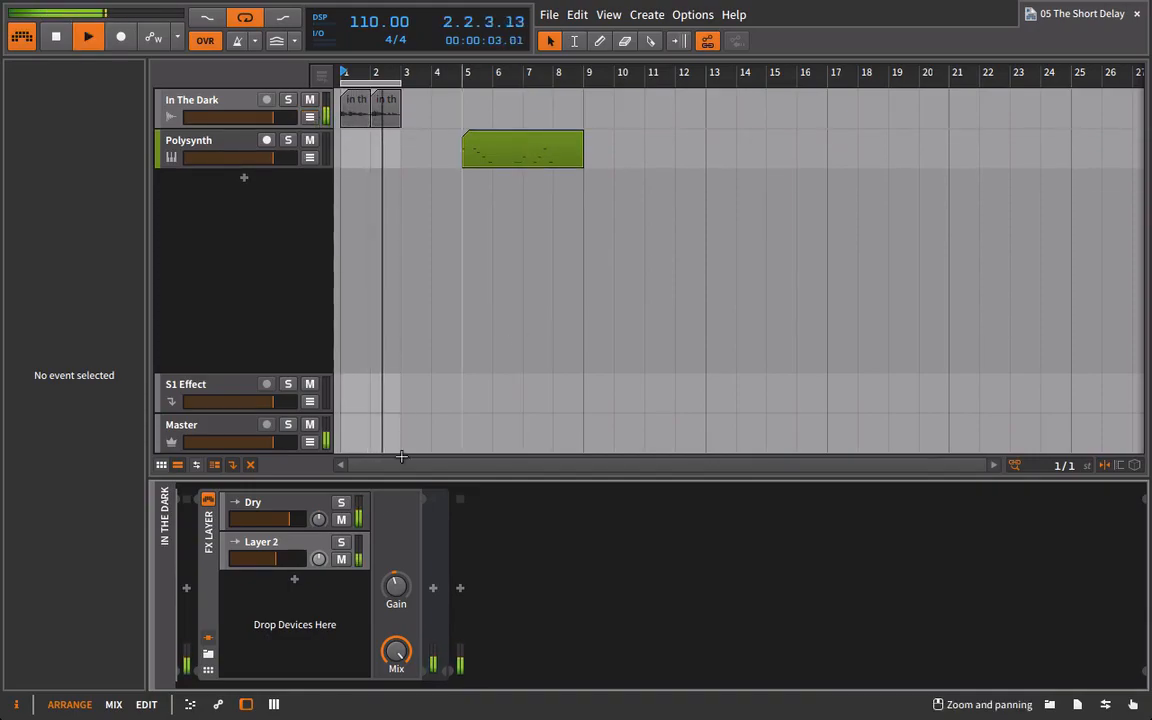
left_click(330, 560)
key("space")
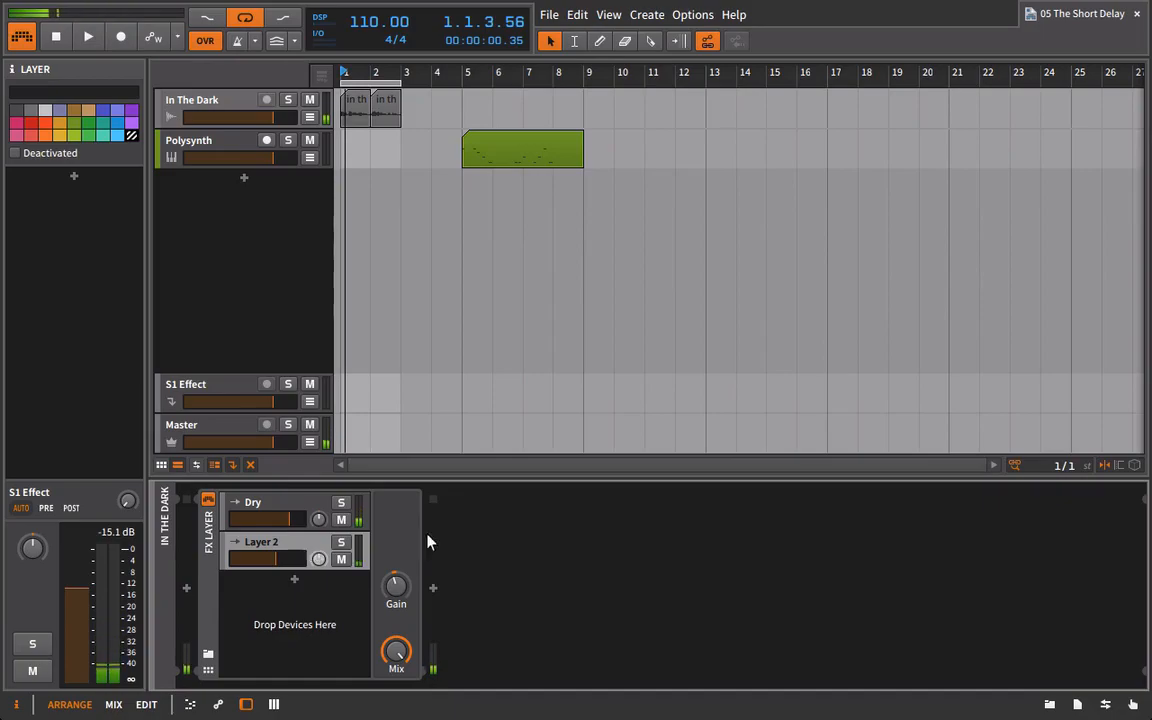
Add a Delay-2 from the Bitwig devices to Layer 2 of the FX Layer.
left_click(1049, 704)
left_click_drag(1002, 546, 1053, 540)
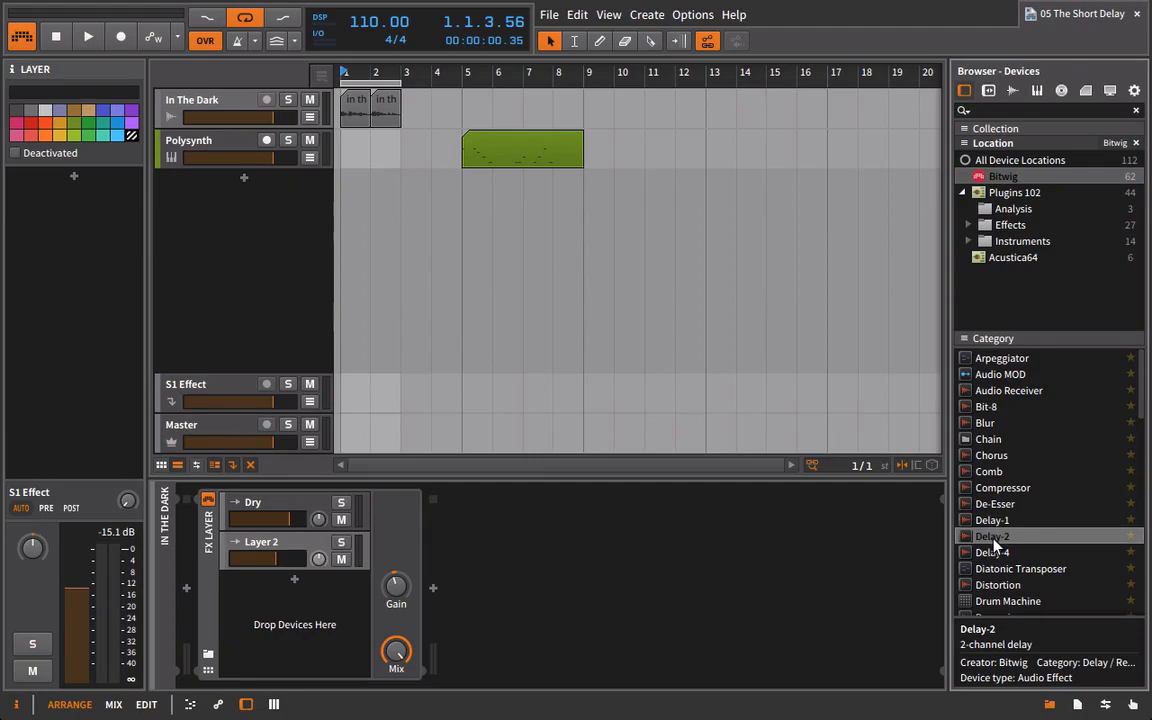
left_click_drag(994, 542, 357, 545)
Set the input of both the left and right Delay-2 channels to Mono.
left_click(504, 527)
left_click(506, 573)
left_click(500, 527)
left_click(494, 558)
left_click(600, 527)
left_click(603, 554)
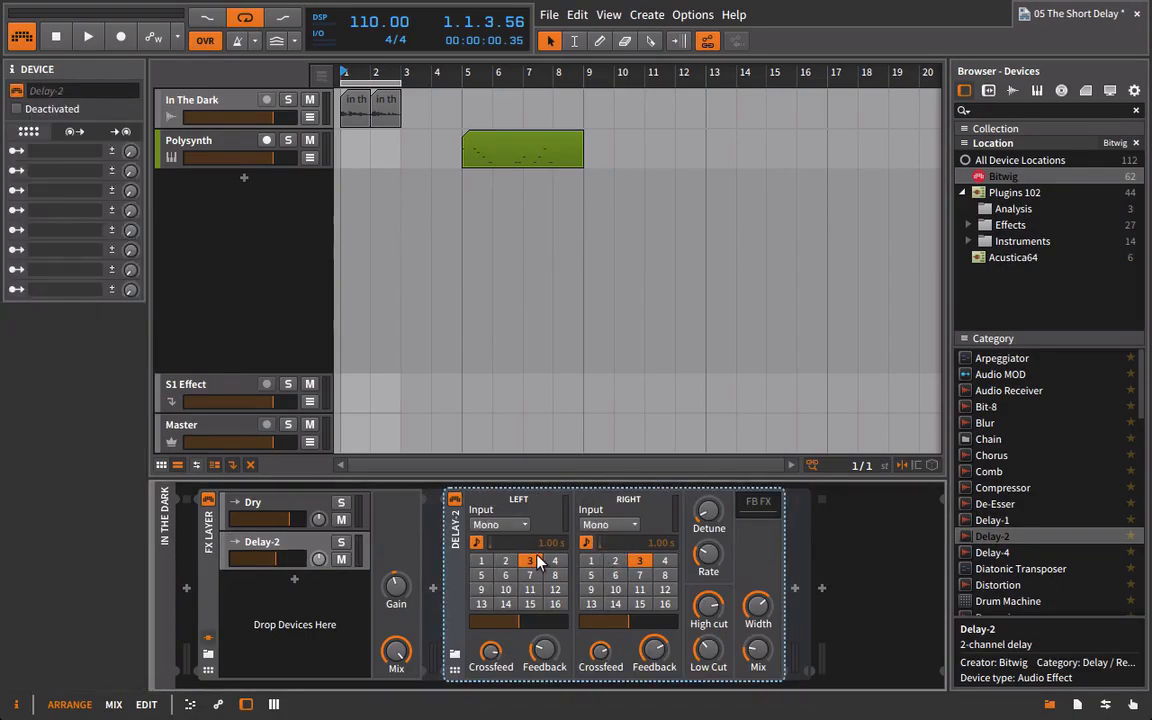
Switch both Delay-2 channels to unsynced 10 ms times and remove all crossfeed and feedback.
left_click(478, 545)
left_click(586, 543)
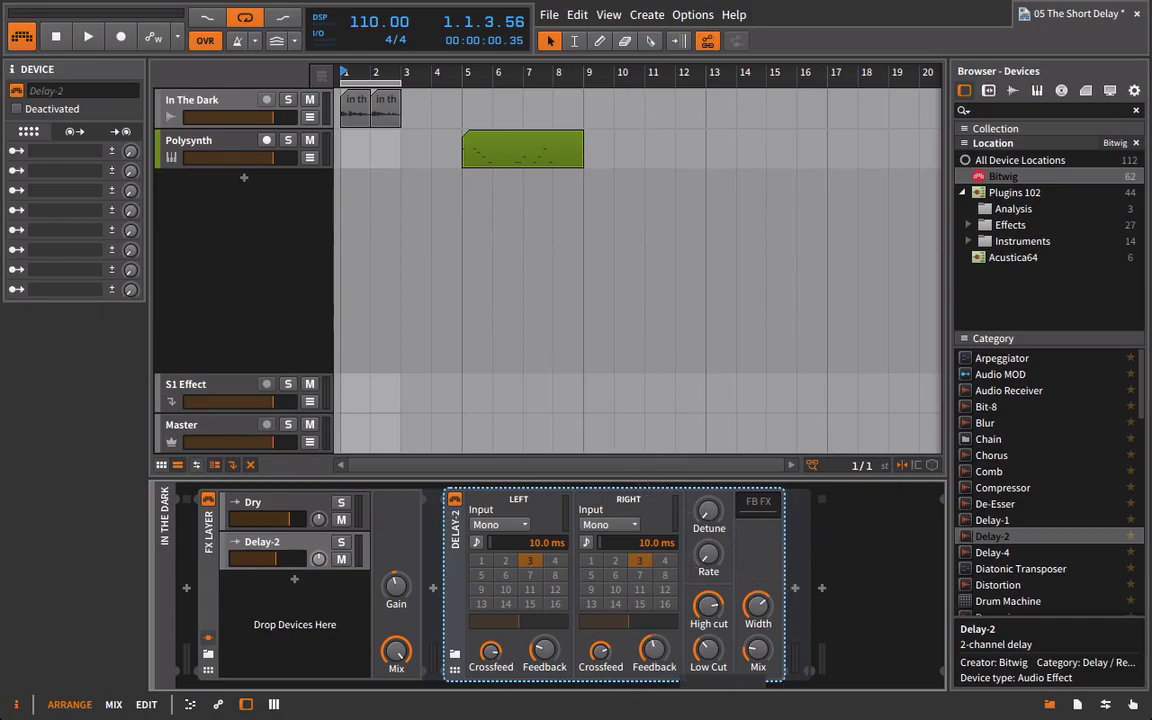
left_click_drag(600, 651, 544, 680)
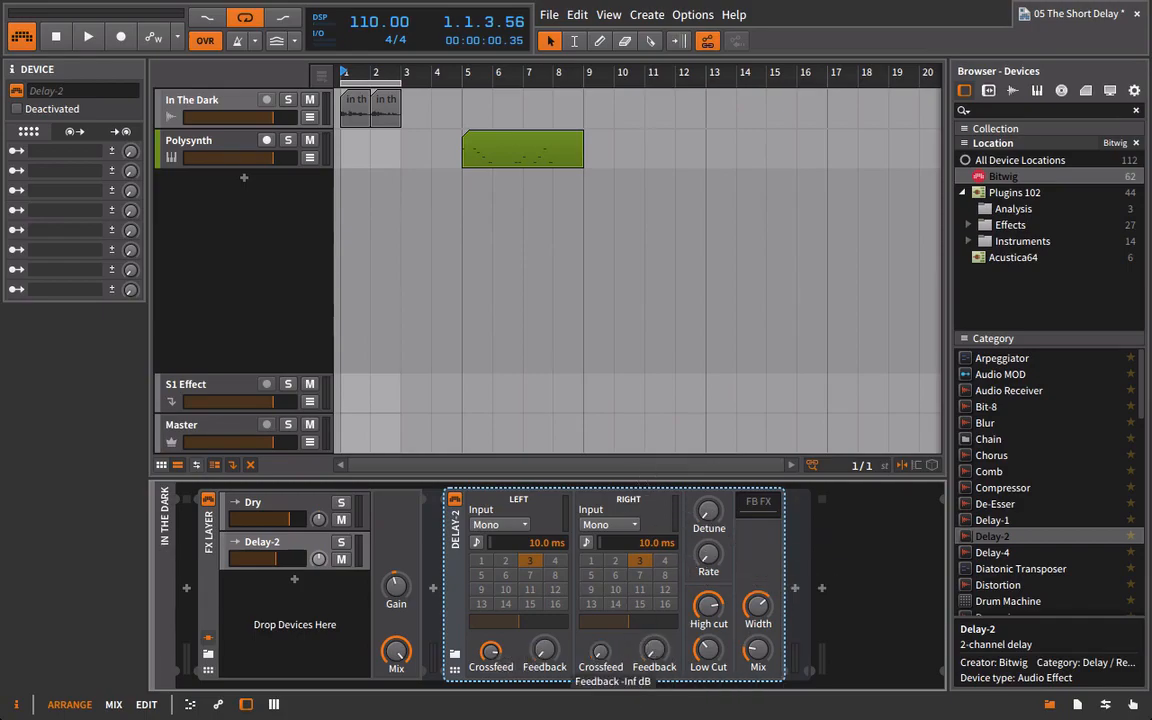
left_click_drag(490, 651, 492, 660)
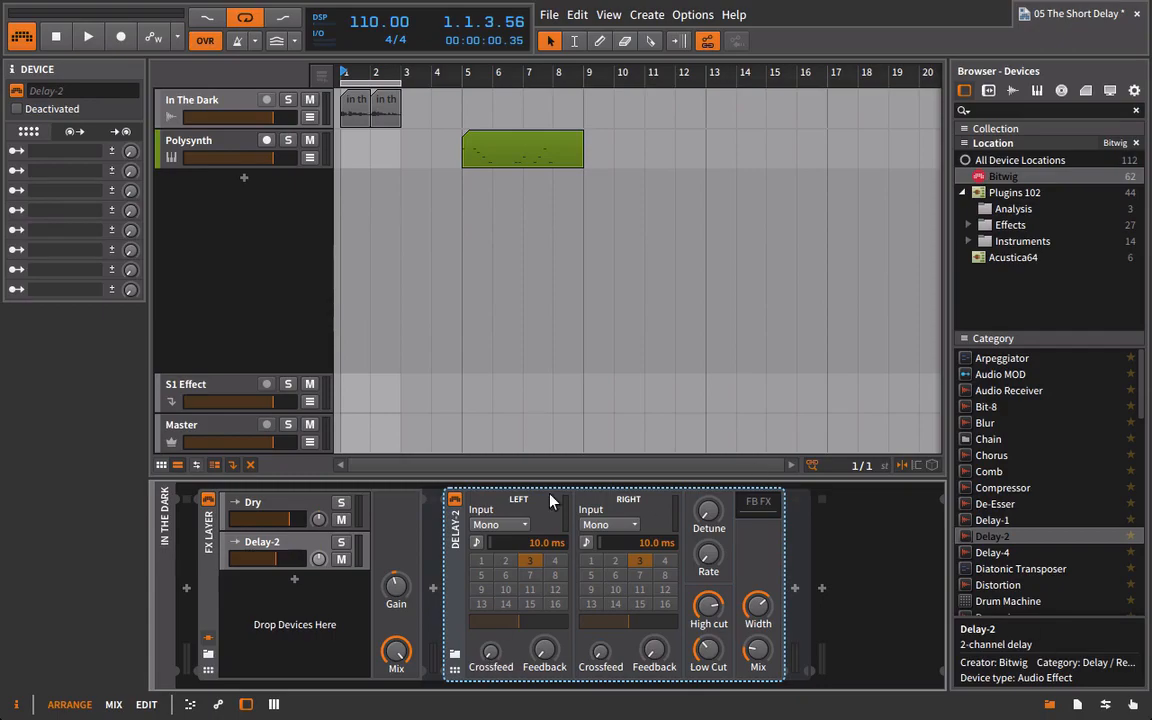
Open Delay-2's low and high cut filters fully, reduce its width to minimum and set the mix fully wet.
left_click_drag(699, 660, 700, 685)
left_click_drag(766, 602, 766, 640)
double_click(773, 664)
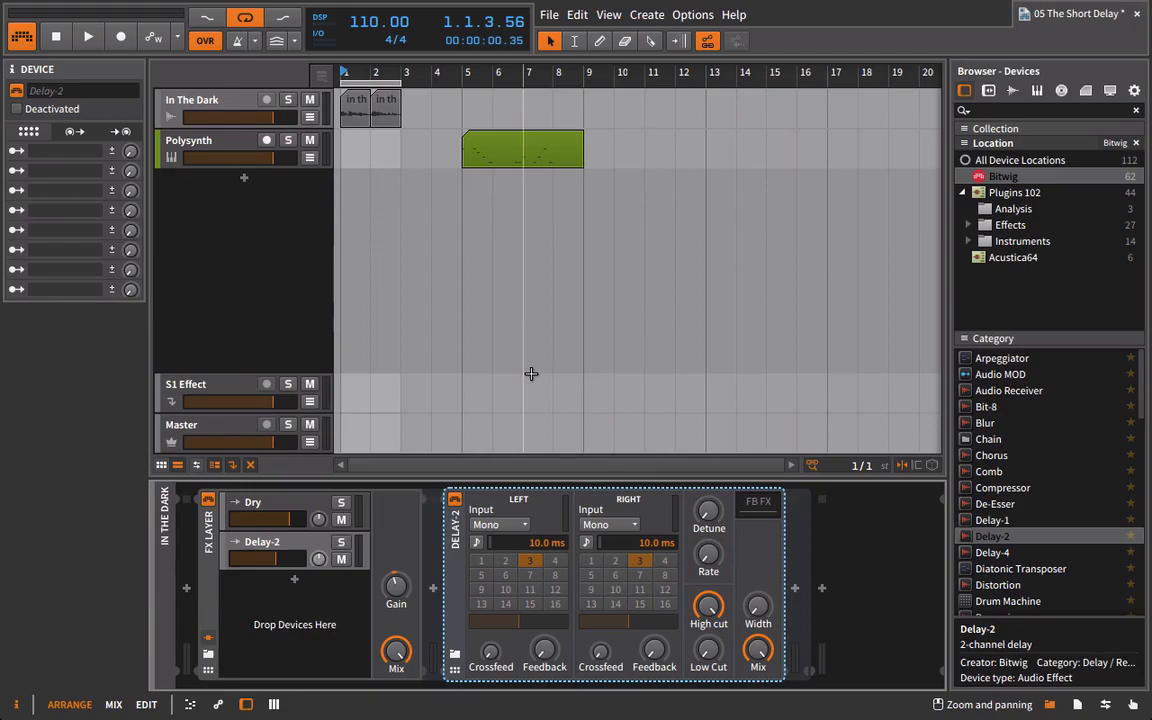
Play the vocal loop and compare it with the FX Layer bypassed and active.
key("space")
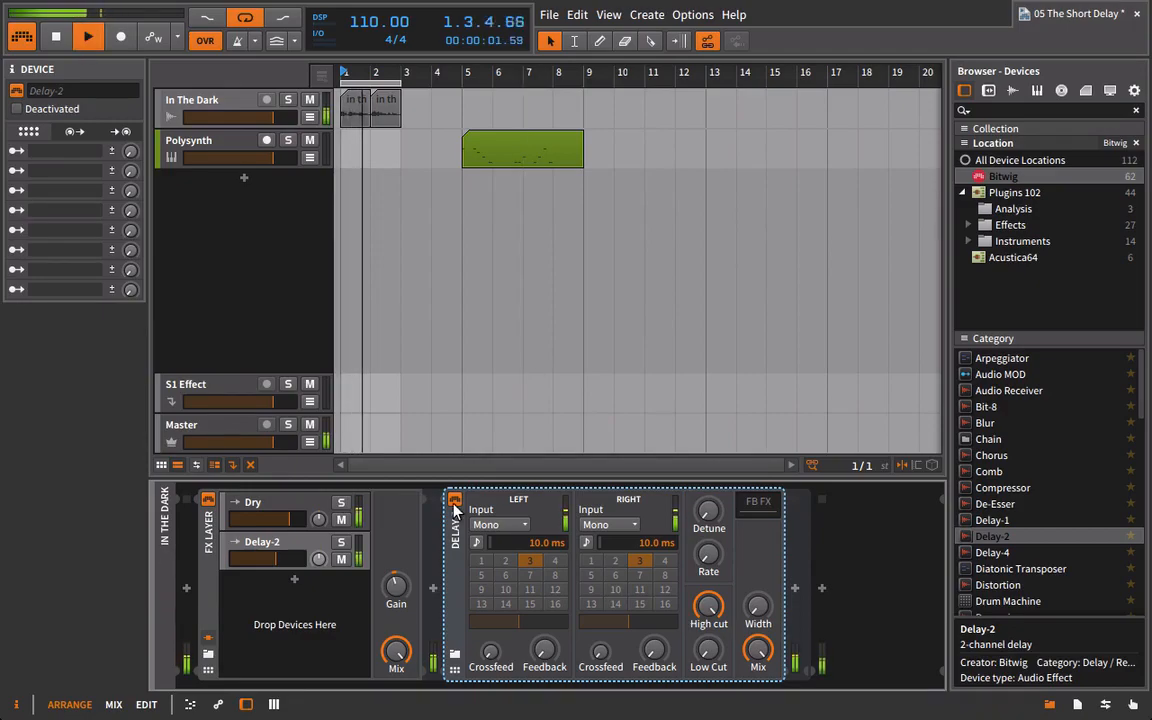
left_click(208, 501)
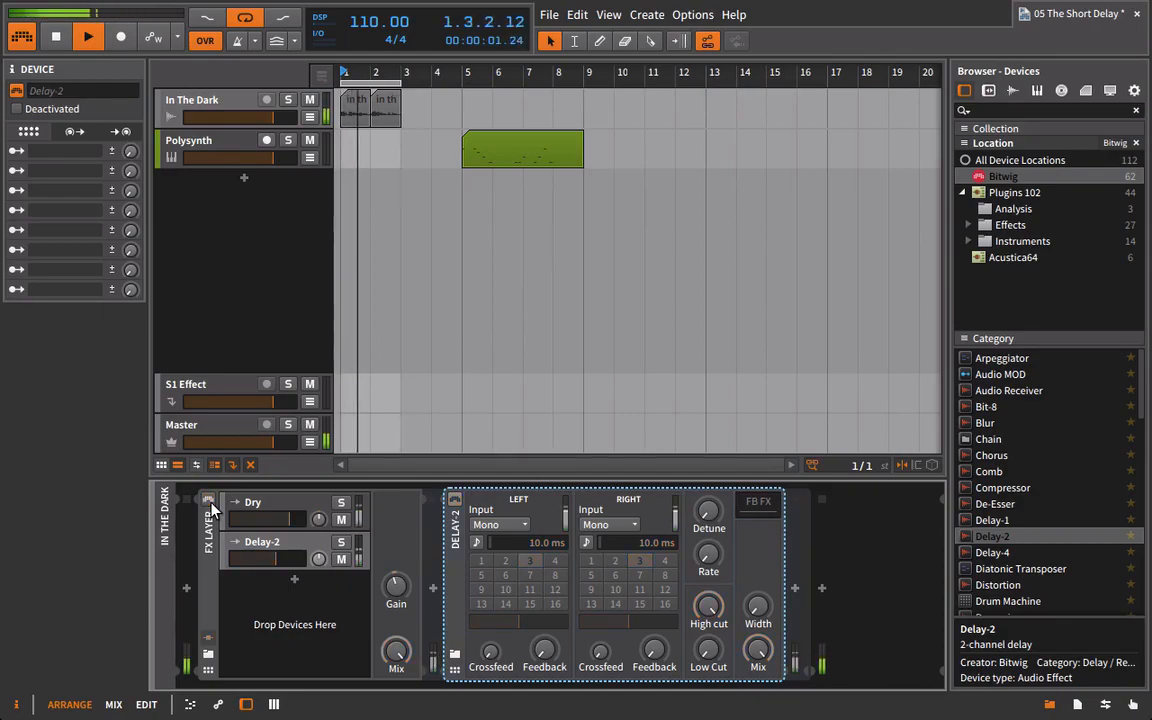
left_click(209, 501)
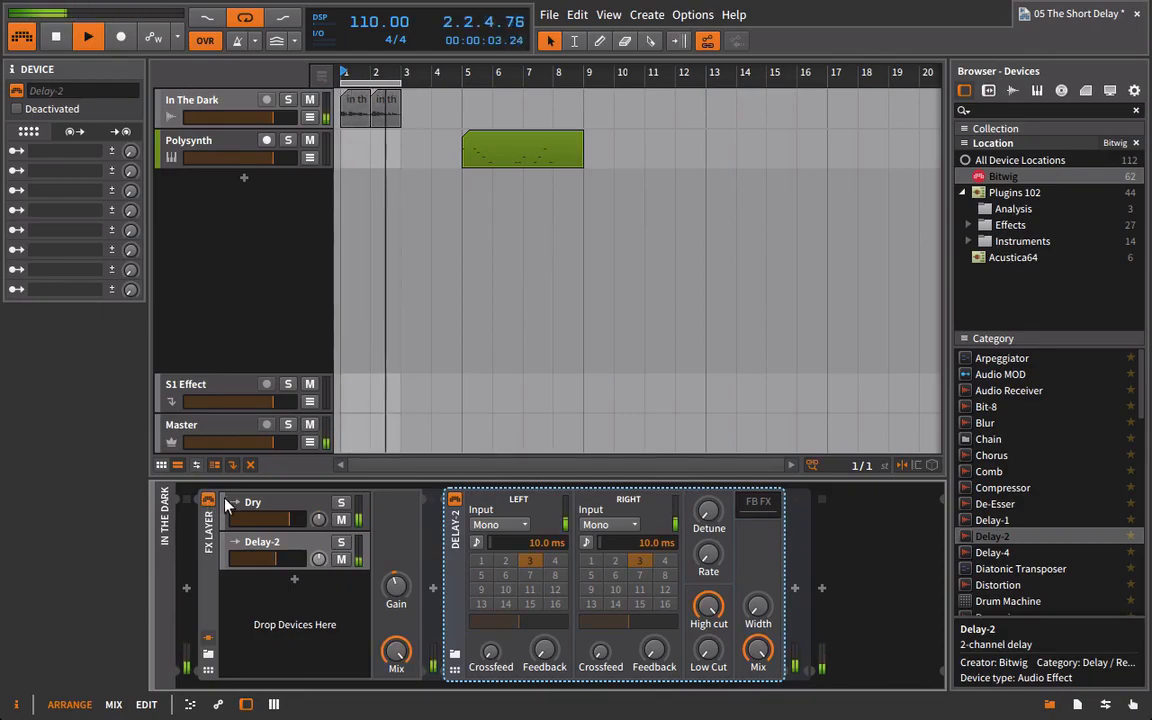
key("space")
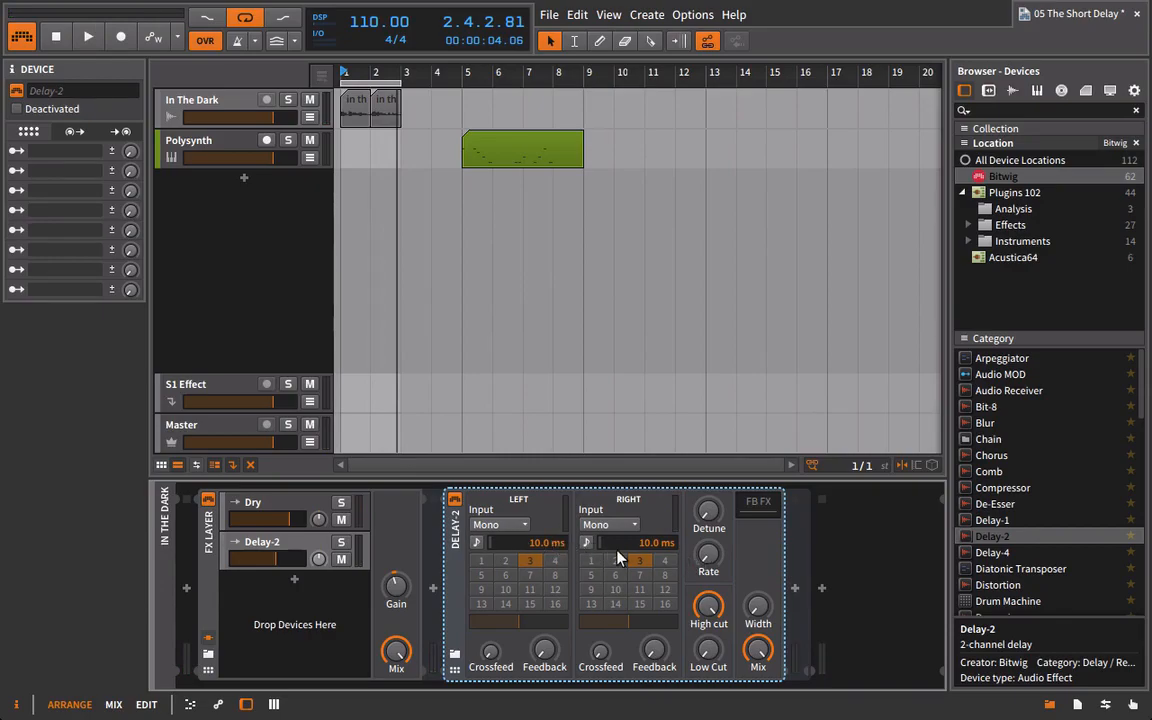
Set Delay-2's right channel to 15.4 ms and raise its width close to maximum during playback.
mouse_move(757, 607)
key("space")
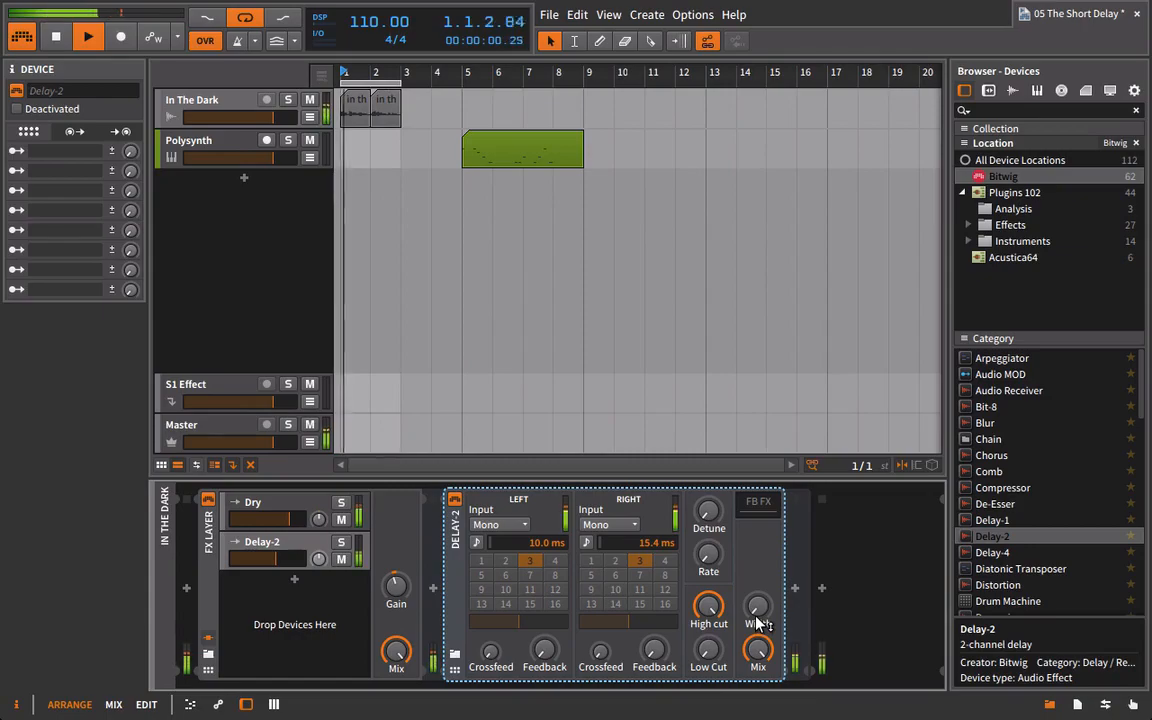
left_click_drag(758, 605, 758, 462)
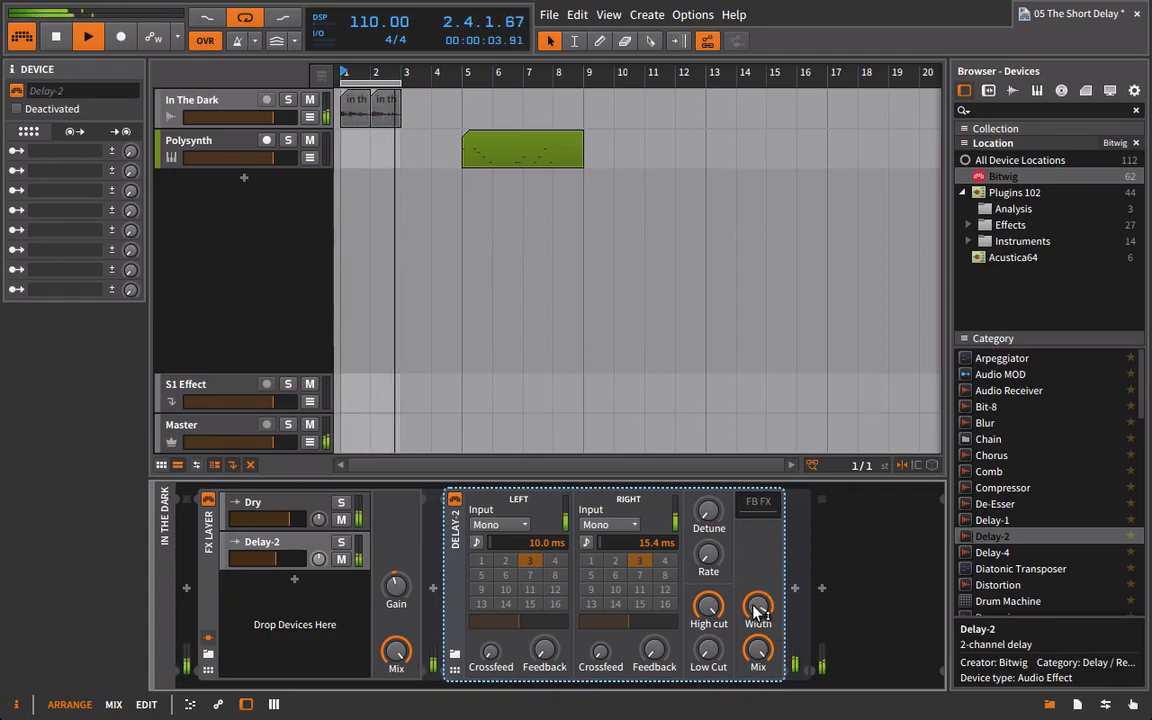
Raise the Delay-2 layer's volume to the Dry layer's level and compare the loop with the FX Layer bypassed and active.
left_click_drag(277, 566, 291, 566)
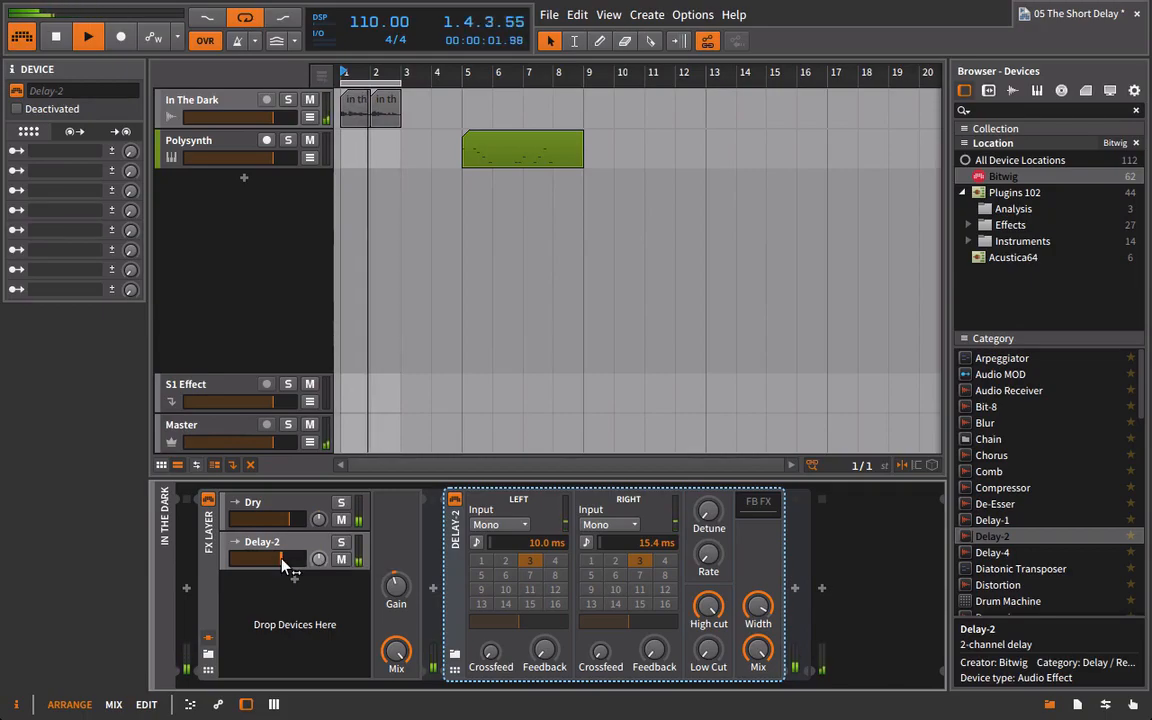
left_click(210, 502)
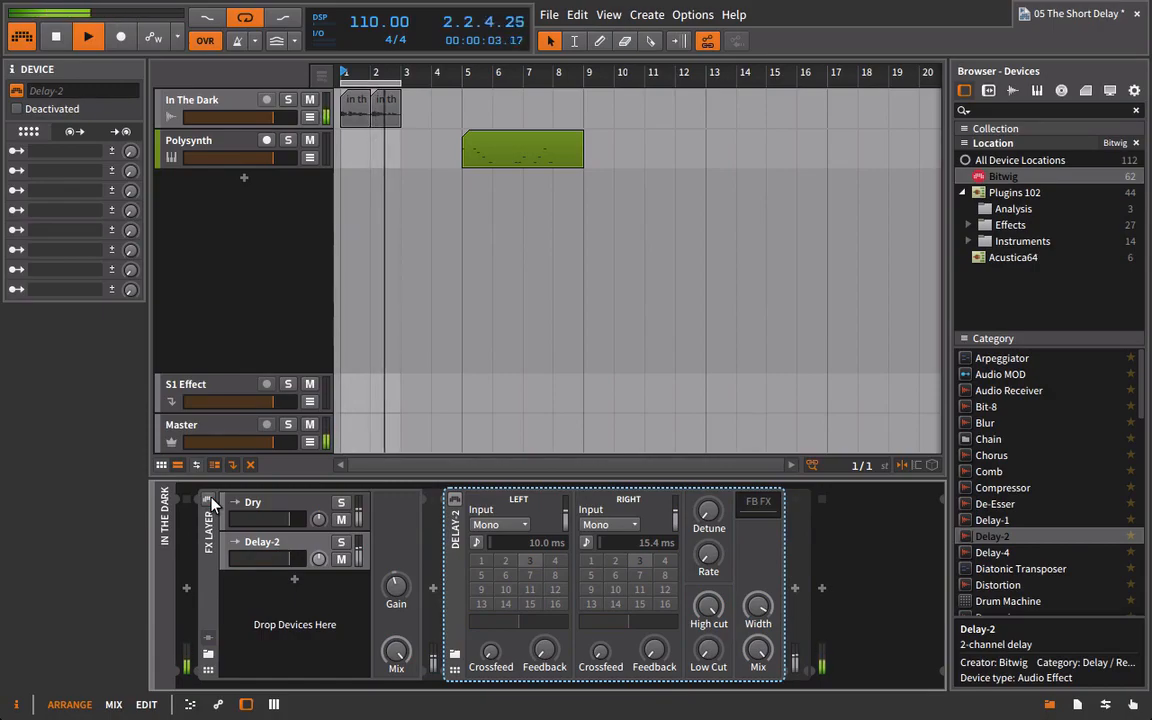
left_click(210, 502)
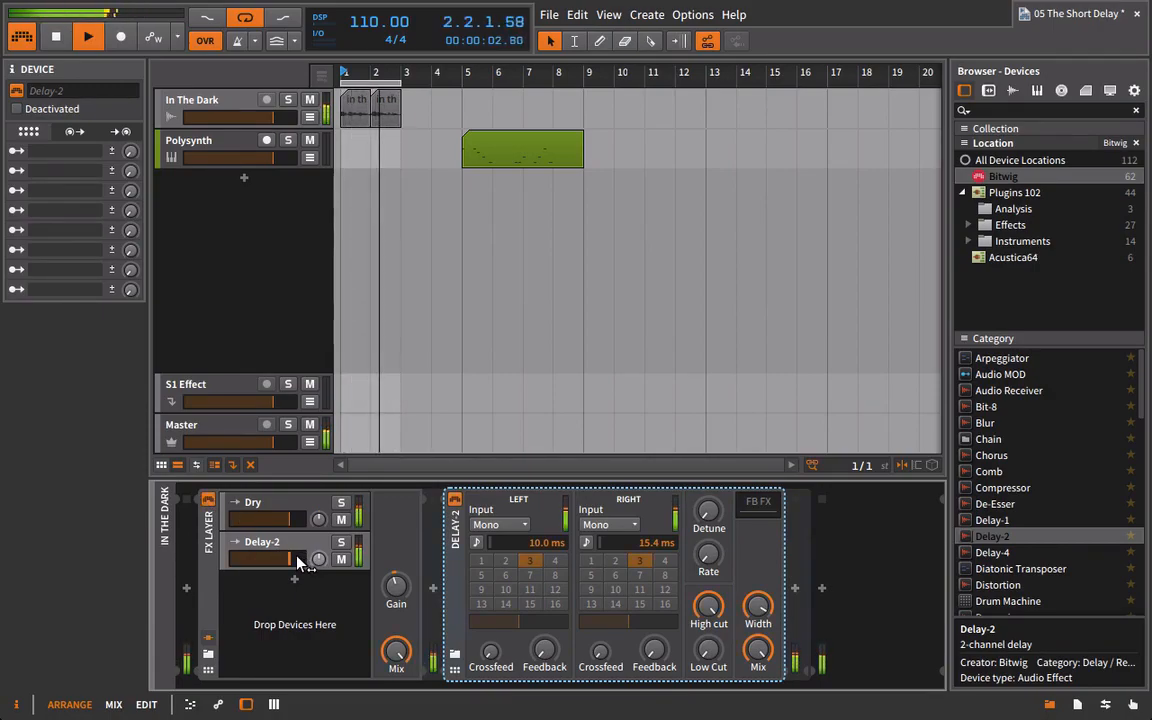
key("space")
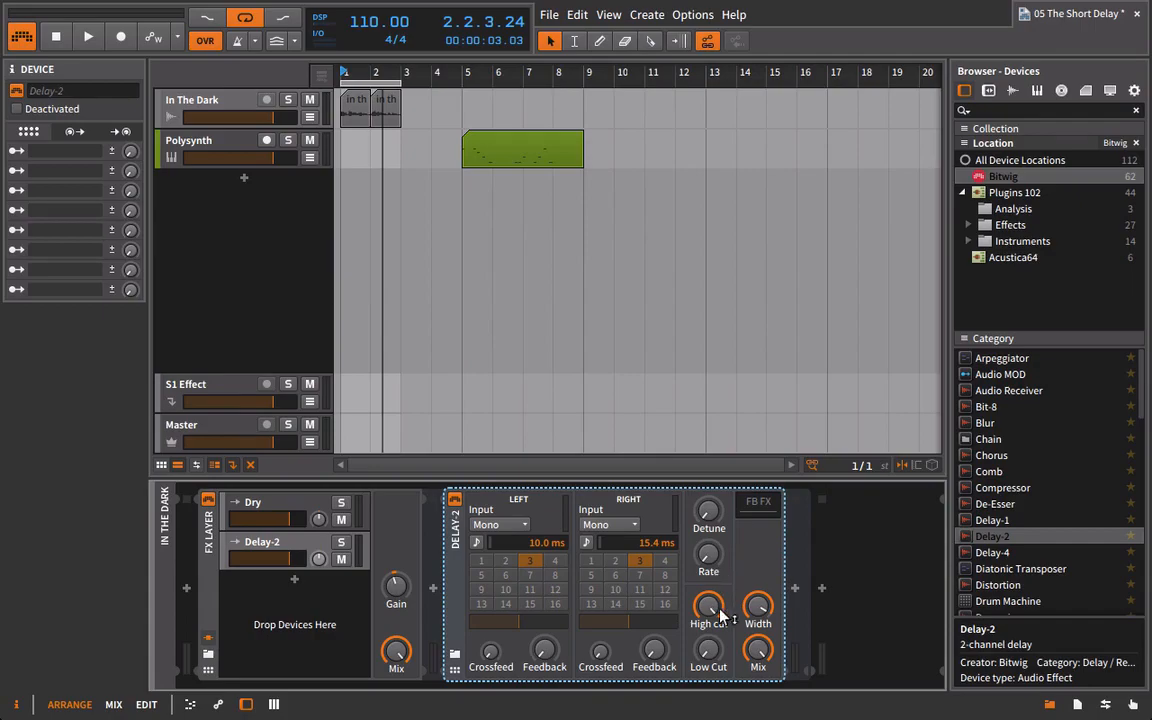
Try raising Delay-2's low cut and lowering the Delay-2 layer's volume during playback.
scroll(968, 578, "down", 3)
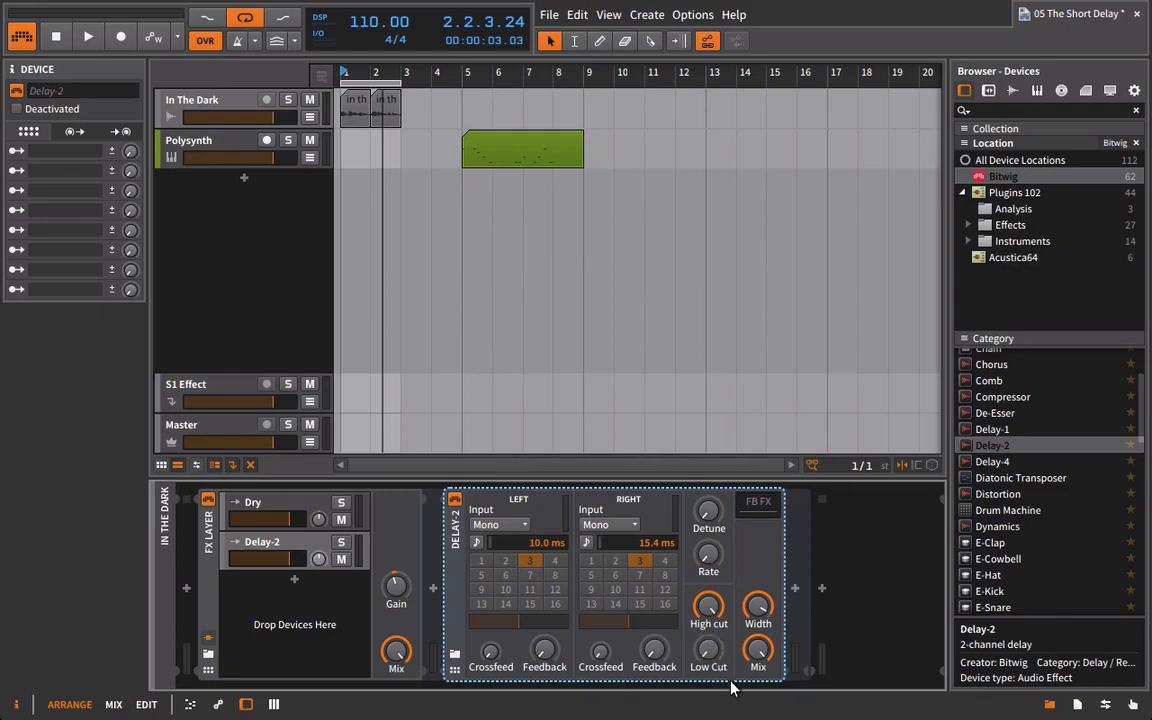
key("space")
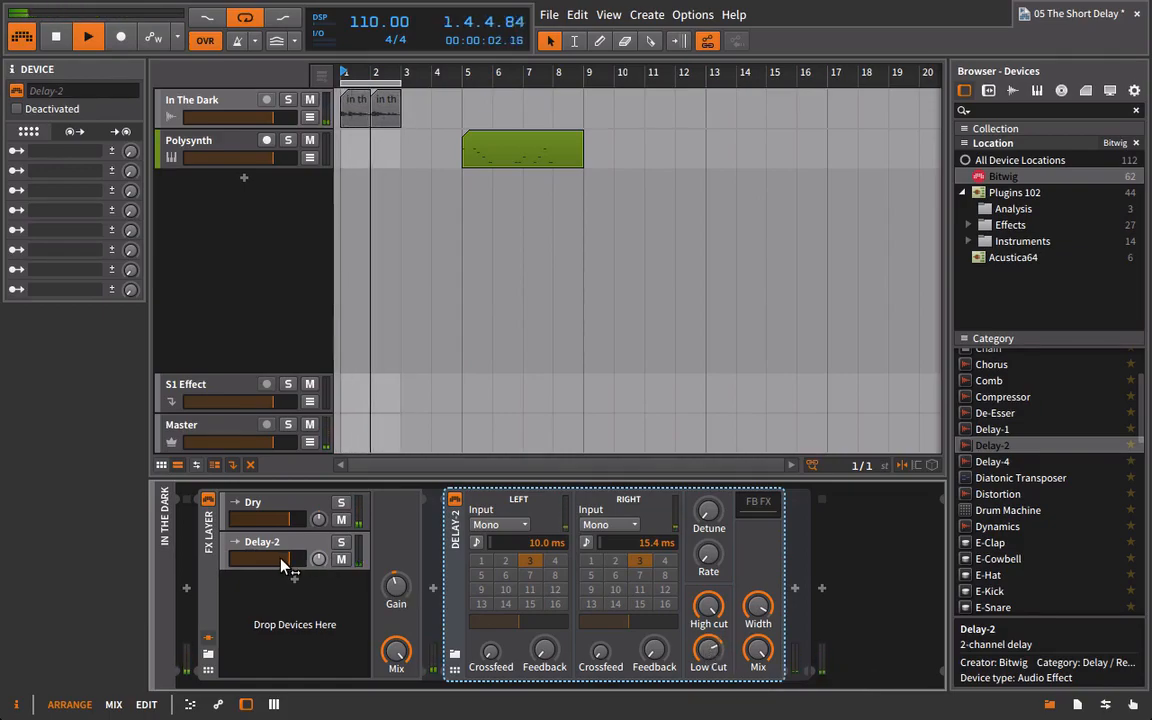
left_click_drag(282, 566, 256, 563)
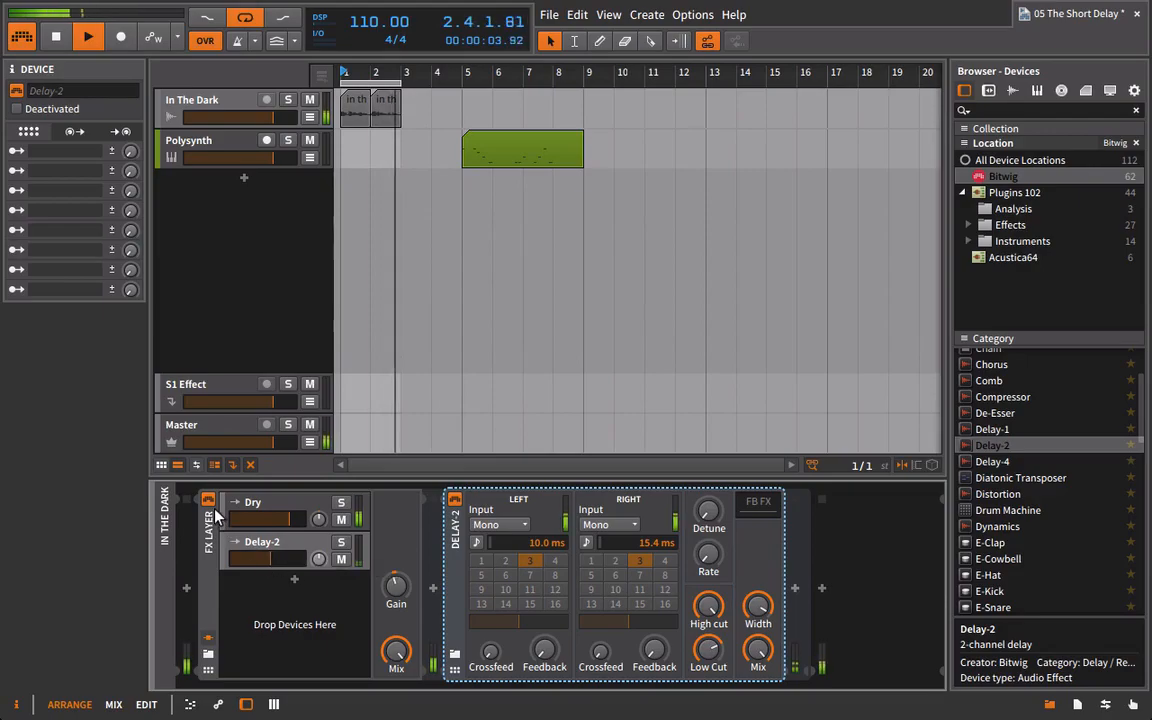
Return Delay-2's low cut to minimum and keep its high cut fully open while auditioning the loop.
left_click_drag(710, 652, 710, 685)
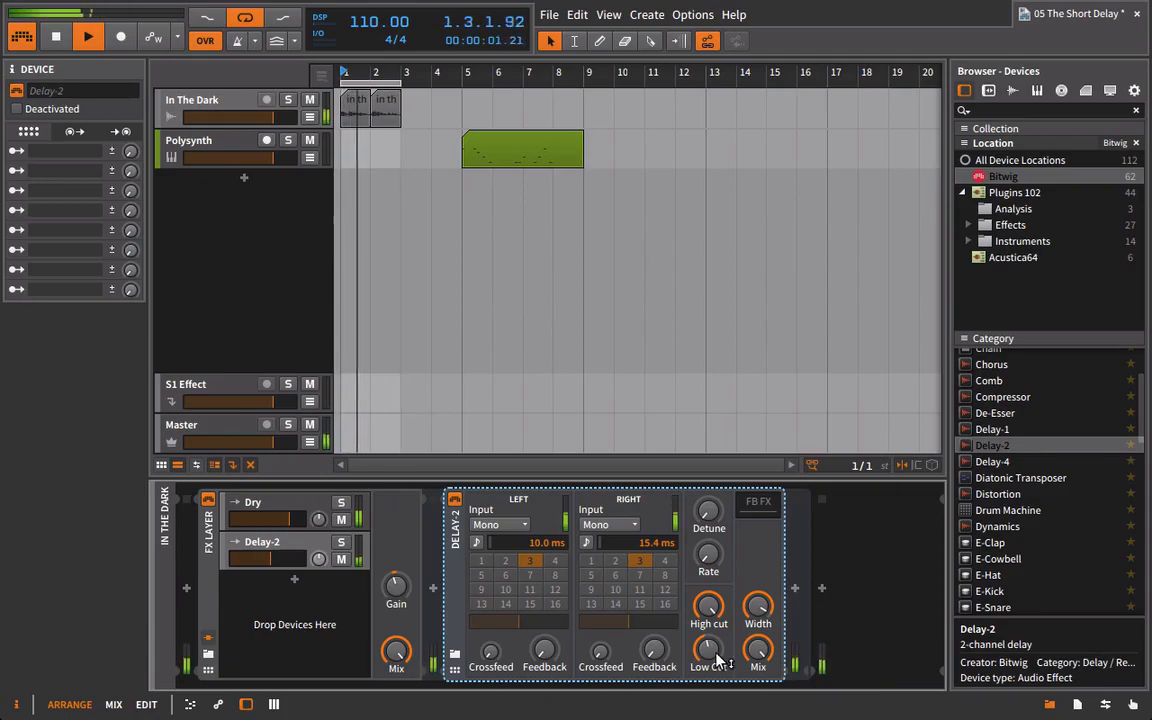
key("space")
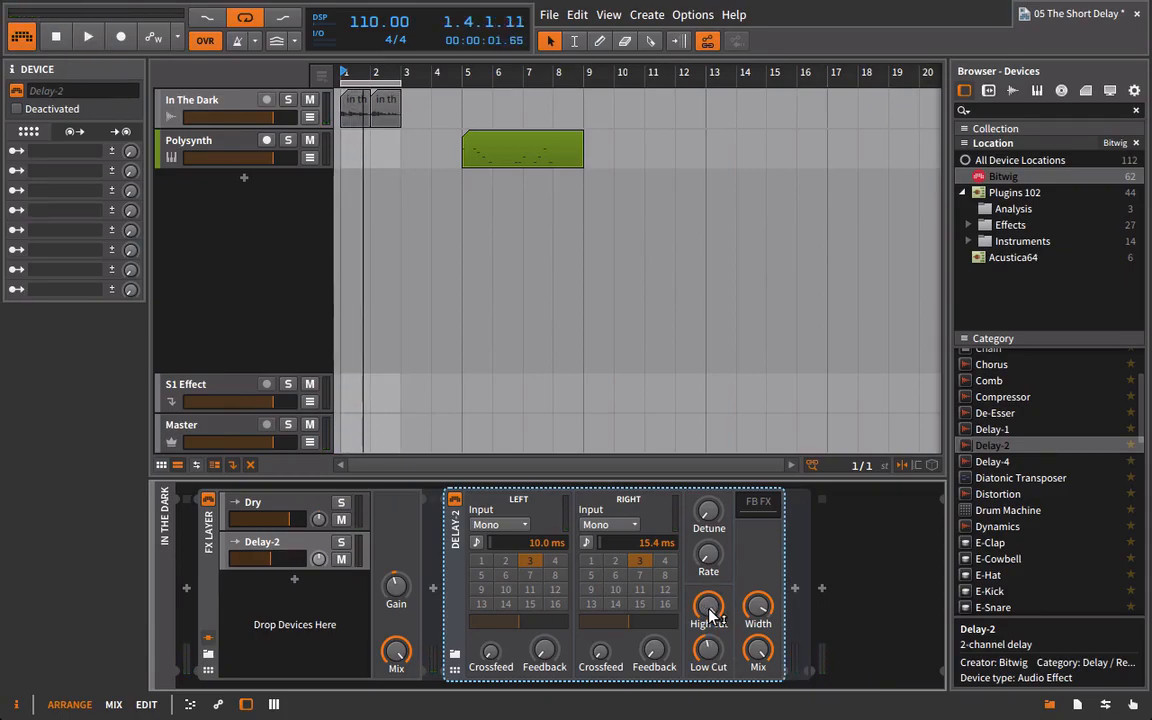
key("space")
left_click_drag(709, 614, 709, 614)
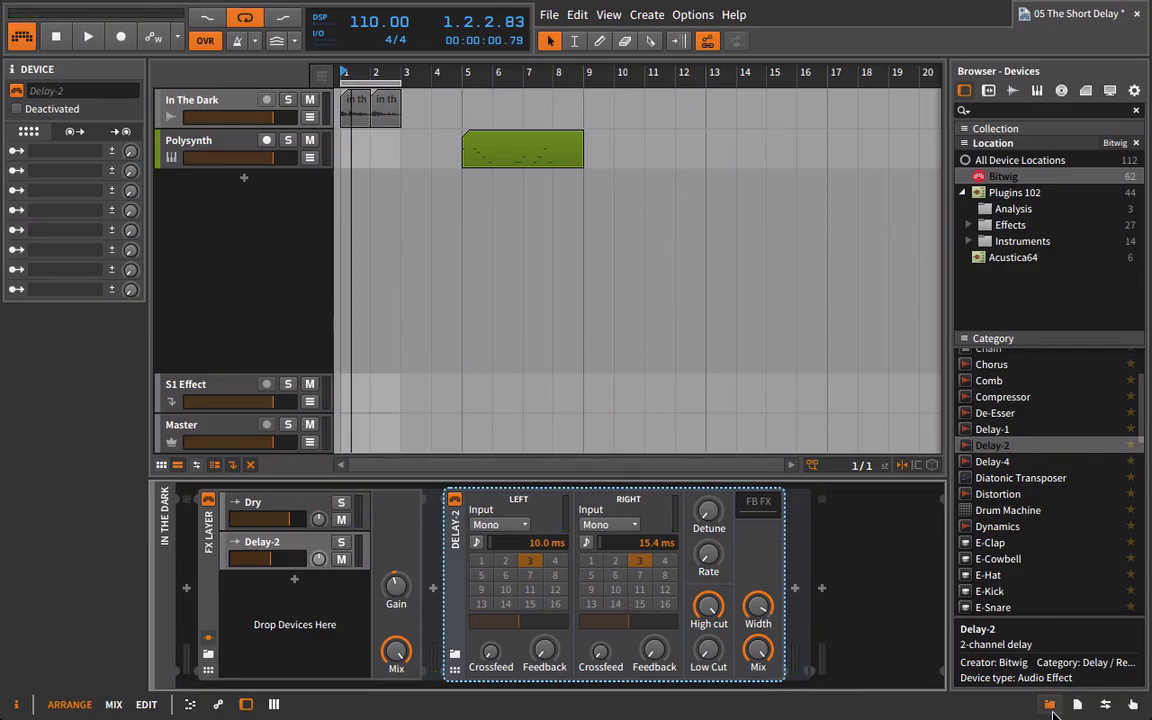
Close the device browser and set the Delay-2 layer's volume to about -9.9 dB while comparing against the bypassed FX Layer.
left_click(1050, 709)
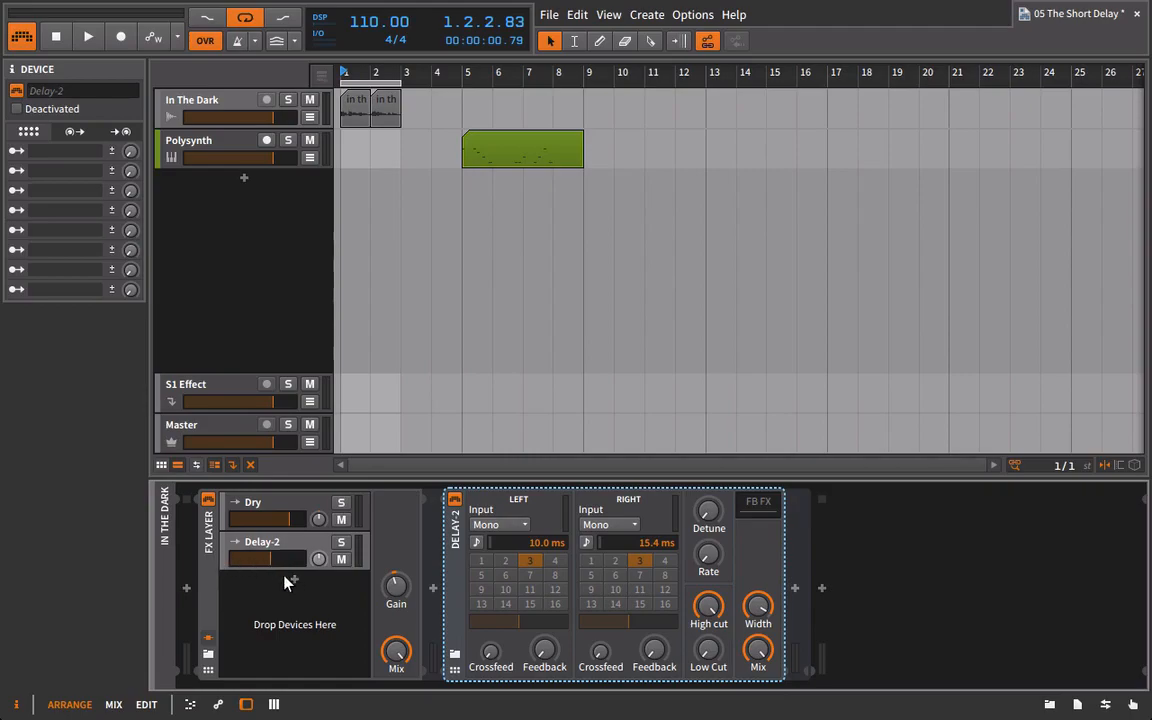
left_click_drag(270, 568, 268, 575)
key("space")
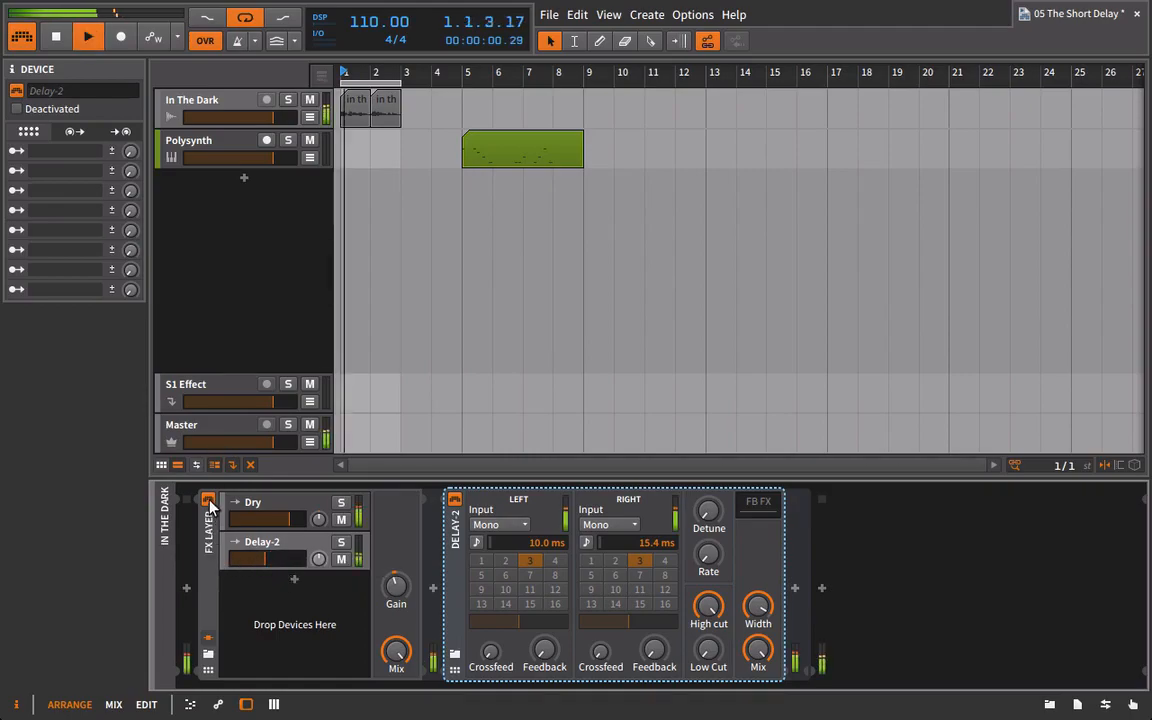
left_click(208, 502)
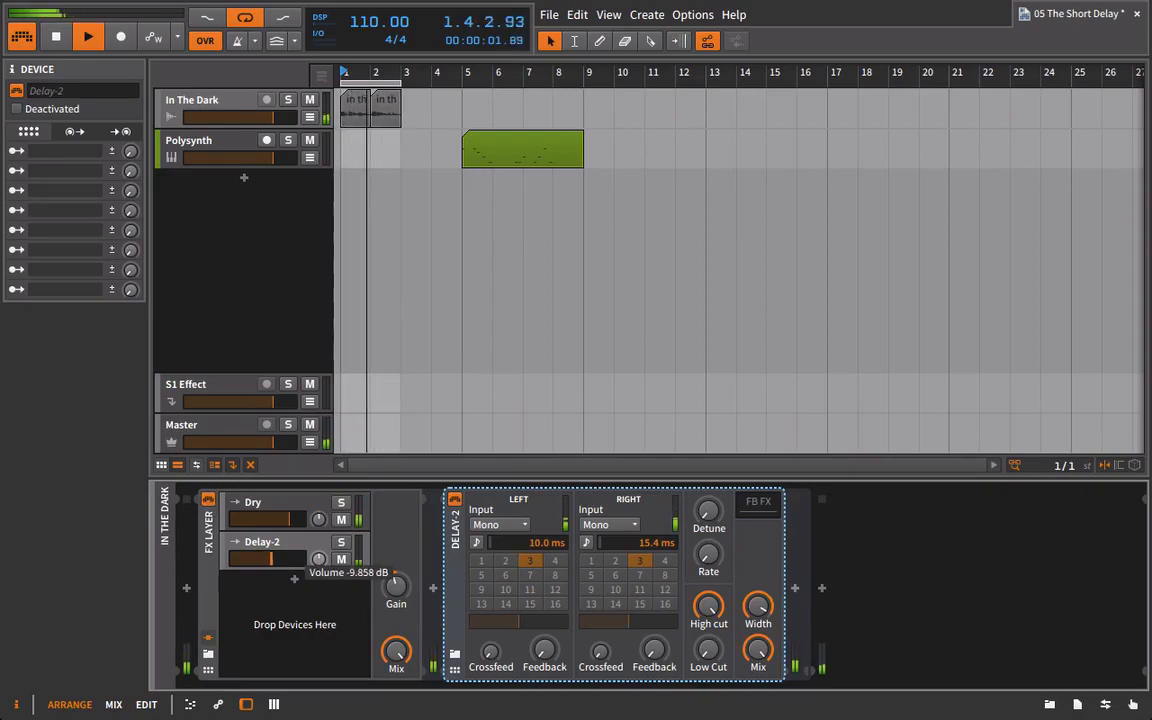
Extend the loop region to 3 bars and compare playback with the FX Layer bypassed and active.
left_click_drag(413, 78, 437, 90)
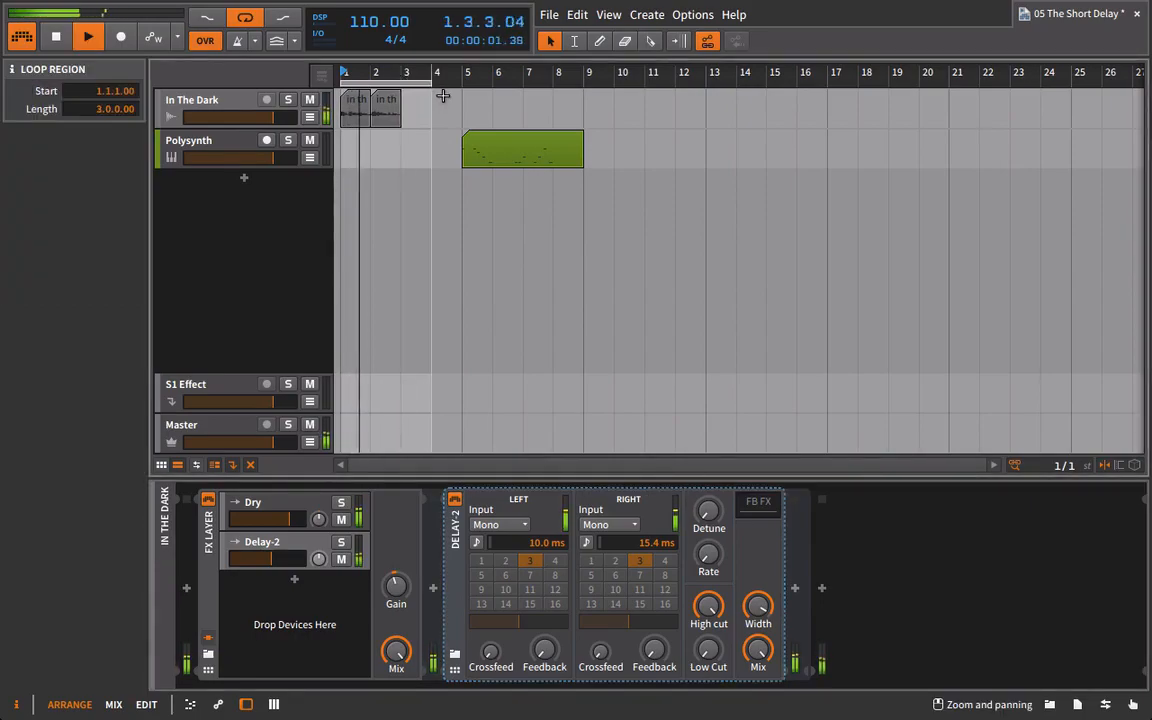
left_click(209, 500)
left_click(209, 500)
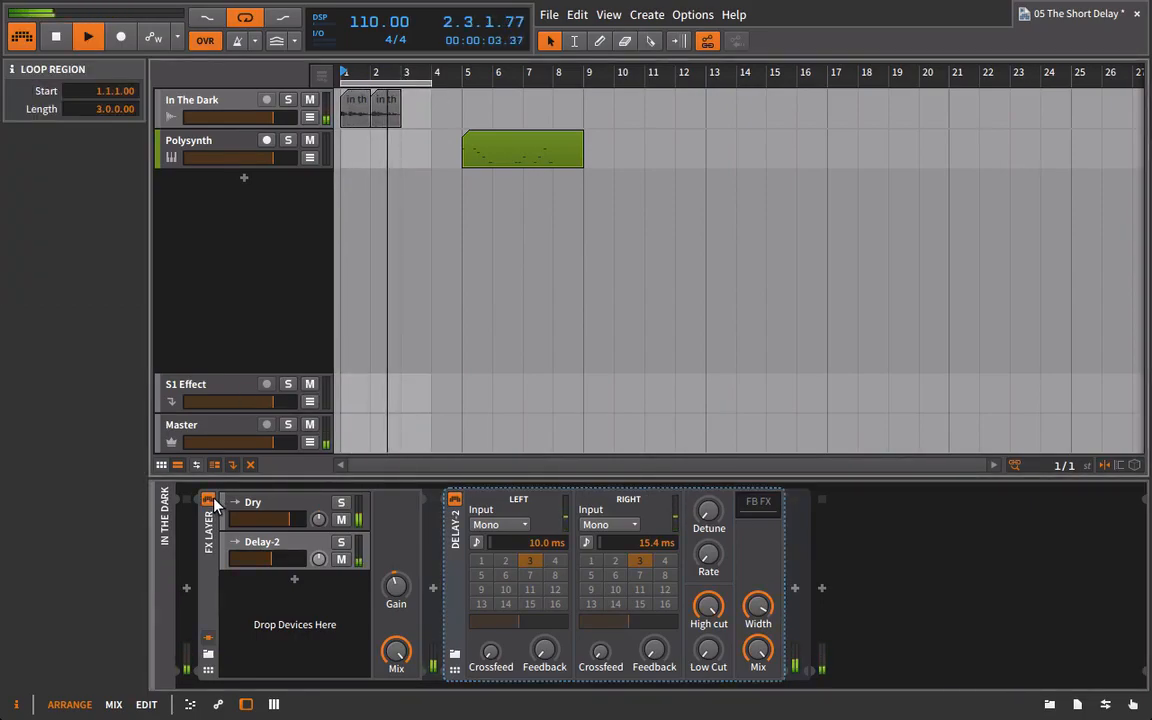
key("space")
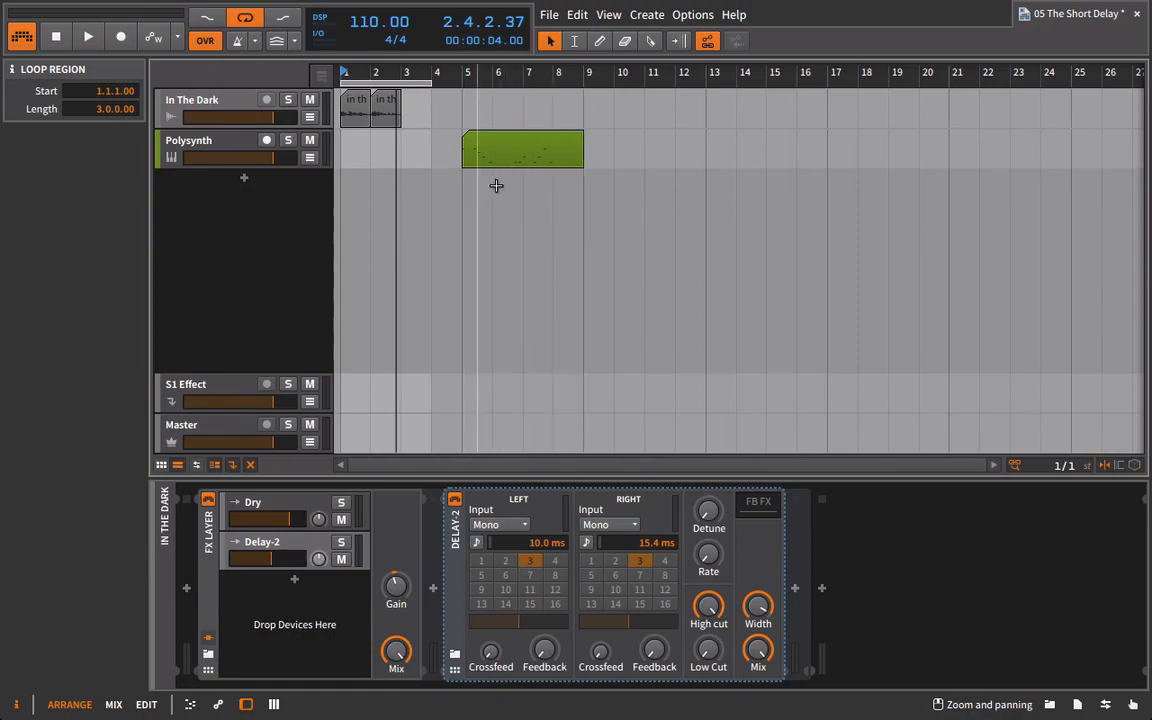
Move the FX Layer with its Delay-2 onto the Polysynth track and start playback from bar 5.
left_click_drag(209, 529, 215, 147)
left_click_drag(839, 686, 1107, 686)
key("space")
key("space")
left_click(471, 68)
key("space")
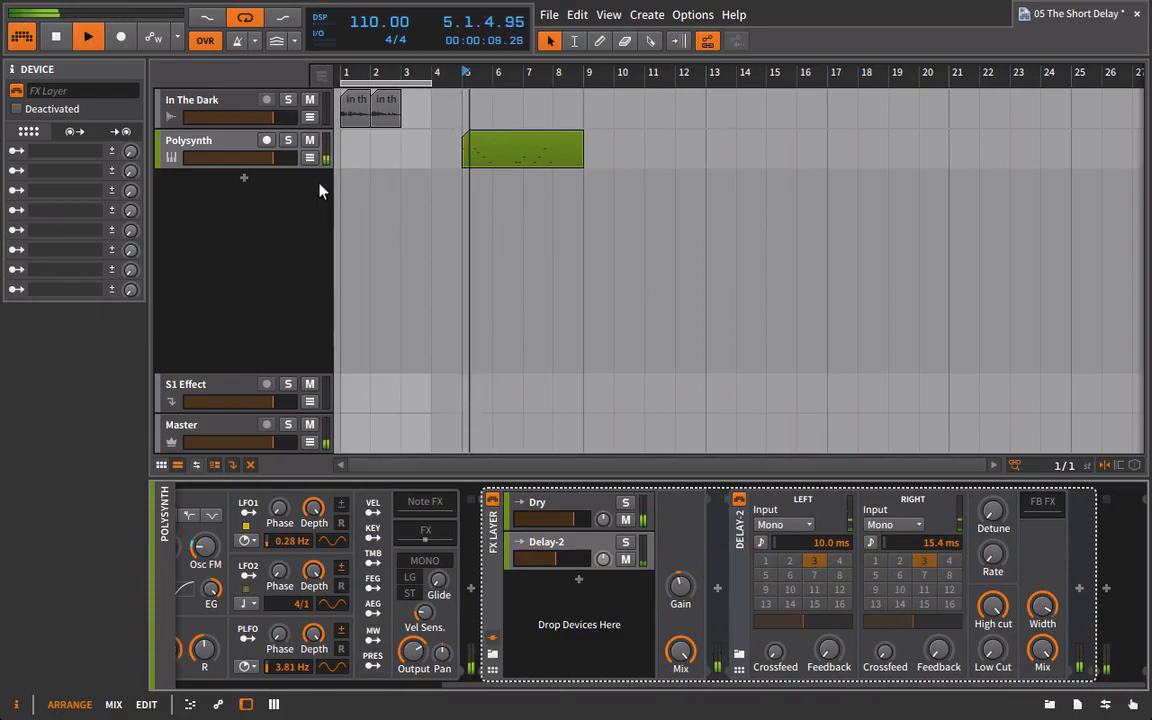
Compare the Polysynth clip with the FX Layer bypassed and active, and raise the Delay-2 layer's volume to the Dry layer's level.
left_click(492, 500)
left_click(492, 500)
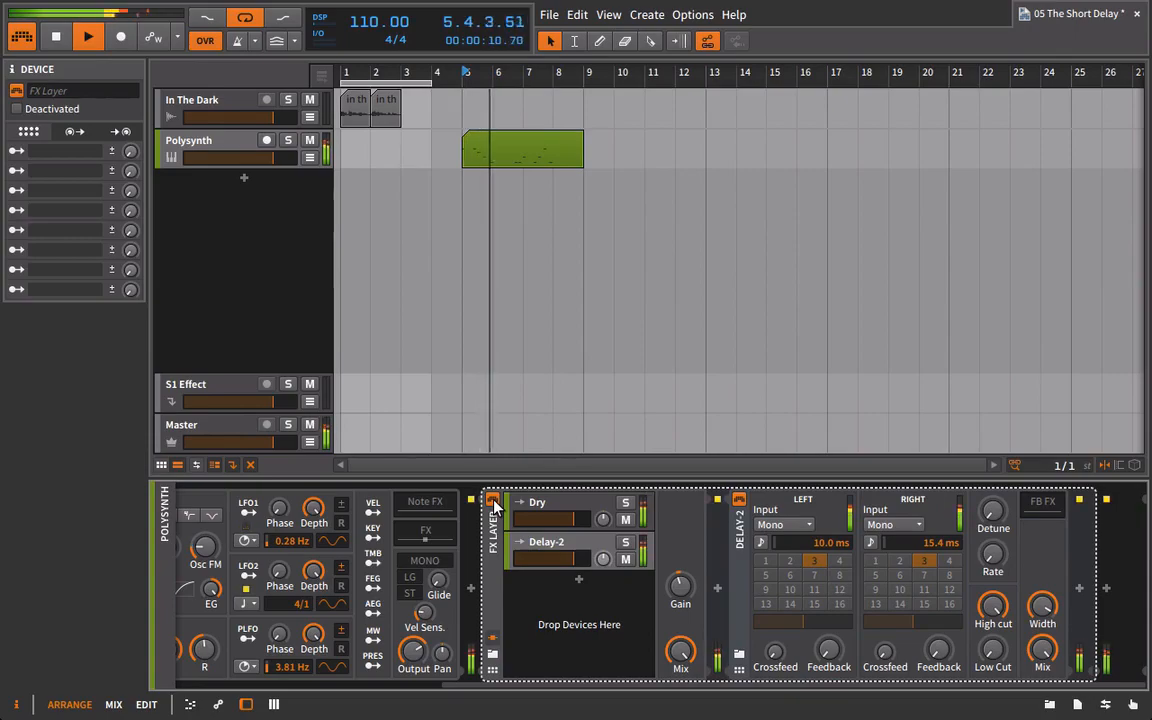
key("space")
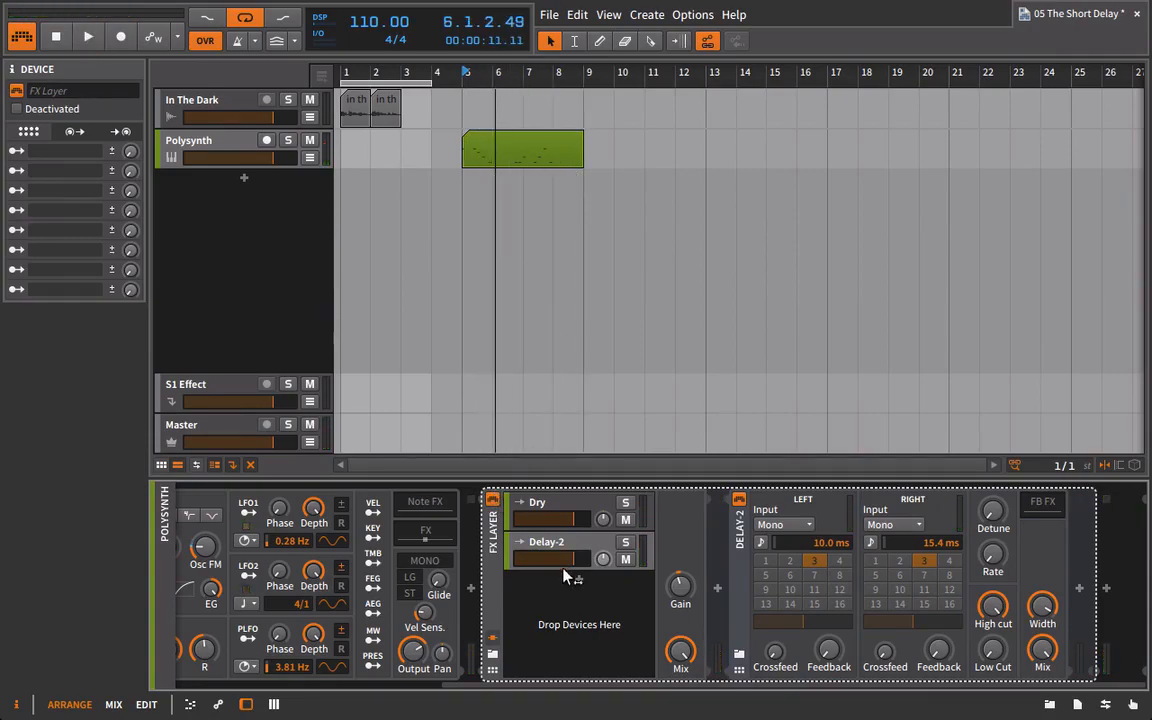
Return the FX Layer to the In The Dark track and play it from bar 1.
left_click(413, 112)
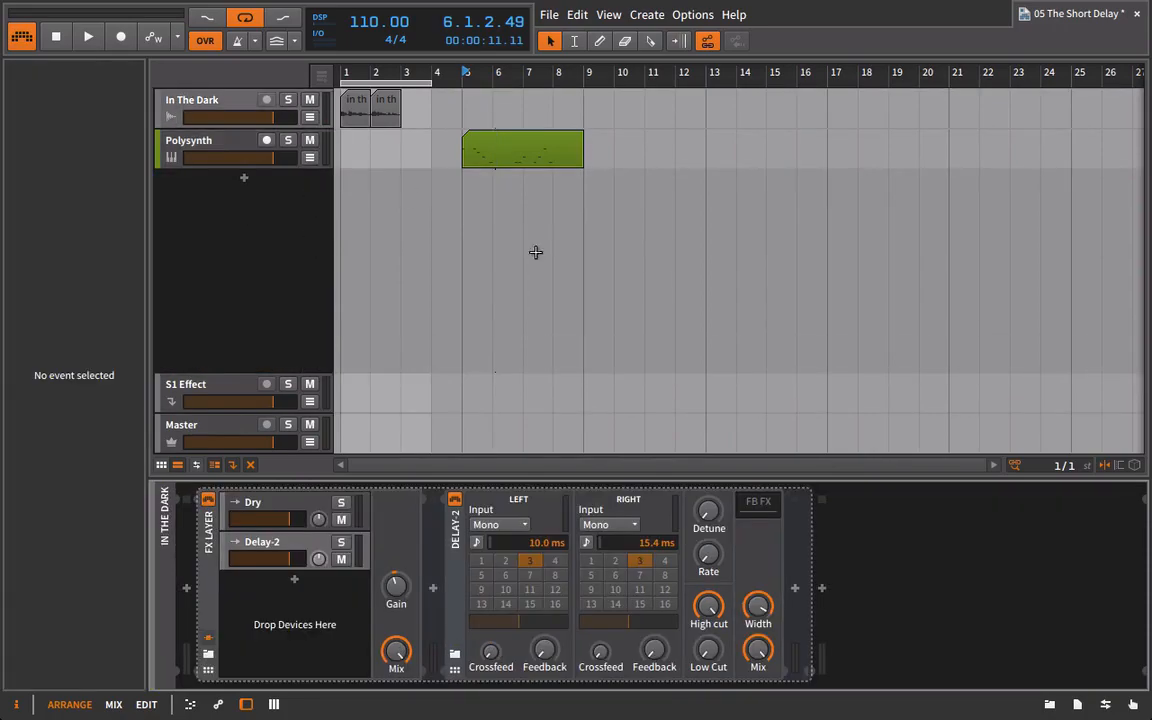
left_click(240, 110)
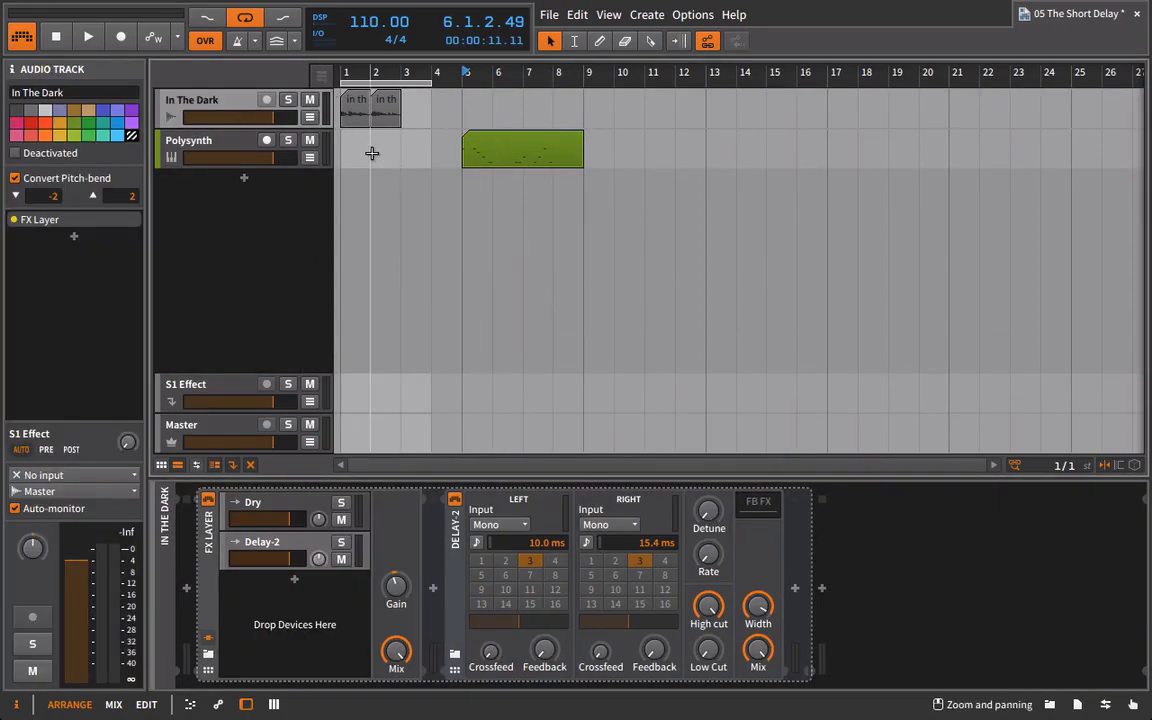
key("space")
key("space")
left_click(350, 72)
key("space")
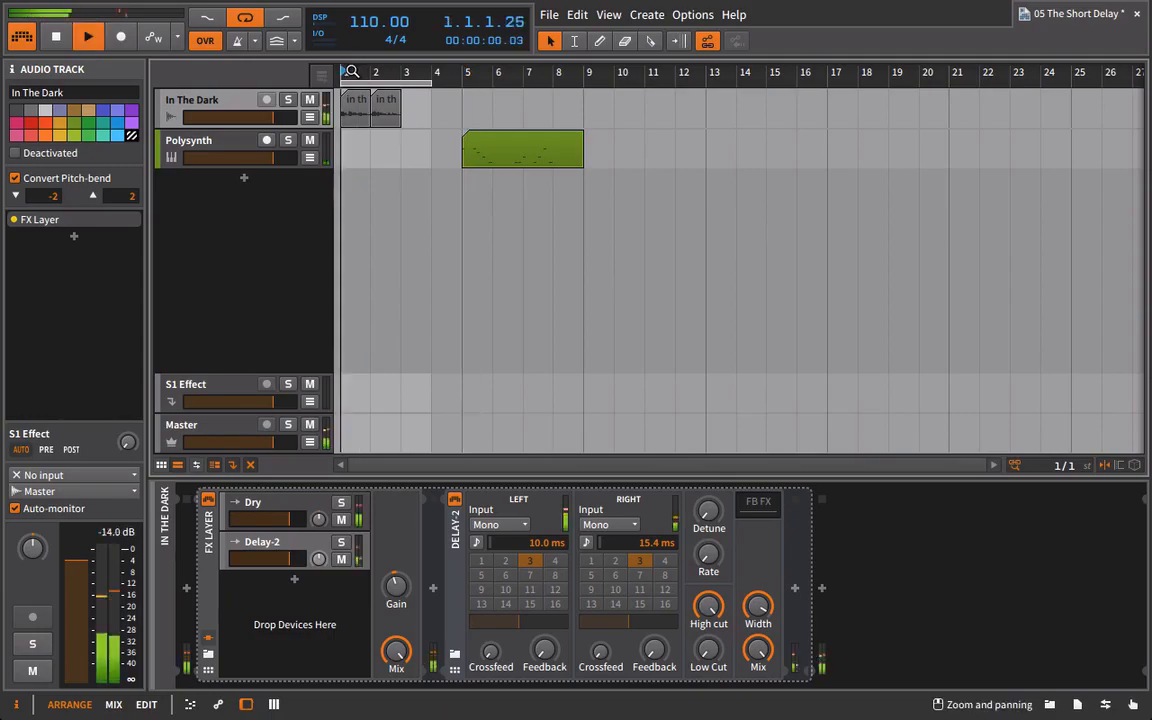
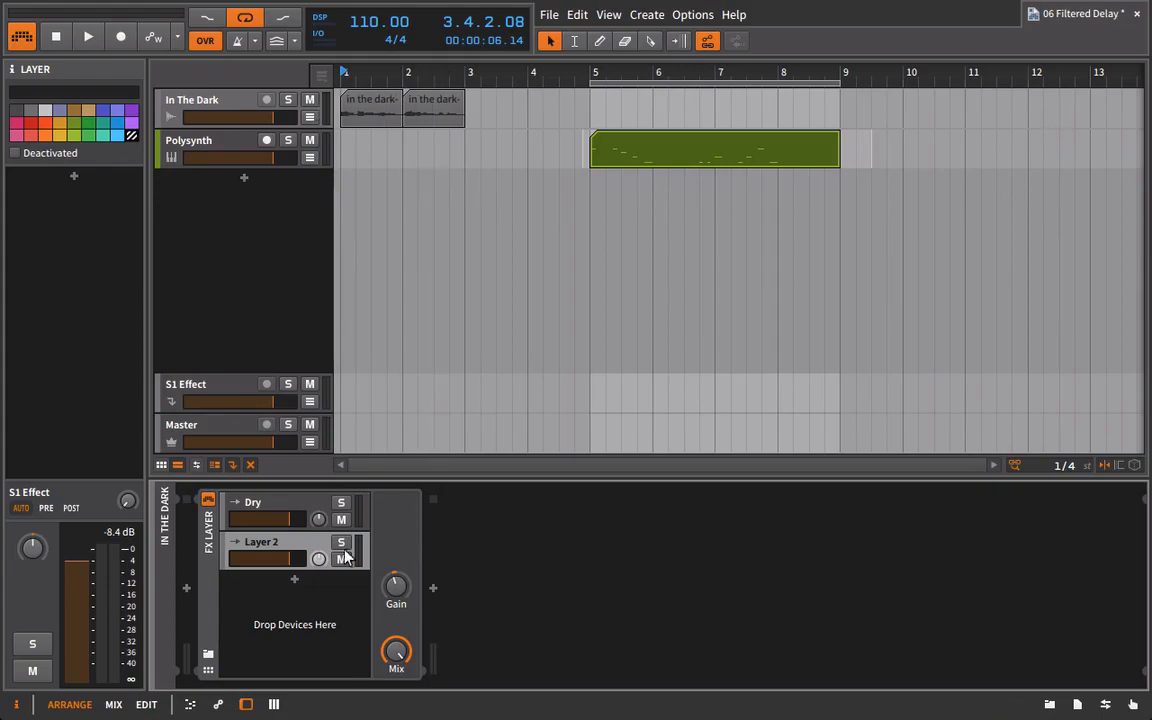
Add a Bitwig Delay-1 with its Low cut at minimum and Mix at maximum to the FX Layer's second layer.
left_click(1053, 705)
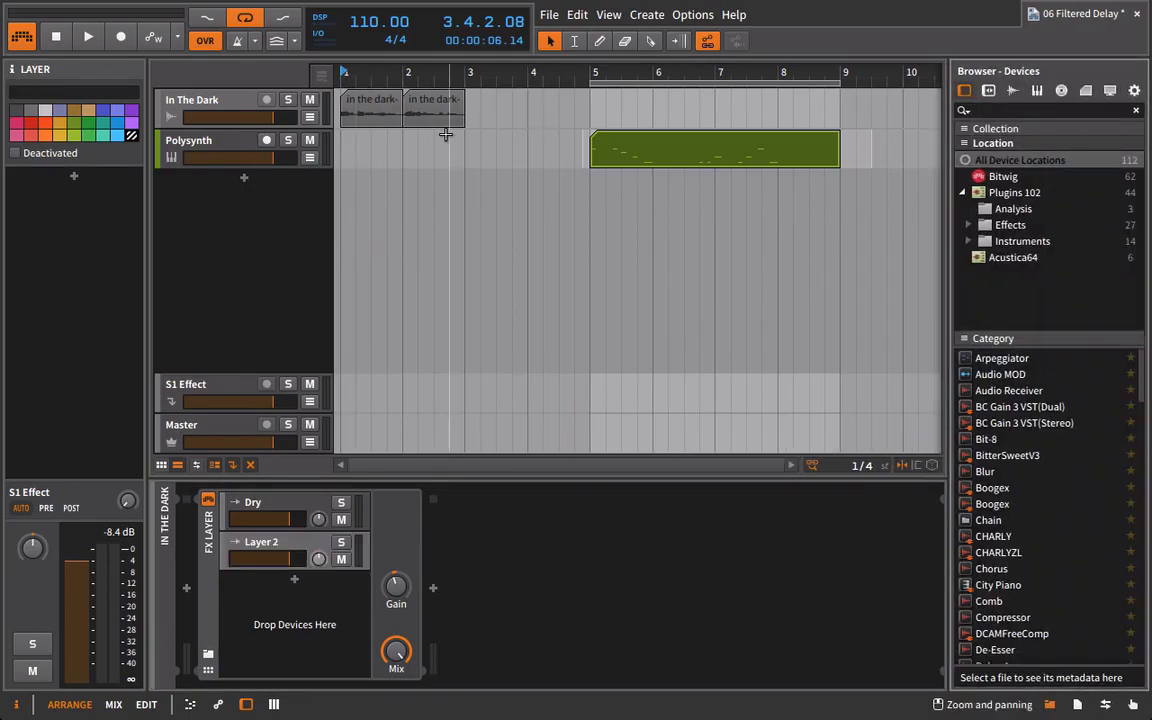
left_click(1002, 177)
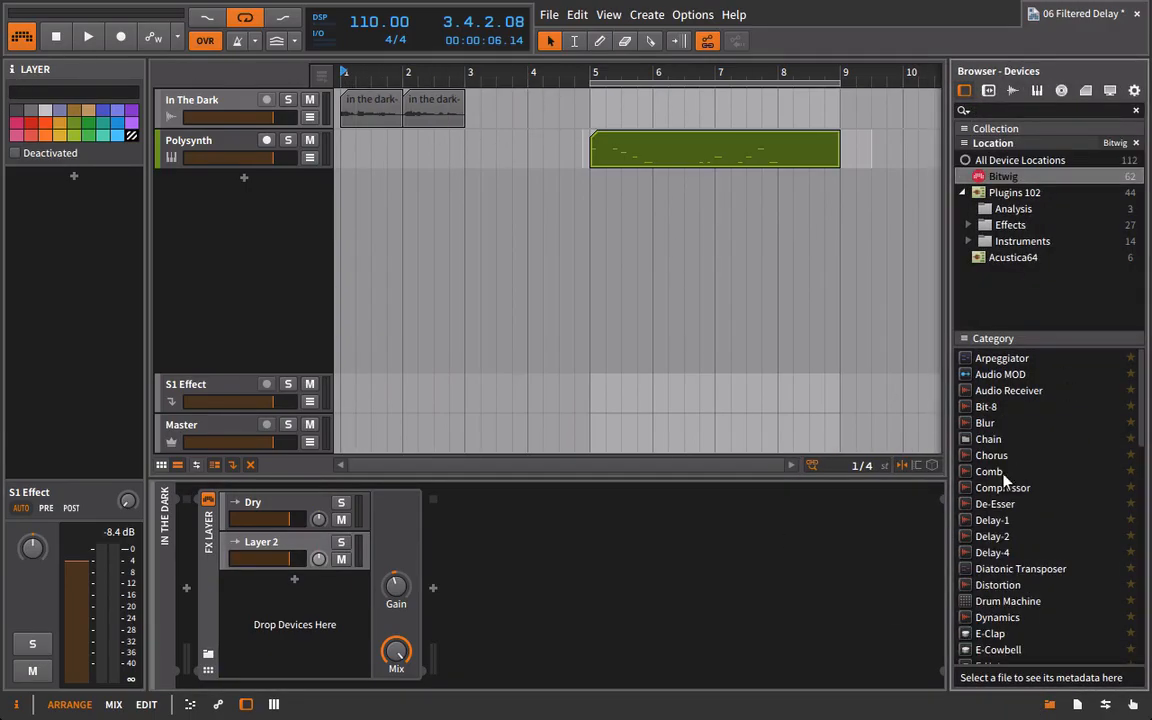
scroll(1005, 480, "down", 2)
left_click_drag(985, 455, 530, 580)
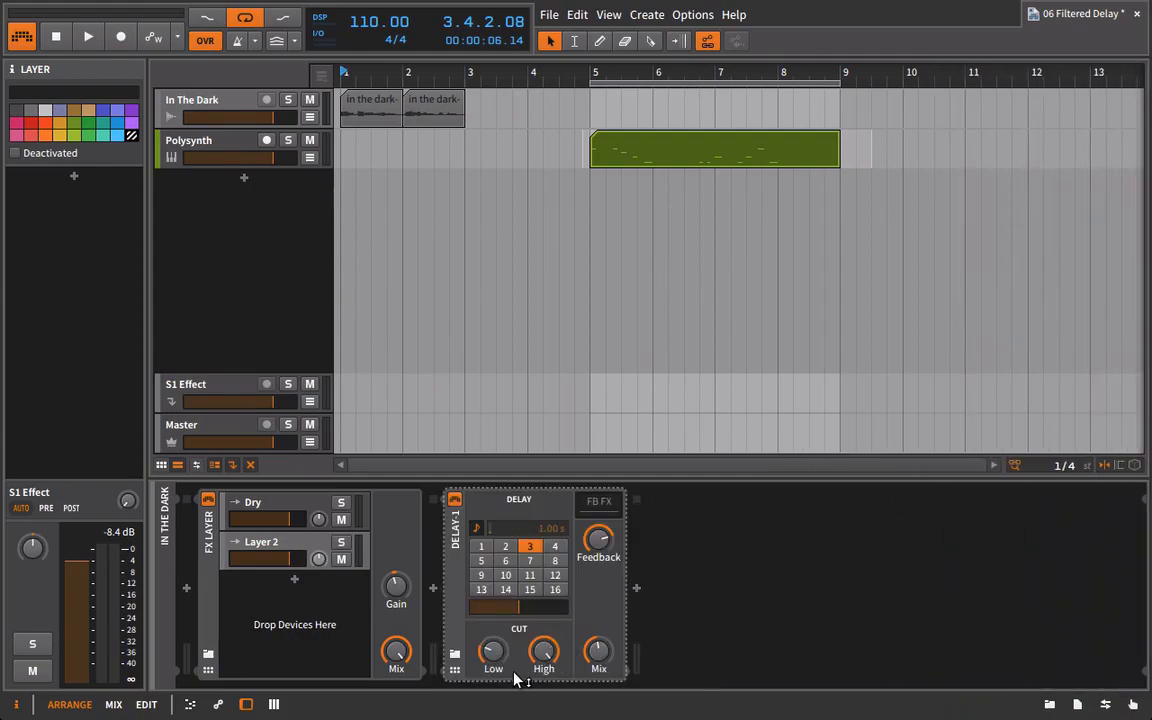
left_click_drag(597, 660, 597, 570)
left_click_drag(456, 605, 311, 545)
left_click(296, 541)
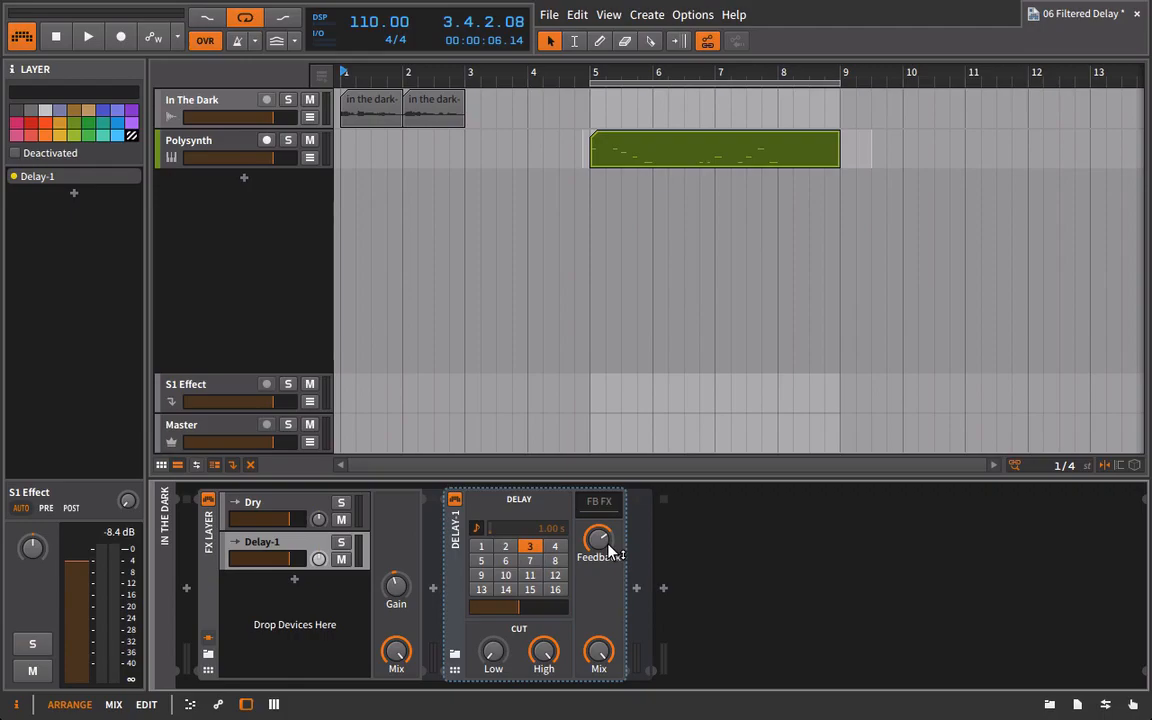
Set the Delay-1 time to 8 sixteenth-note steps and lower the Delay-1 layer's volume while playing the vocal.
left_click(555, 561)
key("space")
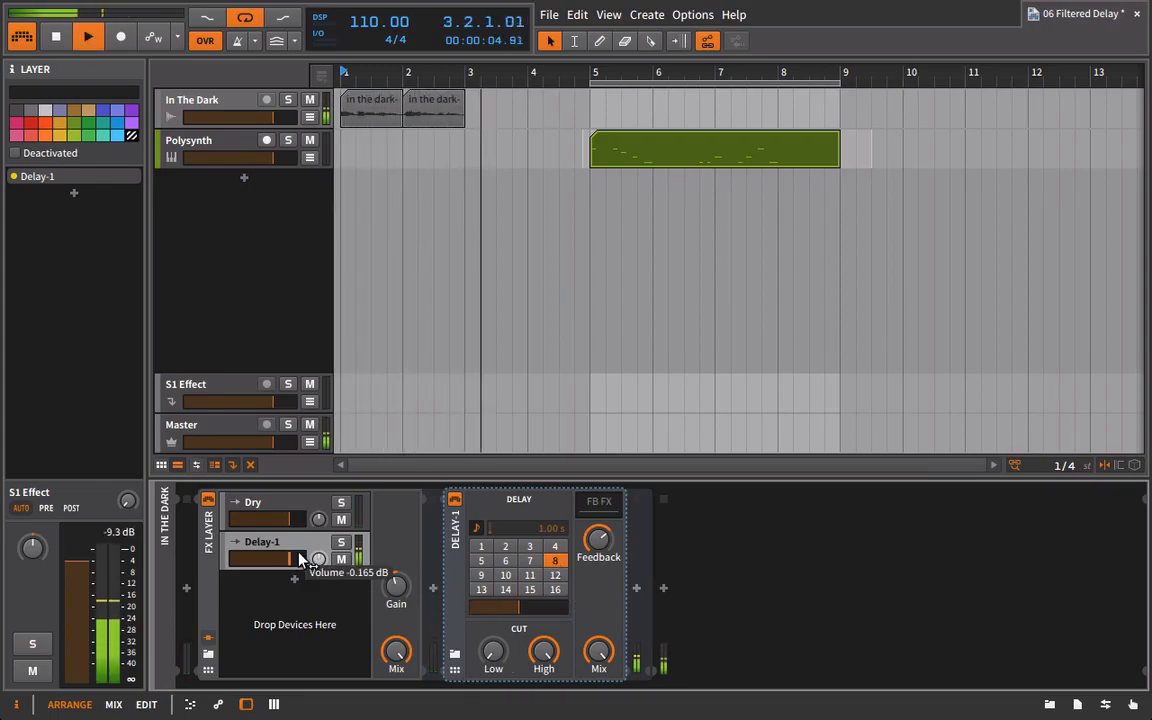
left_click_drag(290, 560, 270, 560)
key("space")
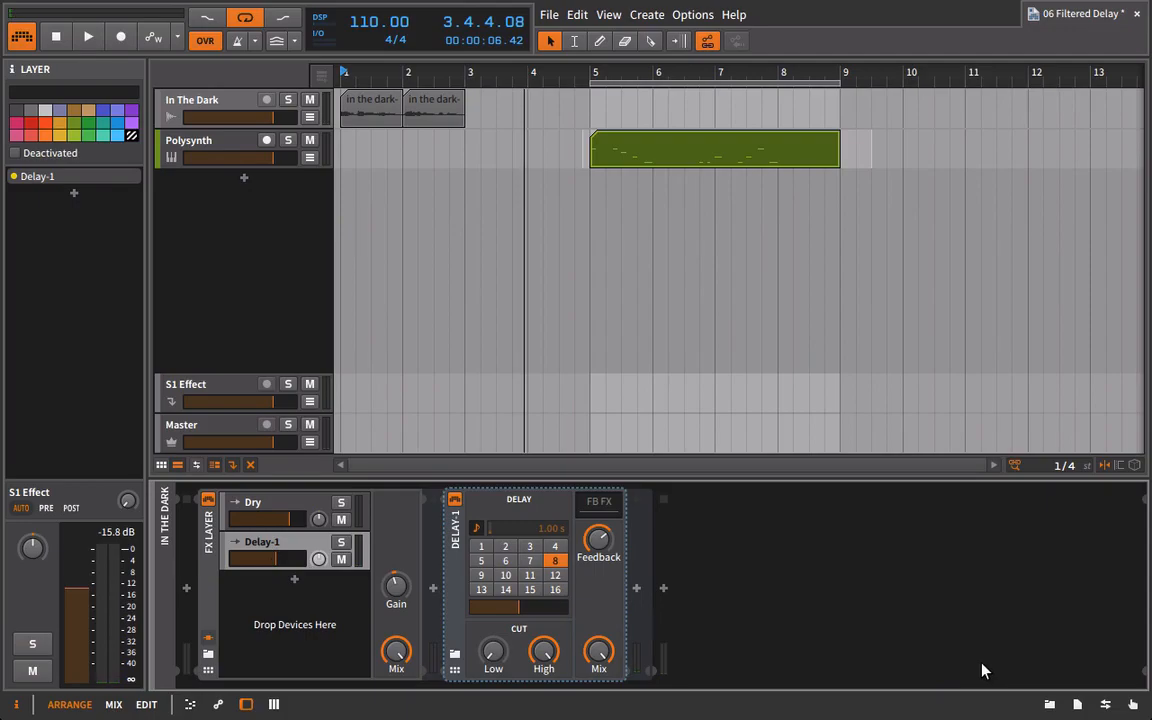
Add an EQ-2 device after Delay-1 inside the Delay-1 layer.
left_click(1049, 704)
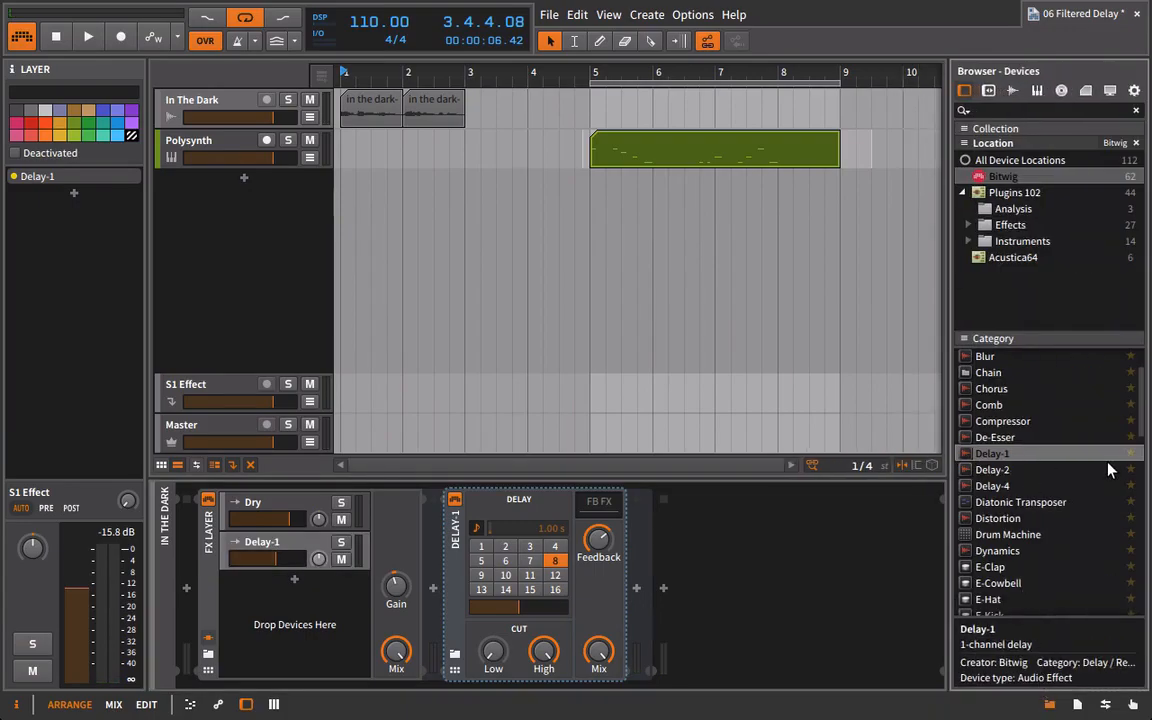
scroll(995, 505, "up", 2)
scroll(1010, 540, "down", 4)
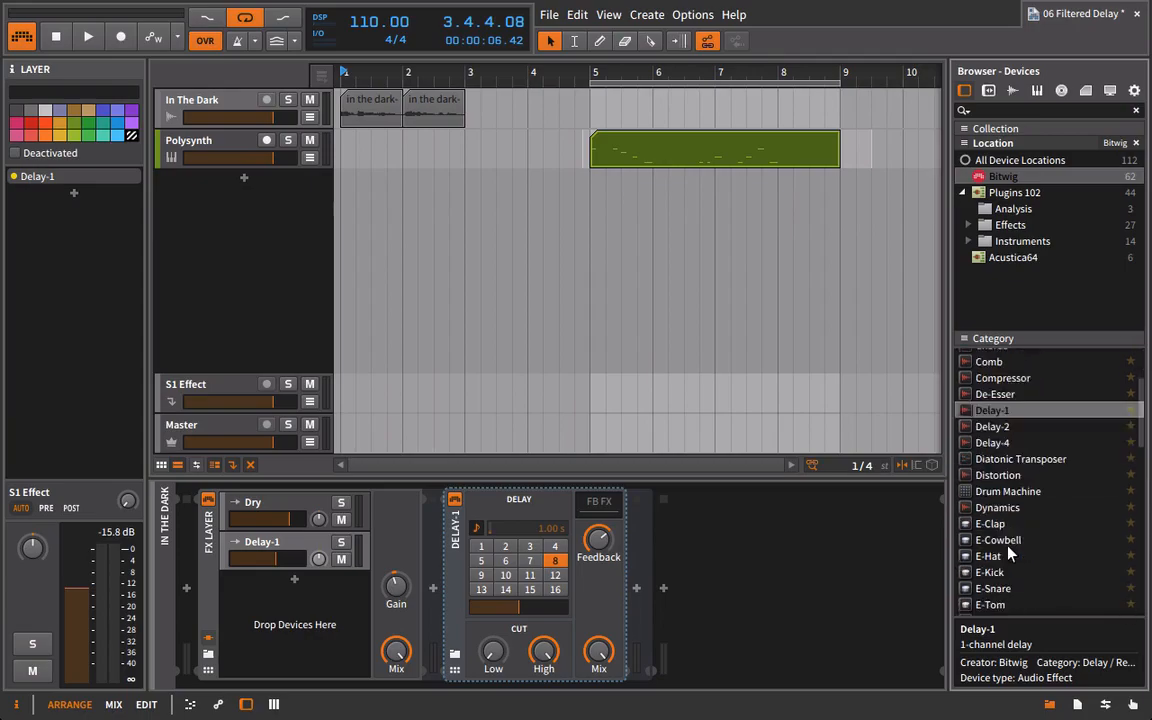
left_click_drag(995, 552, 815, 612)
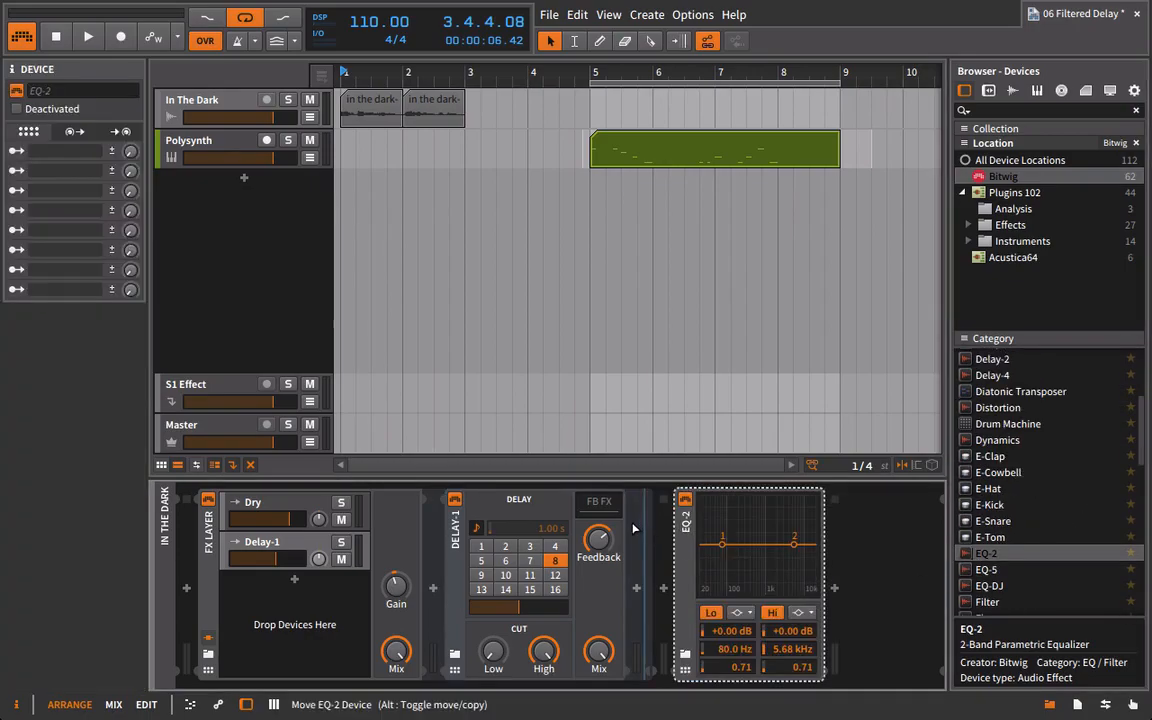
left_click(261, 541)
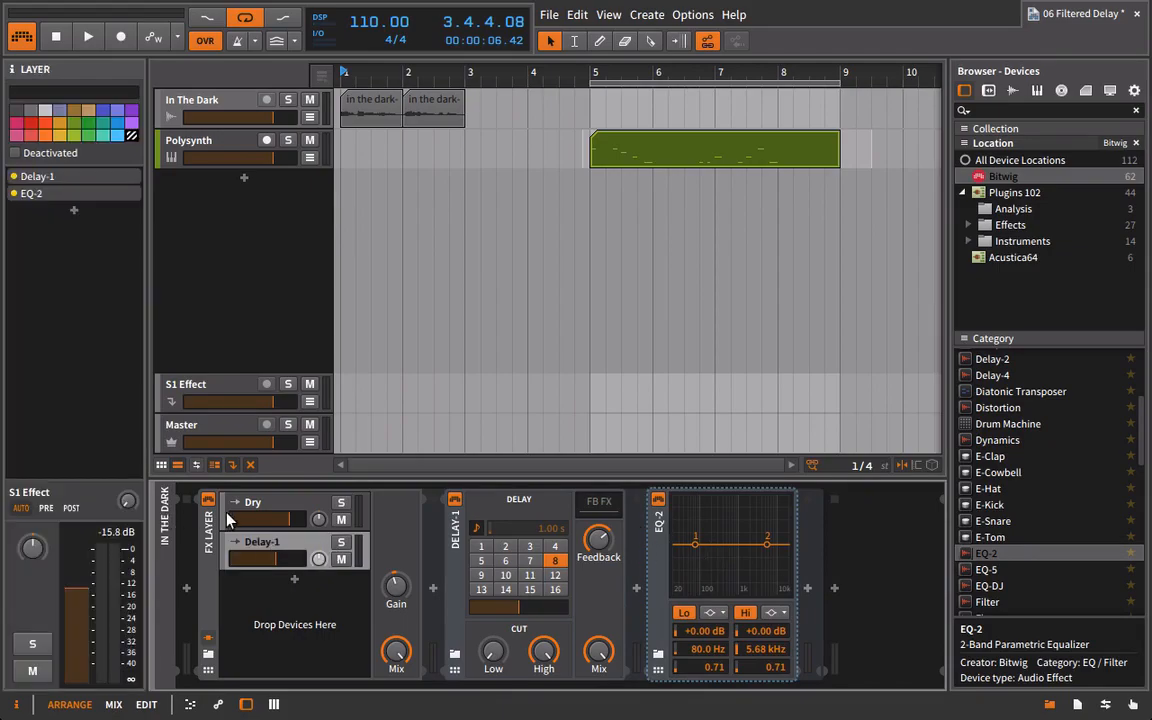
key("ctrl+d")
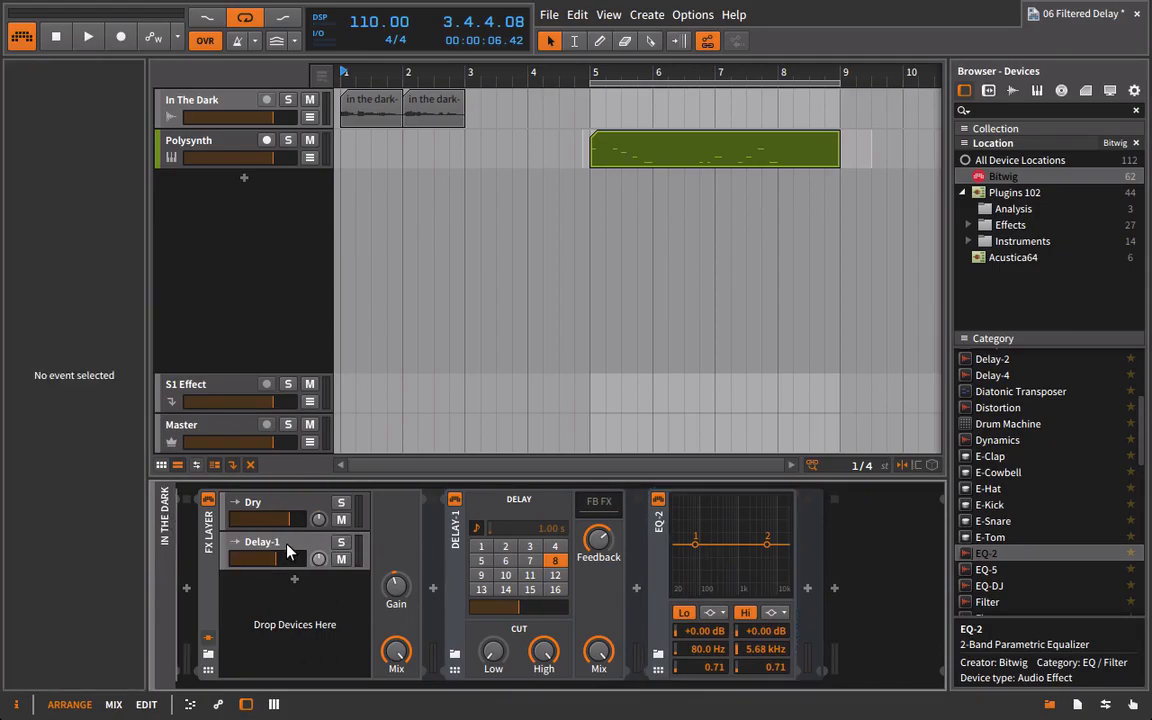
Delete the Tool device from the Dry layer.
left_click(279, 511)
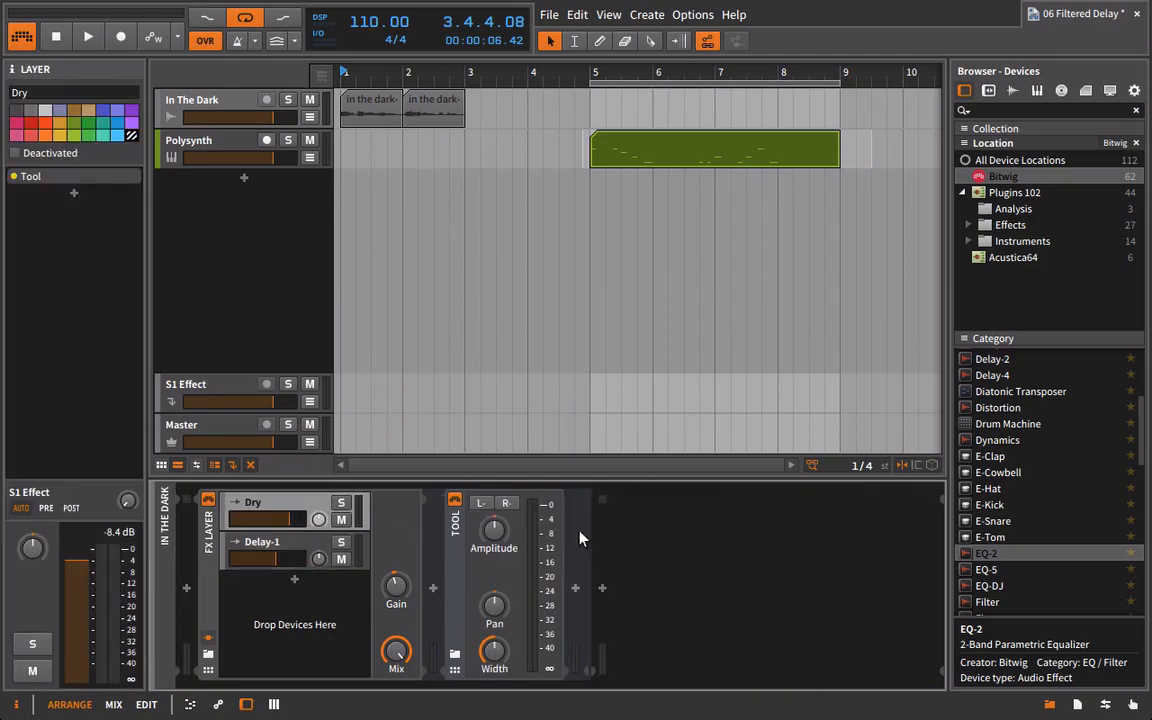
left_click(441, 539)
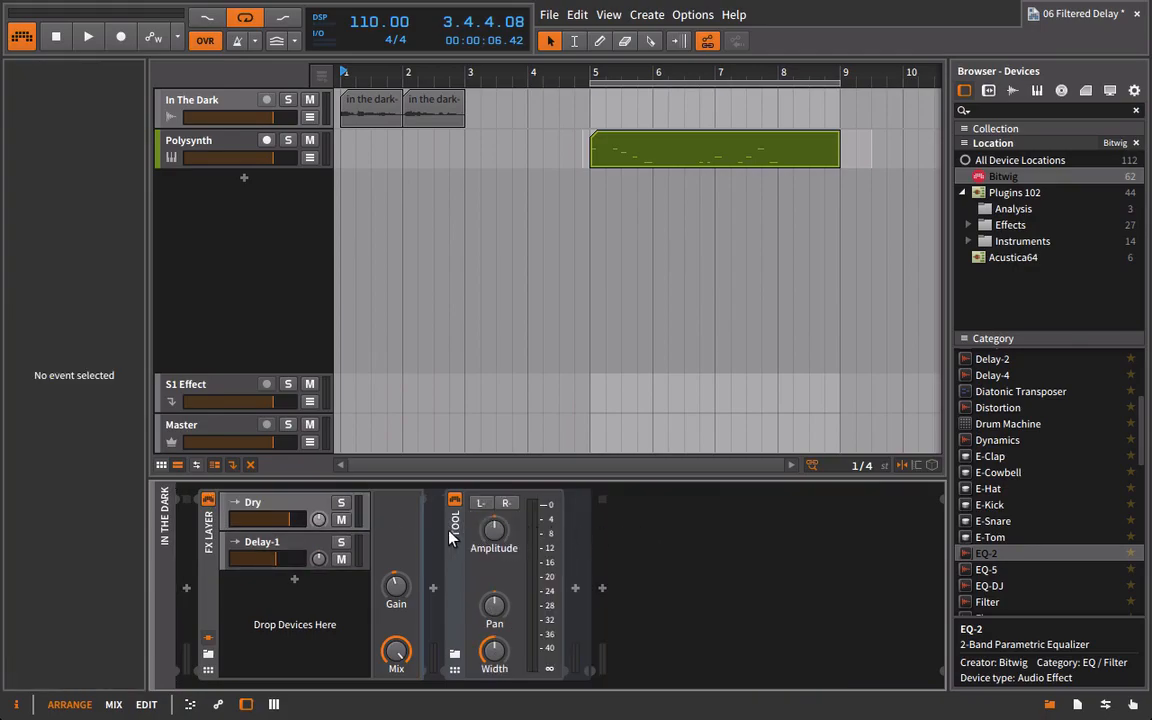
left_click(457, 549)
left_click(442, 543)
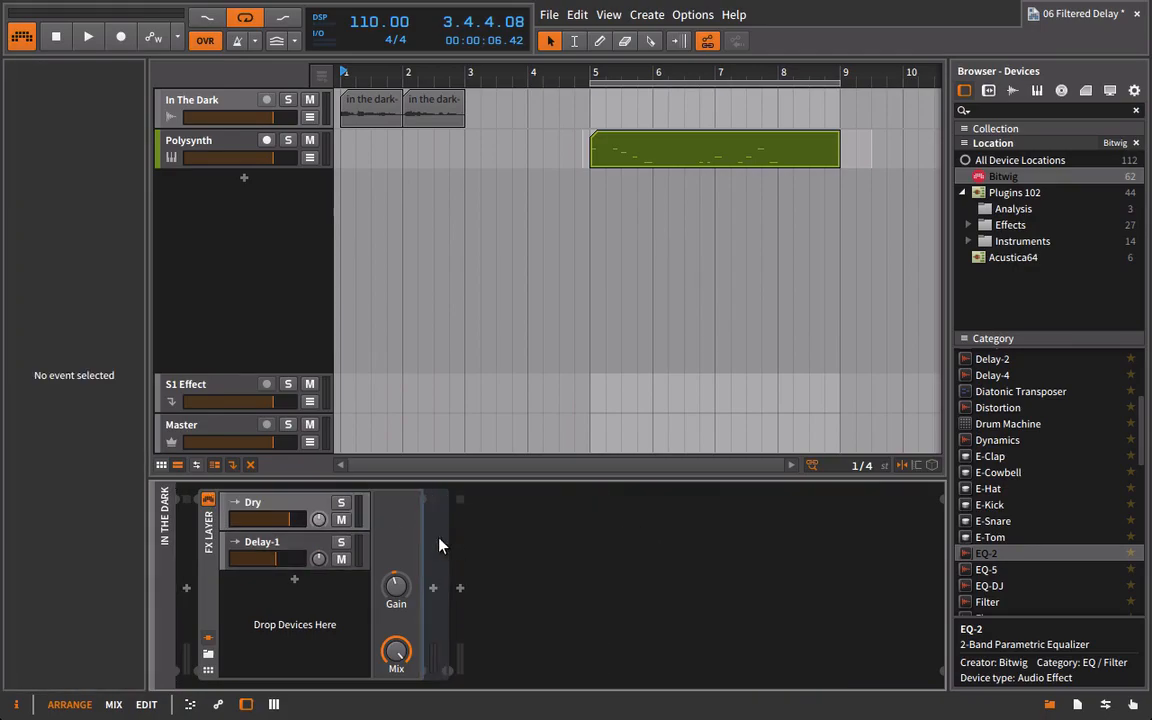
Solo the Delay-1 layer and raise its volume above the Dry layer's level during playback.
left_click(285, 541)
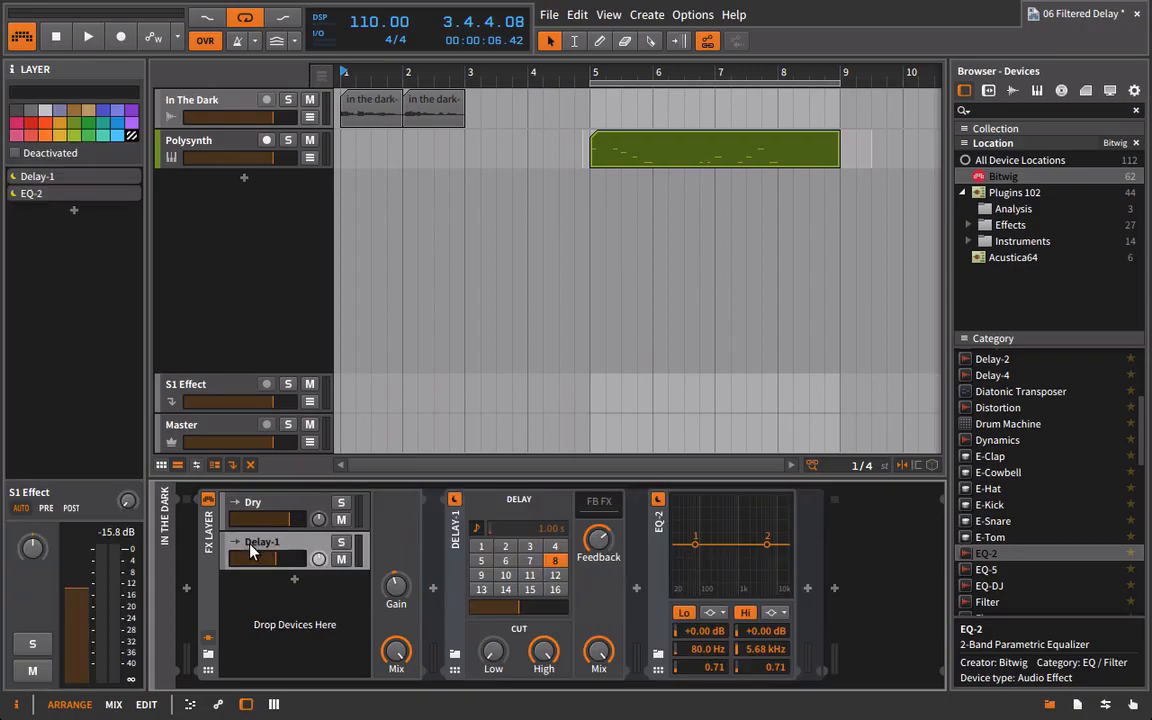
left_click(339, 545)
key("space")
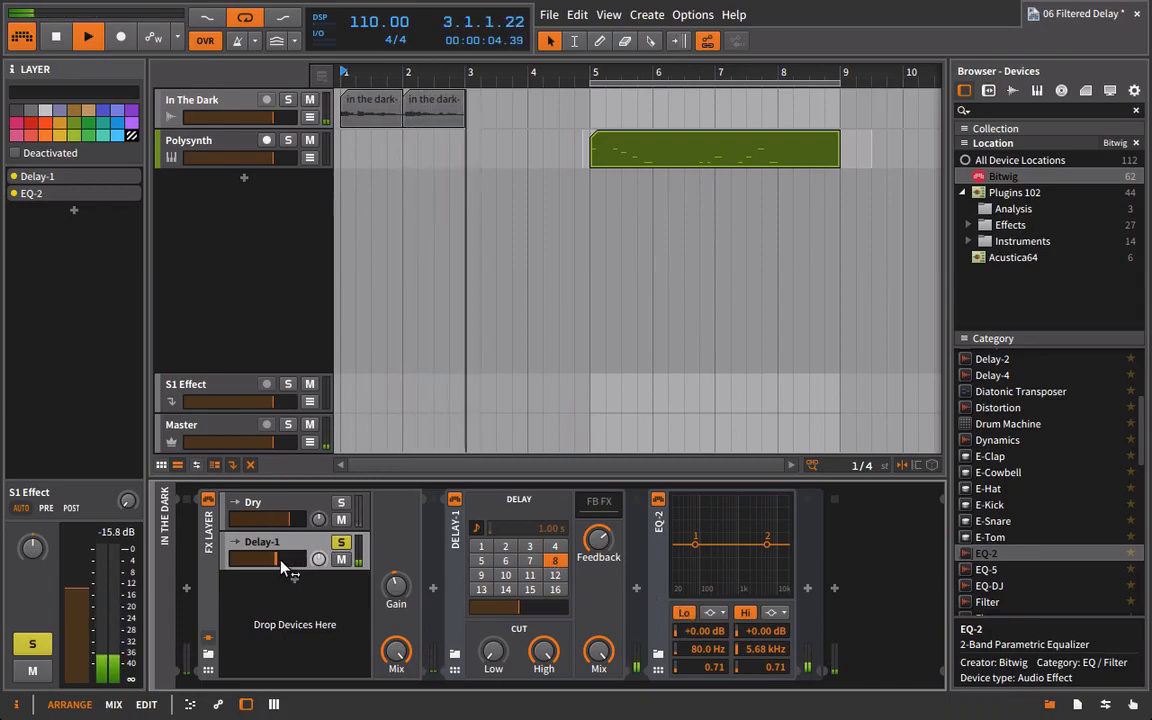
left_click_drag(281, 560, 297, 560)
key("space")
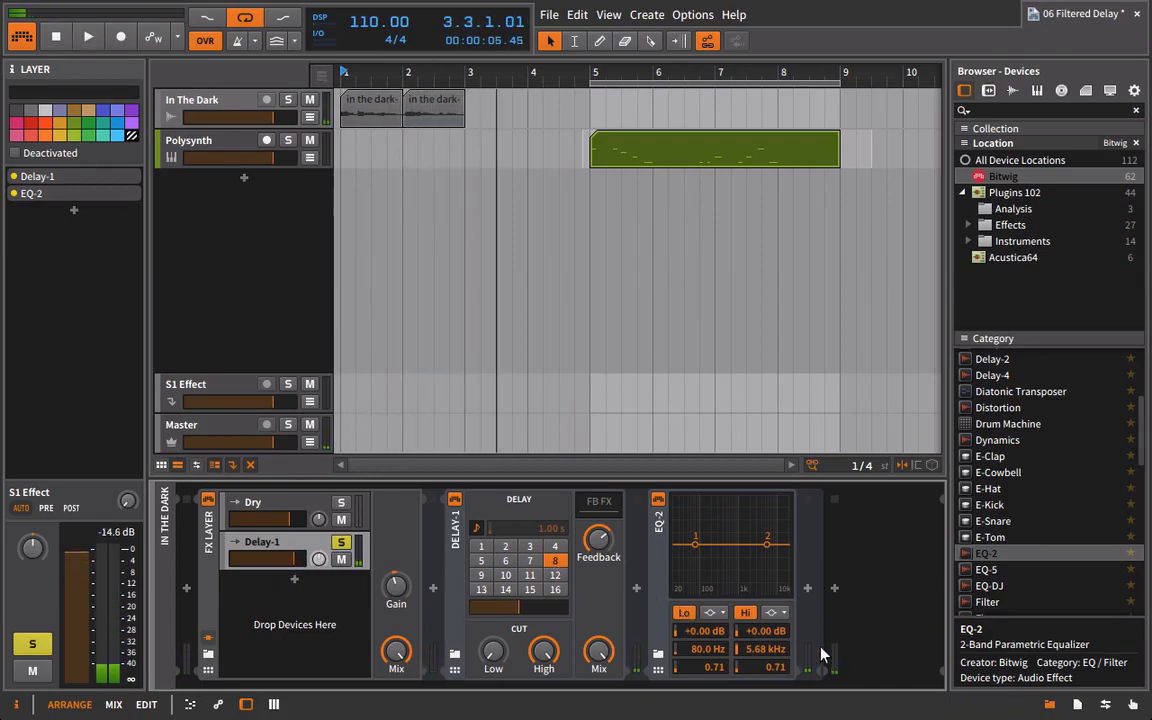
Set the EQ-2's low band to highpass12 and its high band to a low-pass filter.
left_click(713, 612)
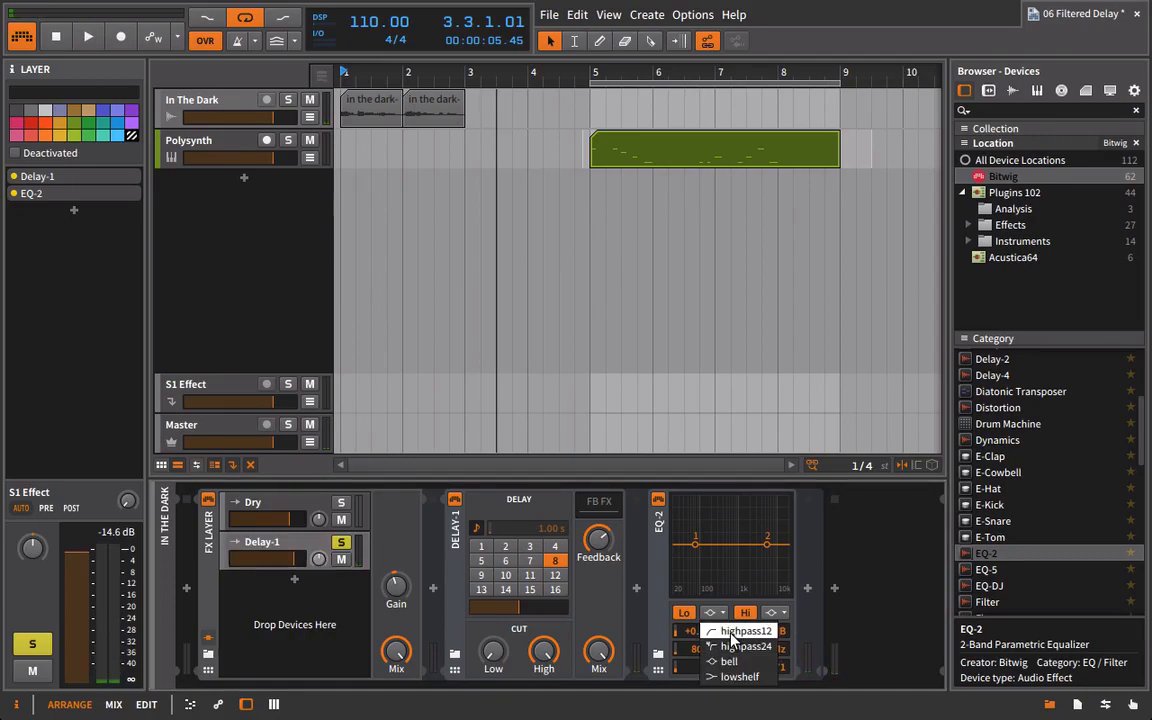
left_click(742, 632)
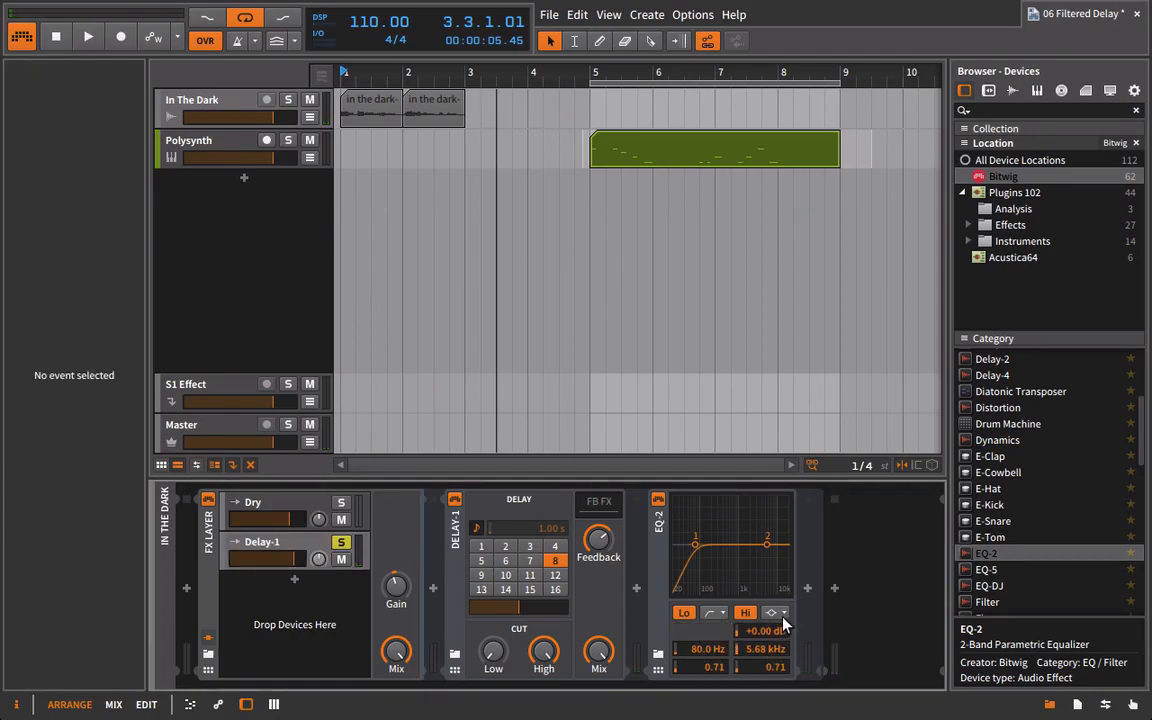
left_click(776, 612)
left_click(786, 647)
Narrow the EQ-2 passband to 252 Hz and 1.97 kHz while playing the soloed delay from bar 1.
mouse_move(597, 670)
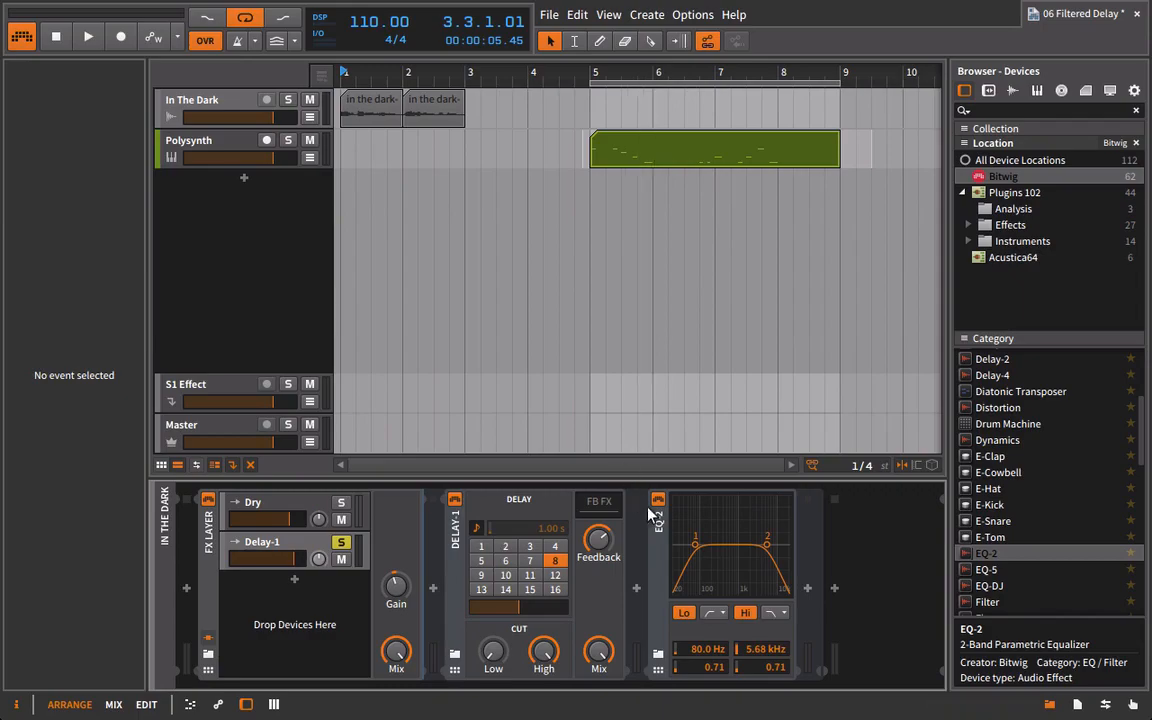
left_click_drag(728, 641, 715, 581)
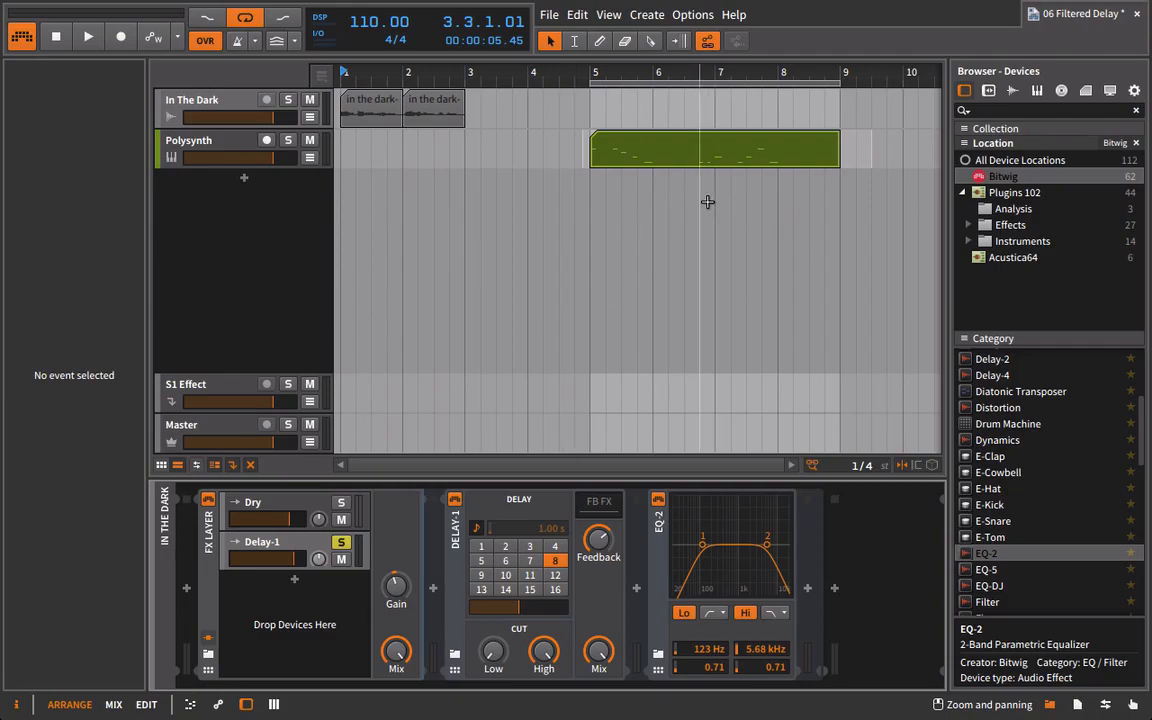
left_click(356, 75)
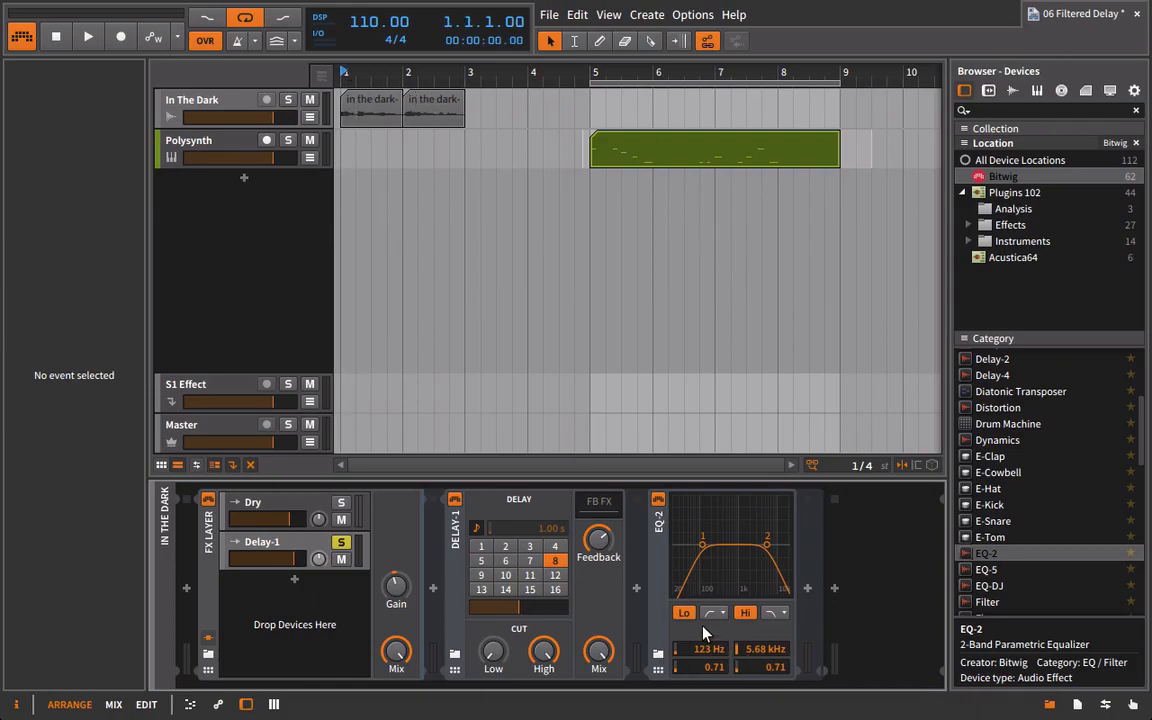
key("space")
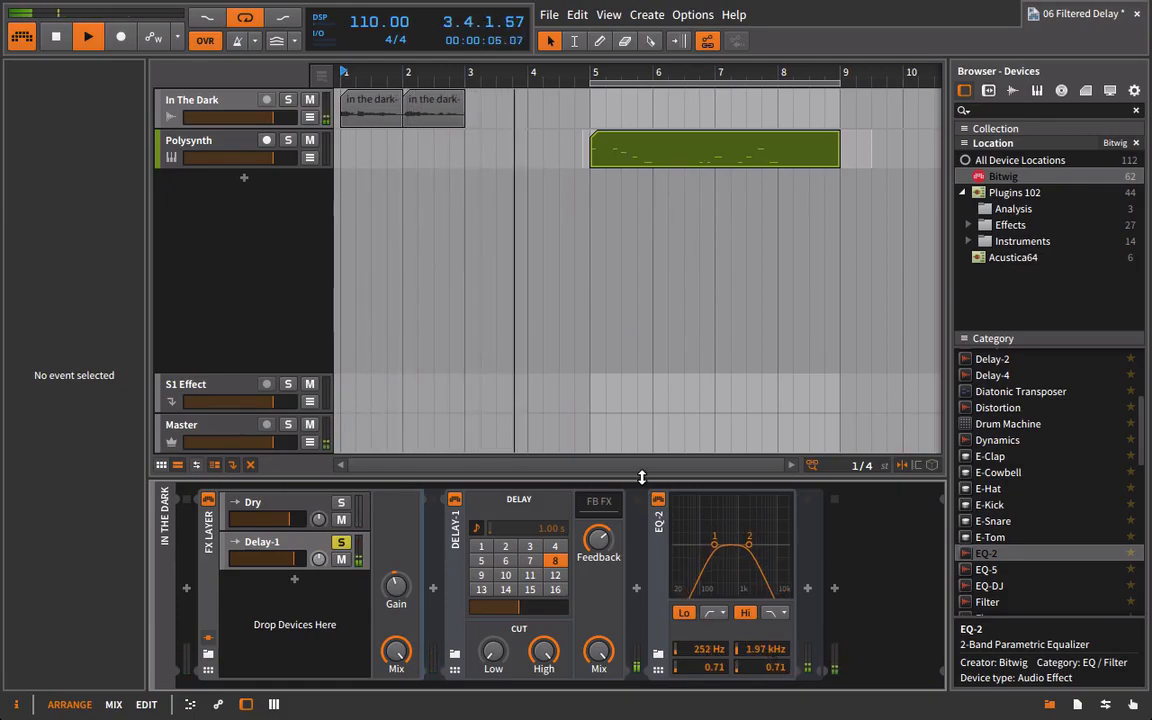
Compare playback of the soloed delay with the EQ-2 bypassed and active.
key("space")
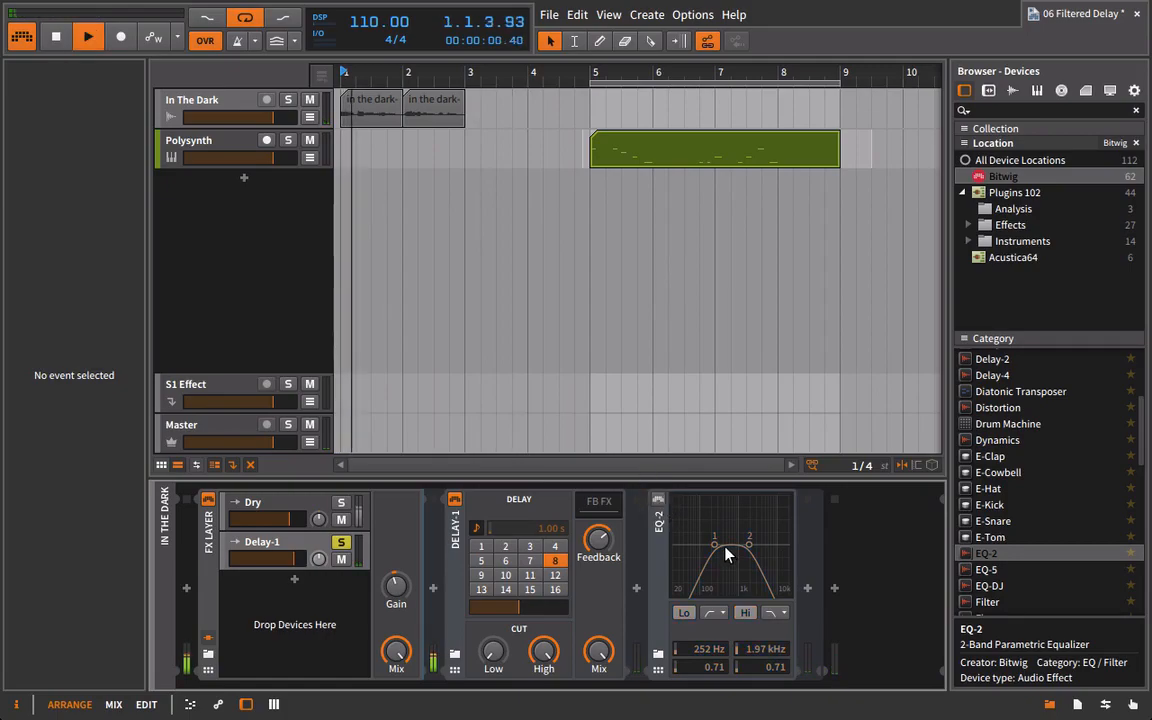
key("space")
left_click(659, 501)
key("space")
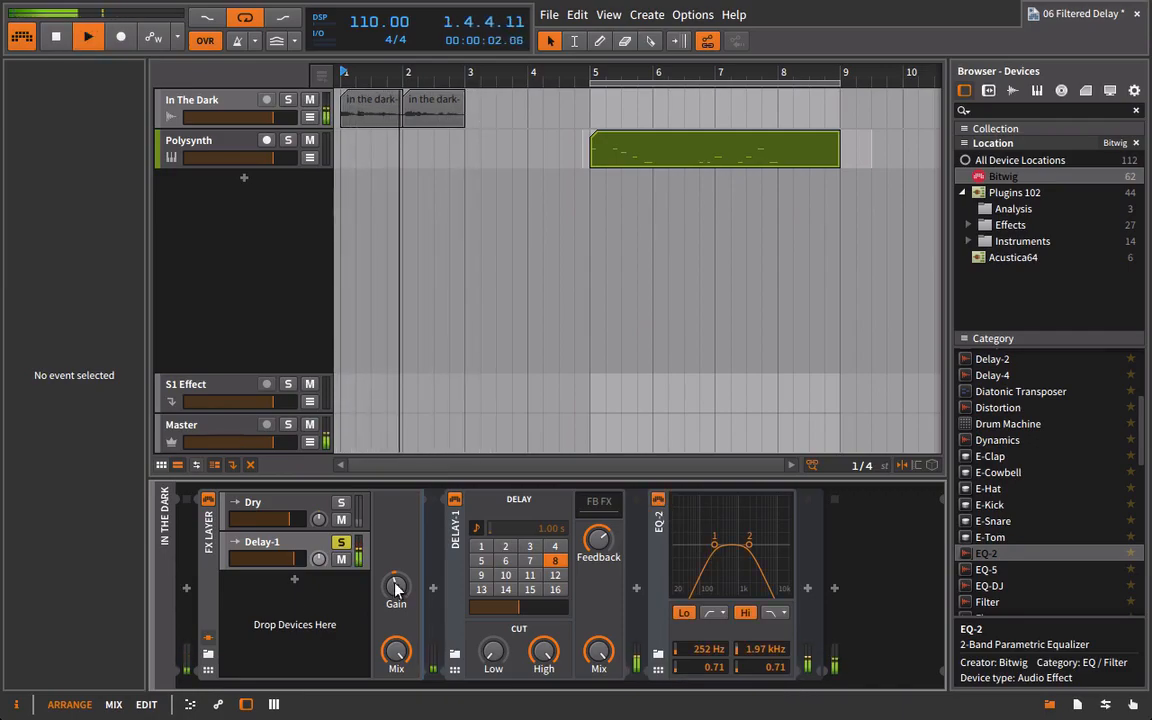
Unsolo the Delay-1 layer, lower its volume below the Dry layer's level and play both layers together.
left_click(340, 546)
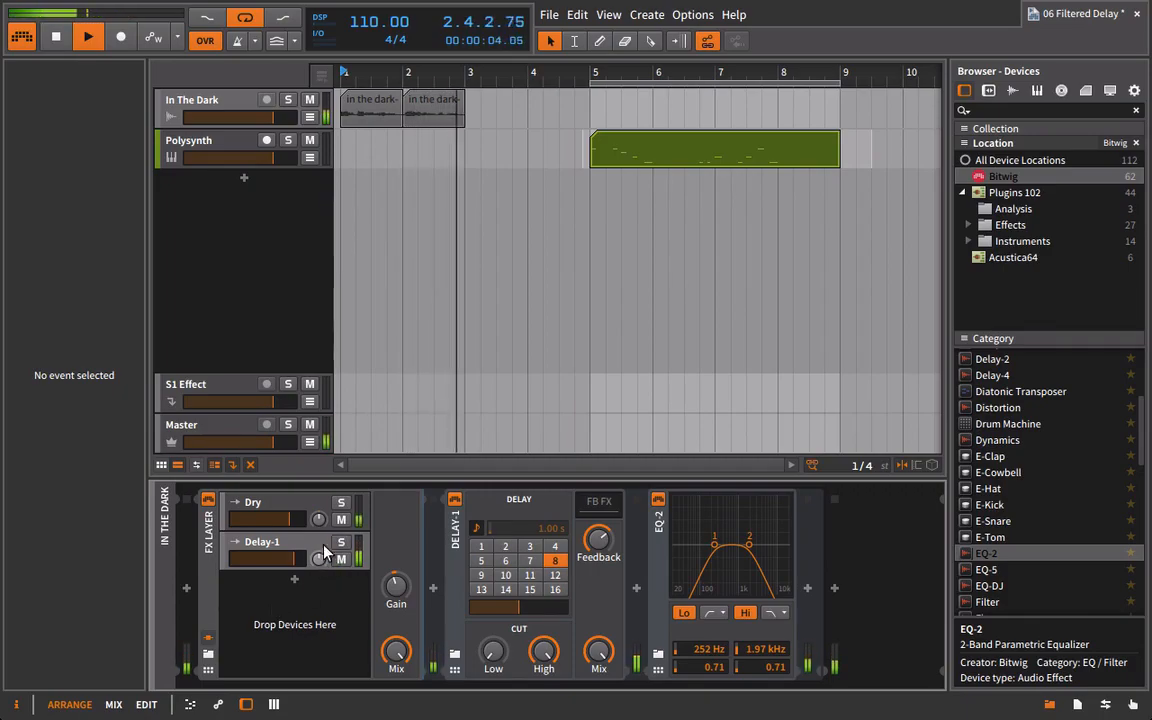
key("space")
left_click_drag(291, 567, 280, 566)
key("space")
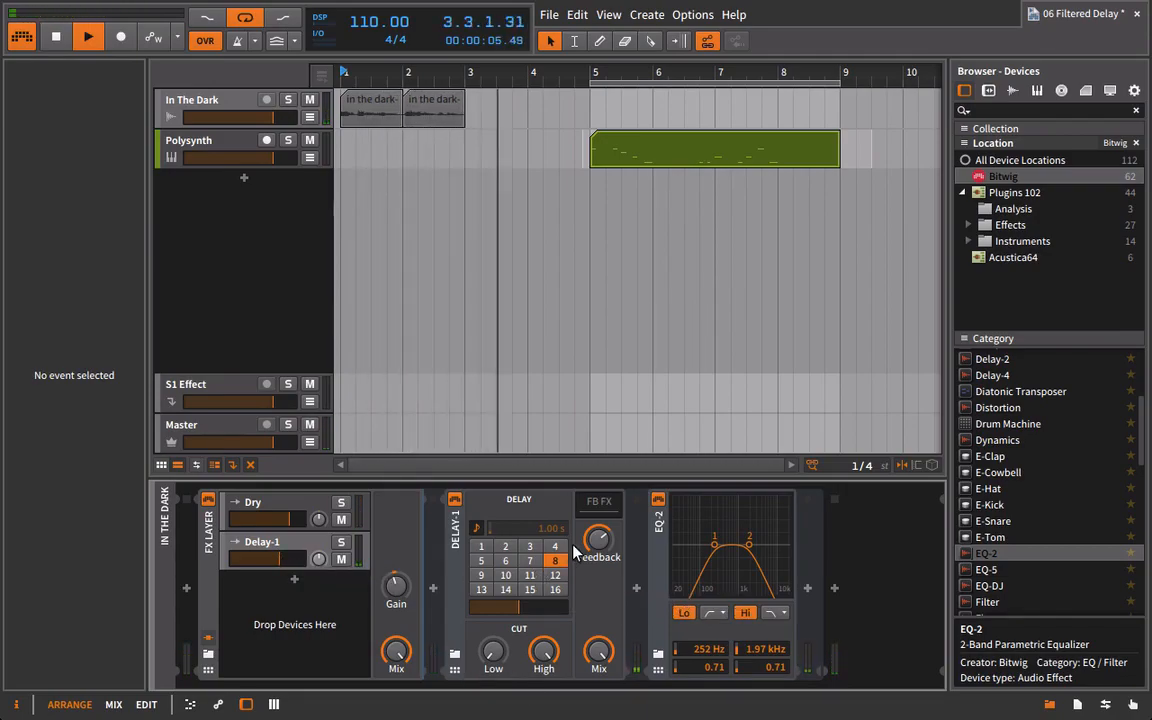
Stop playback and insert a Ladder filter between Delay-1 and the bypassed EQ-2.
key("space")
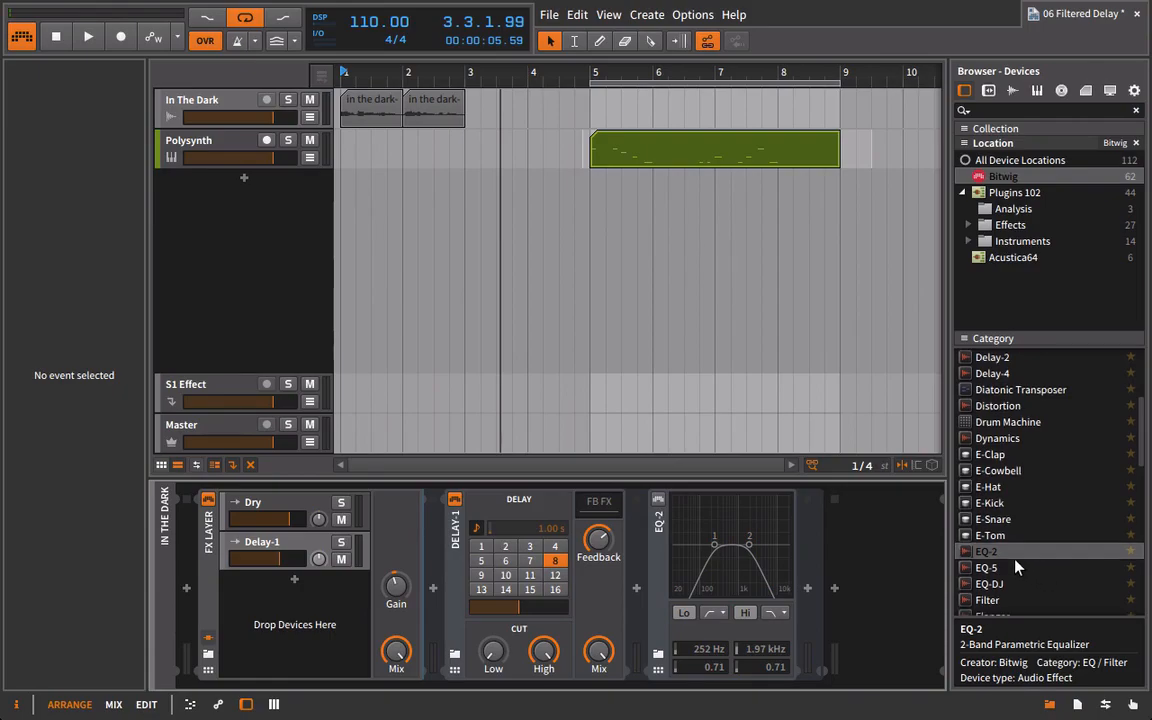
scroll(1036, 423, "up", 5)
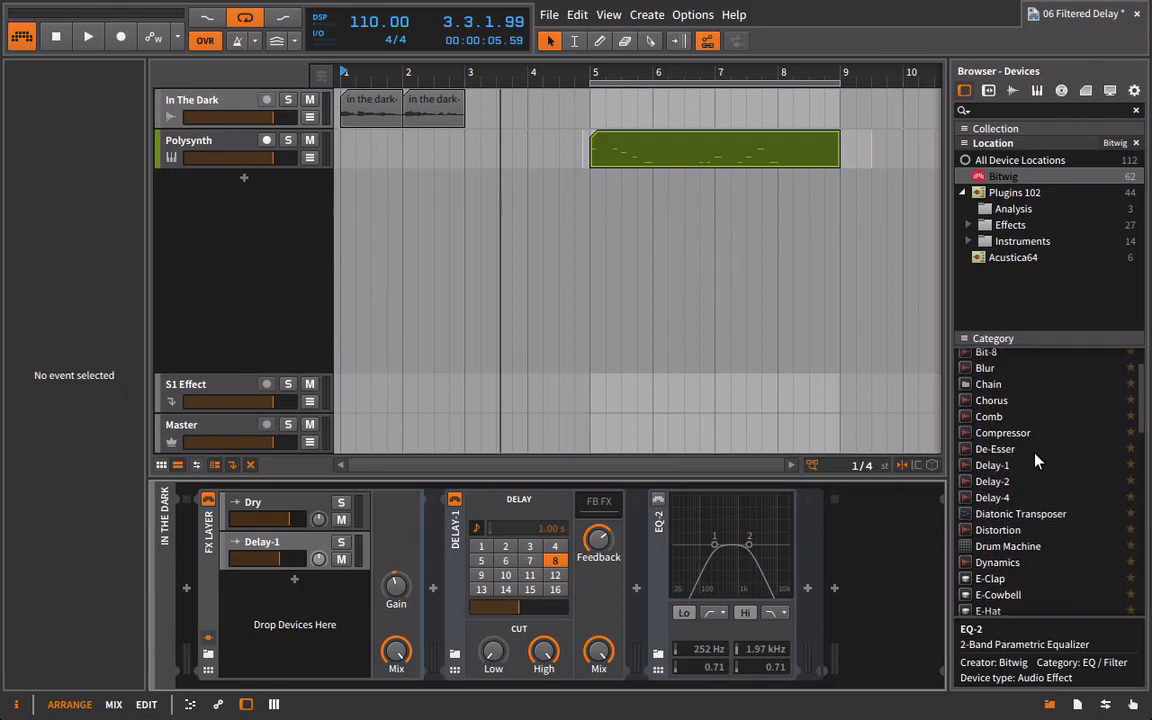
scroll(1040, 470, "down", 5)
scroll(1042, 517, "down", 5)
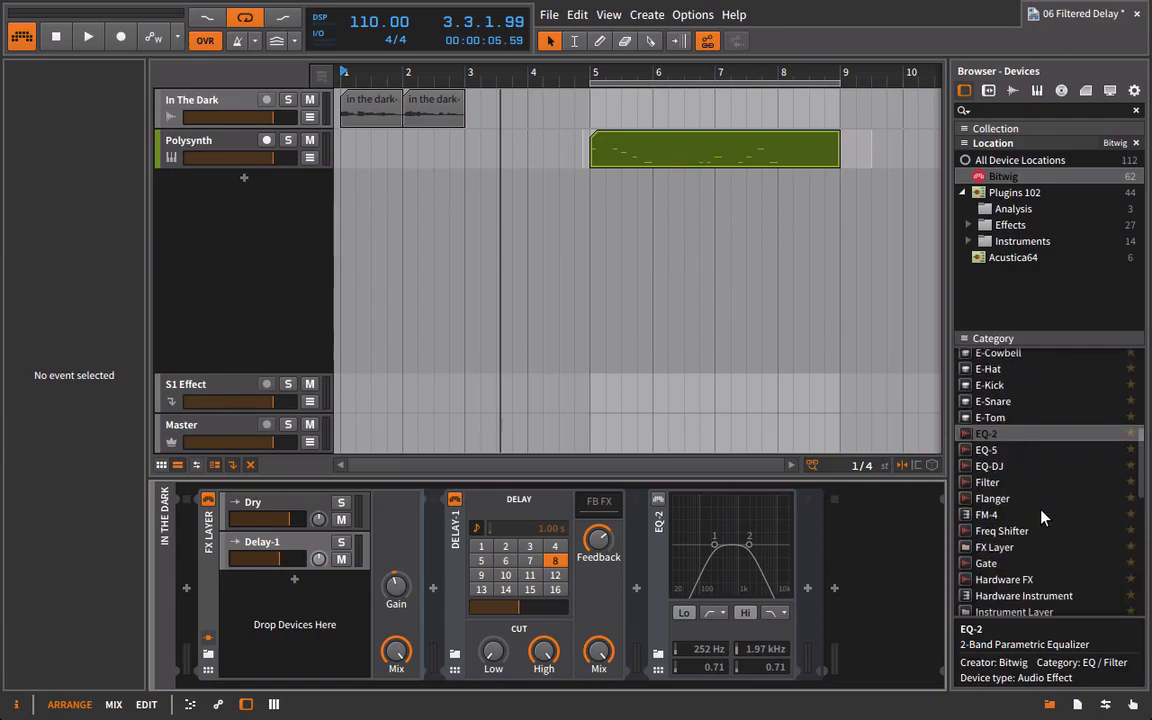
scroll(1042, 517, "down", 1)
left_click(1000, 527)
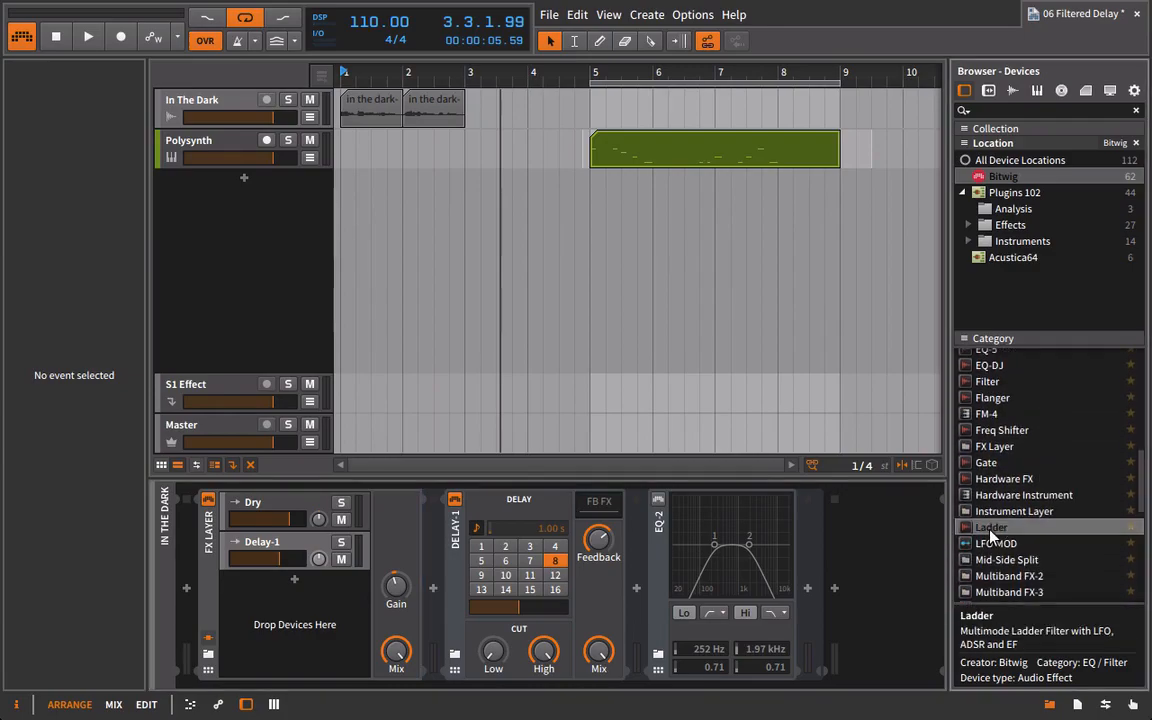
left_click_drag(638, 560, 636, 556)
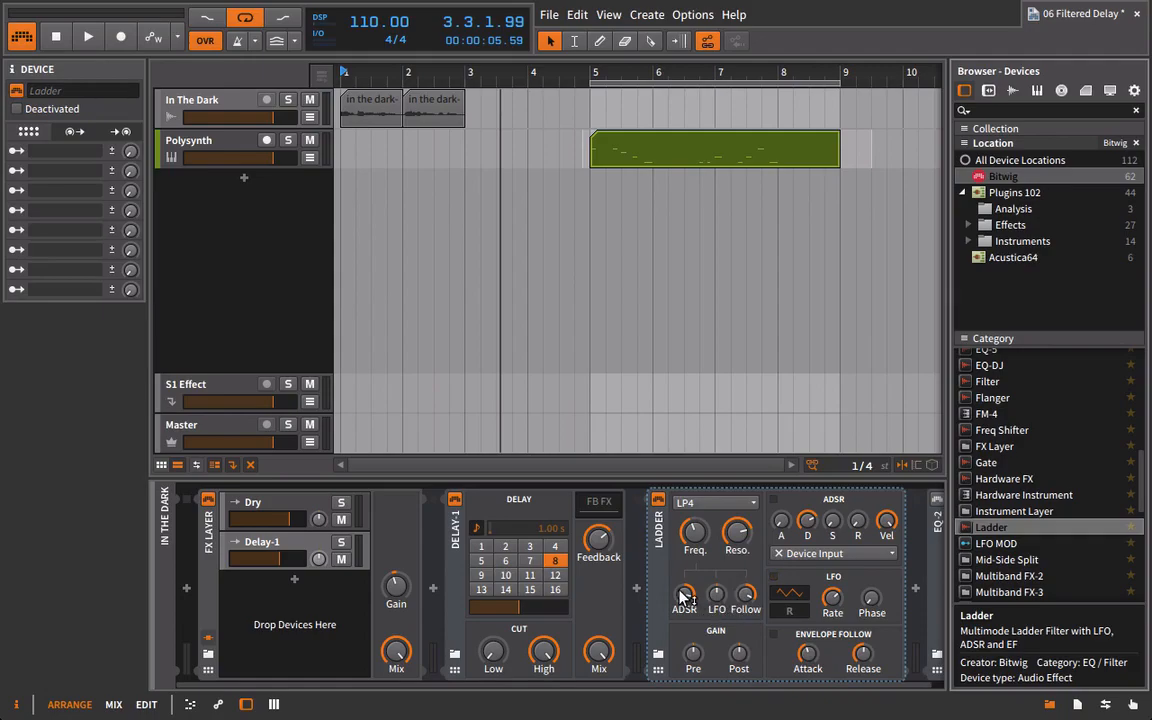
Zero the Ladder's ADSR and Follow amounts, switch its filter mode to BP2 with minimum resonance, and audition it.
double_click(744, 599)
left_click_drag(645, 685, 722, 685)
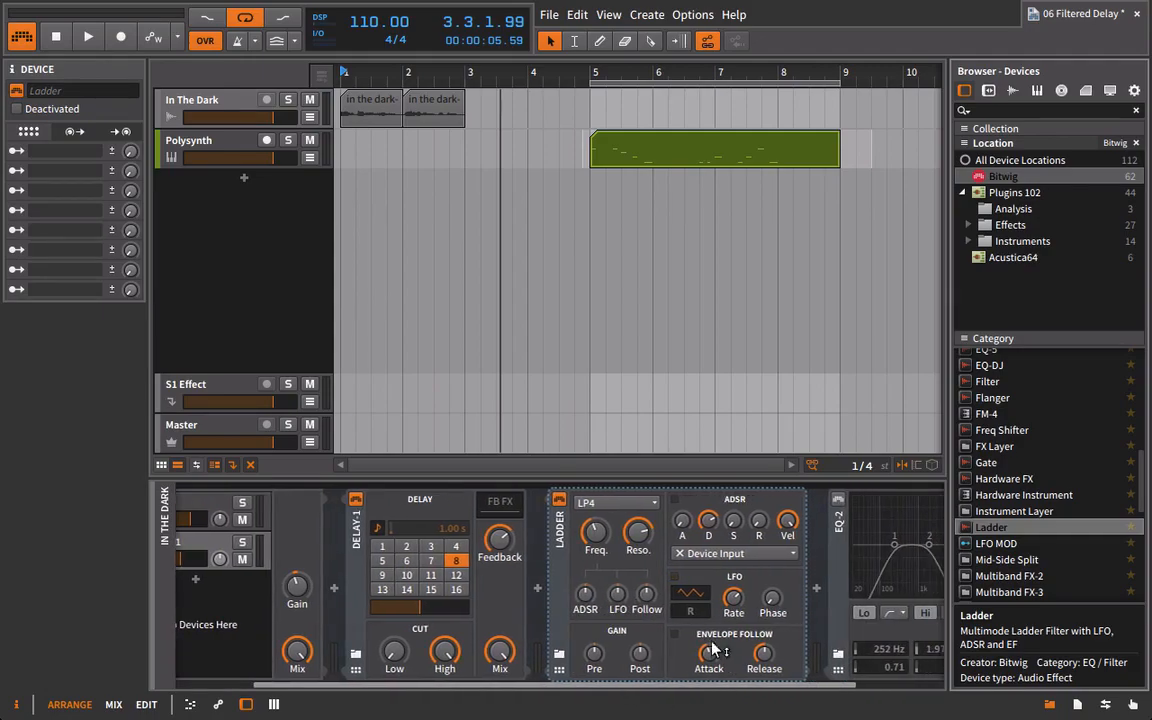
left_click(605, 507)
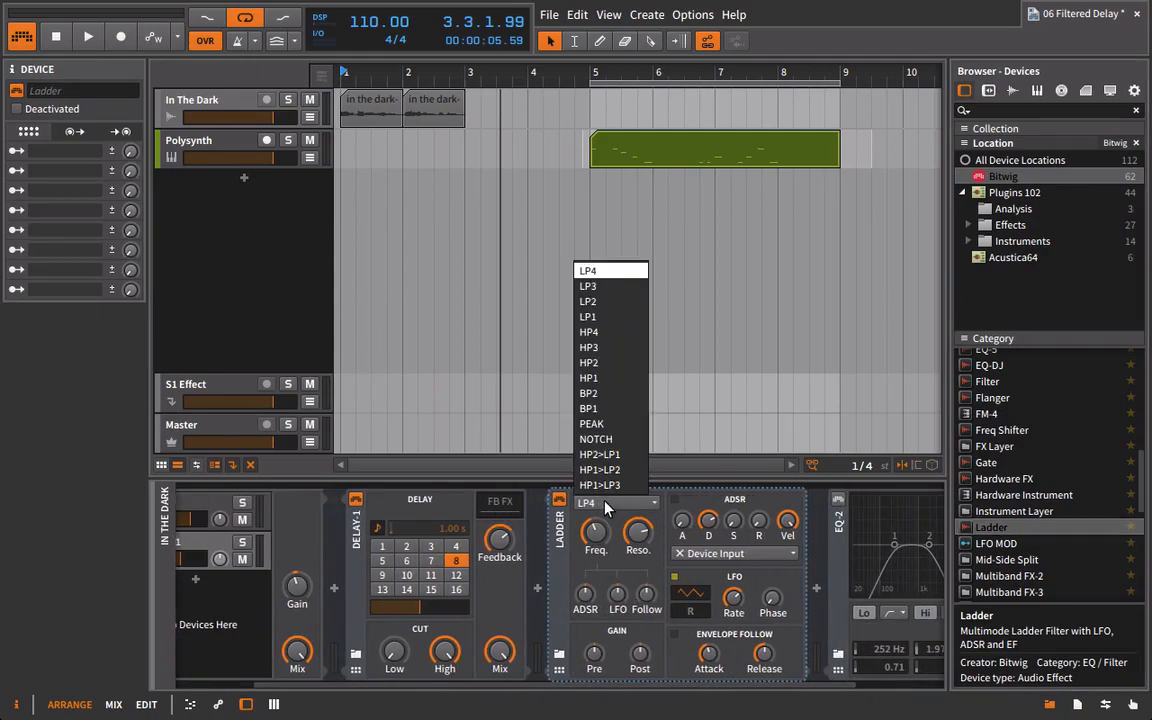
left_click(631, 398)
key("space")
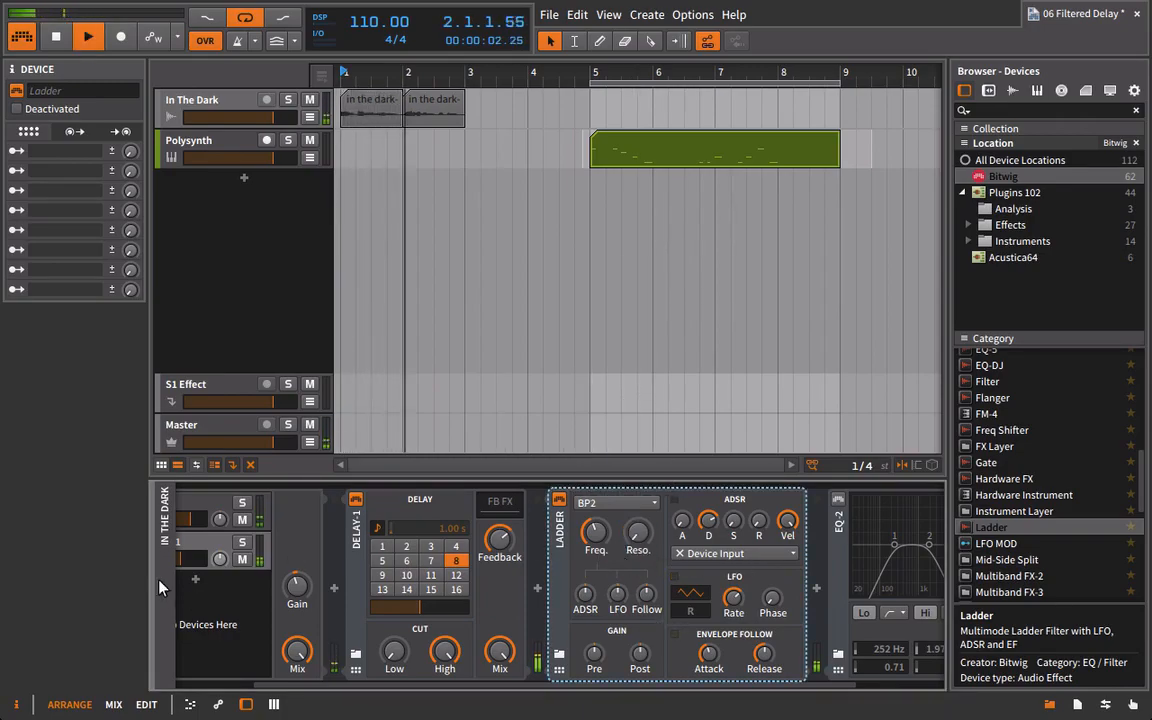
Solo the Delay-1 layer and raise the Ladder's post-gain to about +18 dB, its frequency and its resonance while auditioning playback.
left_click(240, 548)
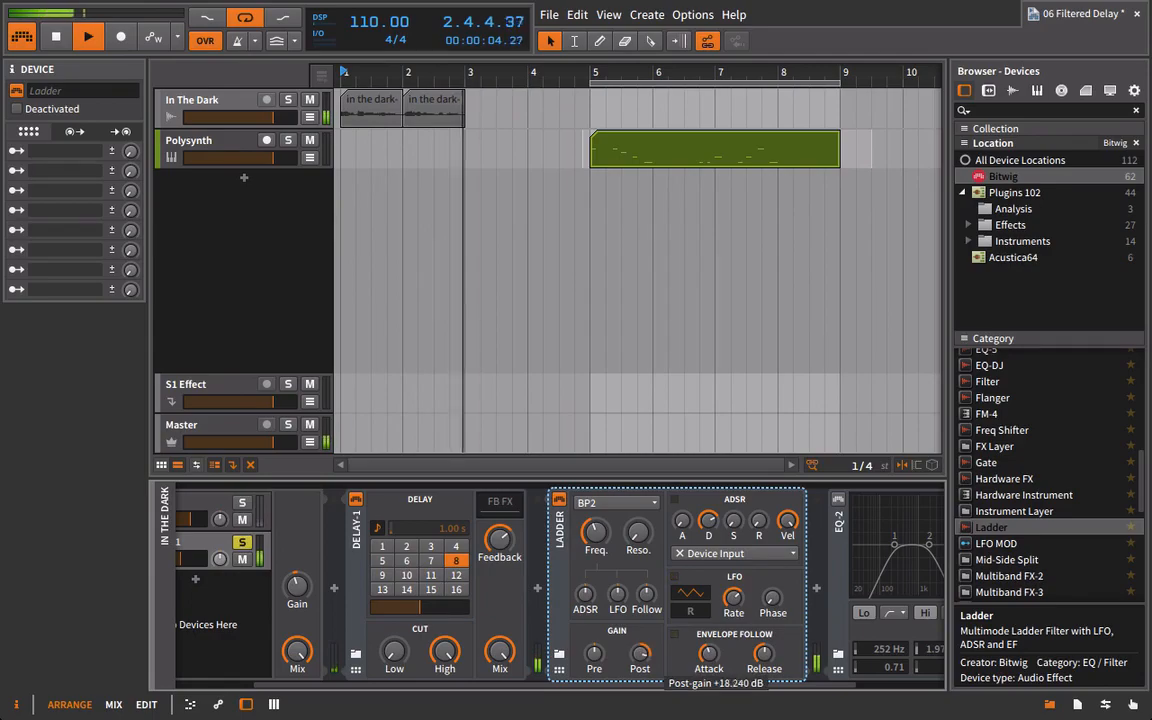
left_click_drag(595, 533, 612, 513)
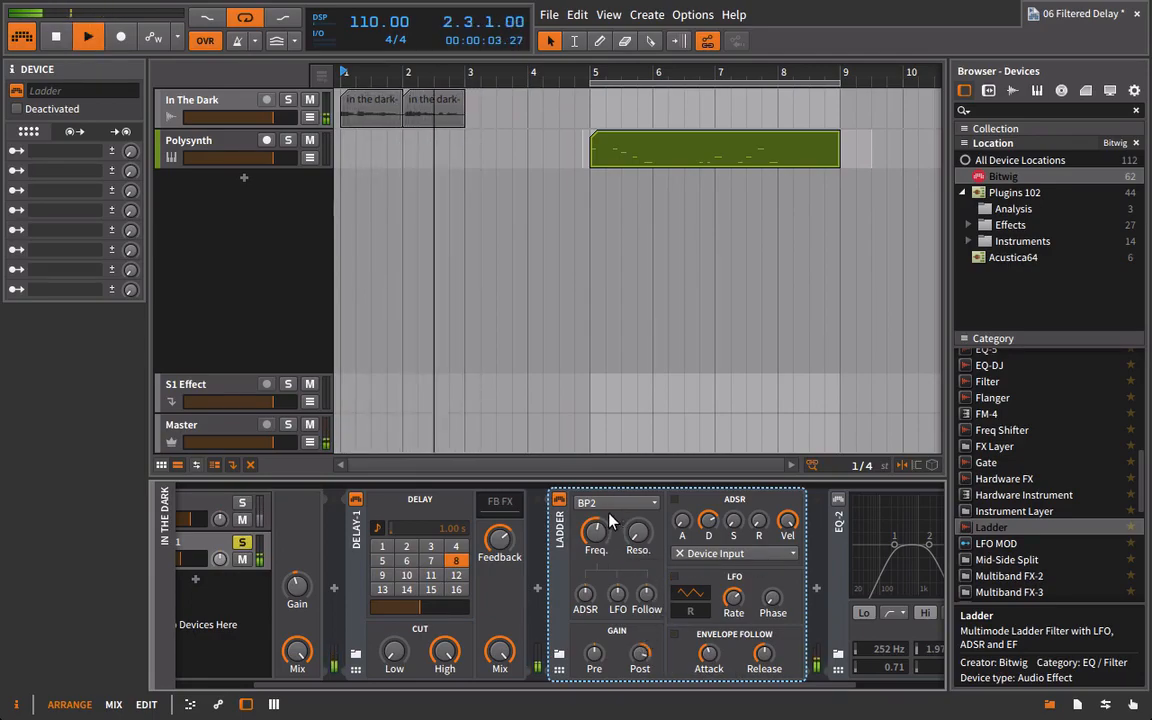
key("space")
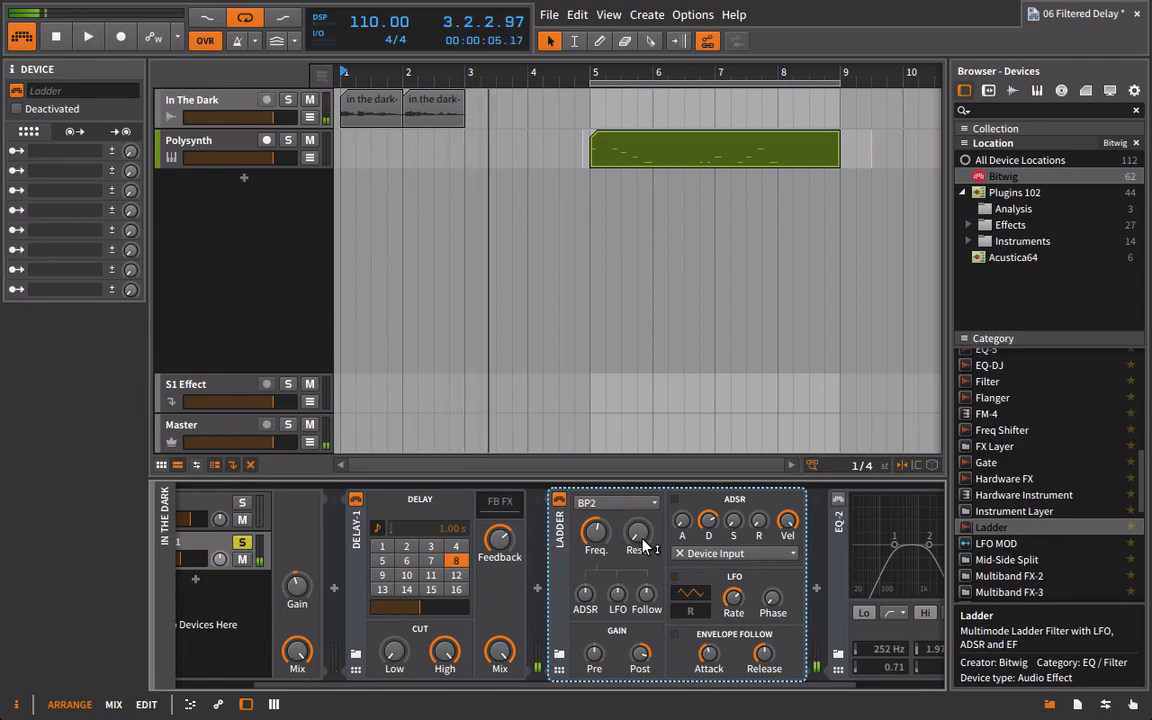
key("space")
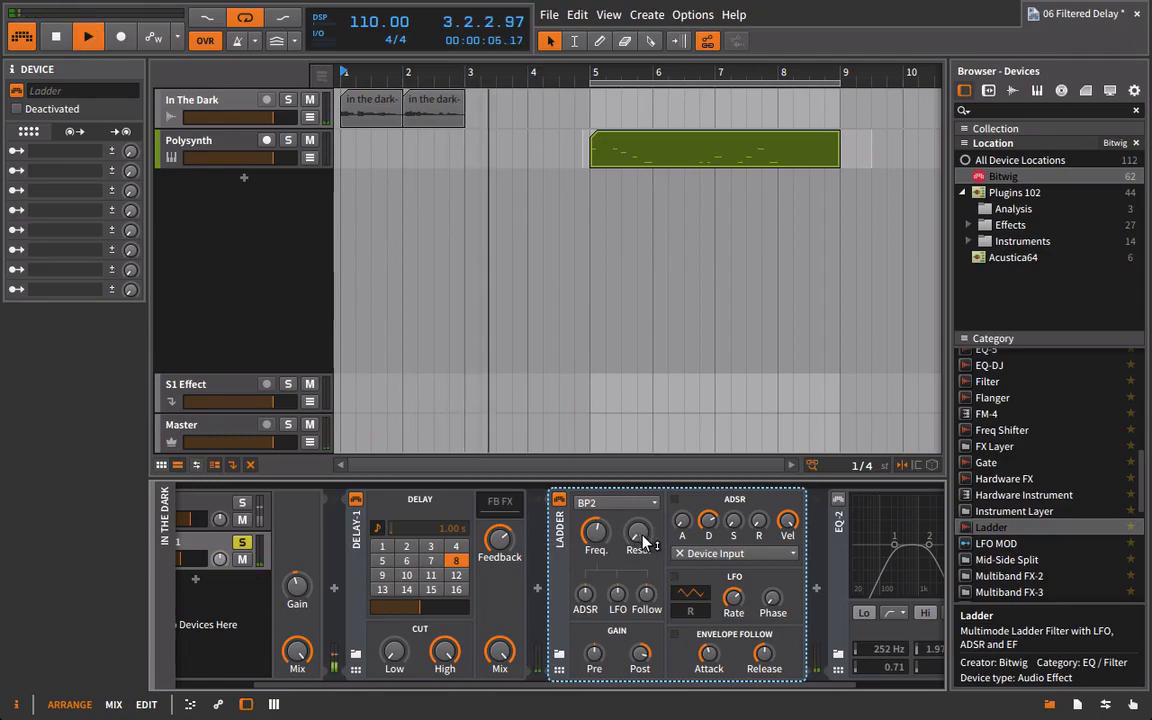
mouse_move(641, 541)
left_mouse_down()
mouse_move(641, 507)
mouse_move(636, 527)
left_mouse_up()
Audition the Ladder's BP1 filter mode on the soloed delay and return the filter to BP2.
left_click(617, 505)
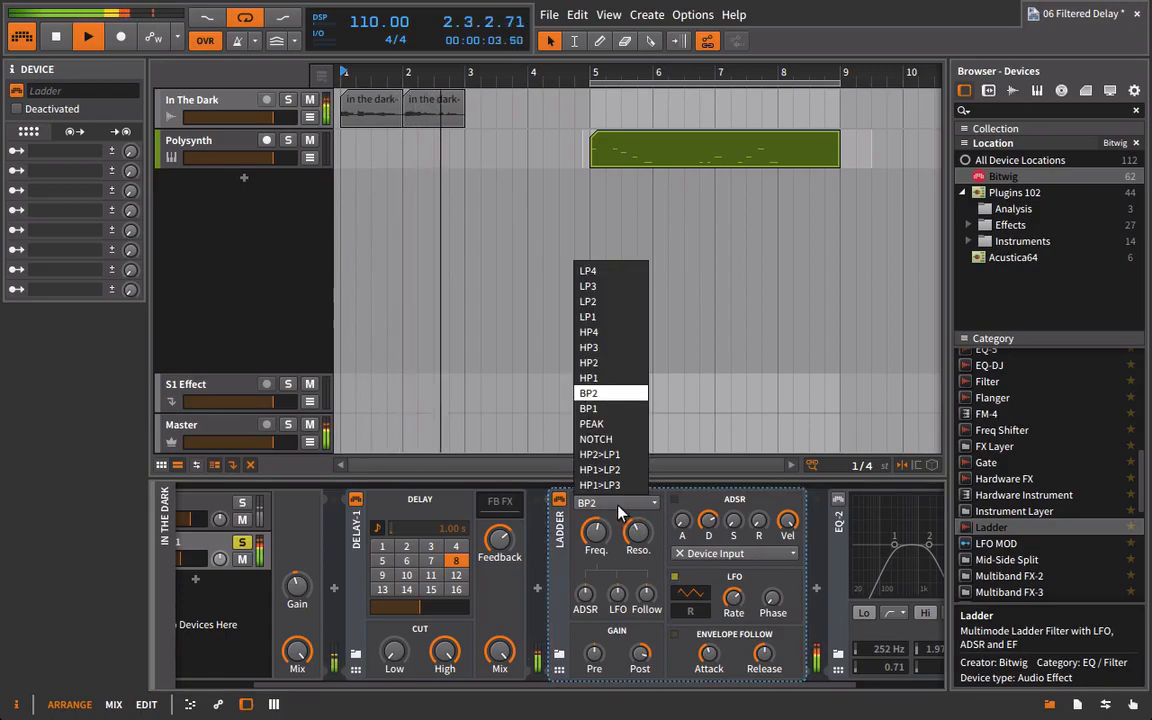
left_click(628, 409)
key("space")
key("space")
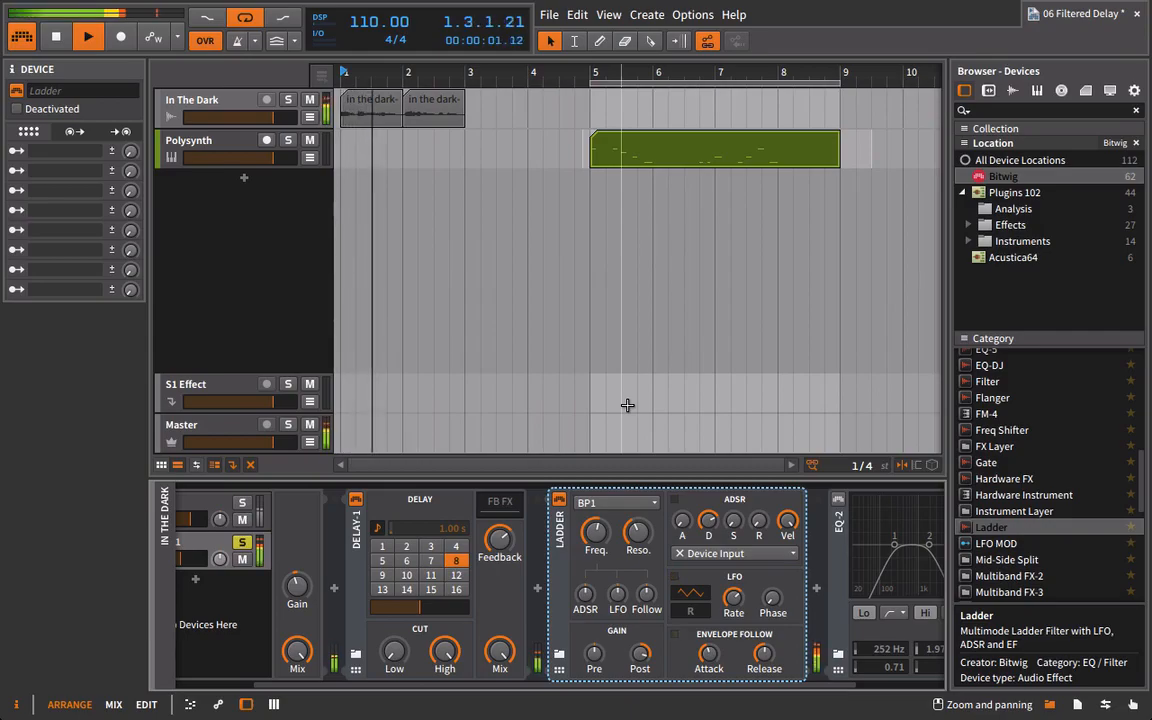
left_click(598, 502)
left_click(601, 395)
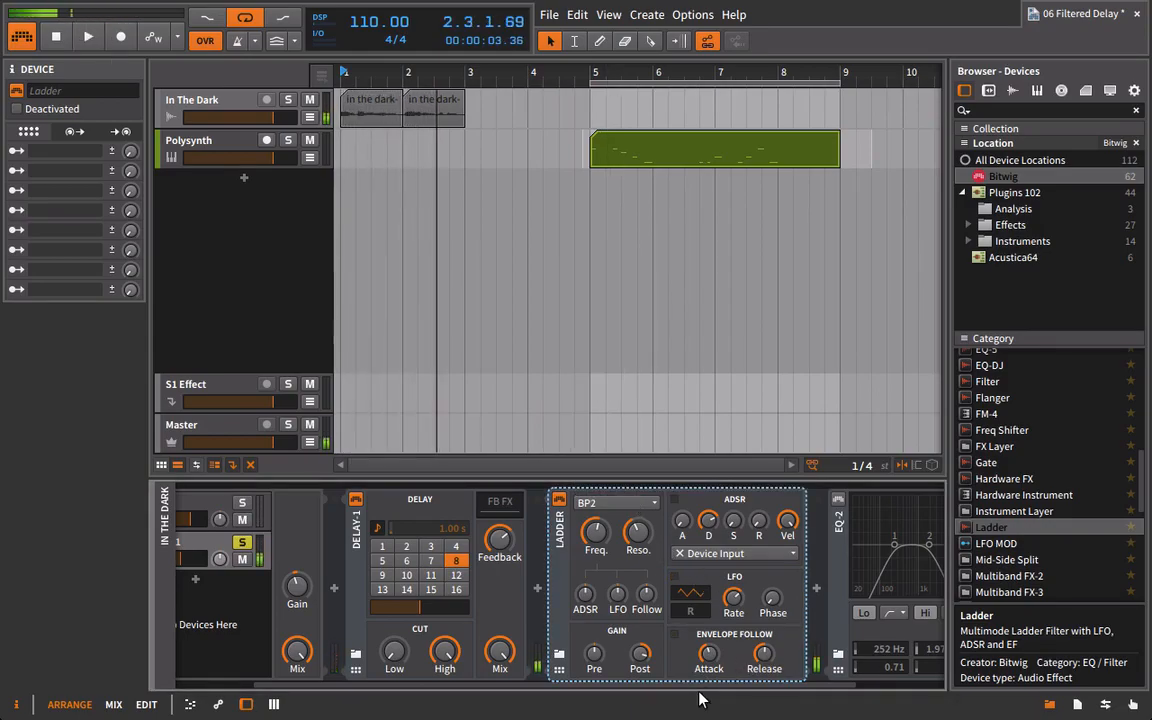
Unsolo the Delay-1 layer, lower its volume further while playing both layers, and hide the browser.
left_click_drag(705, 686, 437, 687)
left_click(346, 552)
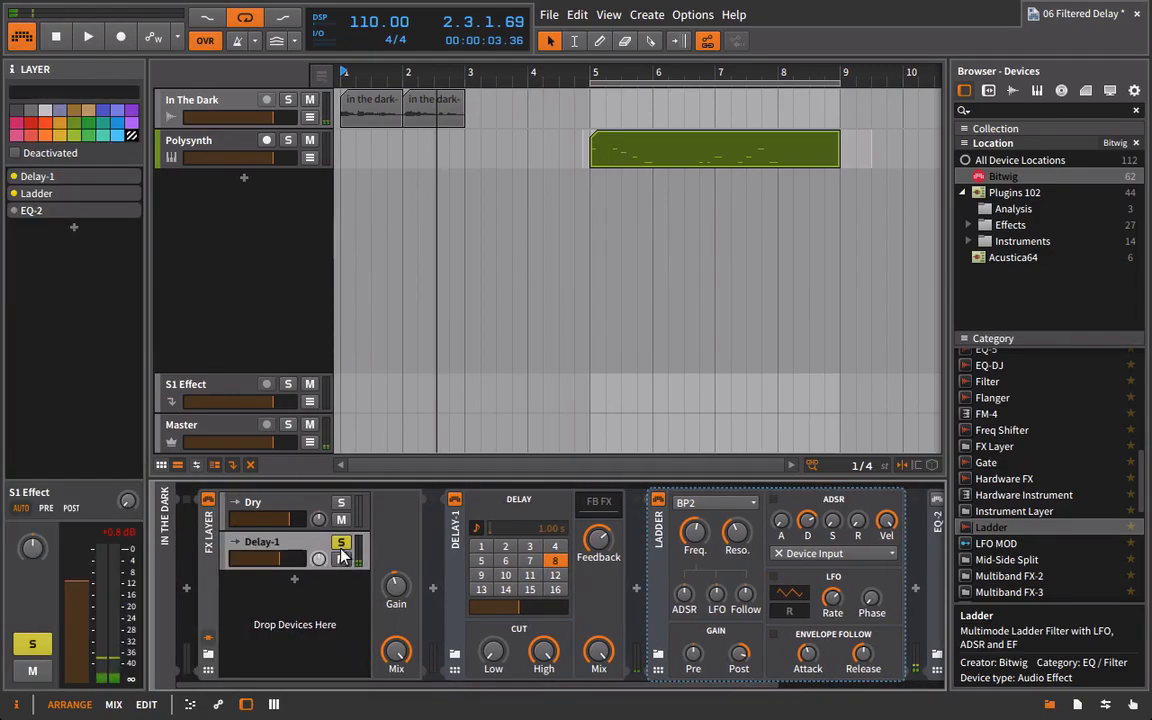
left_click(346, 545)
key("space")
left_click_drag(285, 568, 265, 568)
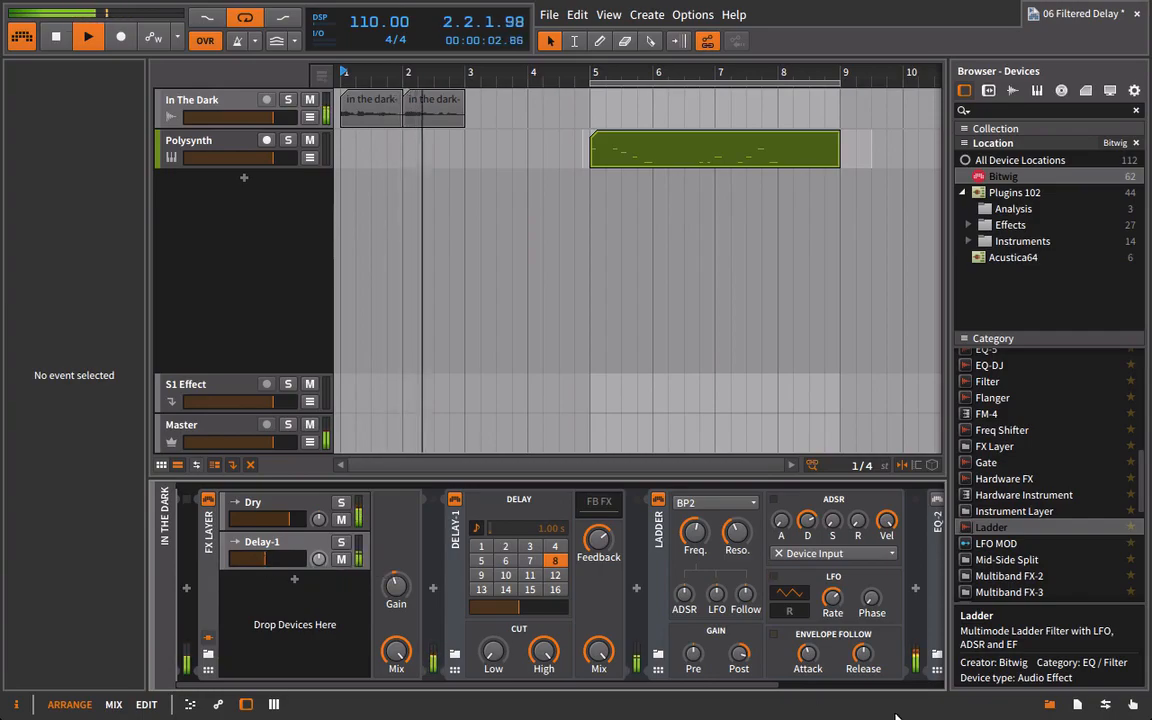
left_click(1049, 704)
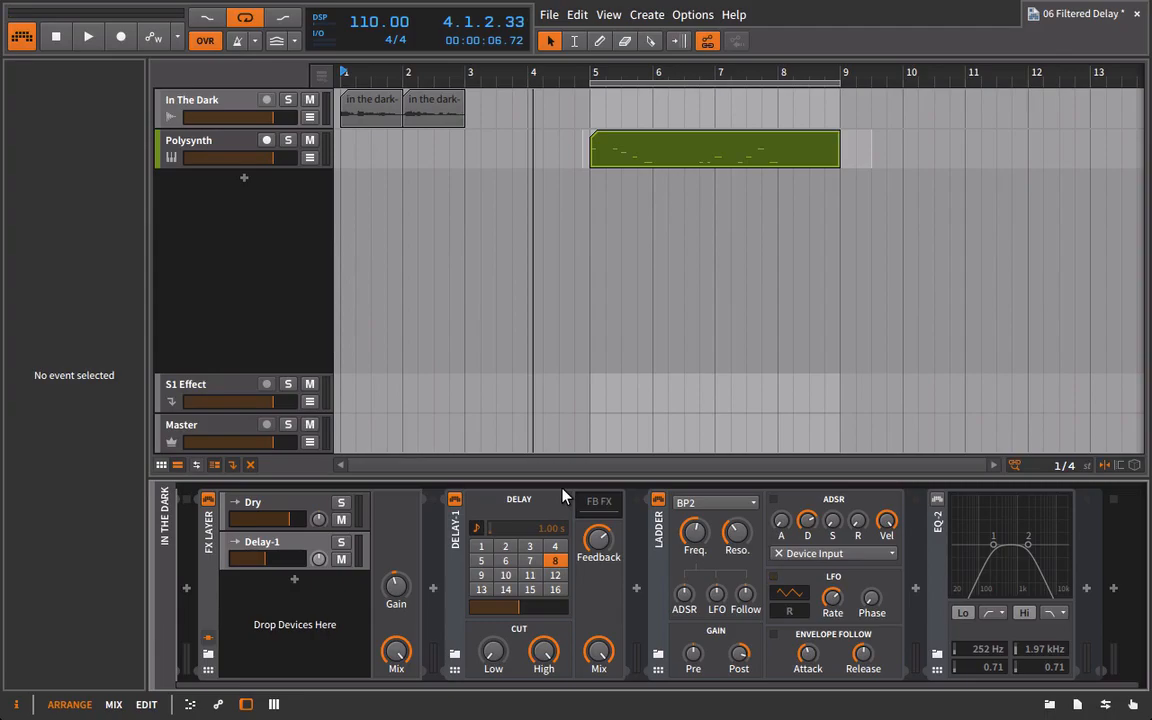
Solo the Polysynth track and play it from the start of its clip at bar 5.
left_click(222, 150)
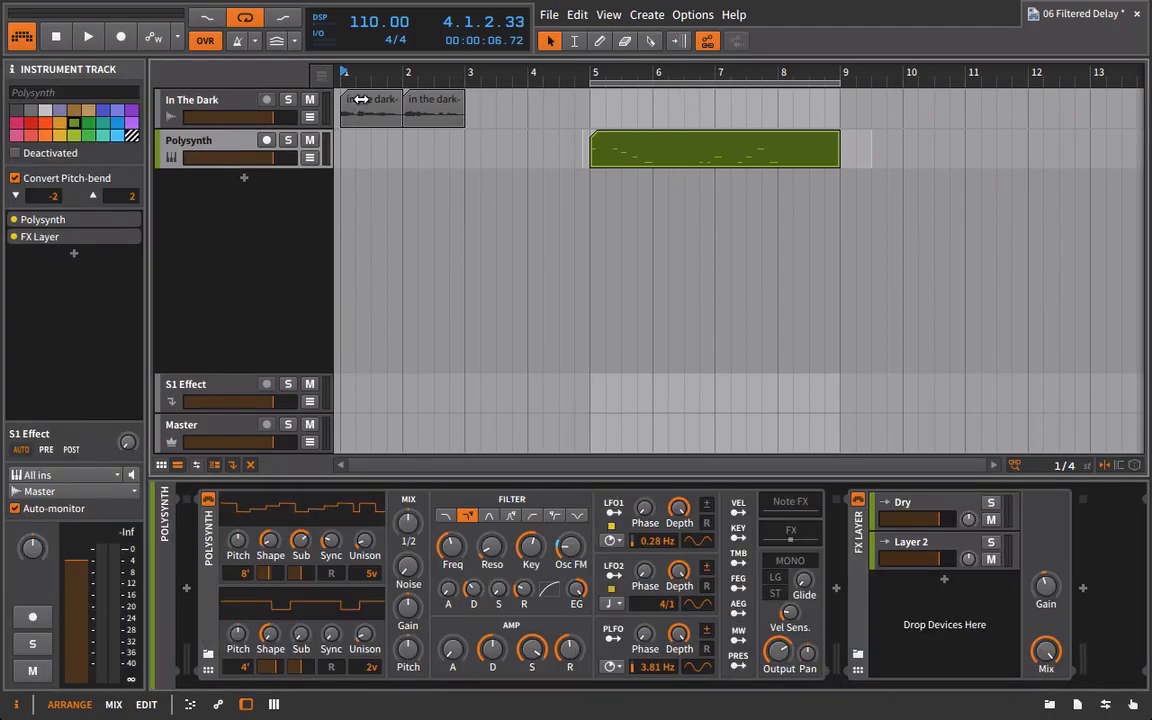
left_click(590, 72)
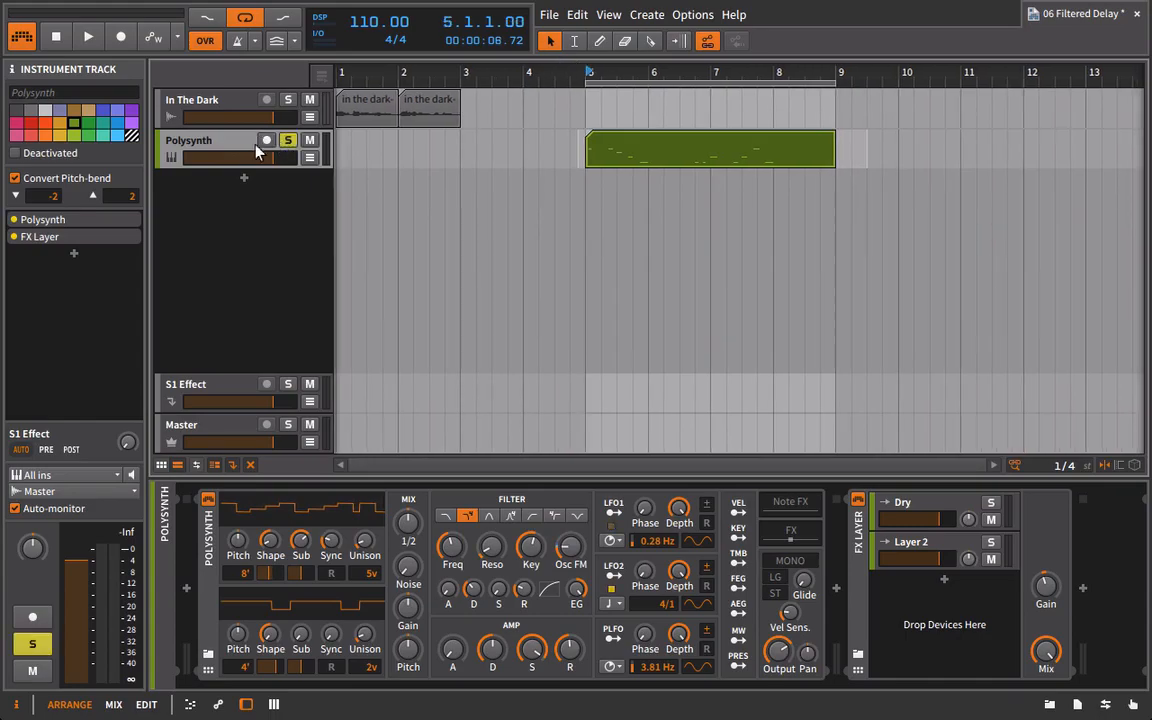
key("space")
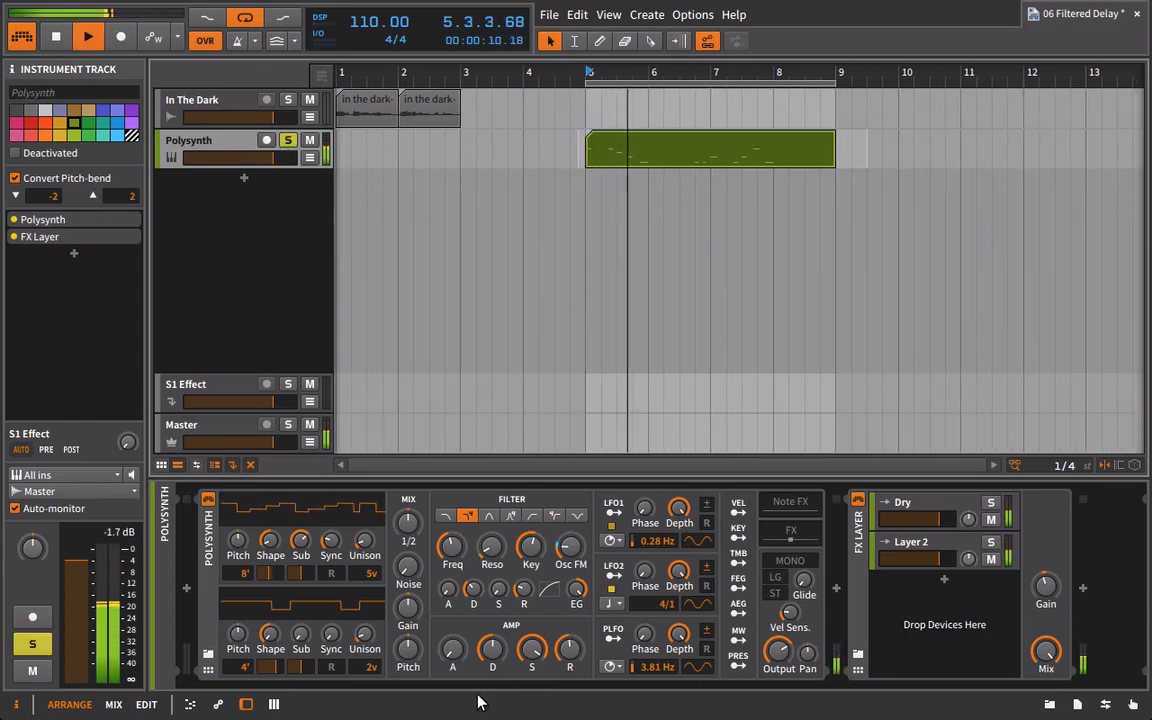
Insert a Delay-1 device into Layer 2 of the Polysynth track's FX Layer.
left_click(892, 545)
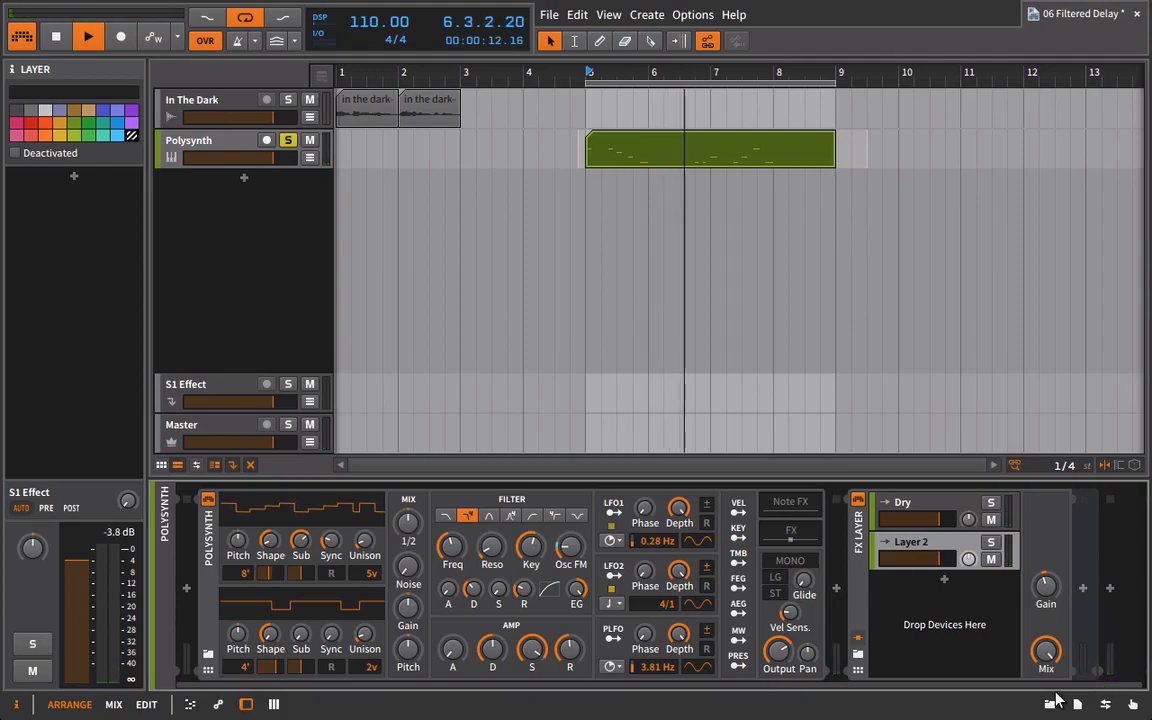
left_click(1049, 704)
scroll(1015, 460, "up", 5)
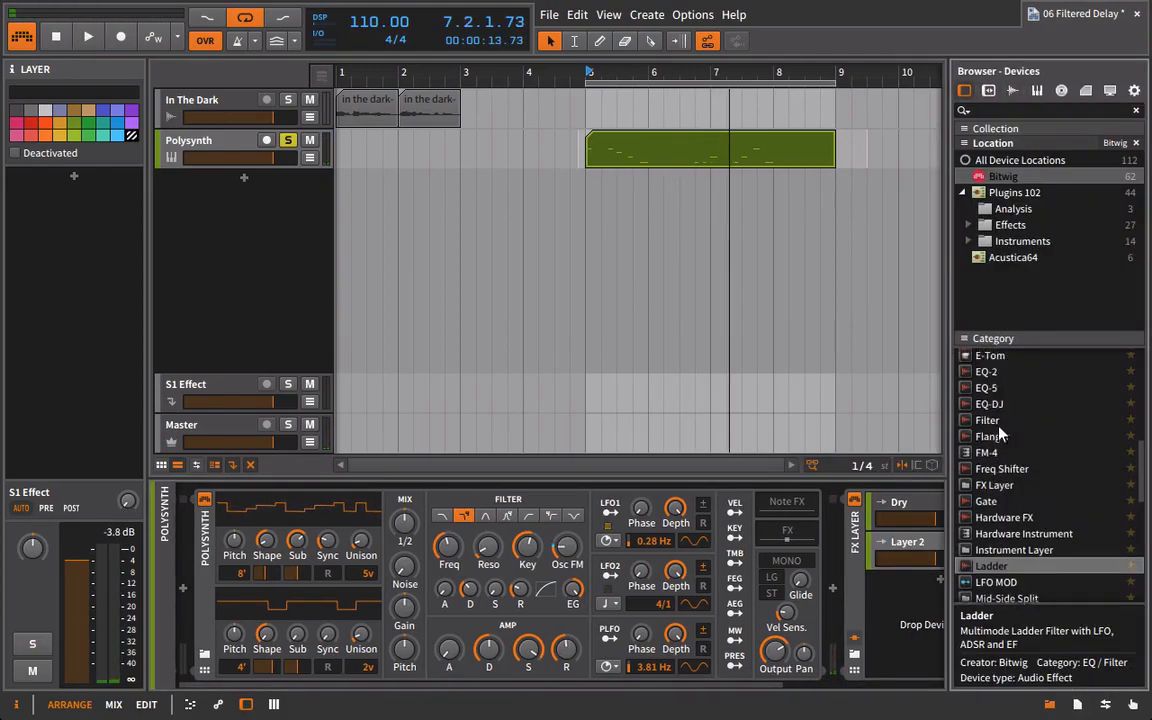
scroll(771, 587, "down", 3)
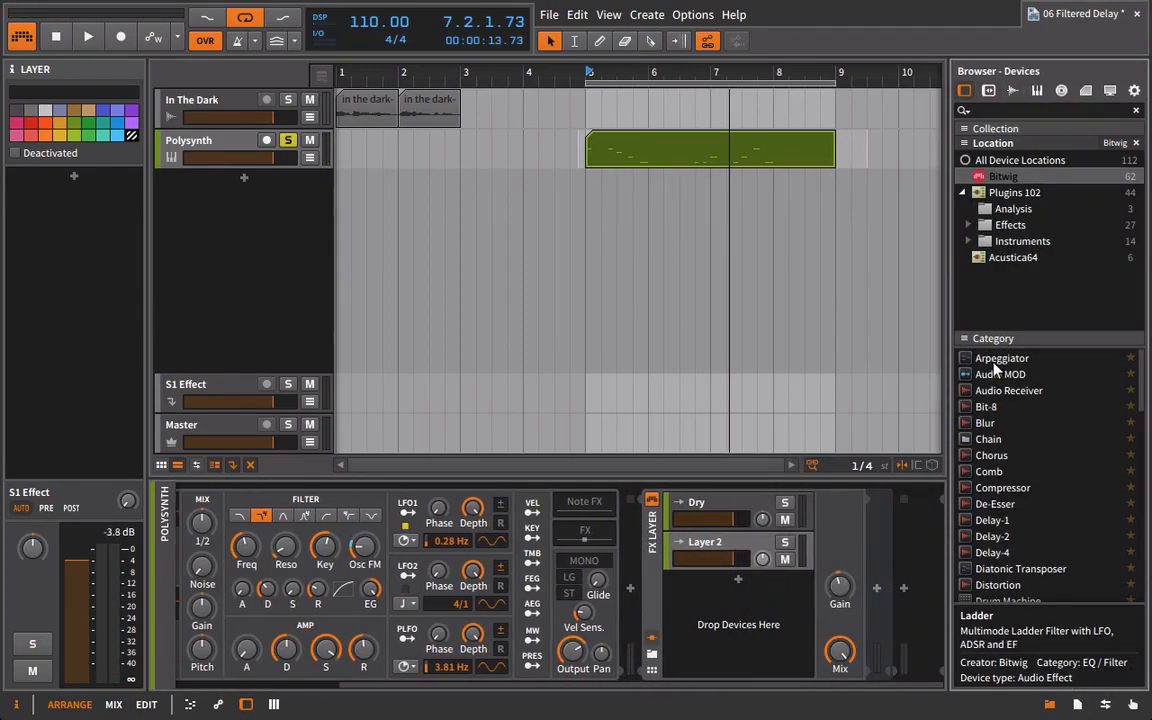
left_click(976, 522)
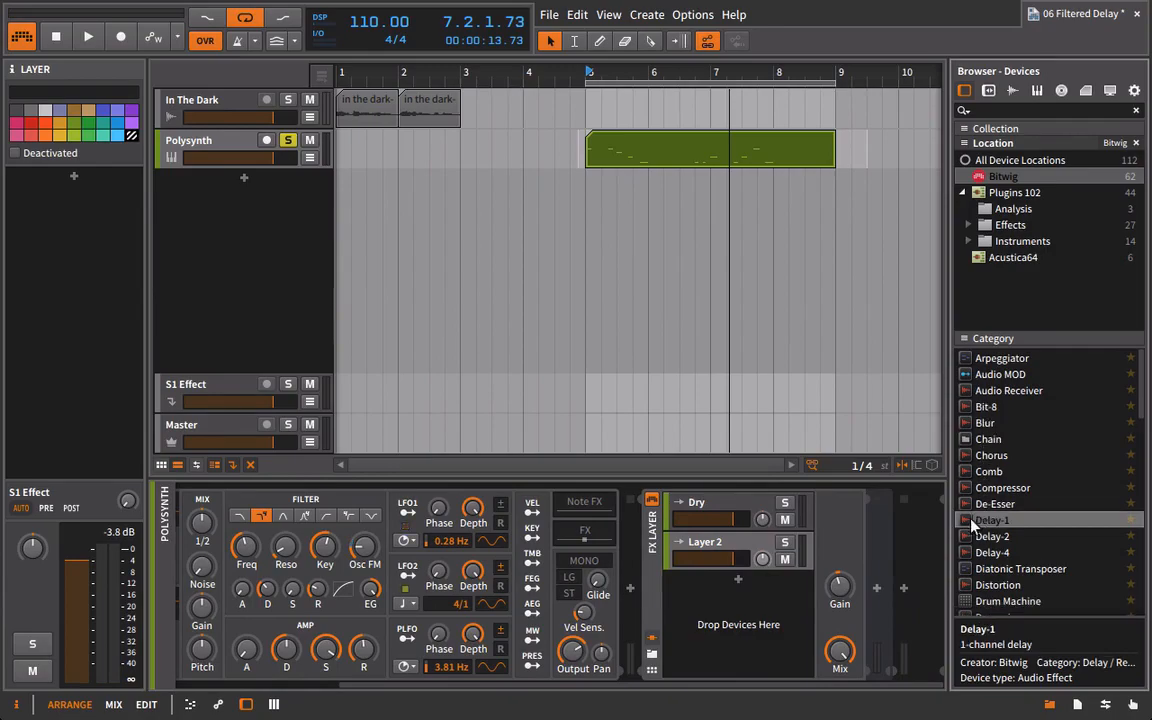
left_click_drag(770, 548, 770, 548)
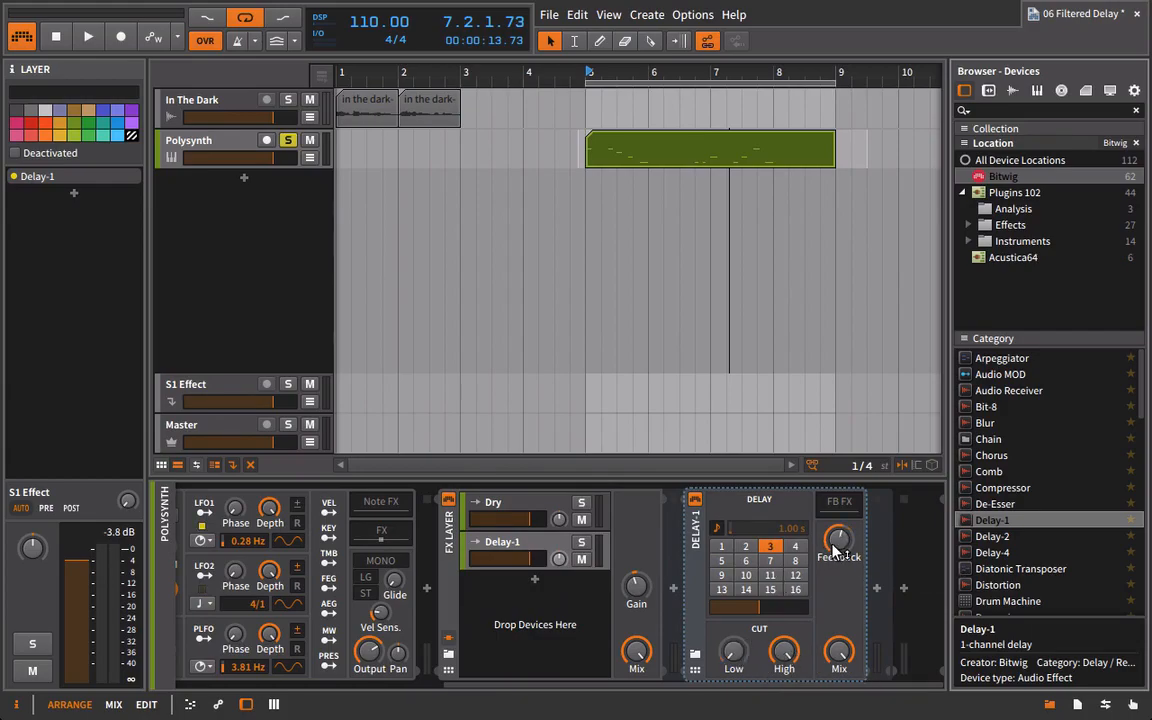
Play the Polysynth clip and lower the Delay-1 layer's volume below the Dry layer's level.
key("space")
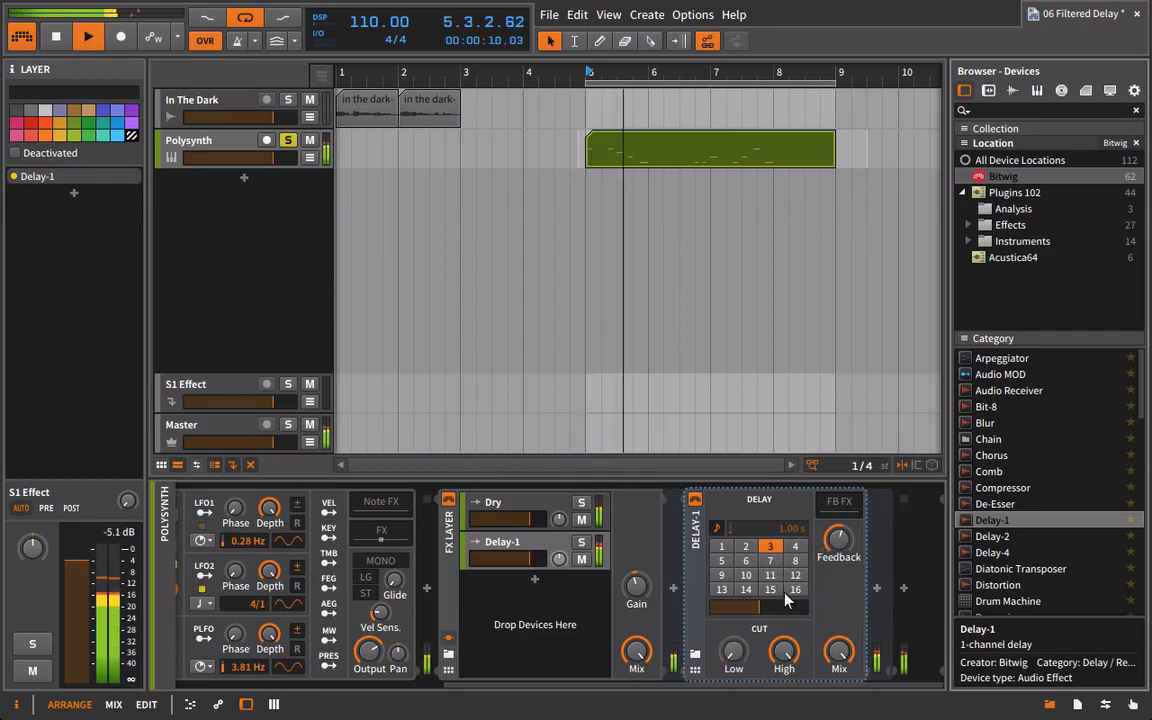
left_click_drag(519, 551, 519, 567)
key("space")
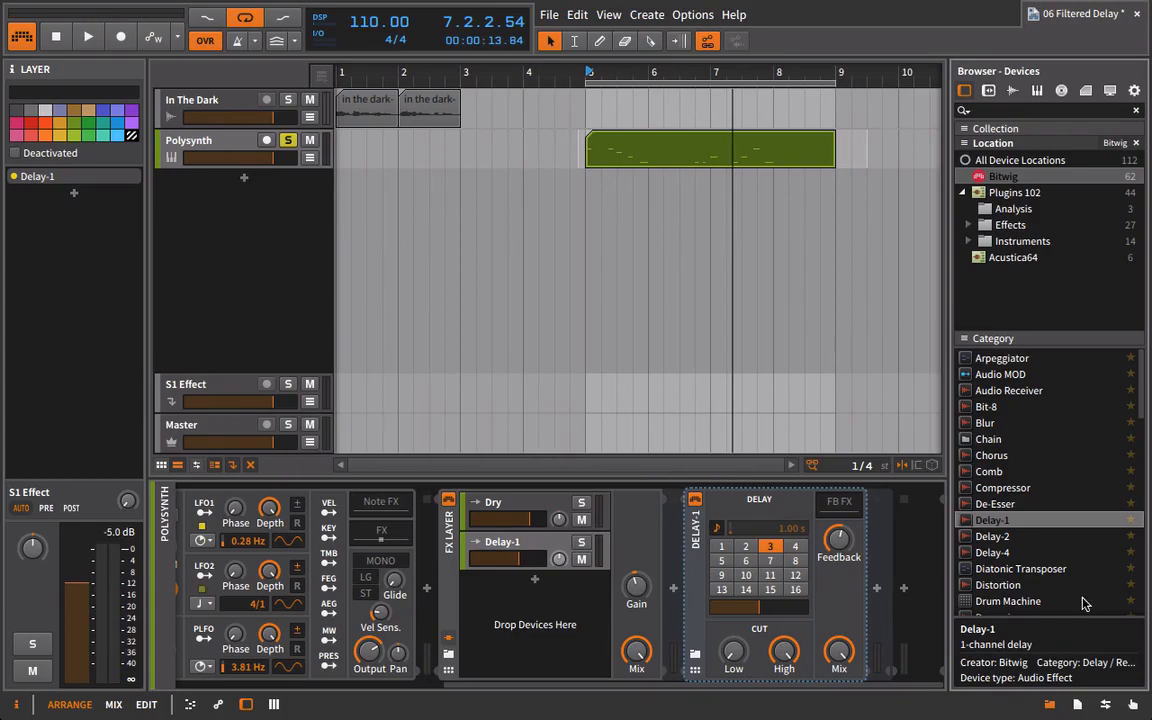
Insert an EQ-2 after Delay-1 in the Polysynth's delay layer and hide the browser.
scroll(1048, 445, "down", 5)
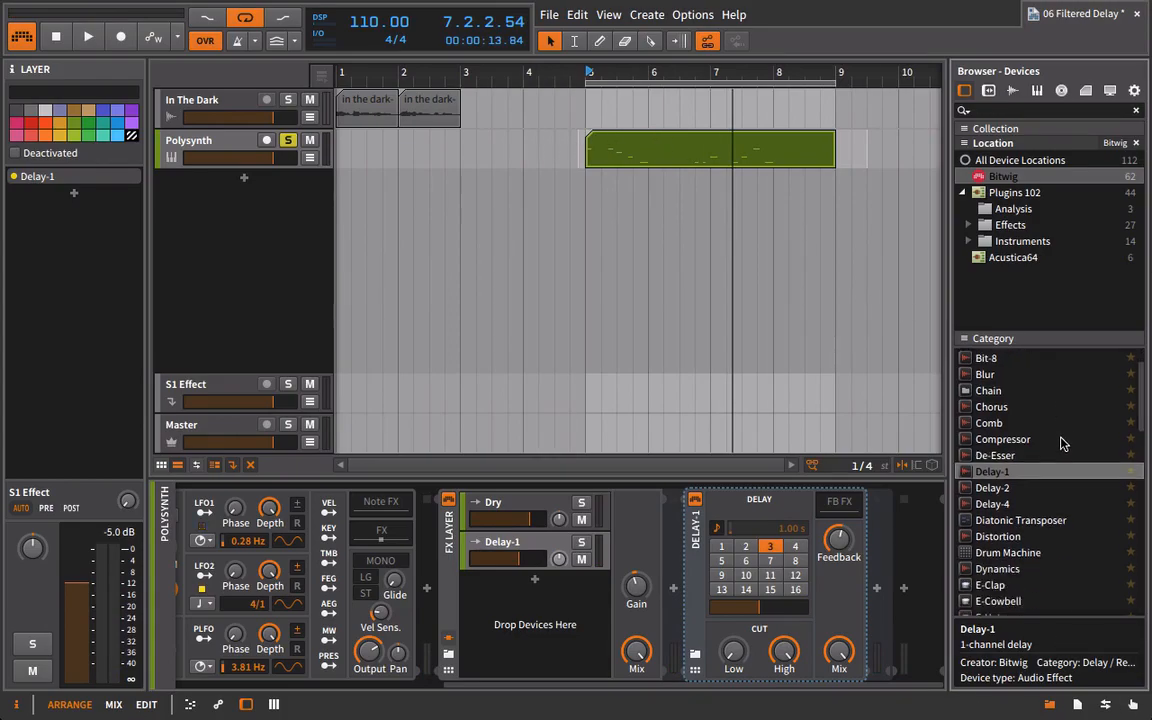
left_click(983, 511)
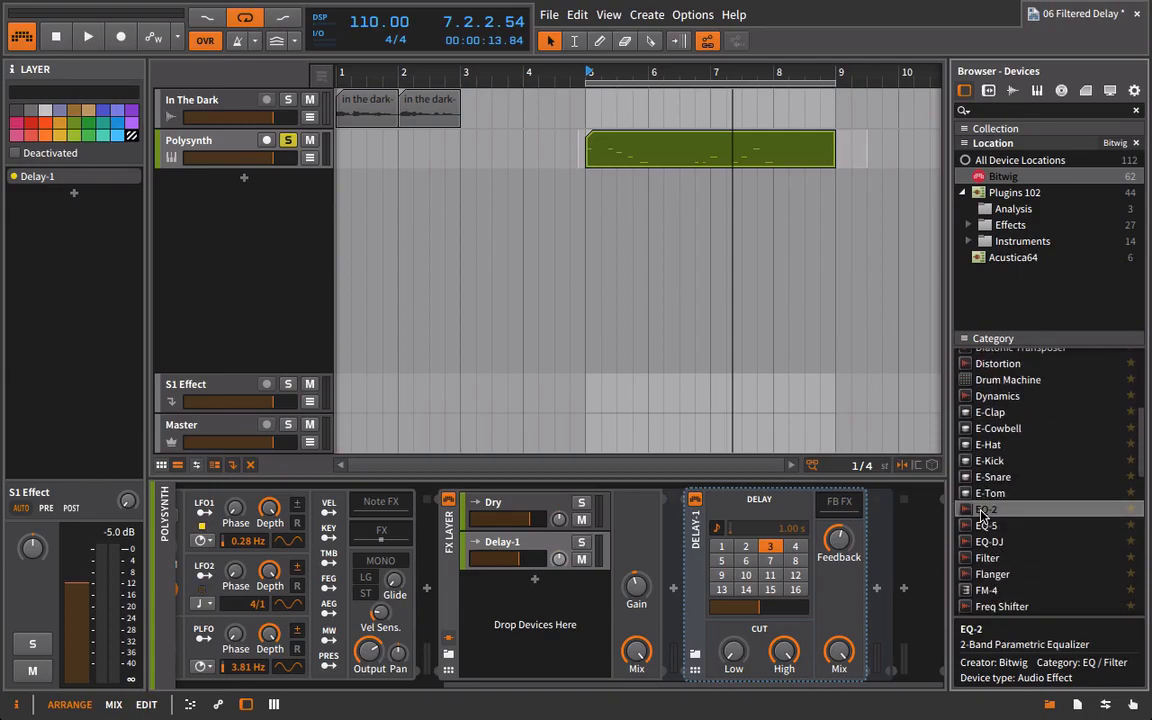
left_click_drag(886, 538, 888, 541)
left_click(1049, 704)
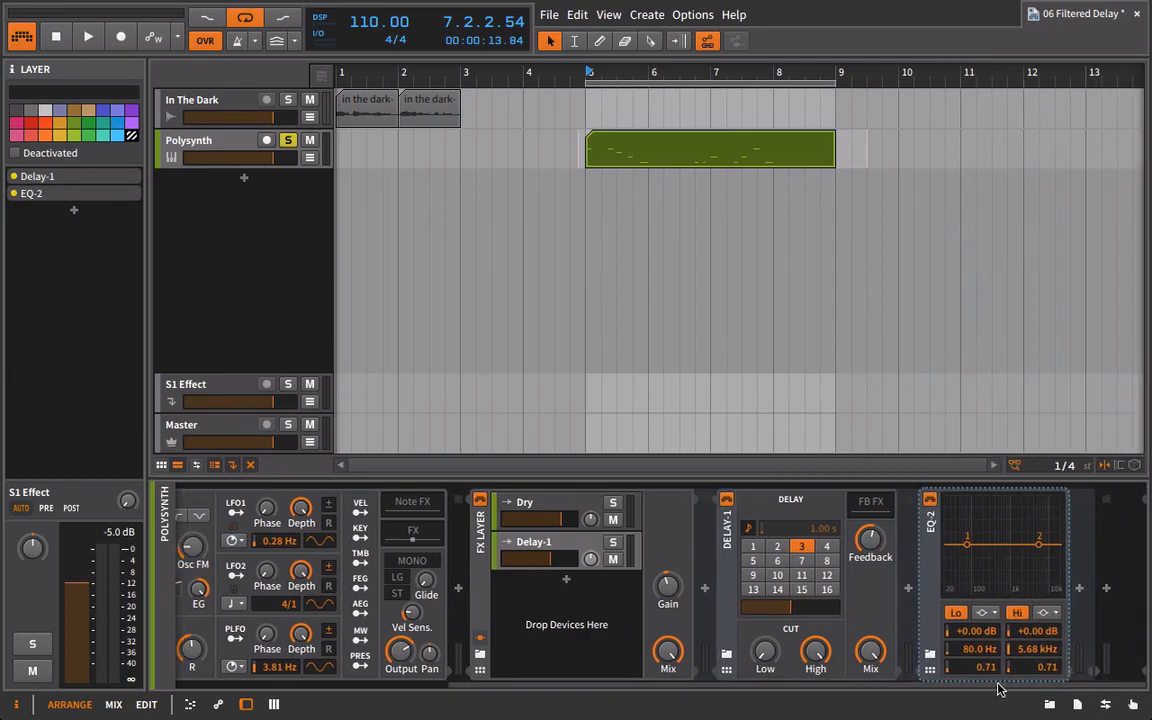
Switch the EQ-2's low band to a low-cut filter and raise its frequency to 293 Hz during playback.
left_click(994, 614)
left_click(1000, 628)
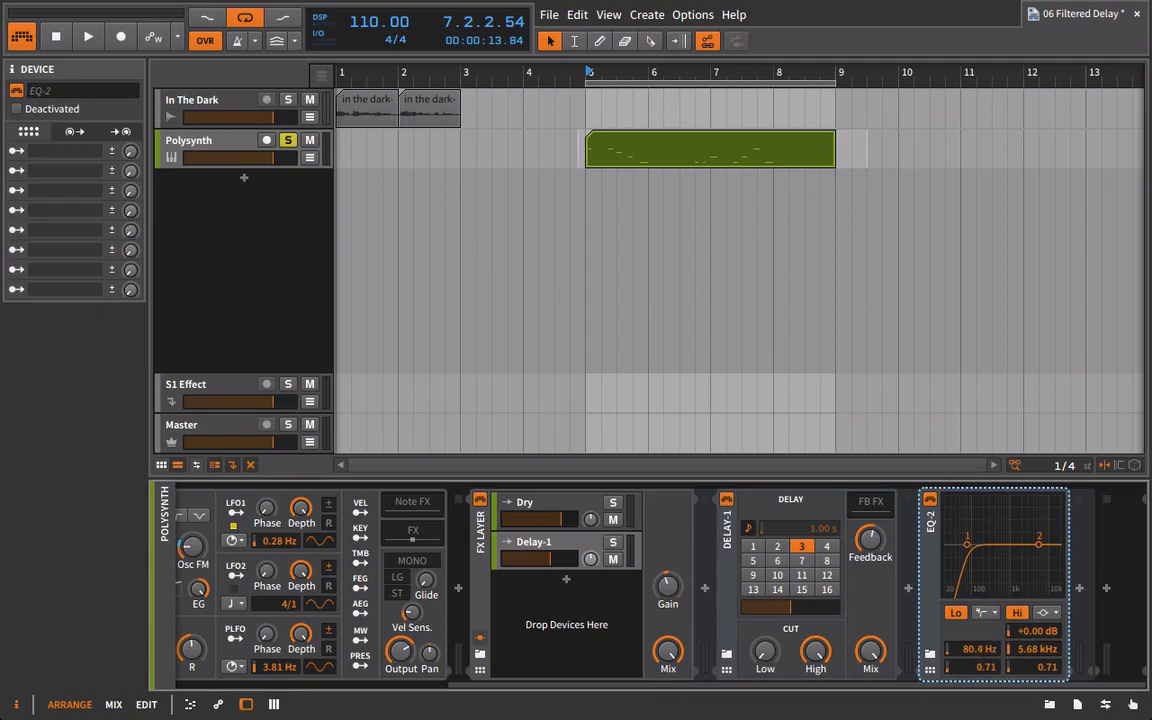
key("space")
left_click_drag(977, 649, 977, 646)
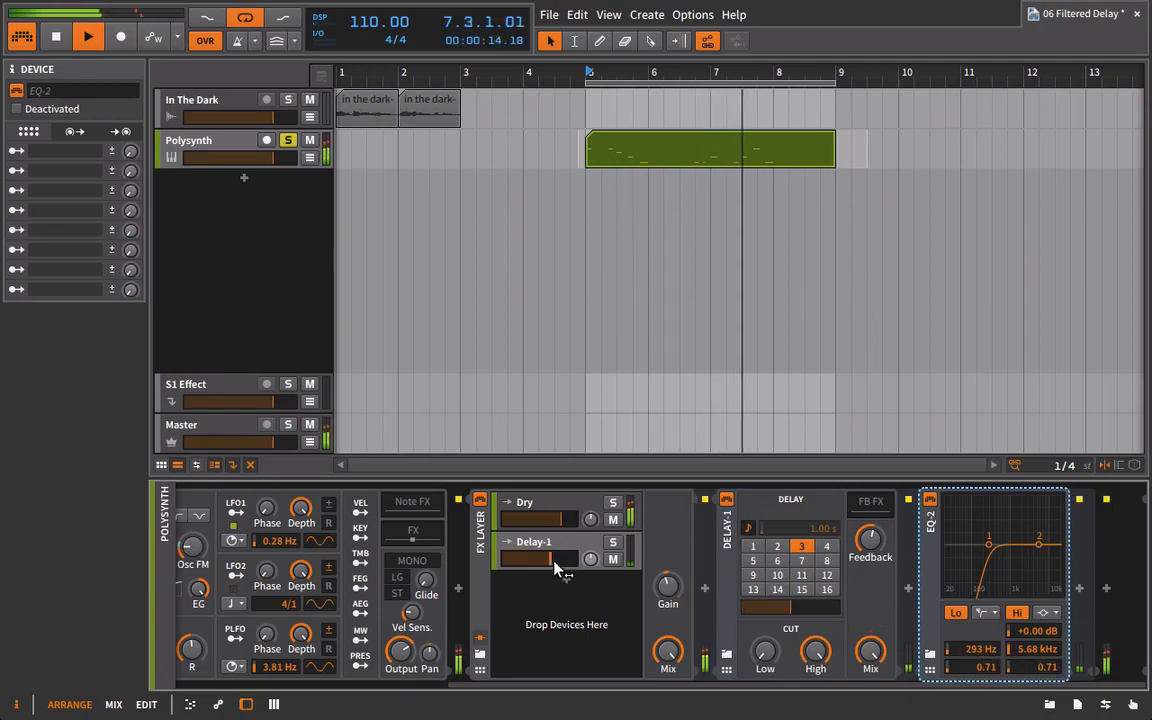
Lower the Polysynth's Delay-1 layer volume further and compare playback with the EQ-2 bypassed and active.
left_click_drag(560, 562, 542, 562)
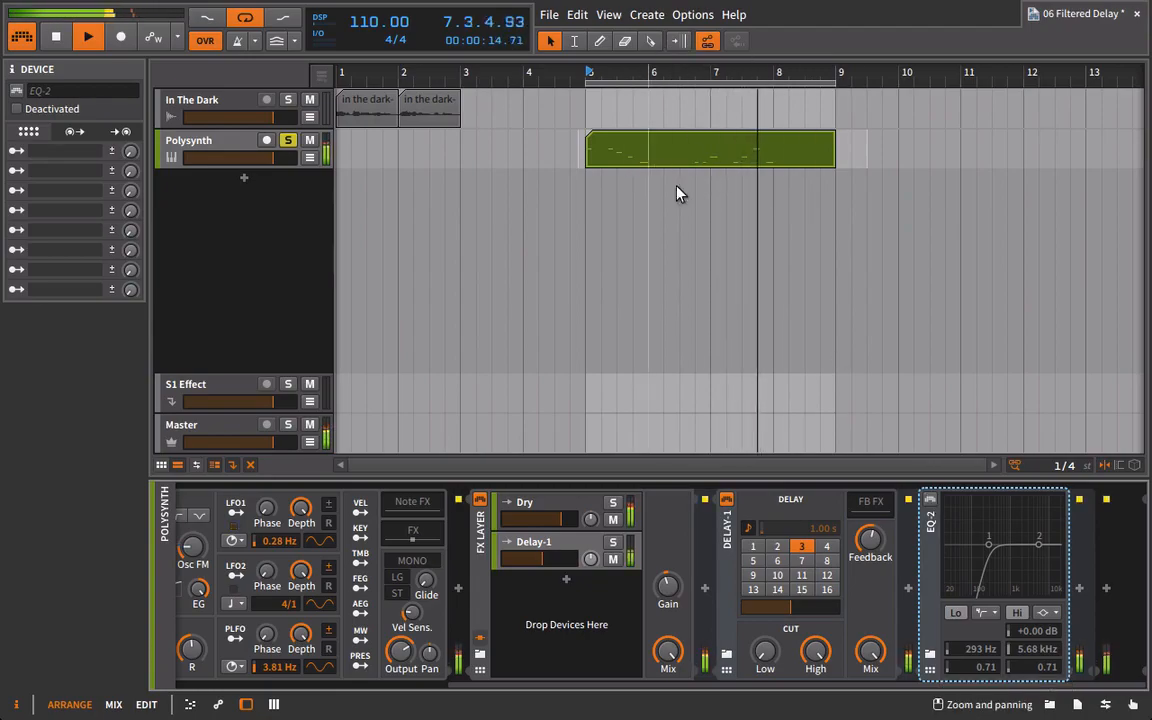
left_click(930, 501)
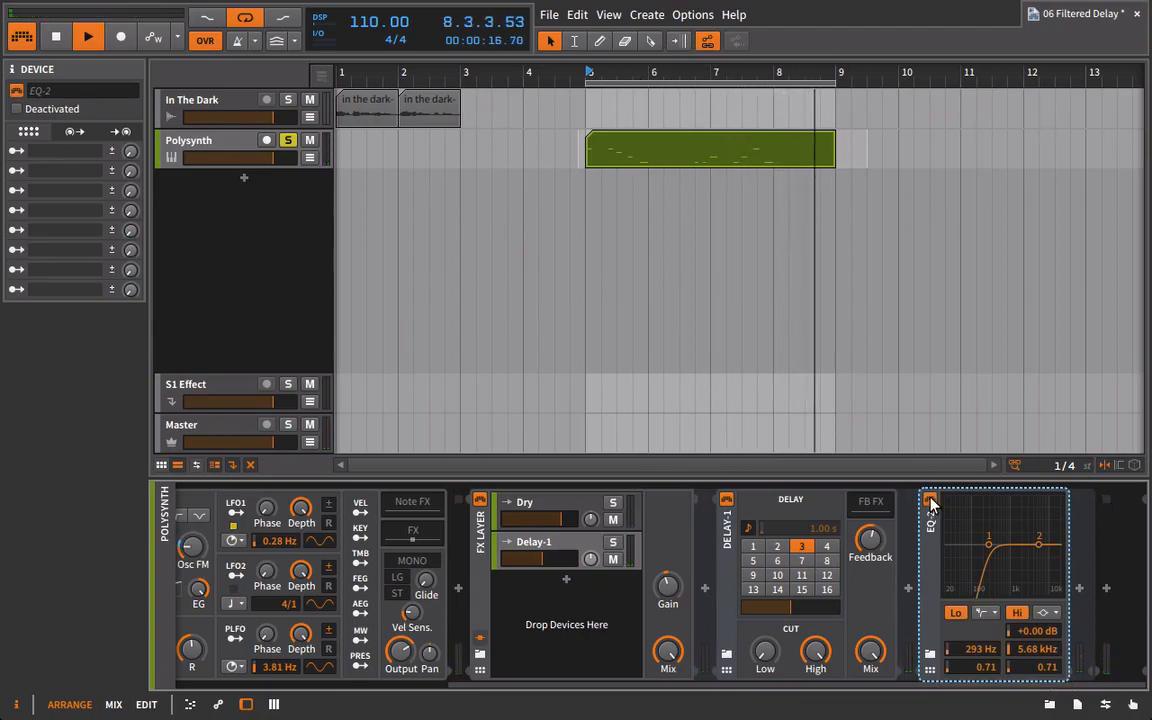
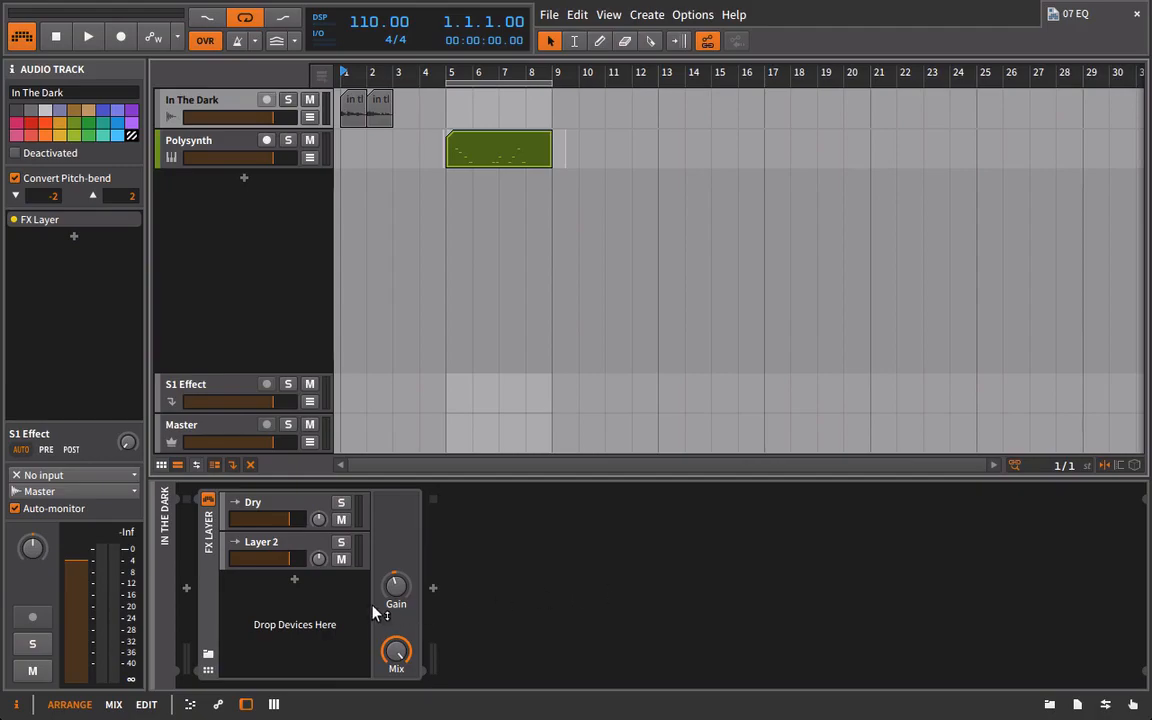
Open the device browser for Layer 2 of the In The Dark track's FX Layer and locate the delay devices.
left_click(305, 541)
left_click(1049, 704)
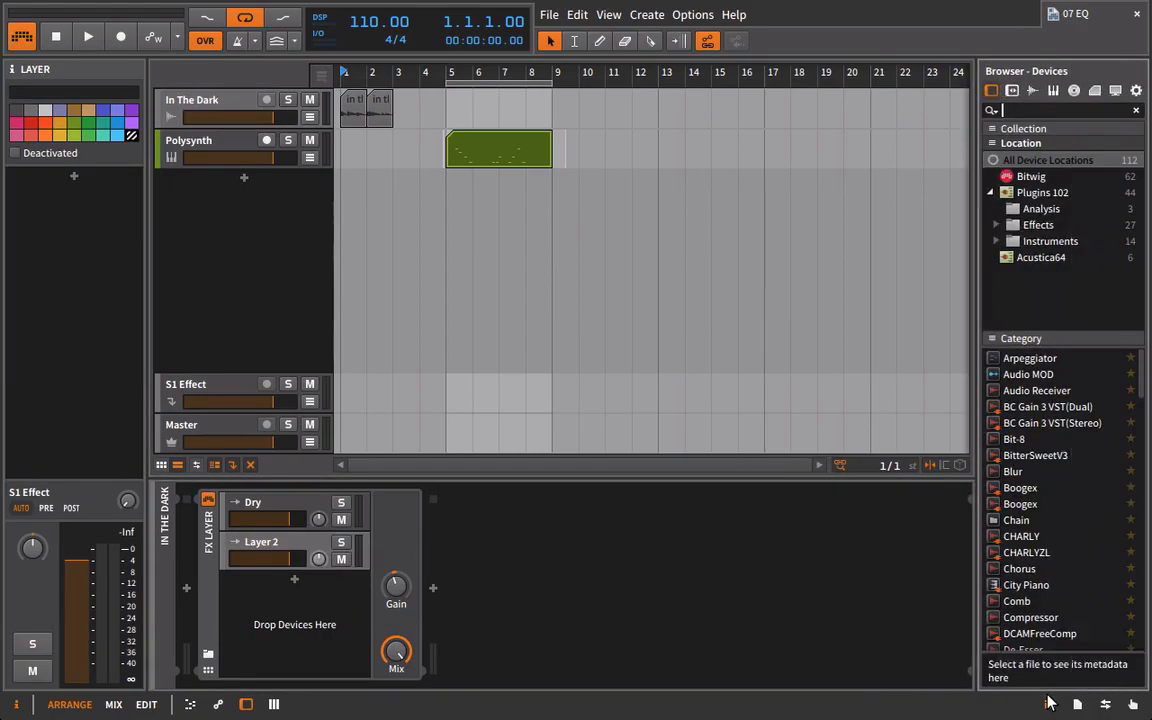
scroll(1038, 453, "down", 3)
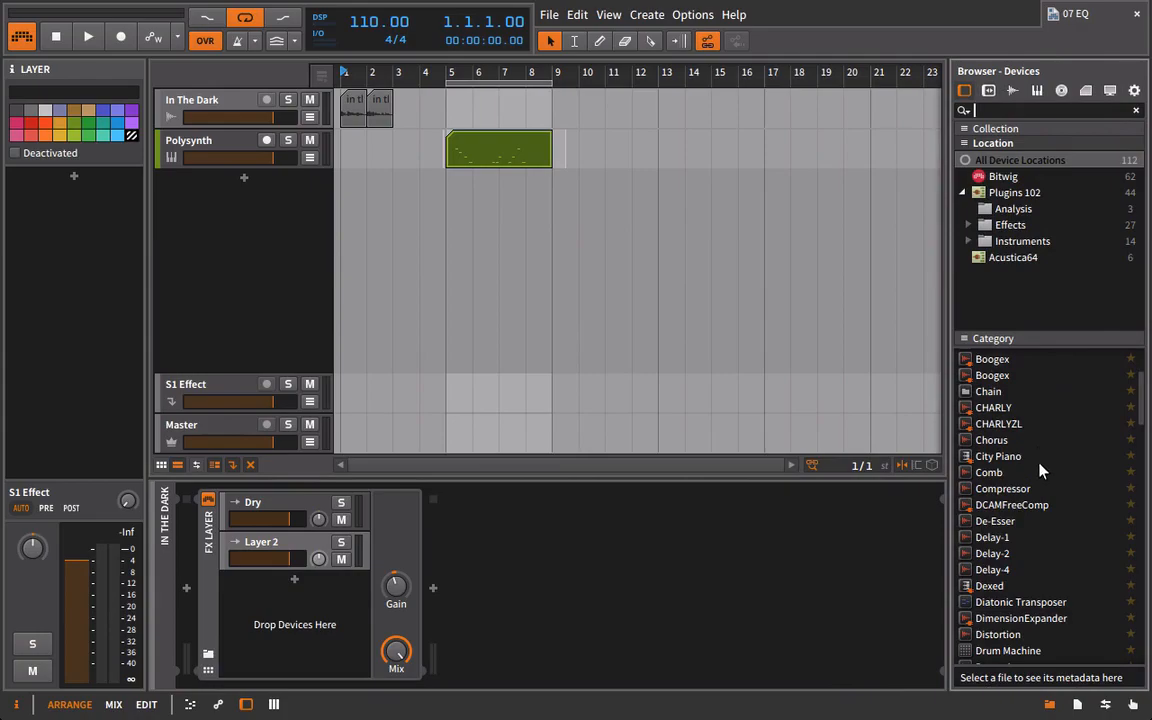
scroll(1038, 505, "down", 4)
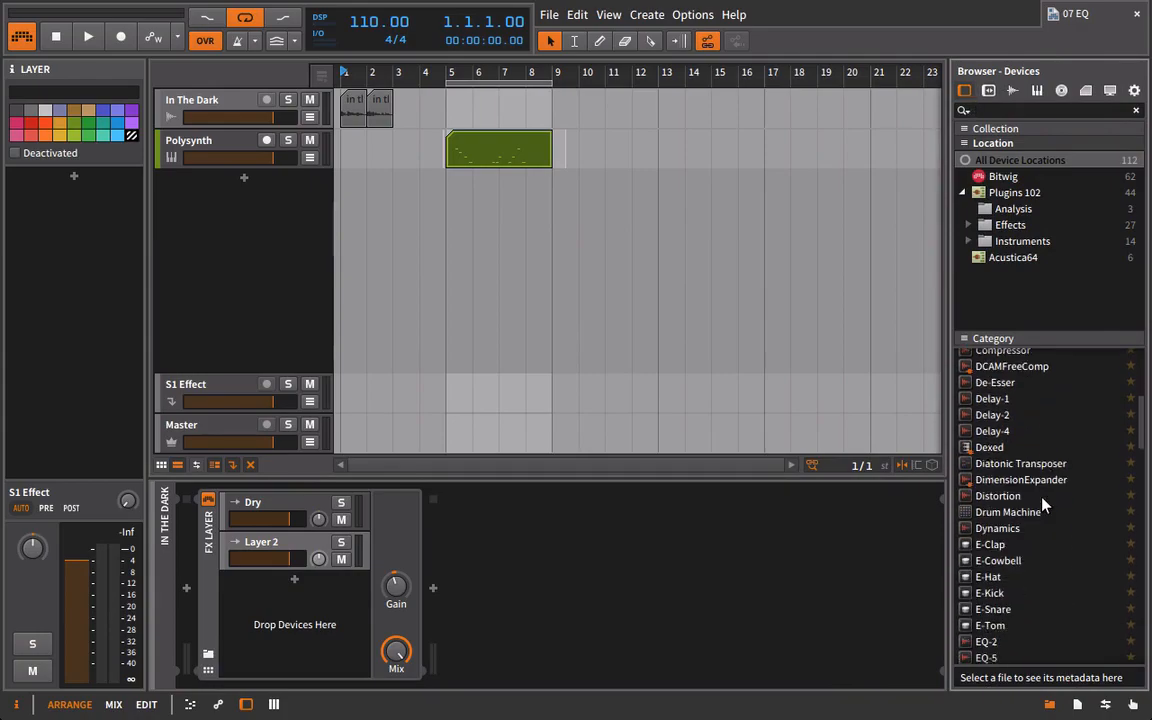
scroll(1010, 550, "up", 6)
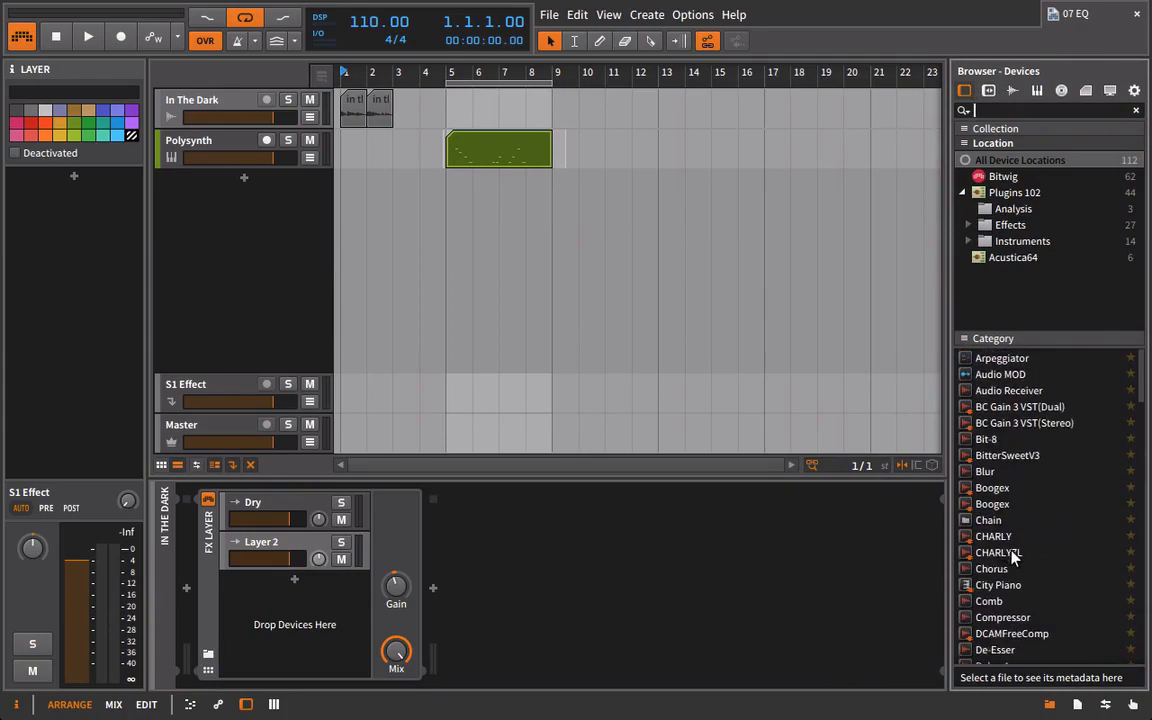
scroll(1015, 580, "down", 1)
left_click(1000, 640)
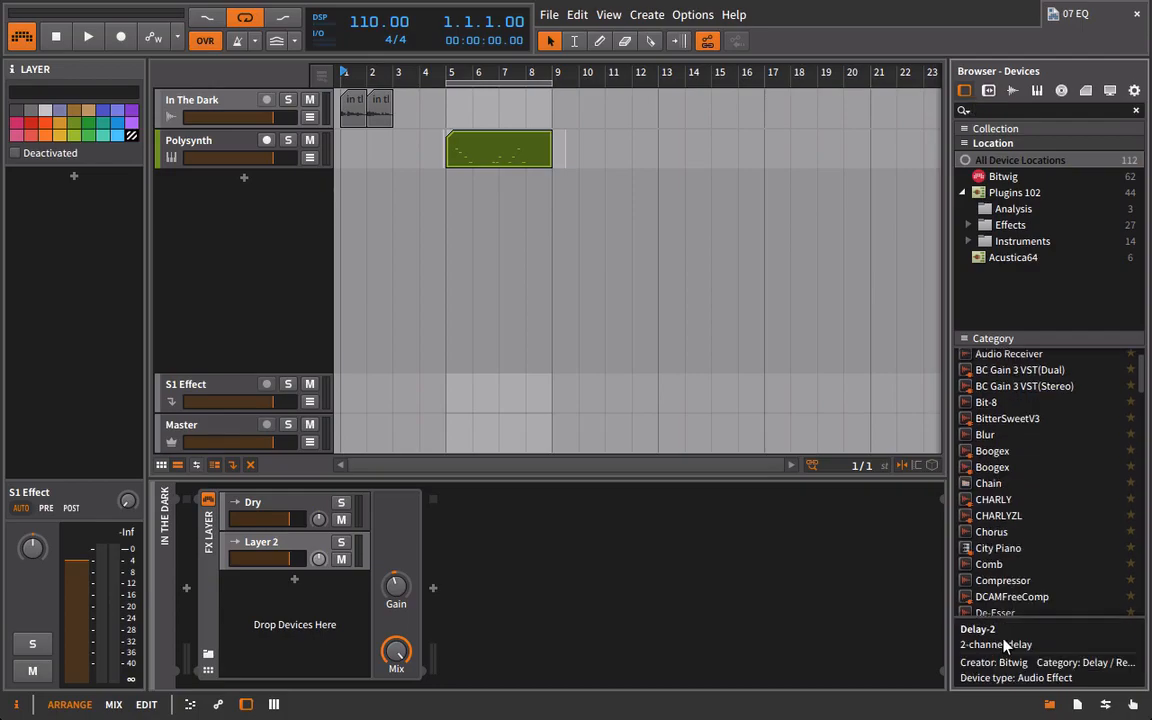
scroll(998, 610, "down", 2)
left_click_drag(992, 557, 292, 550)
left_click(324, 540)
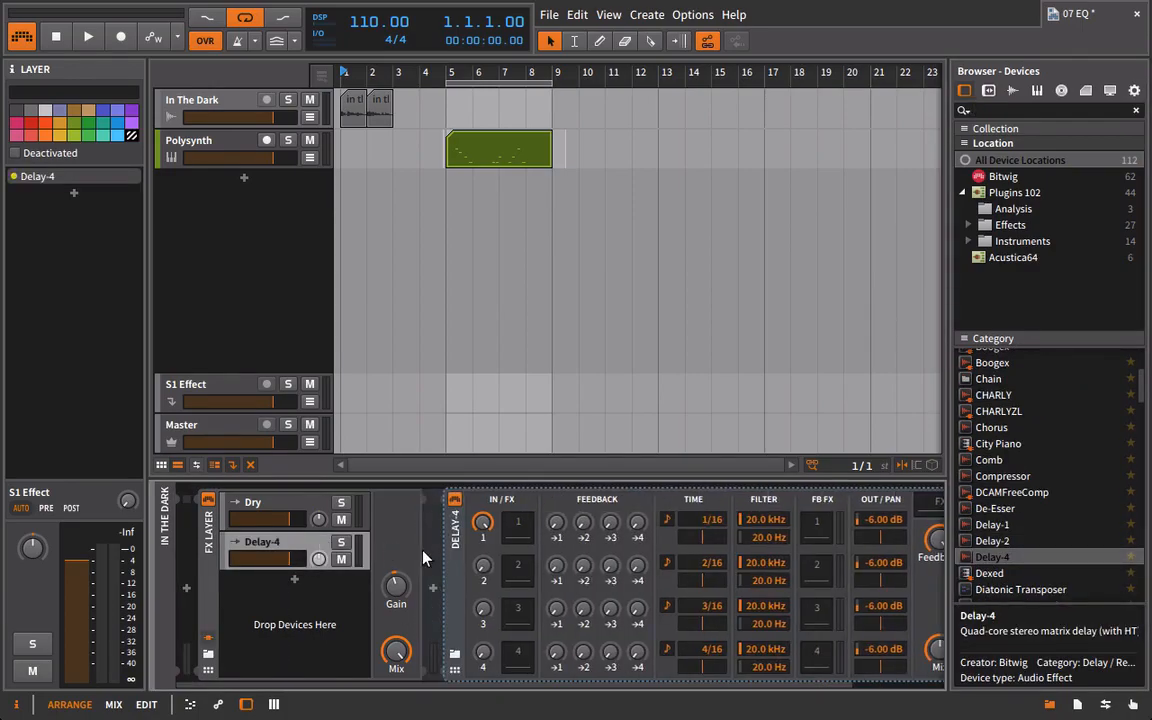
left_click(447, 542)
key("Delete")
Add a Delay-2 to the vocal track's second layer and set its right delay time to 5 during playback, with both crossfeeds at minimum.
left_click_drag(992, 540, 296, 594)
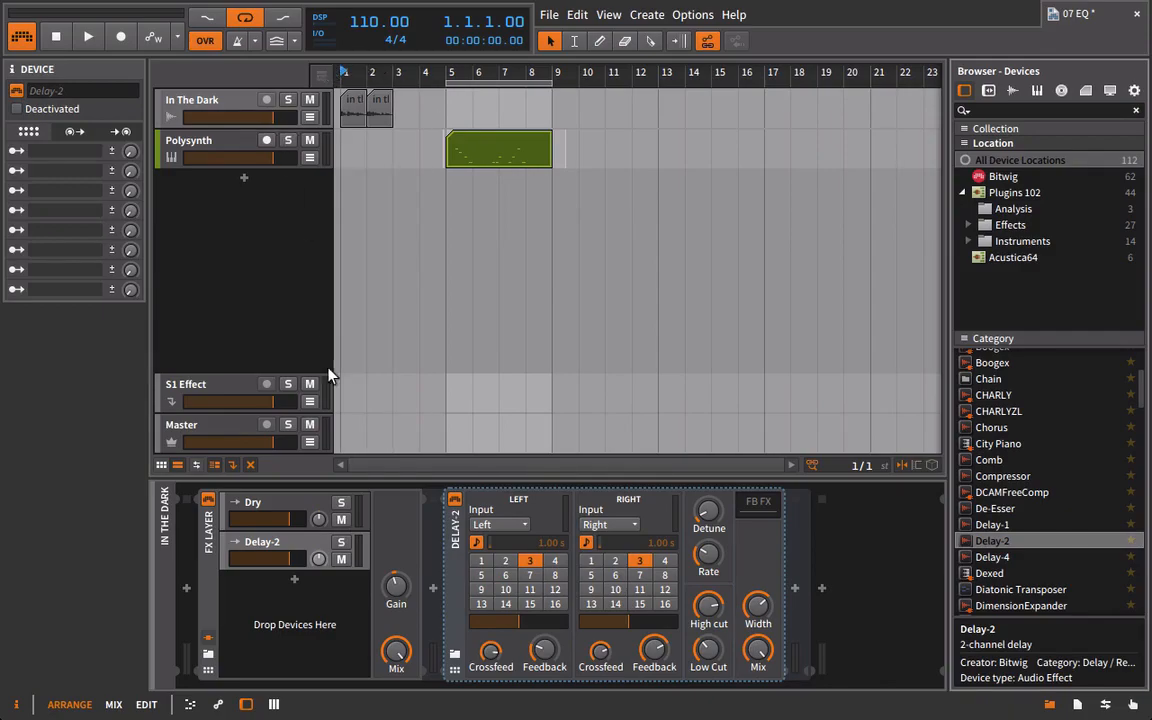
key("space")
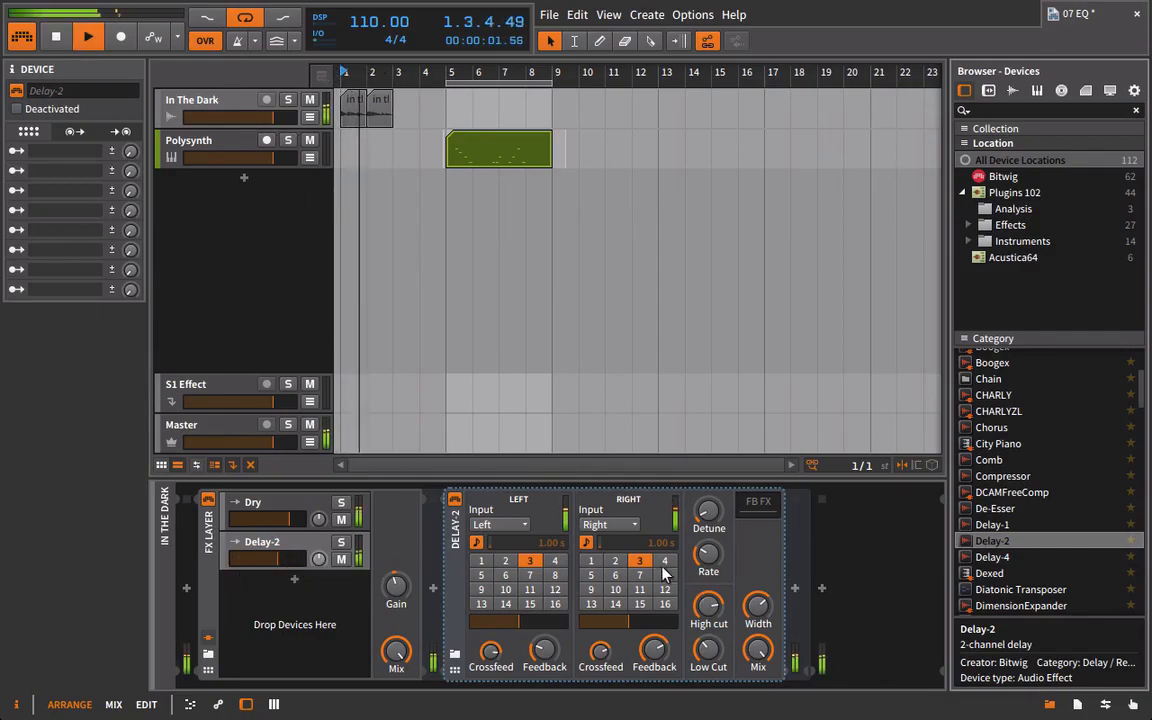
left_click(591, 575)
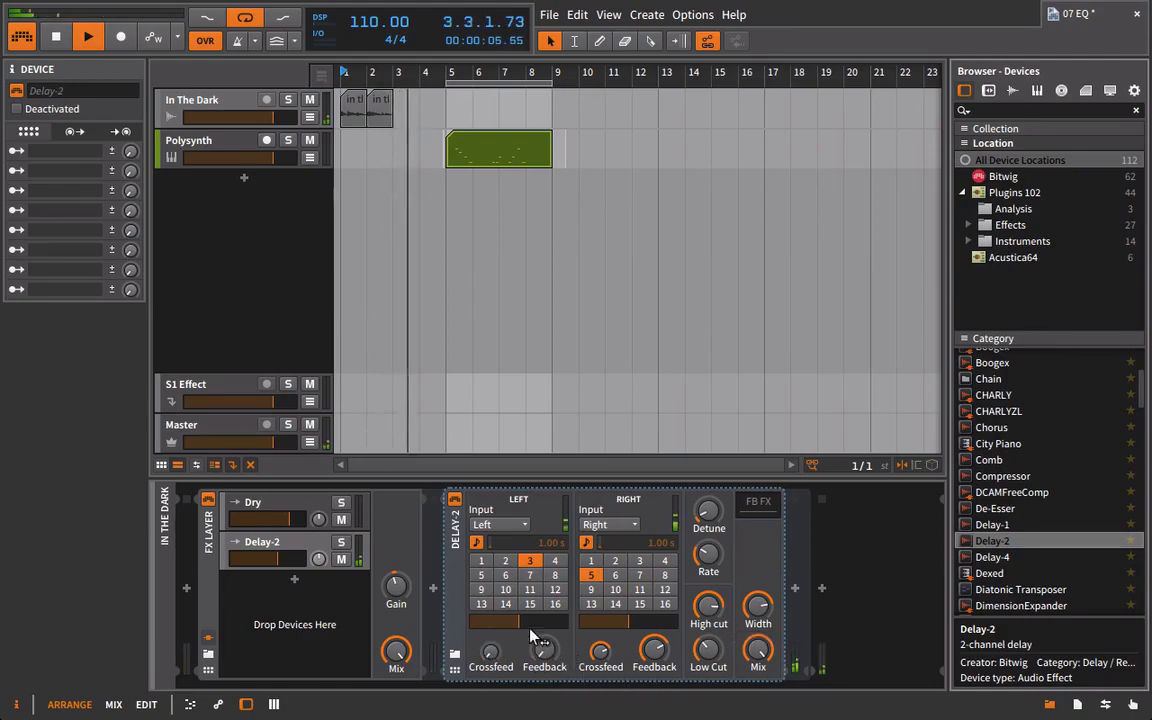
key("space")
key("space")
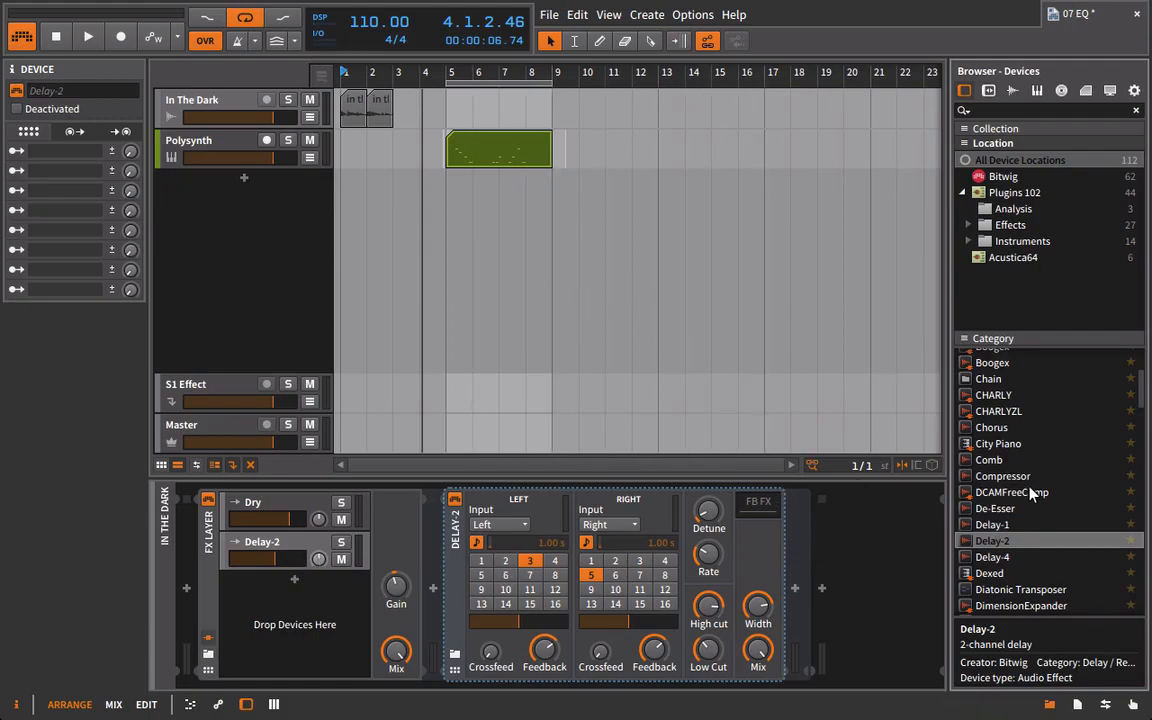
Insert an EQ-5 after the Delay-2 in the vocal track's delay layer.
scroll(1041, 496, "up", 3)
scroll(1052, 500, "down", 6)
scroll(1050, 510, "down", 3)
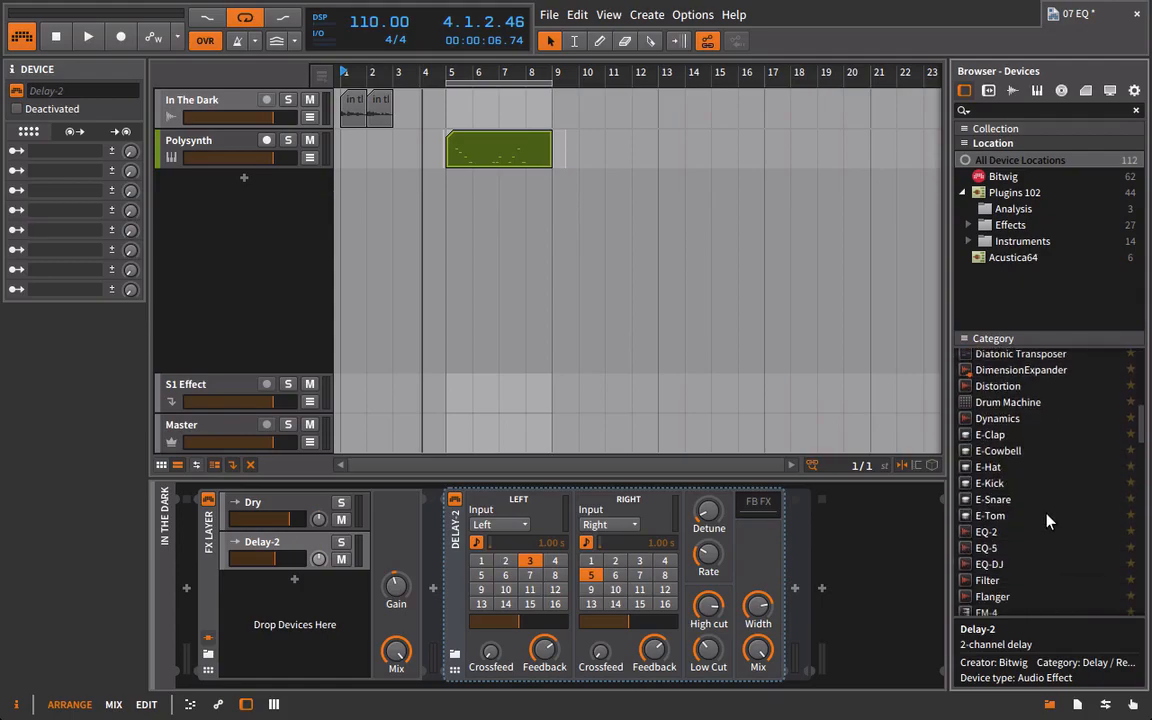
left_click_drag(1040, 548, 795, 555)
During vocal playback, cut EQ-5 band 2 by 14.4 dB at 189 Hz and boost band 4 by 14.4 dB at 4.23 kHz.
left_click(300, 546)
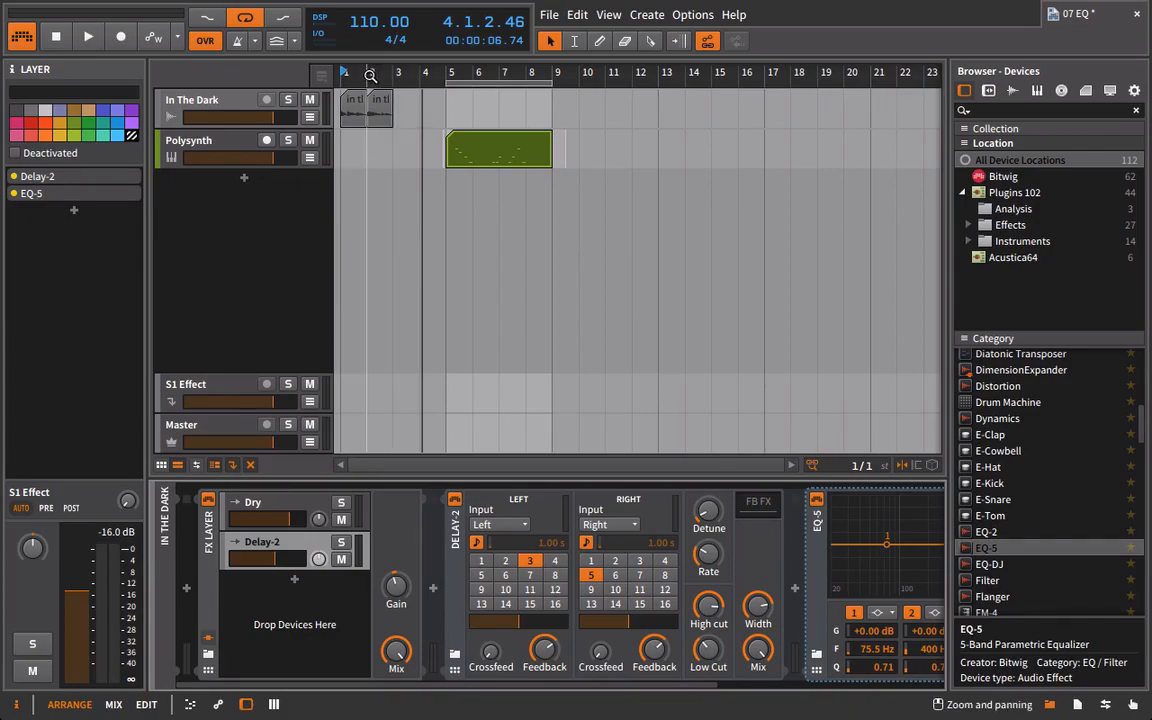
key("space")
left_click_drag(620, 690, 762, 682)
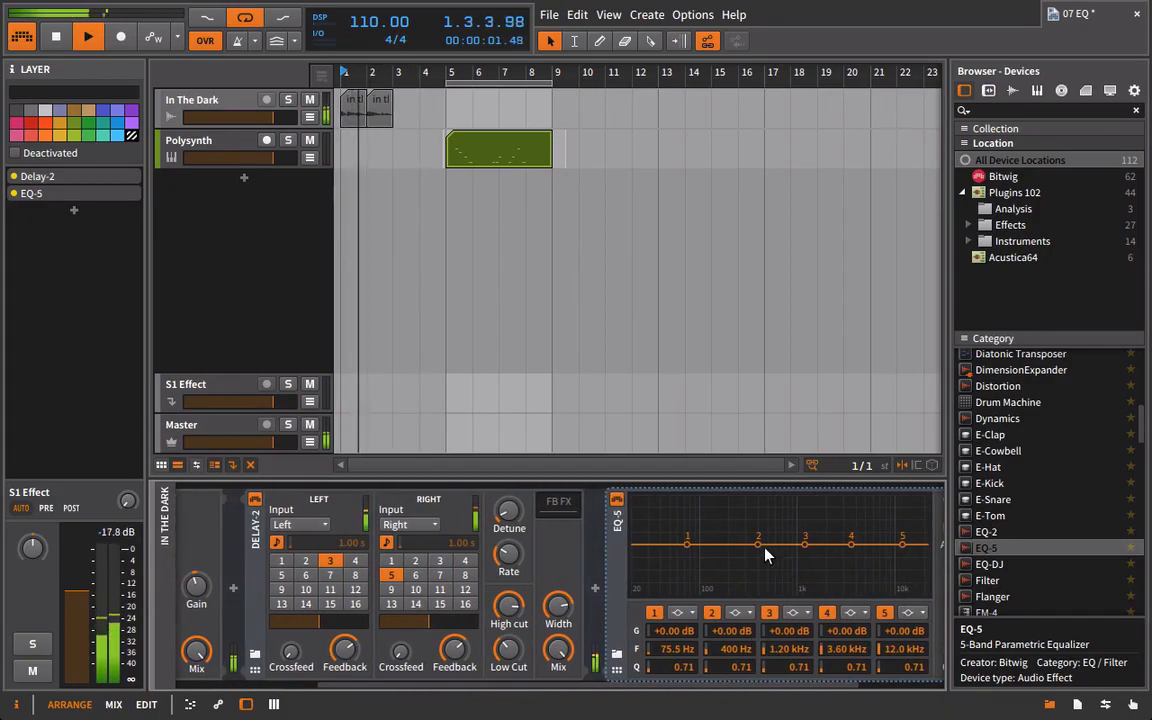
left_click_drag(765, 546, 729, 572)
left_click_drag(851, 544, 857, 512)
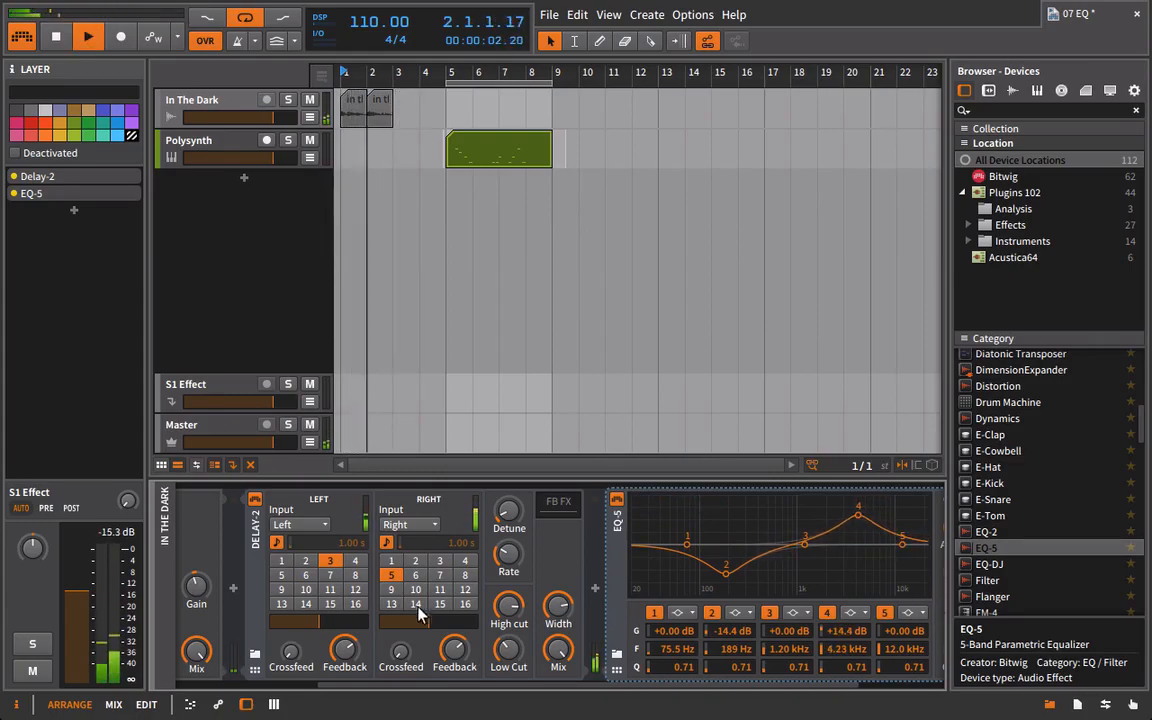
Lower the vocal track's Delay-2 layer volume further and briefly resume playback.
left_click_drag(694, 689, 874, 689)
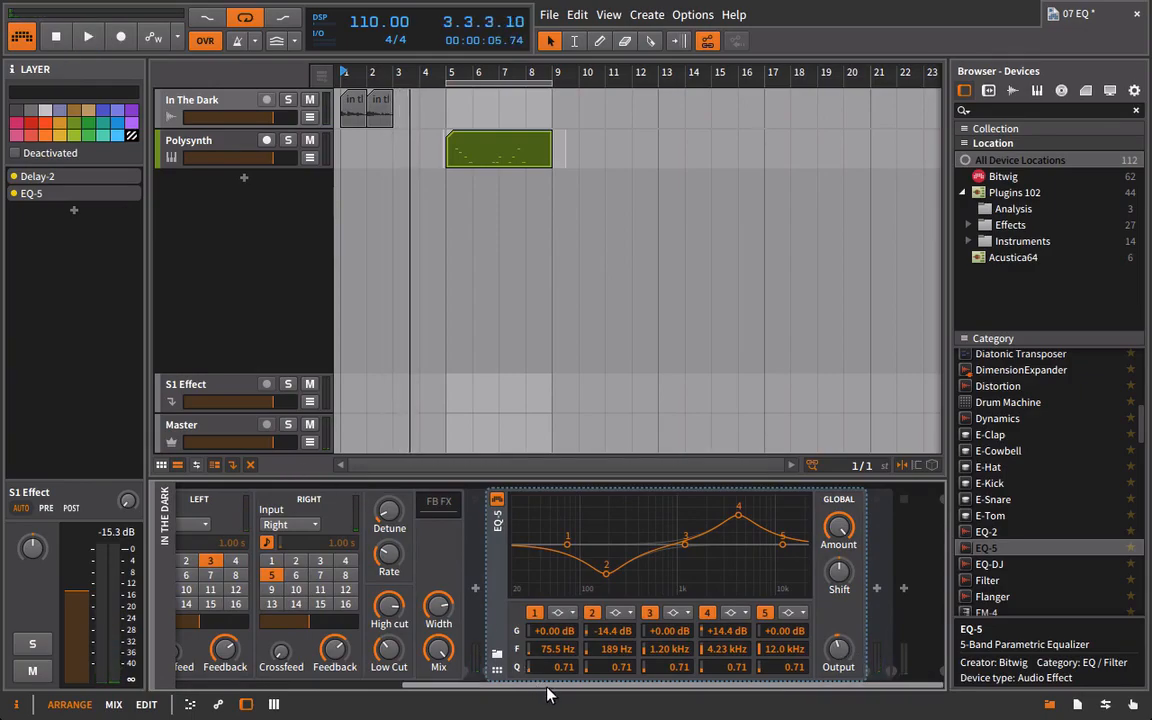
left_click_drag(548, 689, 325, 684)
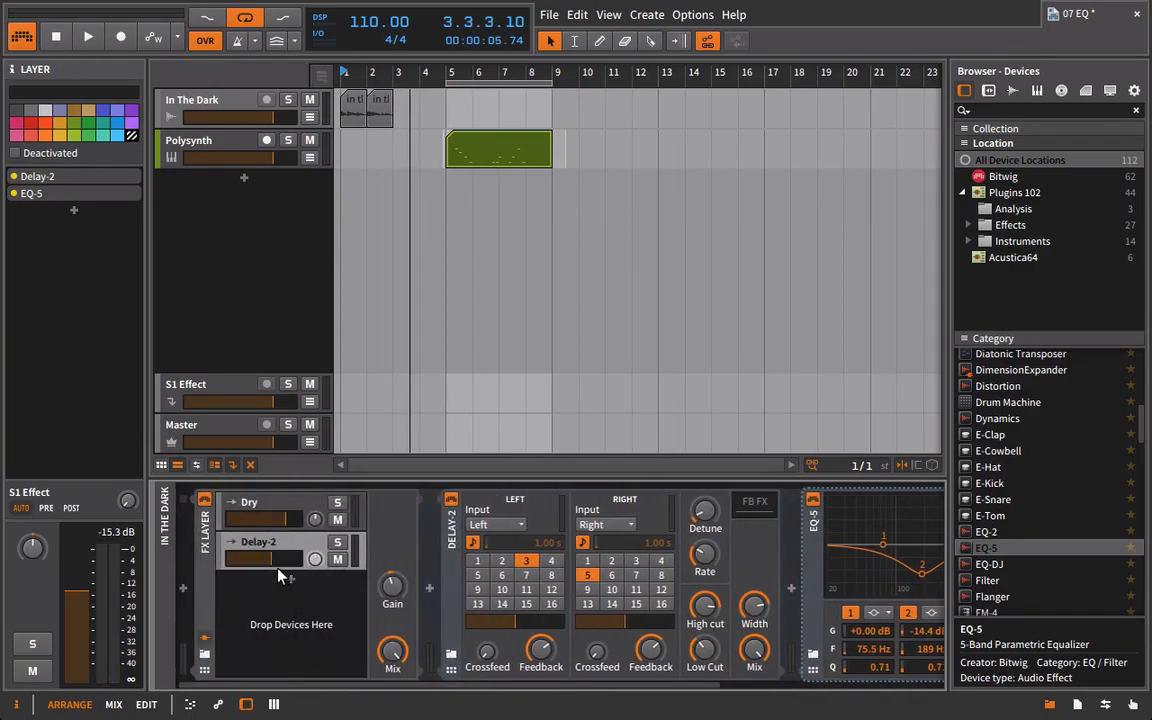
key("space")
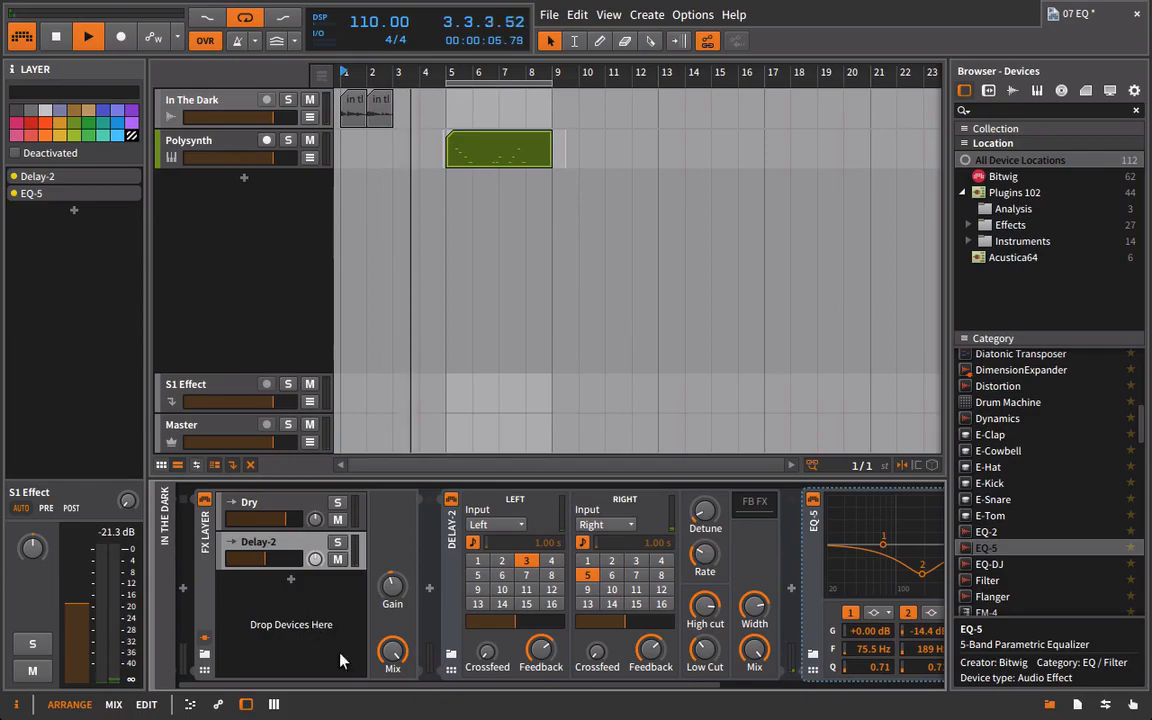
key("space")
Boost EQ-5 band 2 by 14.2 dB at 209 Hz, cut band 4 by 16.1 dB at 4.28 kHz, and audition the vocal.
scroll(504, 690, "down", 3)
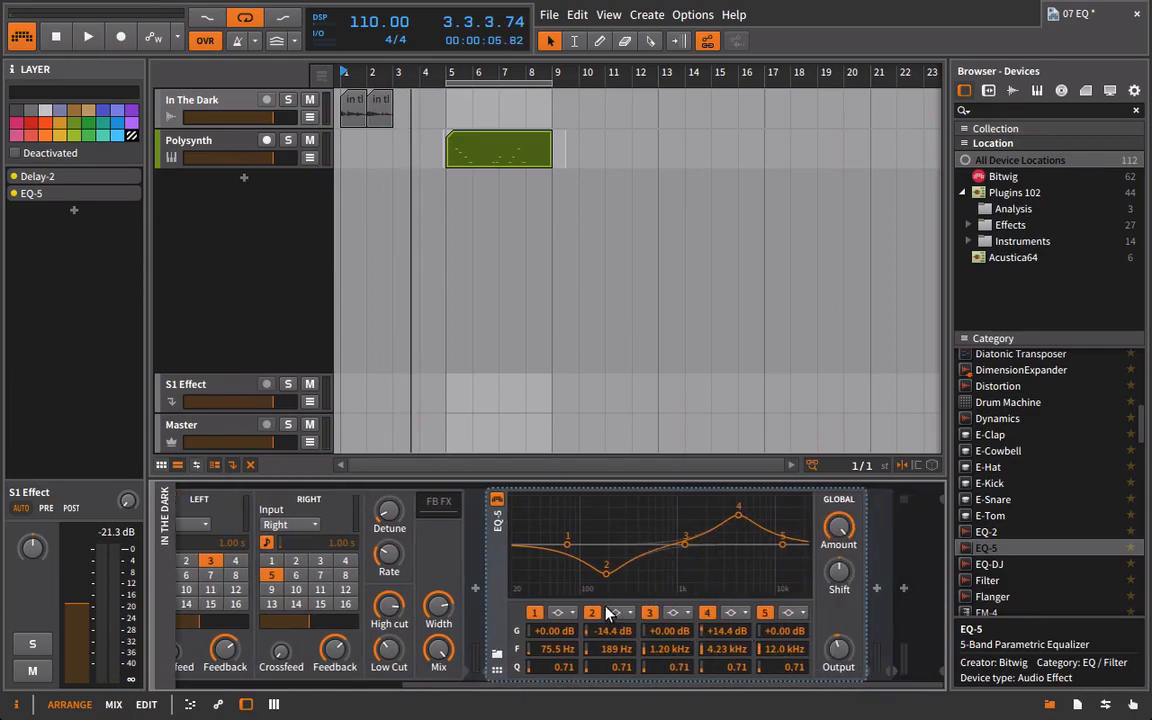
left_click_drag(606, 569, 607, 512)
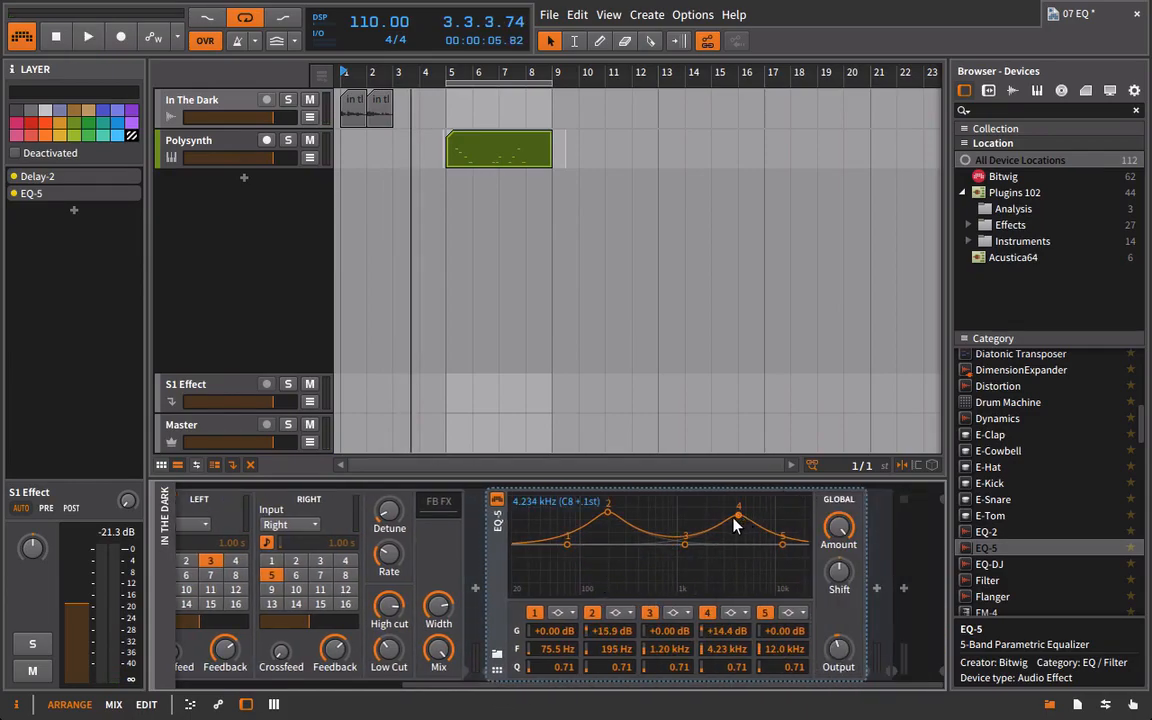
left_click_drag(735, 525, 740, 578)
left_click(613, 526)
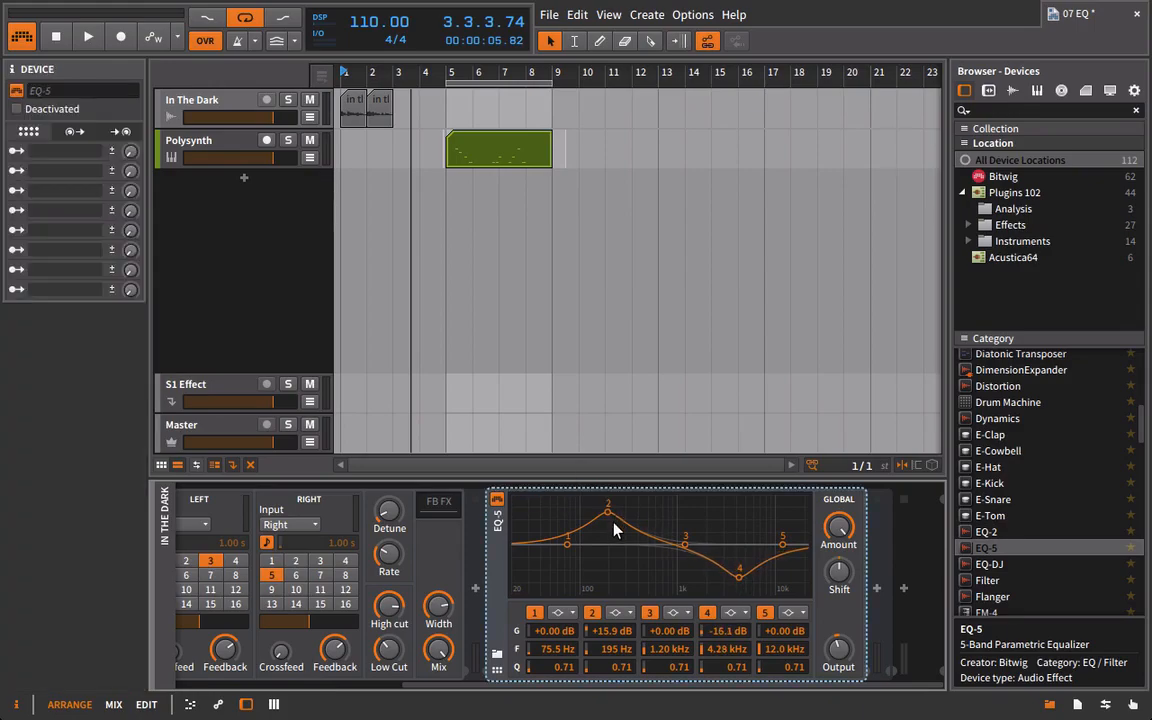
left_click_drag(607, 512, 604, 514)
key("space")
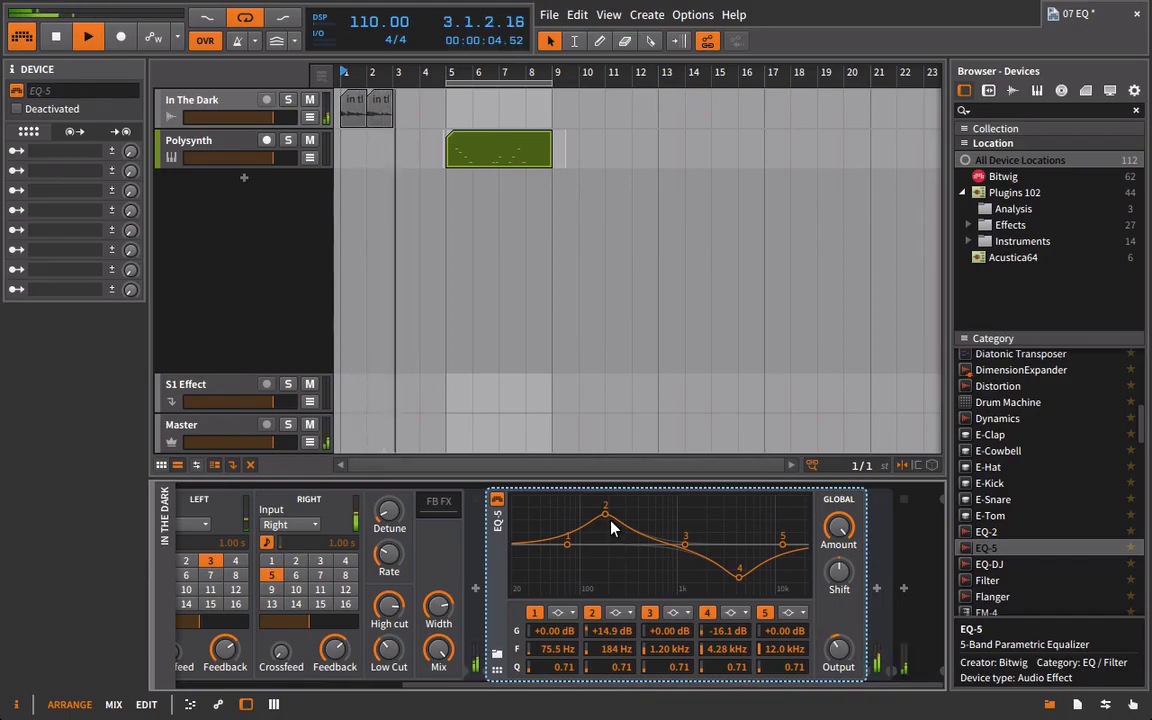
left_click_drag(613, 528, 615, 522)
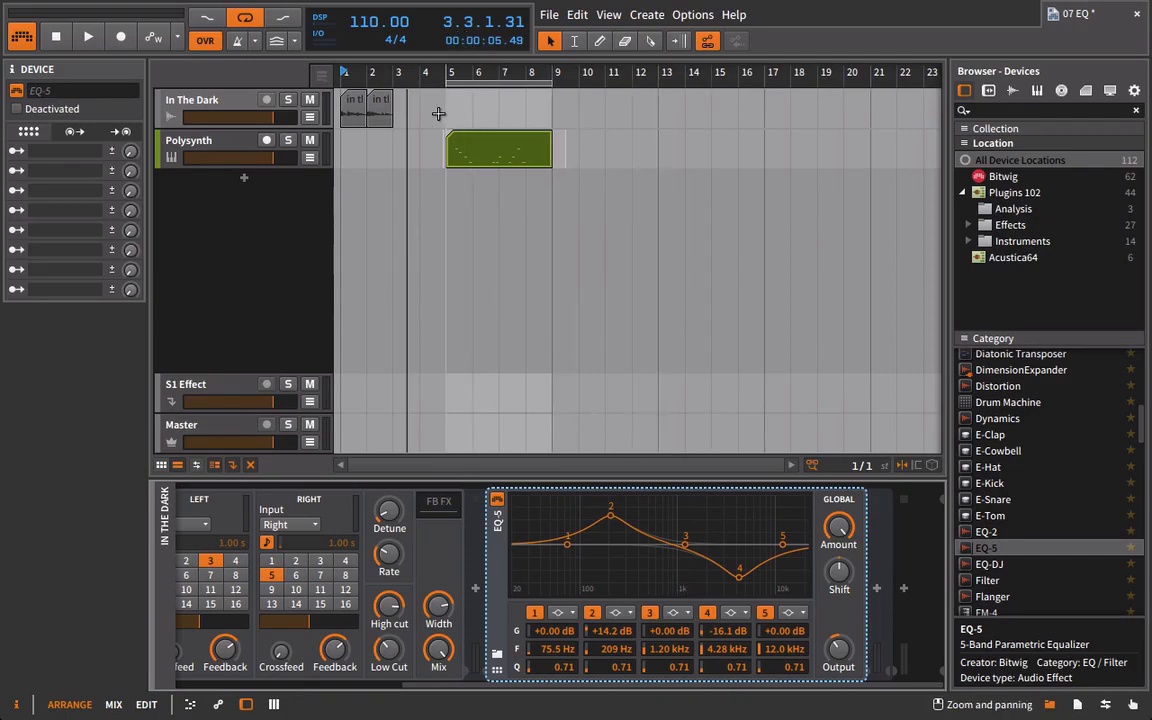
Select both audio clips on the In The Dark track.
left_click_drag(432, 112, 338, 115)
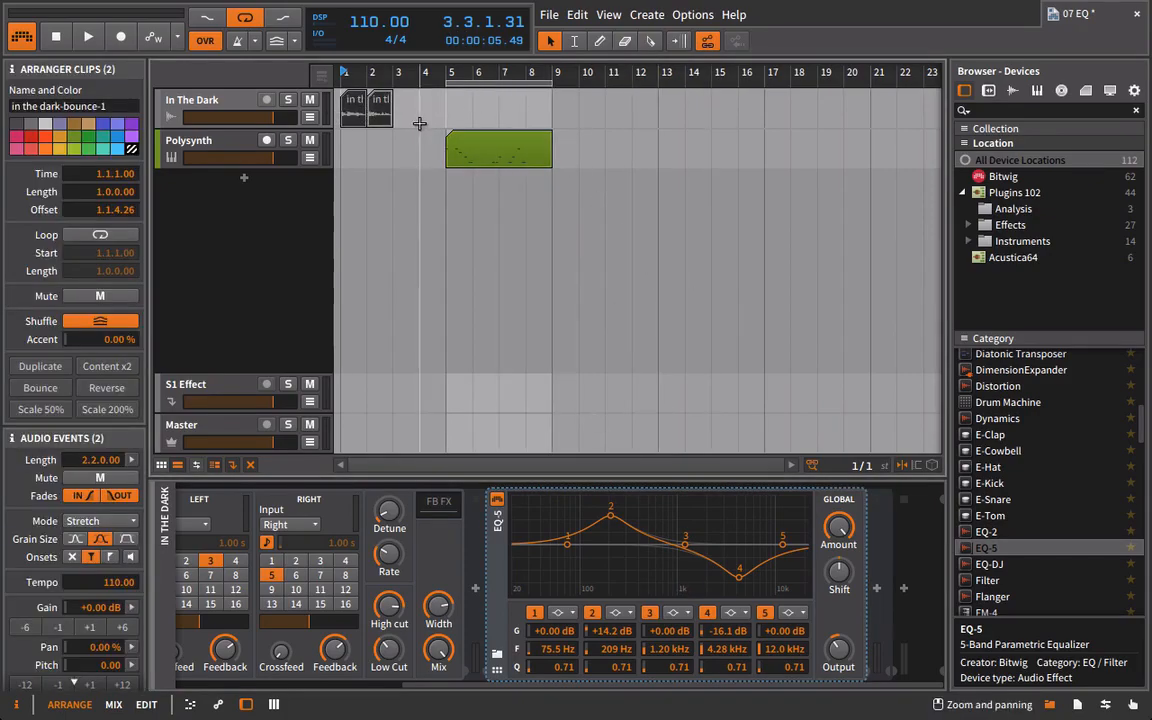
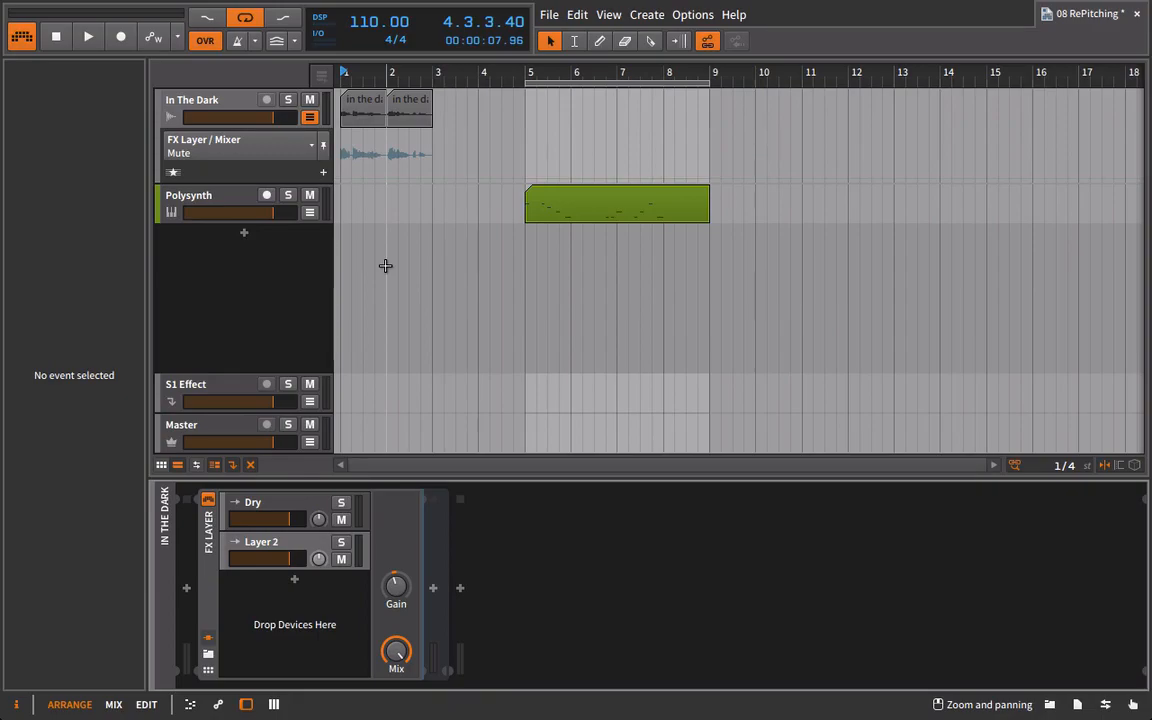
Insert the ValhallaFreqEcho plugin from the Effects plugins into Layer 2 of the vocal's FX Layer.
key("b")
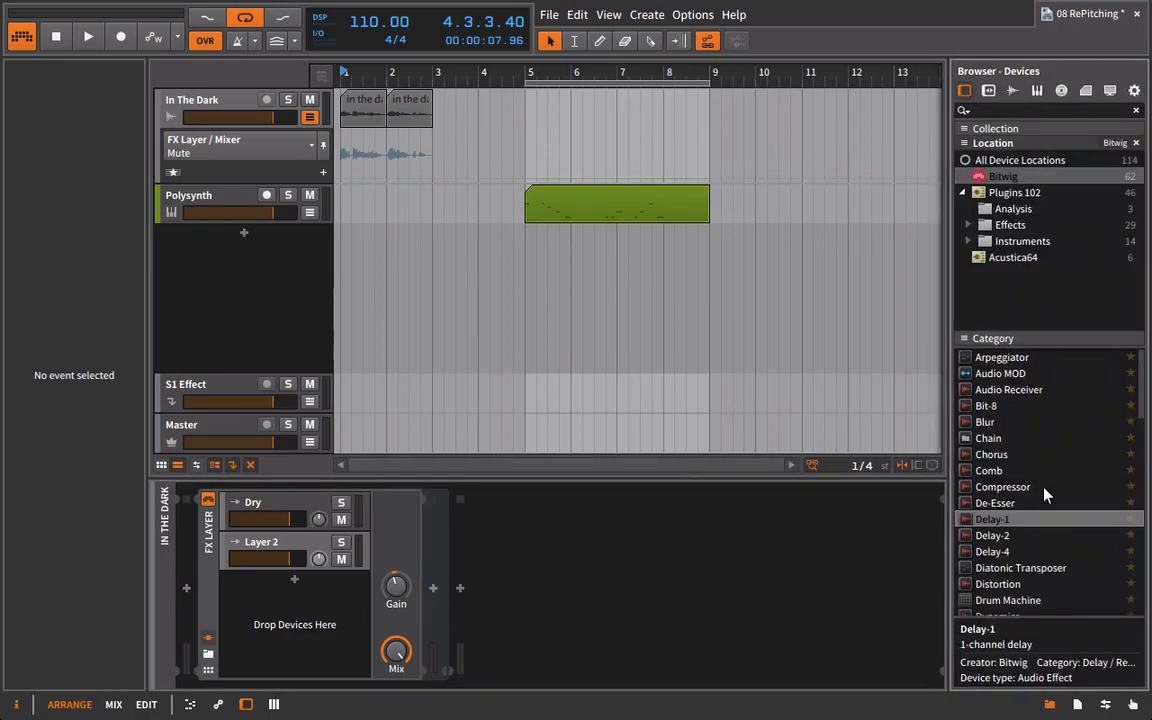
left_click(1010, 224)
scroll(1035, 520, "down", 5)
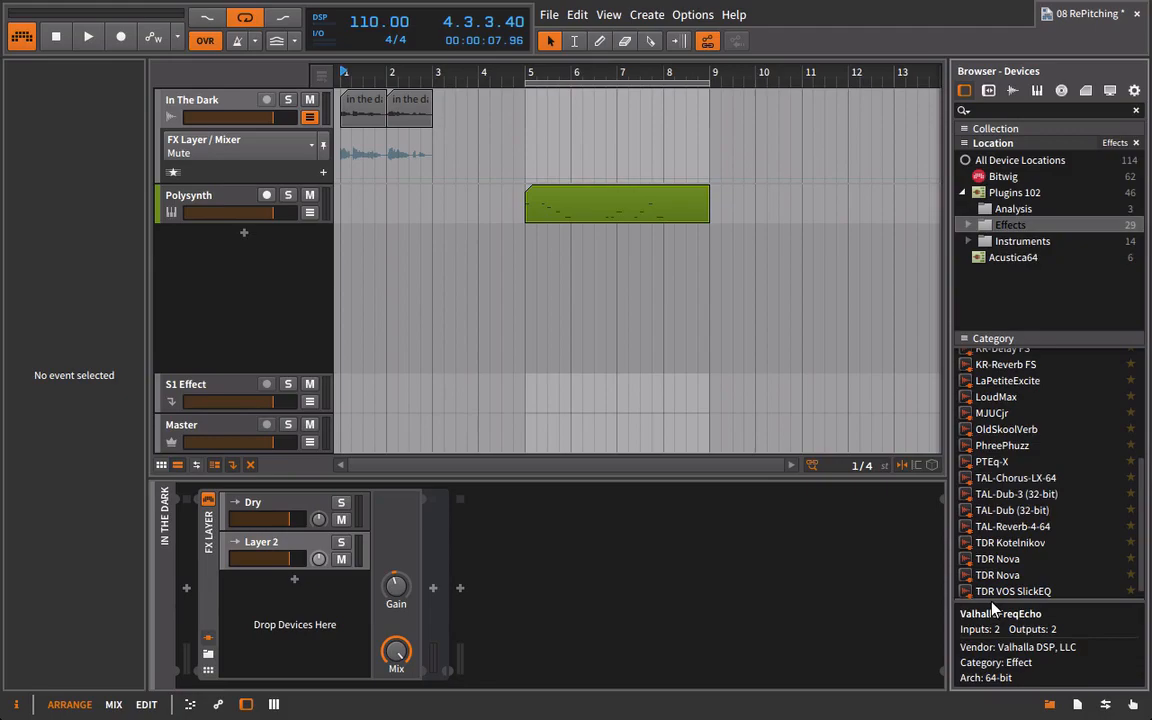
left_click_drag(997, 610, 253, 551)
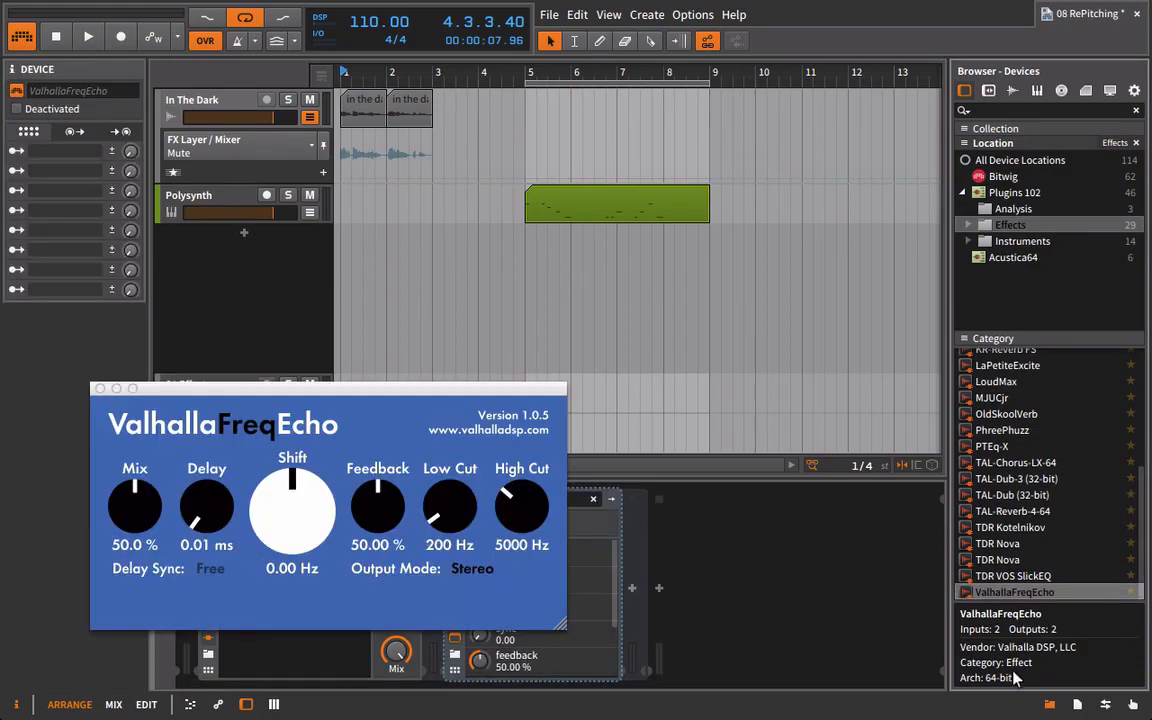
left_click_drag(432, 390, 661, 253)
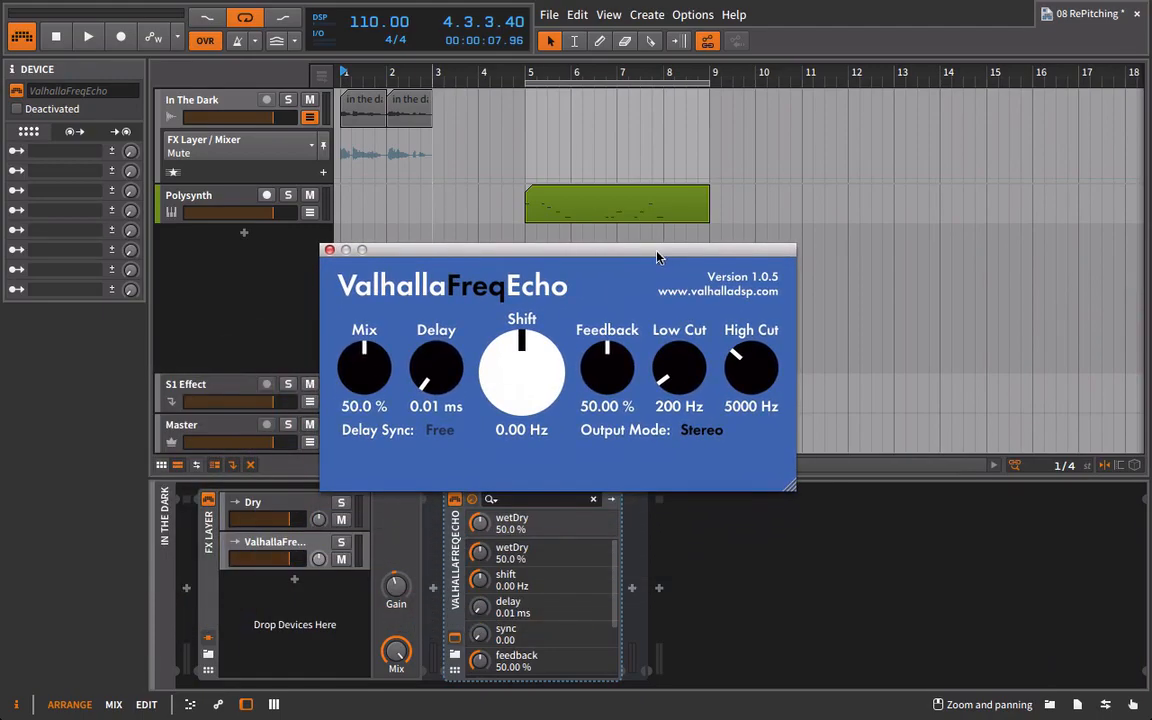
Set ValhallaFreqEcho's mix to 100 % and its delay sync to 1/4.
left_click_drag(347, 384, 352, 17)
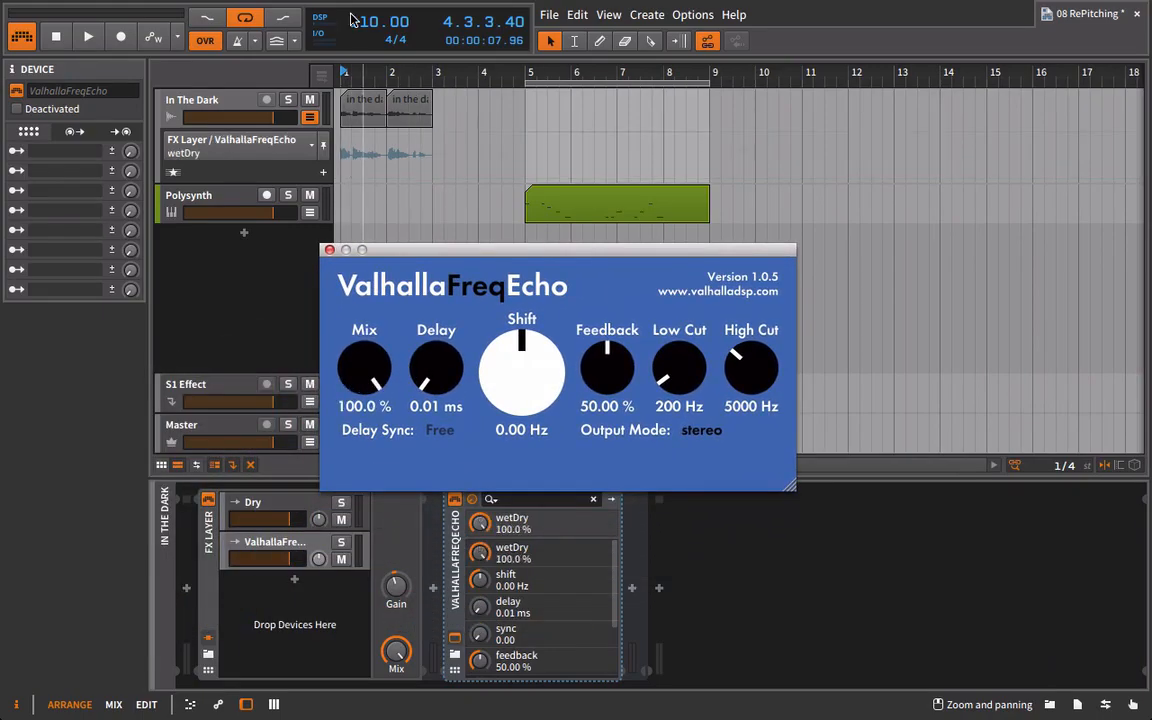
left_click(440, 430)
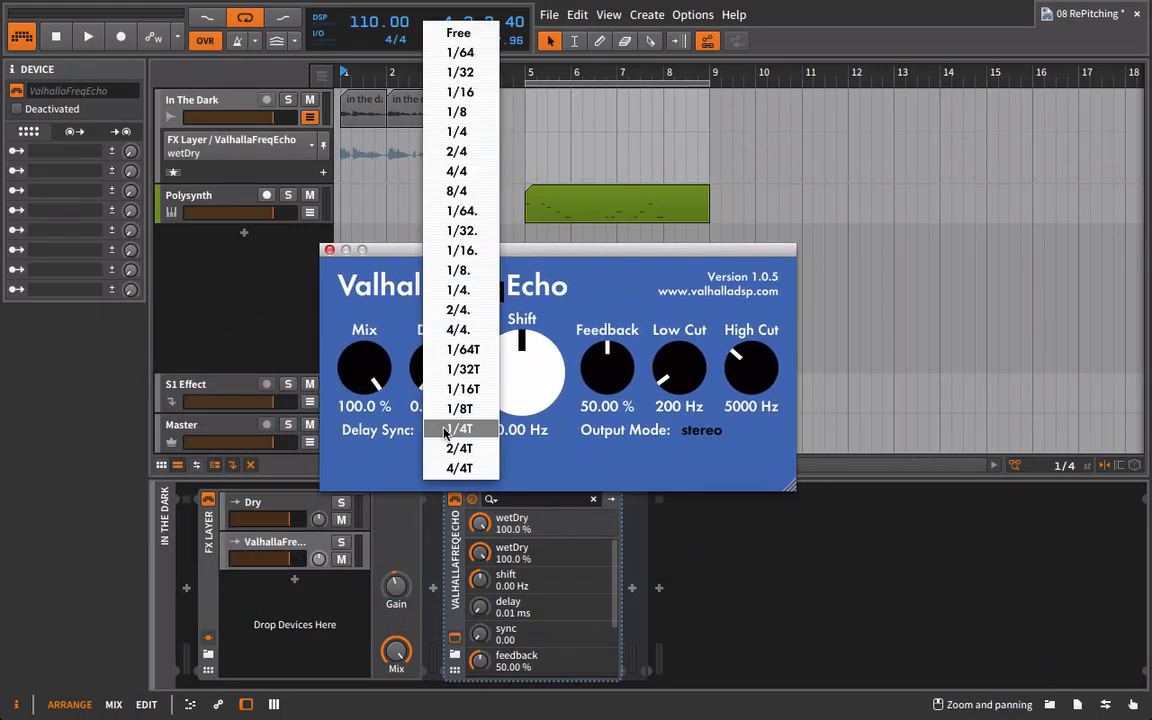
left_click(472, 131)
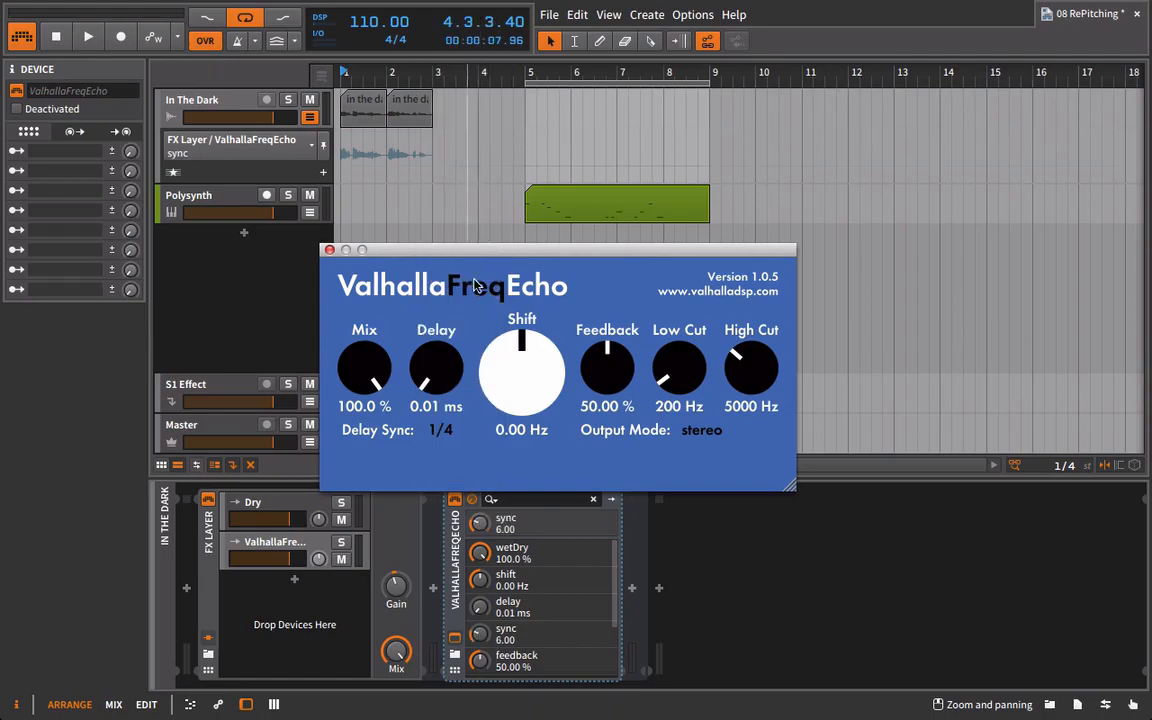
left_click_drag(472, 246, 542, 138)
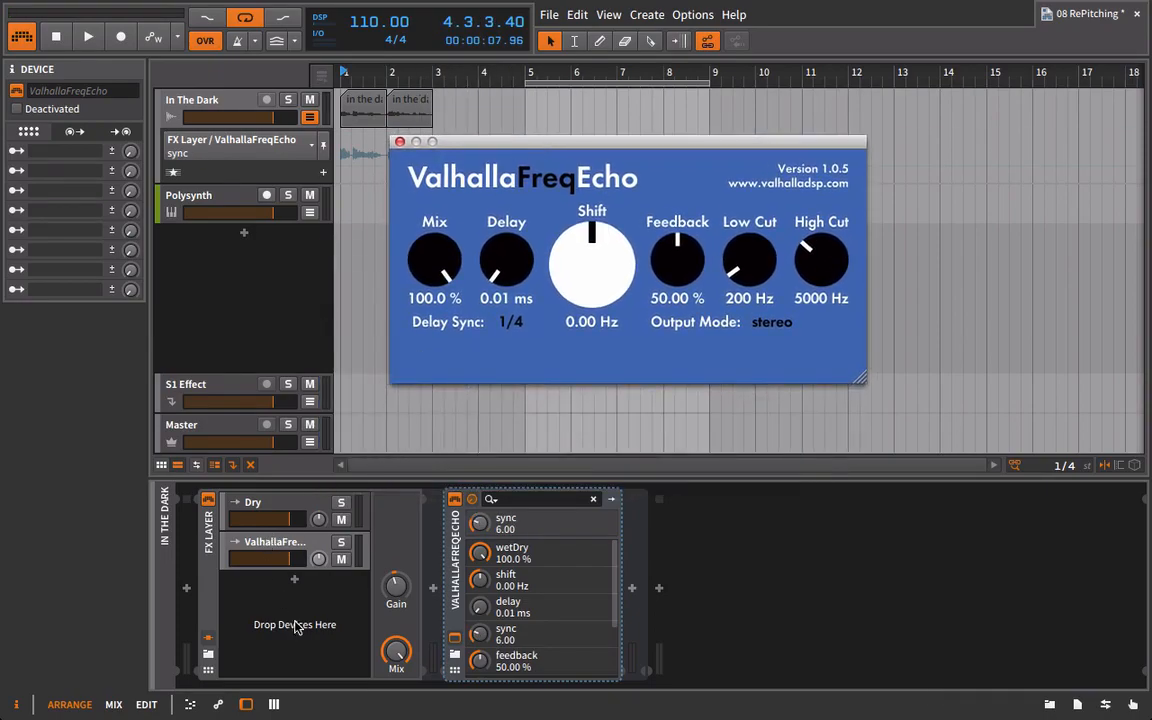
During vocal playback, lower the ValhallaFreqEcho layer volume, set feedback to 48.40 % and high cut to 8050 Hz.
key("space")
left_click_drag(290, 557, 277, 558)
left_click_drag(677, 258, 675, 265)
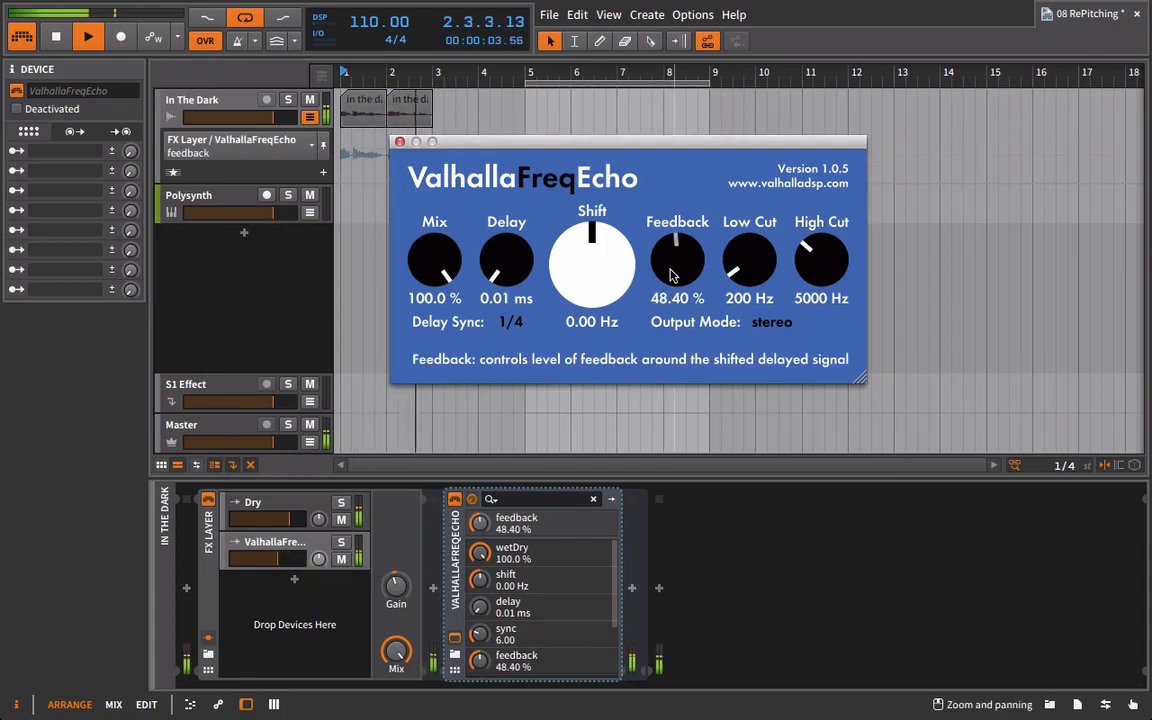
left_click_drag(808, 268, 817, 226)
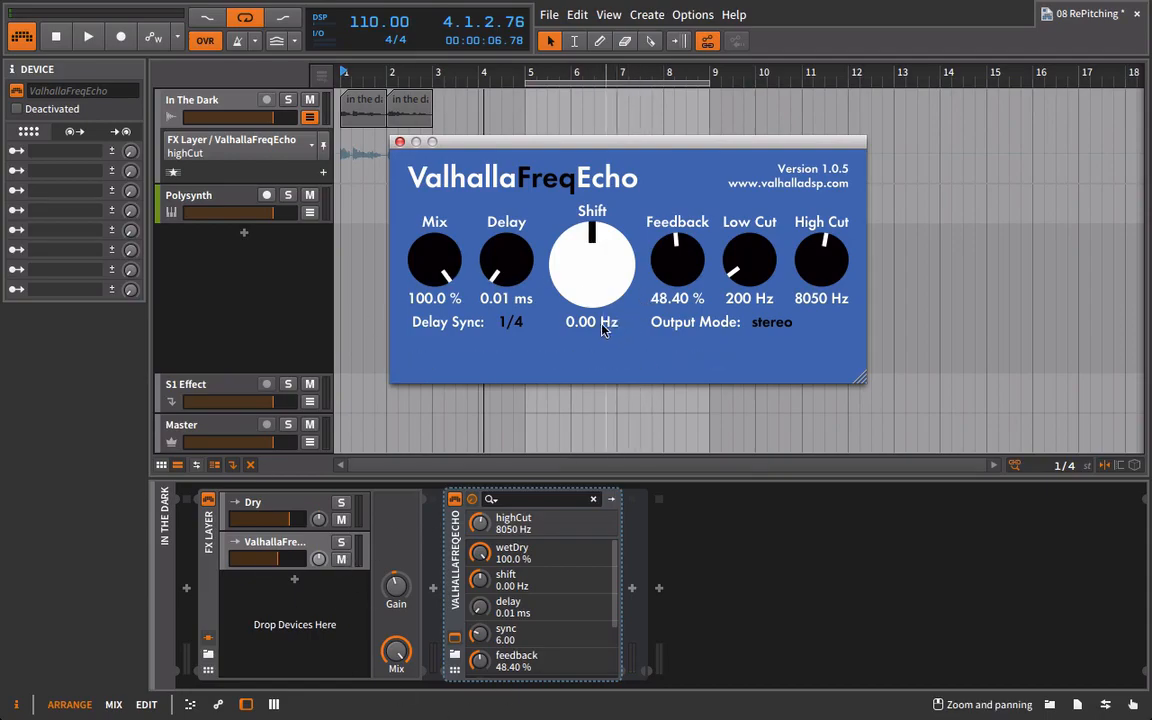
Sweep ValhallaFreqEcho's shift from -1000 Hz to 1000 Hz and return it to 0 Hz.
left_click_drag(601, 332, 614, 492)
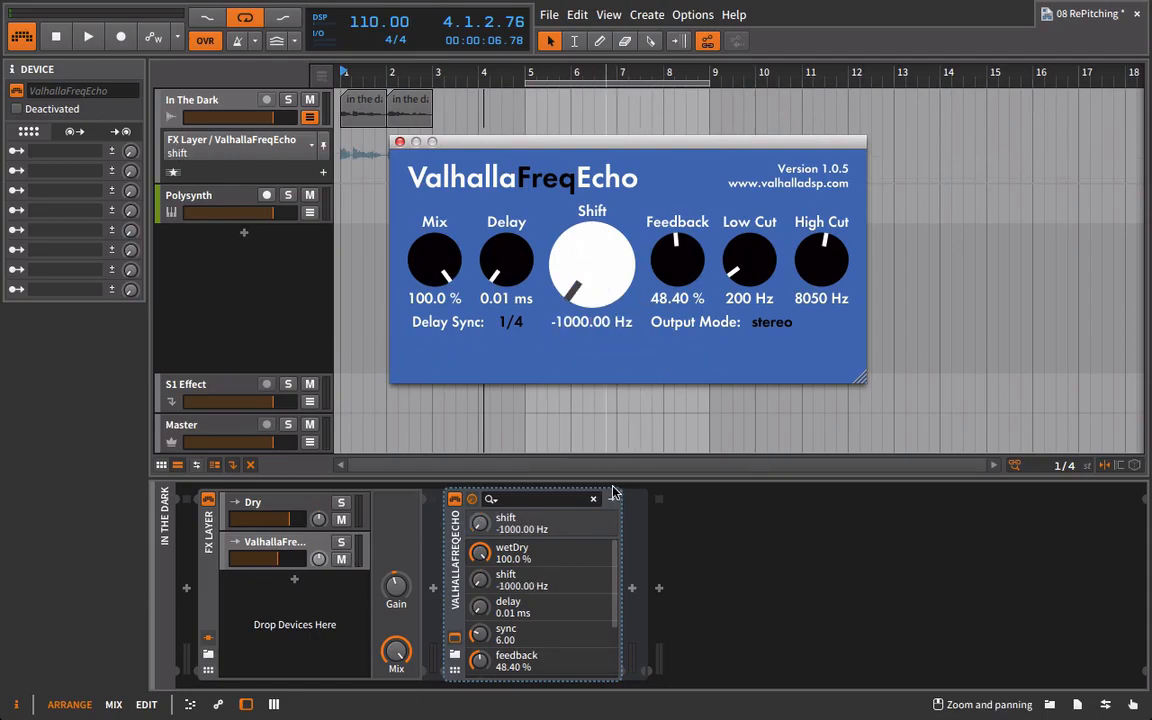
left_click_drag(598, 289, 606, 10)
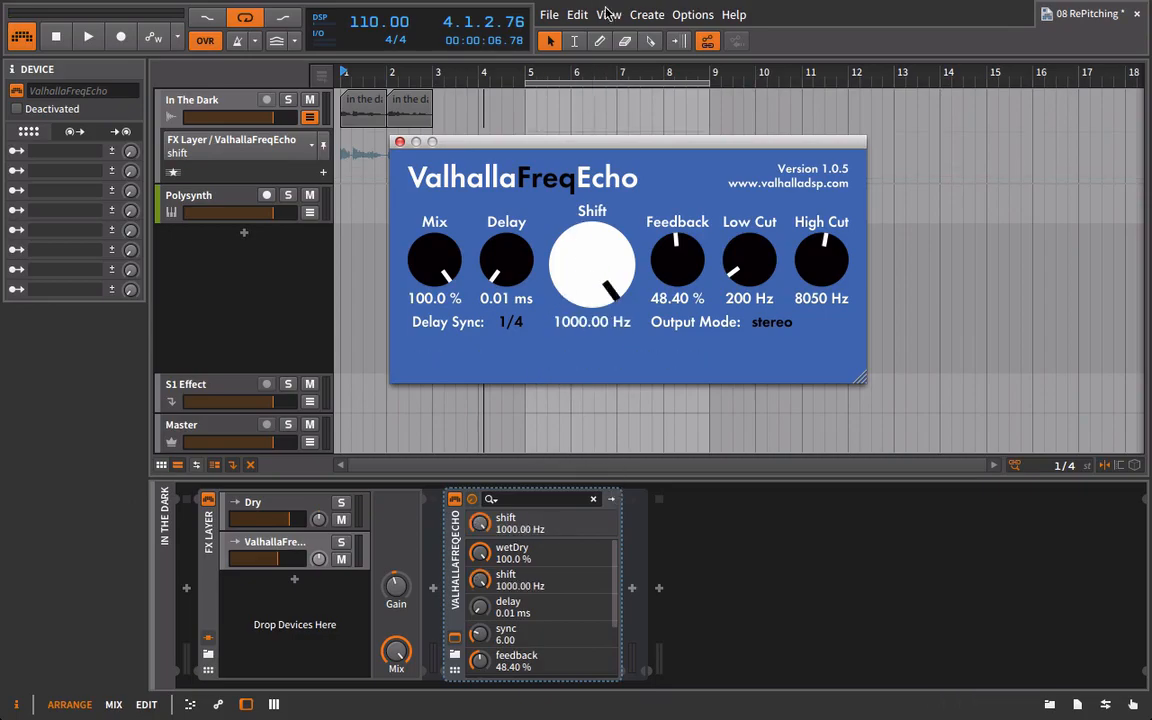
left_click_drag(591, 252, 587, 352)
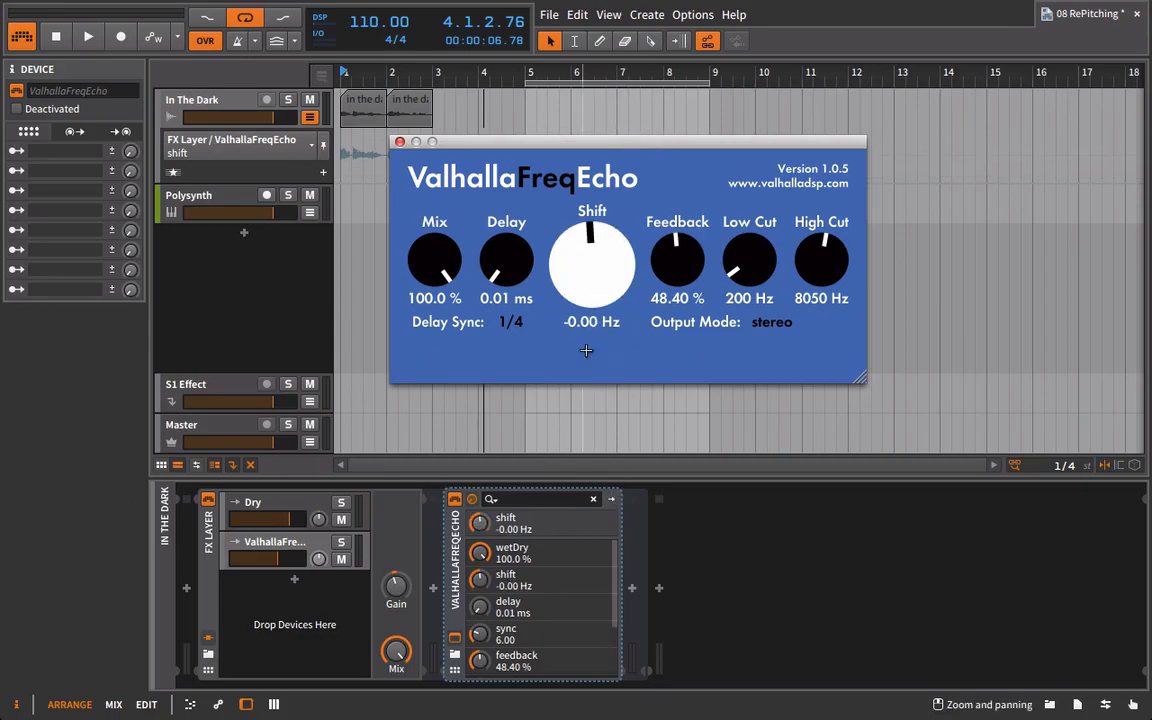
Audition the vocal with ValhallaFreqEcho's shift at -27.68 Hz and lower the shift to -47.64 Hz.
key("space")
left_click_drag(605, 279, 588, 337)
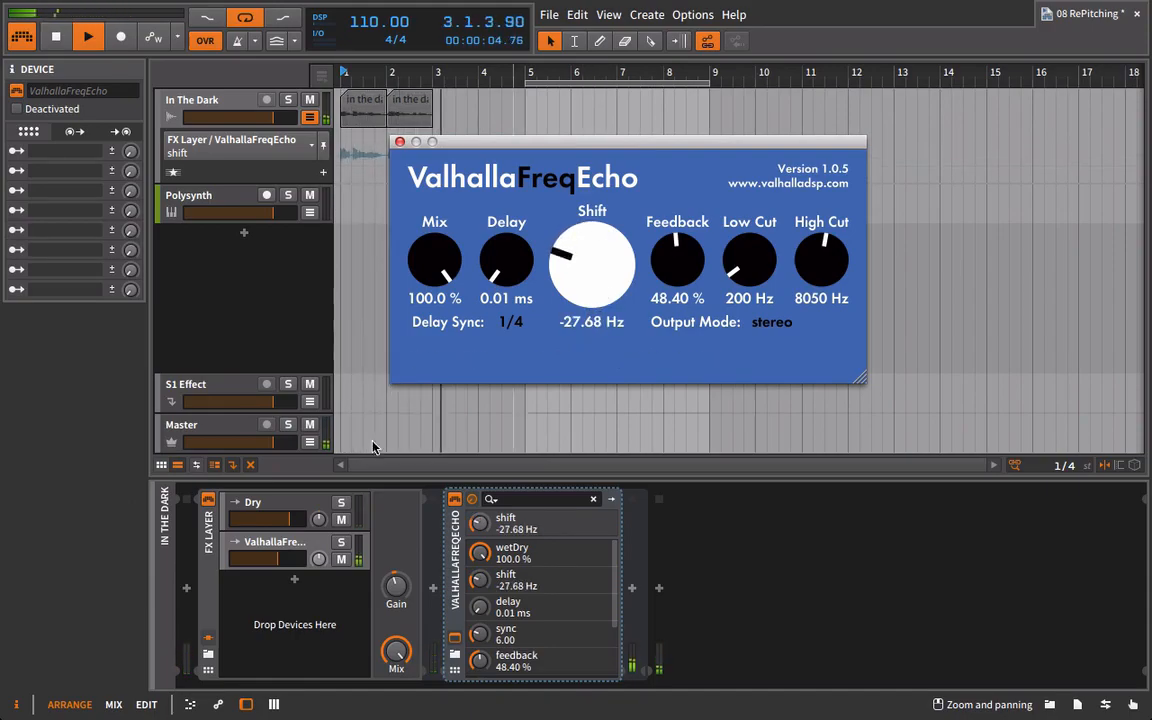
key("space")
key("space")
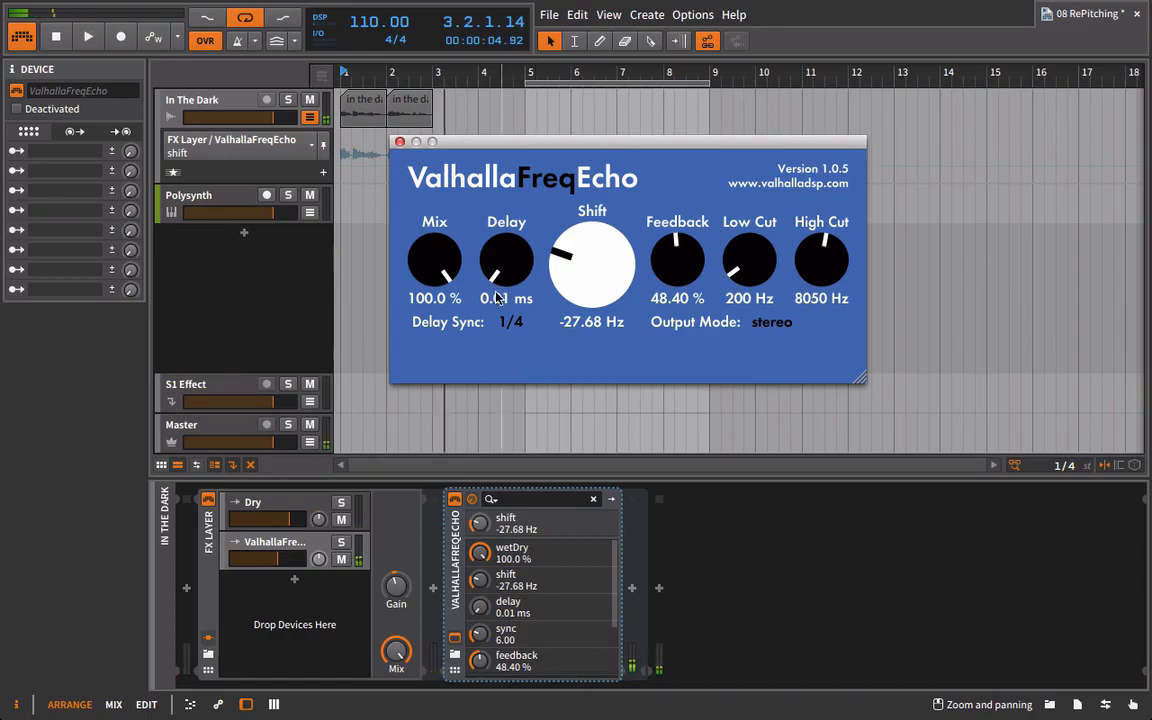
left_click_drag(606, 277, 604, 286)
left_click_drag(461, 137, 484, 194)
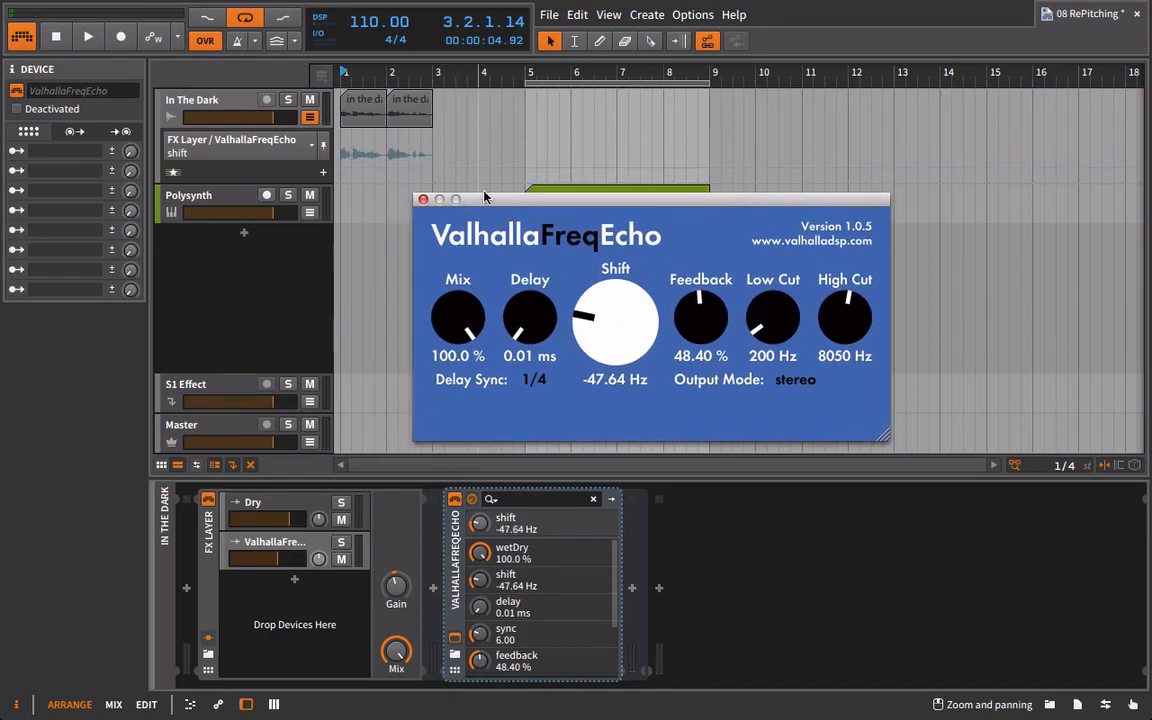
Draw shift automation with points just after bar 1, at bar 2 and at bar 3, raising the 2.1.1.00 point to 100 % during playback.
left_click(351, 168)
left_click(387, 167)
left_click_drag(387, 167, 431, 170)
key("space")
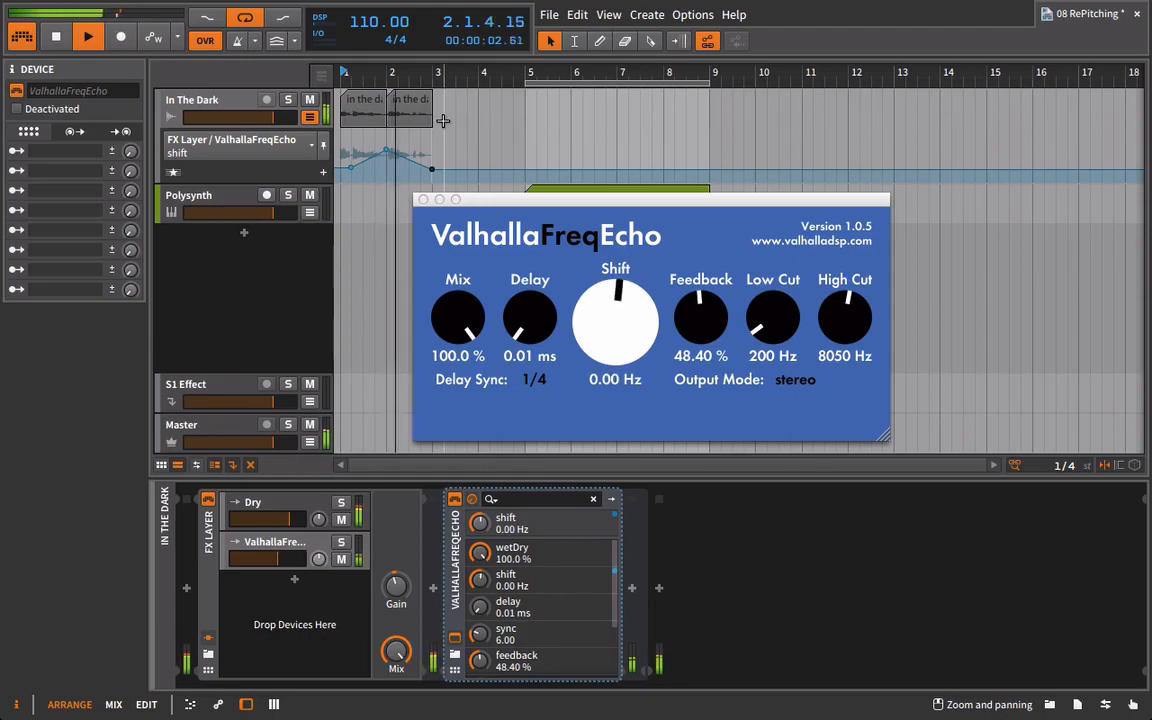
left_click_drag(386, 150, 386, 131)
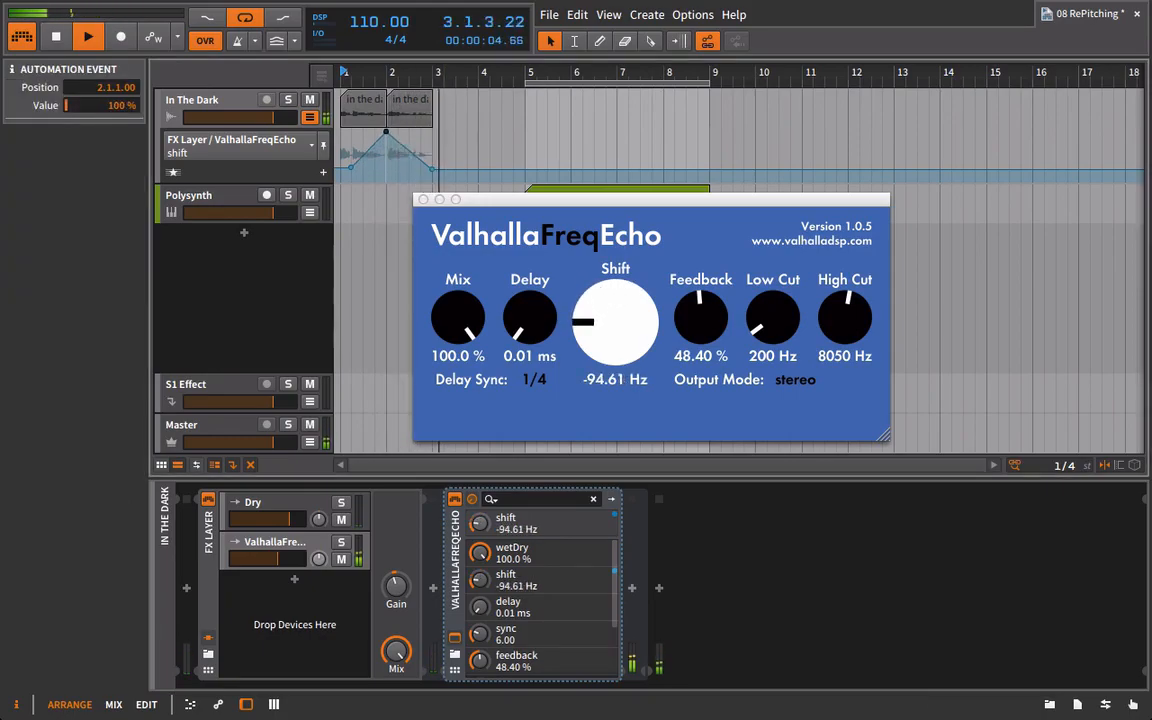
Lower the bar 3 shift automation point, add a 58.0 % point at 5.1.1.00, and audition the vocal.
key("space")
left_click(439, 178)
left_click_drag(439, 178, 524, 151)
key("space")
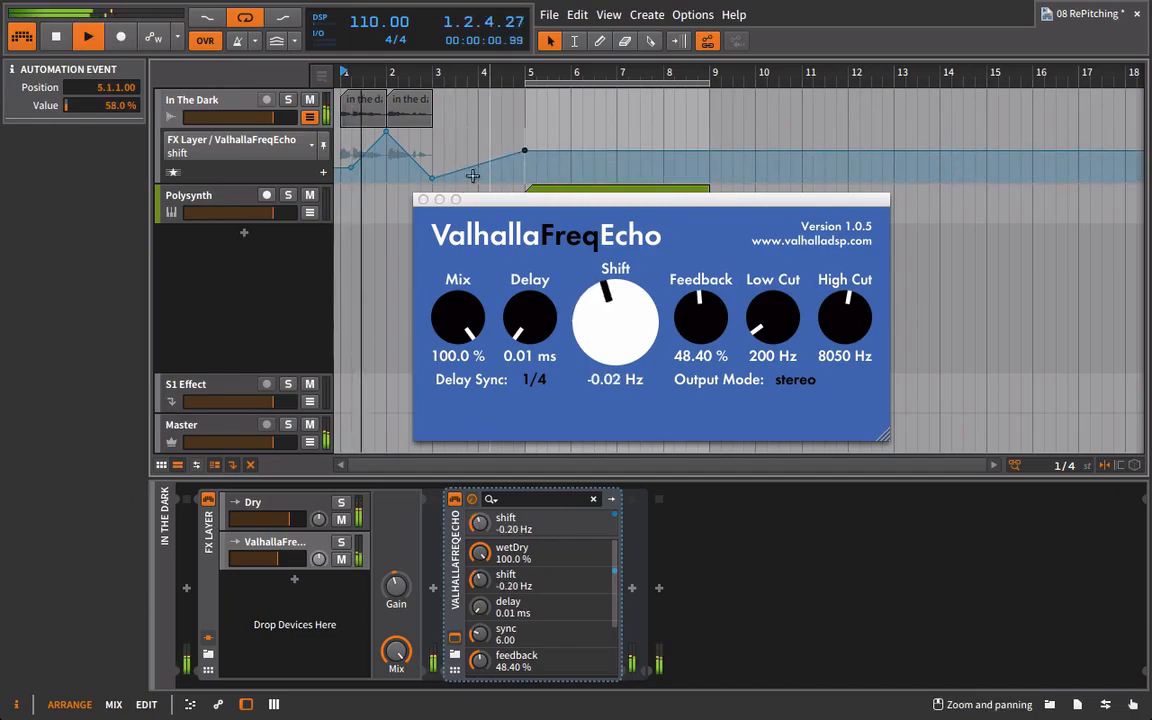
Slightly raise the ValhallaFreqEcho layer volume and delete ValhallaFreqEcho from the layer.
left_click(423, 199)
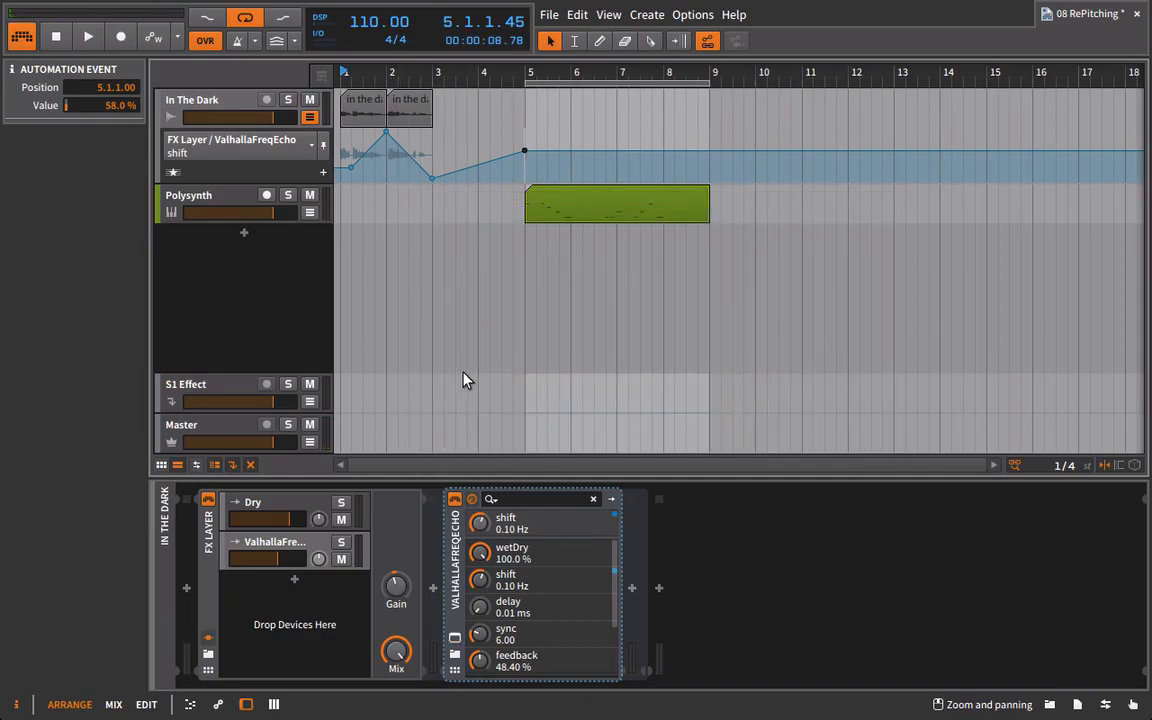
left_click(254, 558)
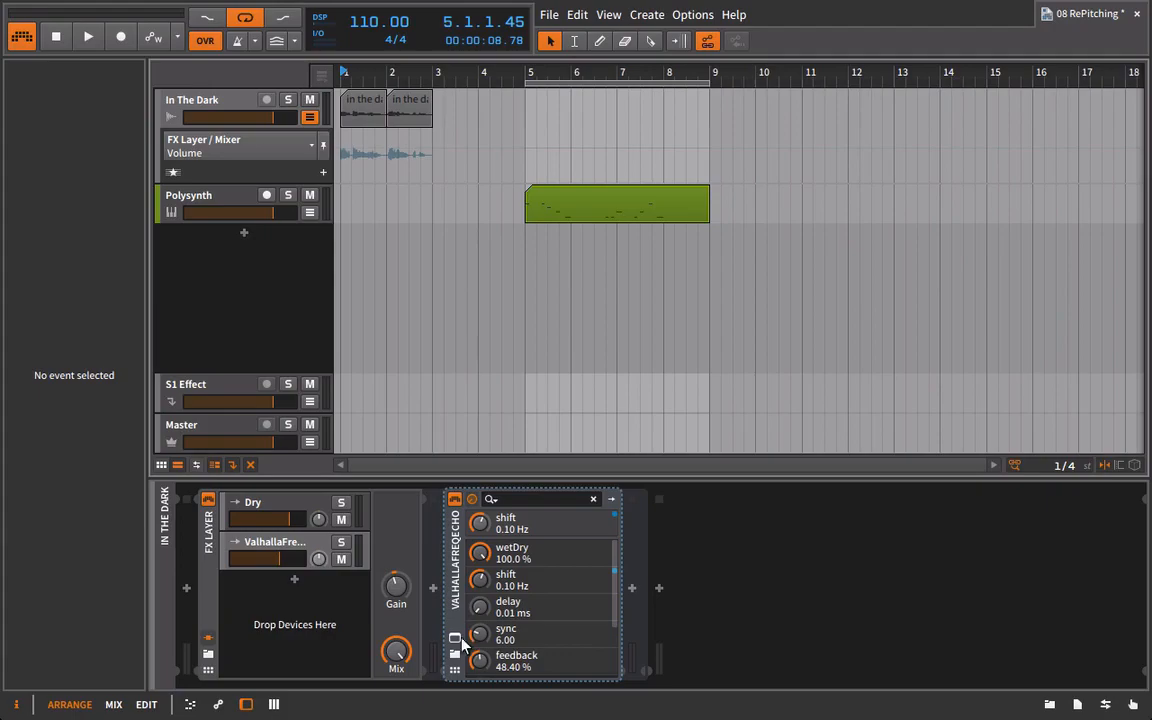
left_click(456, 639)
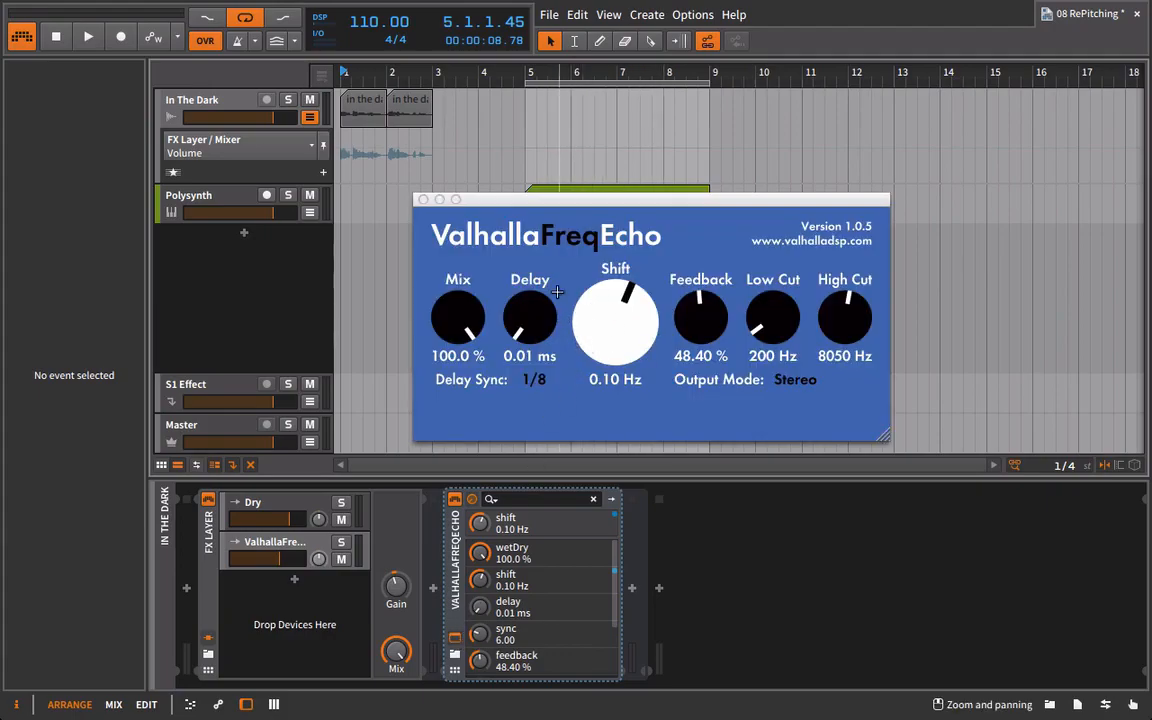
left_click(423, 200)
left_click(453, 602)
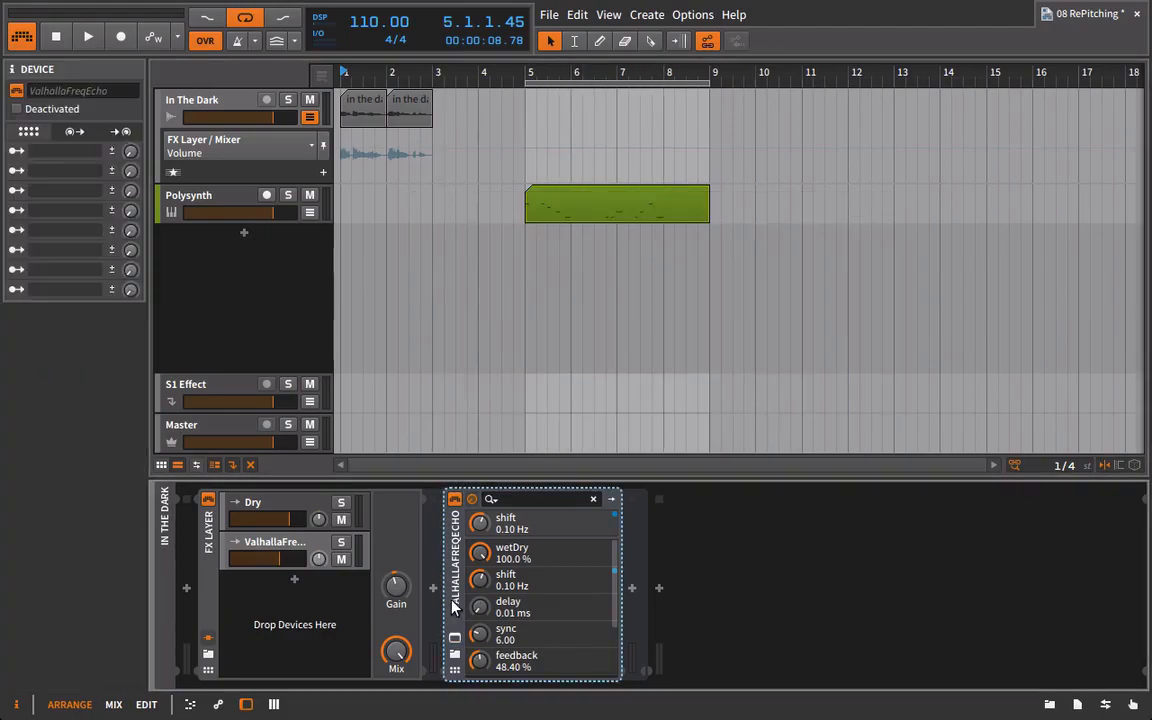
key("Delete")
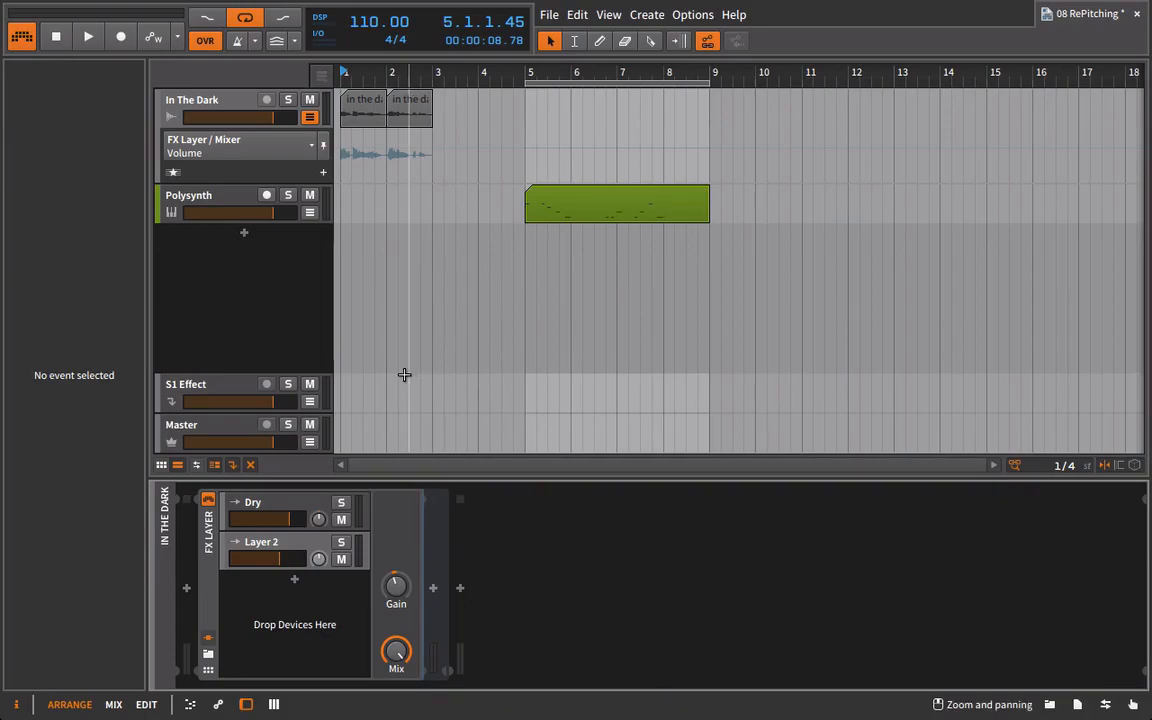
Insert Bitwig's Delay-1 device into Layer 2 of the vocal's FX Layer.
left_click(1044, 705)
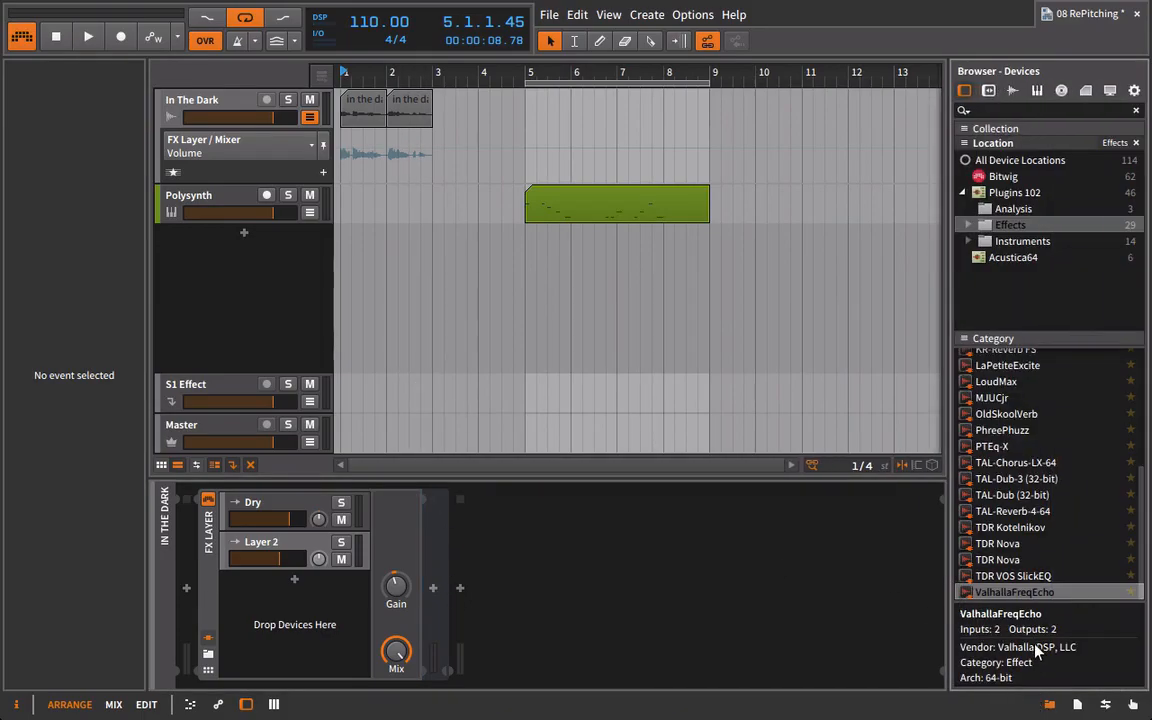
left_click(1000, 177)
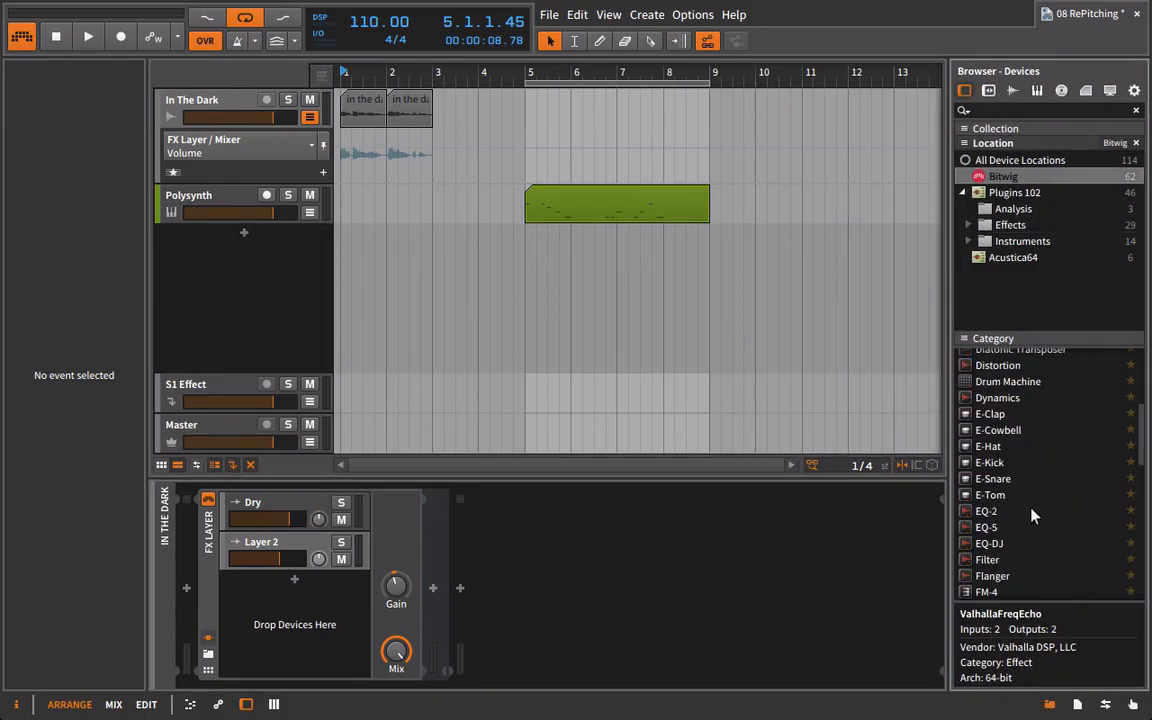
scroll(1041, 519, "up", 5)
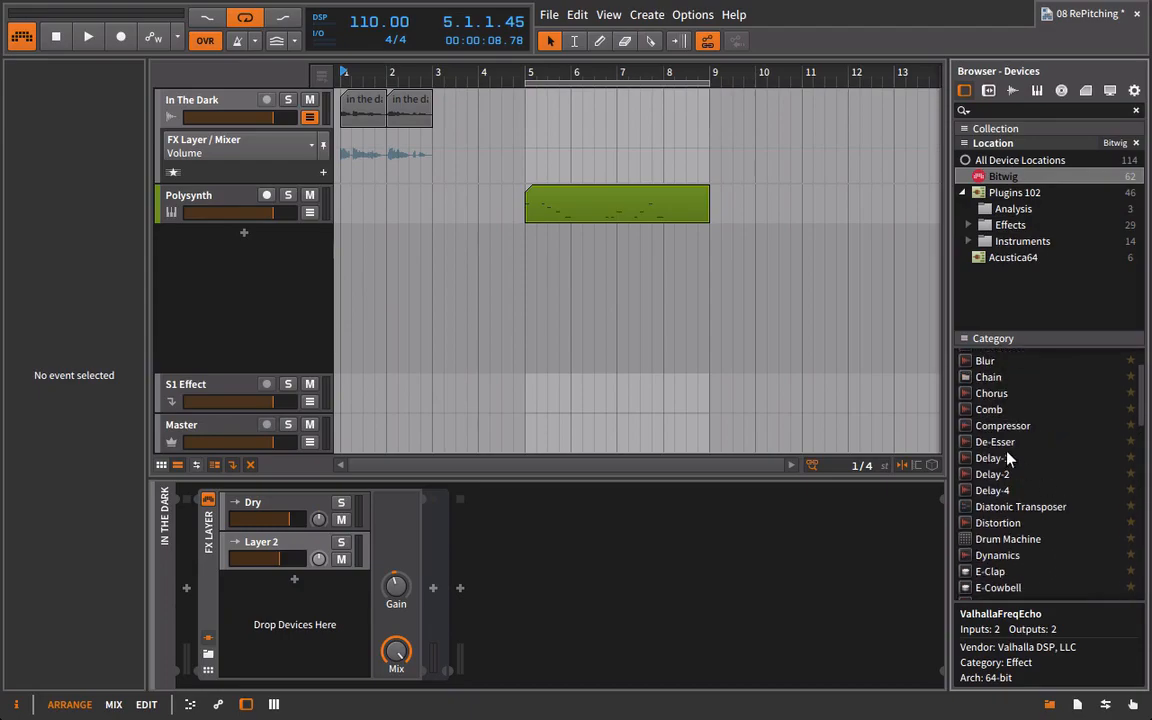
left_click(963, 462)
left_click_drag(963, 462, 244, 488)
left_click(1049, 704)
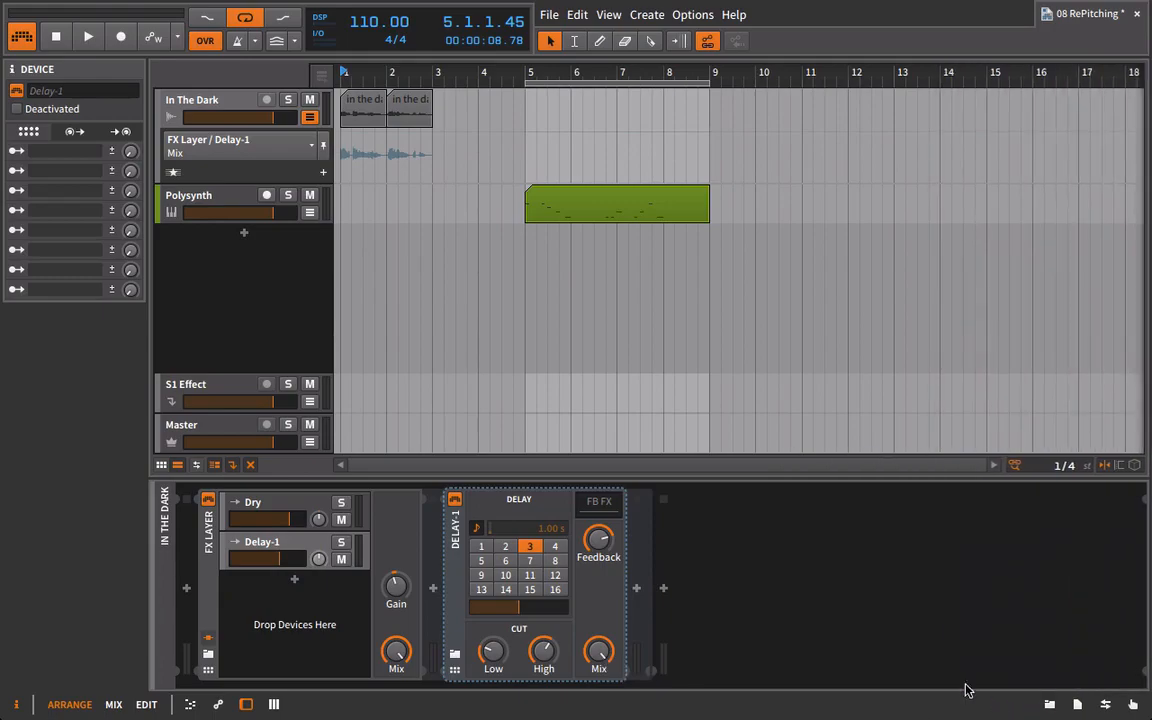
Audition Delay-1, switch it from note steps to free time, and set the delay to 844 ms during playback.
key("space")
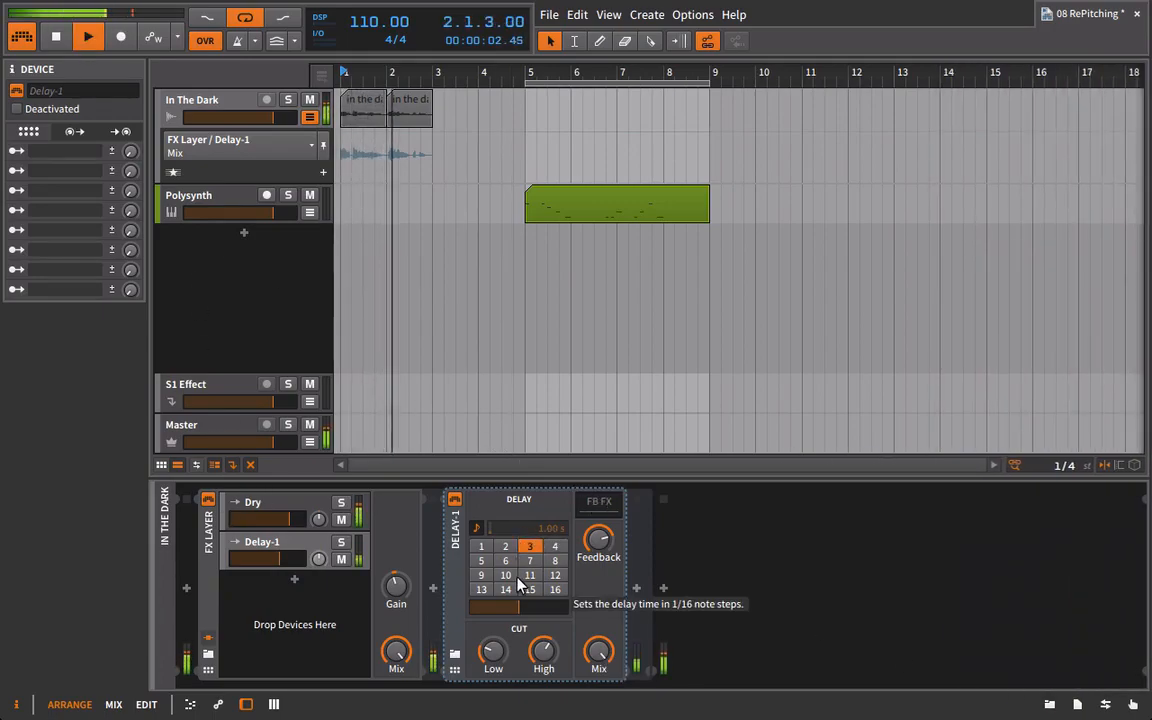
key("space")
left_click(479, 530)
left_click(479, 530)
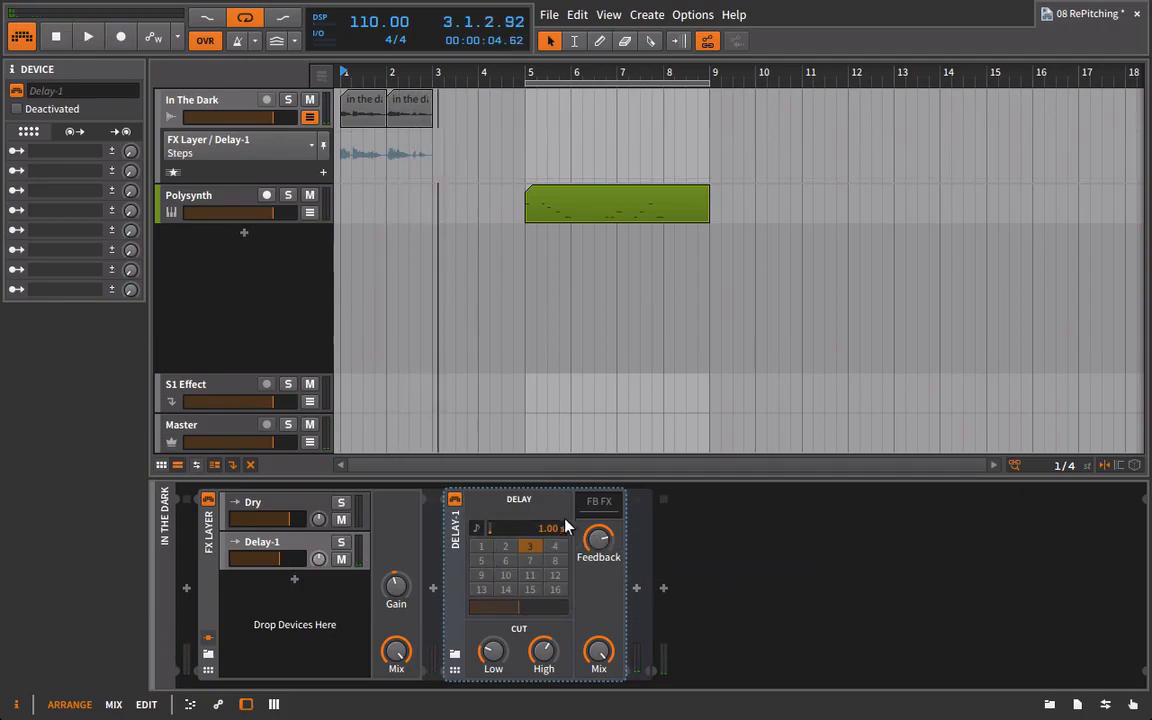
key("space")
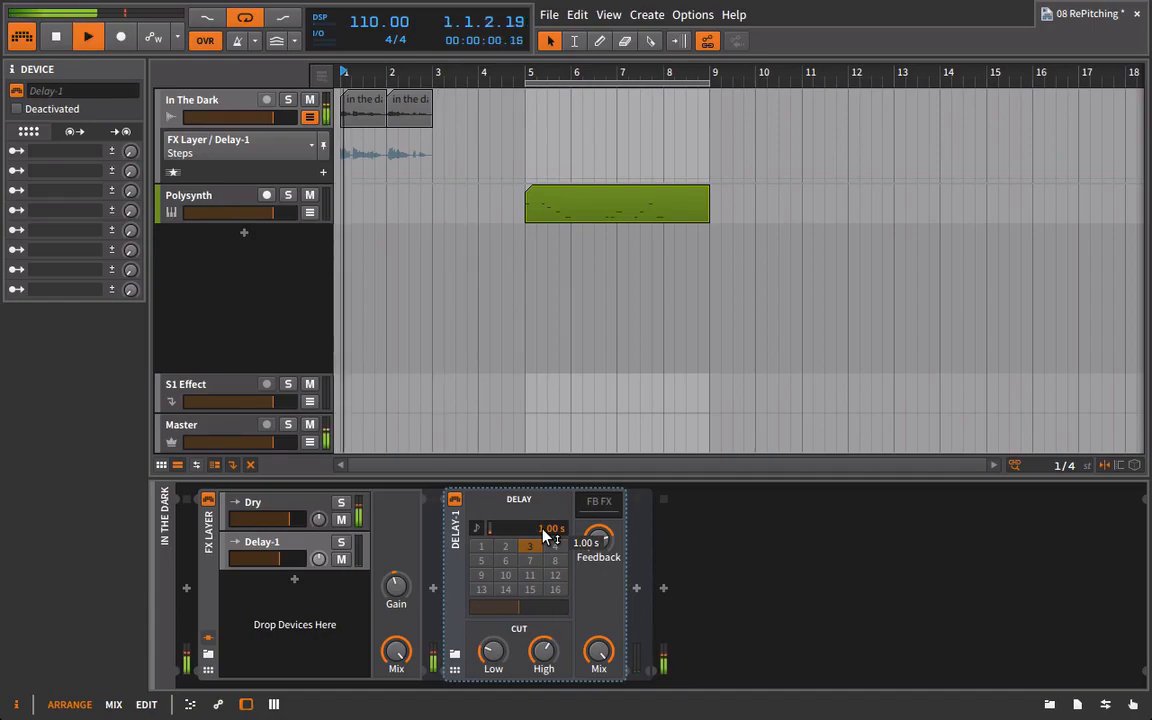
mouse_move(549, 533)
left_mouse_down()
mouse_move(549, 566)
mouse_move(549, 503)
mouse_move(558, 540)
left_mouse_up()
key("space")
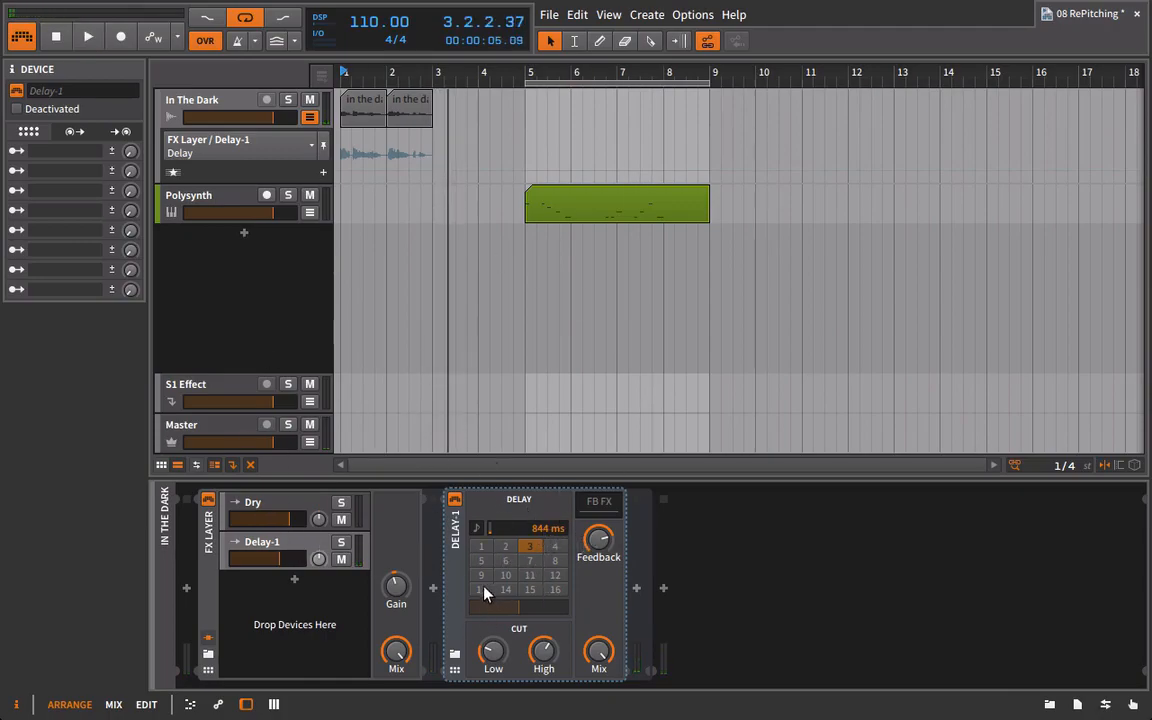
Set the play start to bar 2 and automate Delay-1's delay time from 844 ms at bar 2 to 1.67 s at 3.2.1.00.
left_click_drag(392, 79, 364, 184)
left_click_drag(442, 82, 436, 78)
left_click(436, 77)
left_click(427, 170)
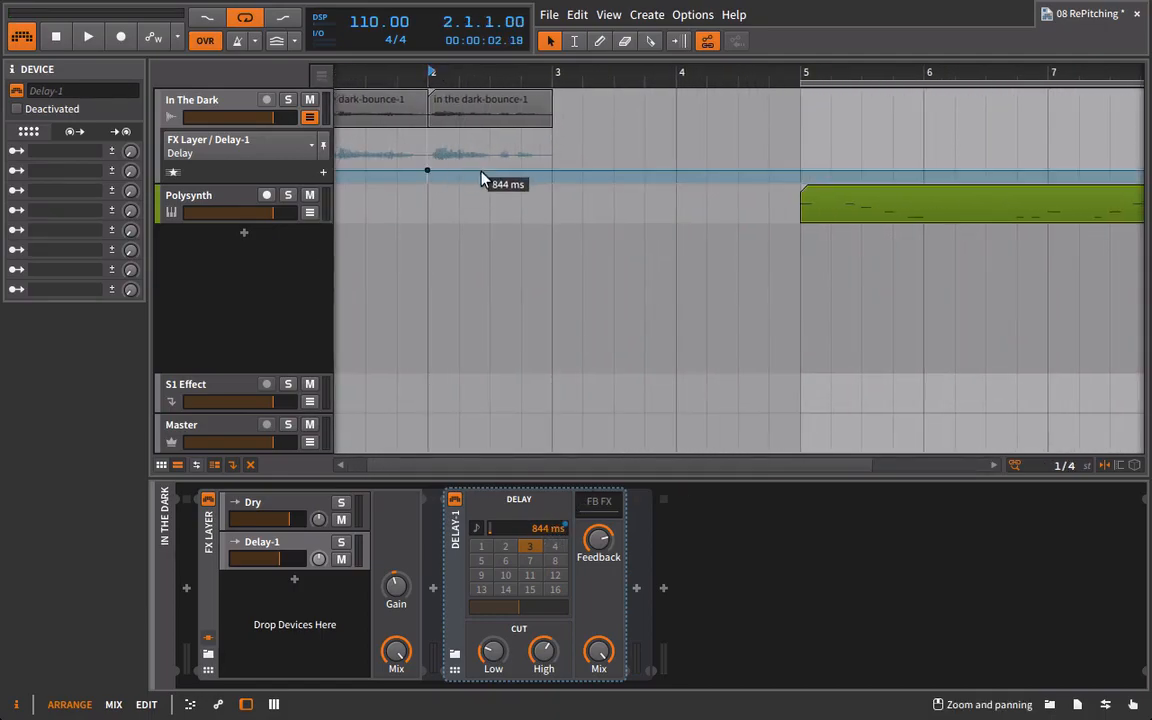
left_click_drag(548, 177, 551, 165)
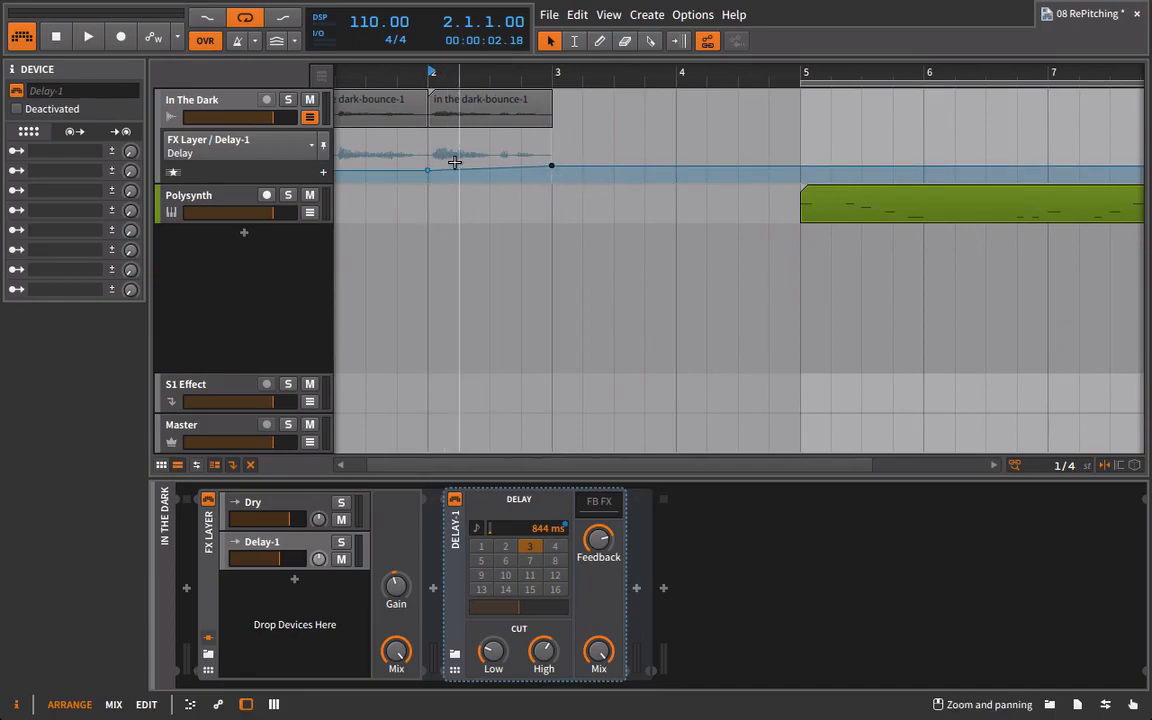
left_click(551, 165)
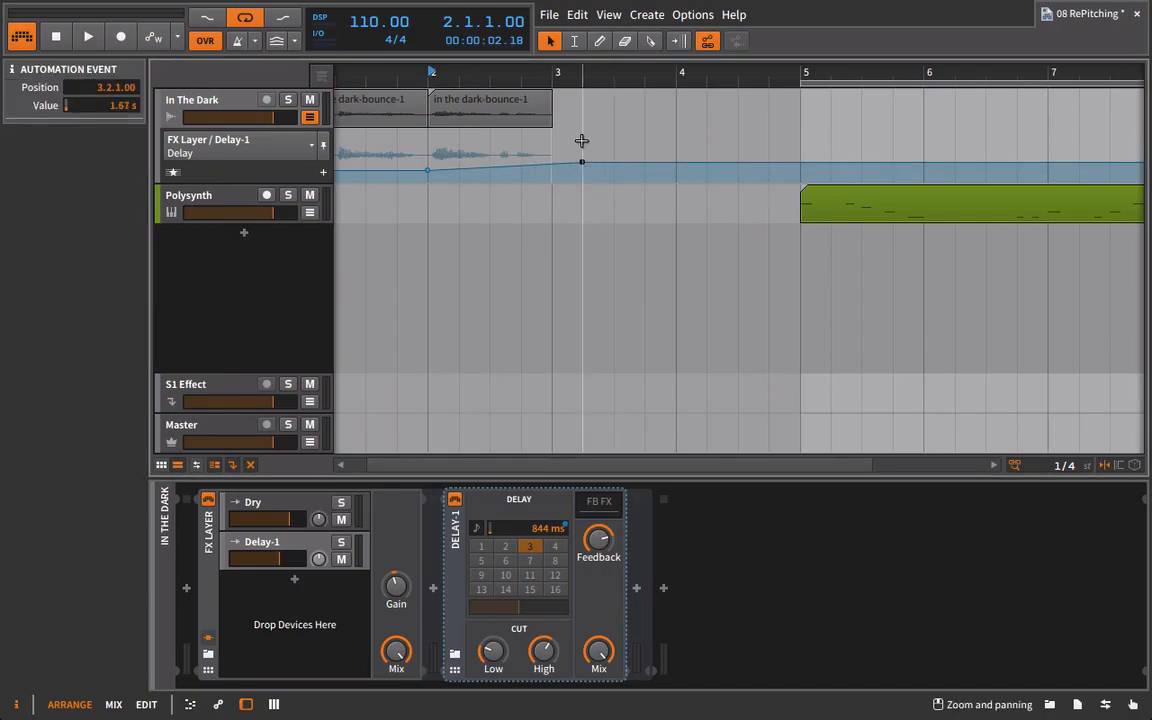
Move the delay-time automation end point to 3.1.1.00, add a 1.81 s point at 5.1.1.00, and audition the ramp.
mouse_move(551, 163)
left_mouse_down()
mouse_move(568, 161)
mouse_move(552, 162)
left_mouse_up()
left_click_drag(434, 73, 436, 140)
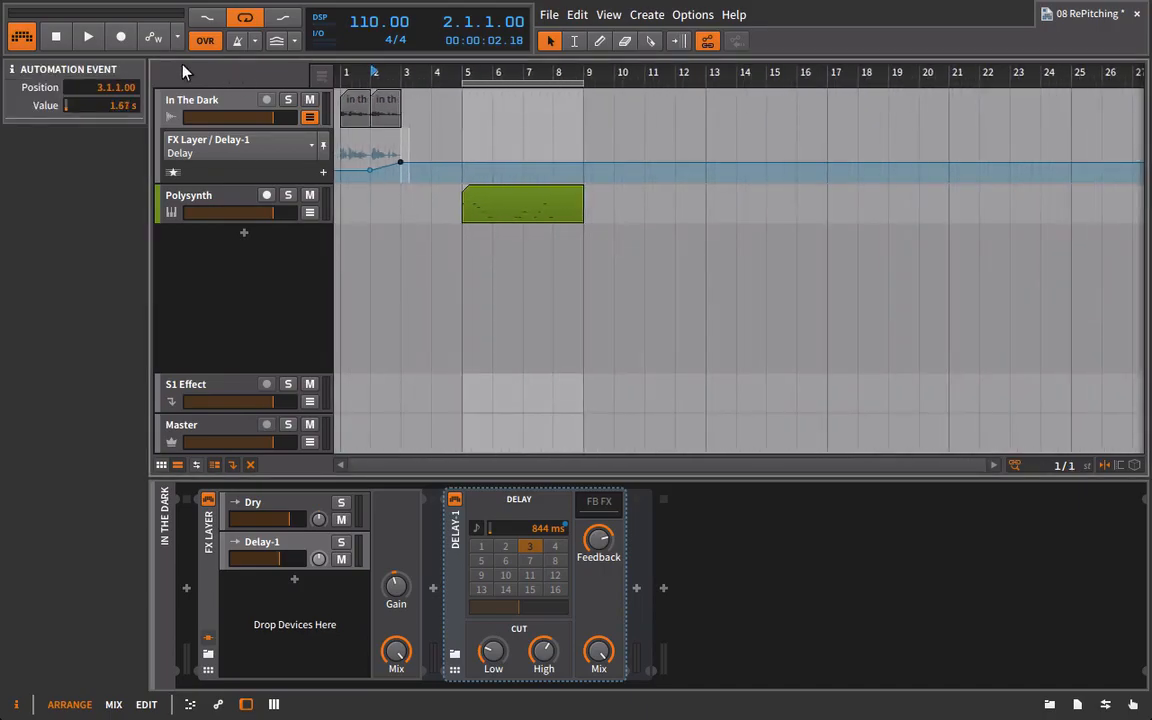
left_click(56, 37)
left_click(87, 36)
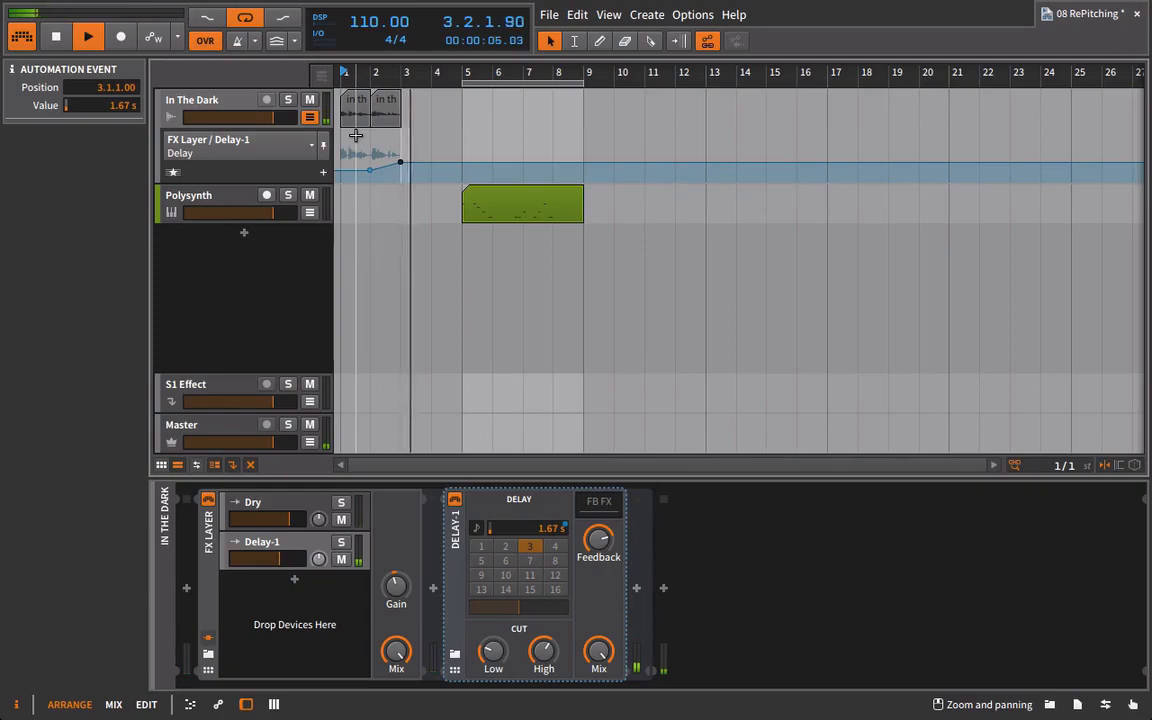
left_click(461, 161)
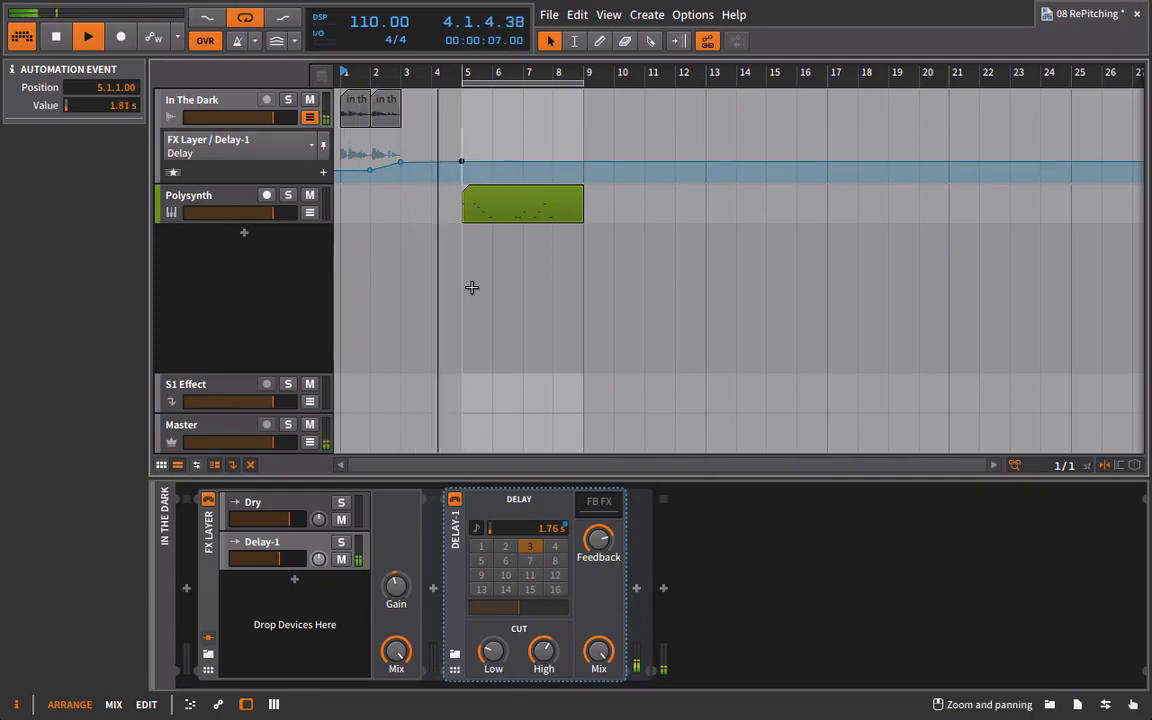
key("space")
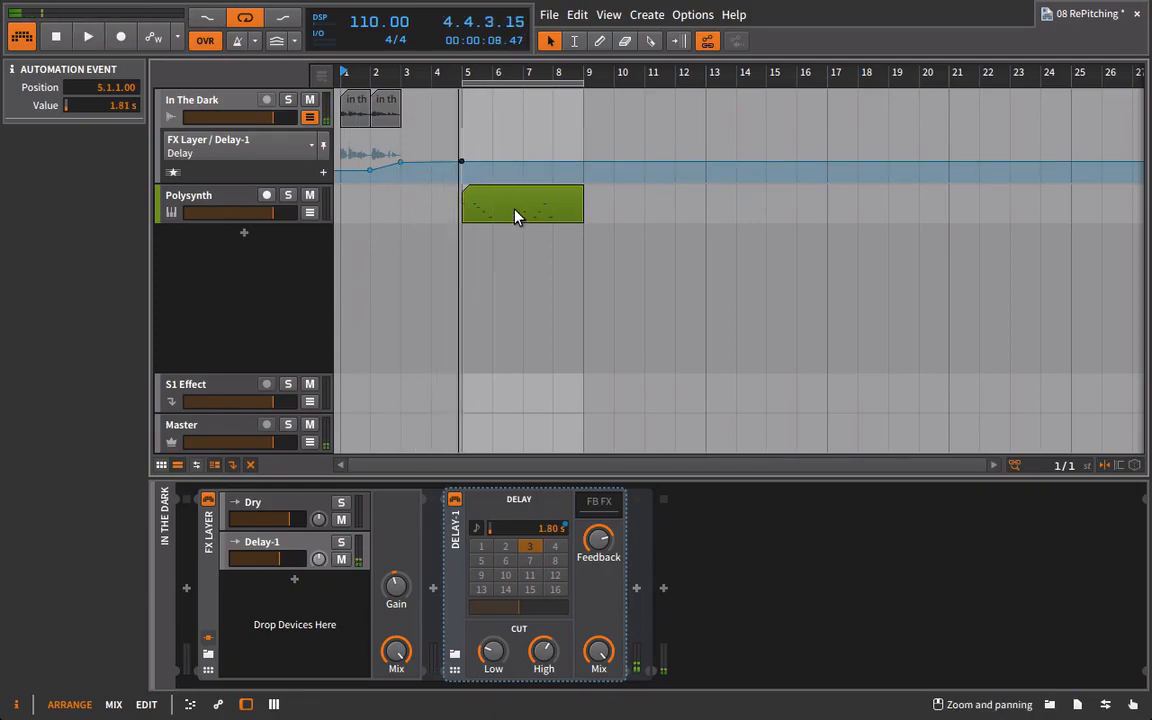
Move the Polysynth clip to bar 9 and delete all of Delay-1's delay-time automation points on the In The Dark track.
left_click_drag(514, 215, 607, 226)
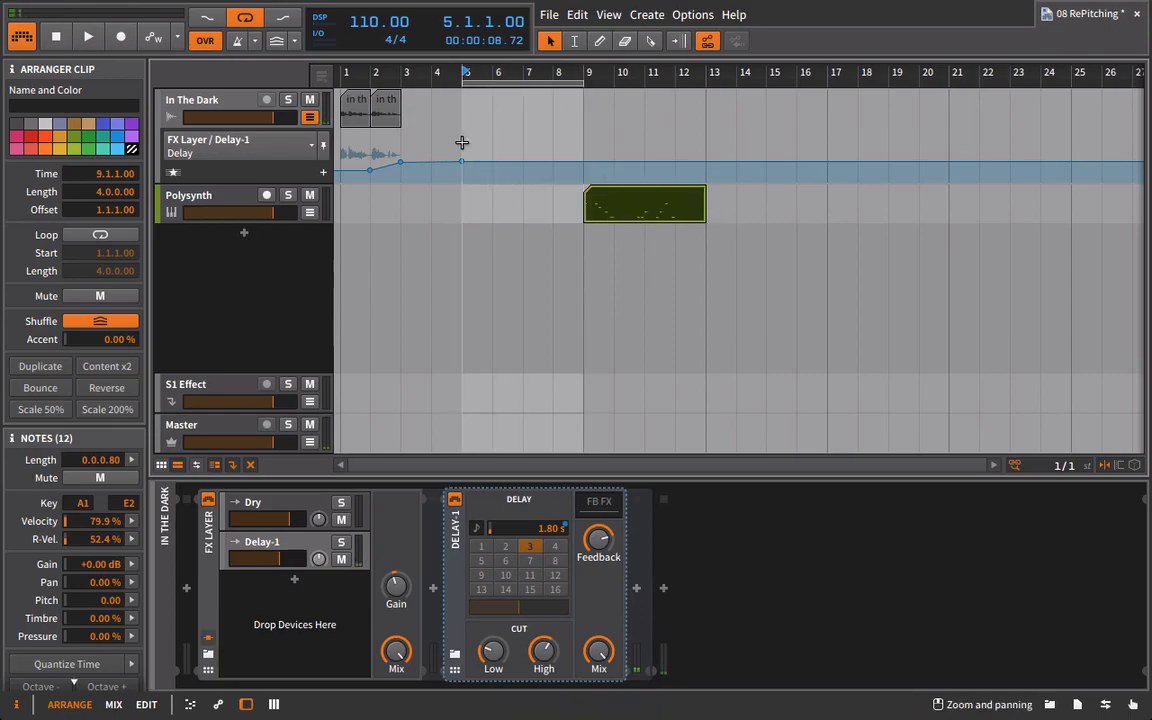
left_click(401, 150)
left_click_drag(375, 141, 499, 170)
key("Delete")
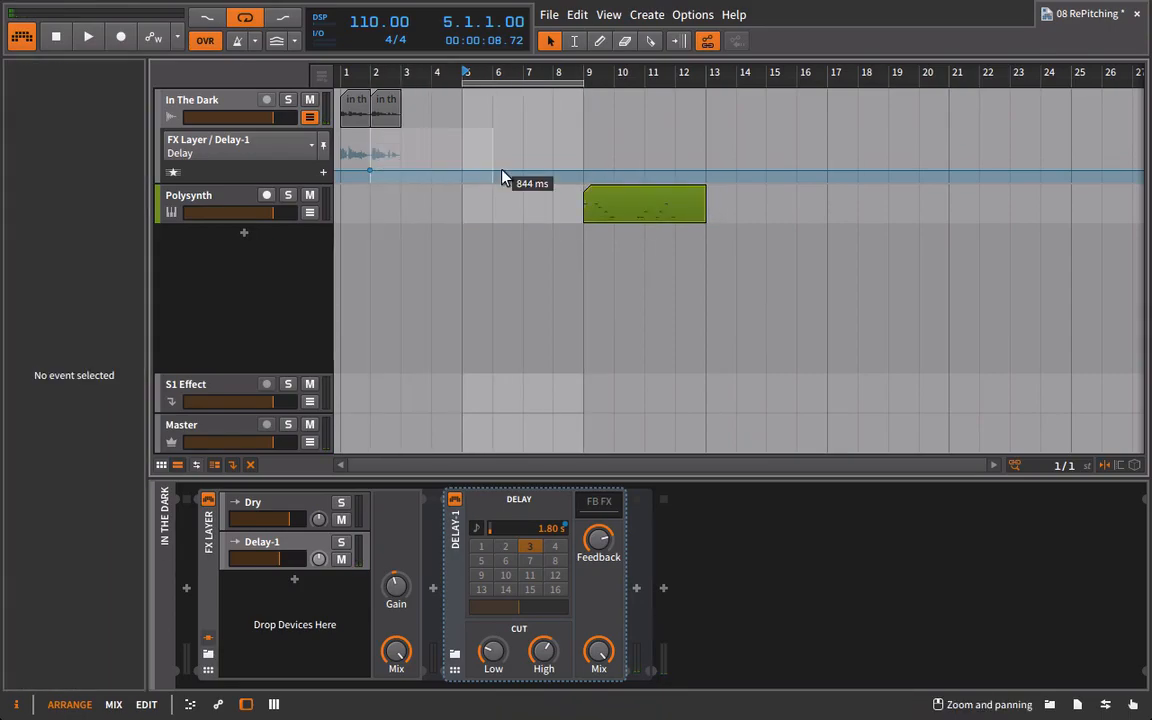
left_click(370, 176)
key("Delete")
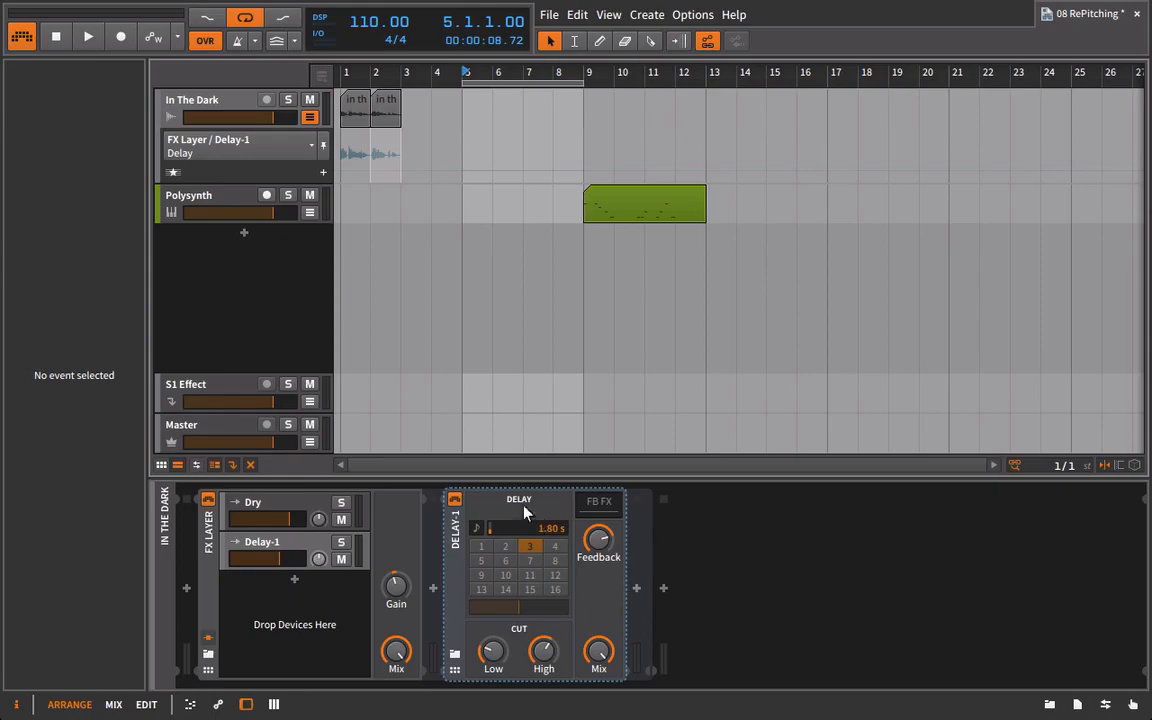
Hide the In The Dark track's automation lane and delete the Delay-1 layer from its FX Layer.
left_click(315, 120)
left_click(270, 543)
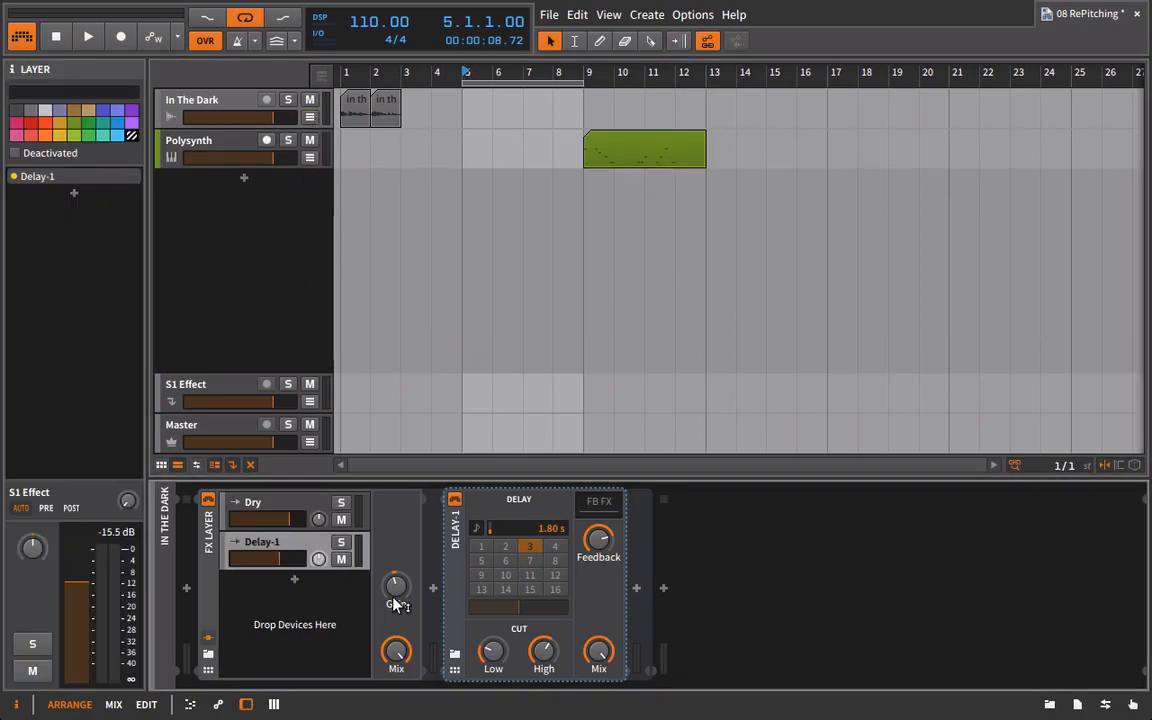
key("Delete")
Duplicate the In The Dark track and delete the FX Layer device from the copy.
left_click(188, 113)
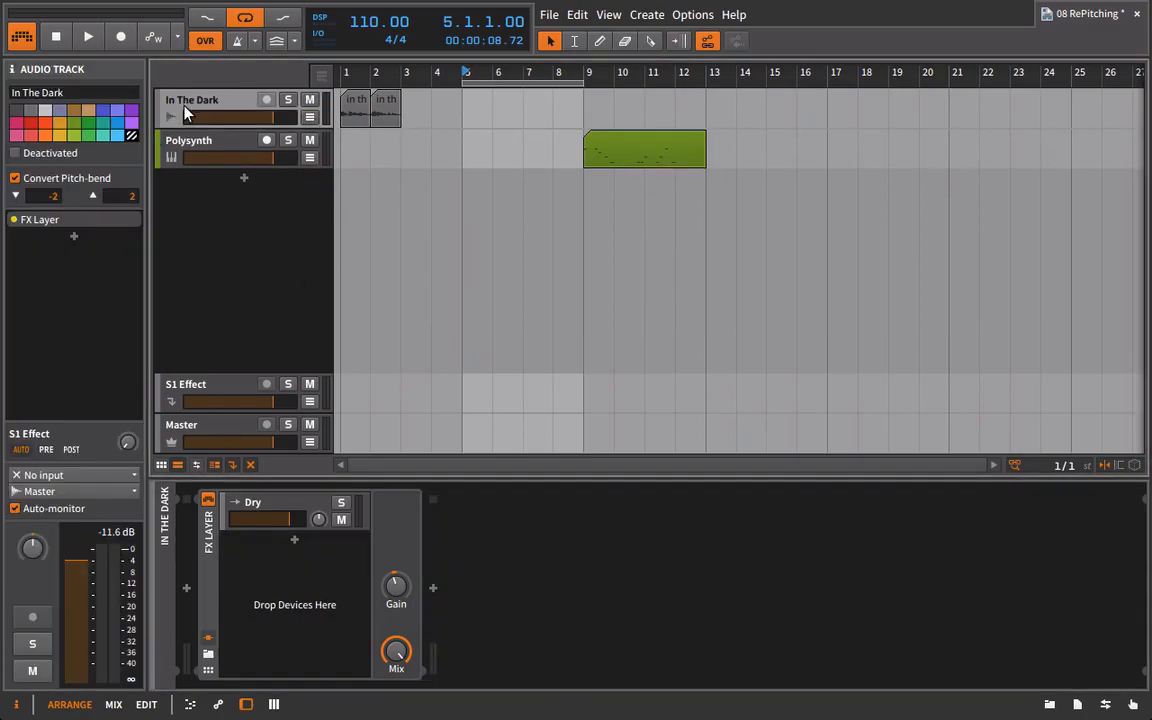
key("ctrl+d")
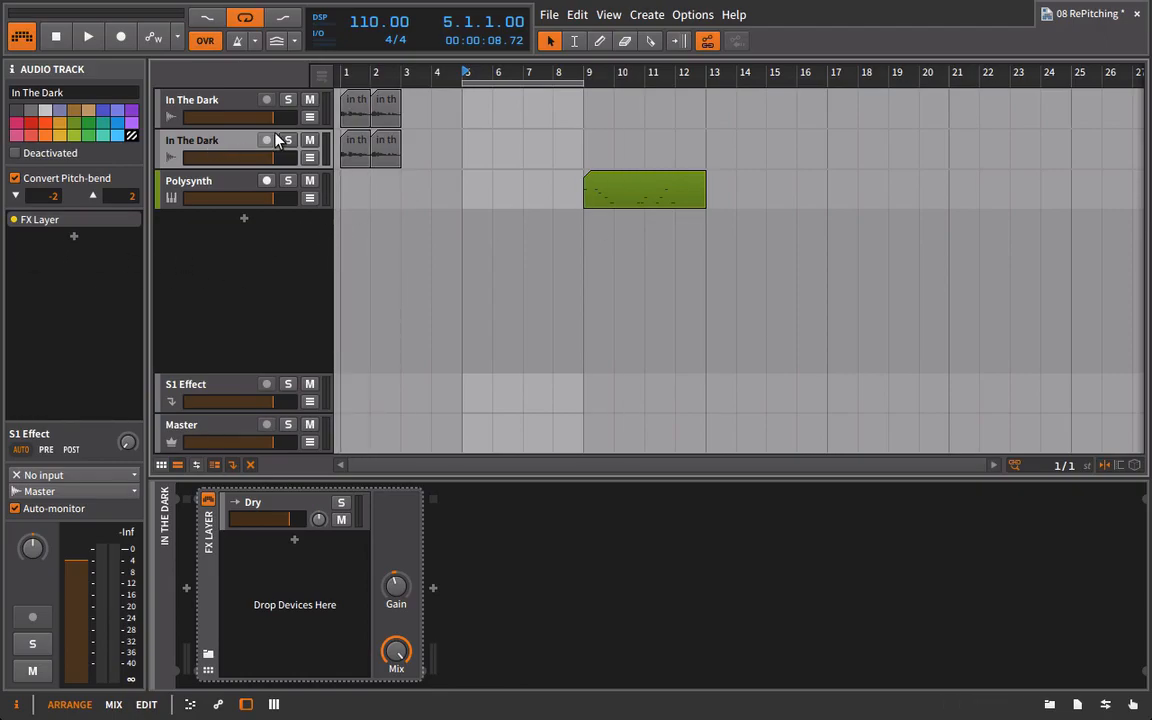
left_click(212, 514)
key("Delete")
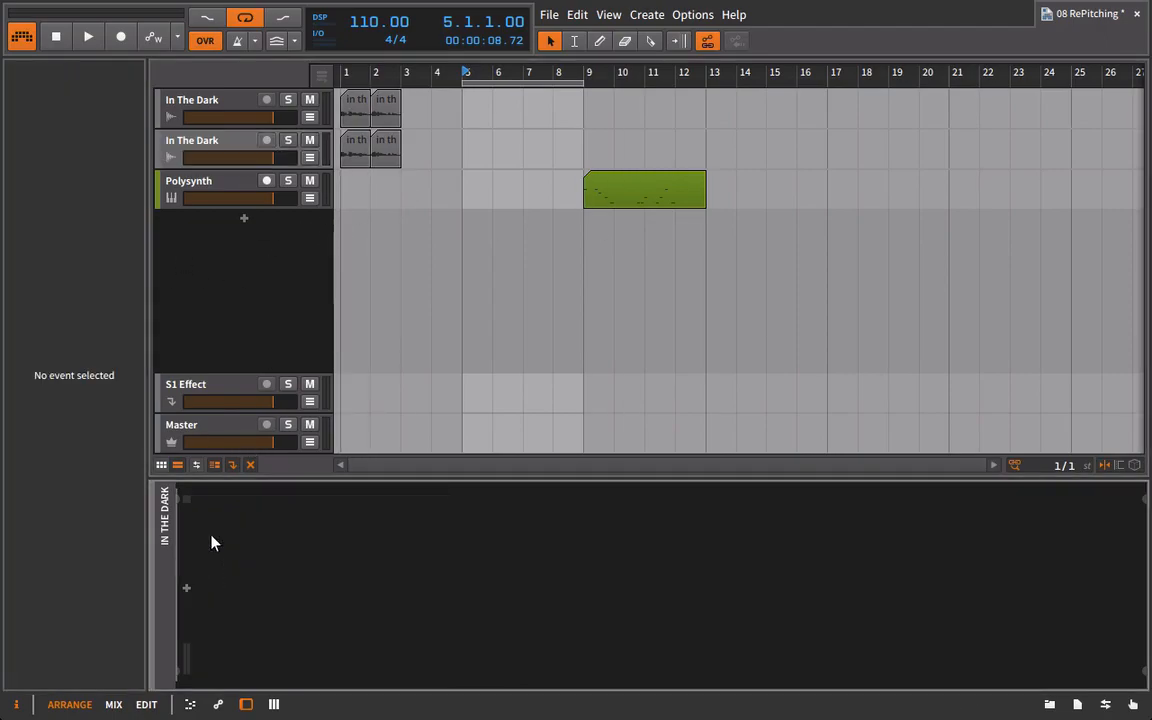
Rename the duplicated track to Delay and insert Bitwig's Delay-1 device on it.
left_click(185, 145)
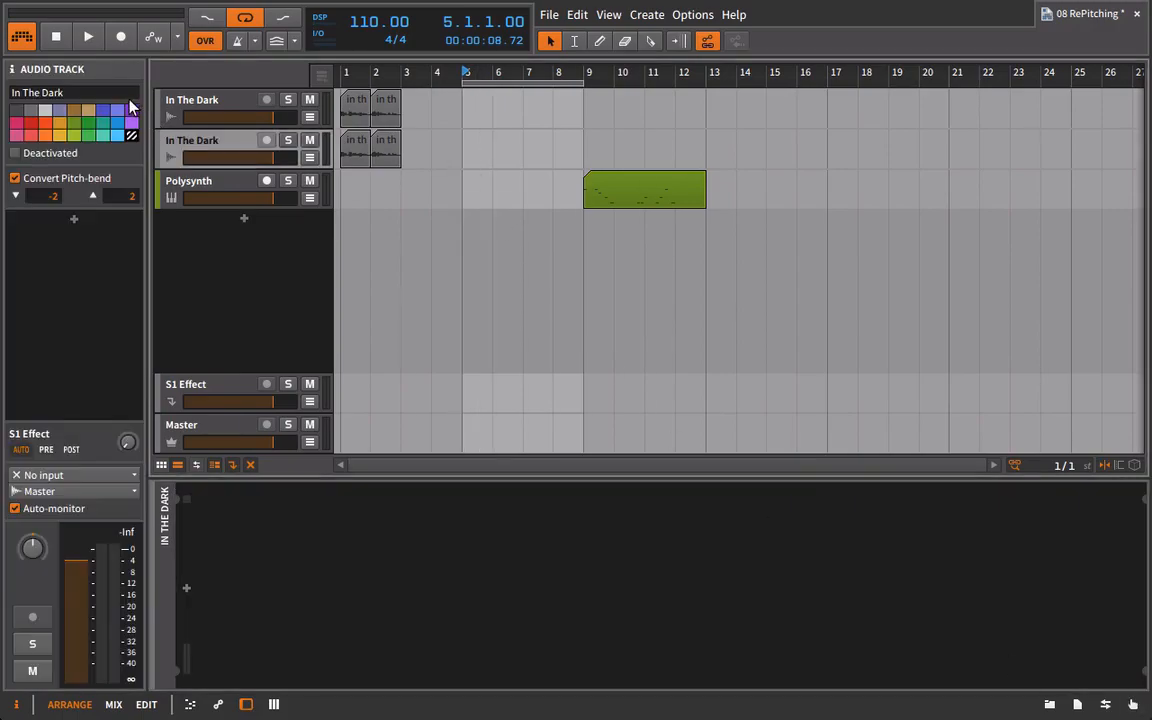
left_click(127, 93)
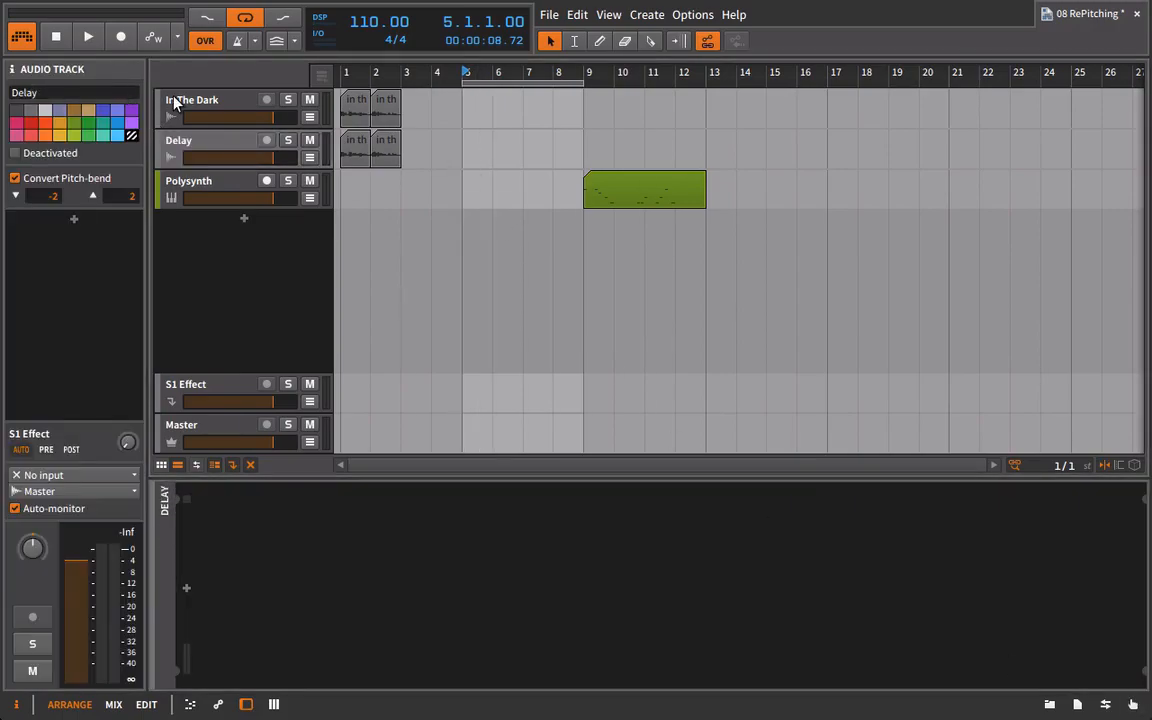
left_click(1052, 705)
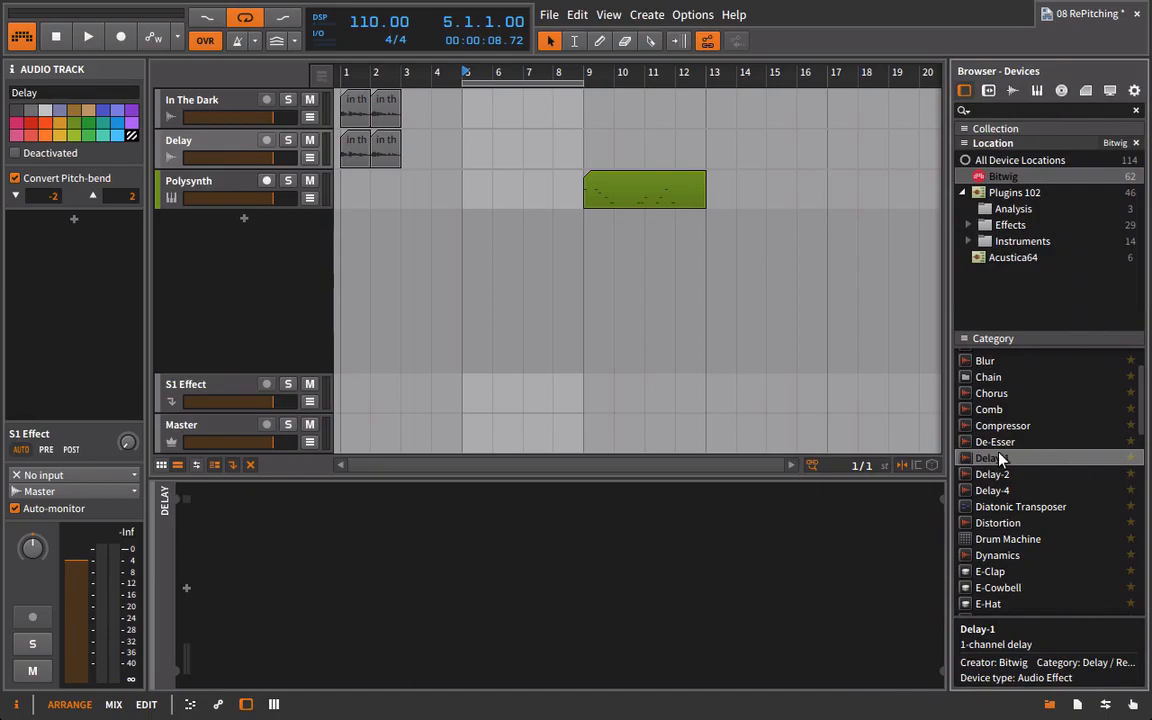
left_click_drag(1000, 458, 210, 148)
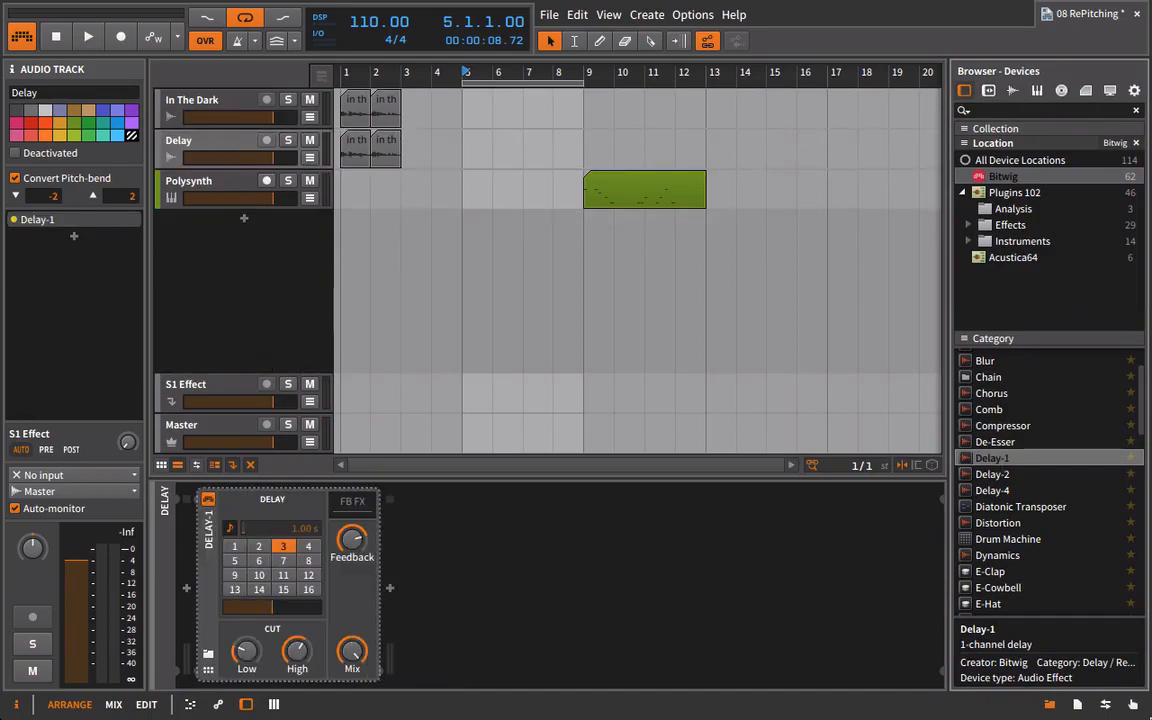
left_click(1049, 705)
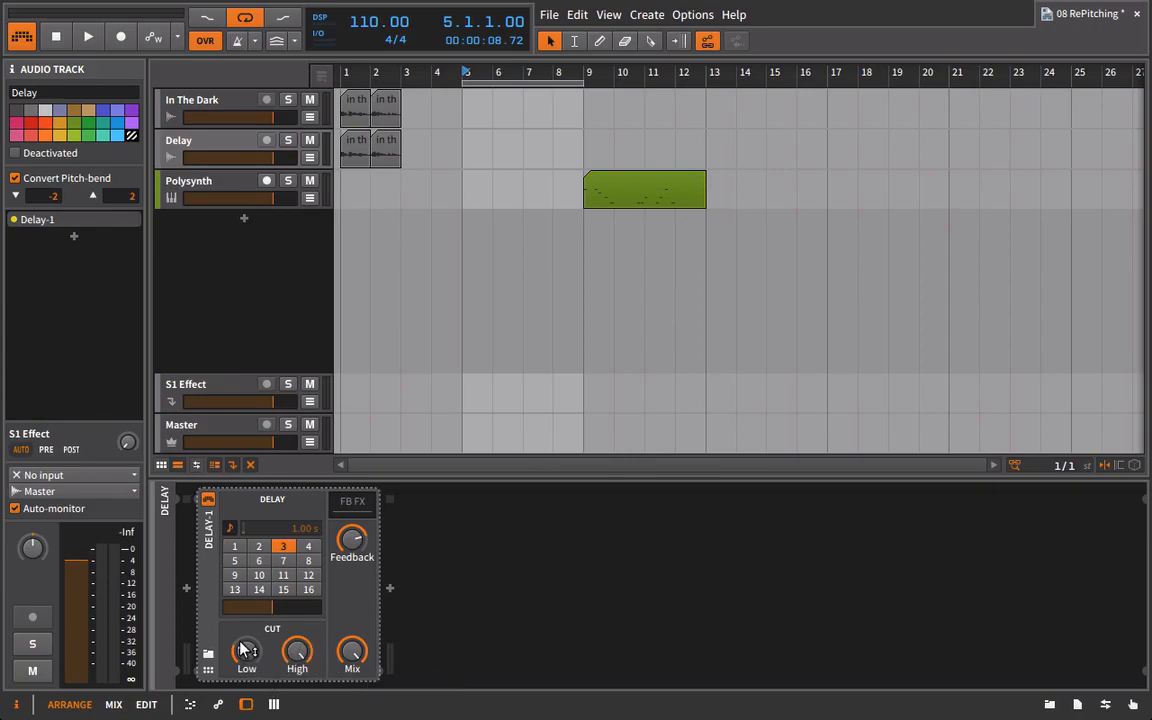
Set Delay-1 to 8 steps with its low and high cuts fully open, and audition both vocal tracks from bar 1.
left_click(309, 561)
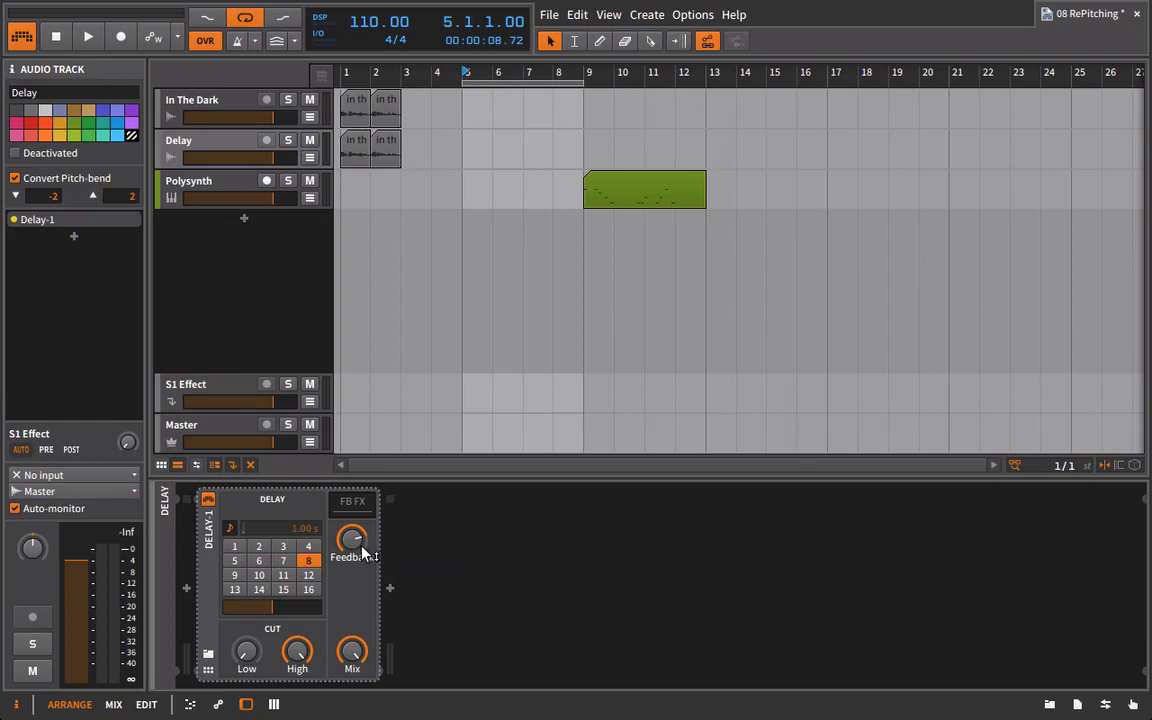
left_click(343, 73)
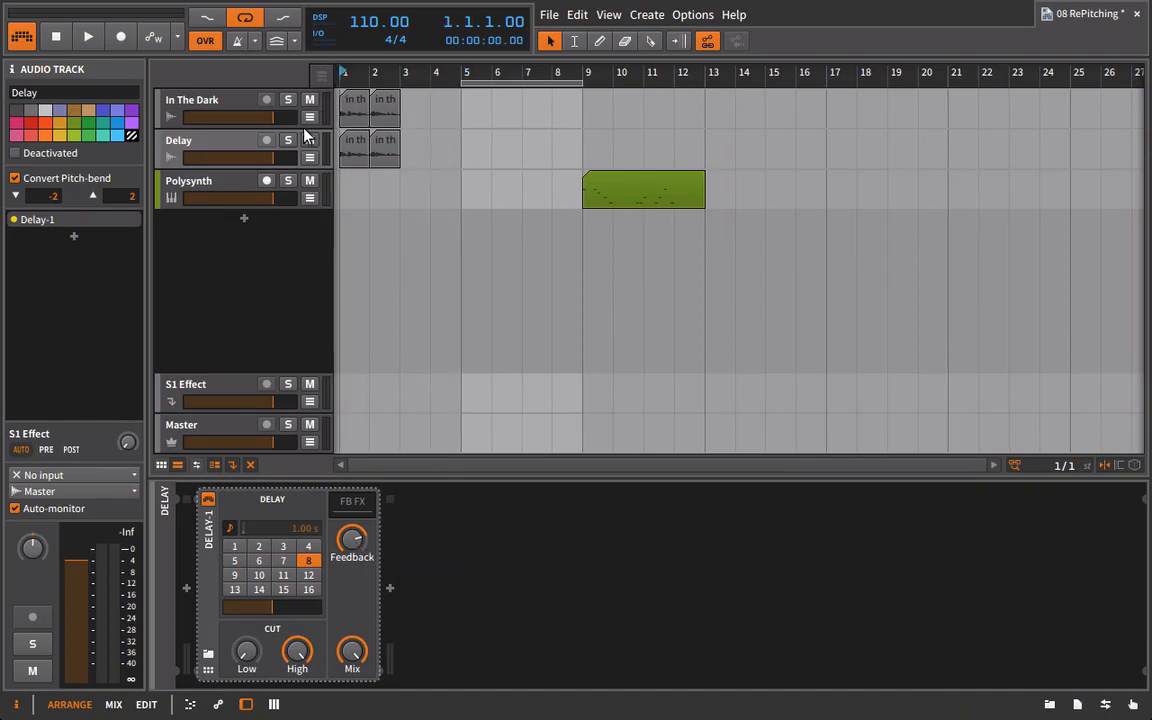
key("space")
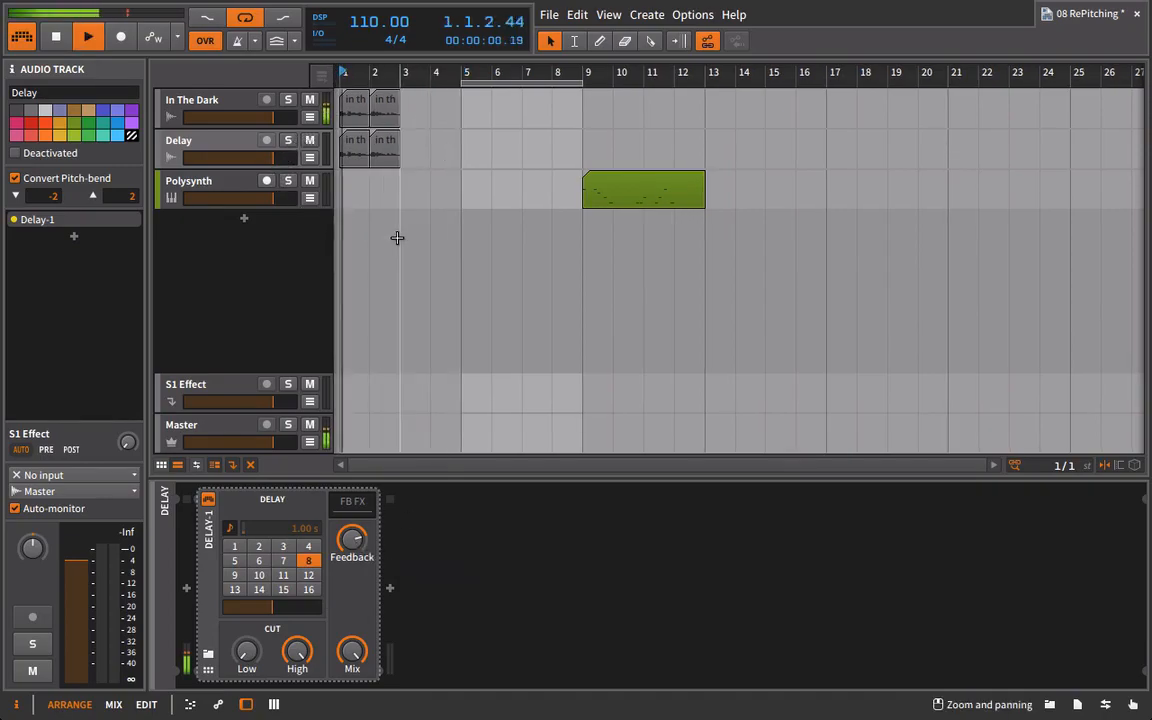
left_click(242, 110)
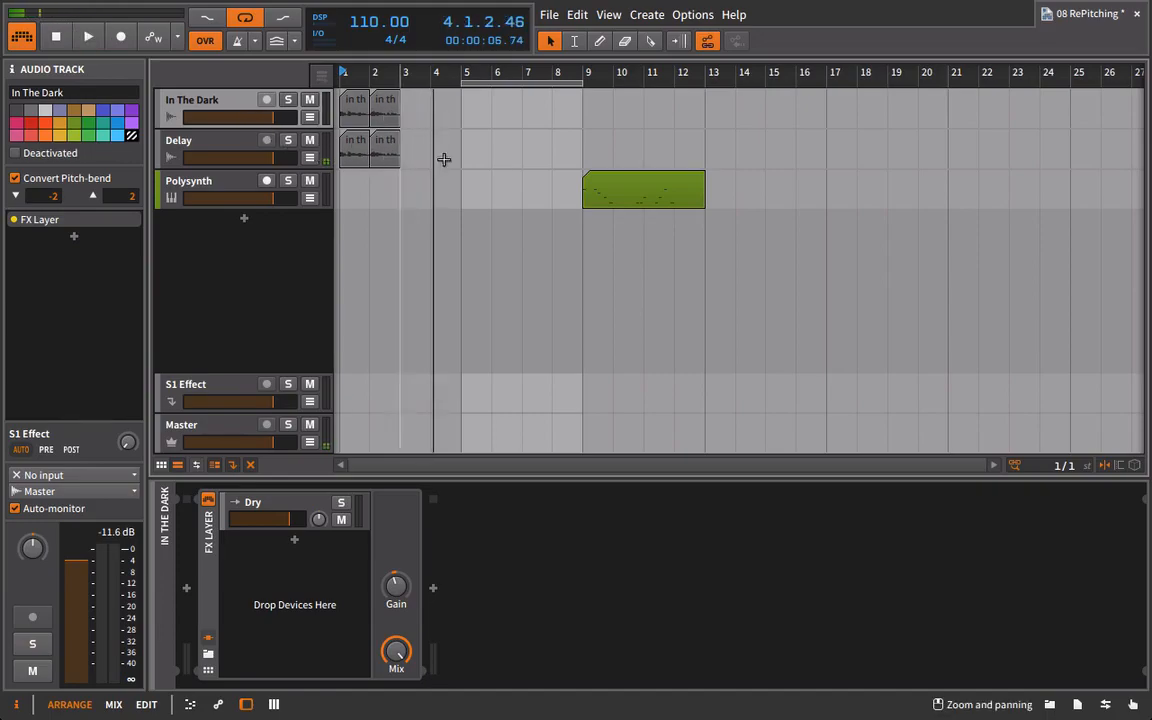
Consolidate the two clips on the Delay track into one and extend it to a length of 8 bars.
left_click_drag(584, 157, 342, 153)
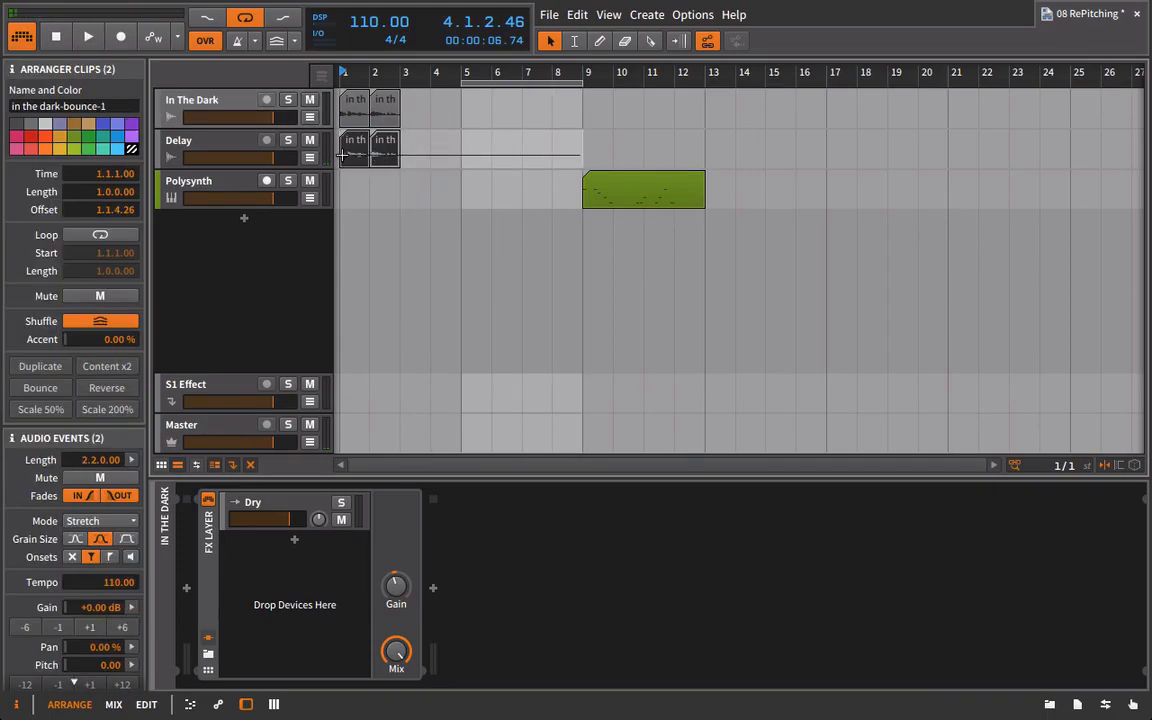
right_click(342, 153)
left_click(400, 265)
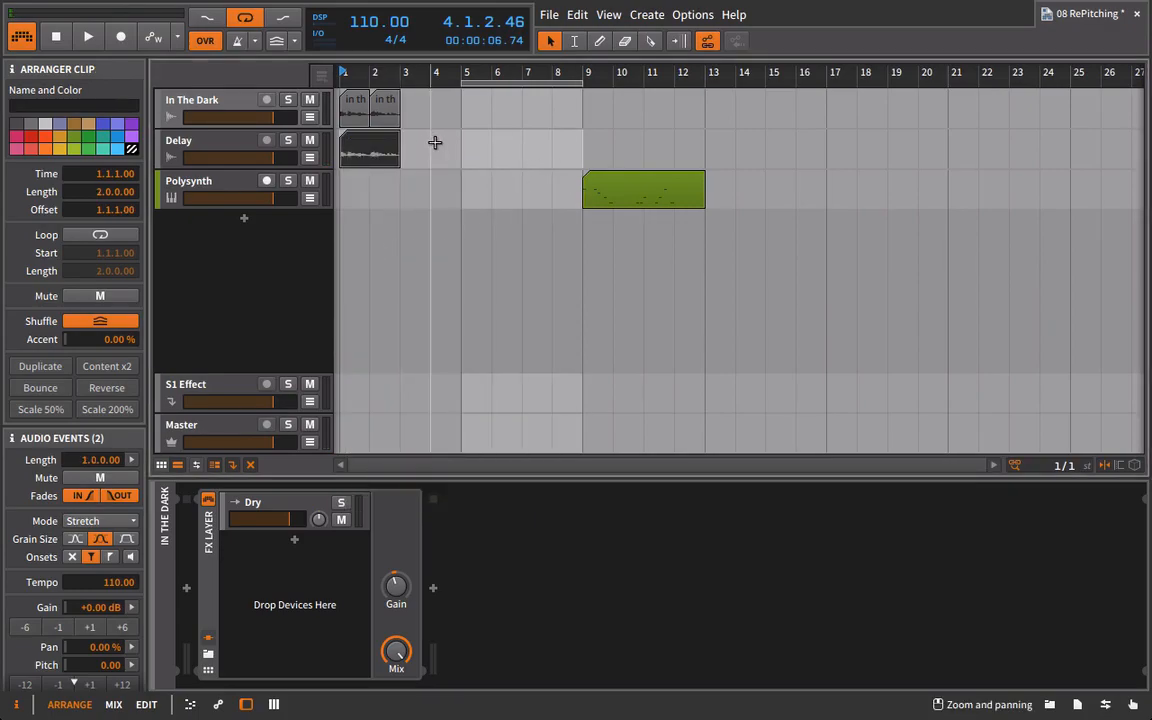
left_click_drag(399, 140, 566, 138)
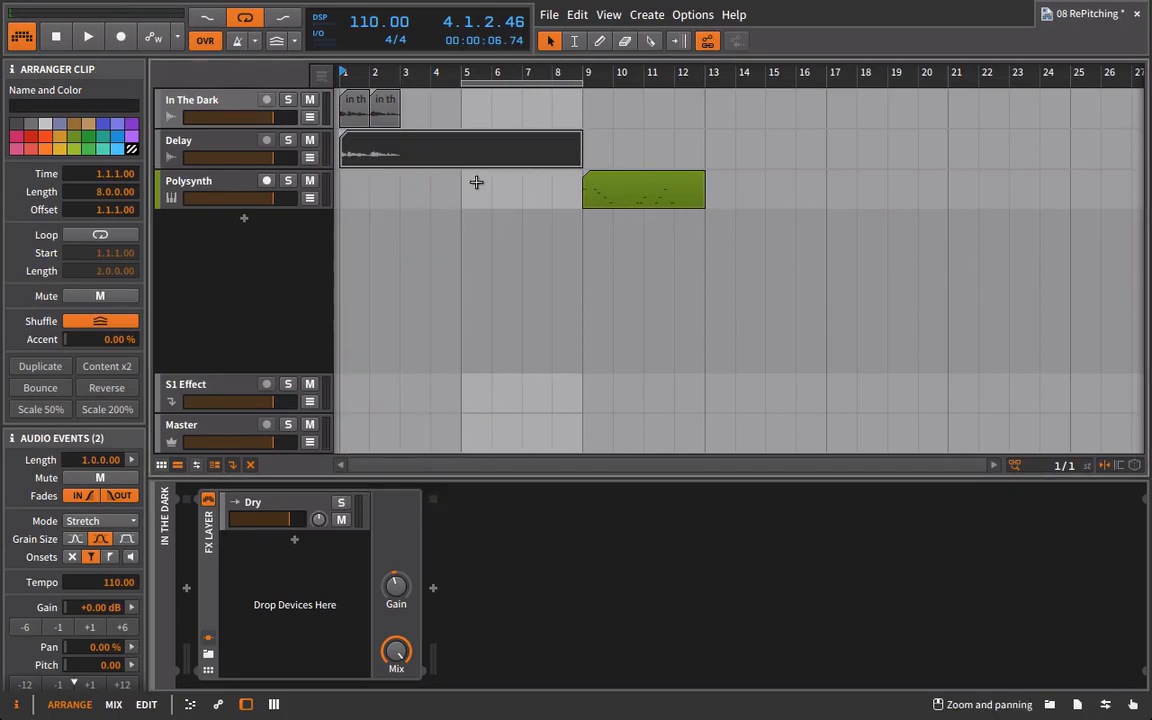
Bounce the extended Delay clip to a new audio track with Pre-Fader as the source.
left_click(248, 147)
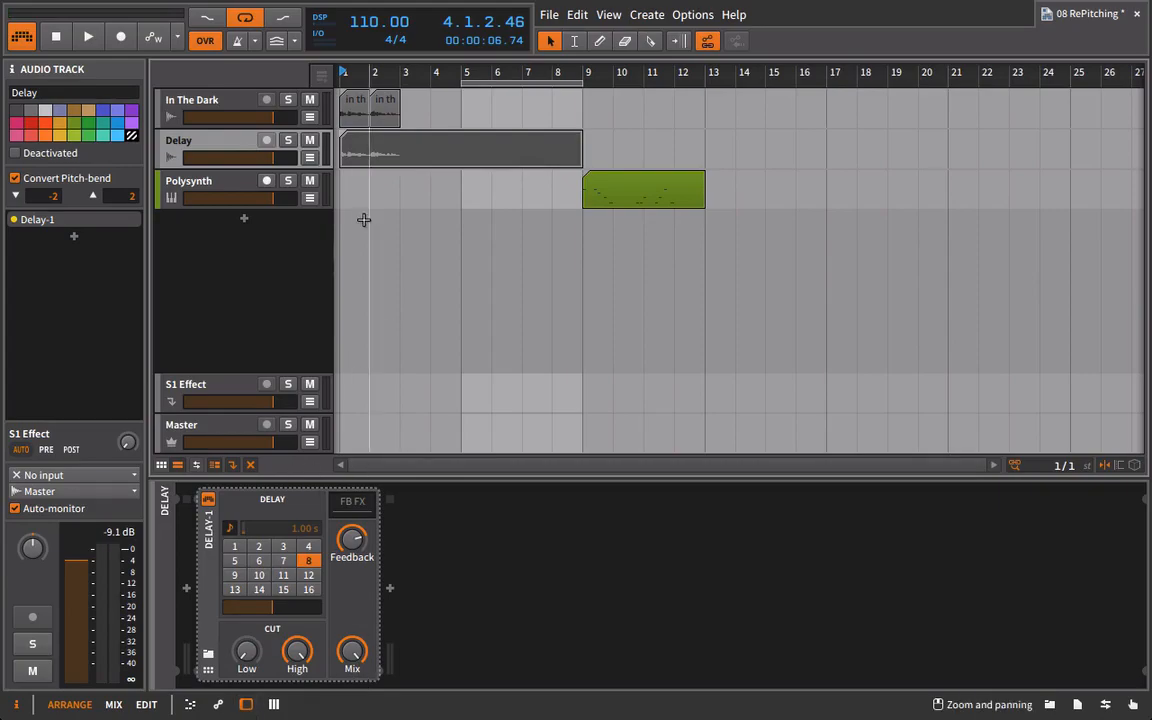
right_click(386, 156)
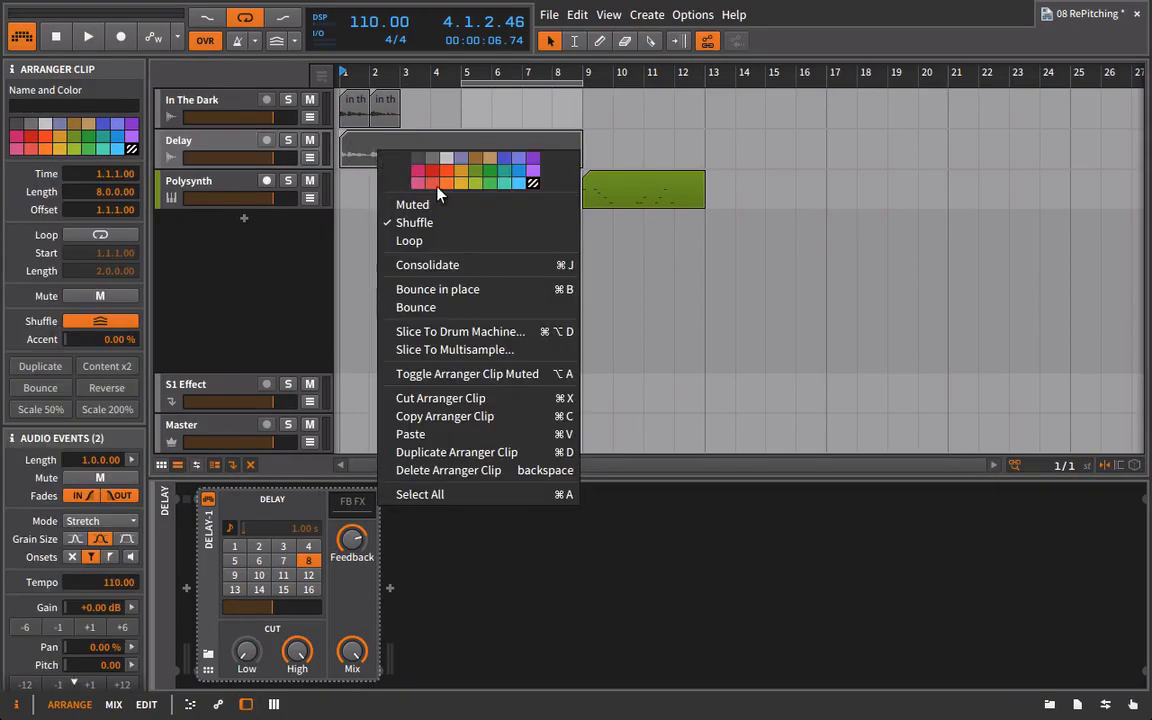
left_click(453, 307)
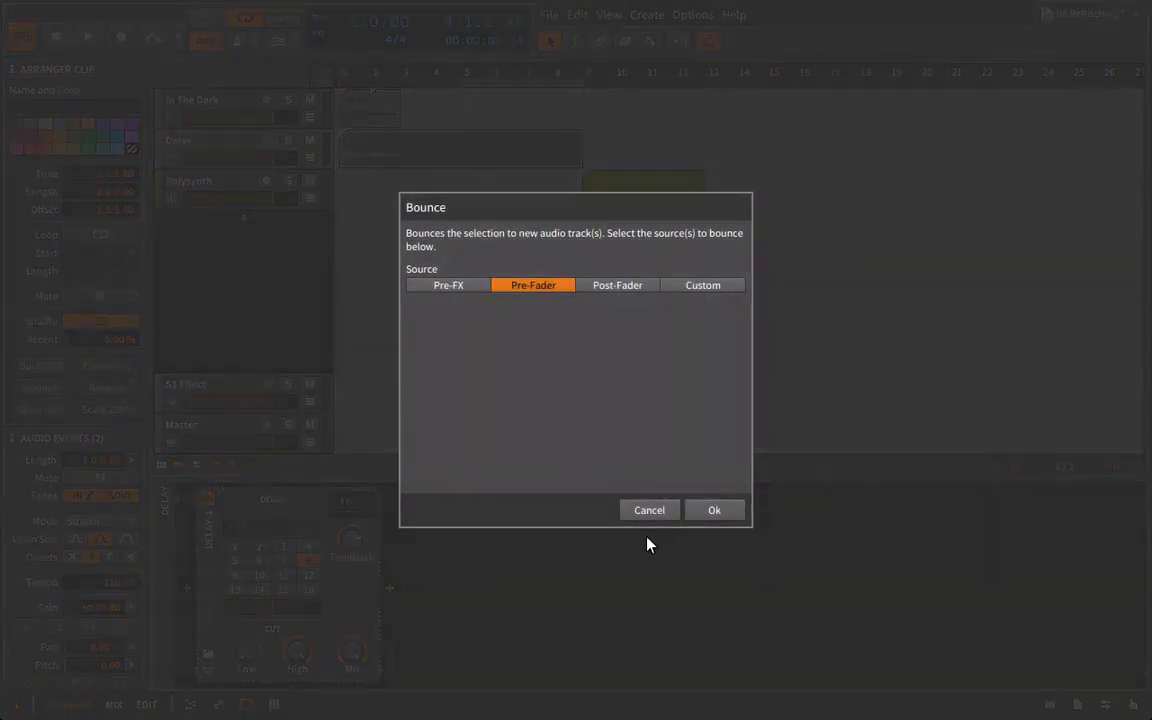
left_click(714, 510)
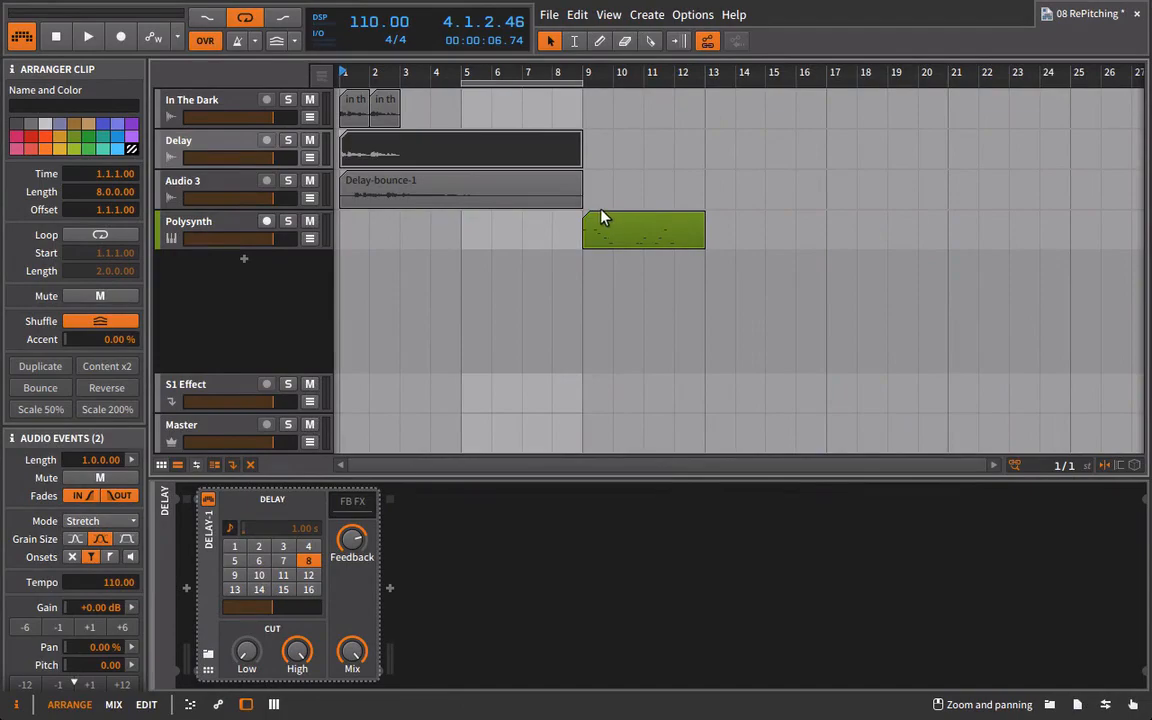
Check the bounced audio track against its source, and delete the original Delay track.
left_click(461, 205)
left_click(250, 146)
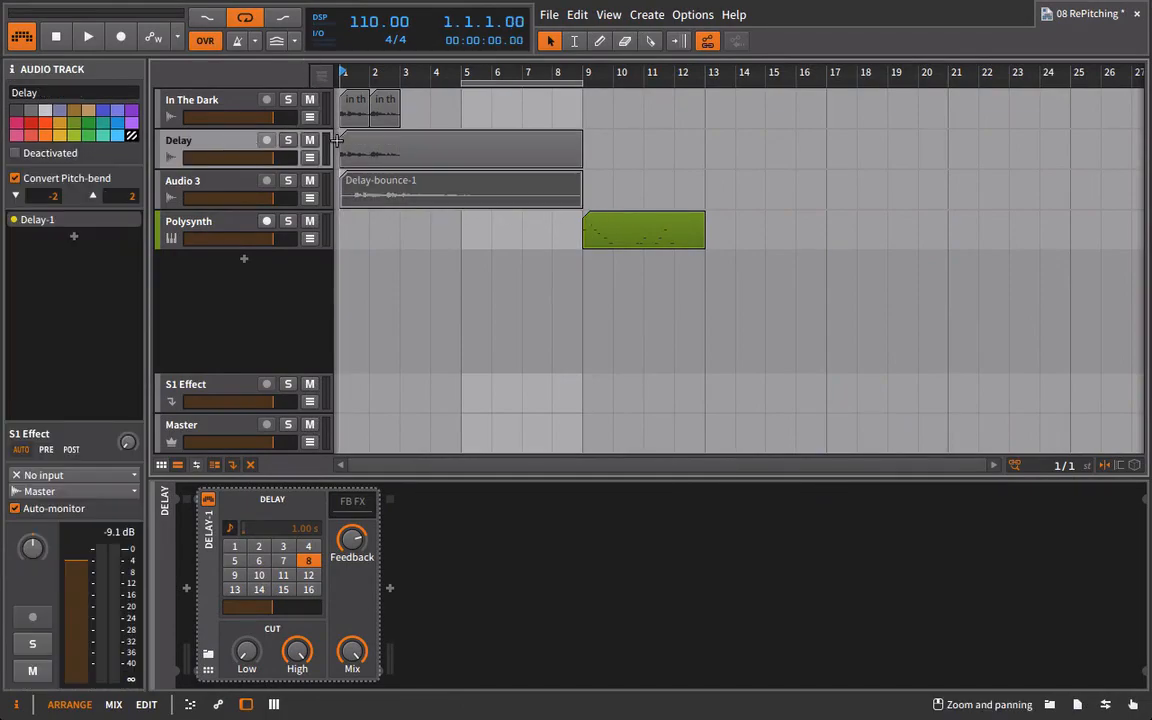
left_click(231, 180)
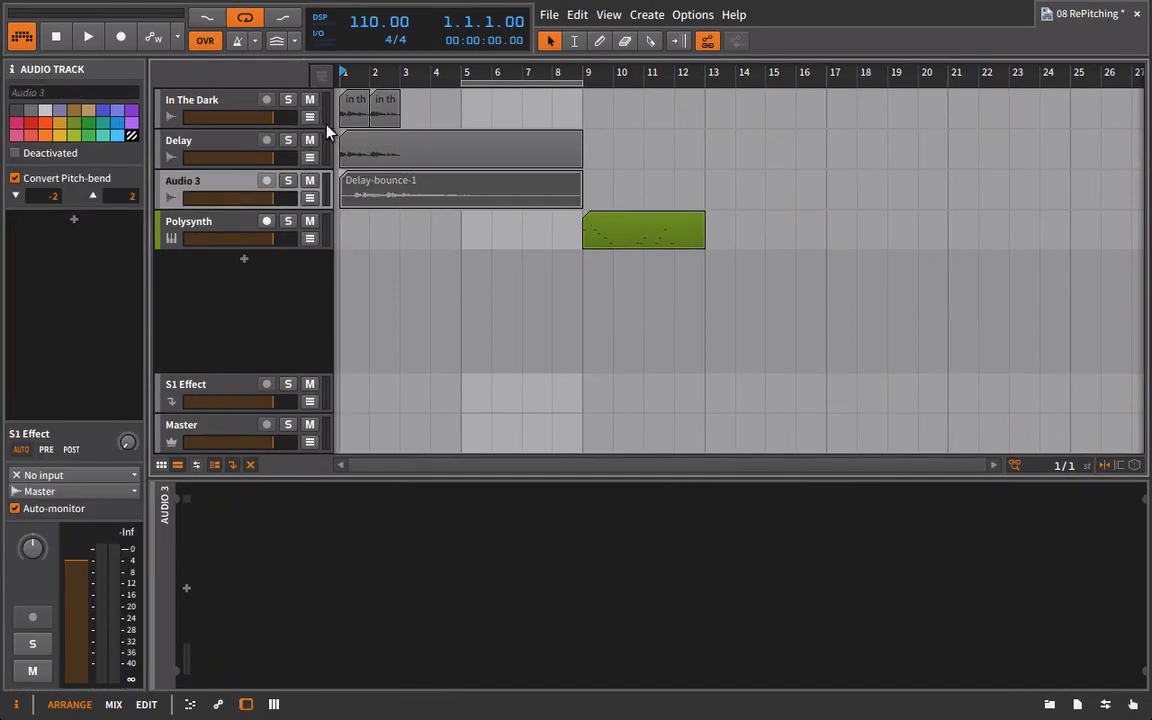
left_click(377, 197)
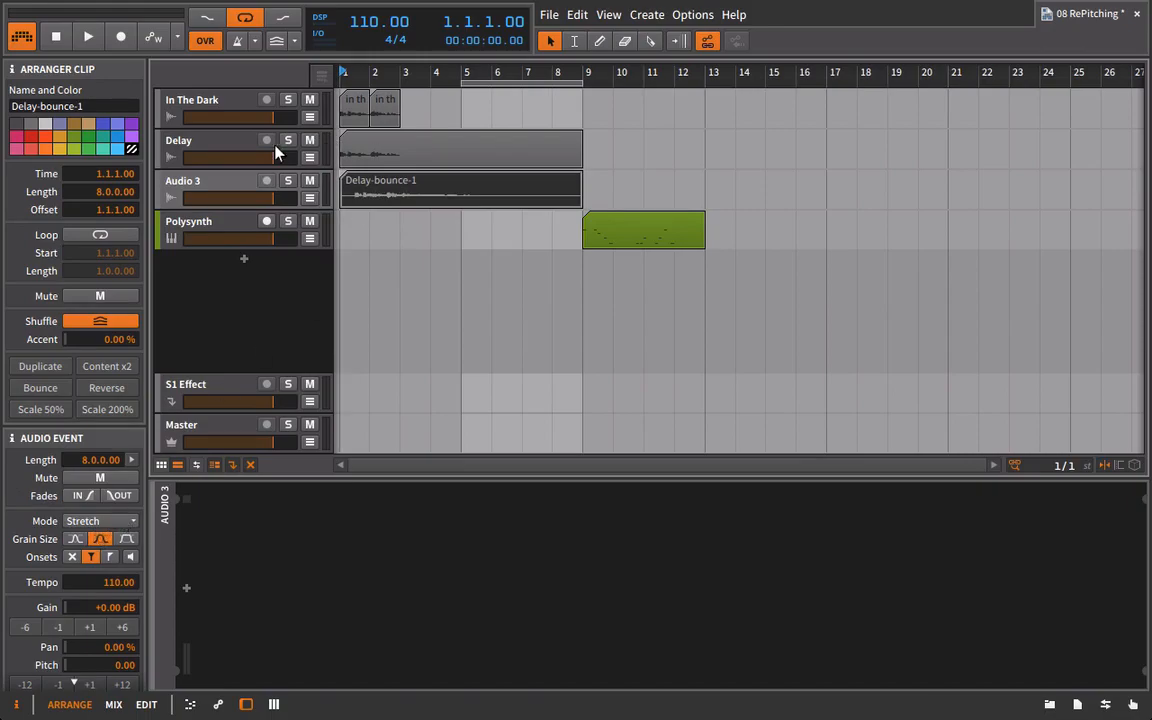
left_click(237, 142)
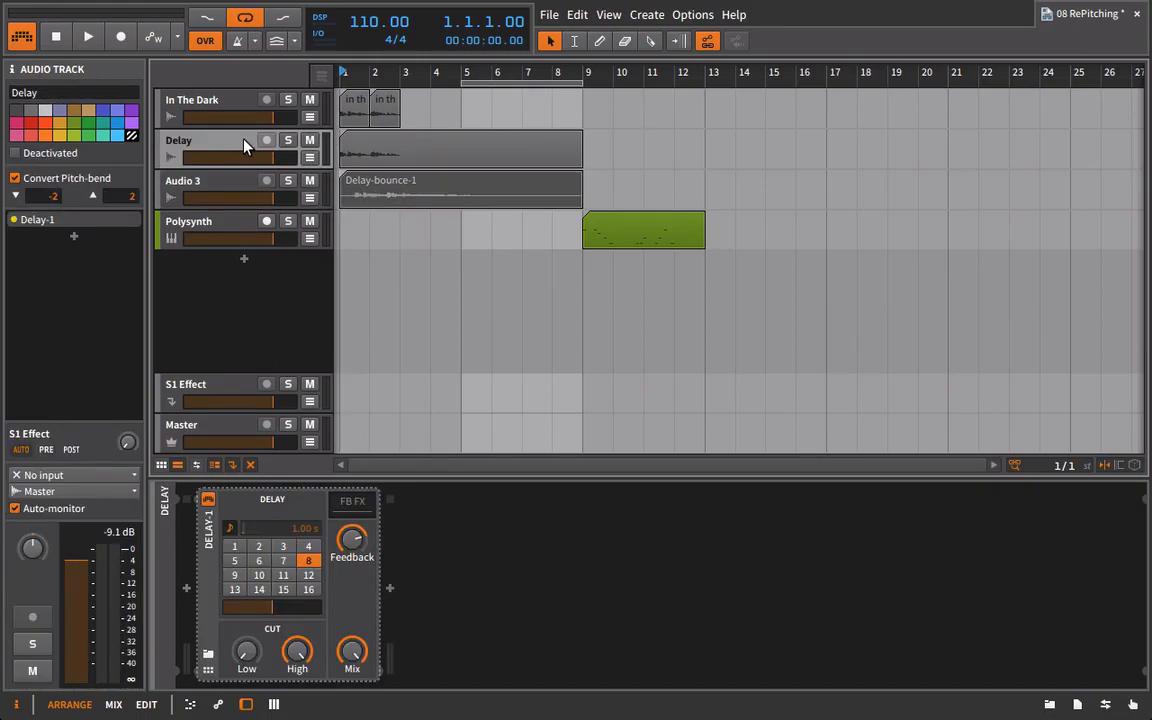
key("Delete")
Play the vocal with the bounced echoes and show the Delay-bounce-1 clip's Pitch expression in the detail editor.
key("space")
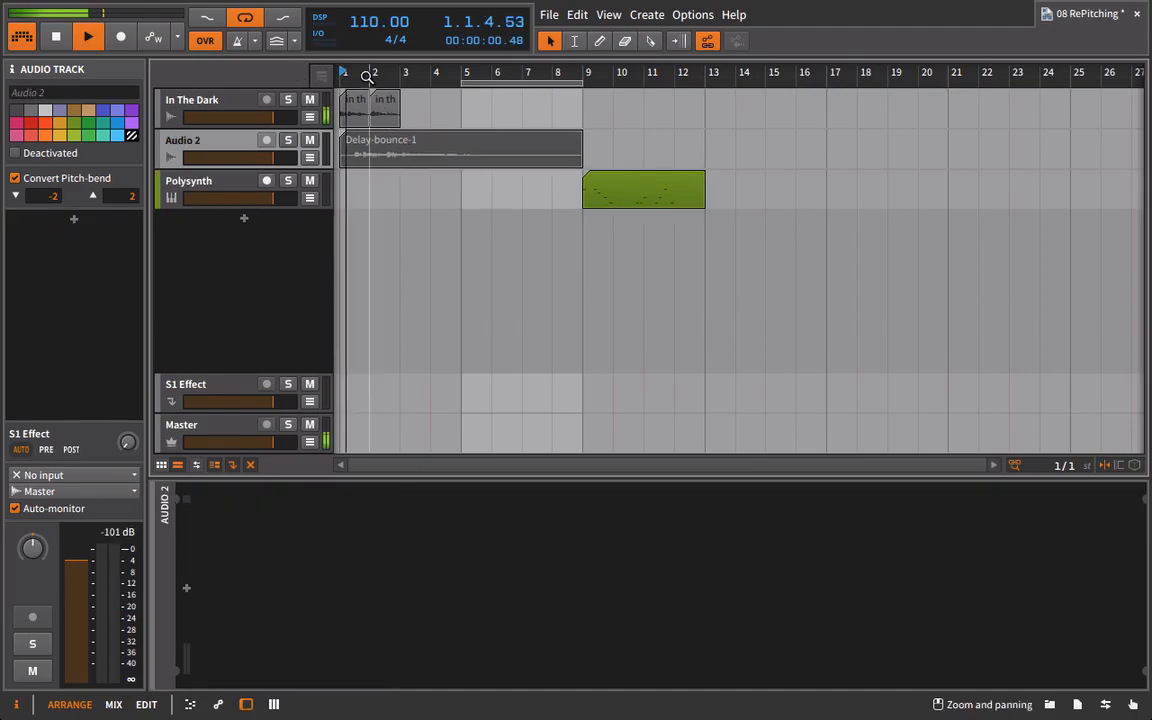
left_click_drag(367, 77, 414, 136)
double_click(438, 157)
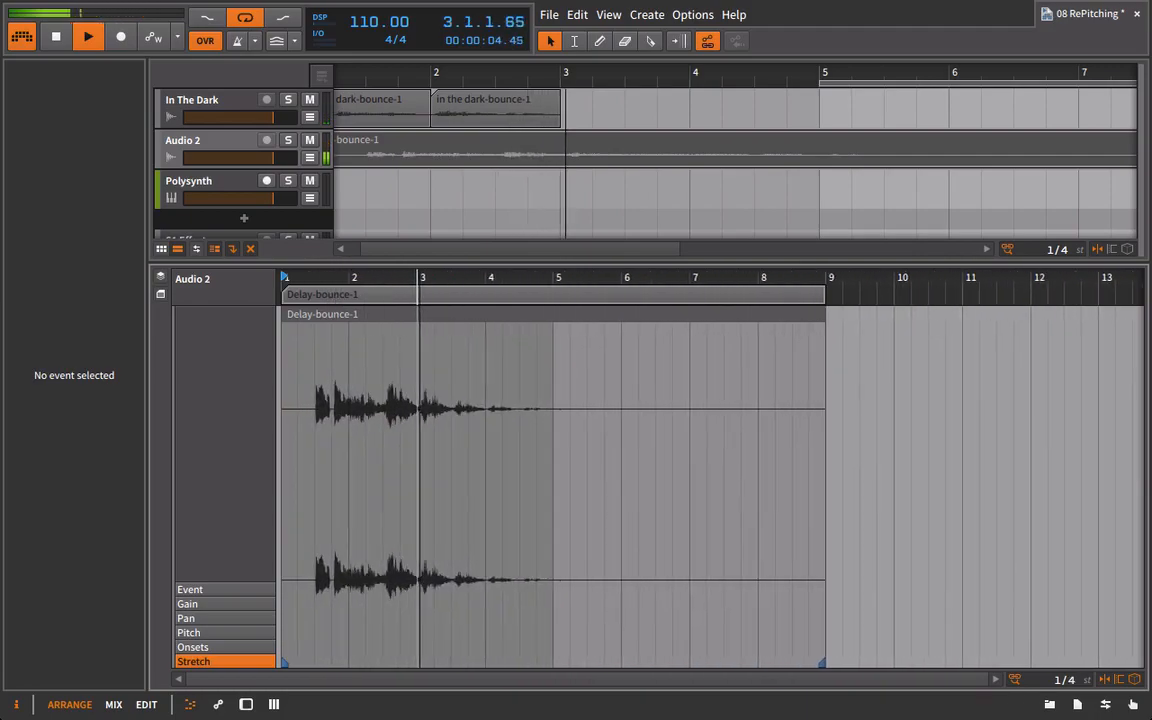
left_click(188, 632)
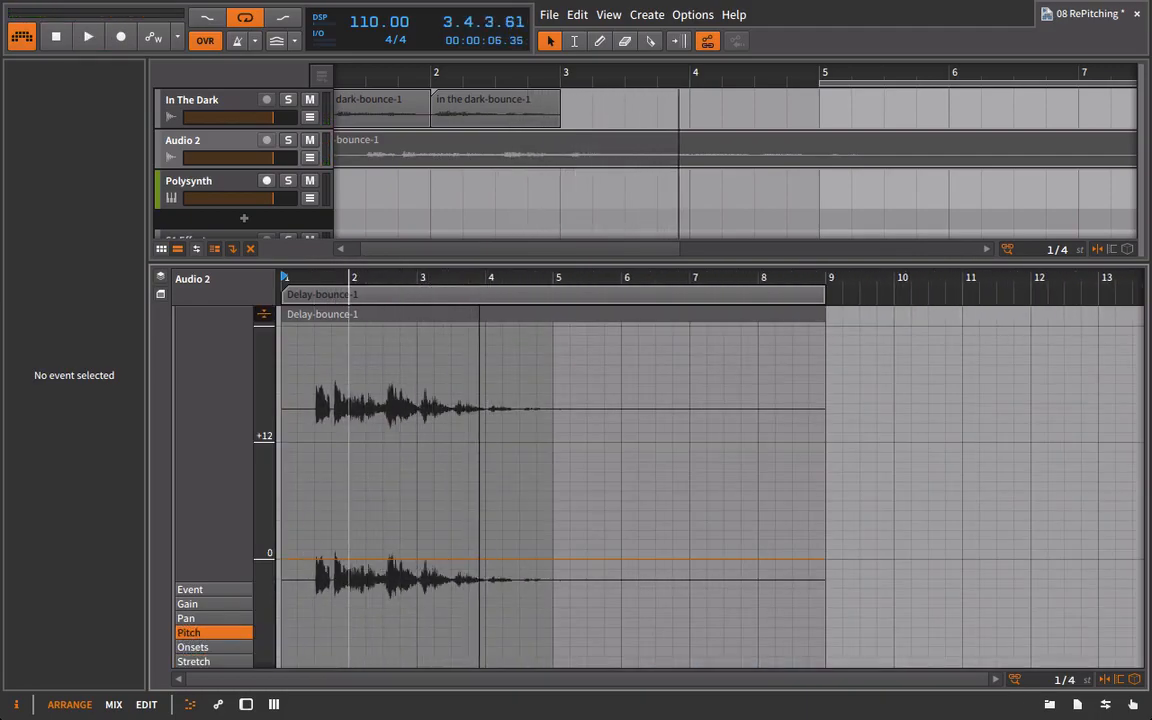
left_click_drag(284, 277, 429, 332)
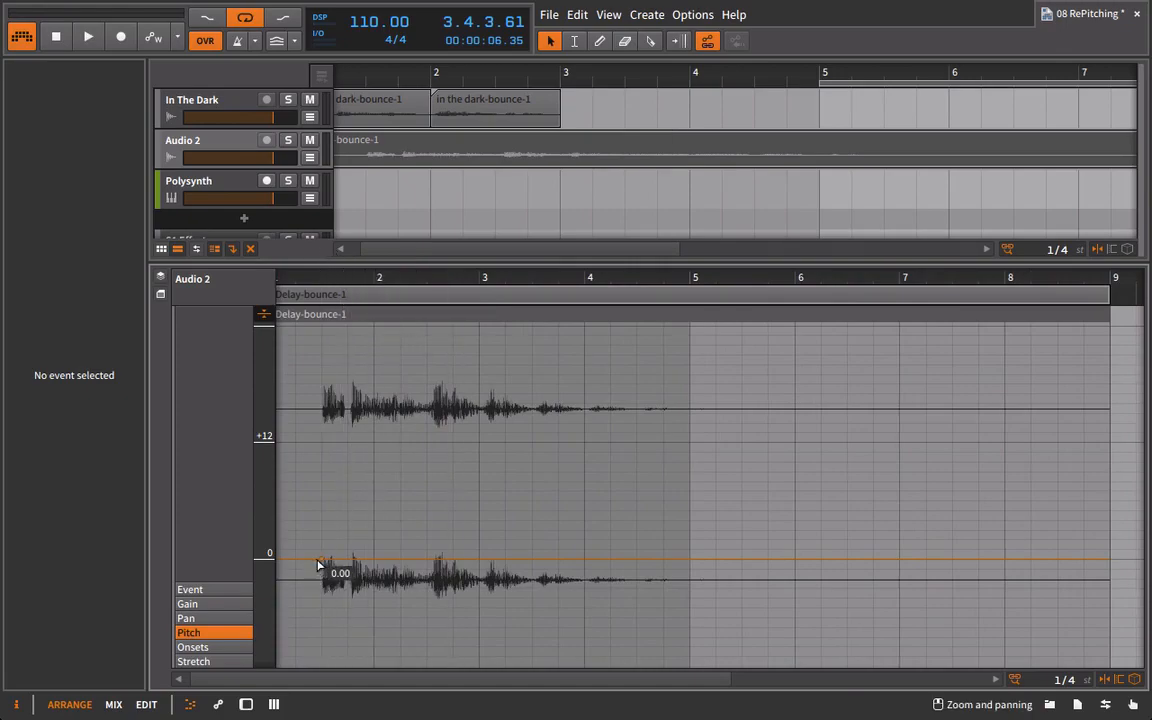
left_click(318, 566)
left_click(371, 598)
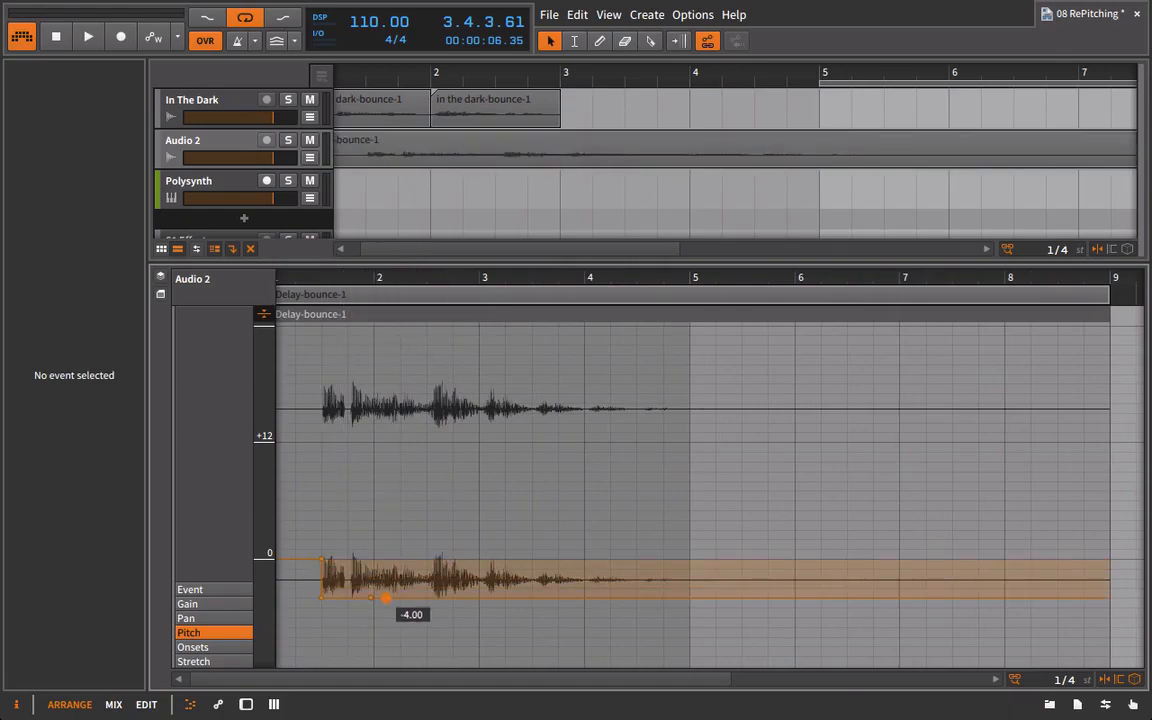
left_click_drag(386, 598, 317, 590)
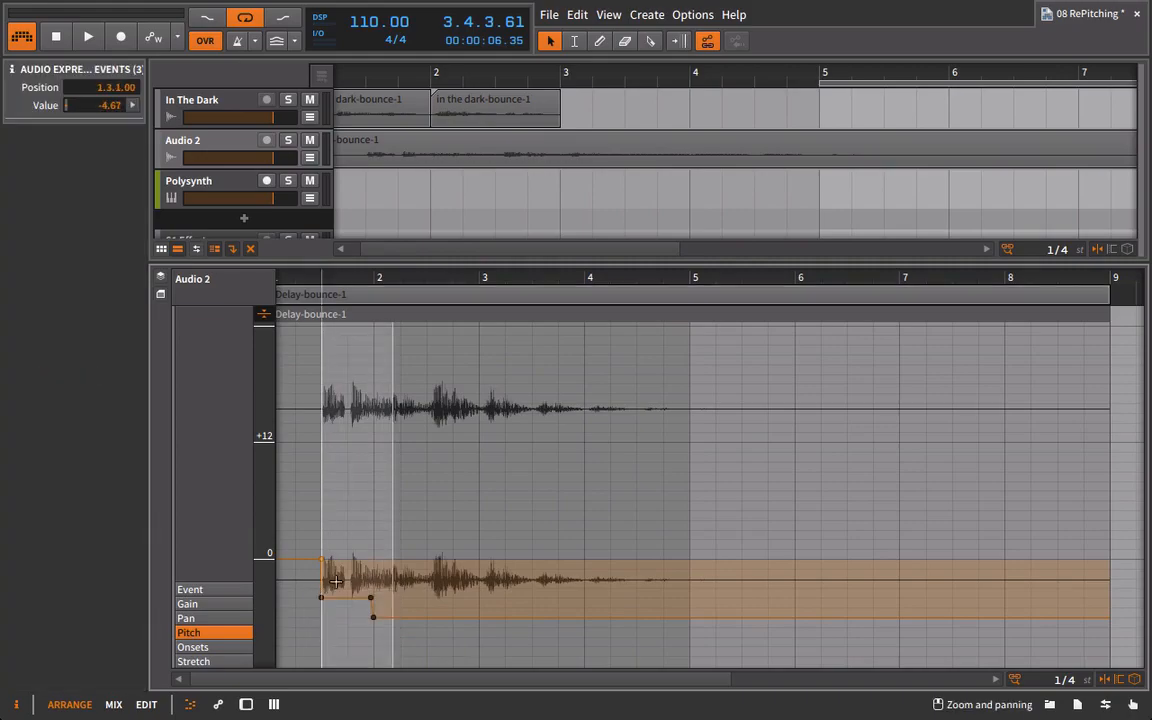
key("Delete")
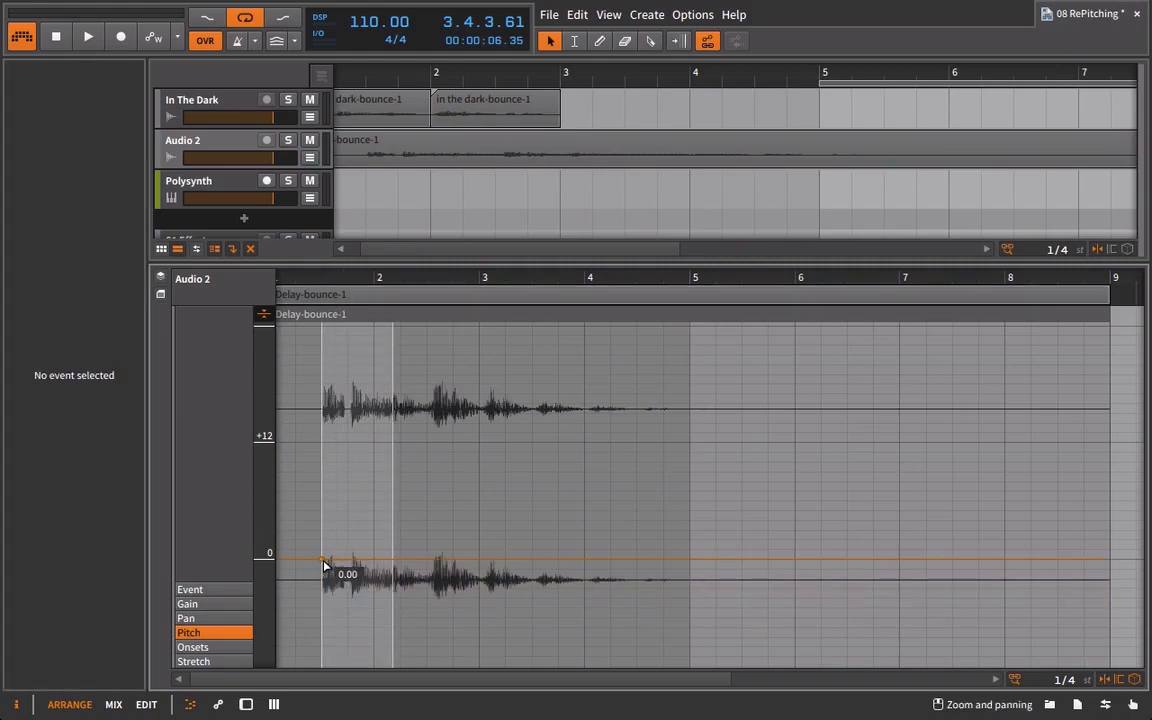
Draw a pitch slope on the Delay-bounce-1 clip falling from 1.3 to bar 5, and bend it so the drop starts gently.
left_click_drag(689, 568, 689, 681)
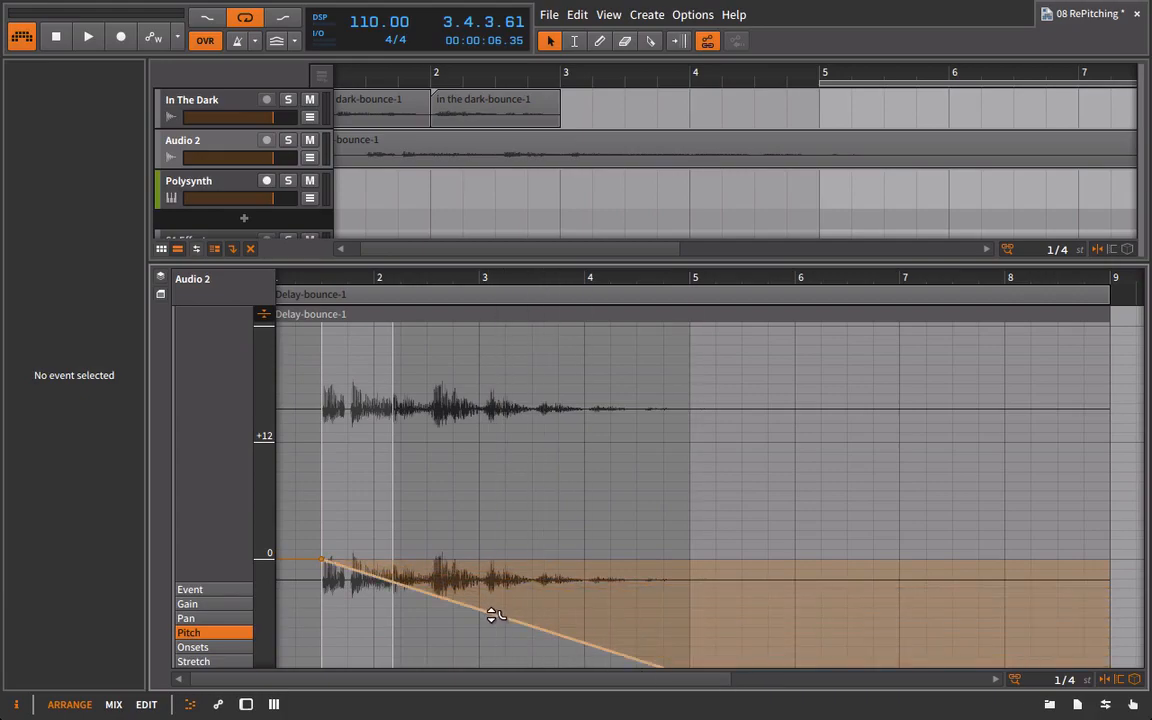
left_click_drag(494, 614, 503, 581)
Play the vocal with the pitch-falling echoes and lower the Audio 2 track's volume.
key("space")
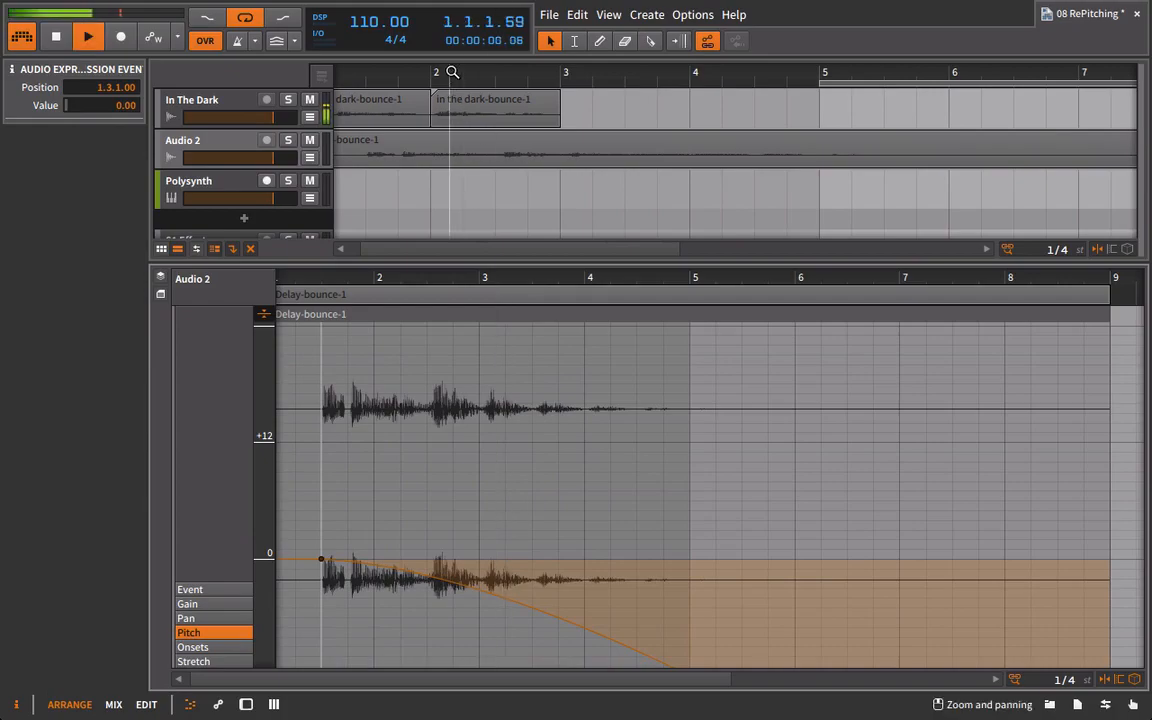
scroll(440, 72, "down", 4)
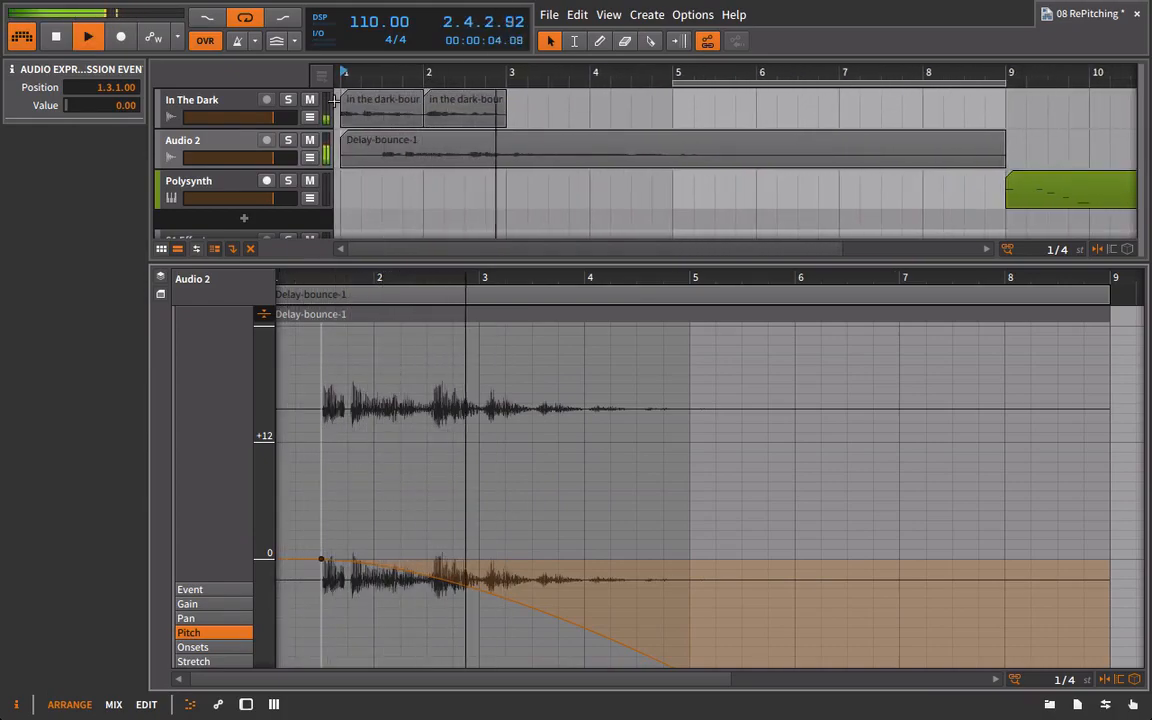
left_click_drag(272, 157, 236, 160)
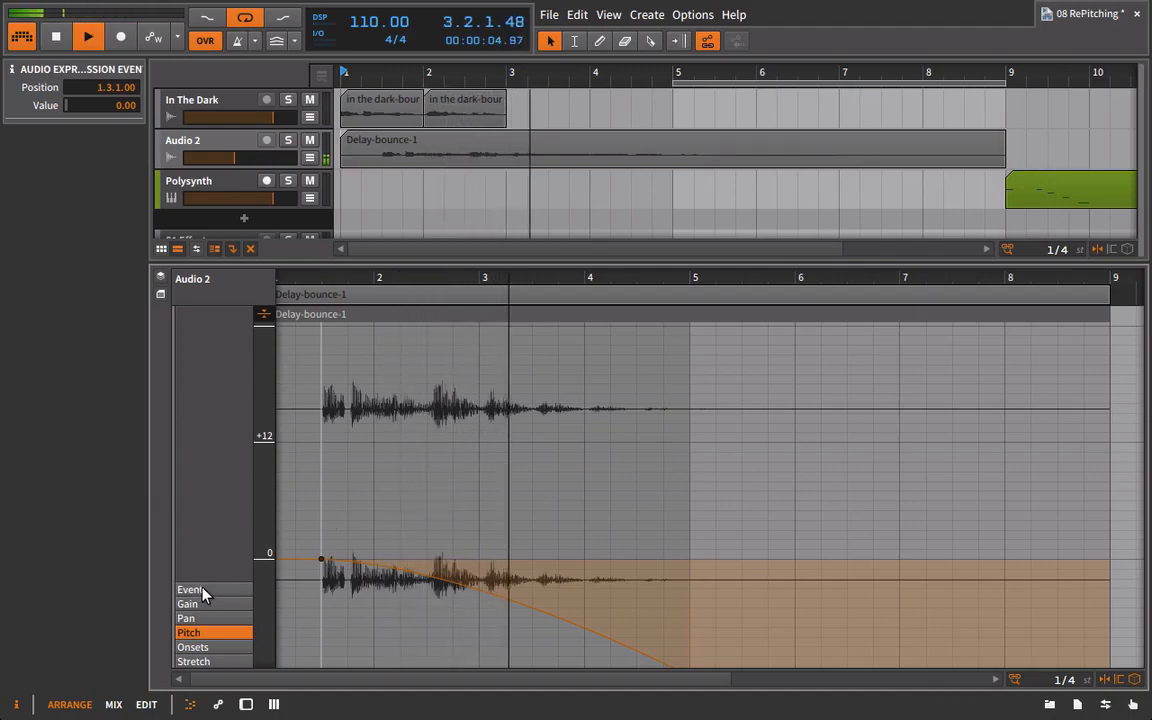
Add pitch points so the curve turns just before bar 4 and rises to +12 at bar 5, and play the result.
left_click(555, 620)
left_click_drag(590, 643, 689, 442)
key("space")
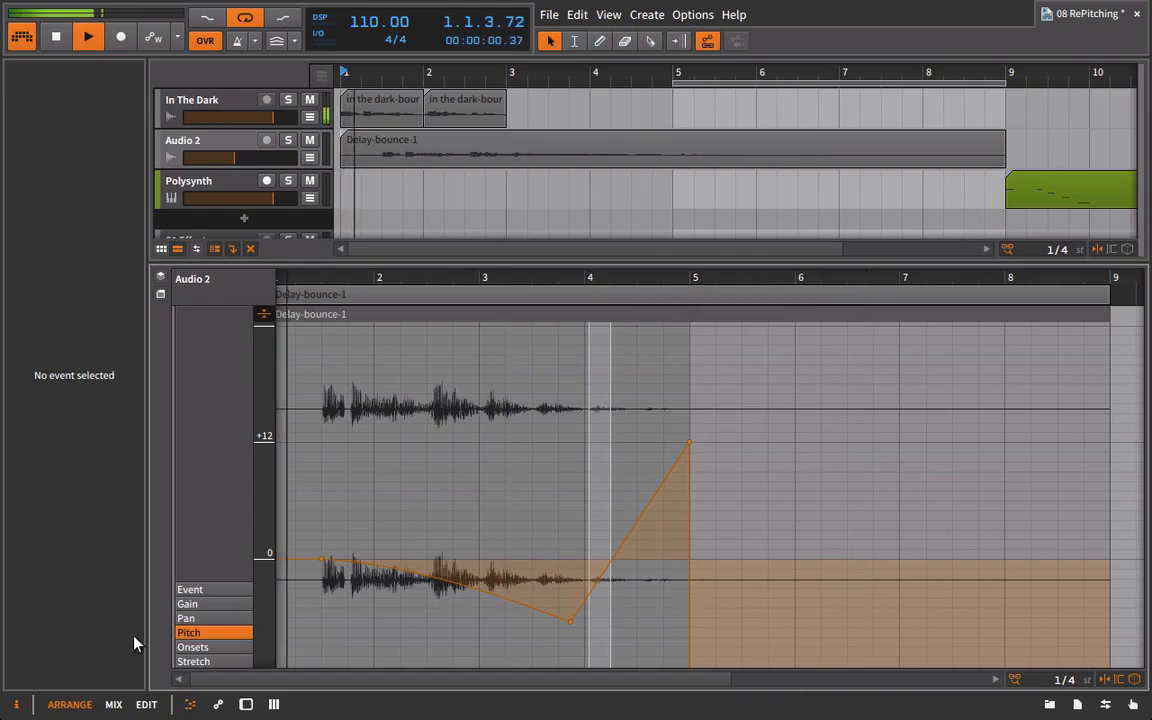
Draw a gain ramp on the Delay-bounce-1 clip rising from 0 before bar 3 to +14.2 dB at bar 5.
left_click(241, 603)
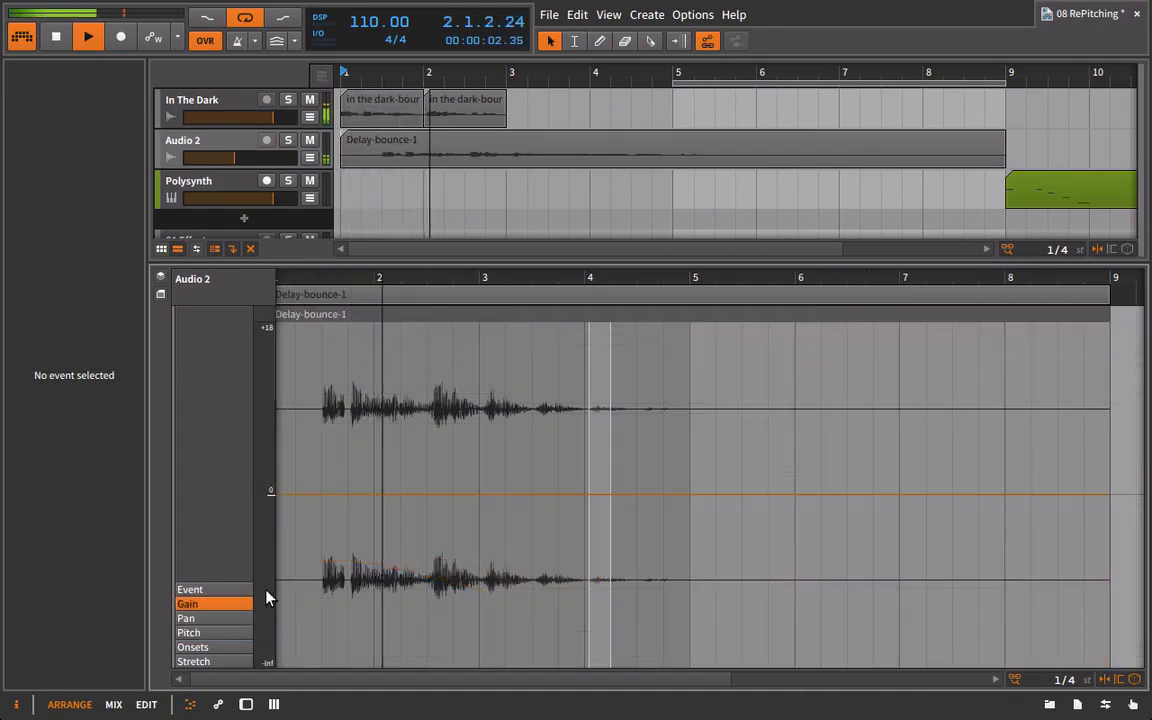
left_click_drag(535, 493, 689, 372)
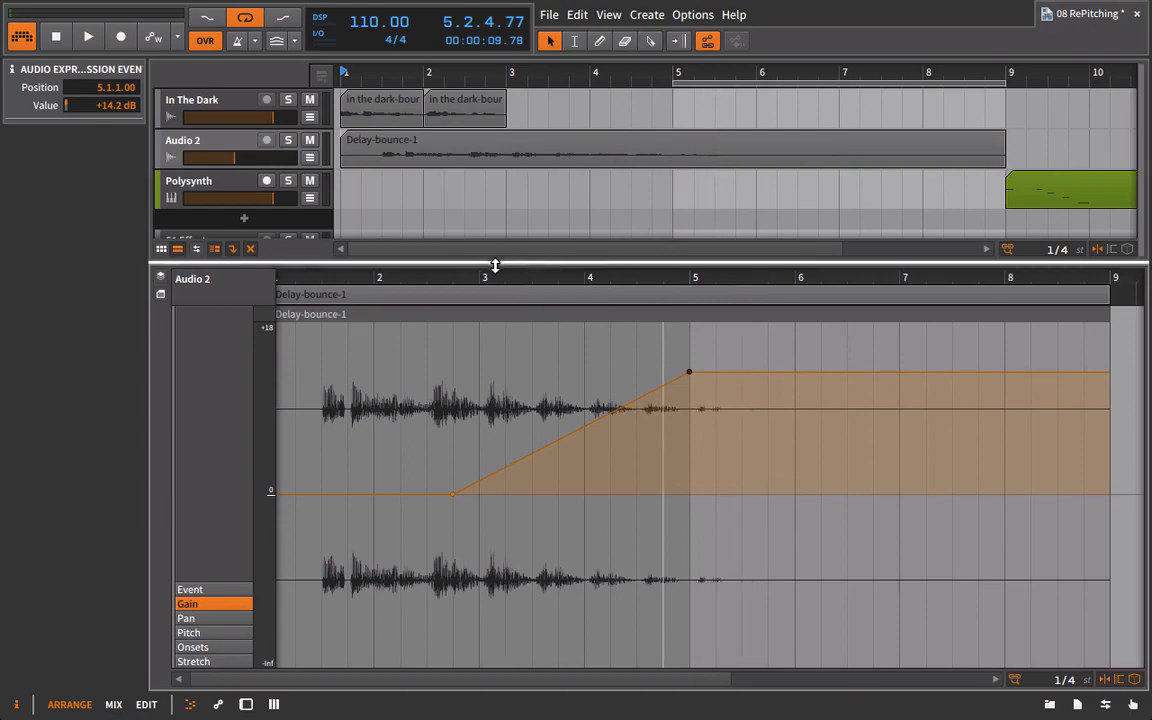
Enlarge the arranger, check the In The Dark track's devices, and show the Delay-bounce-1 clip's Pitch expression.
left_click_drag(494, 265, 514, 474)
double_click(206, 137)
left_click(183, 104)
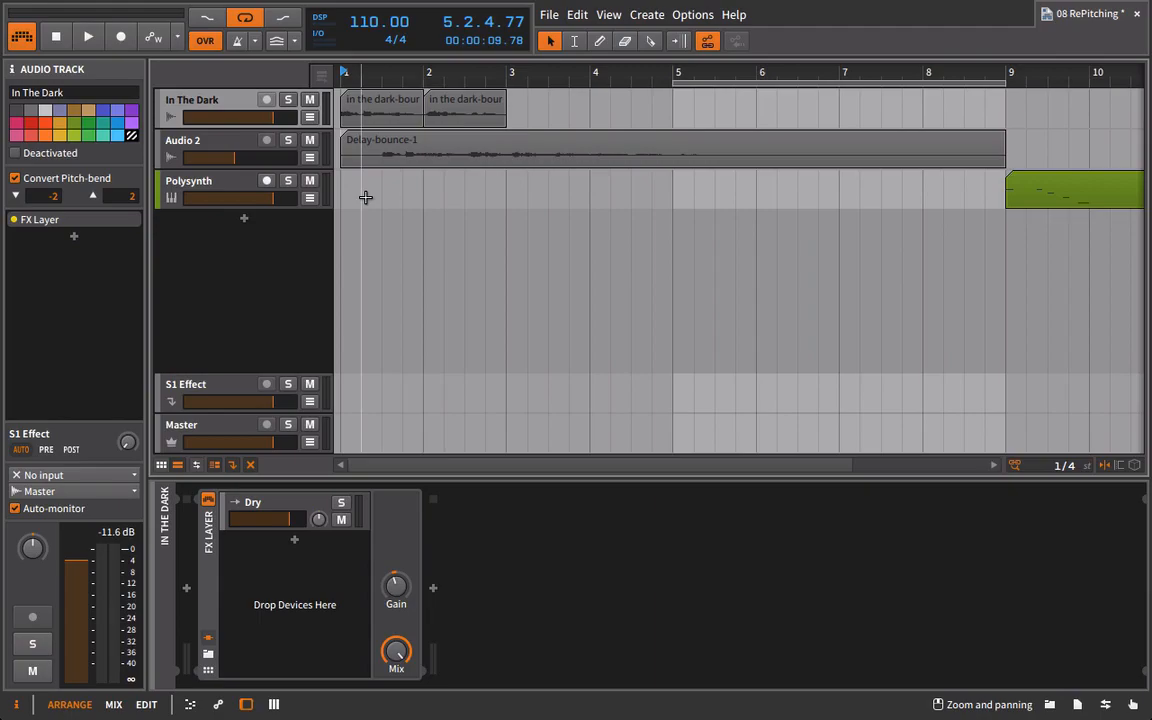
double_click(446, 156)
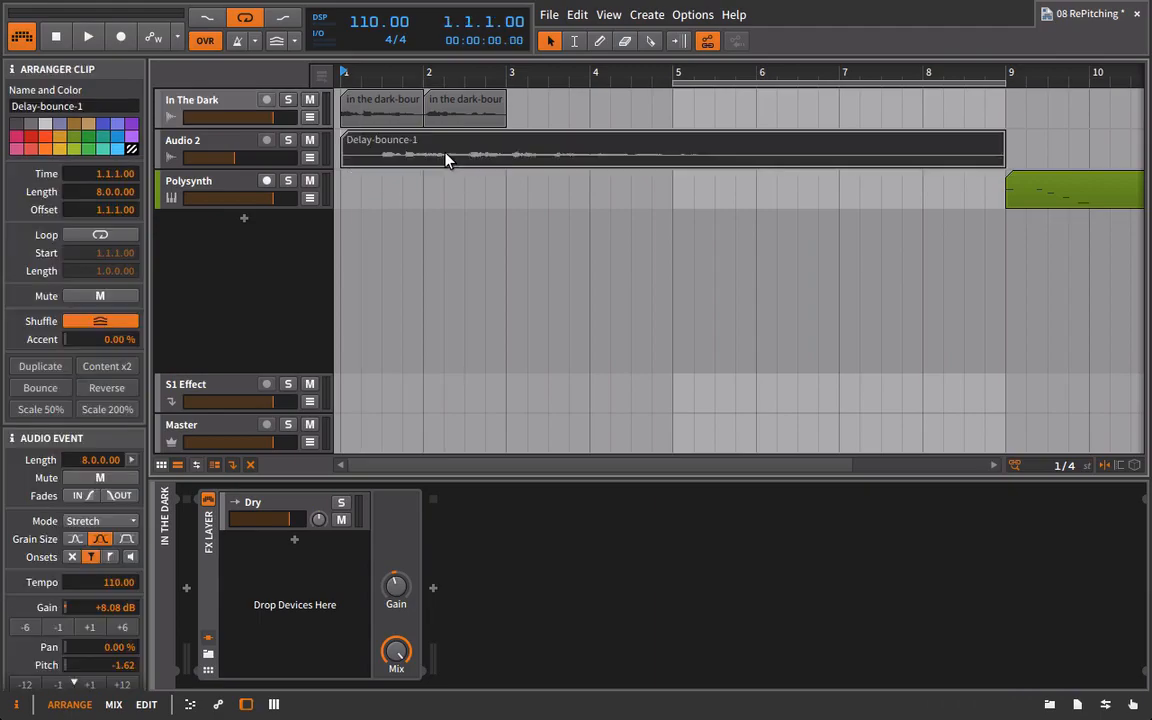
key("minus")
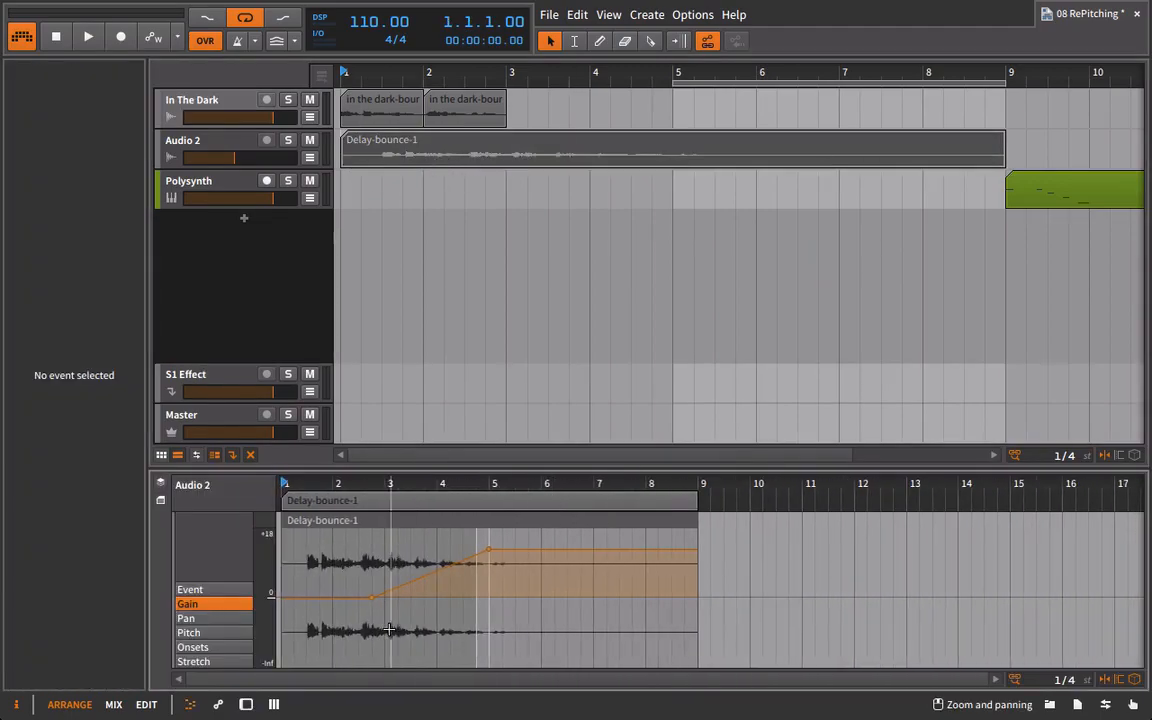
left_click(189, 633)
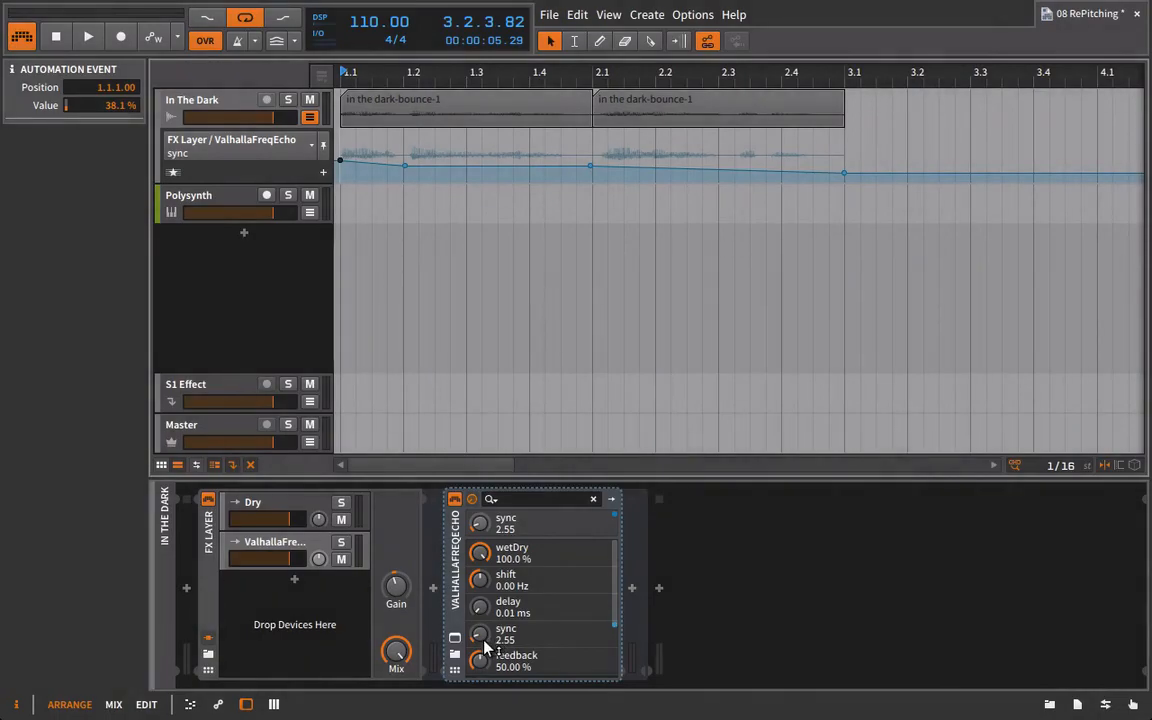
Open the ValhallaFreqEcho plug-in window clear of the automation lane and play the vocal through the sync automation.
left_click(455, 638)
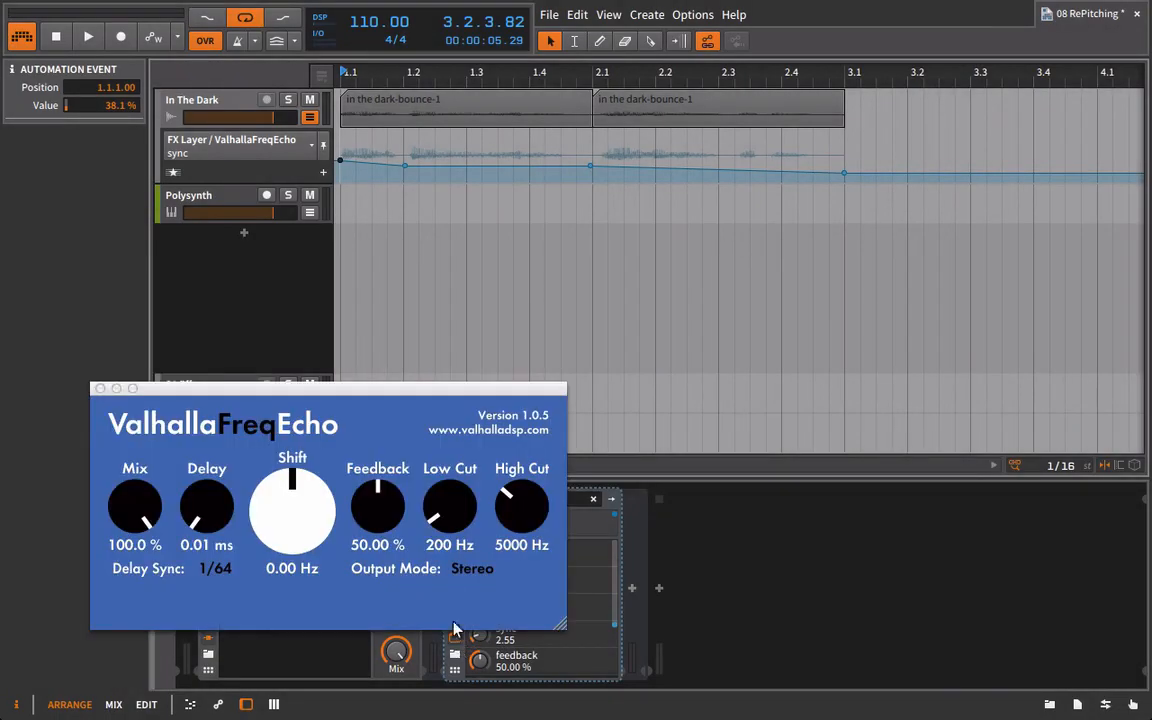
left_click_drag(405, 392, 719, 153)
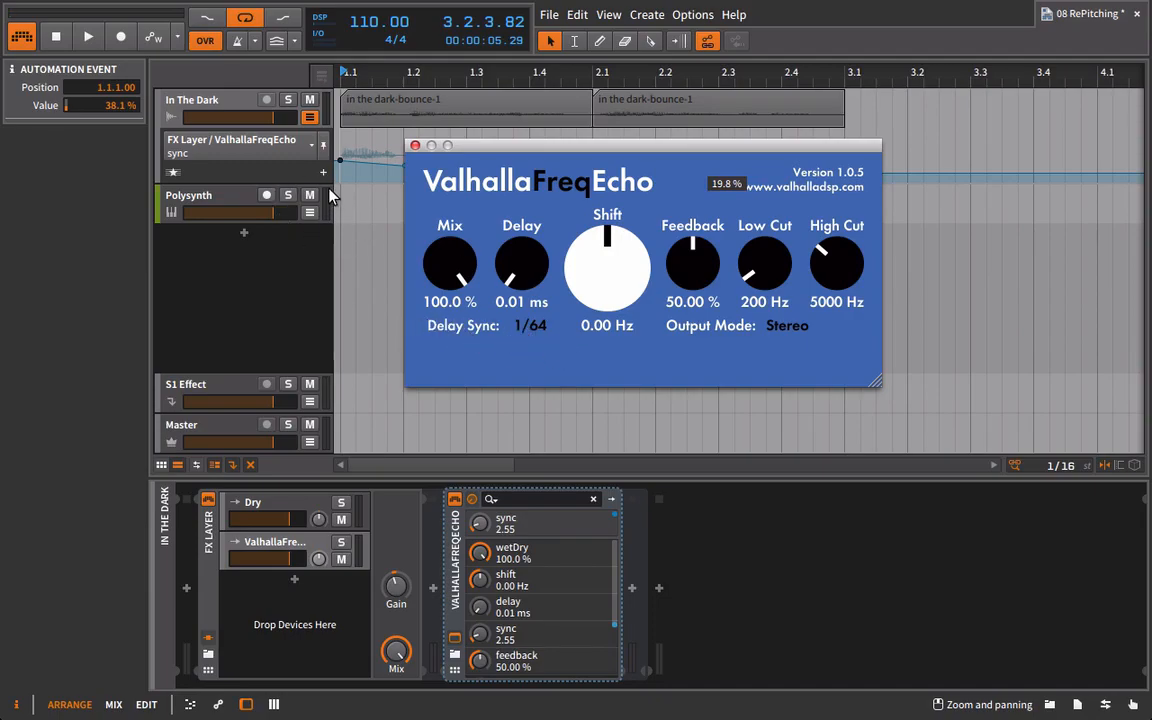
left_click_drag(520, 152, 426, 265)
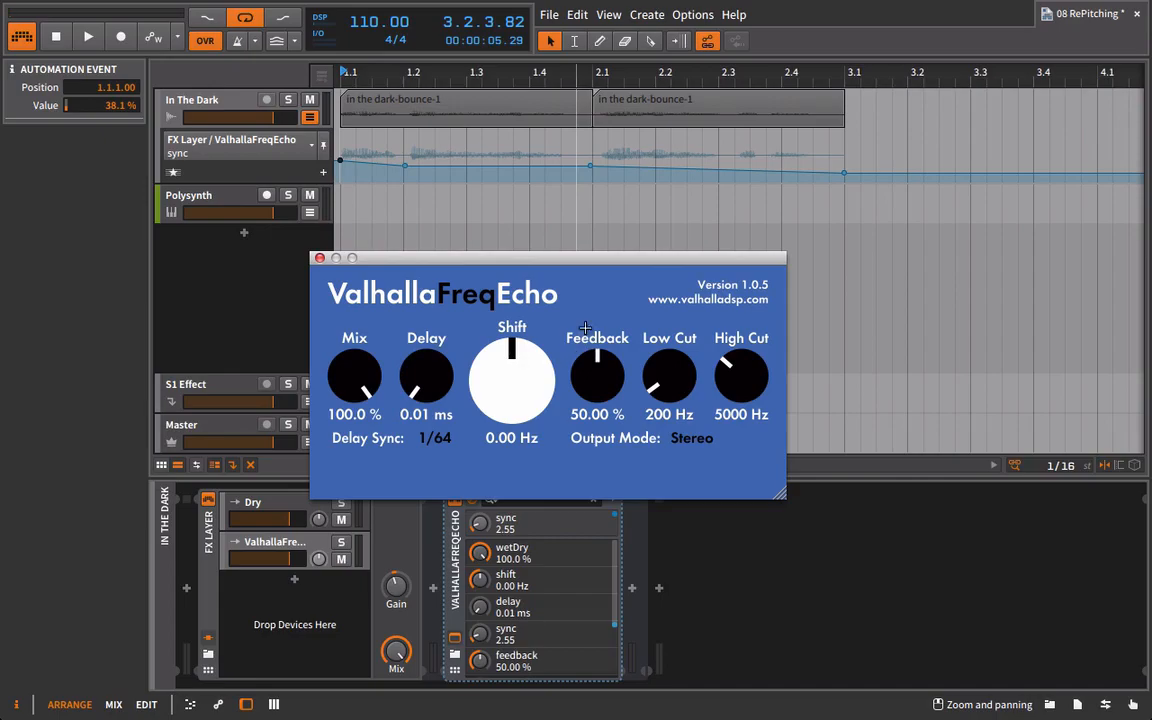
key("space")
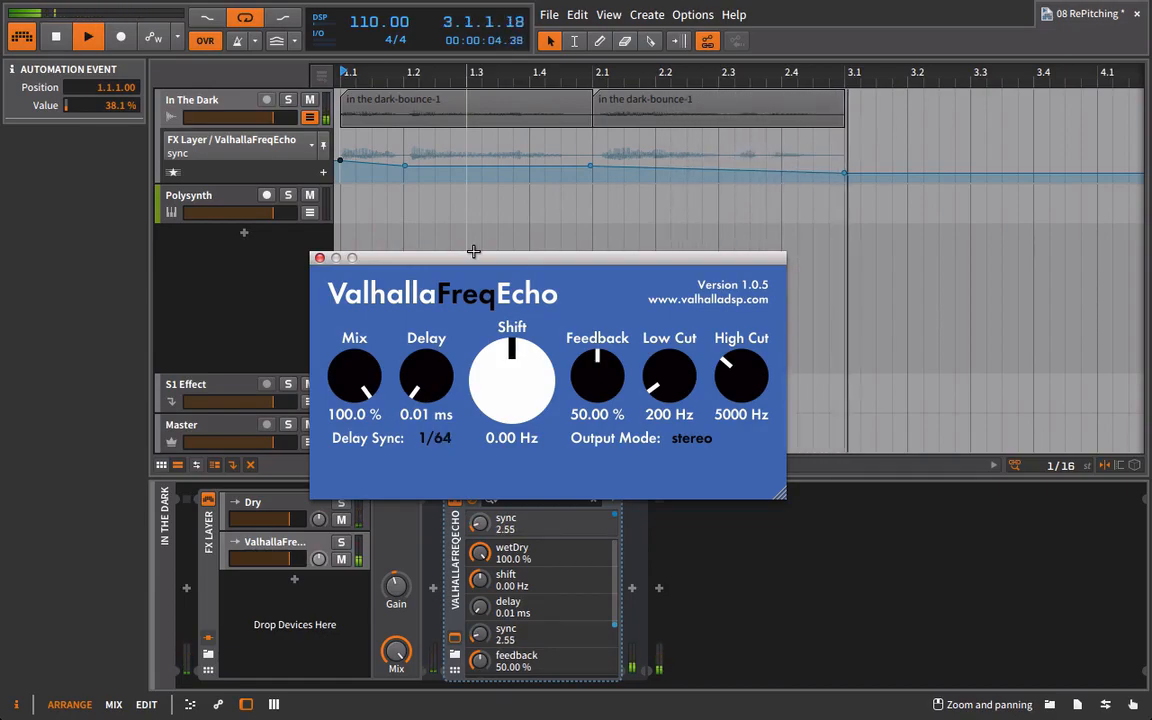
key("space")
Automate ValhallaFreqEcho's shift with points of 50% at 1.1.1, 76% at 1.3.3, 50% near bar 2 and 19% at 3.2.1 while auditioning.
left_click(522, 403)
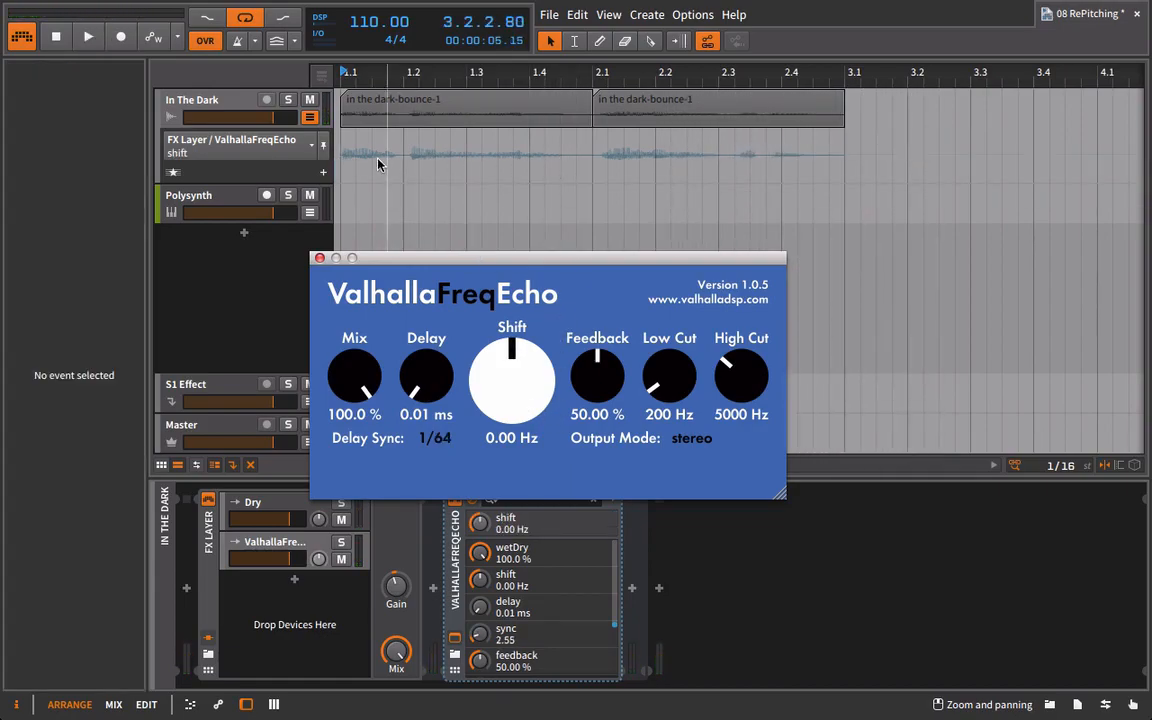
left_click(339, 154)
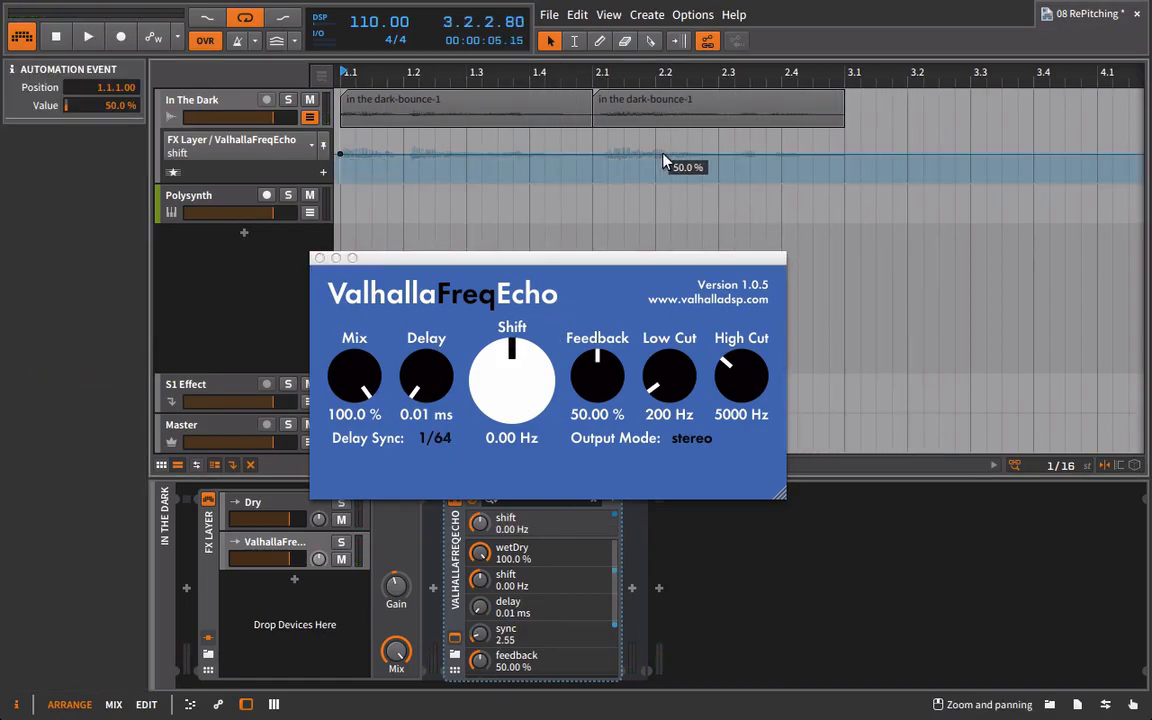
left_click(589, 155)
left_click_drag(812, 155, 907, 170)
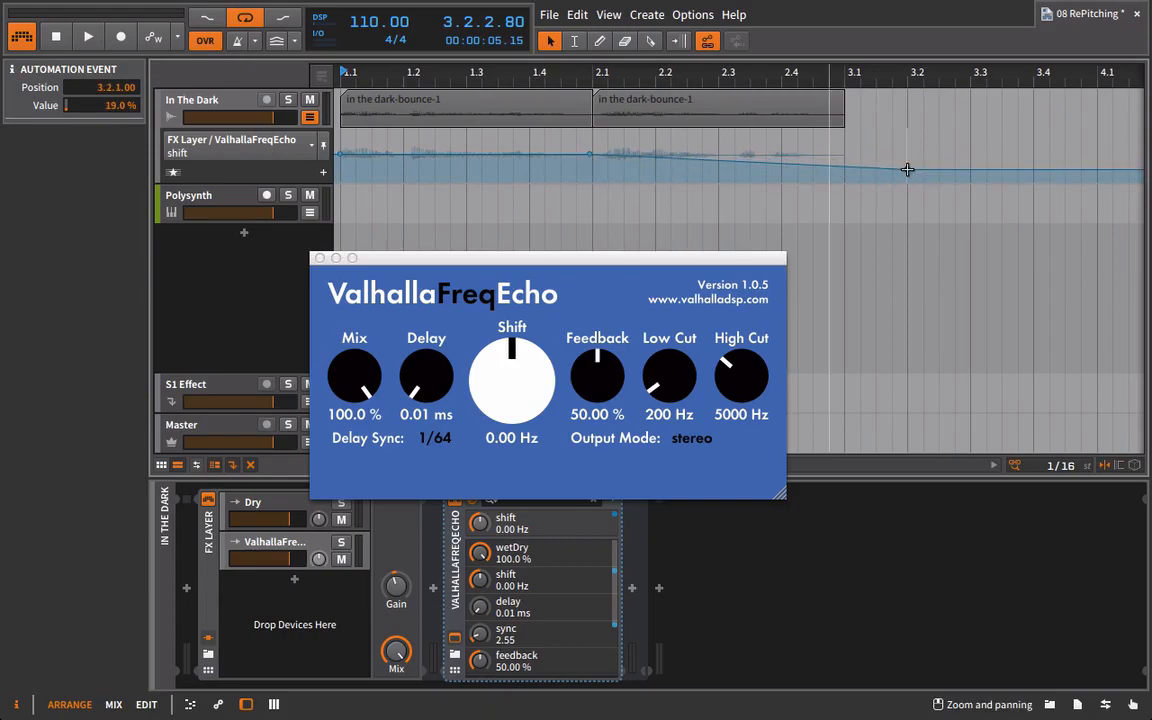
key("space")
left_click_drag(497, 155, 497, 143)
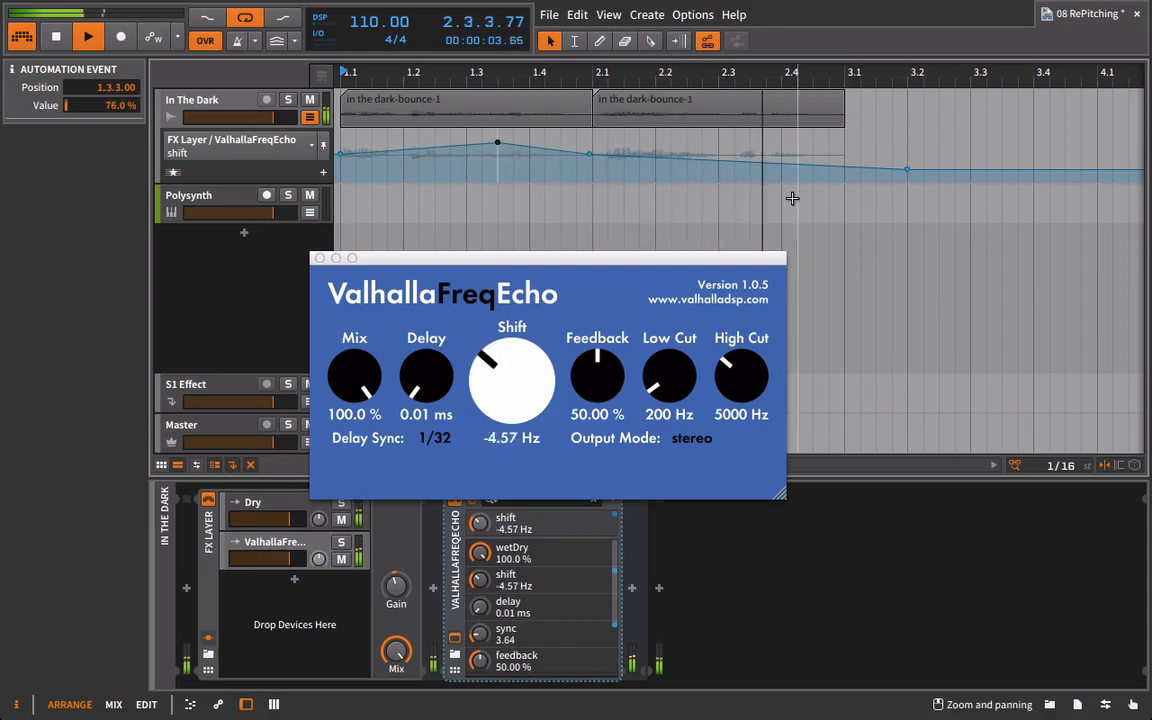
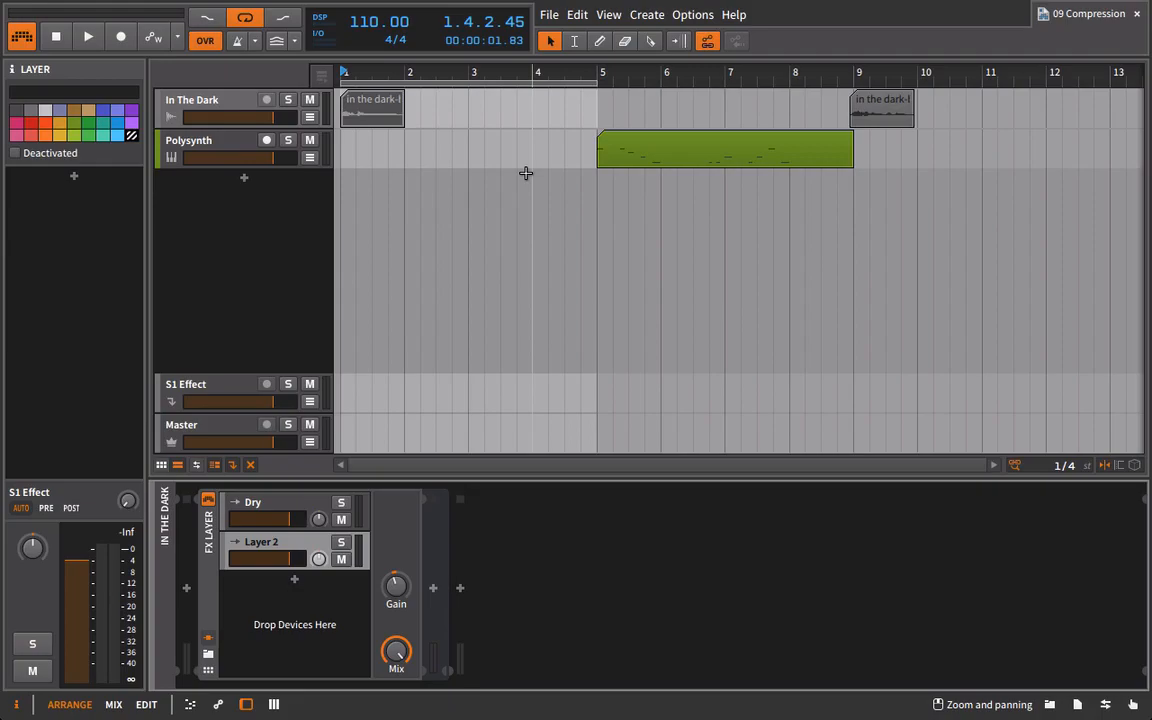
Play the In The Dark vocal clip from bar 1 and again from about 1.3 to hear its louder and quieter parts.
left_click_drag(347, 73, 352, 97)
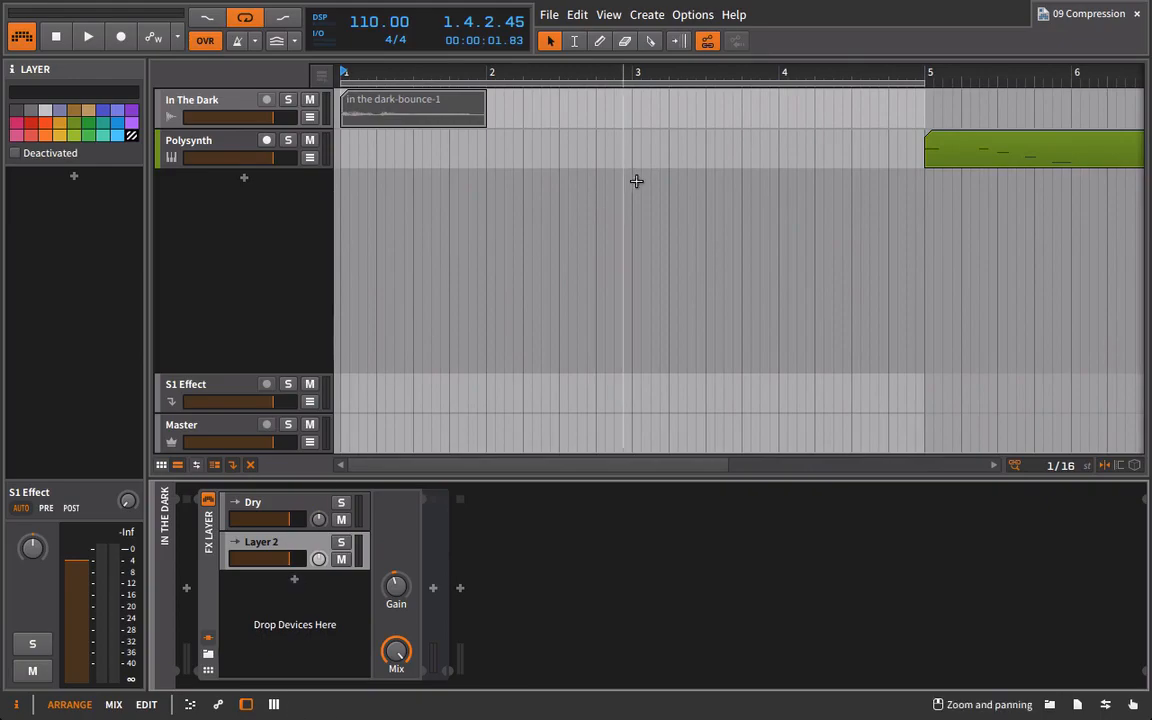
key("space")
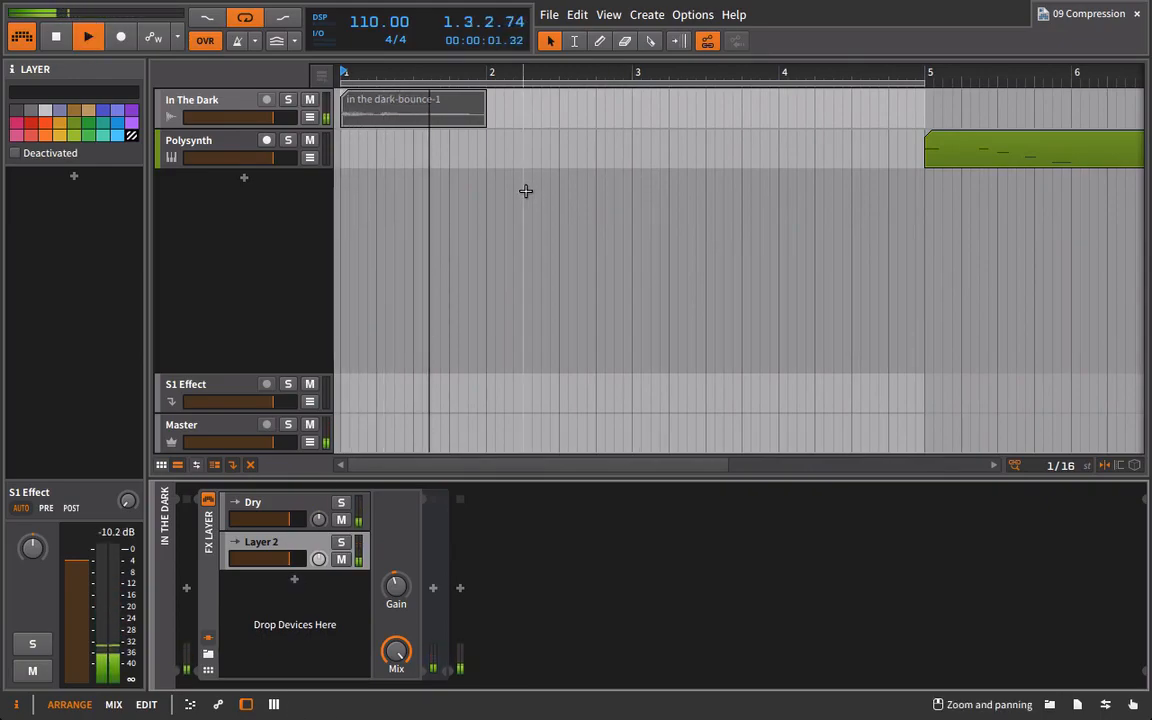
key("space")
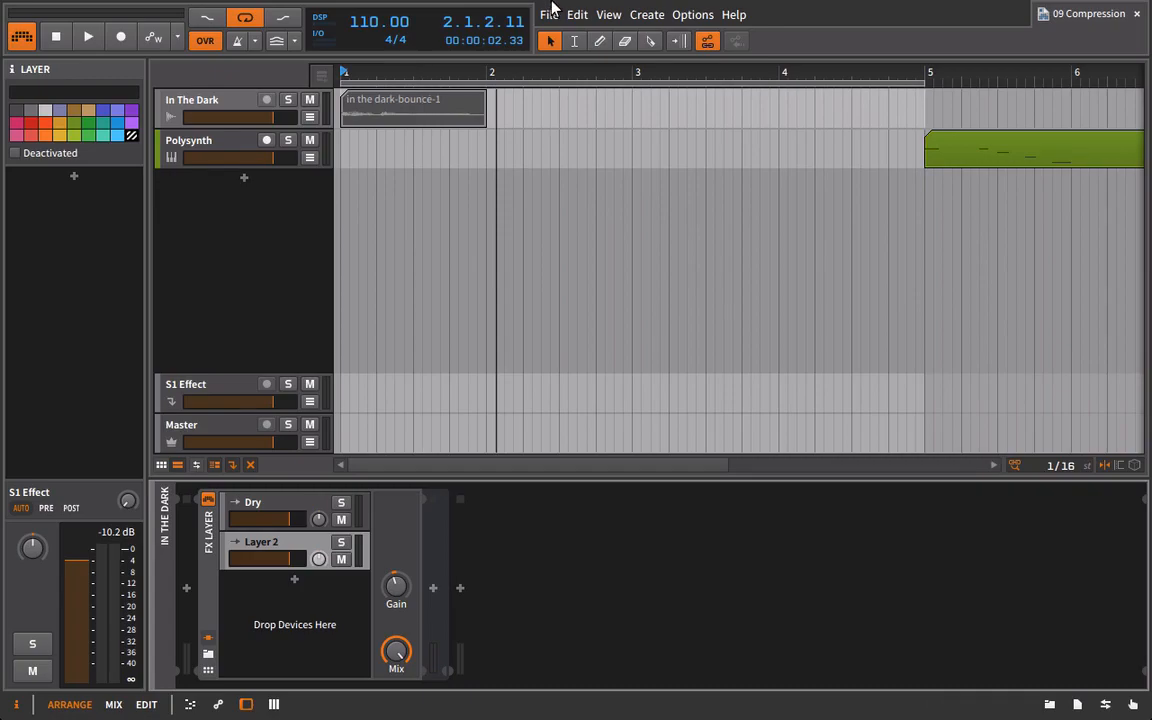
left_click(416, 72)
key("space")
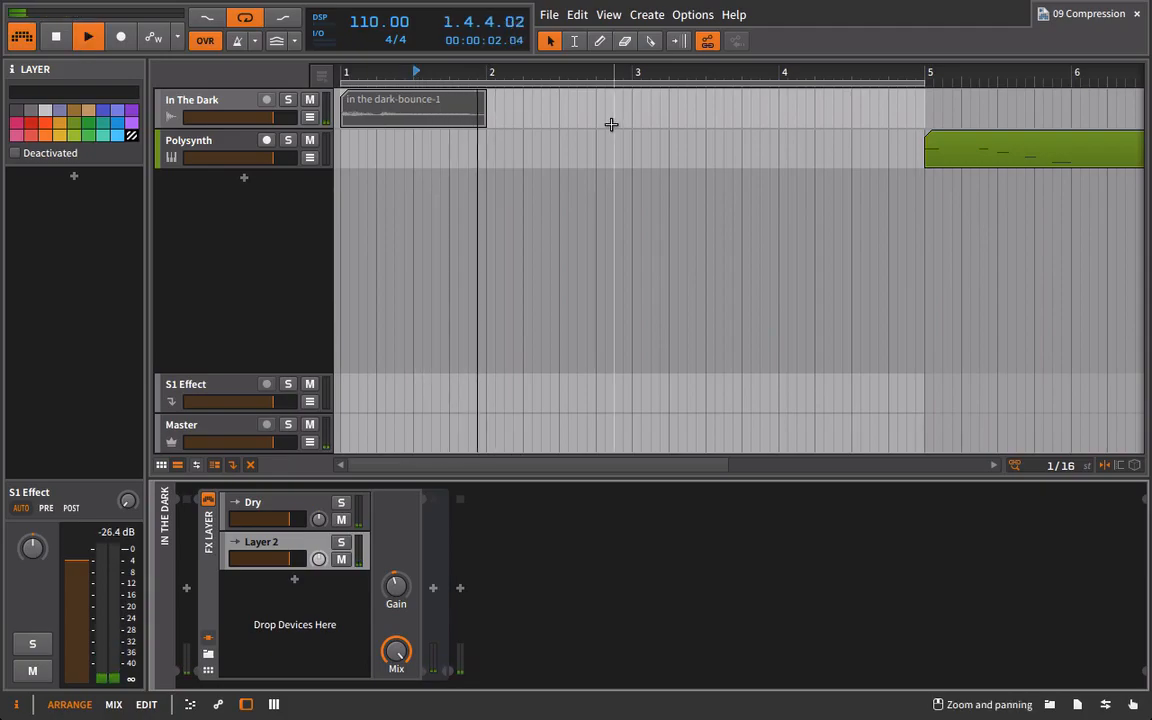
key("space")
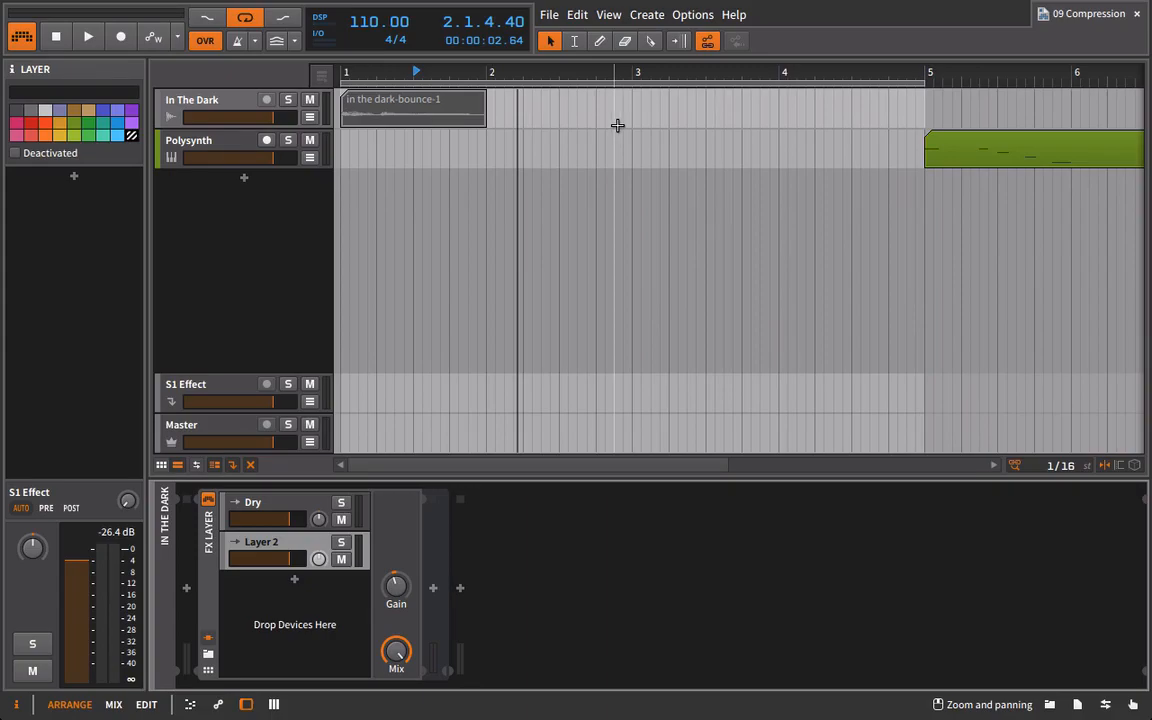
Add a Compressor to Layer 2 of the In The Dark track's FX Layer and briefly play the vocal through it.
left_click(1050, 705)
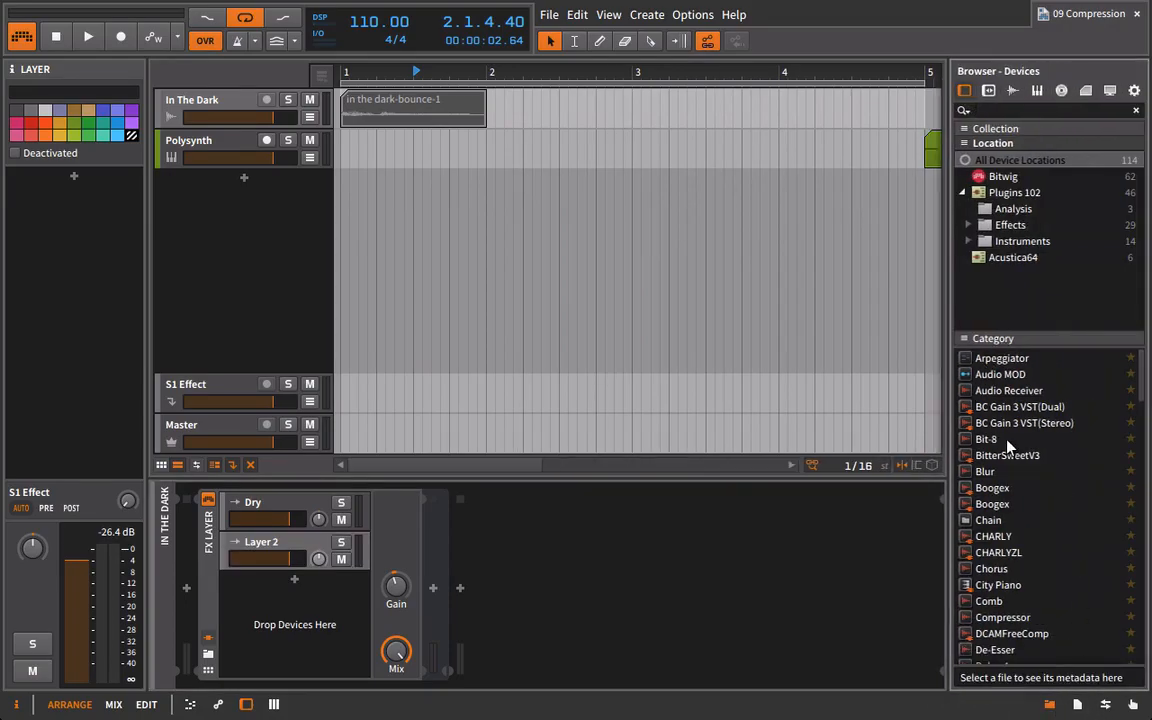
scroll(1070, 548, "down", 1)
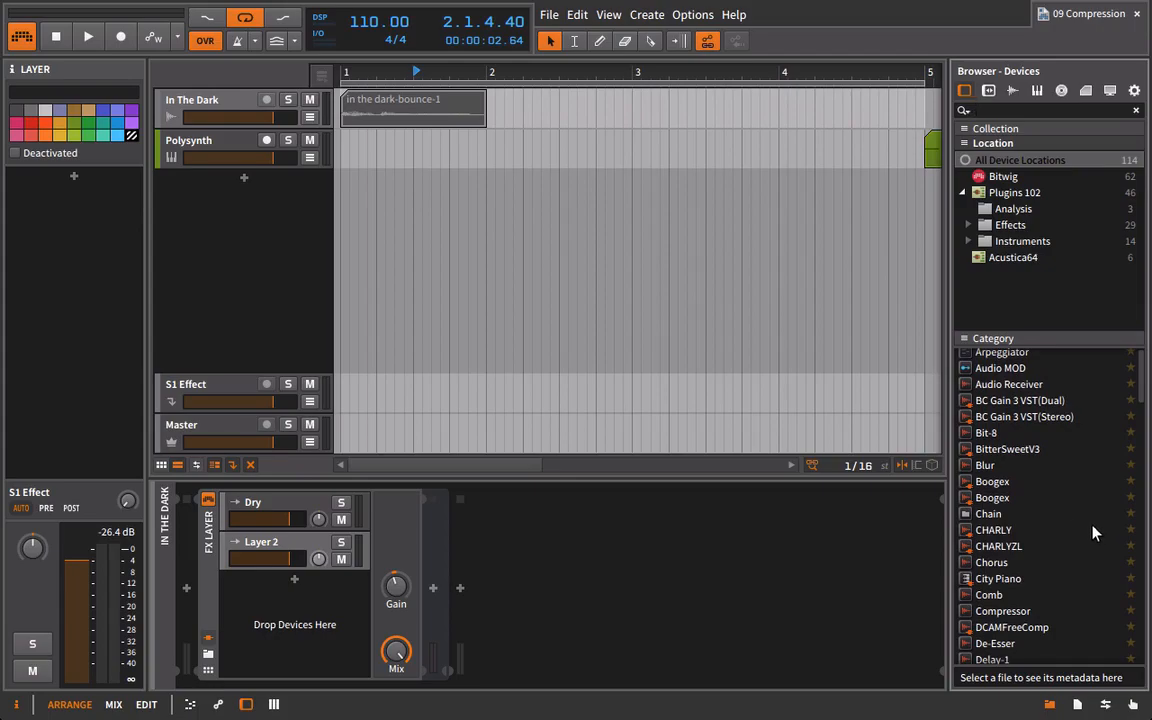
scroll(1035, 590, "down", 1)
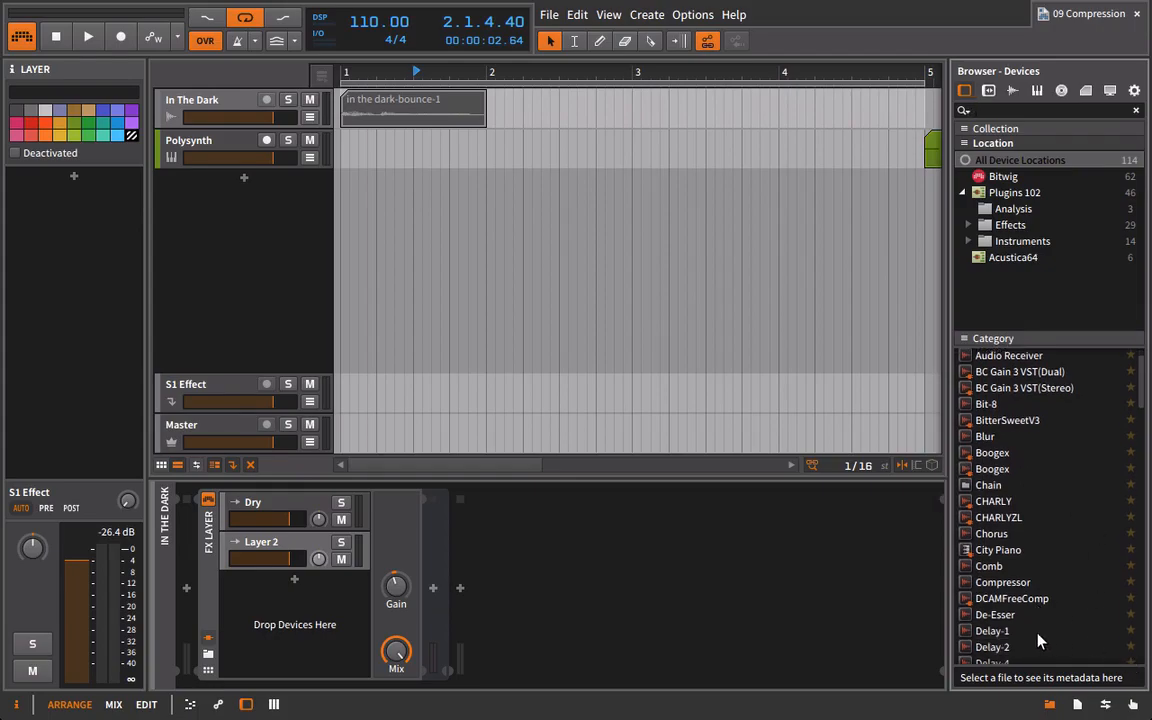
left_click_drag(1033, 578, 430, 545)
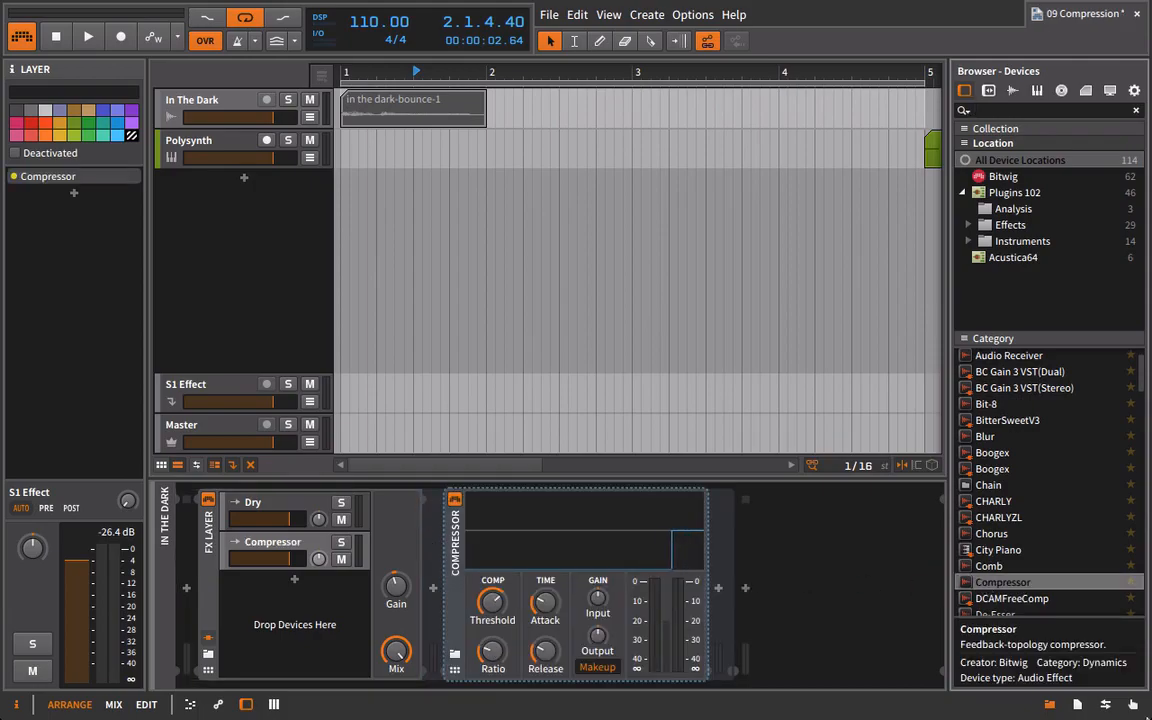
left_click(1049, 704)
key("space")
key("space")
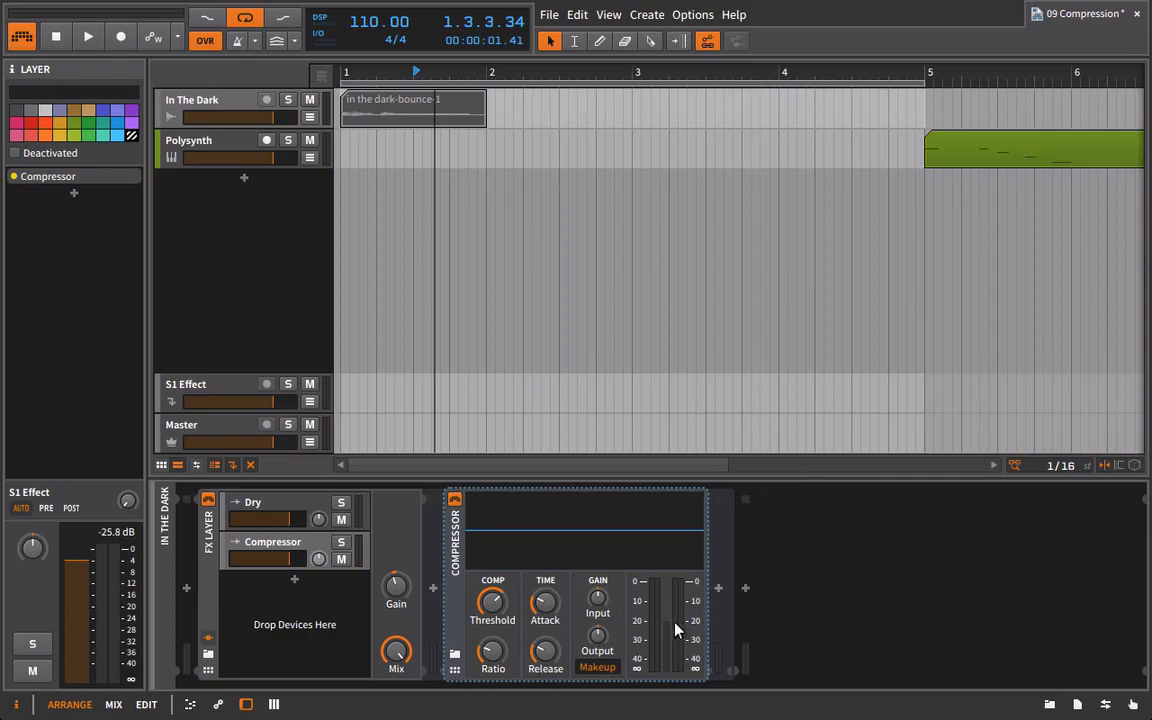
Set the Compressor's attack to minimum and lengthen its release, solo its layer and play the vocal from bar 1.
left_click_drag(545, 650, 545, 630)
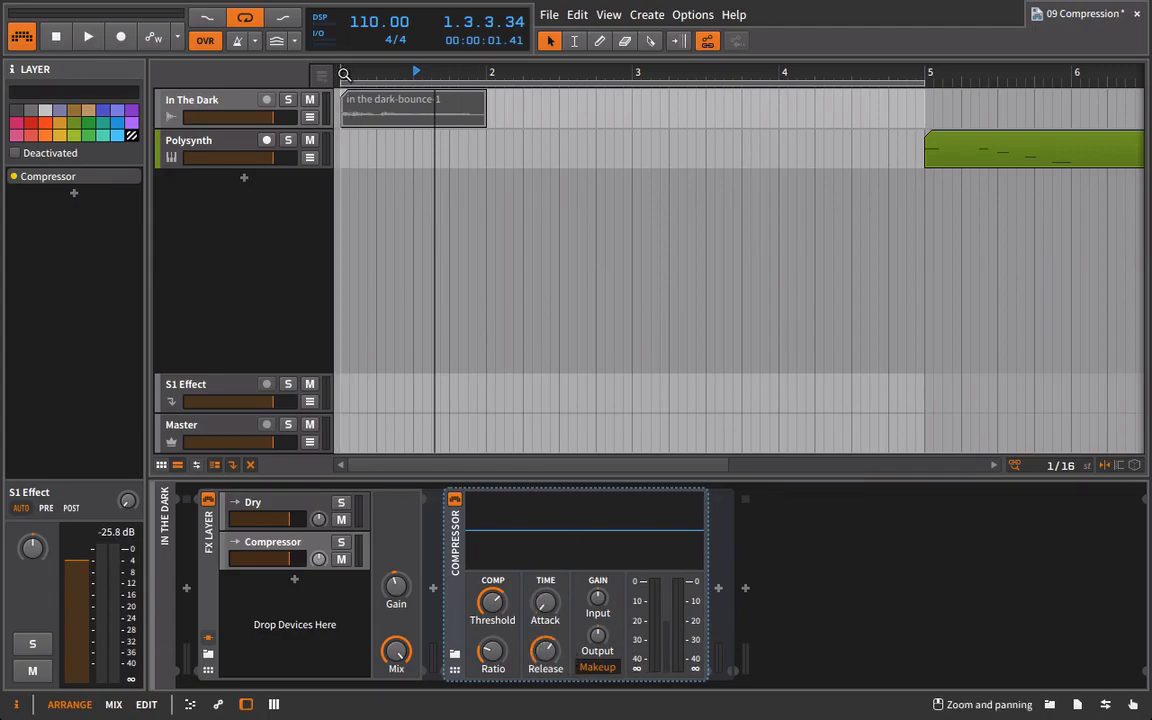
left_click(341, 542)
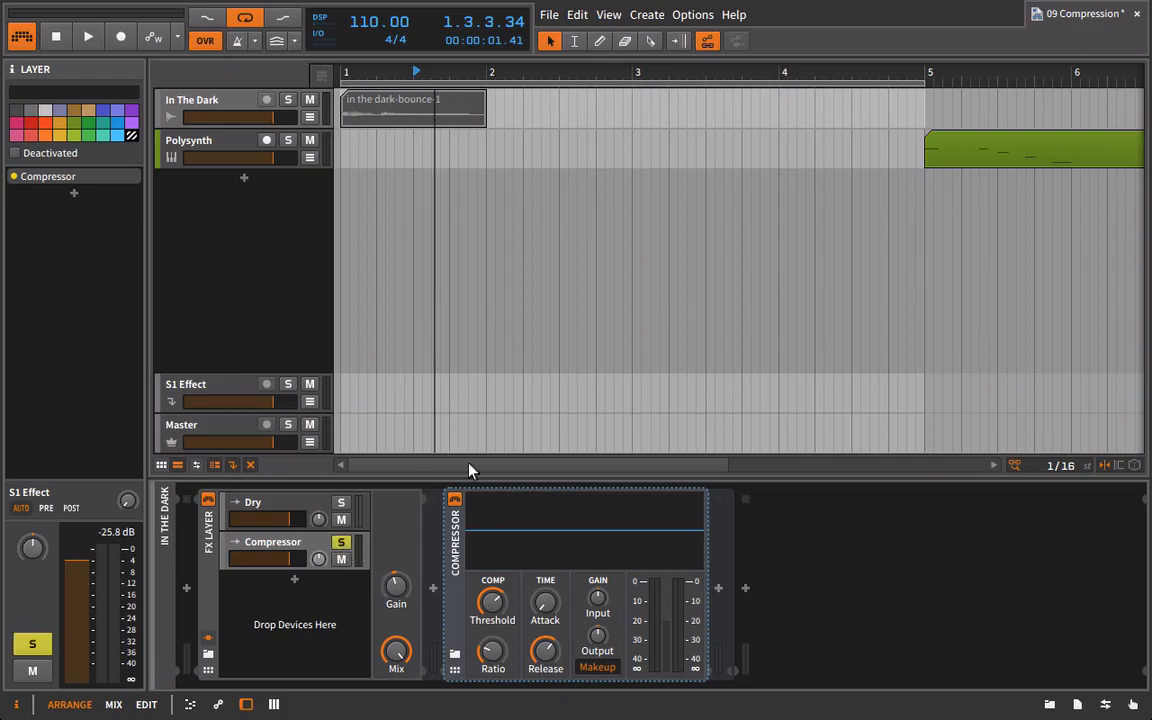
left_click(342, 73)
key("space")
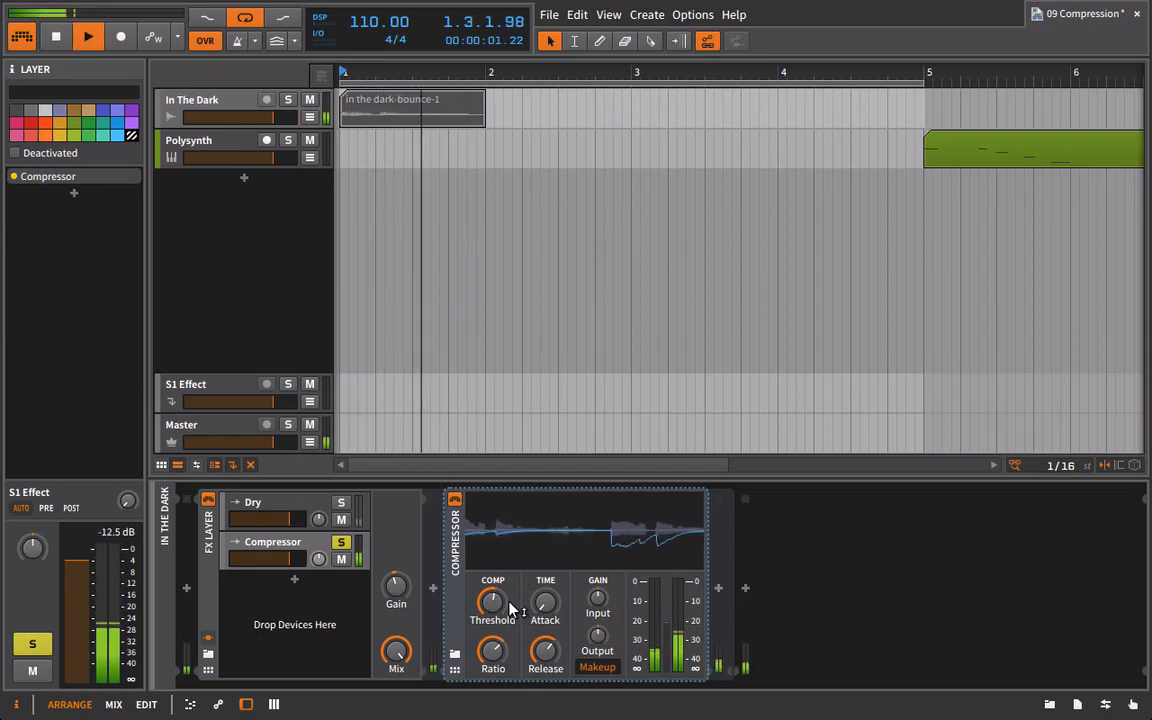
Lower the Compressor's threshold, set its release to about 676 ms and raise its ratio while auditioning the vocal.
left_click_drag(510, 608, 550, 663)
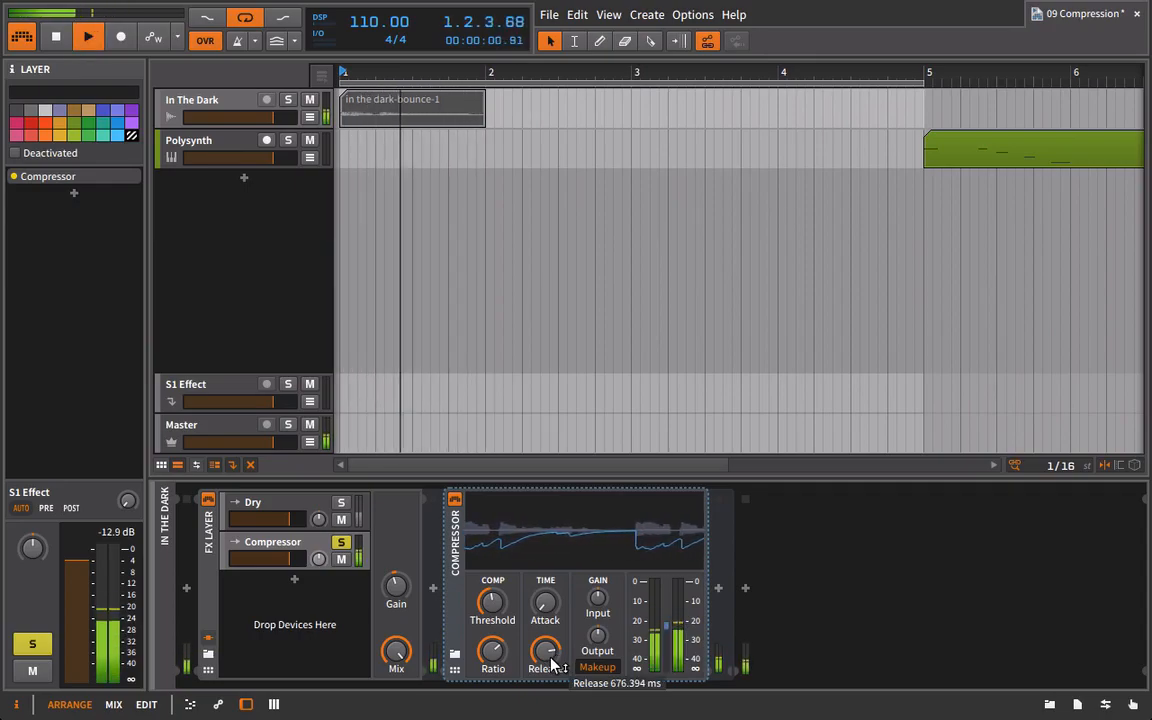
key("space")
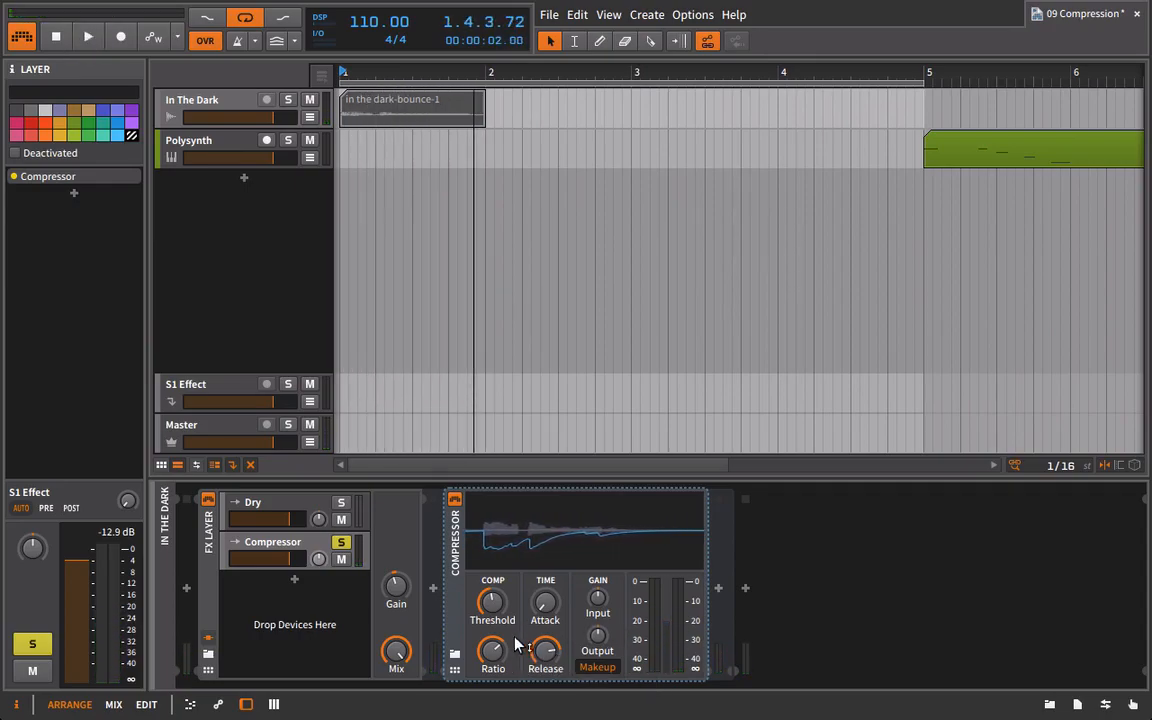
left_click_drag(498, 650, 498, 630)
key("space")
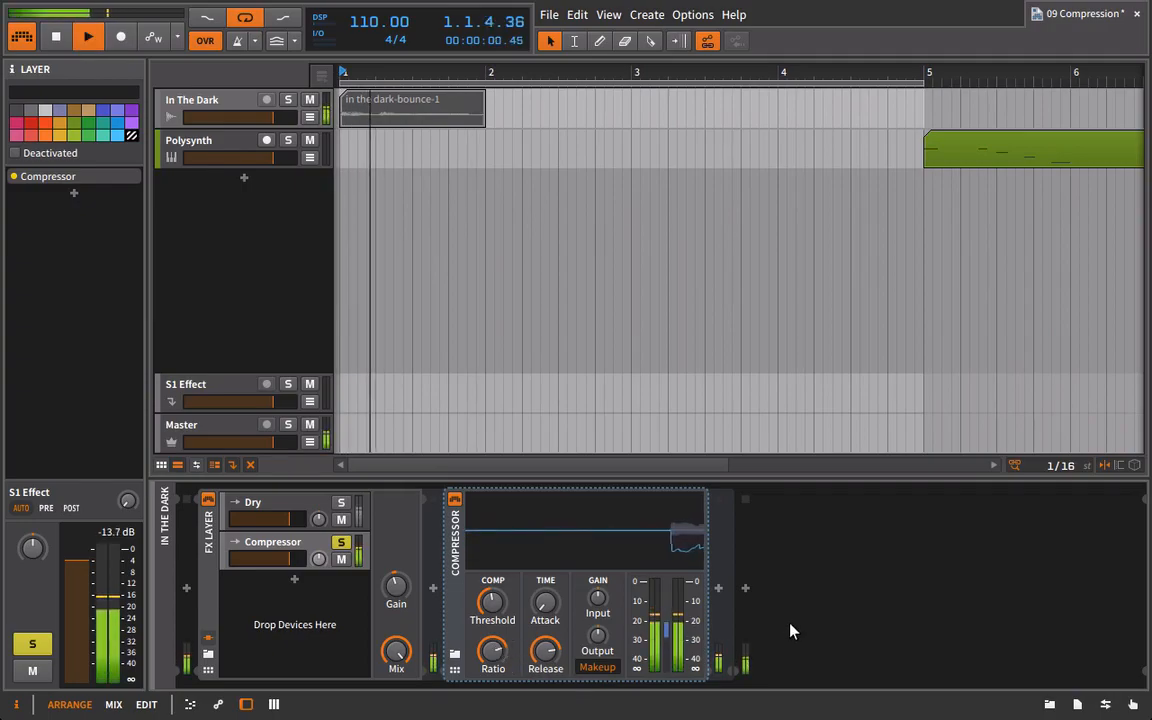
key("space")
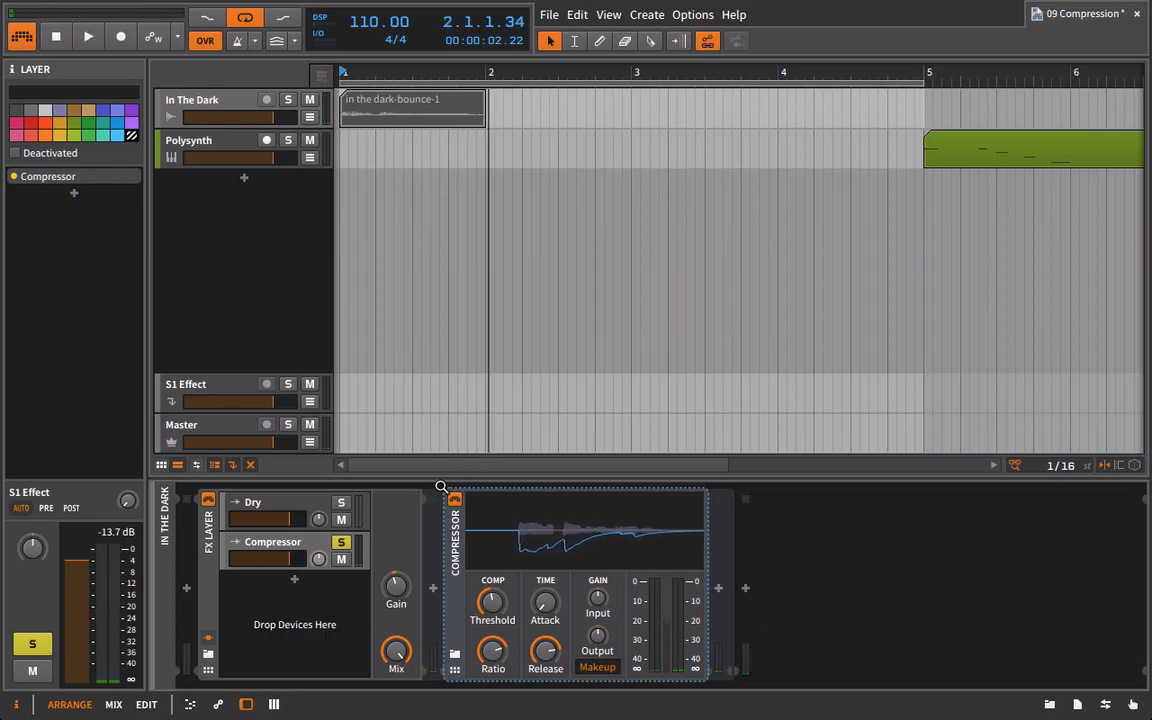
Compare the soloed vocal with the Compressor bypassed and active, and unsolo the Compressor layer.
left_click(454, 502)
key("space")
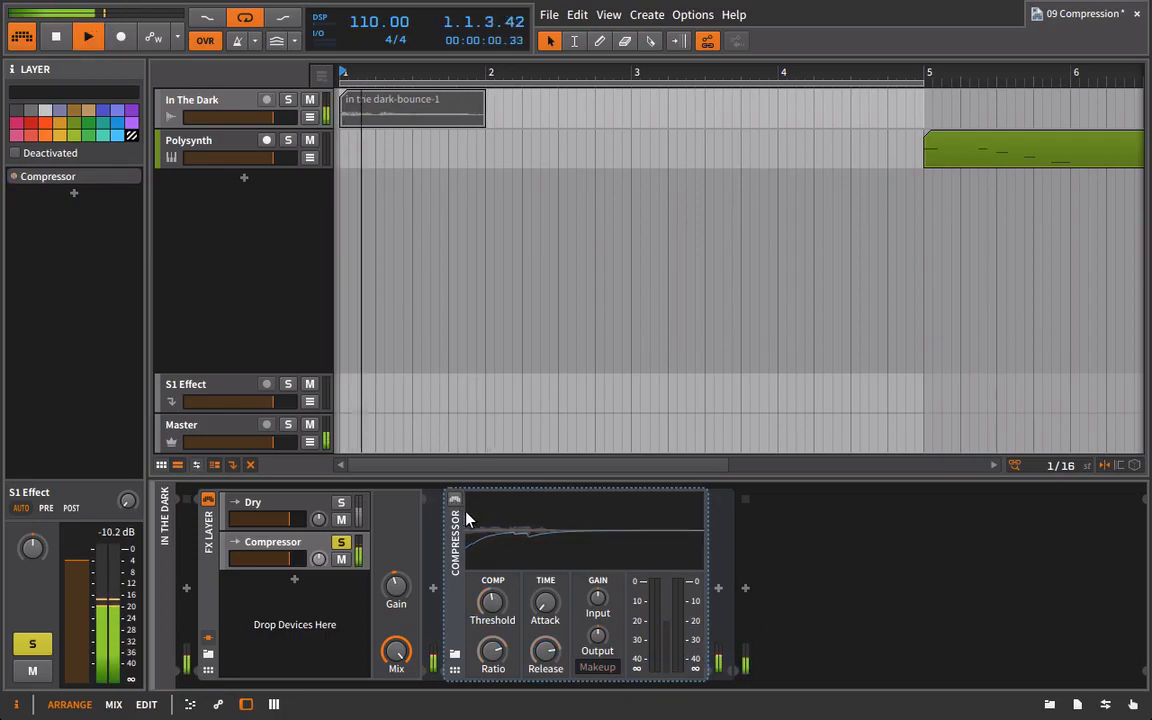
key("space")
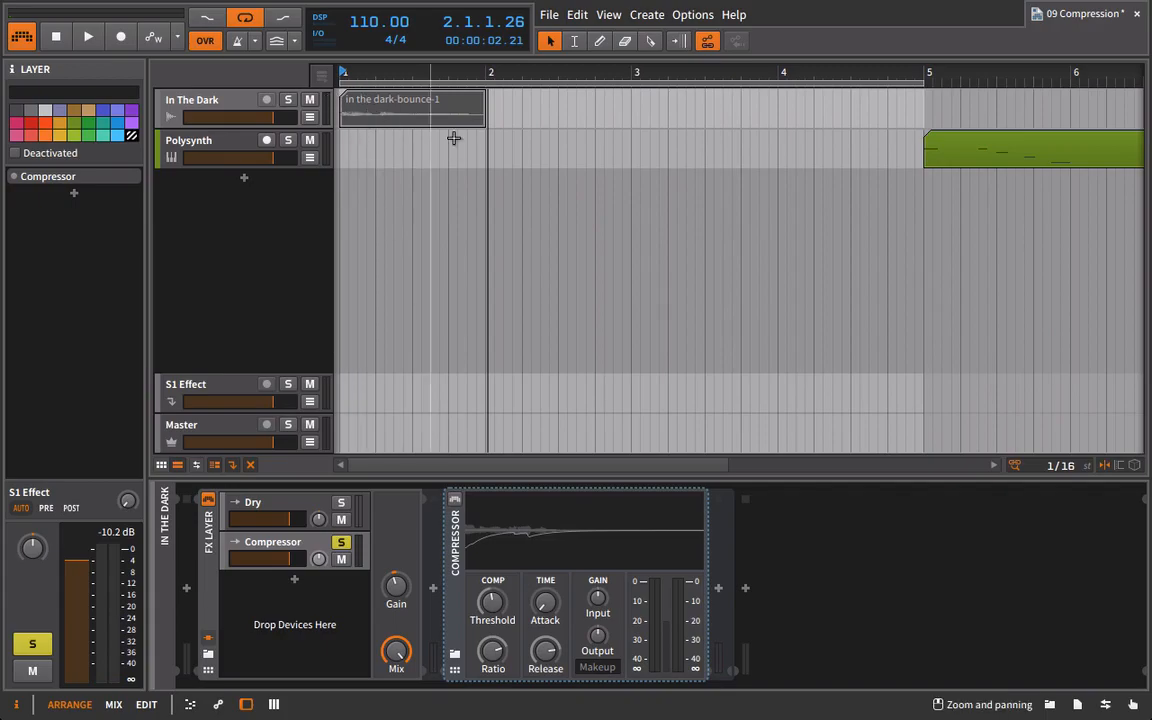
left_click(454, 499)
key("space")
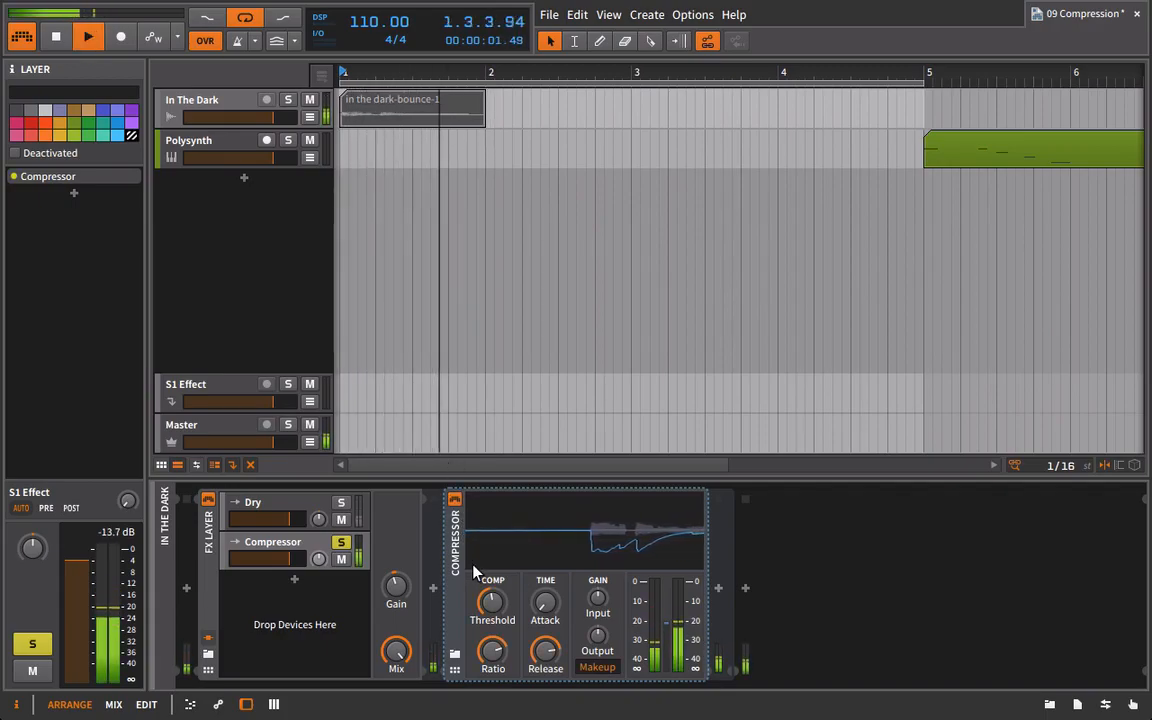
key("space")
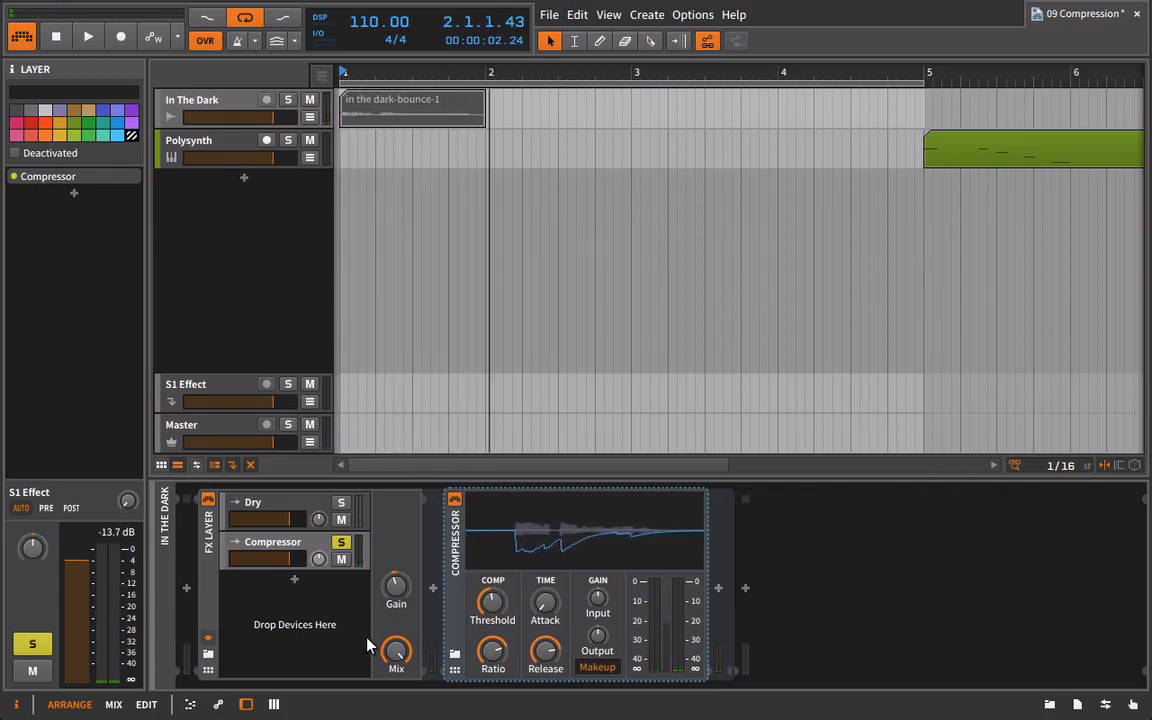
left_click(341, 542)
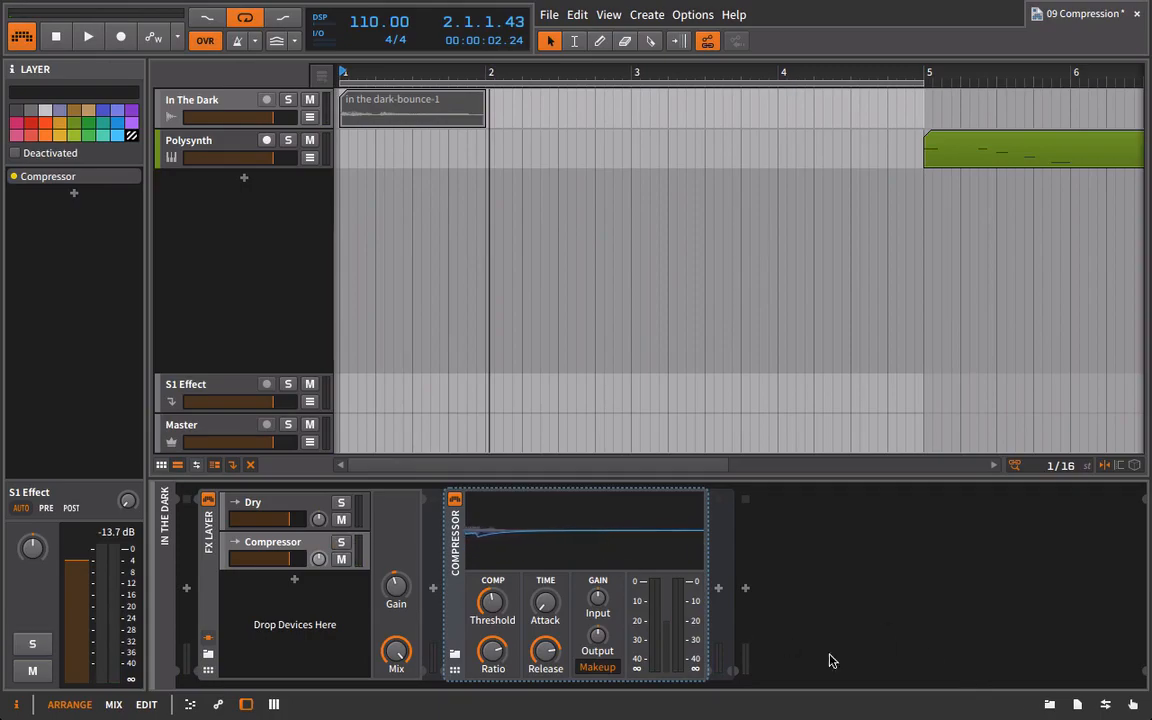
Add a Delay-1 after the Compressor with its mix fully wet and its delay time at 8 steps.
left_click(1048, 705)
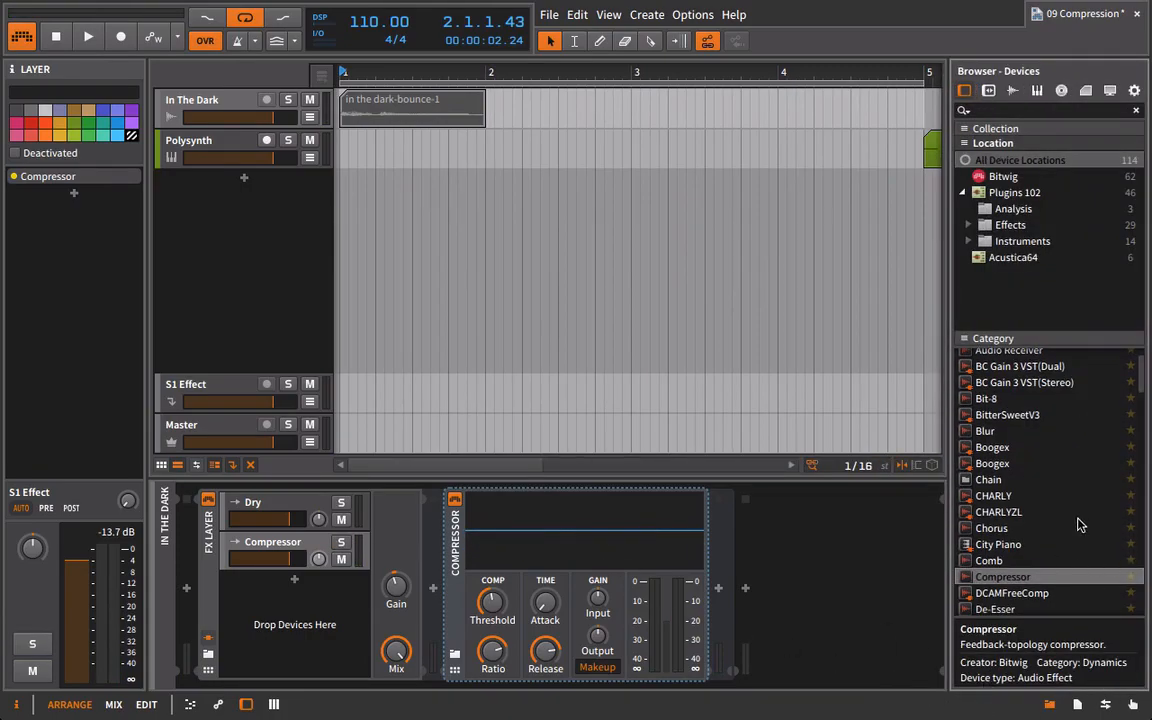
scroll(1048, 540, "down", 3)
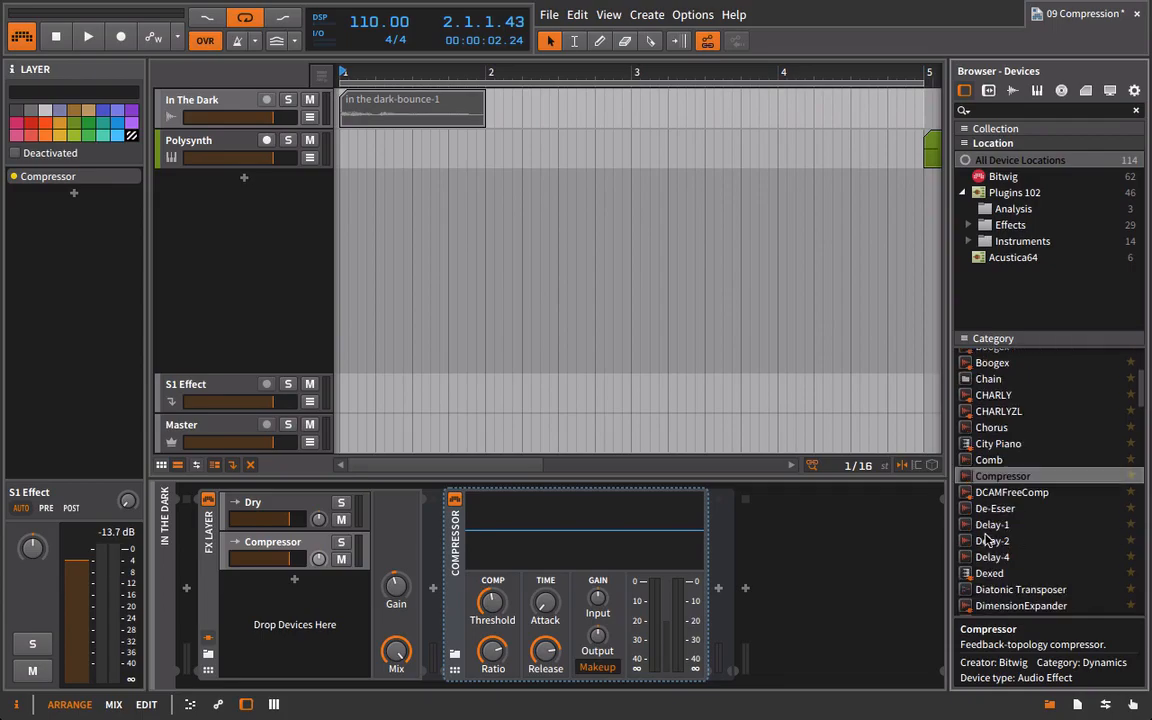
left_click_drag(1034, 526, 725, 557)
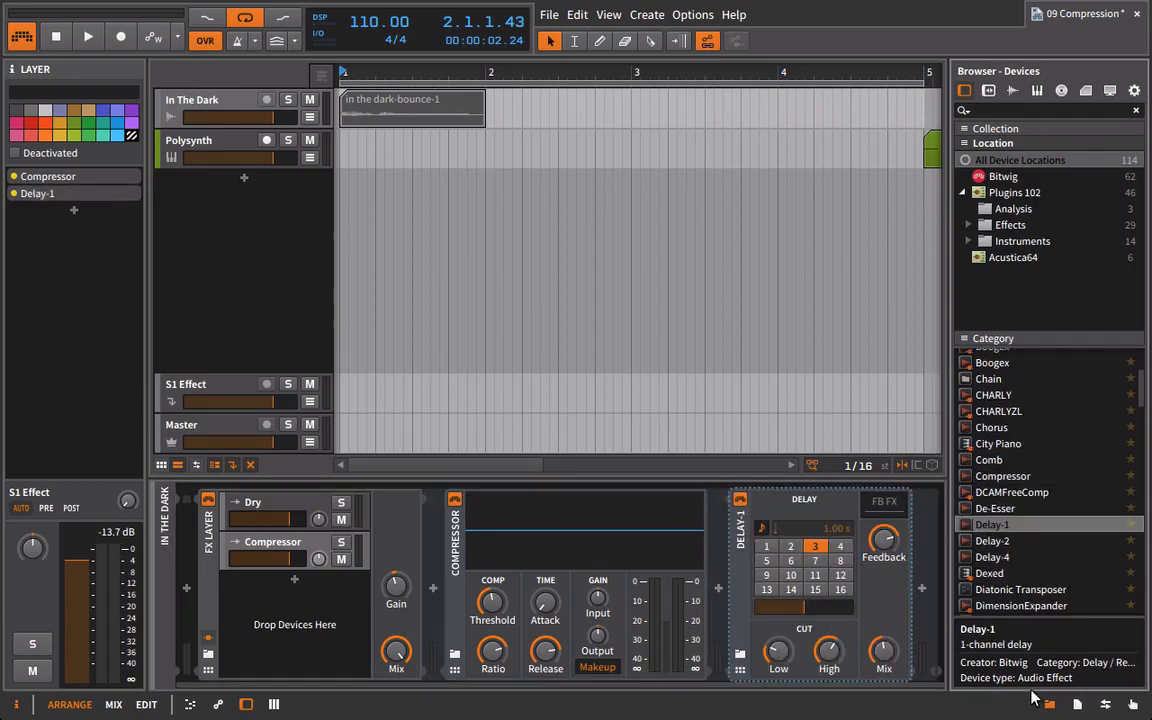
left_click(1050, 705)
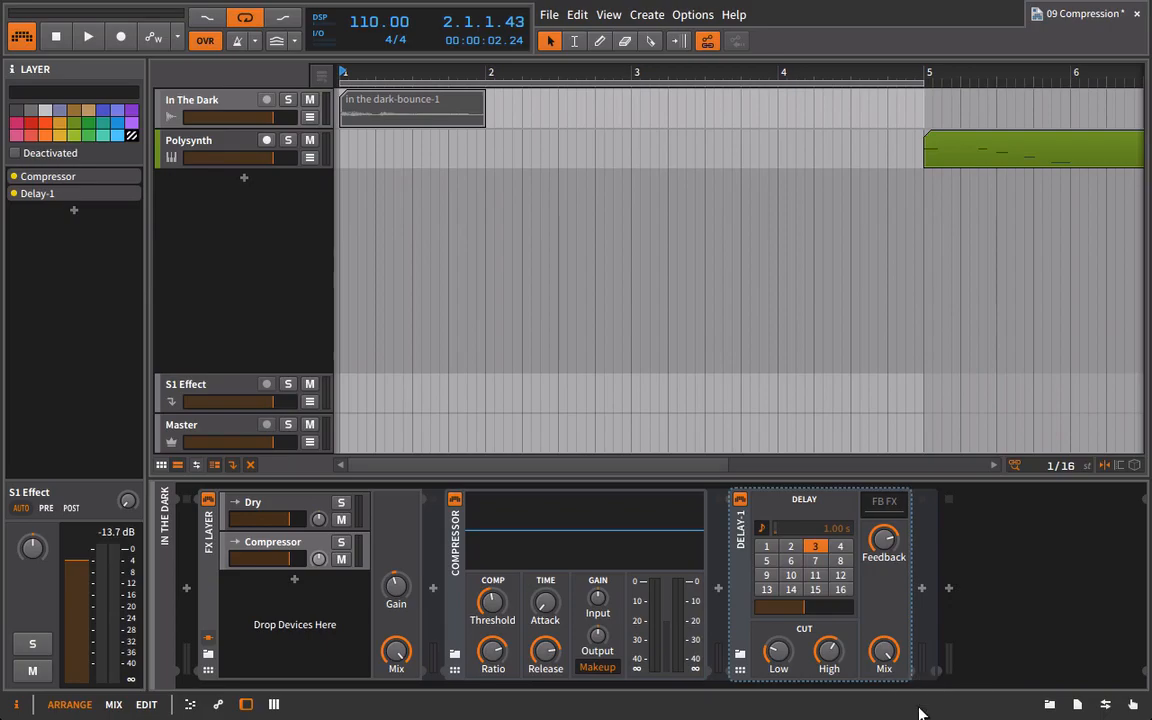
left_click_drag(890, 656, 890, 596)
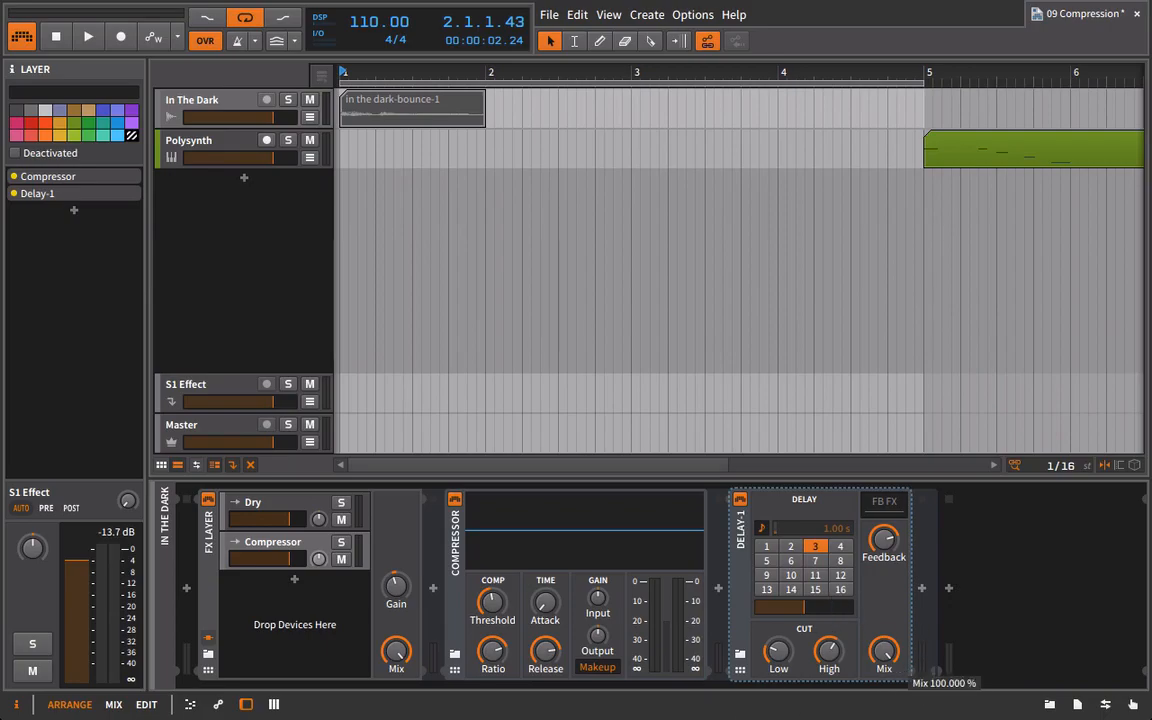
left_click(840, 546)
left_click(840, 560)
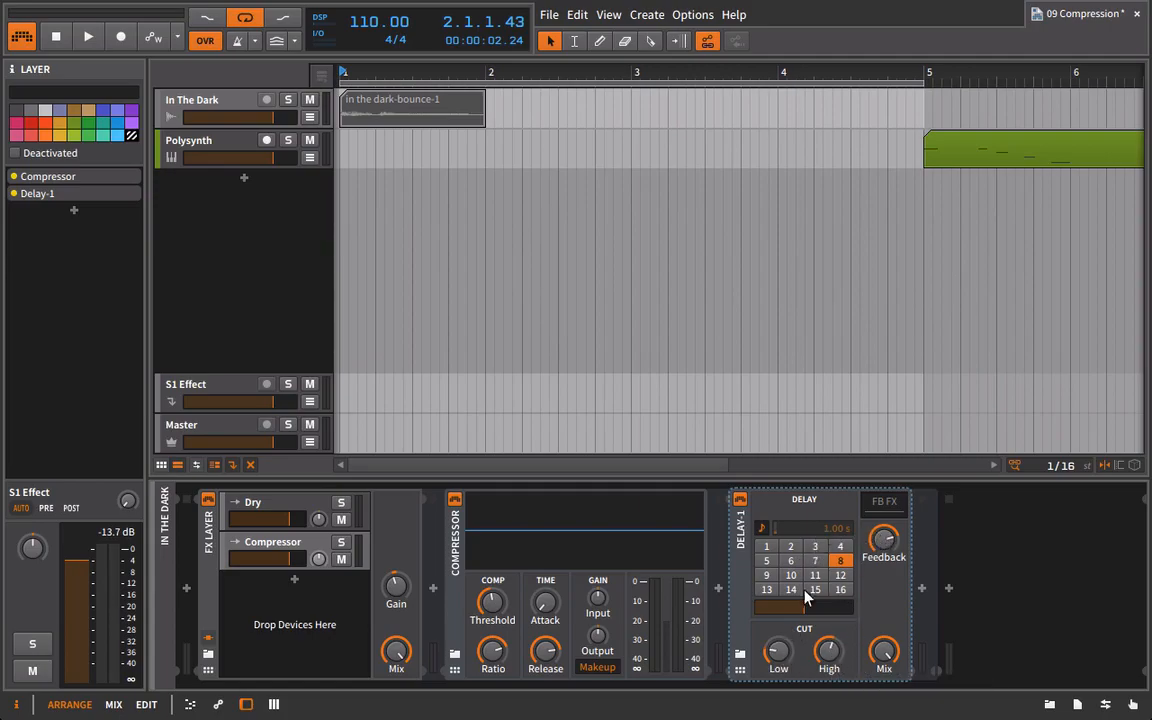
Play the vocal with its delay through the active Compressor and again with the Compressor bypassed.
key("space")
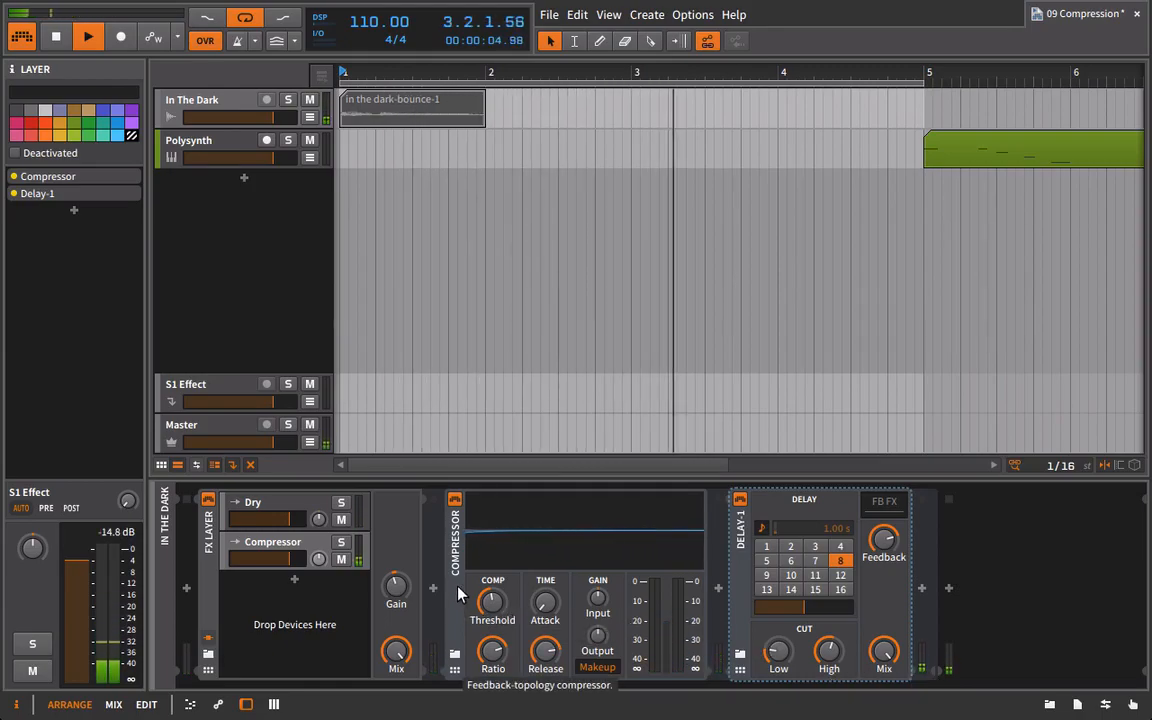
key("space")
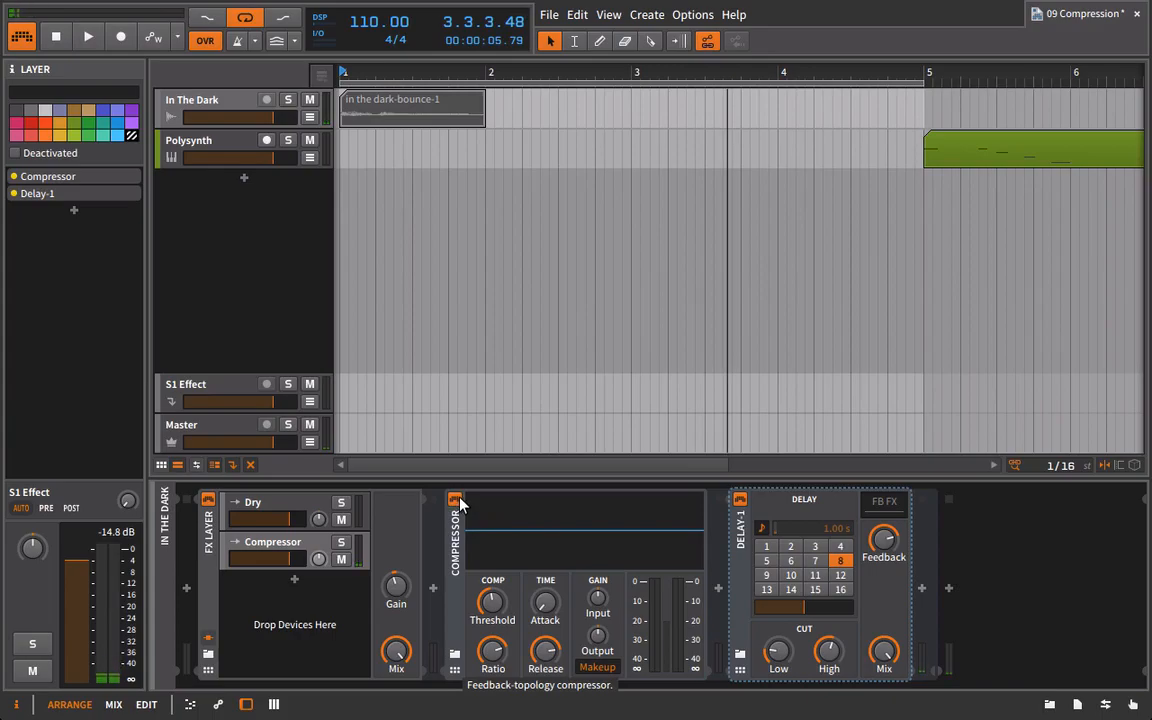
left_click(455, 498)
key("space")
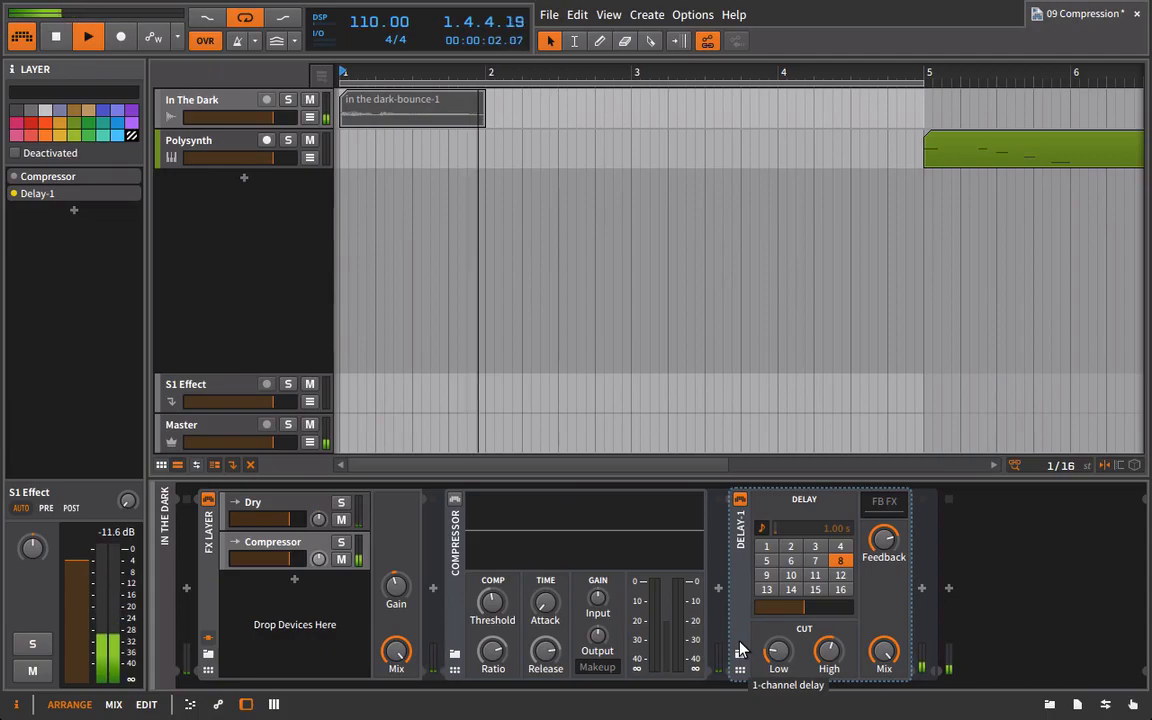
key("space")
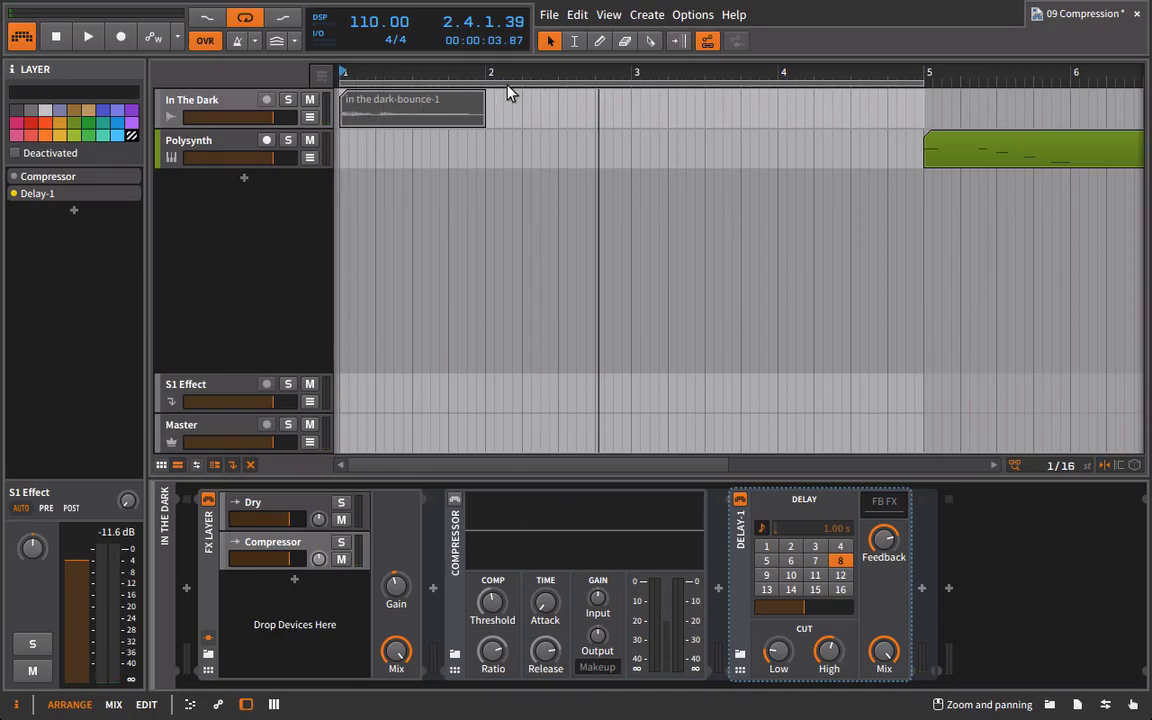
Lower the Compressor layer's volume and compare the quieter echoes with the Compressor bypassed and re-enabled.
left_click_drag(289, 569, 263, 569)
key("space")
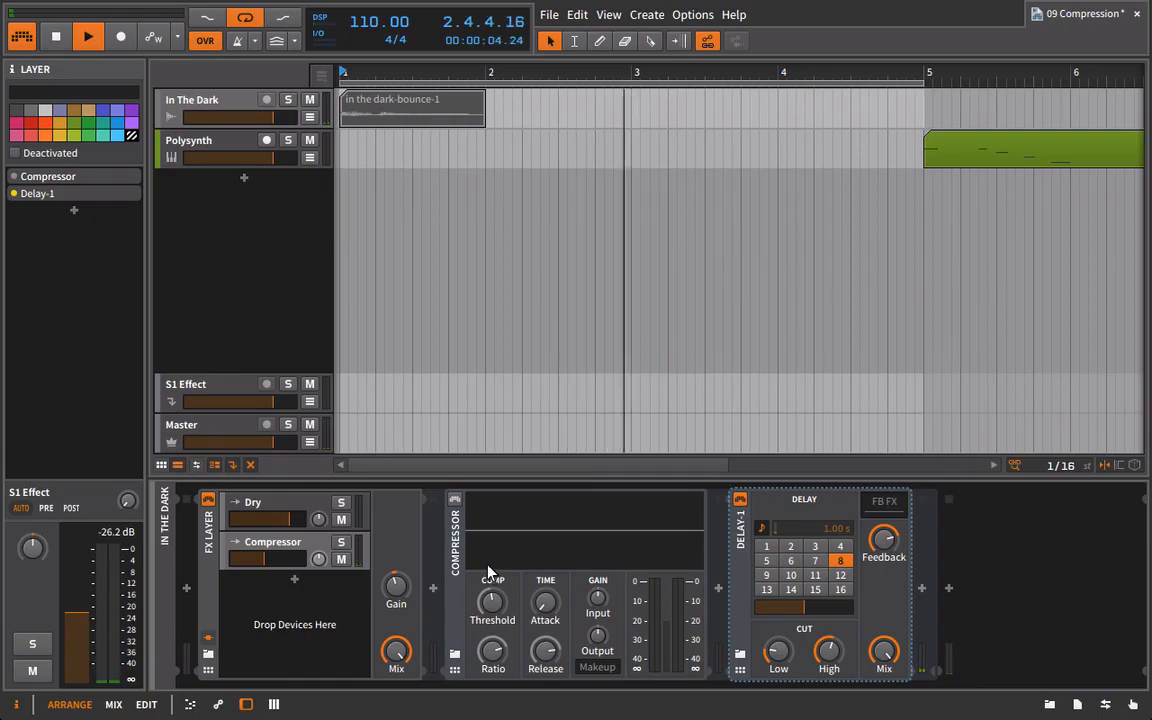
key("space")
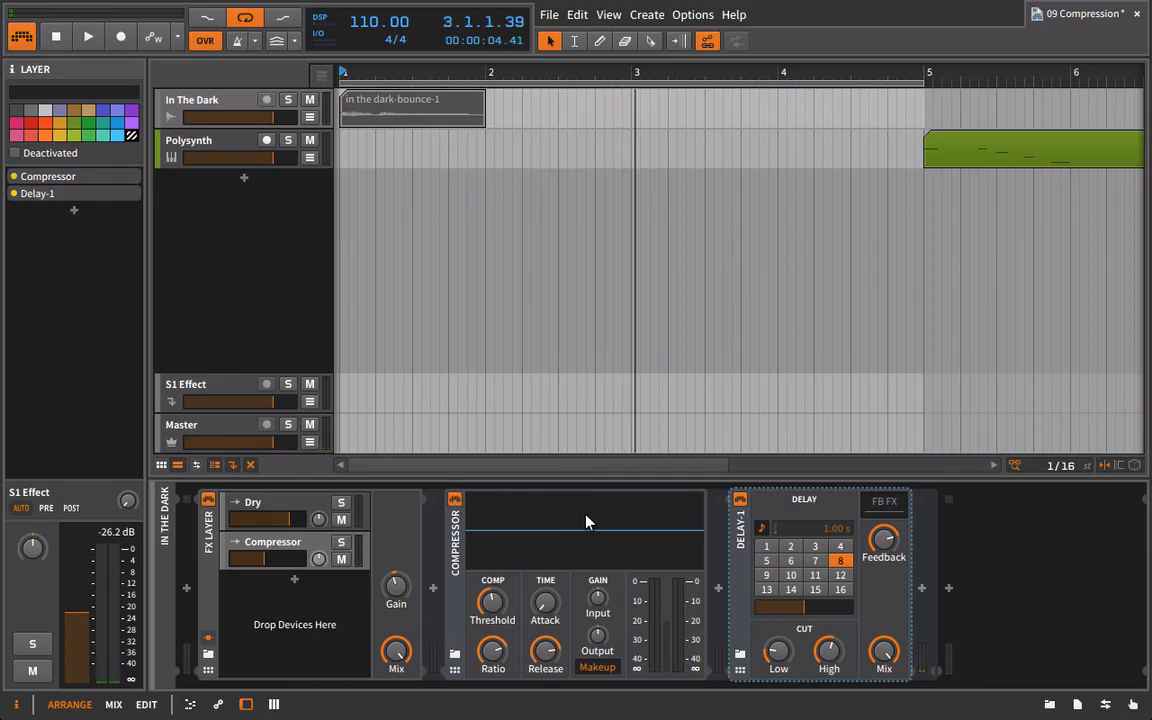
key("space")
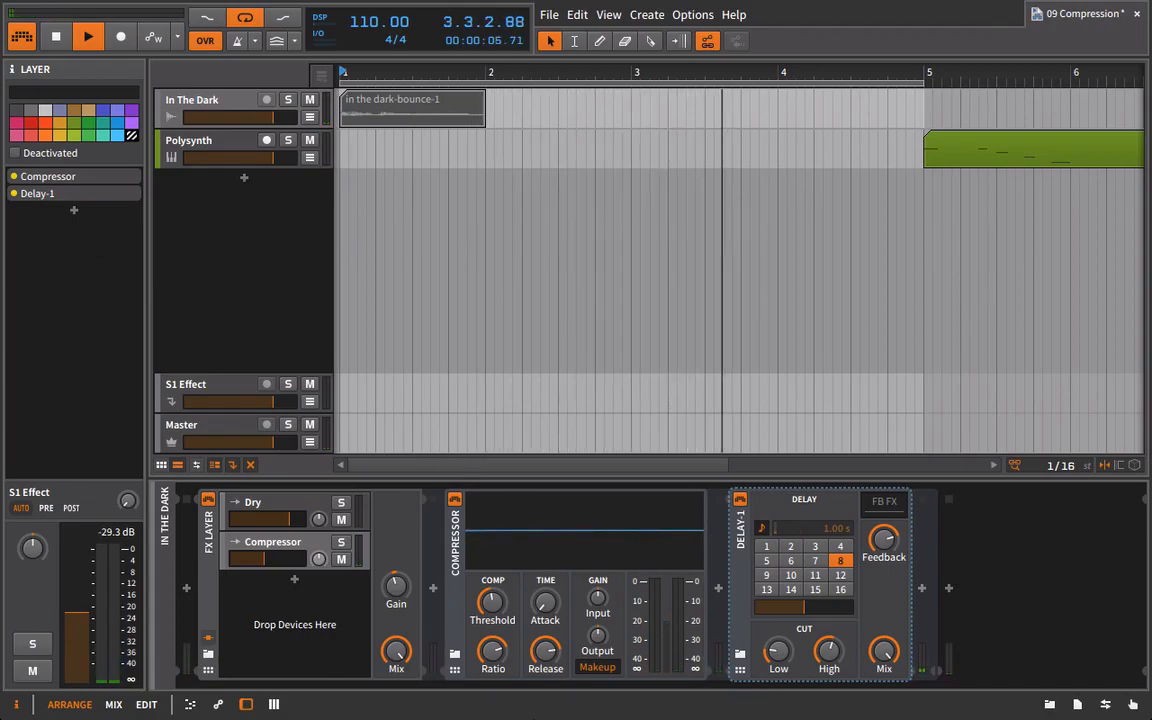
key("space")
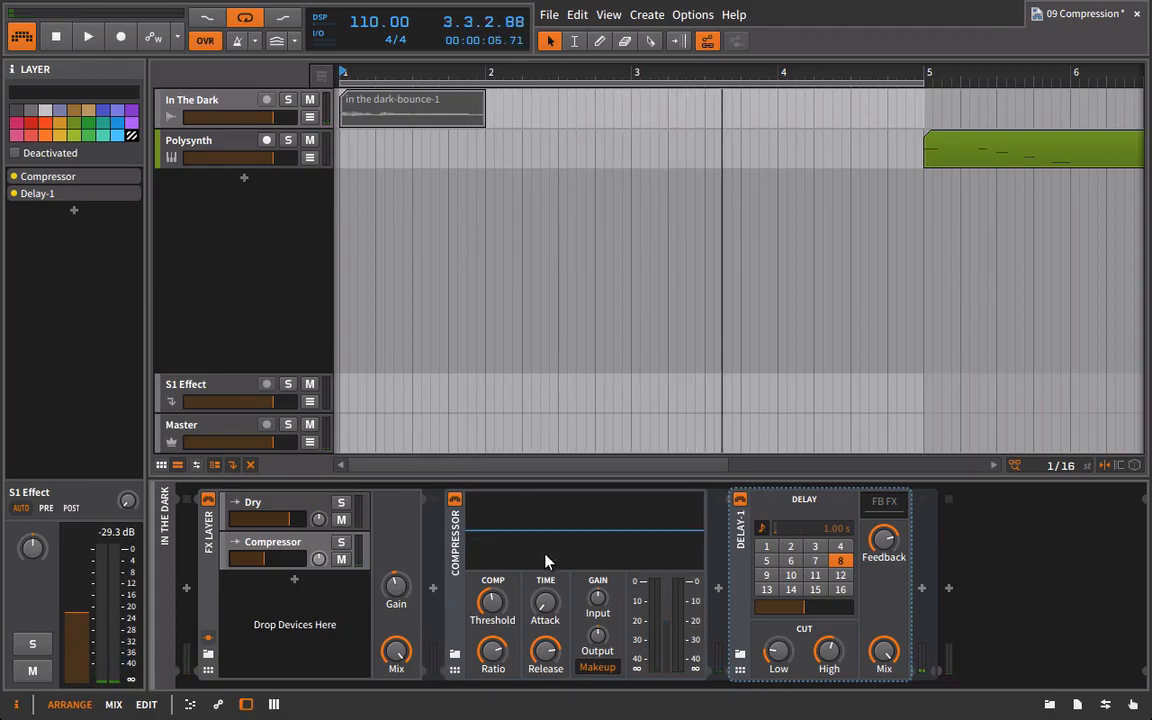
Audition the vocal with the Compressor moved after the Delay-1, and return the Compressor to its place before the delay.
left_click(452, 534)
left_click(452, 549)
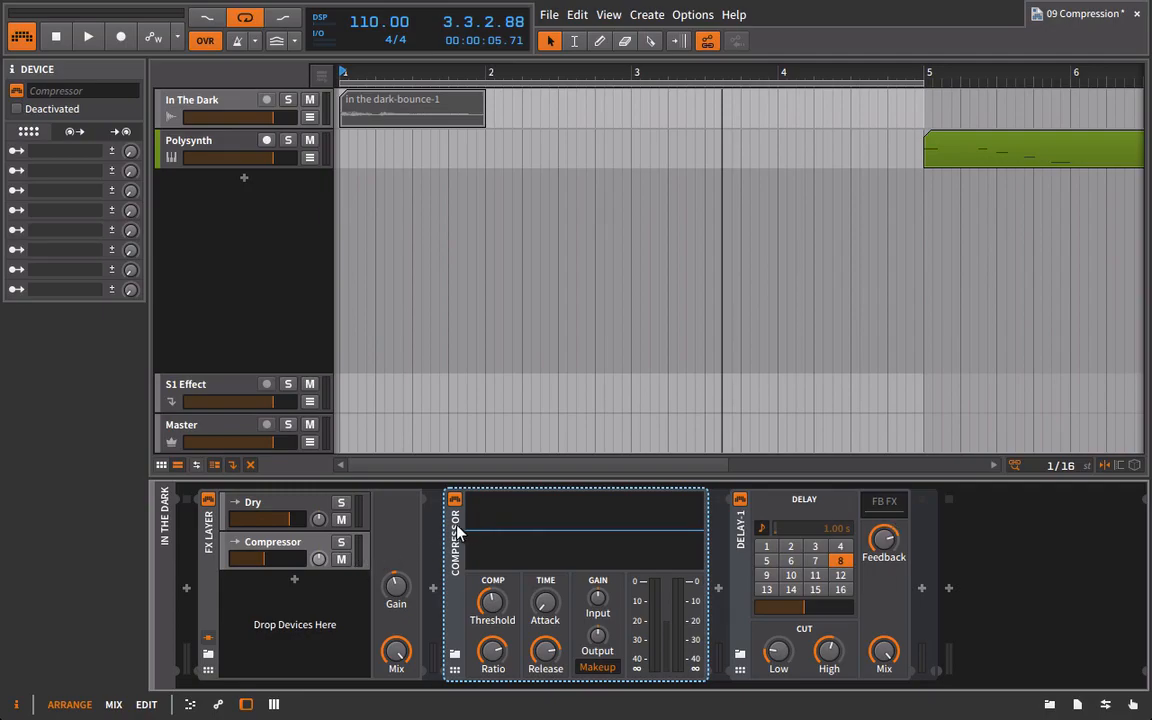
left_click_drag(473, 537, 882, 512)
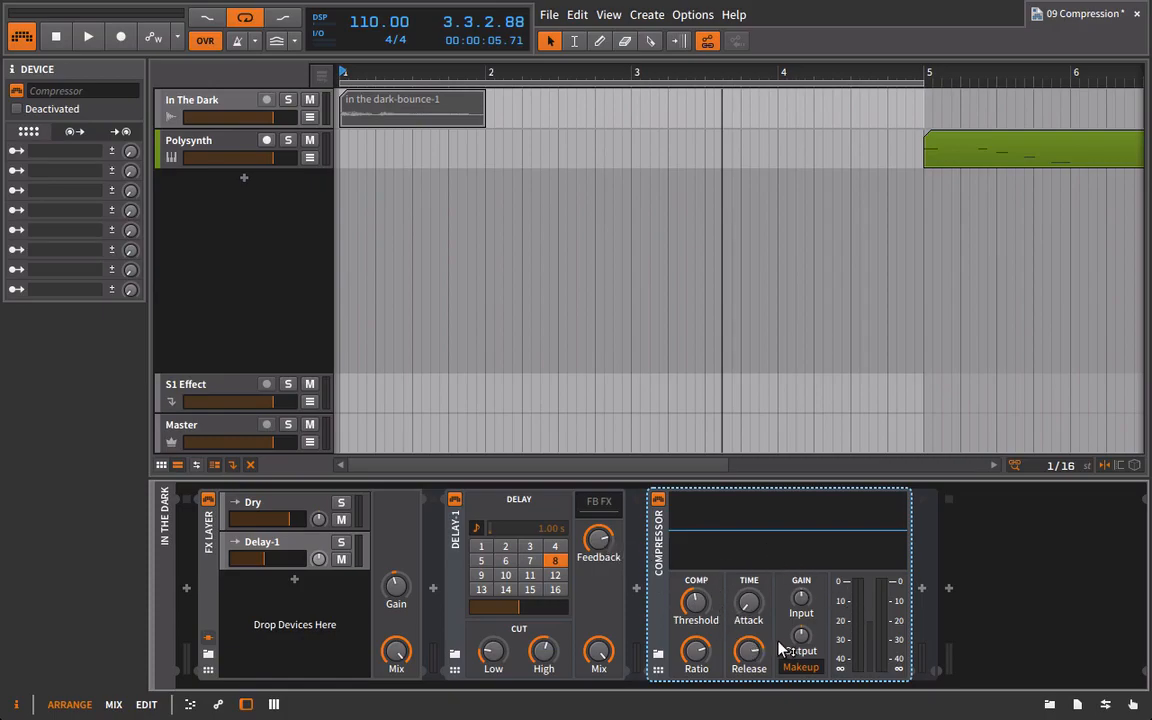
mouse_move(782, 648)
key("space")
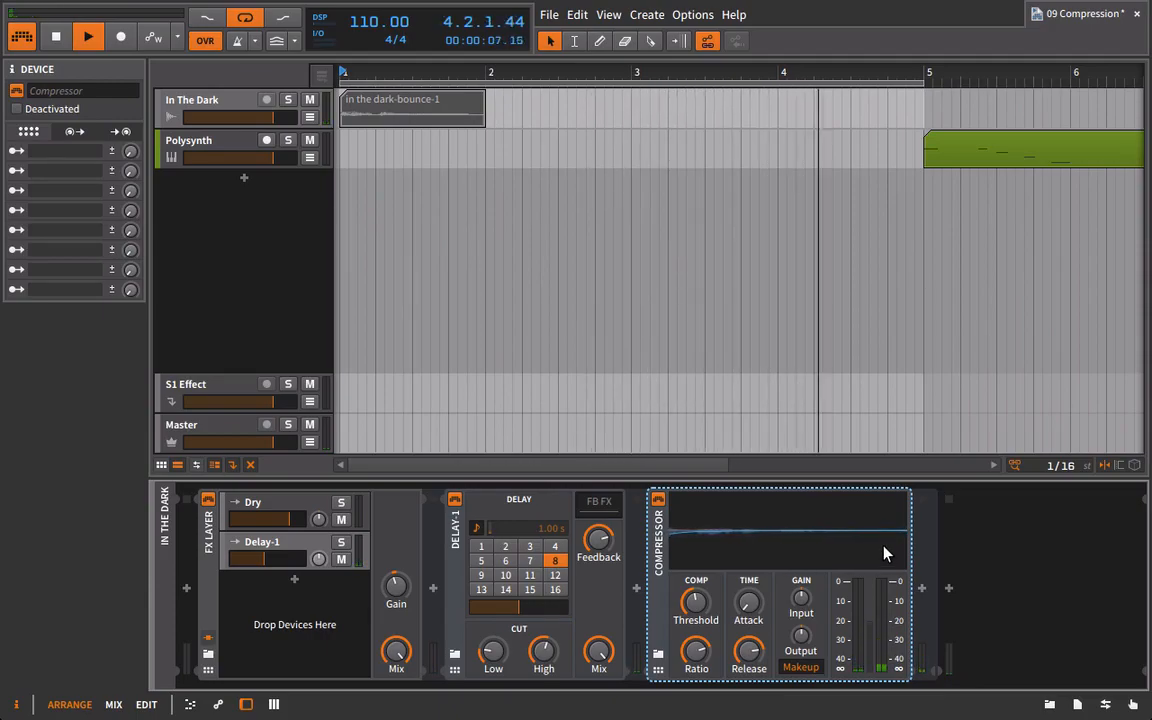
key("space")
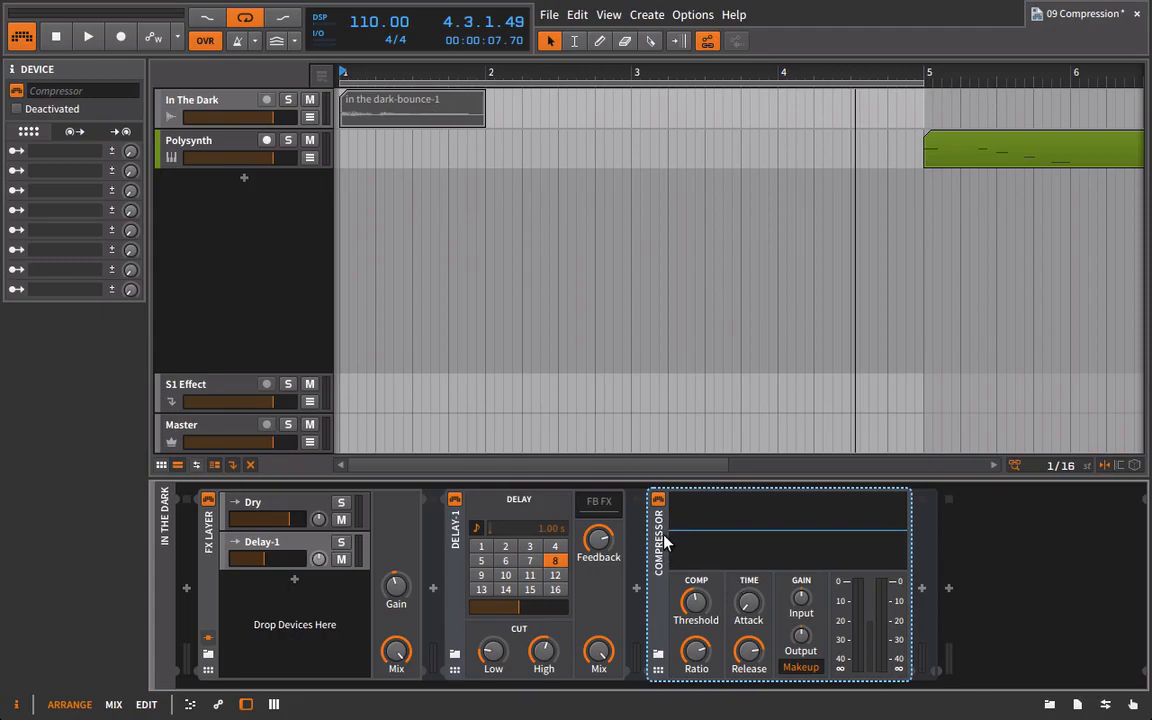
left_click_drag(664, 541, 453, 549)
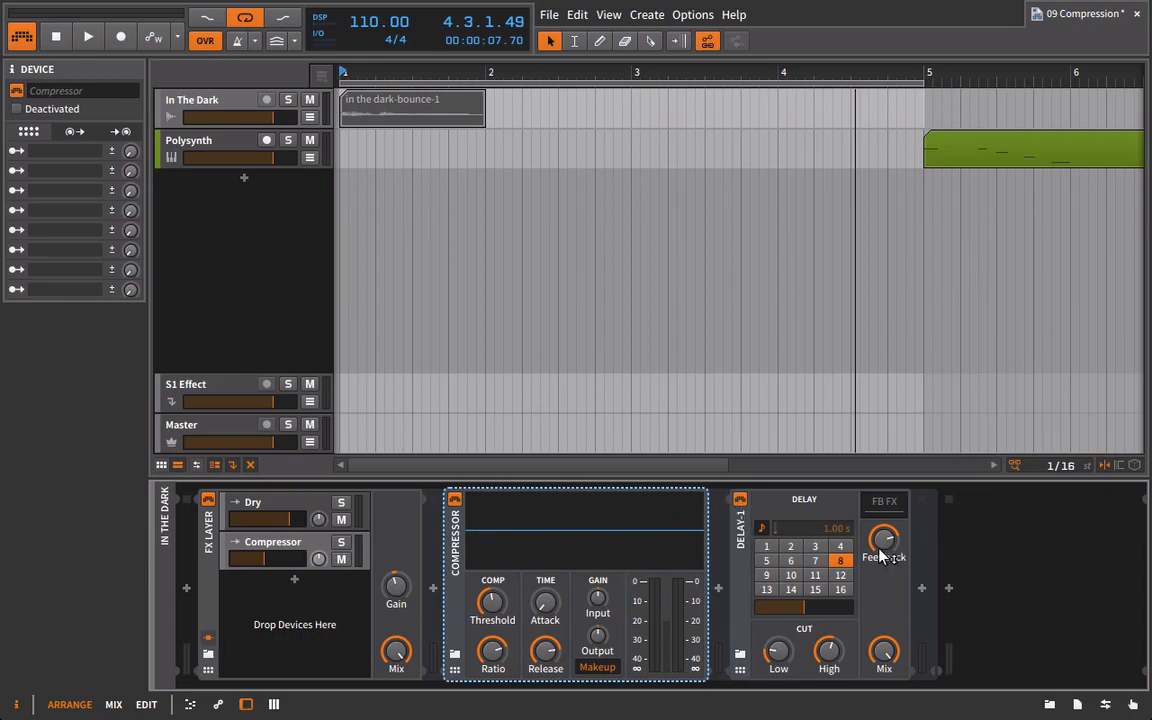
Replace the Delay-1 after the Compressor with a Delay-4 from the Bitwig devices.
mouse_move(893, 559)
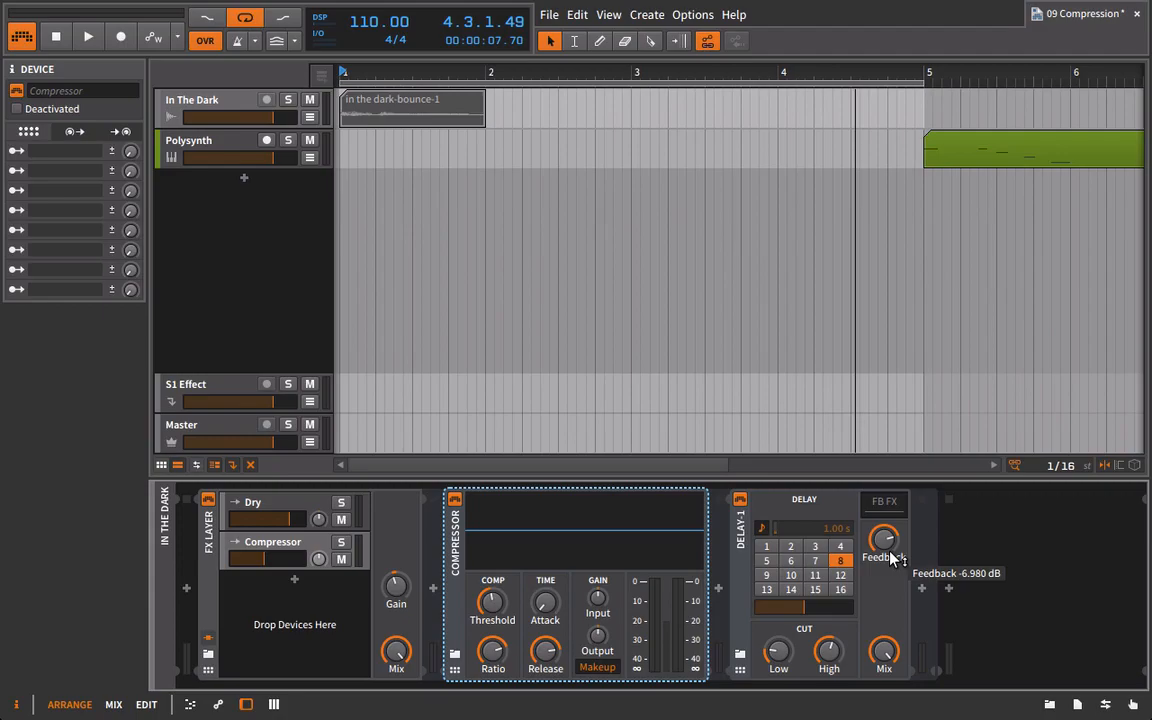
left_click(741, 548)
key("Delete")
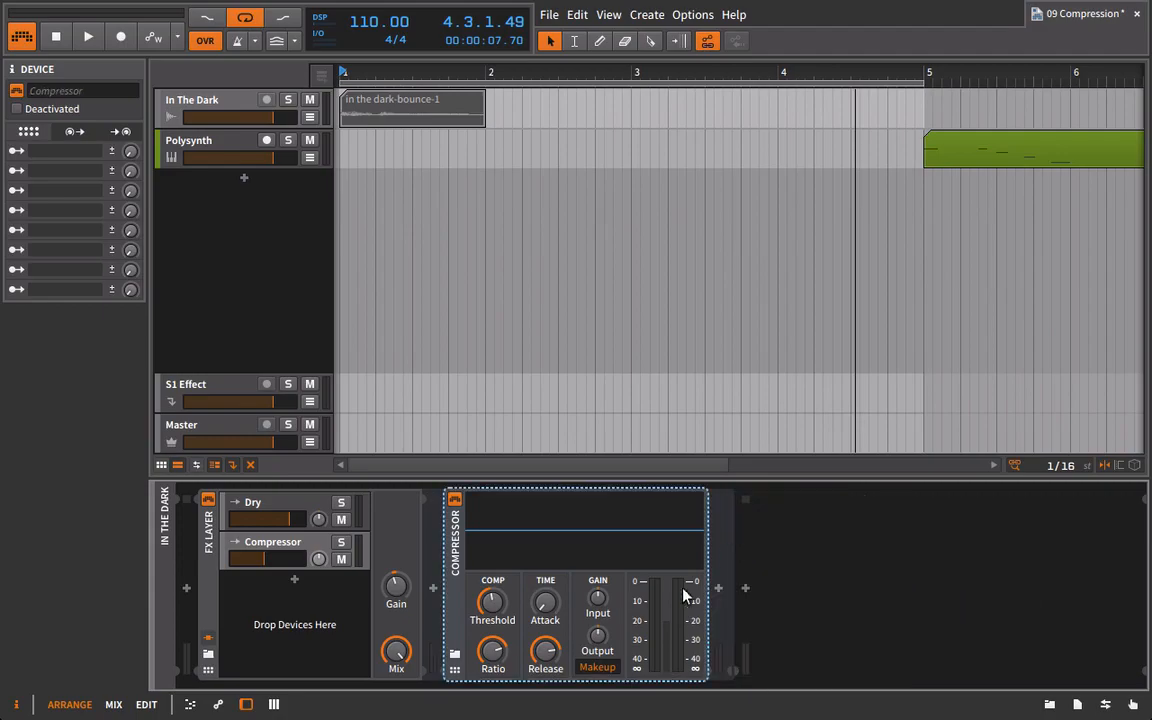
left_click(1047, 702)
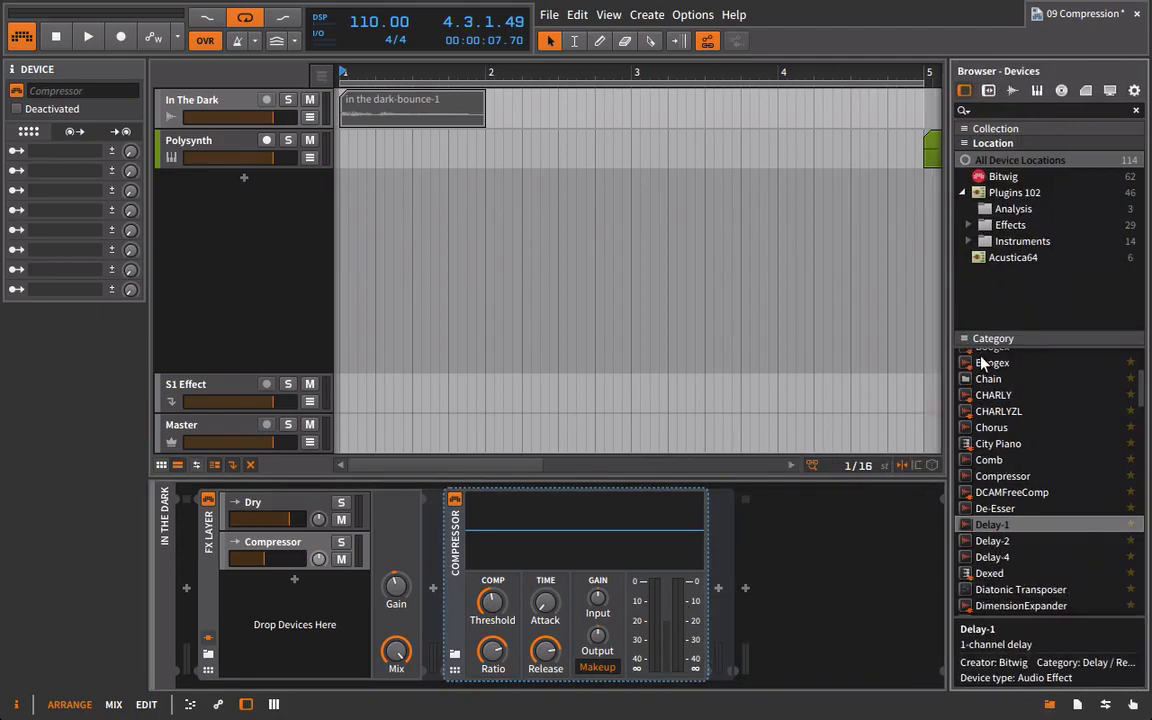
left_click(1003, 177)
scroll(1033, 446, "down", 2)
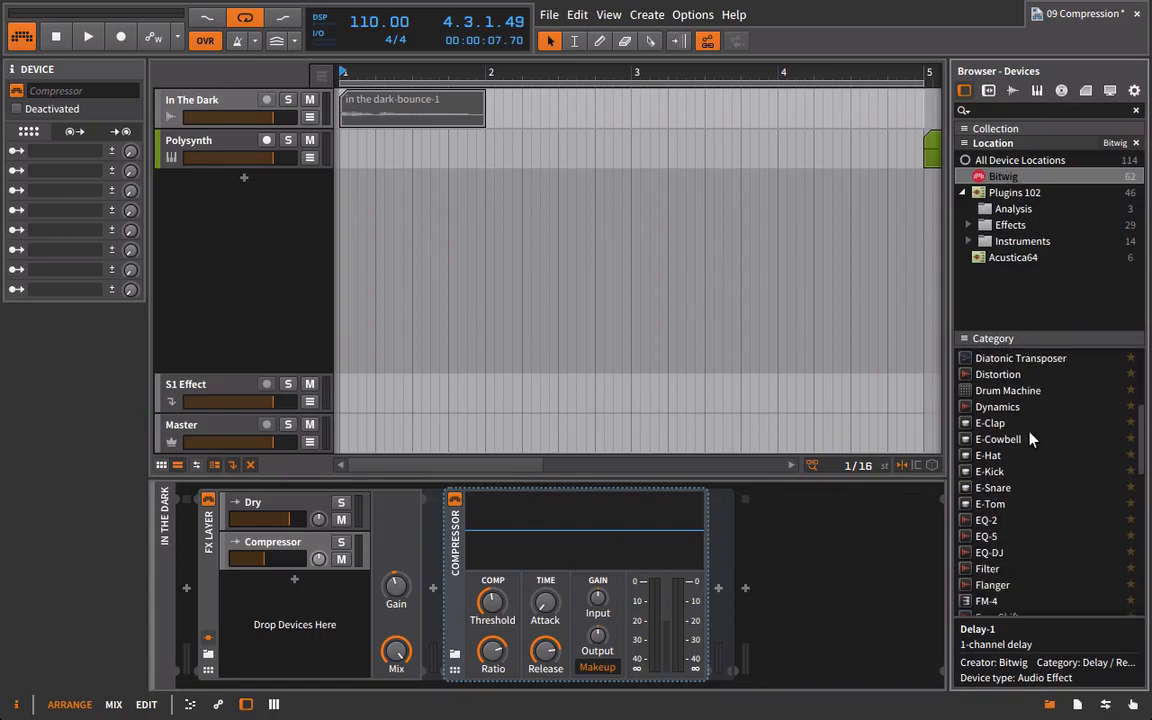
scroll(1010, 447, "up", 3)
left_click_drag(1010, 447, 718, 545)
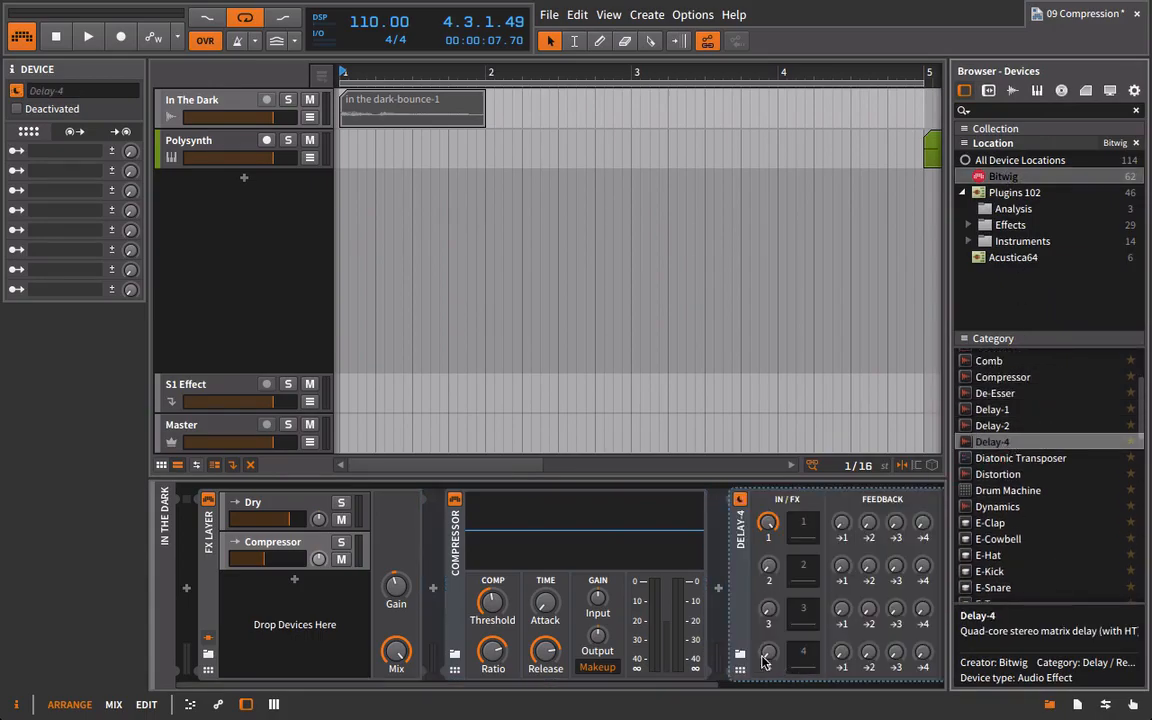
left_click(1047, 705)
Set the Delay-4's first three delay times to 4/16, 8/16 and 16/16, and turn up inputs 2 and 3.
left_click_drag(700, 688, 905, 692)
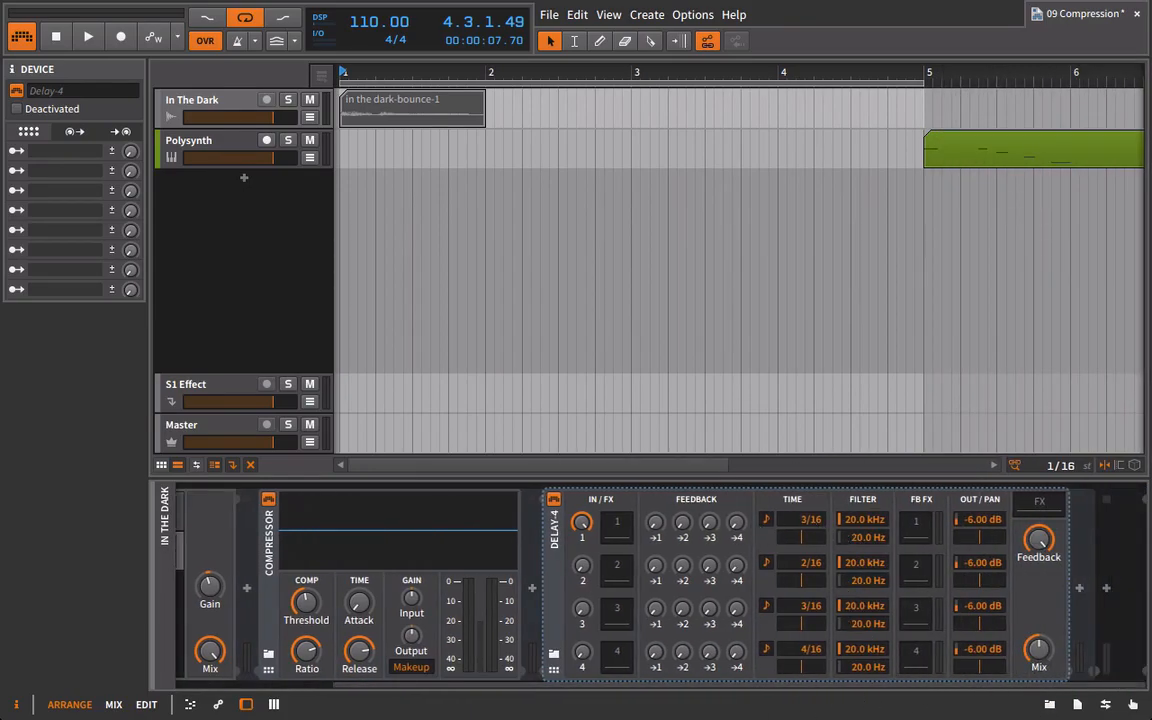
left_click_drag(802, 562, 802, 545)
left_click_drag(806, 612, 806, 595)
left_click_drag(589, 573, 589, 480)
left_click_drag(577, 614, 577, 520)
Lower the Delay-4 outputs to -18.3 dB for line 1 and -10.6 dB for line 2, and play the vocal.
left_click_drag(977, 573, 977, 590)
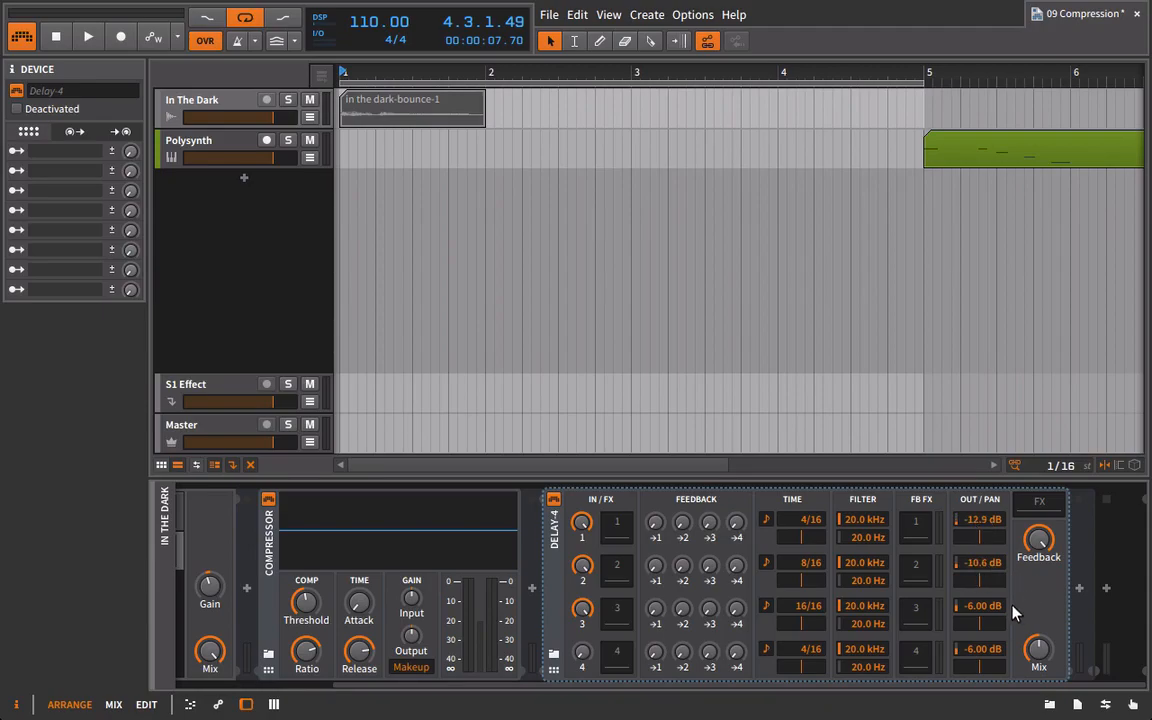
left_click_drag(977, 520, 977, 540)
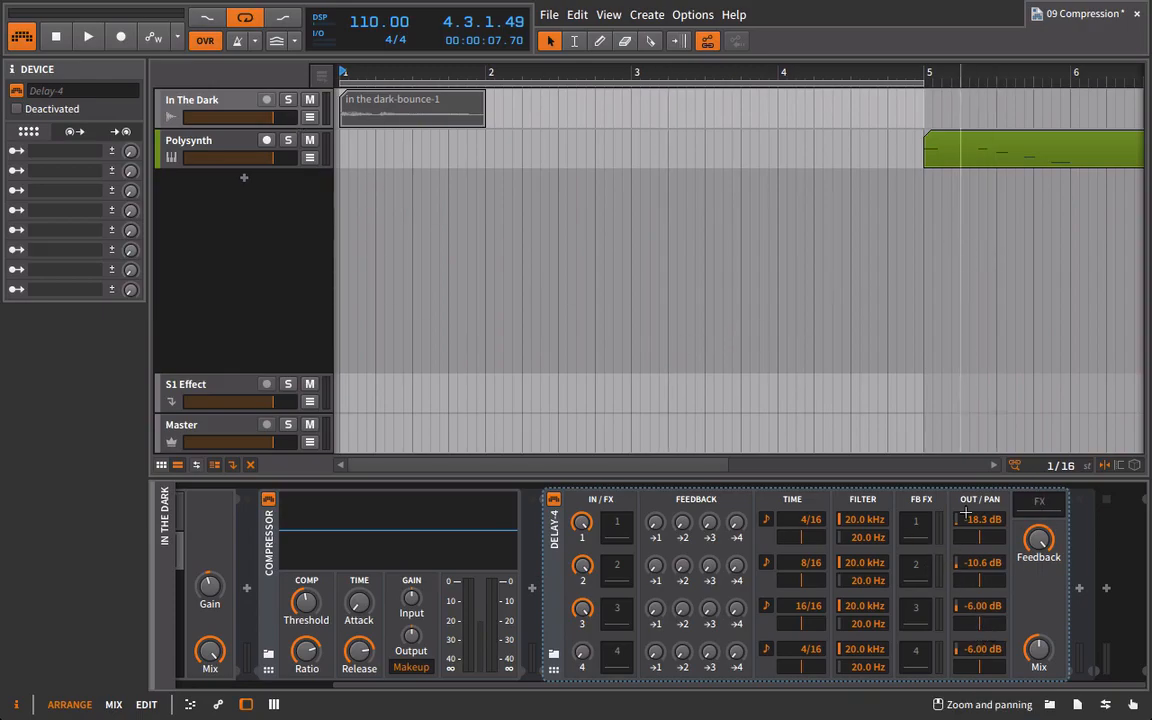
key("space")
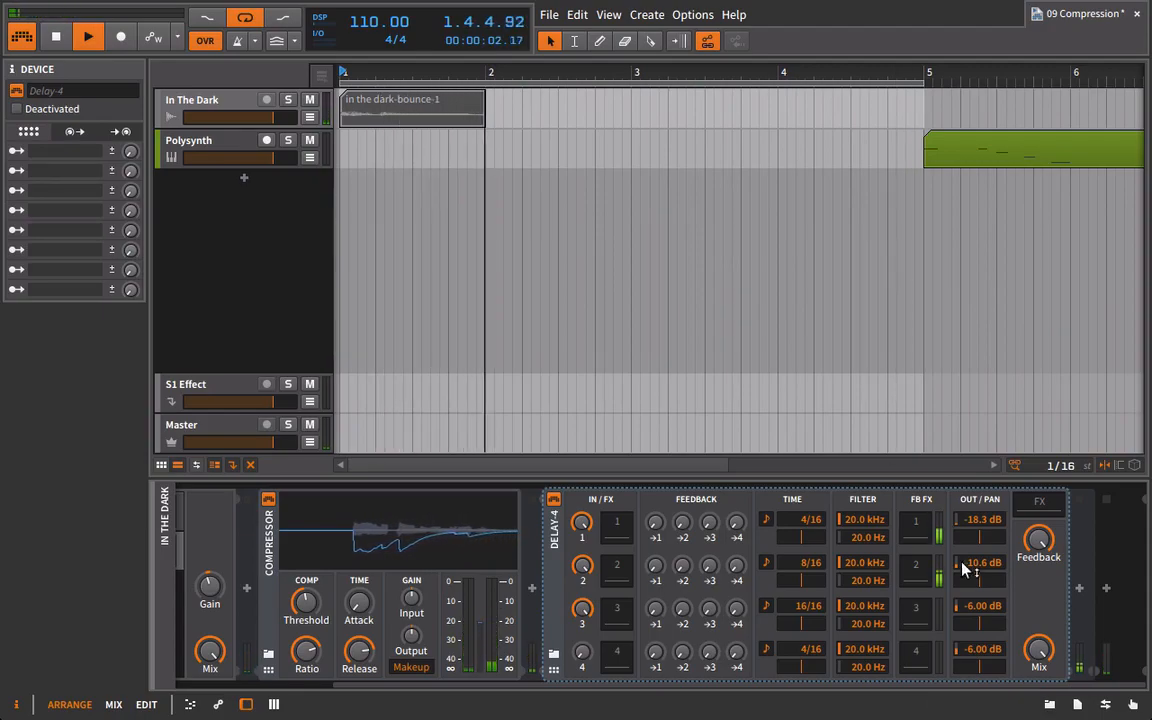
mouse_move(968, 572)
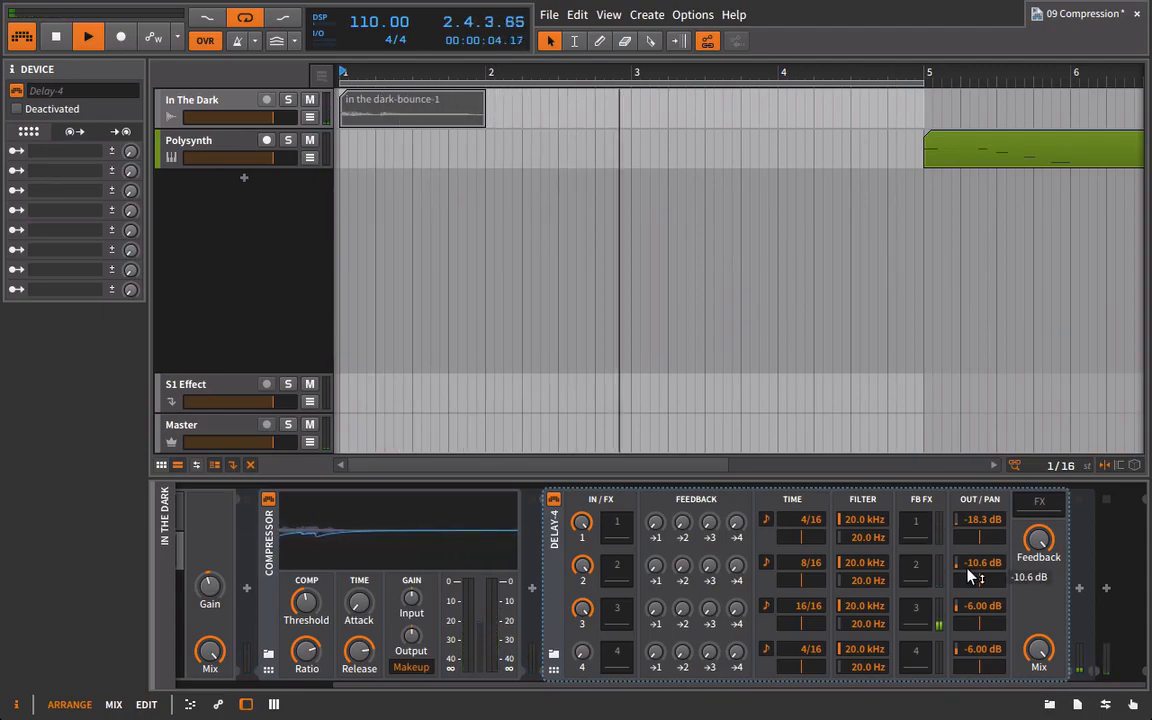
key("space")
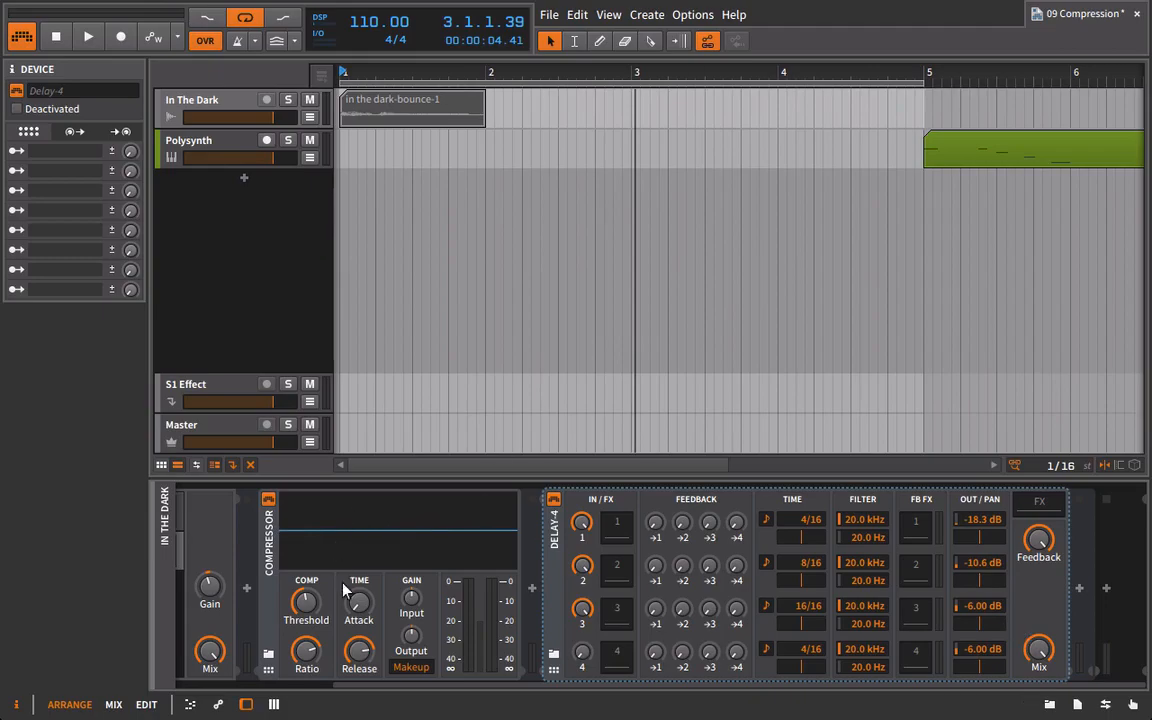
Raise the Compressor layer's volume in the FX Layer and start playing the vocal.
left_click(180, 520)
left_click(240, 548)
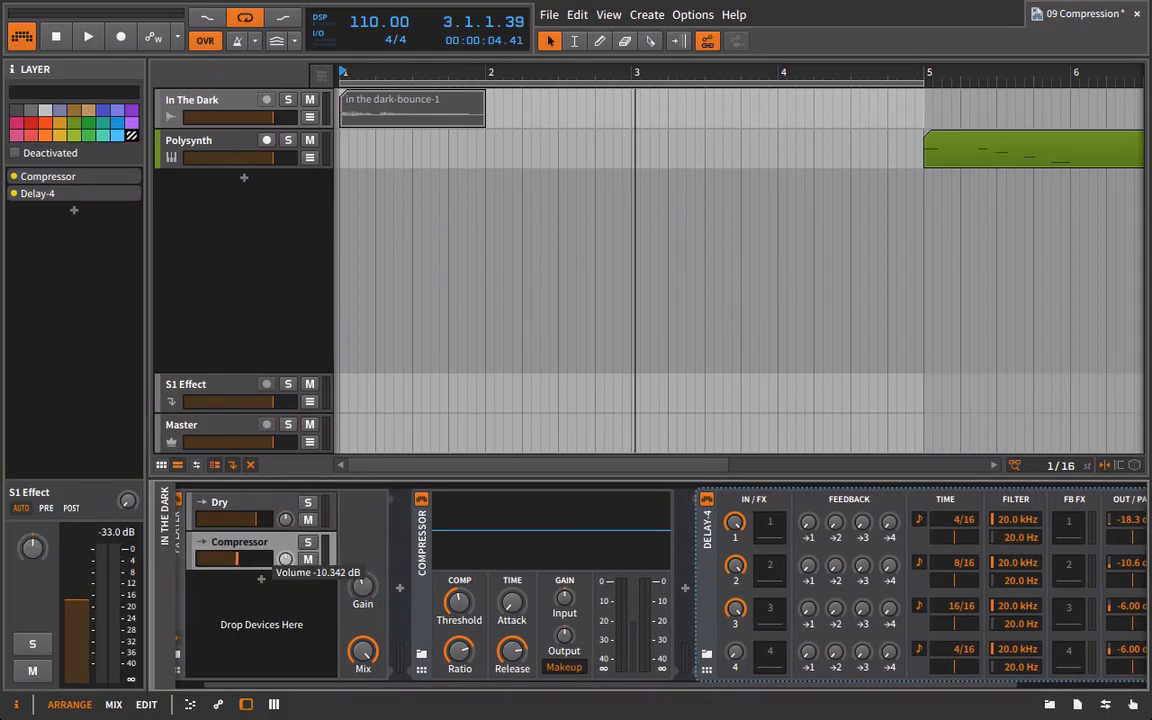
left_click_drag(286, 559, 286, 540)
key("space")
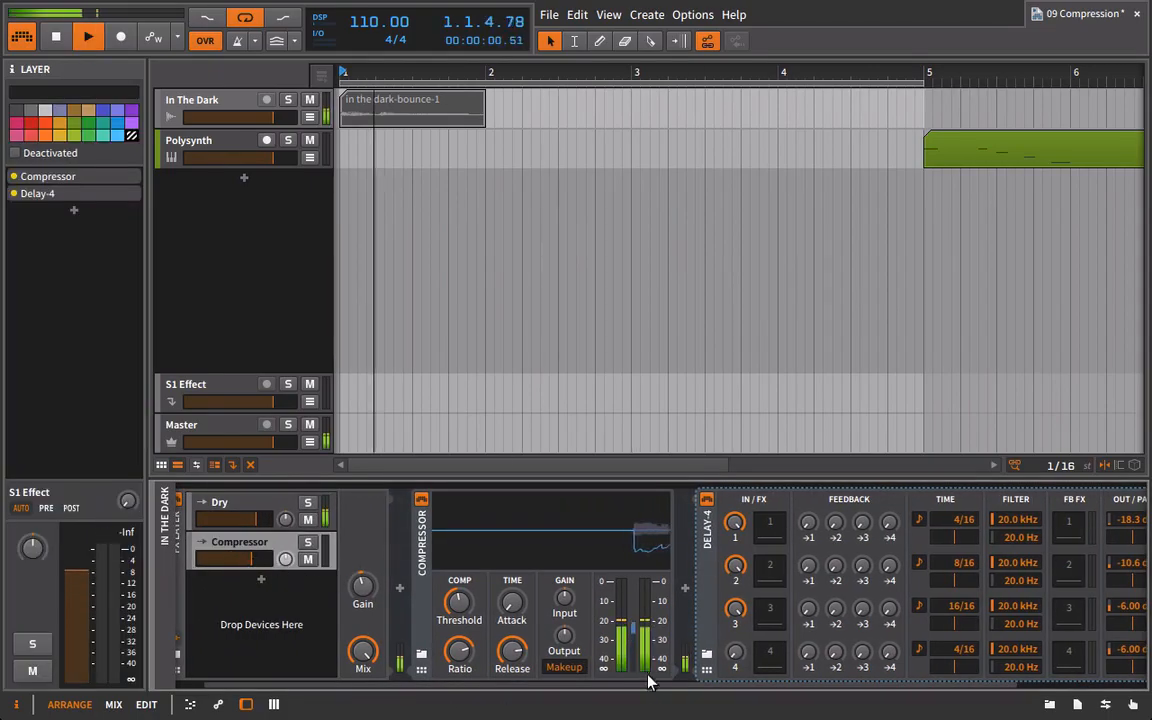
Raise Delay-4 line 3's output to -2.54 dB and pan line 1 left and line 2 right during playback.
left_click_drag(648, 684, 790, 686)
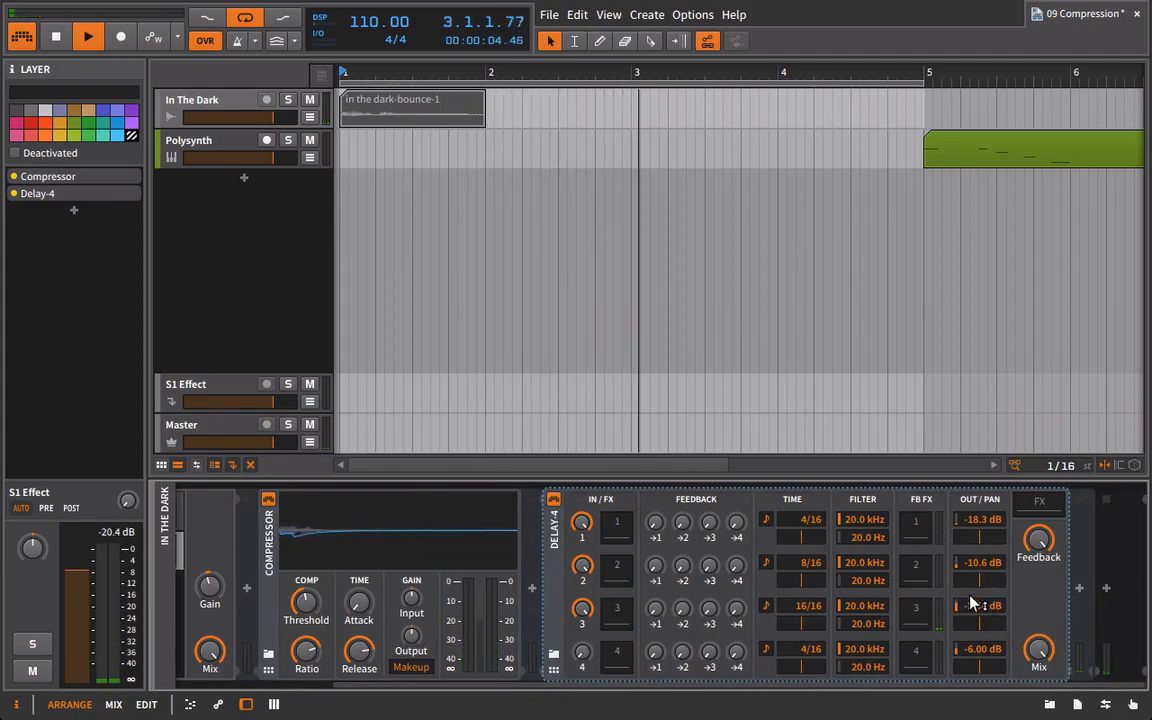
left_click_drag(980, 537, 964, 537)
left_click_drag(980, 582, 995, 582)
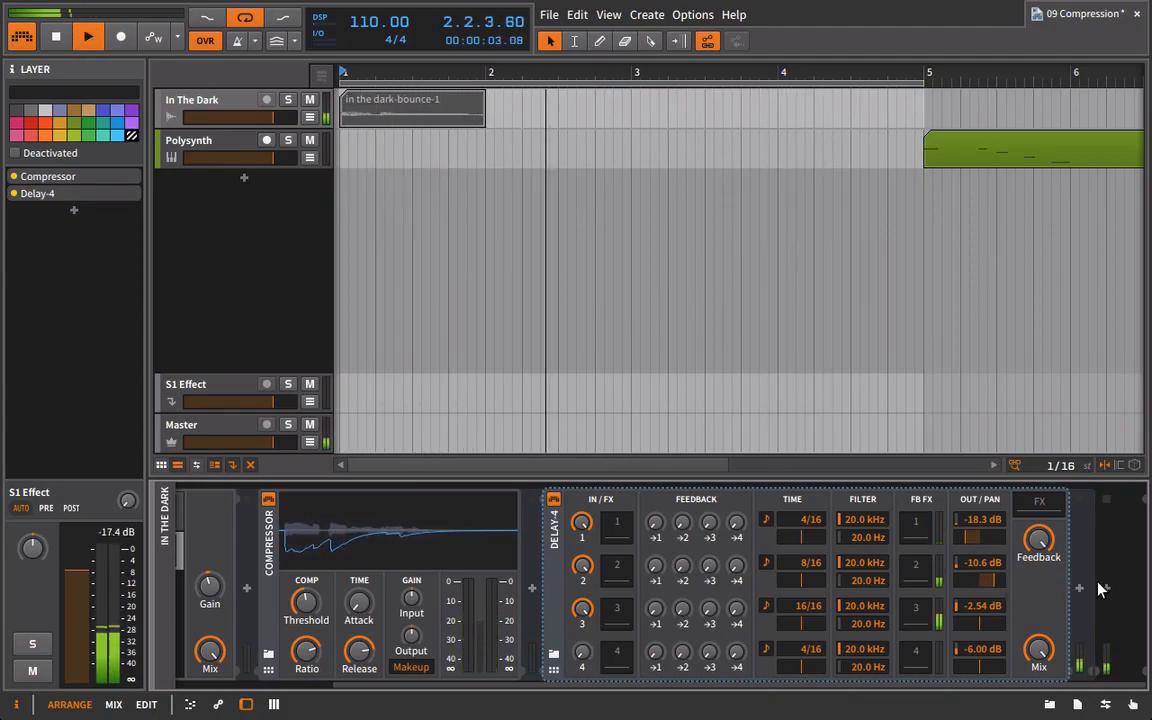
key("space")
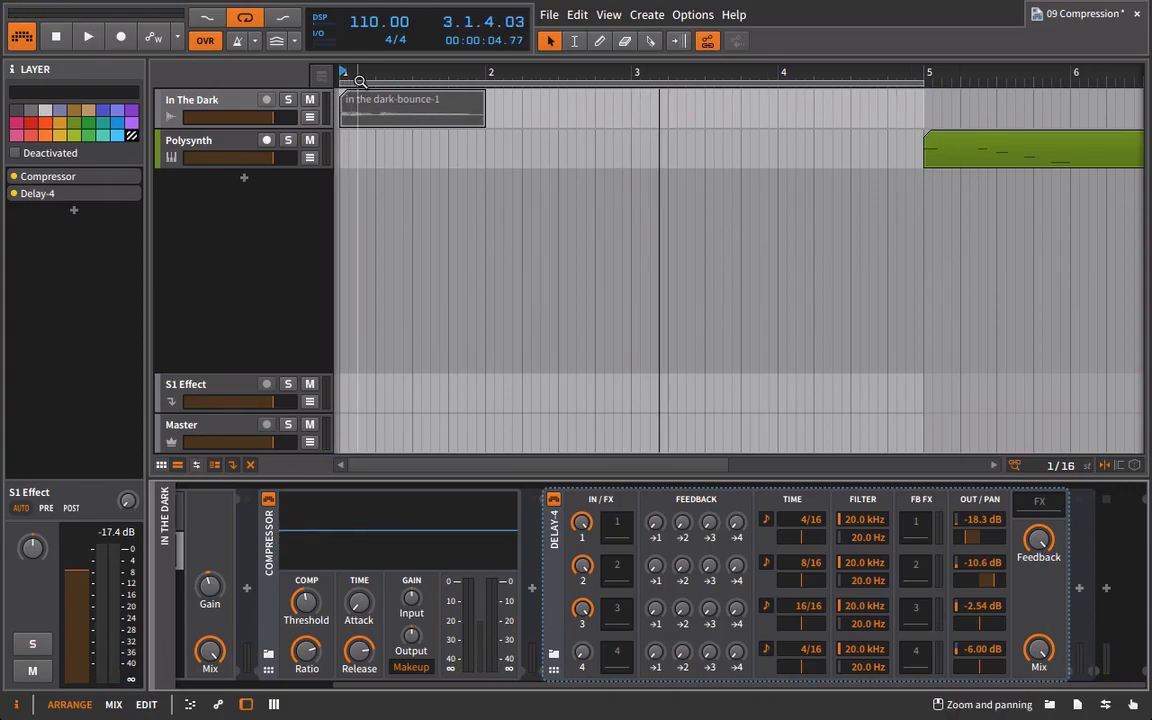
Select the first vocal clip and listen to it with the panned Delay-4 echoes.
left_click_drag(359, 75, 359, 102)
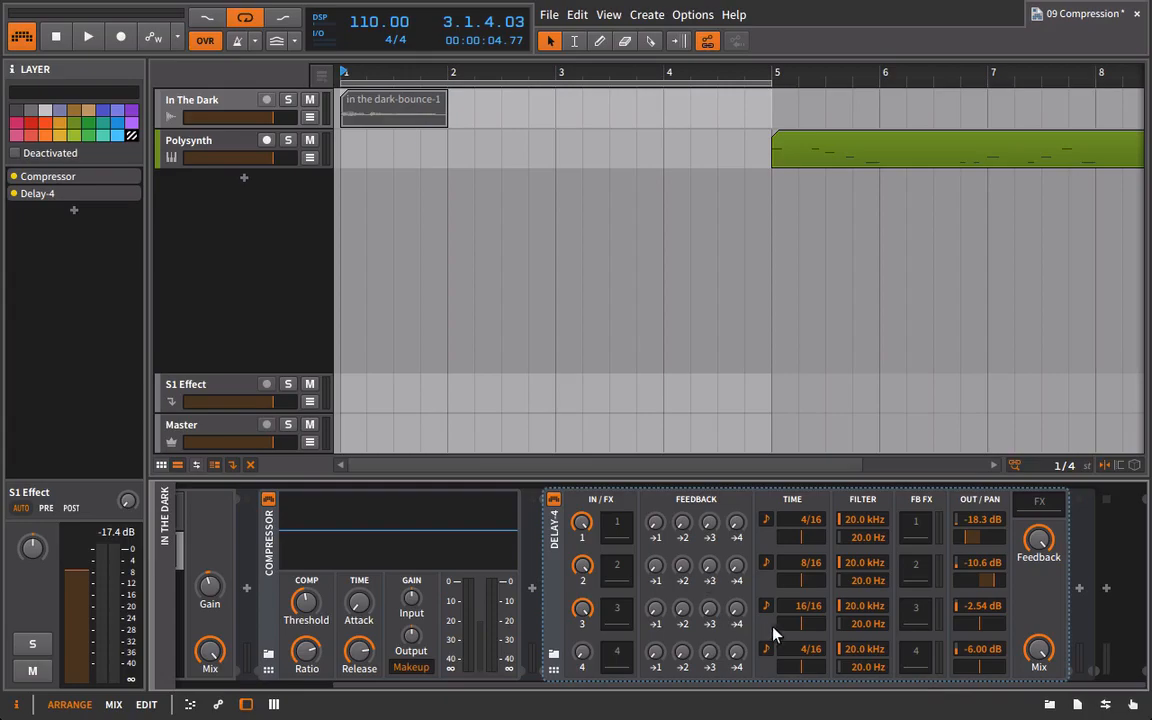
left_click(420, 100)
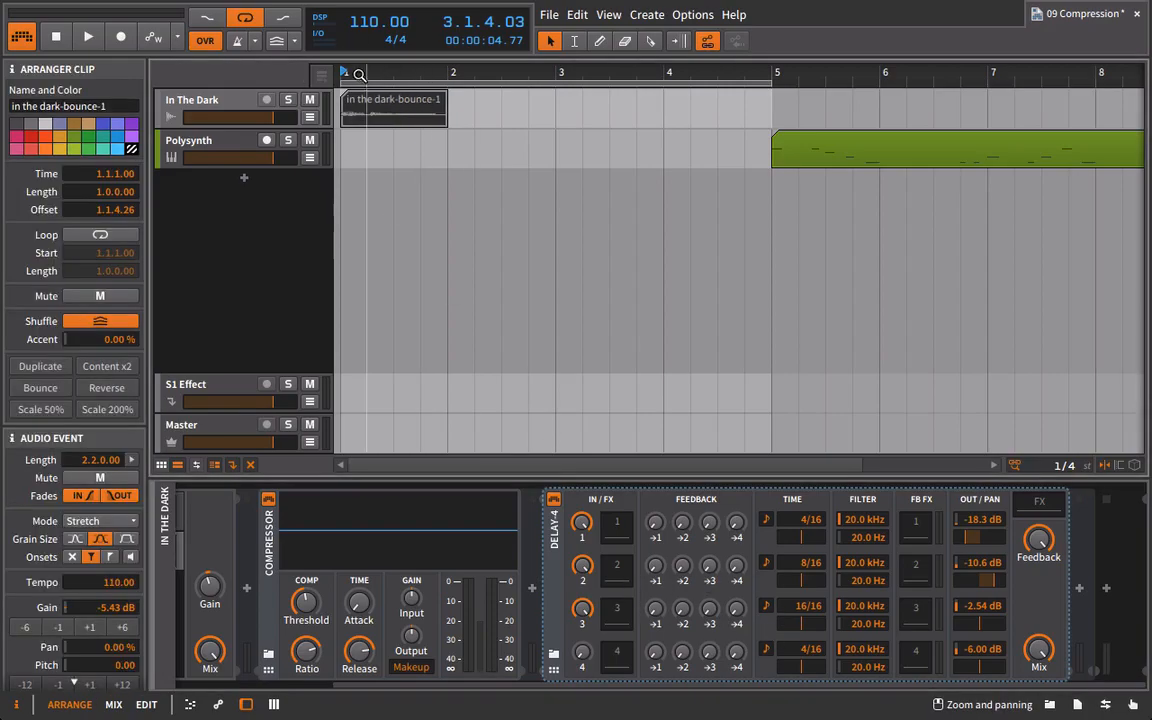
left_click_drag(358, 75, 465, 85)
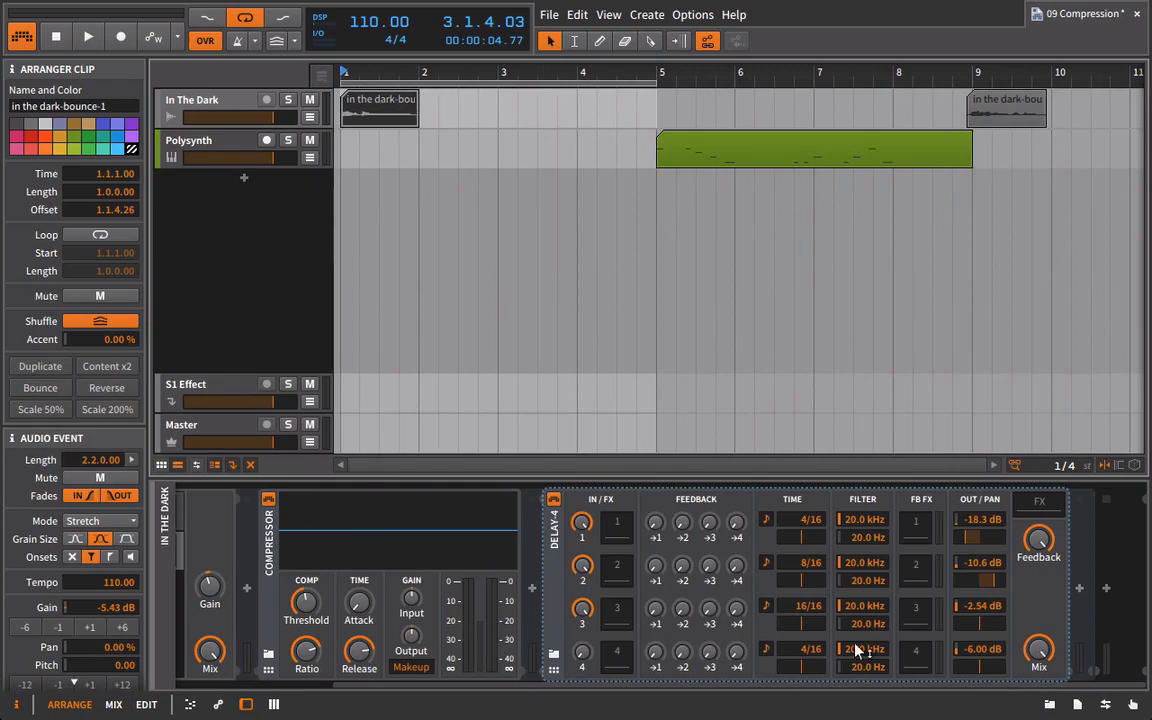
key("space")
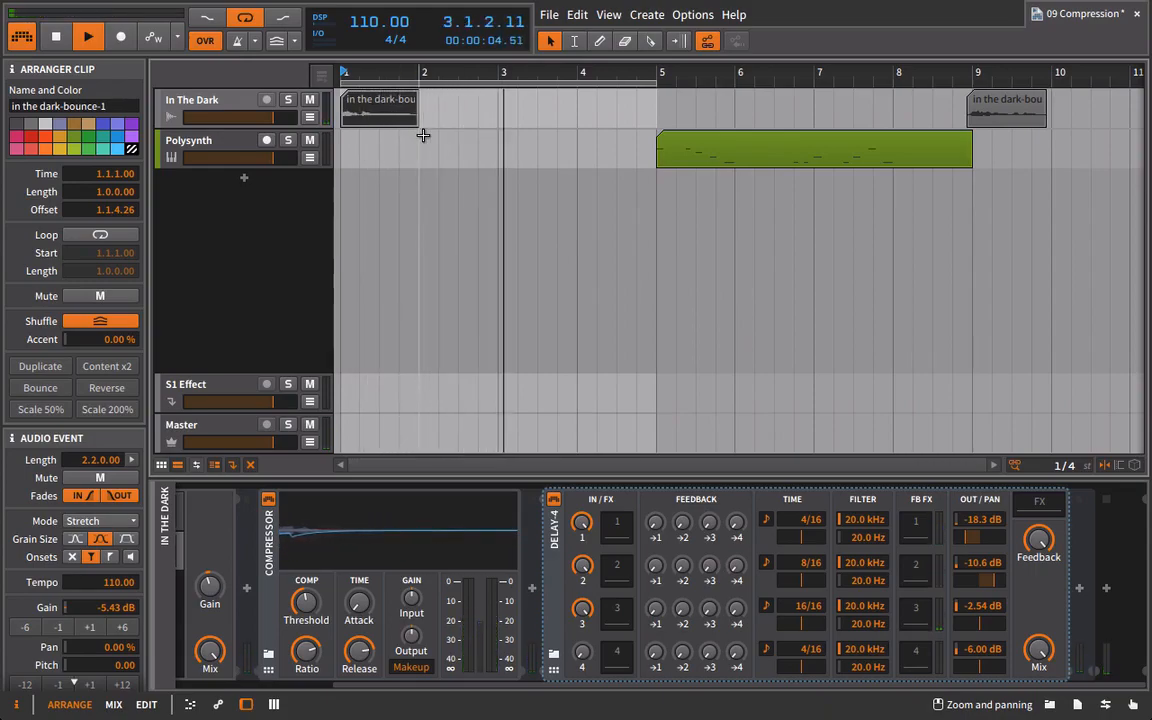
key("space")
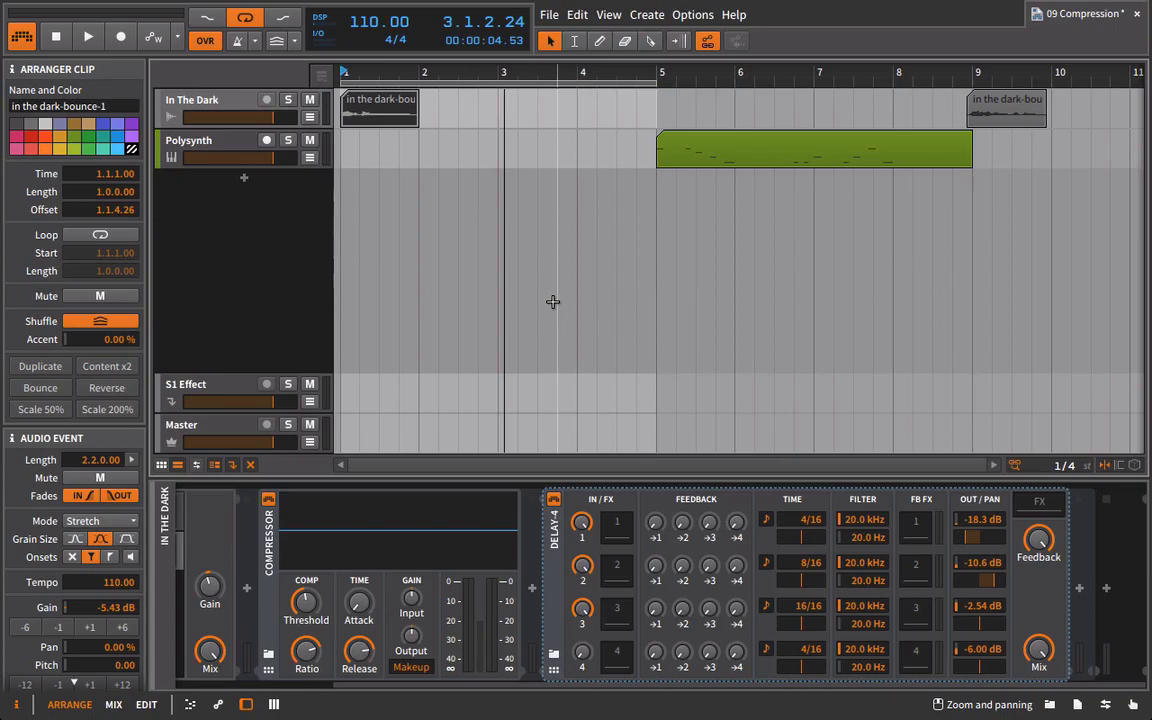
left_click(324, 540)
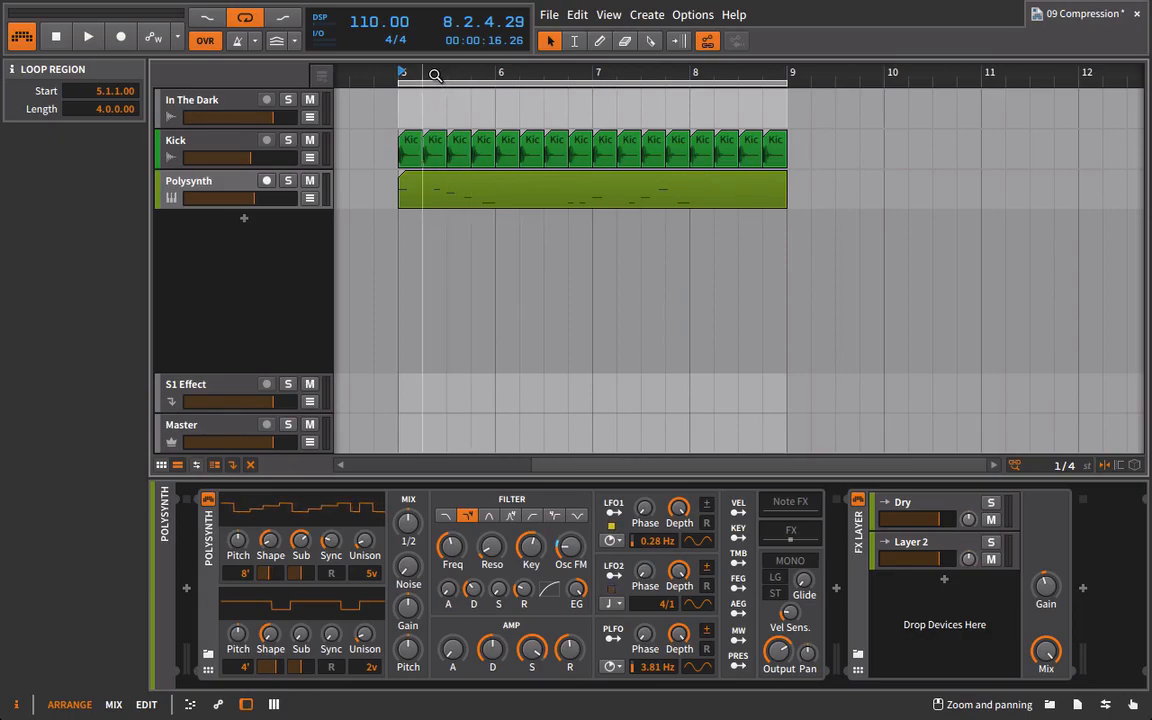
Solo the Polysynth track and listen to its loop from bar 5.
mouse_move(435, 75)
left_mouse_down()
mouse_move(446, 74)
mouse_move(415, 71)
left_mouse_up()
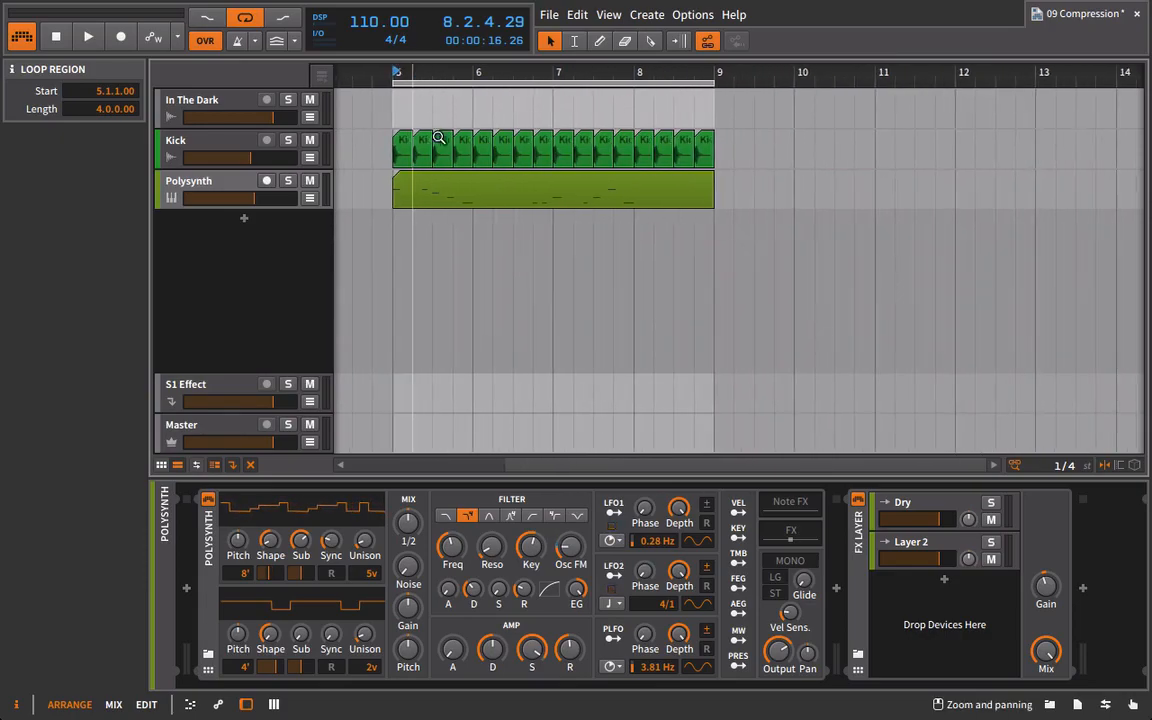
left_click(288, 181)
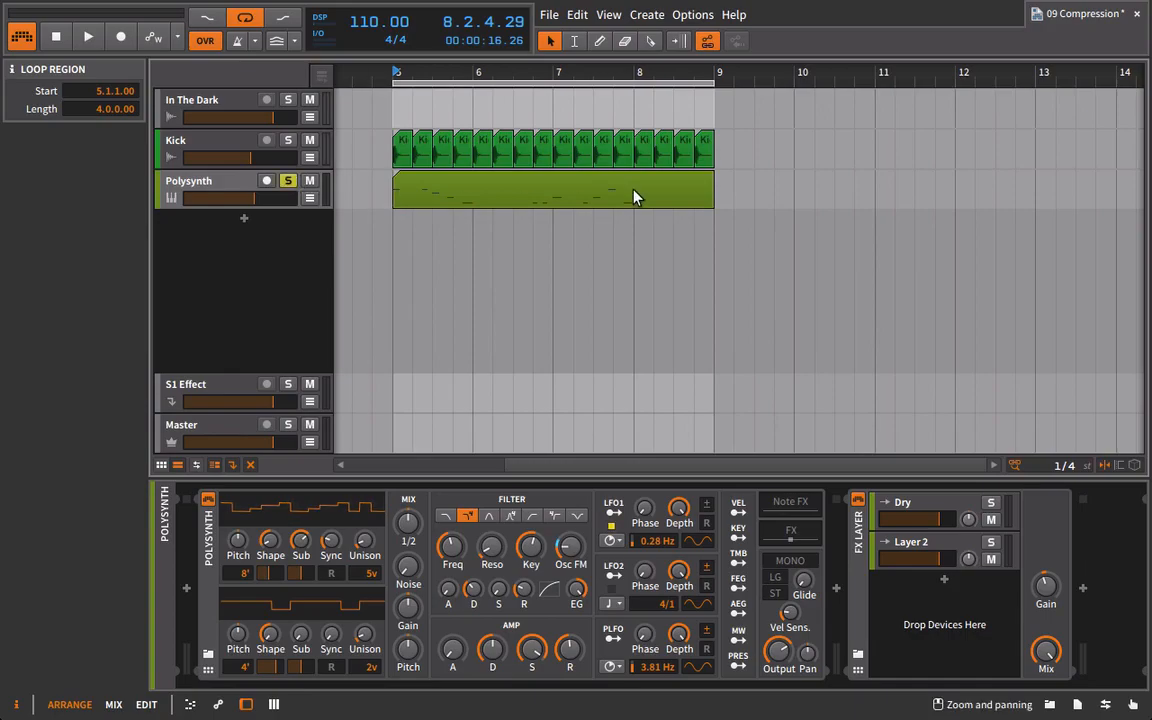
key("space")
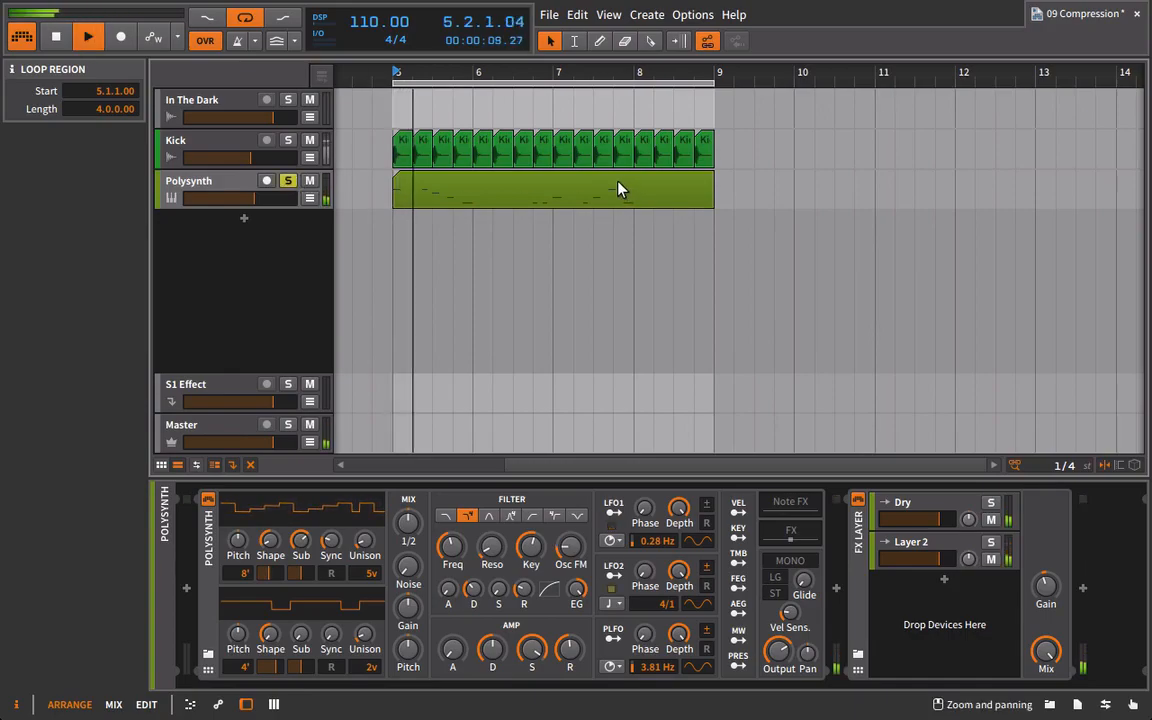
key("space")
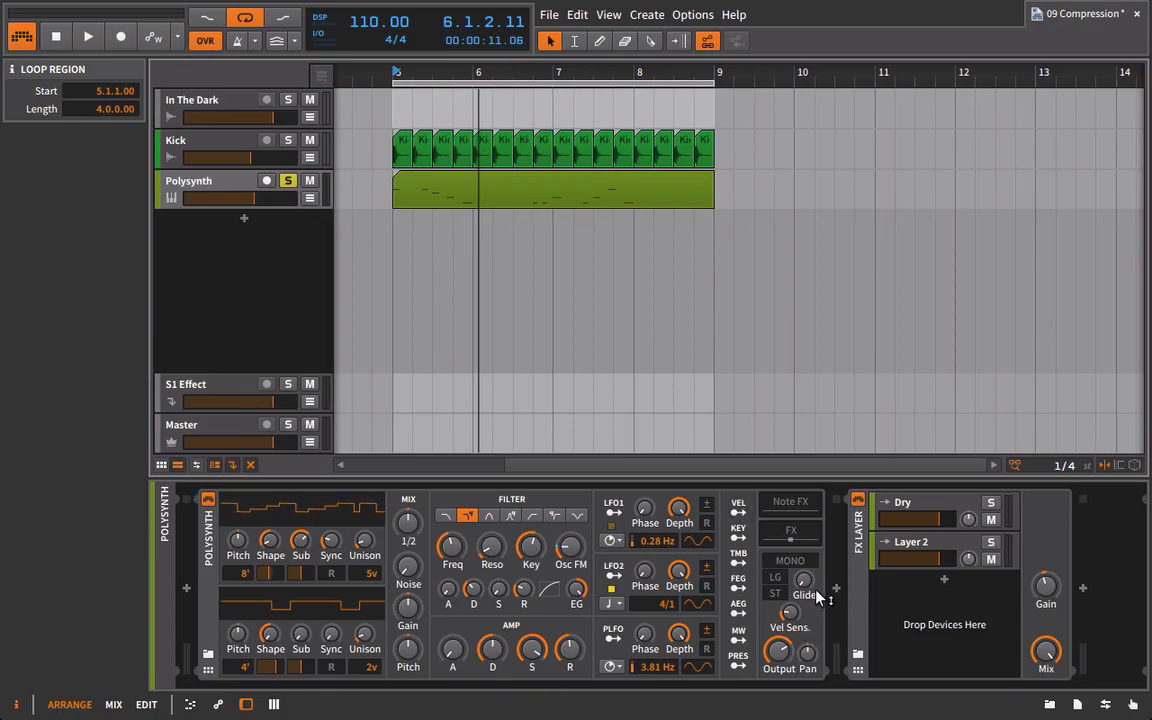
mouse_move(818, 597)
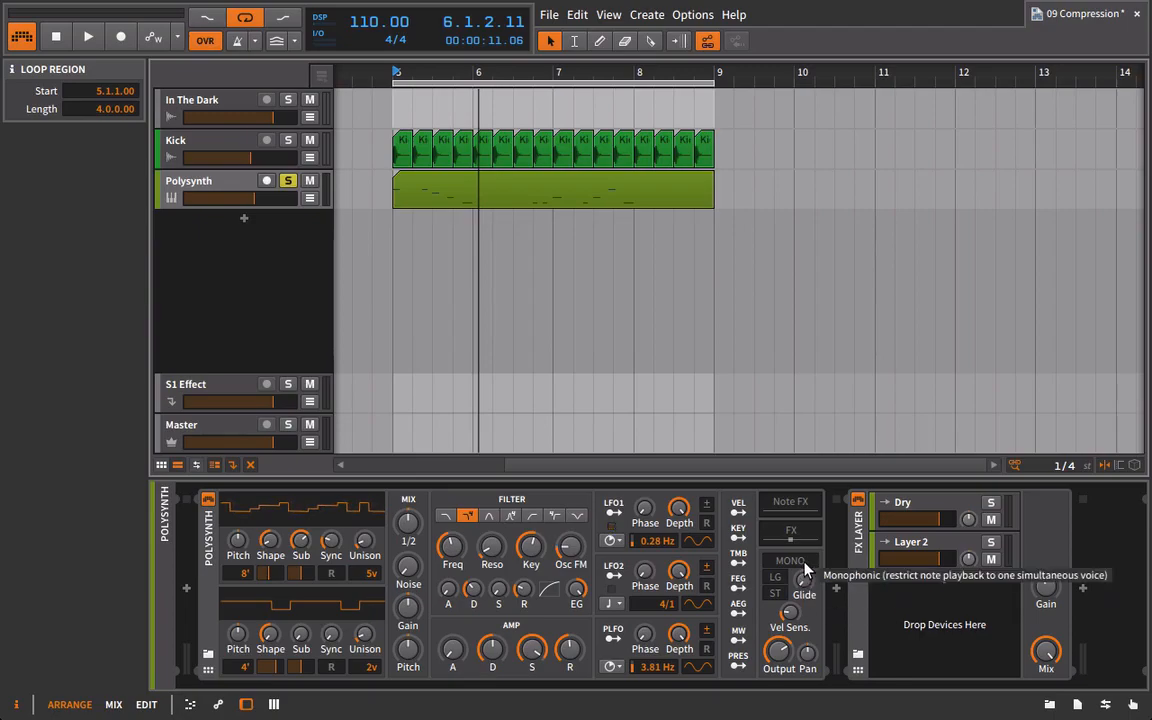
mouse_move(646, 591)
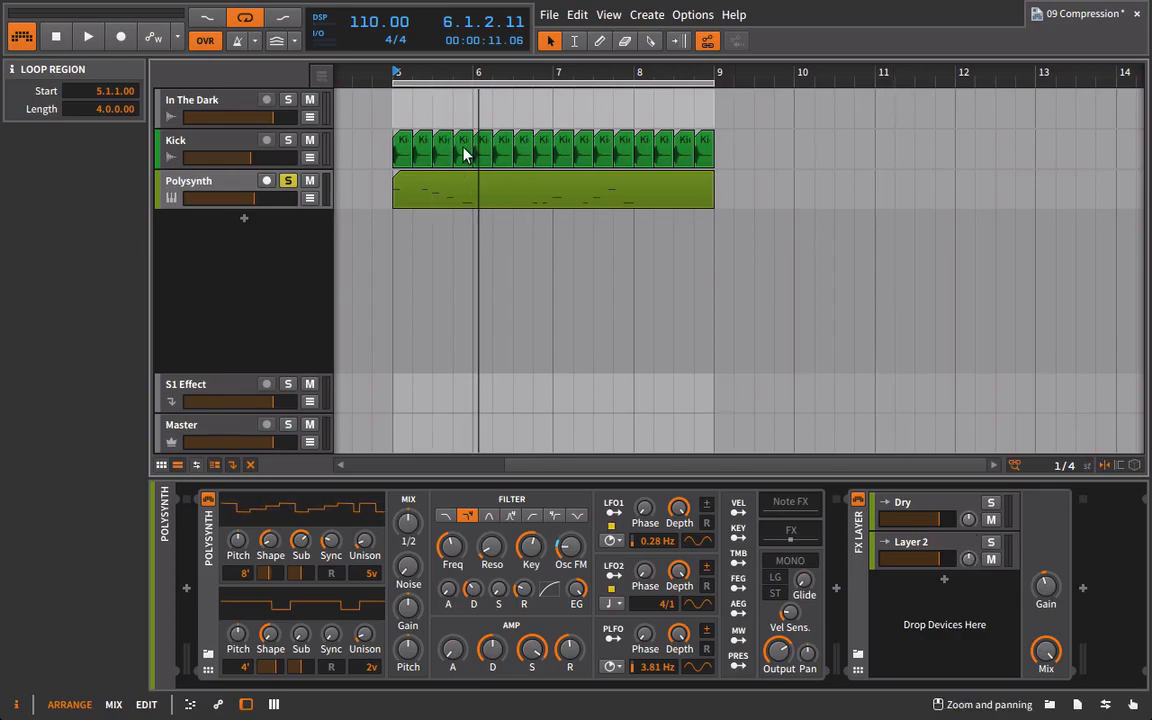
scroll(411, 181, "right", 2)
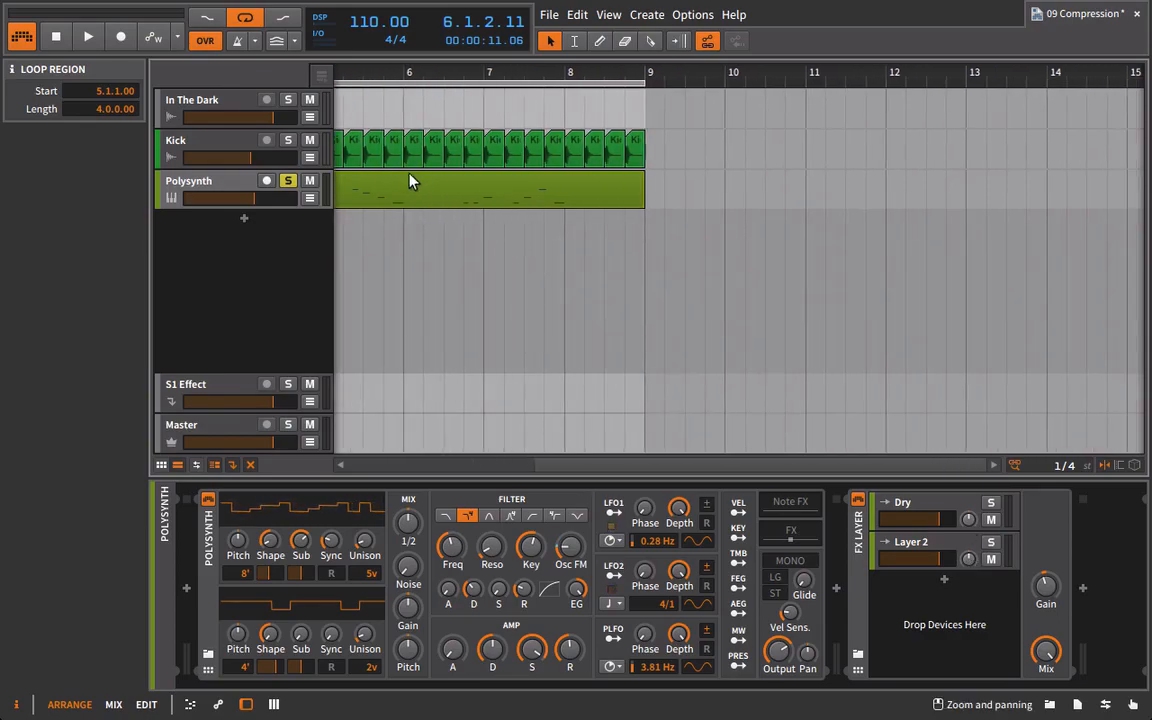
scroll(420, 207, "left", 2)
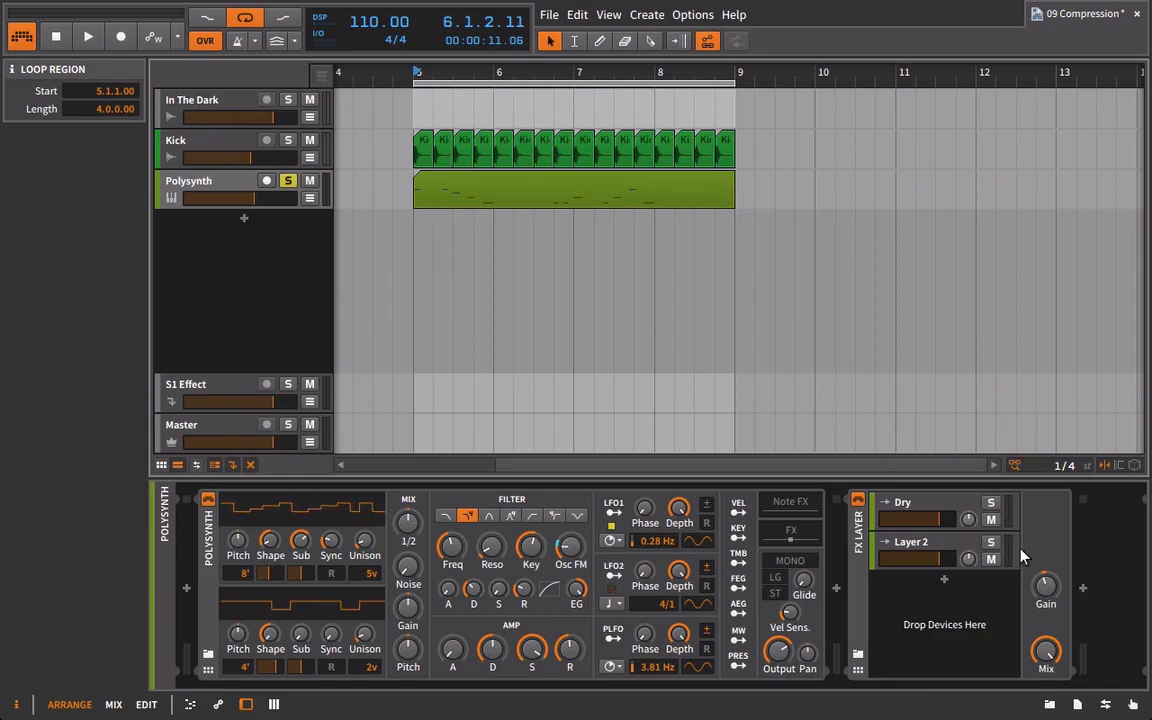
Select the empty Layer 2 of the Polysynth's FX Layer and show the device browser.
left_click(934, 572)
left_click(1049, 704)
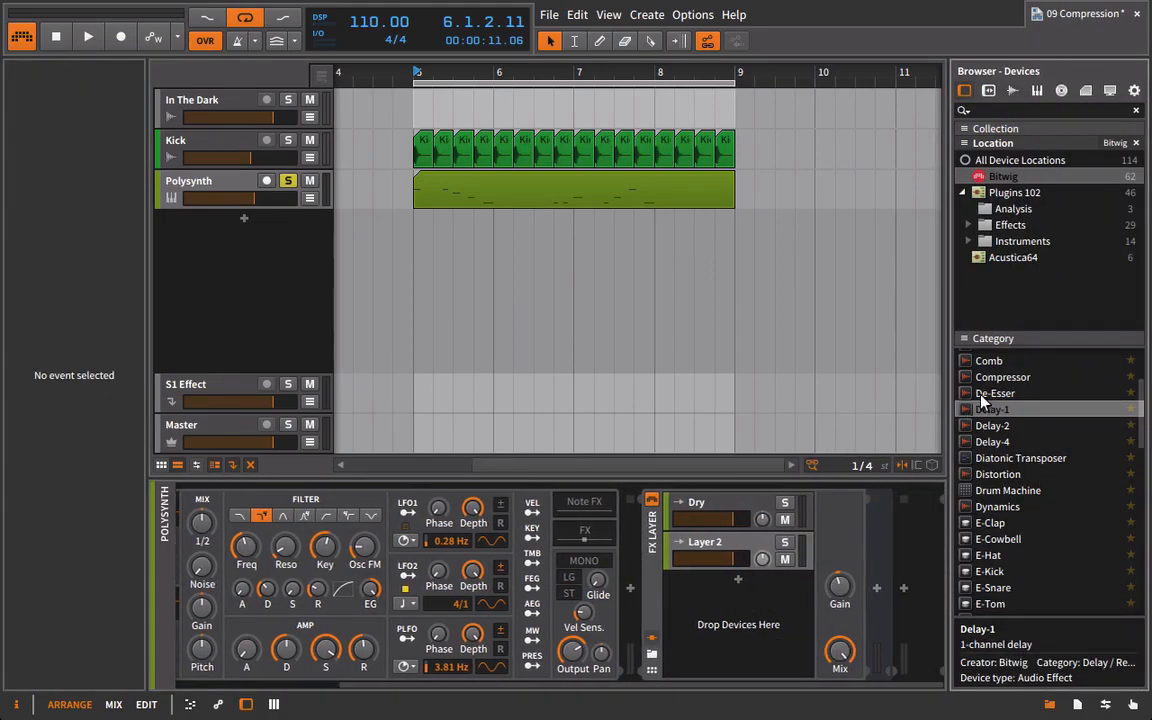
left_click_drag(988, 412, 746, 555)
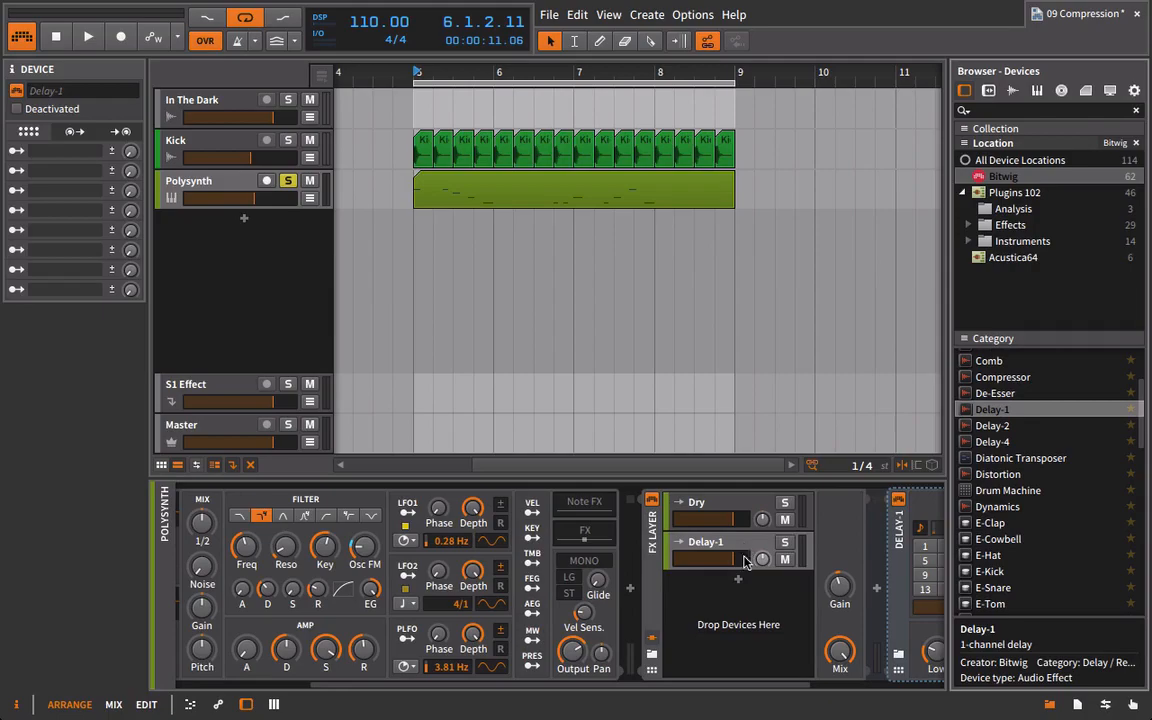
scroll(668, 686, "right", 5)
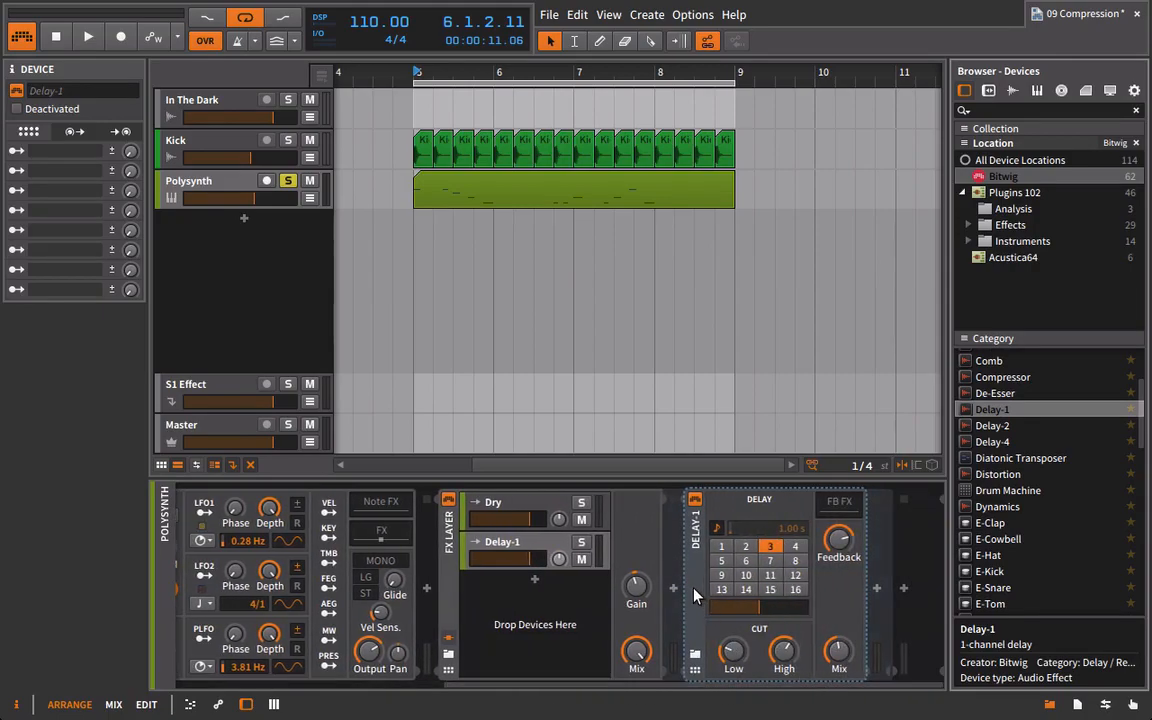
right_click(693, 593)
left_click(688, 506)
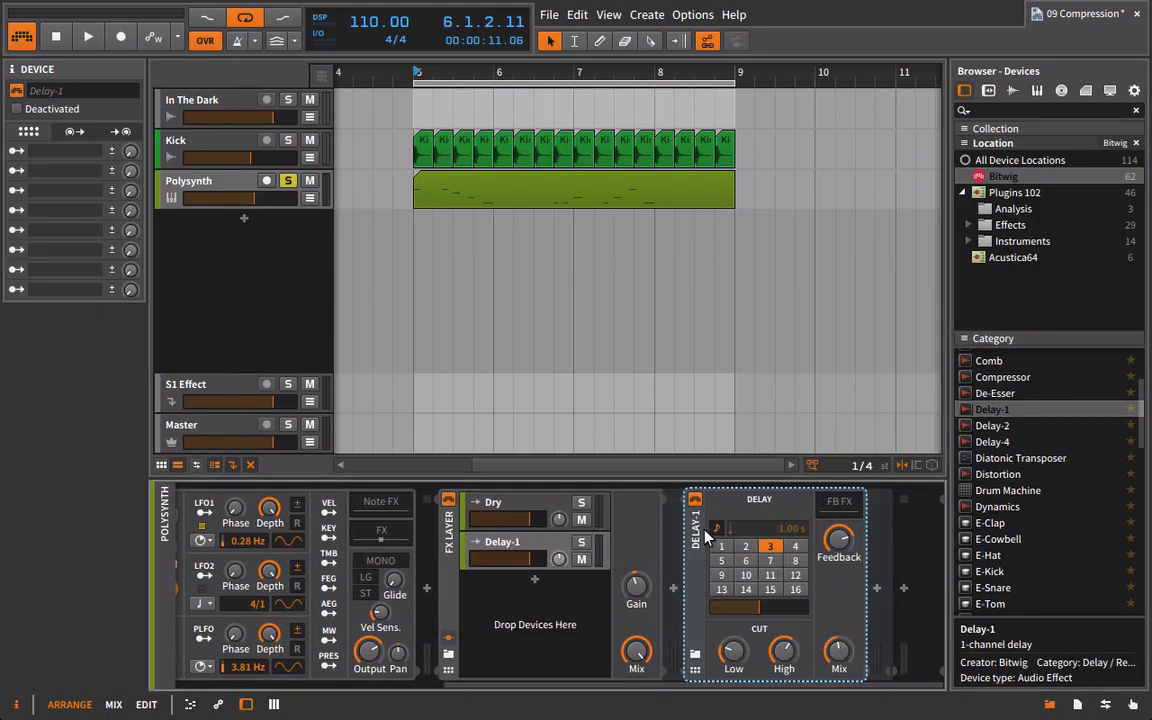
key("Delete")
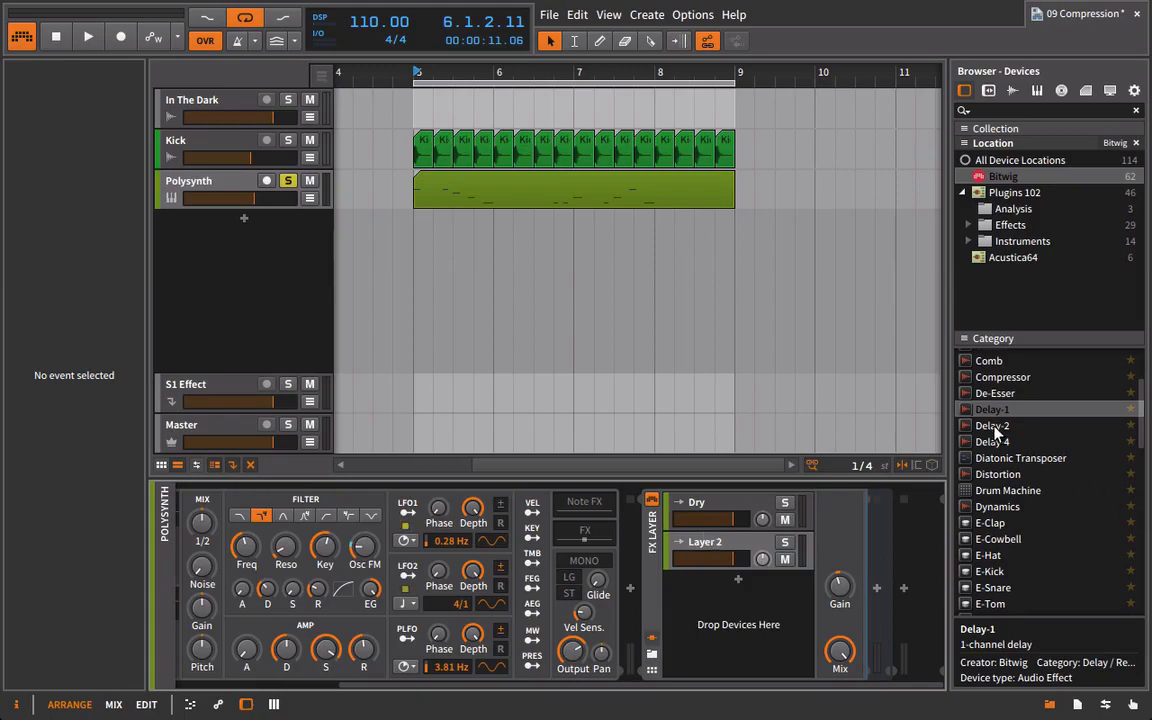
Add Delay-2 to Layer 2 of the FX Layer and set its right delay time to 6 sixteenths during playback.
left_click_drag(994, 428, 745, 548)
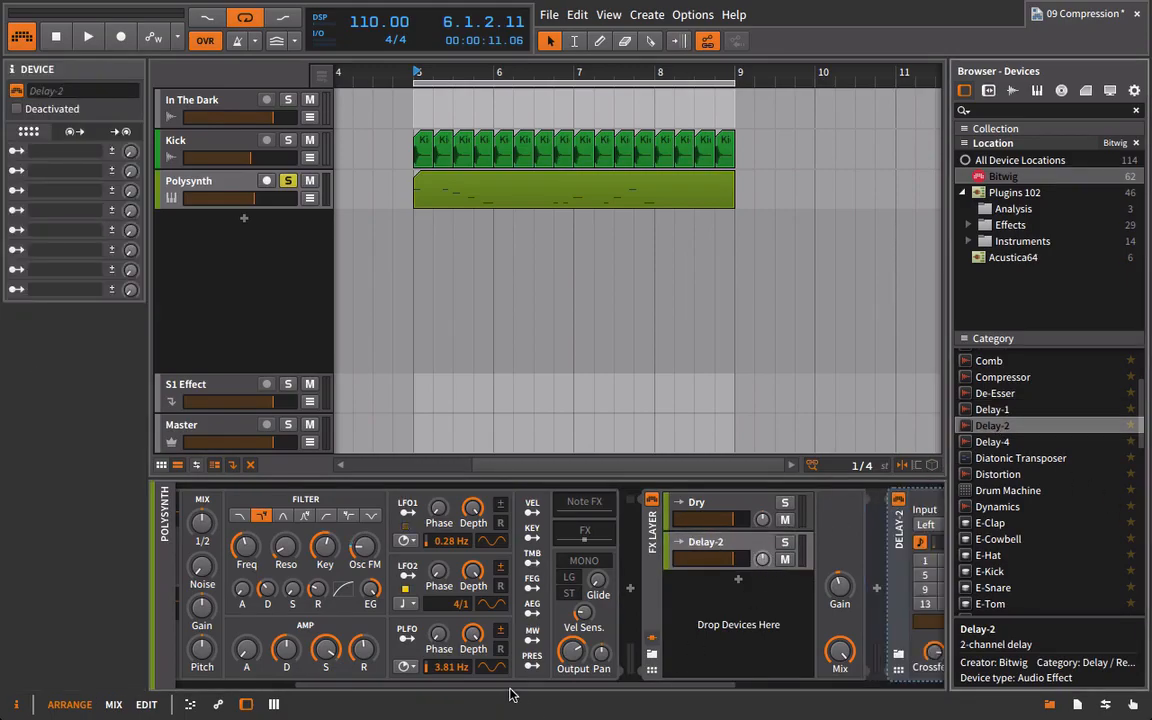
left_click_drag(510, 690, 715, 689)
key("space")
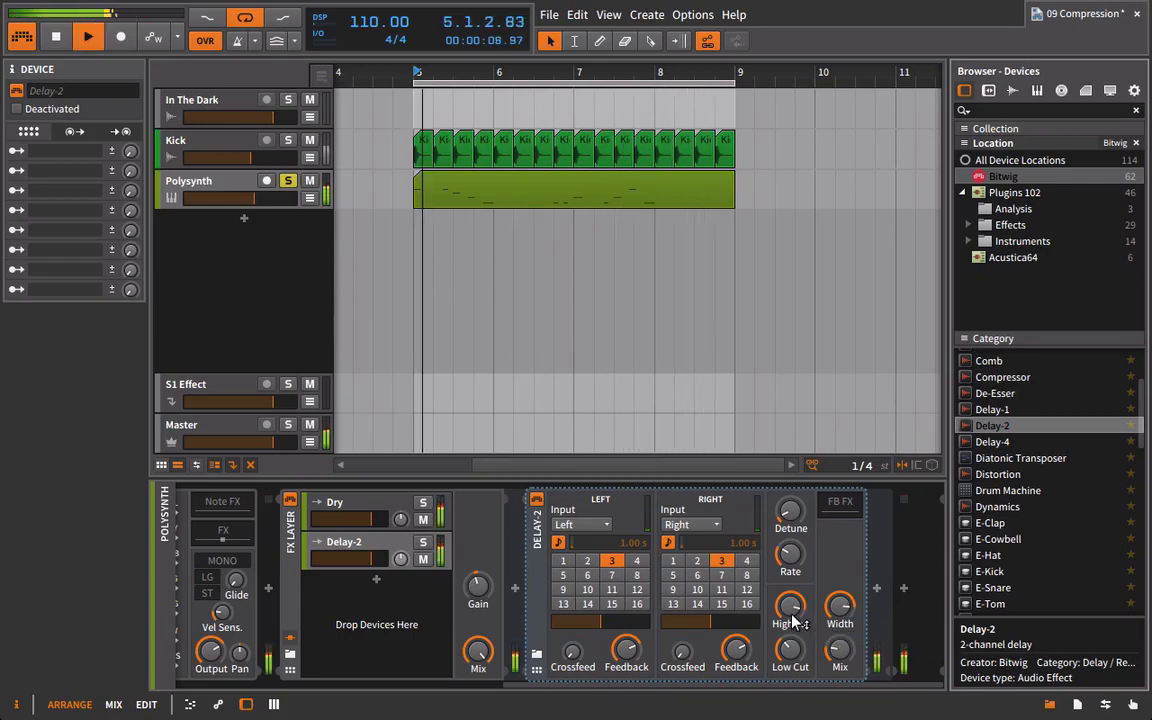
left_click(697, 576)
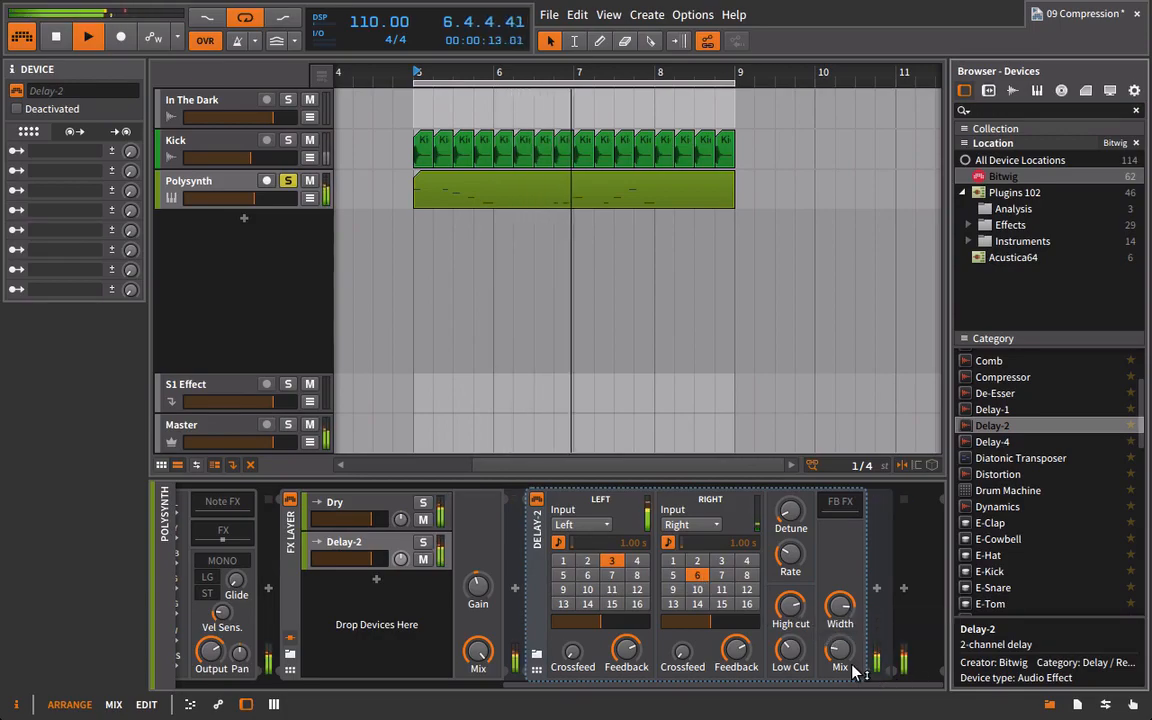
Turn Delay-2's Mix fully up, lower the Delay-2 layer's volume and listen to the soloed Polysynth.
left_click_drag(365, 559, 348, 558)
key("space")
key("space")
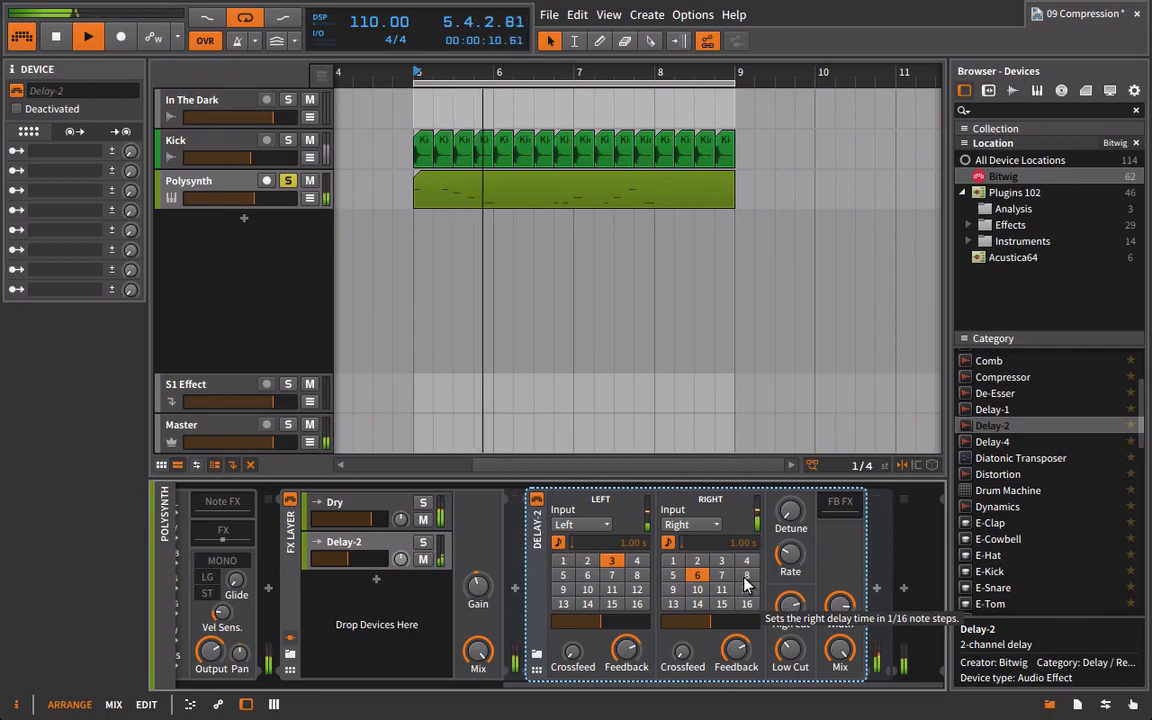
key("space")
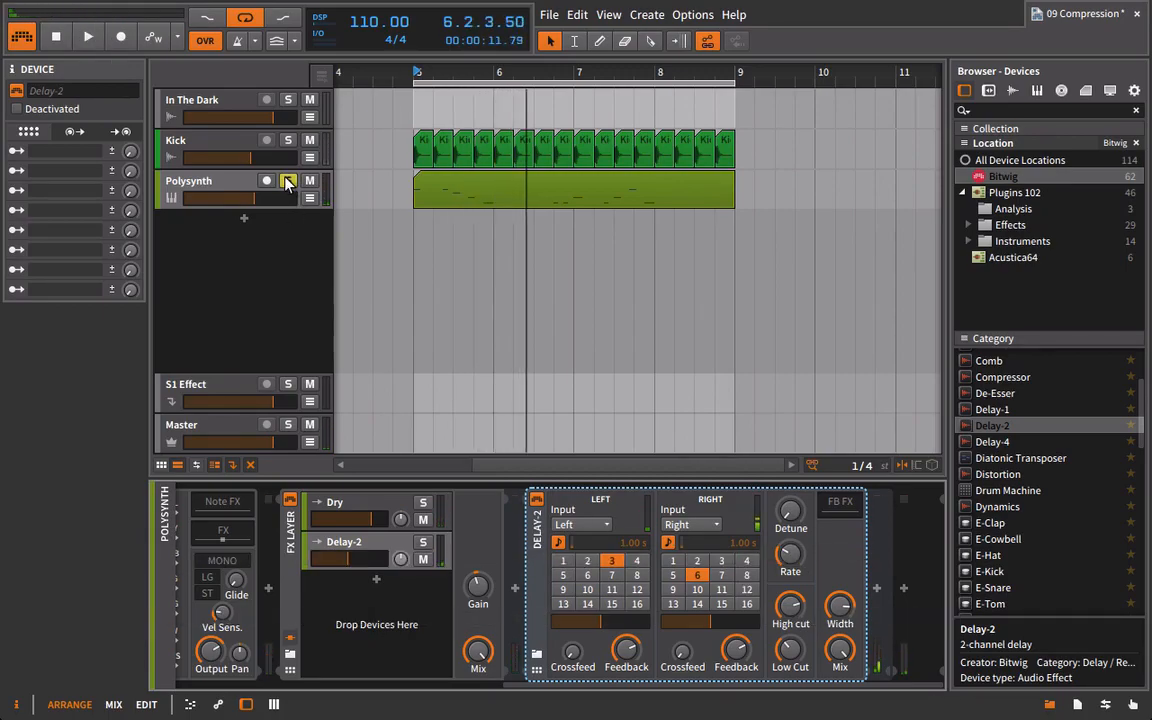
Unsolo the Polysynth, play it together with the kick and raise the Delay-2 layer's volume slightly.
key("space")
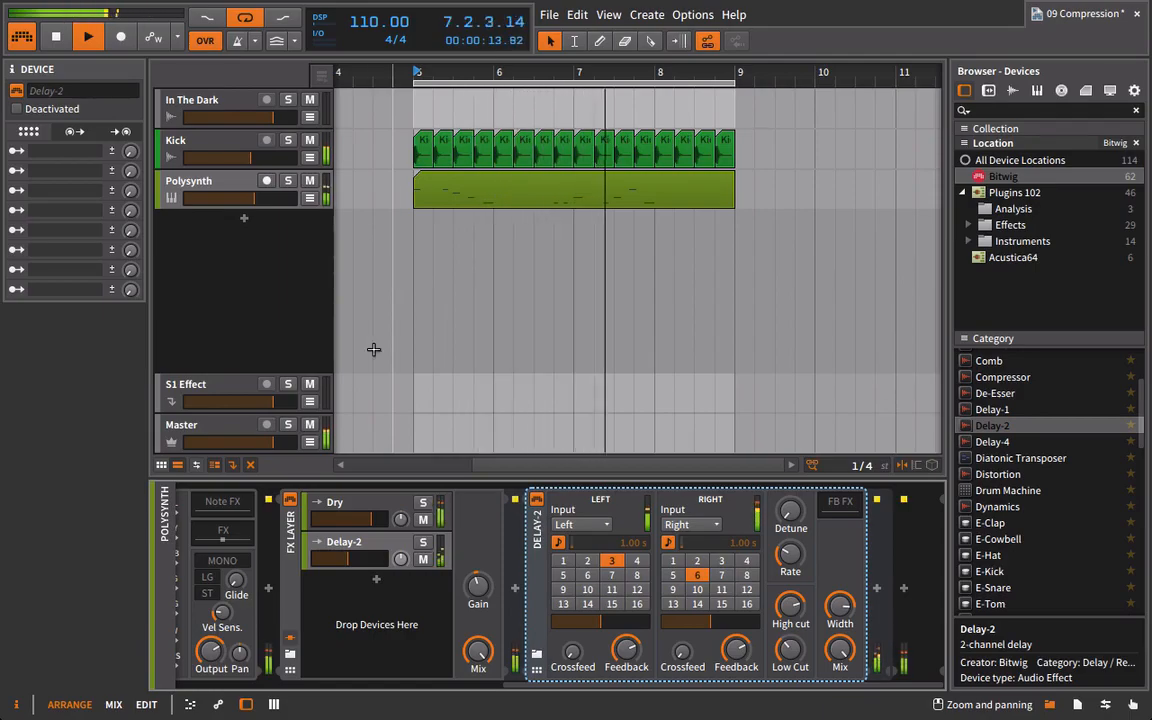
left_click(361, 545)
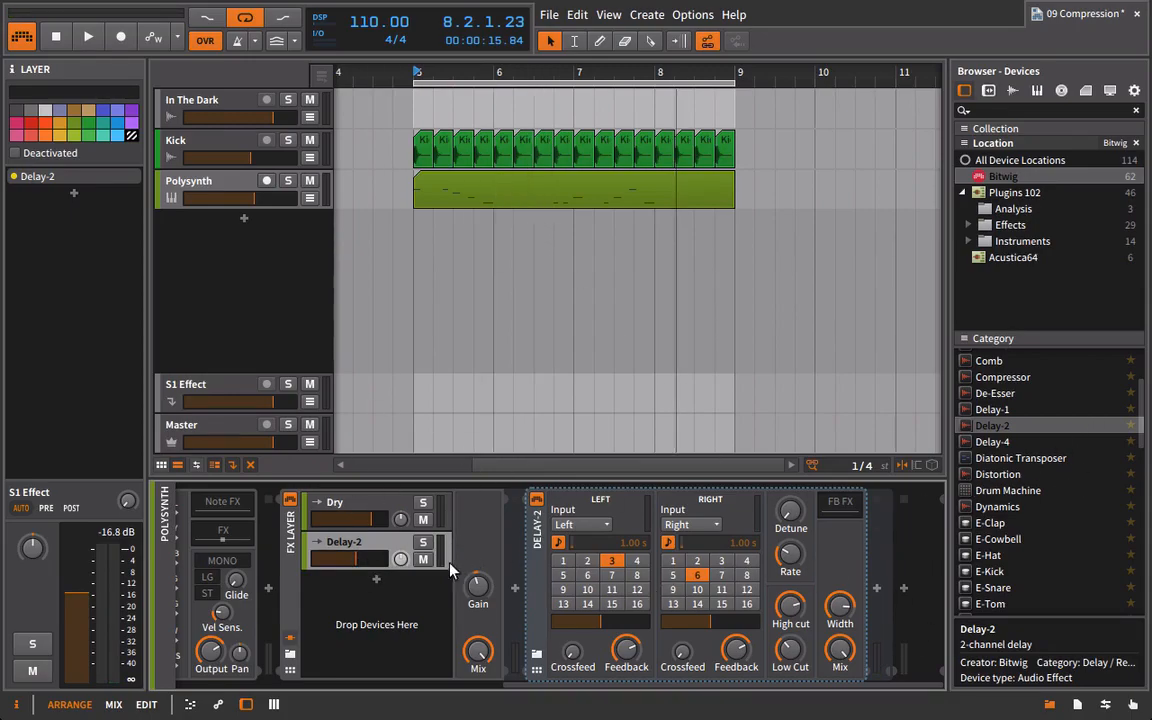
left_click(353, 540)
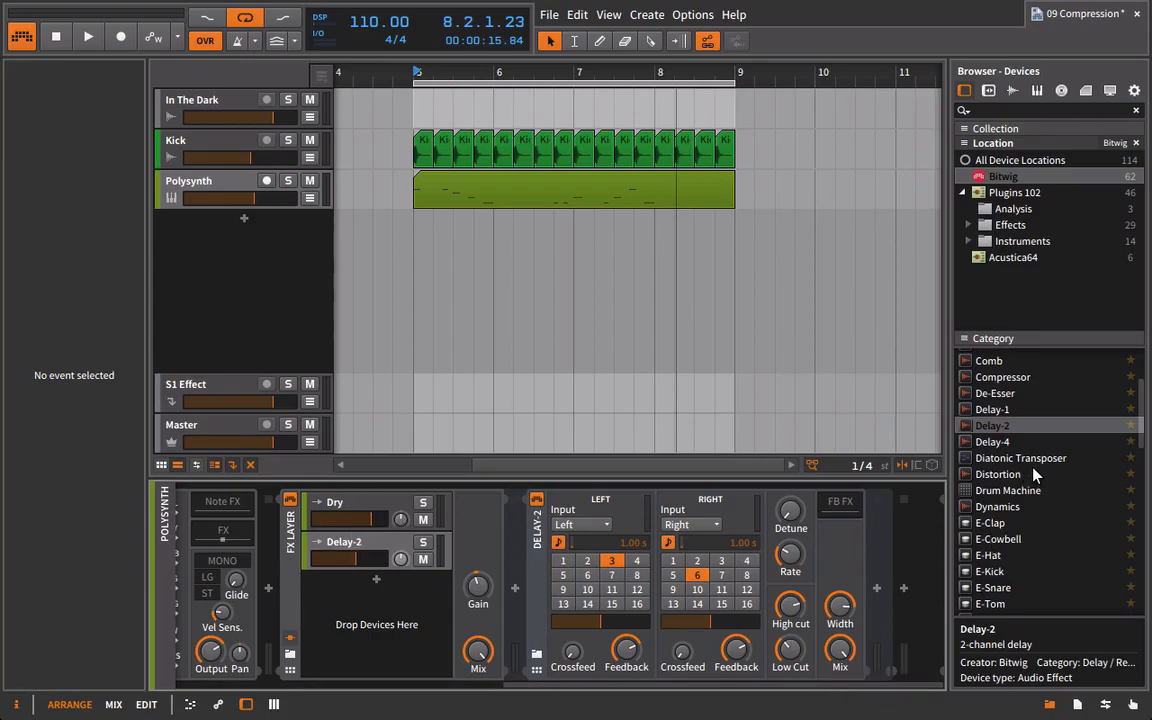
Add a Dynamics device after Delay-2 and set its sidechain source to Kick (POST).
scroll(1033, 463, "up", 1)
left_click_drag(993, 507, 887, 540)
left_click_drag(762, 685, 838, 690)
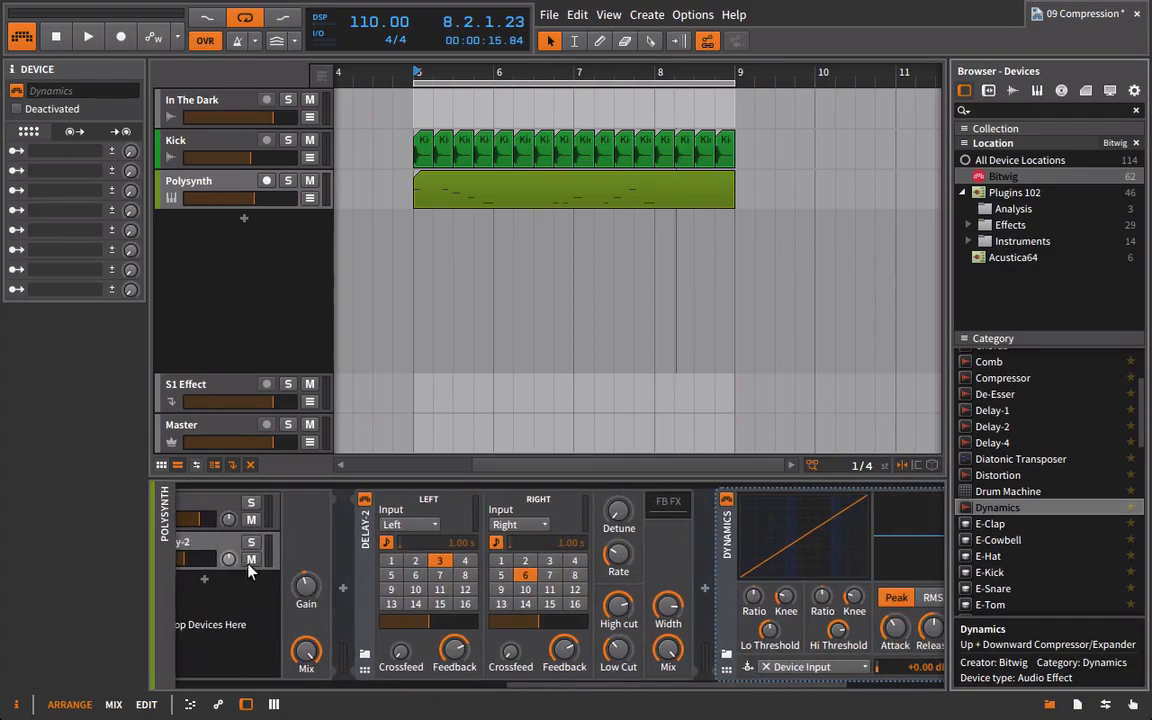
left_click_drag(671, 689, 725, 686)
left_click(634, 668)
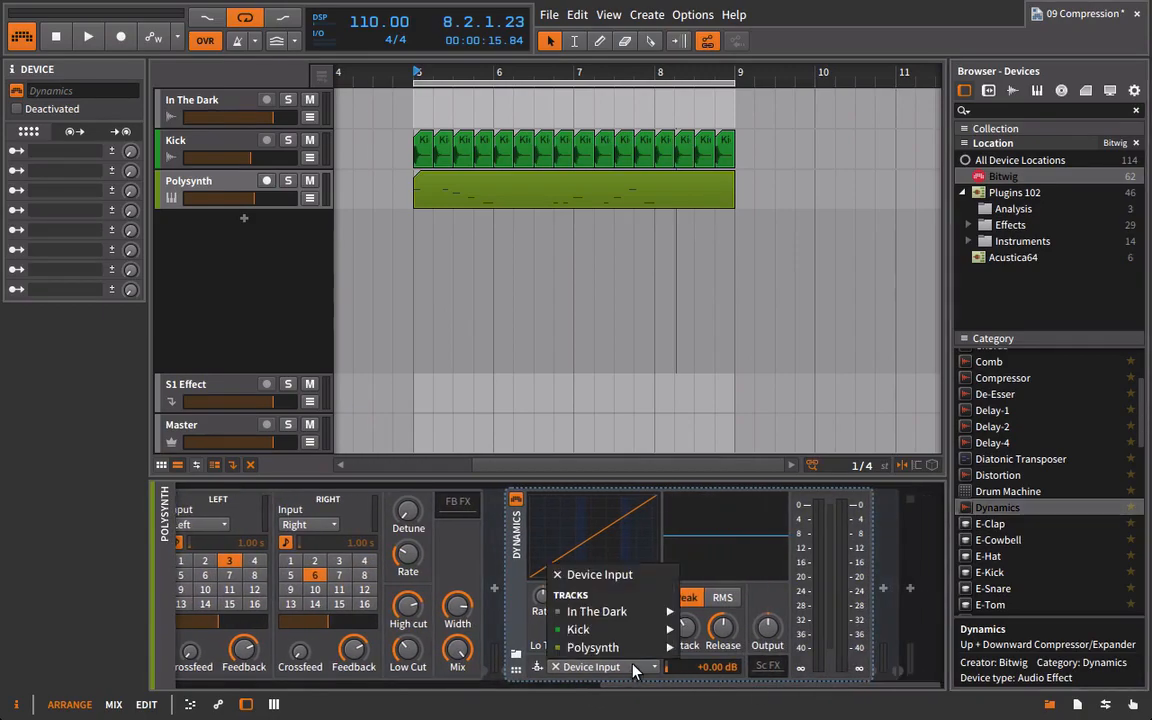
mouse_move(581, 630)
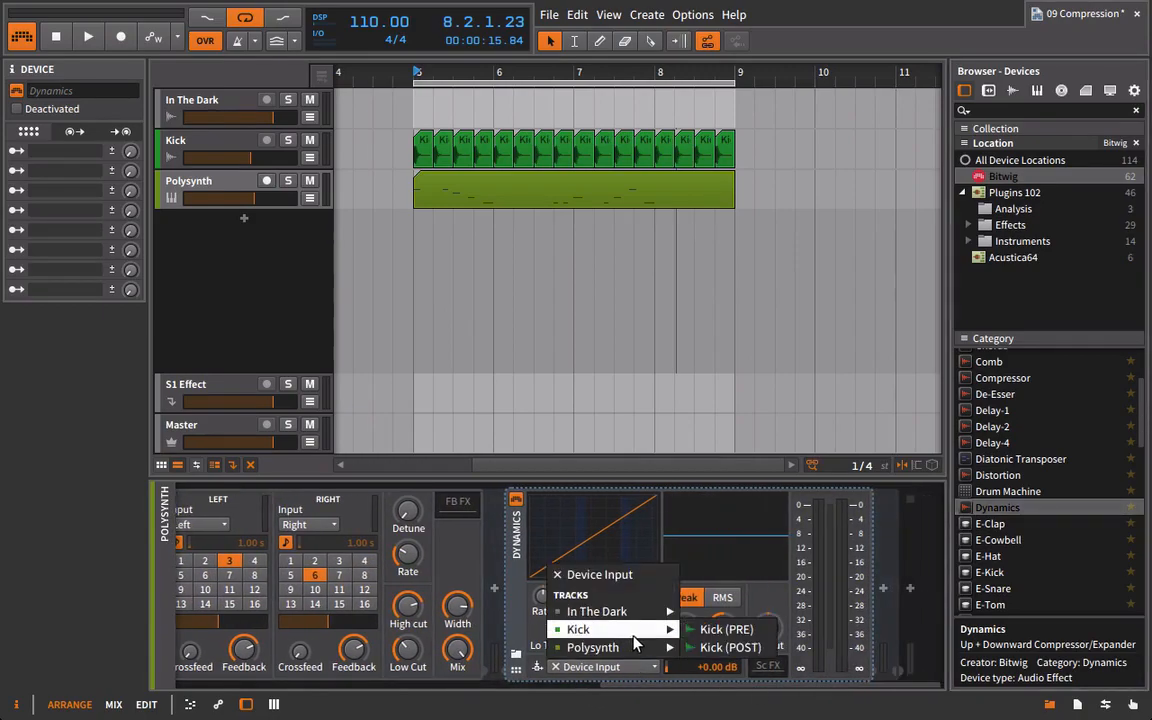
left_click(714, 648)
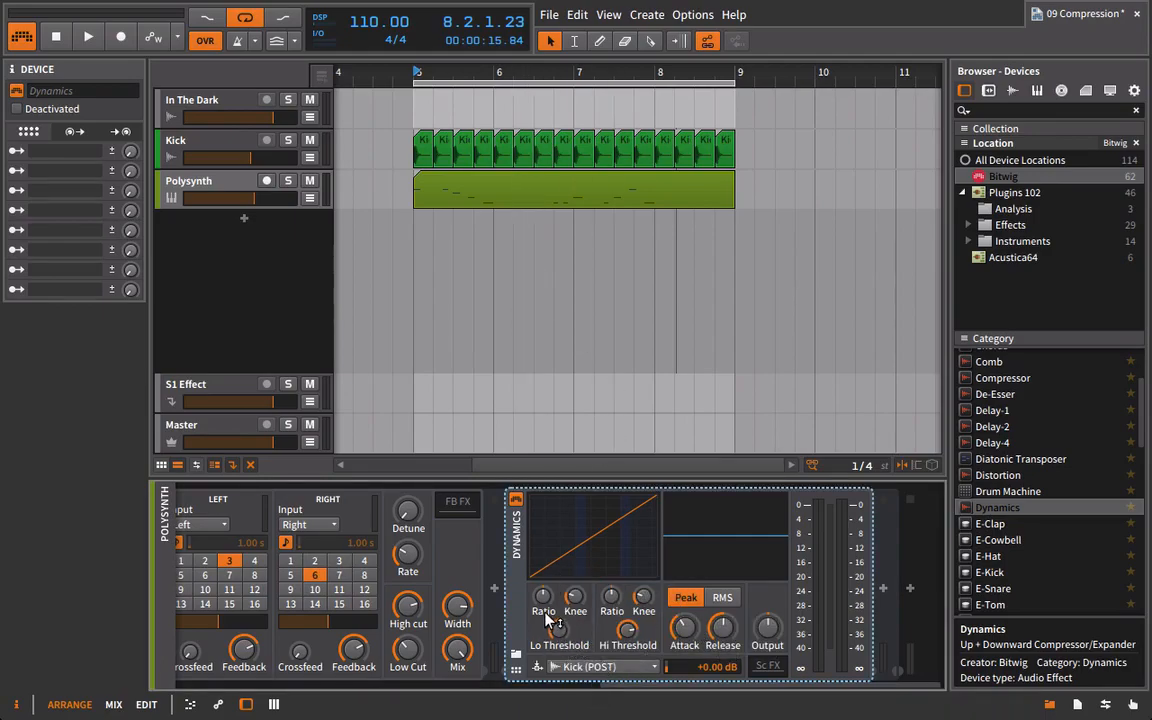
Increase the Dynamics device's high ratio and lower its Hi Threshold during playback so the kick ducks the delay.
key("space")
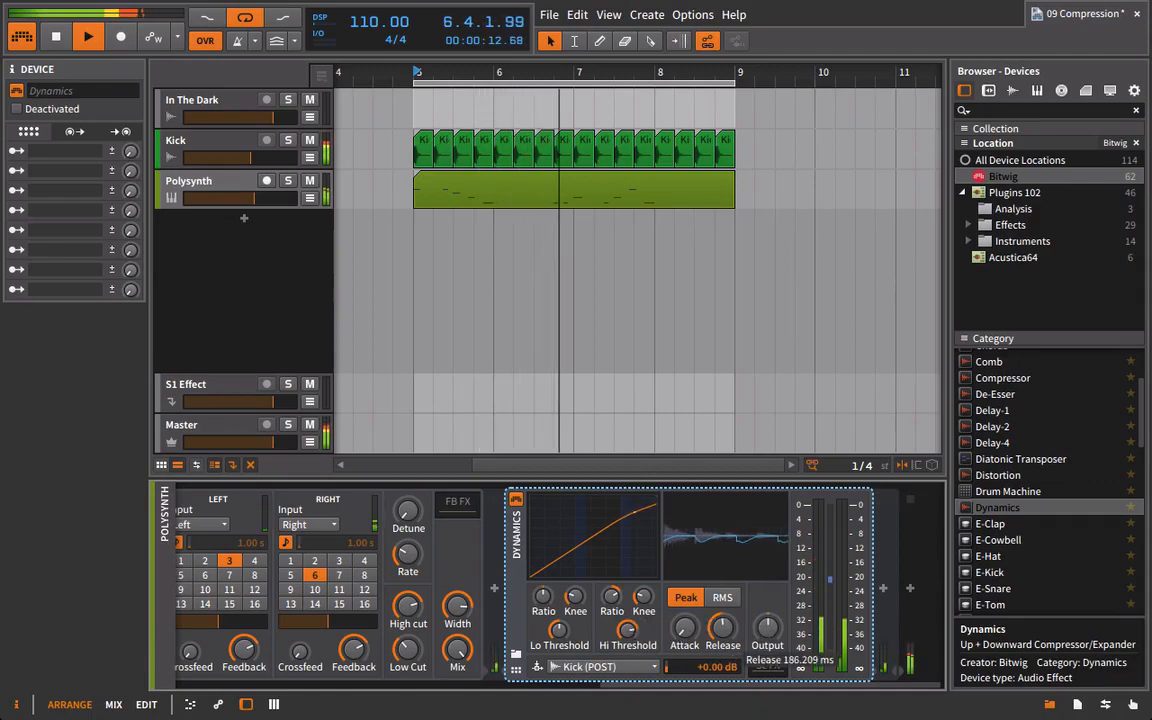
left_click_drag(625, 632, 625, 656)
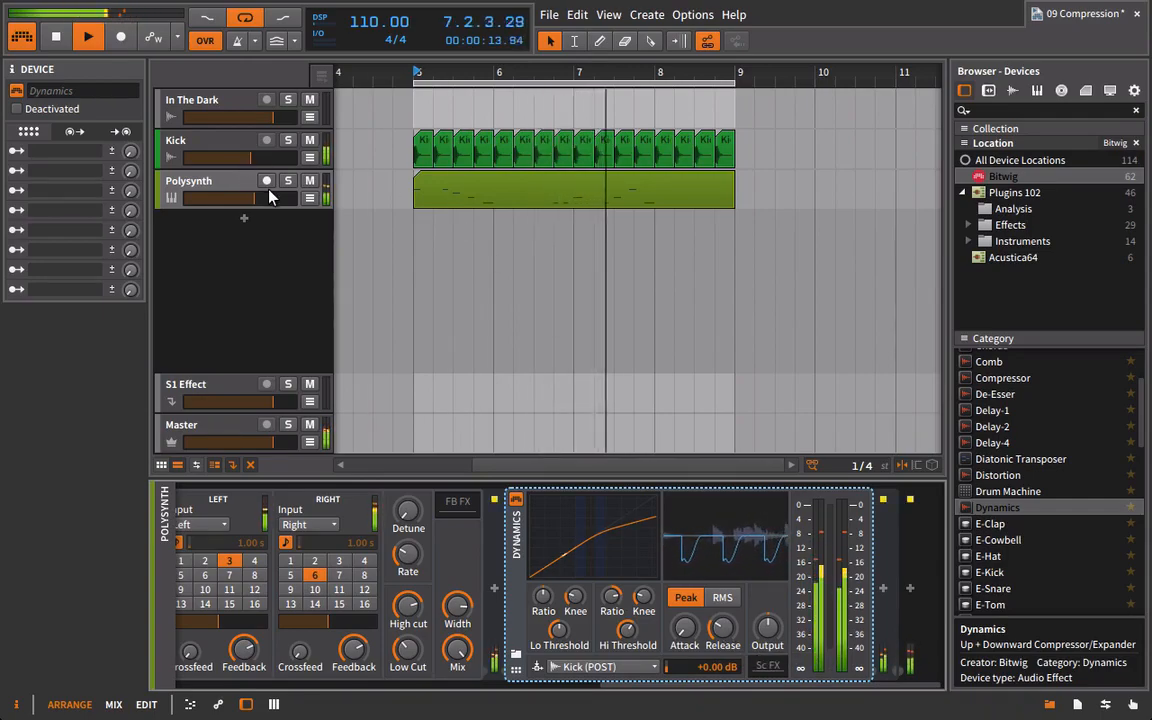
Switch the Dynamics device's sidechain source to Kick (PRE).
mouse_move(616, 686)
left_mouse_down()
mouse_move(470, 682)
mouse_move(625, 688)
left_mouse_up()
left_click(594, 666)
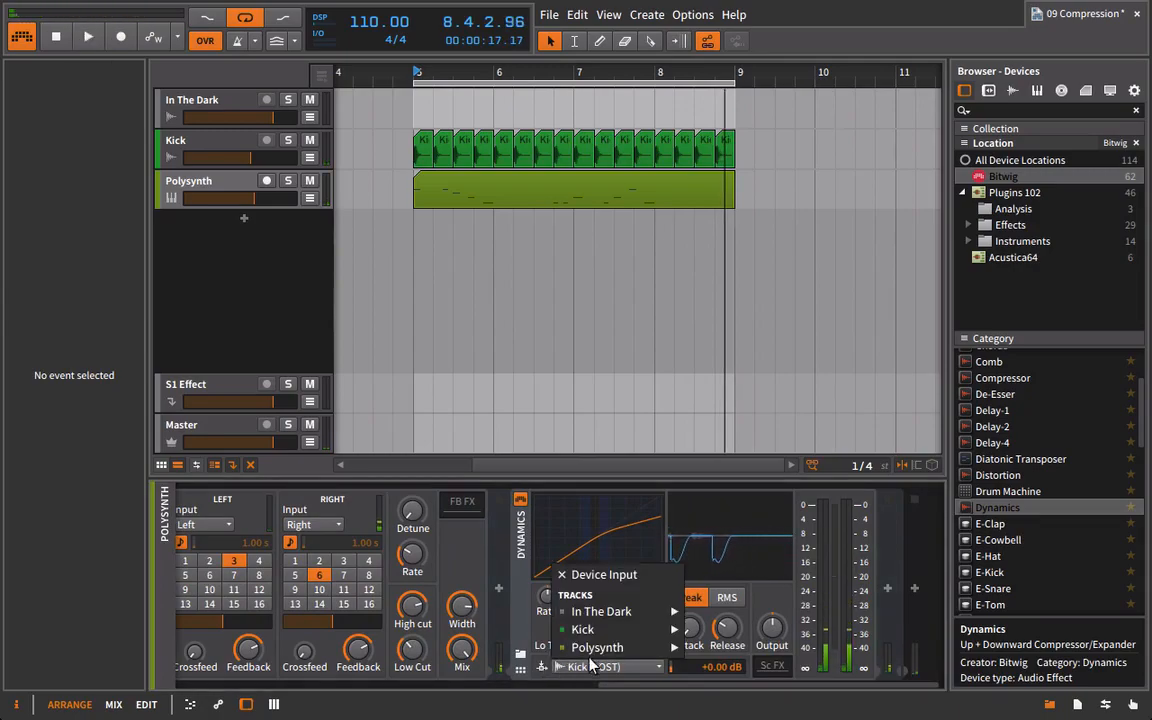
mouse_move(652, 632)
left_click(703, 630)
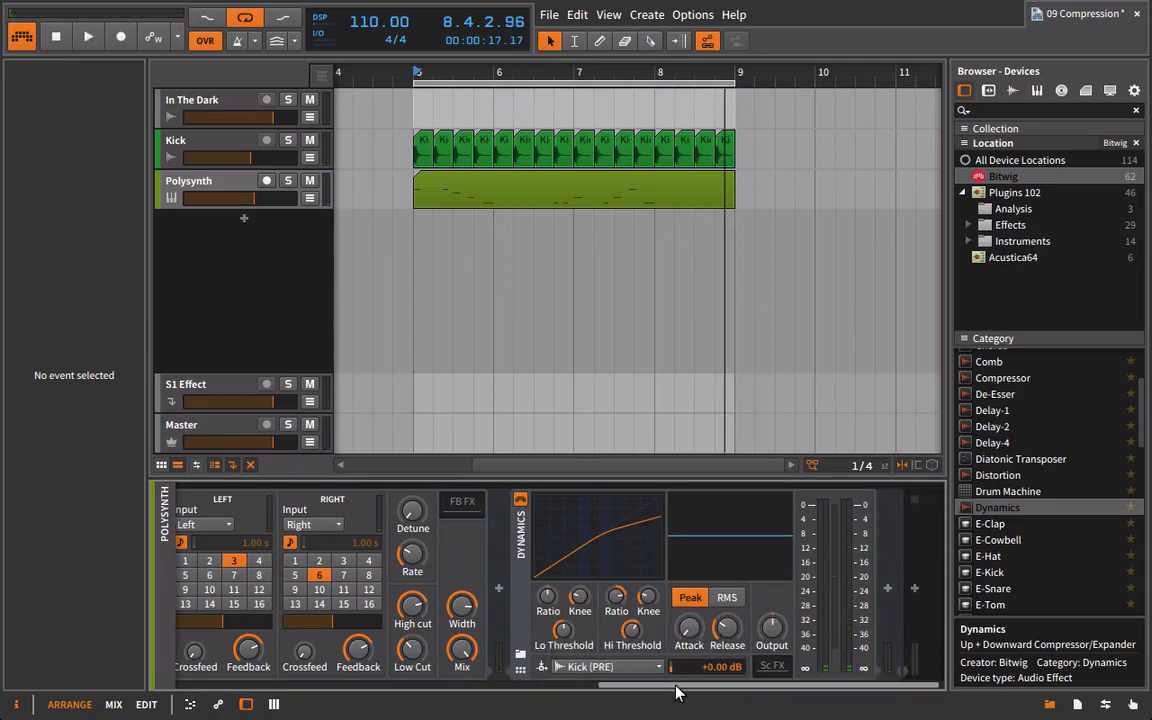
Play the loop and solo the Delay-2 layer in the FX Layer to hear the ducked echoes.
left_click_drag(676, 689, 485, 690)
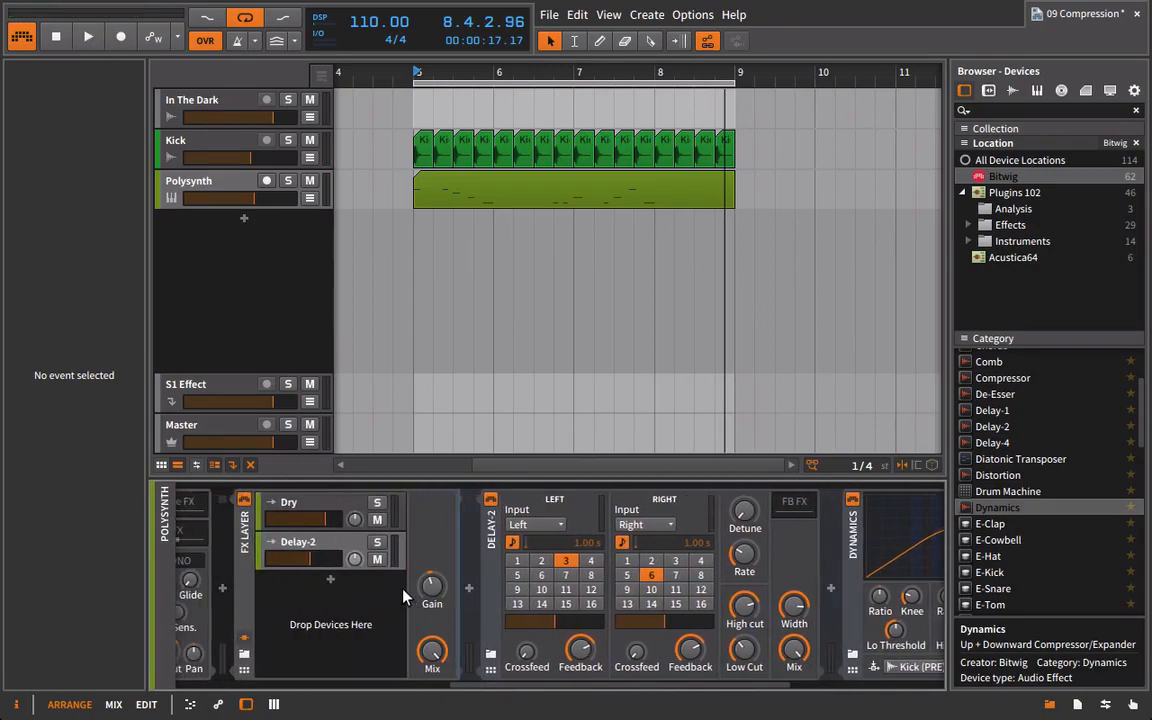
key("space")
left_click(379, 543)
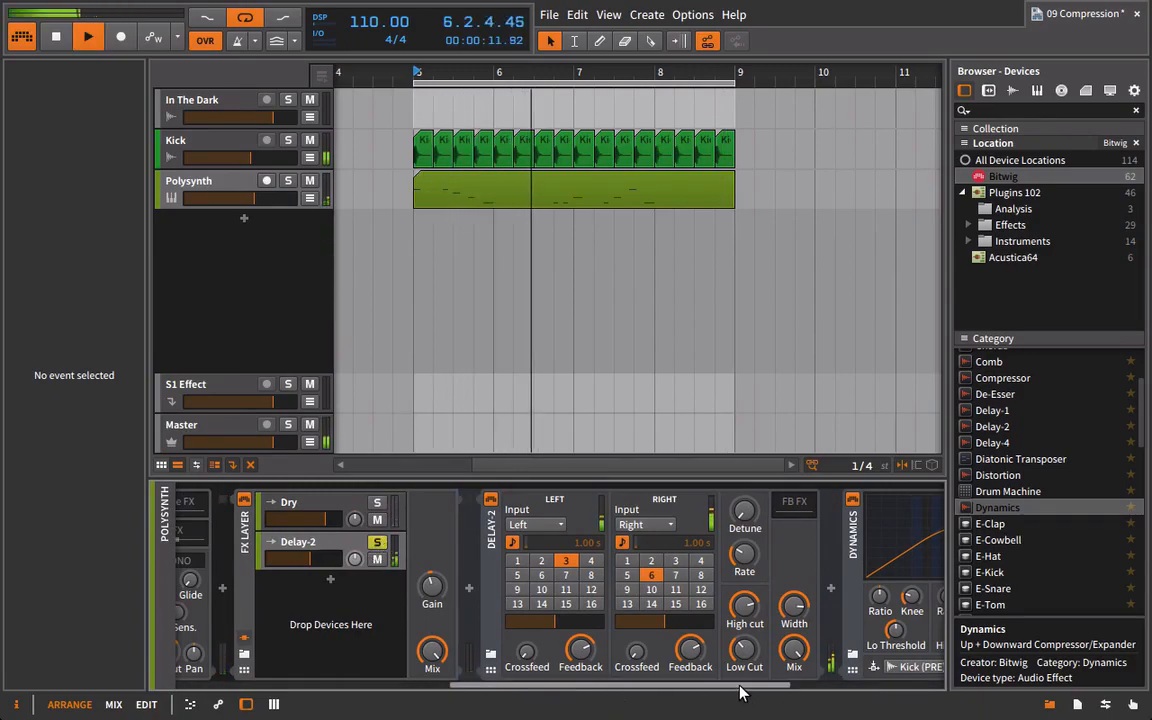
left_click_drag(687, 689, 900, 690)
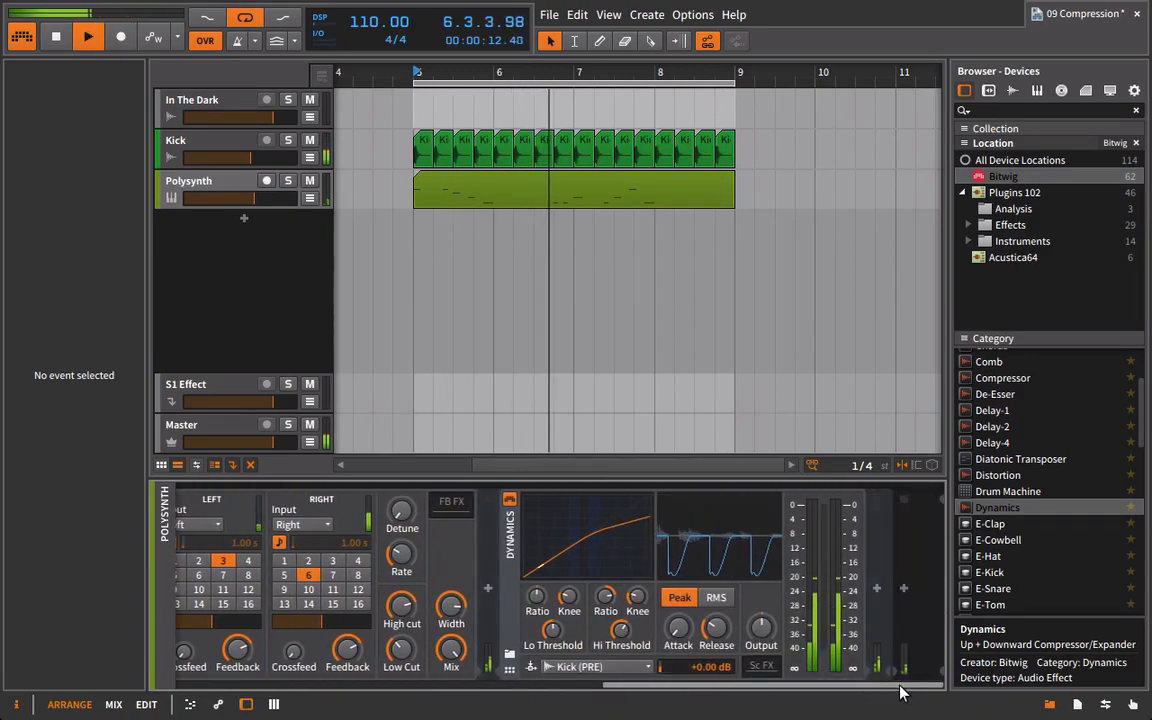
Compare the echoes with Dynamics off and on again during playback, and stop the loop.
left_click(509, 501)
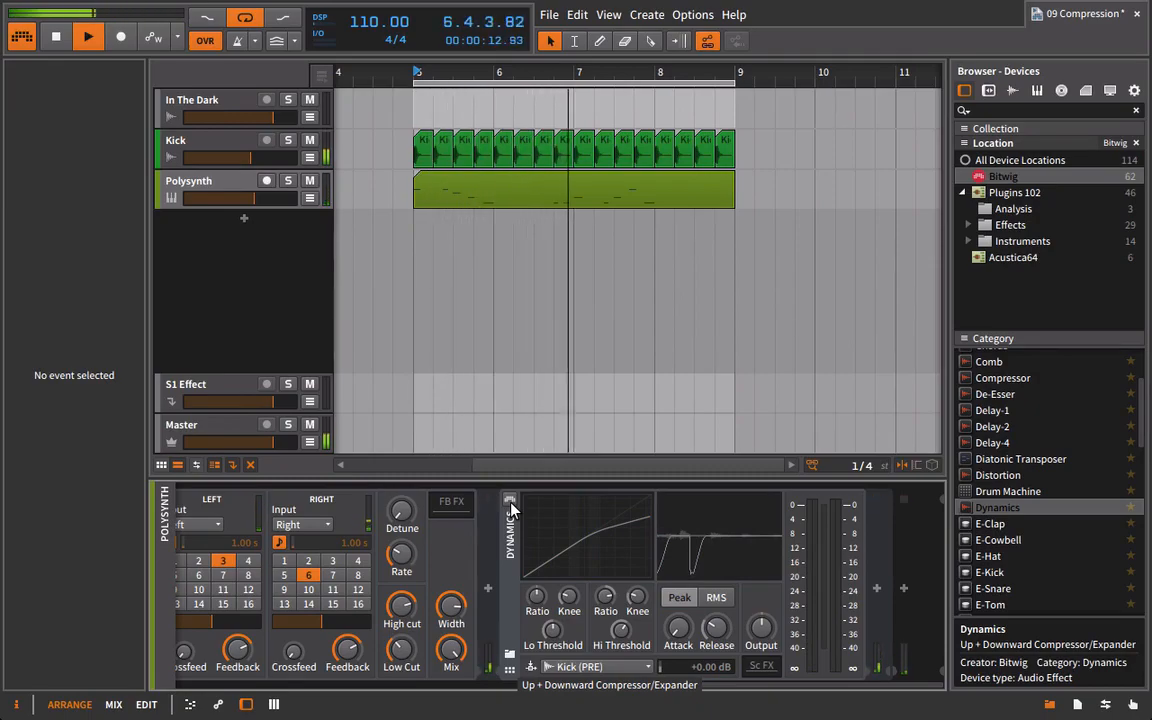
left_click(509, 501)
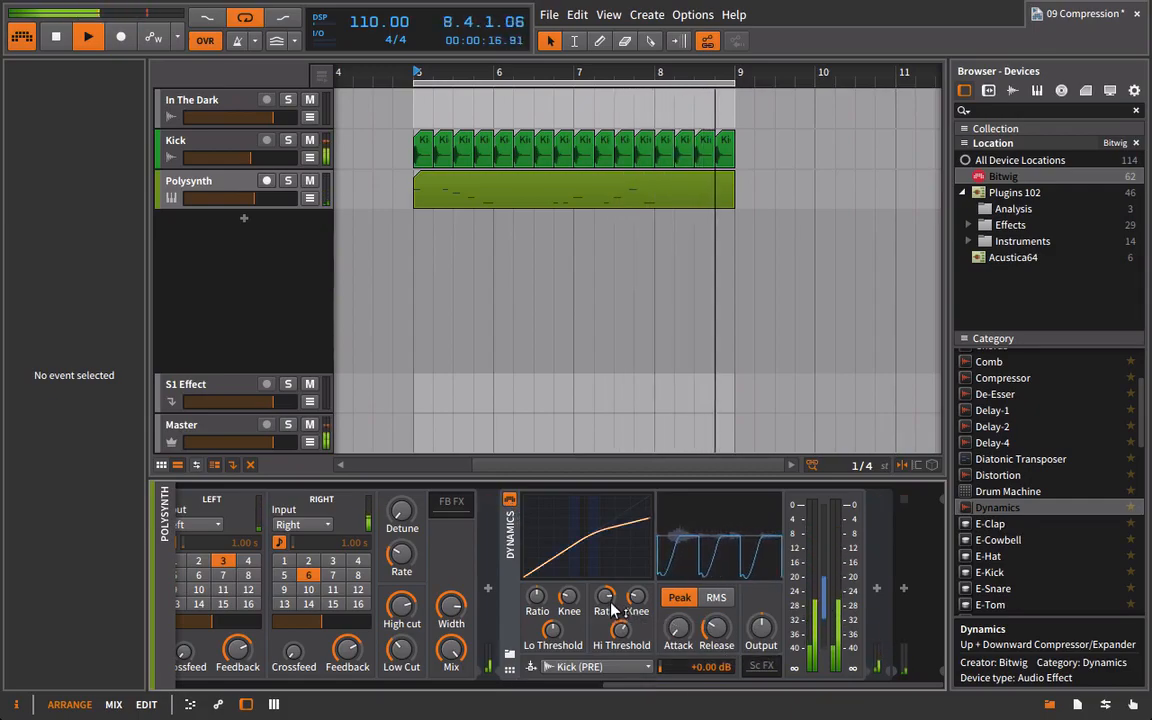
key("space")
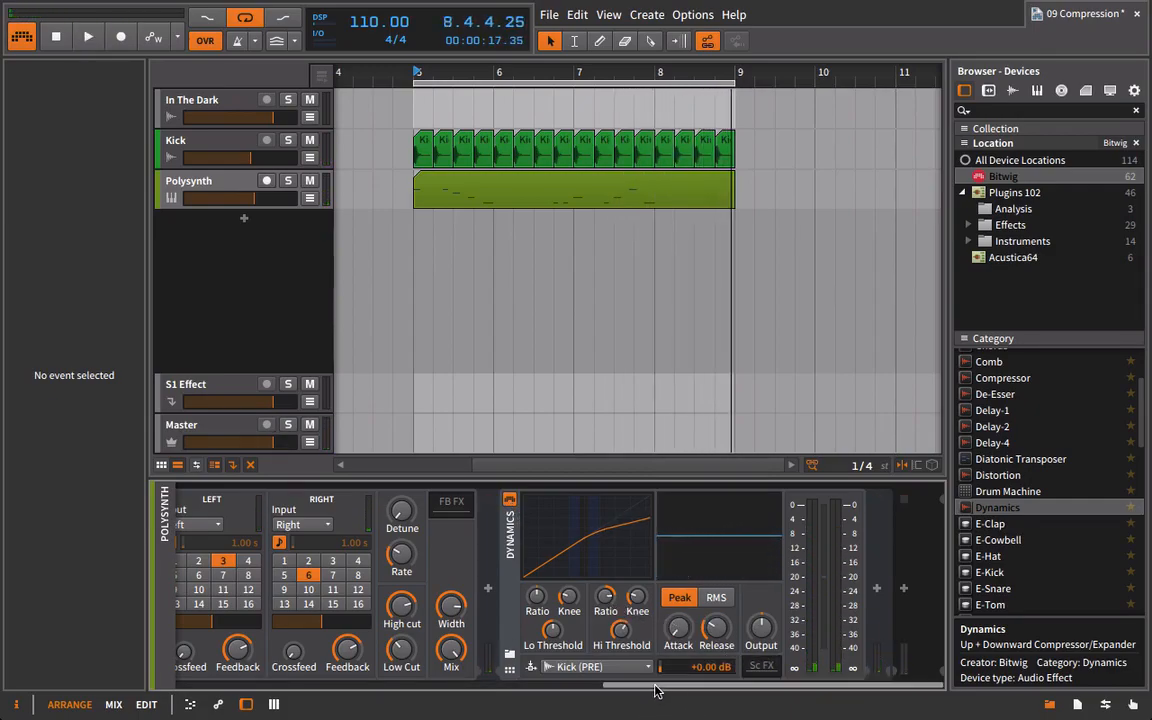
Insert a Reverb between Delay-2 and Dynamics in the Polysynth's delay layer.
left_click_drag(653, 687, 609, 687)
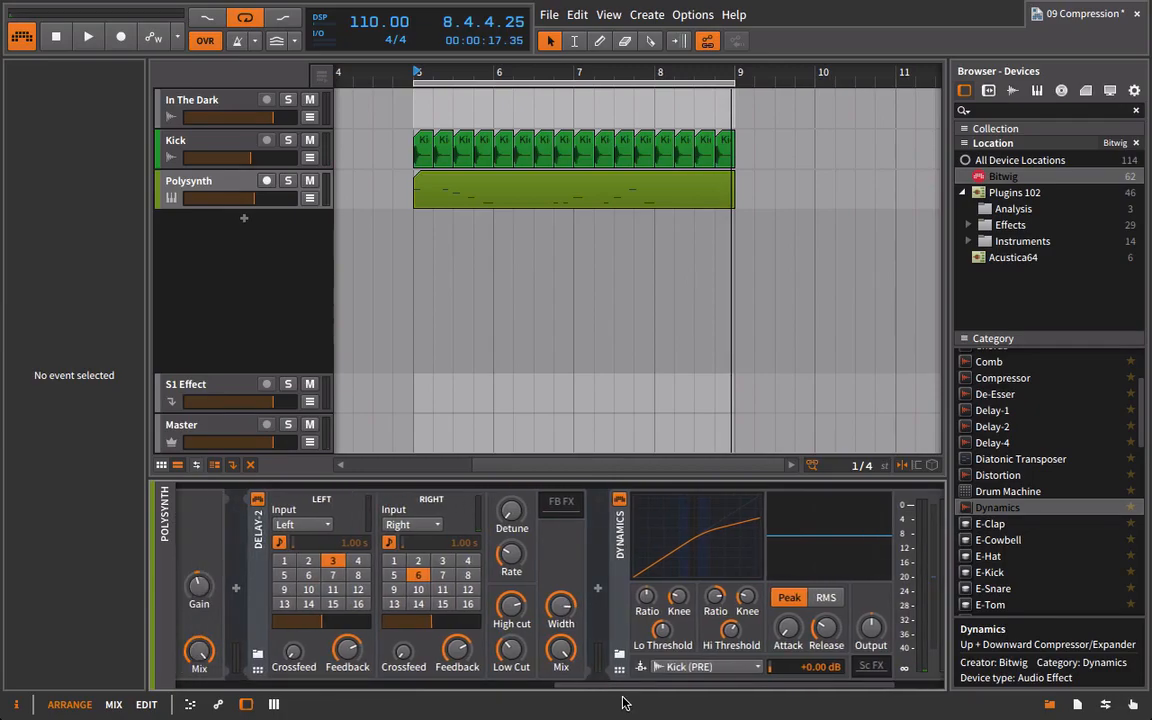
left_click(260, 535)
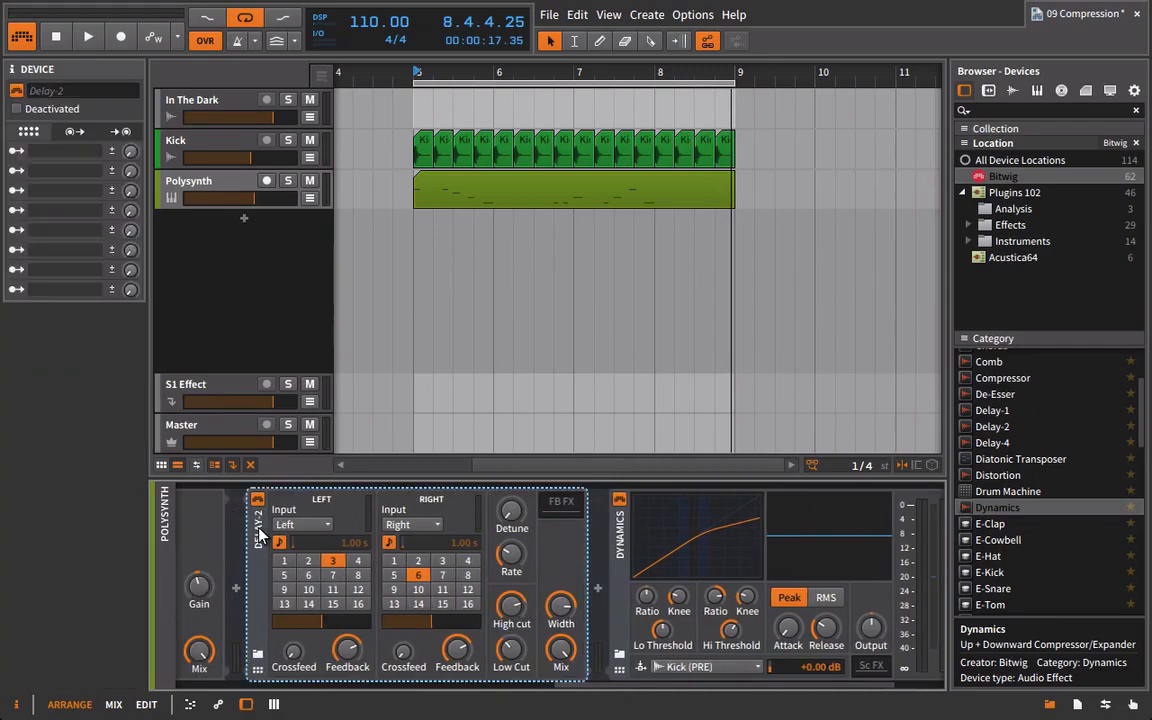
scroll(1035, 515, "down", 10)
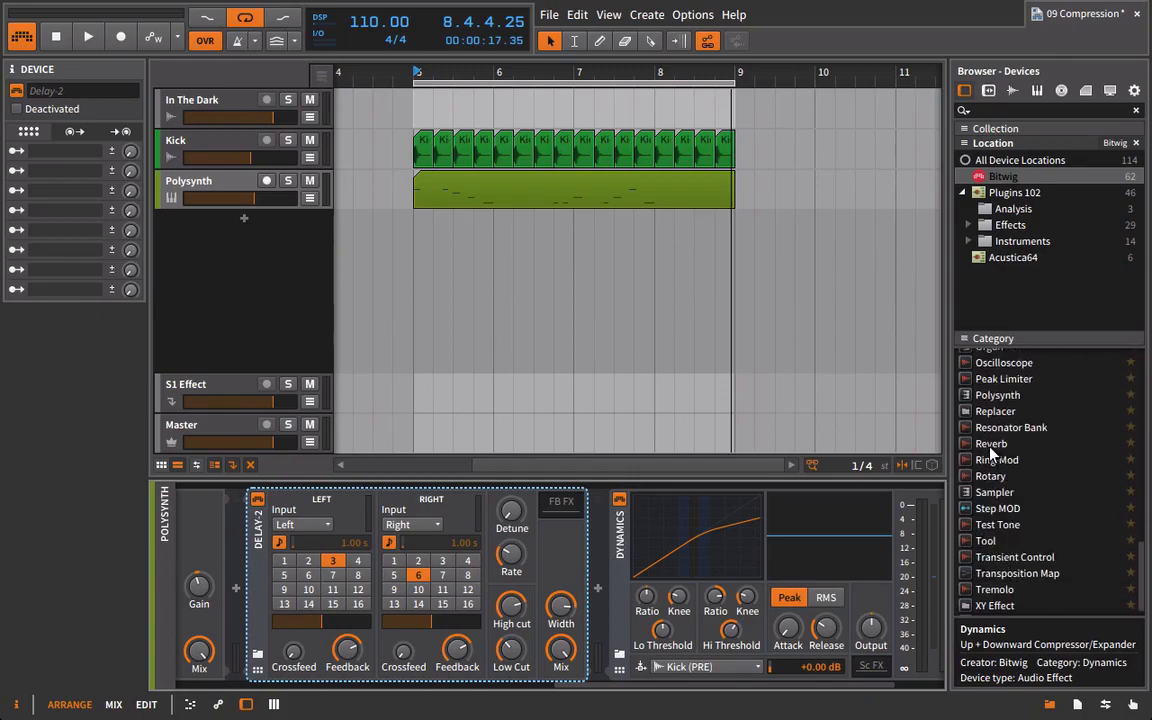
left_click(991, 445)
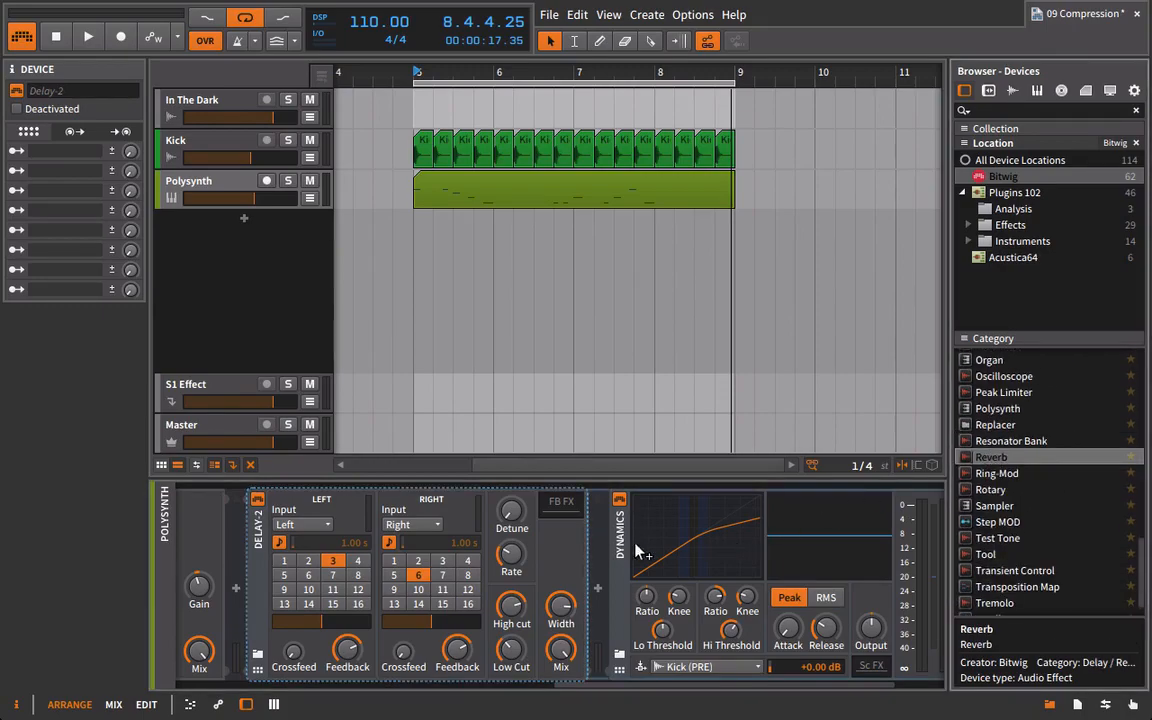
left_click_drag(636, 543, 612, 567)
key("ctrl+z")
Play the loop and raise the Reverb's R. Time to 2.29 s.
key("space")
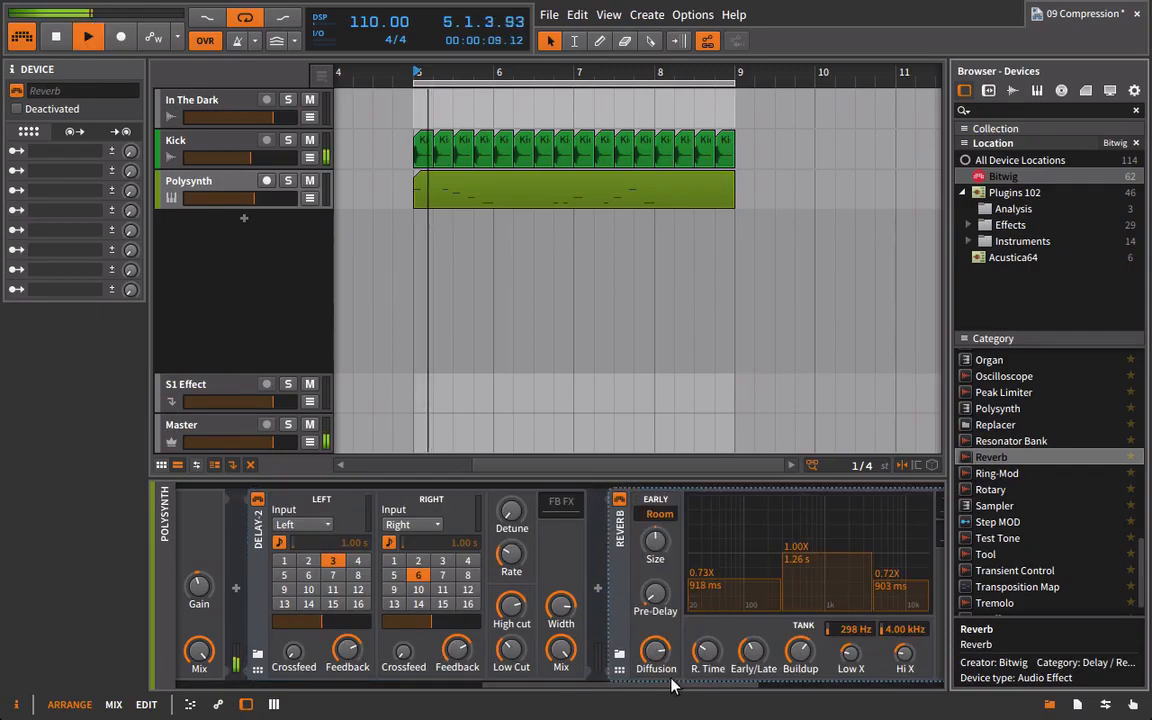
left_click_drag(708, 653, 708, 642)
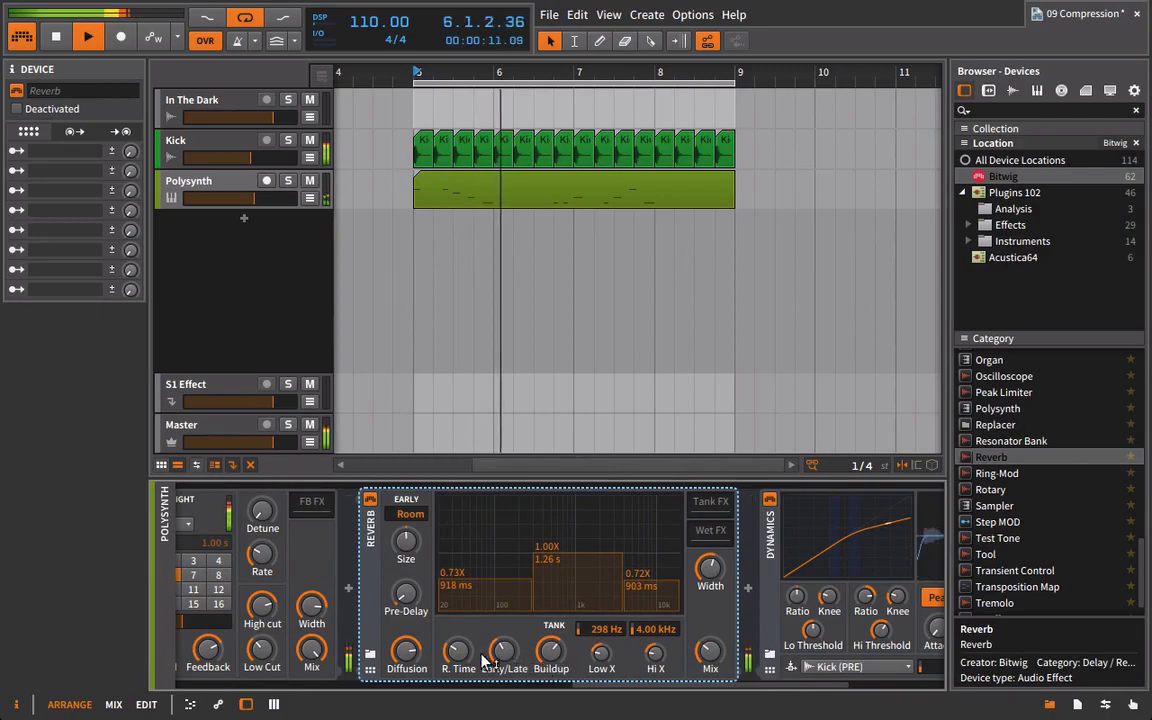
left_click_drag(460, 653, 460, 632)
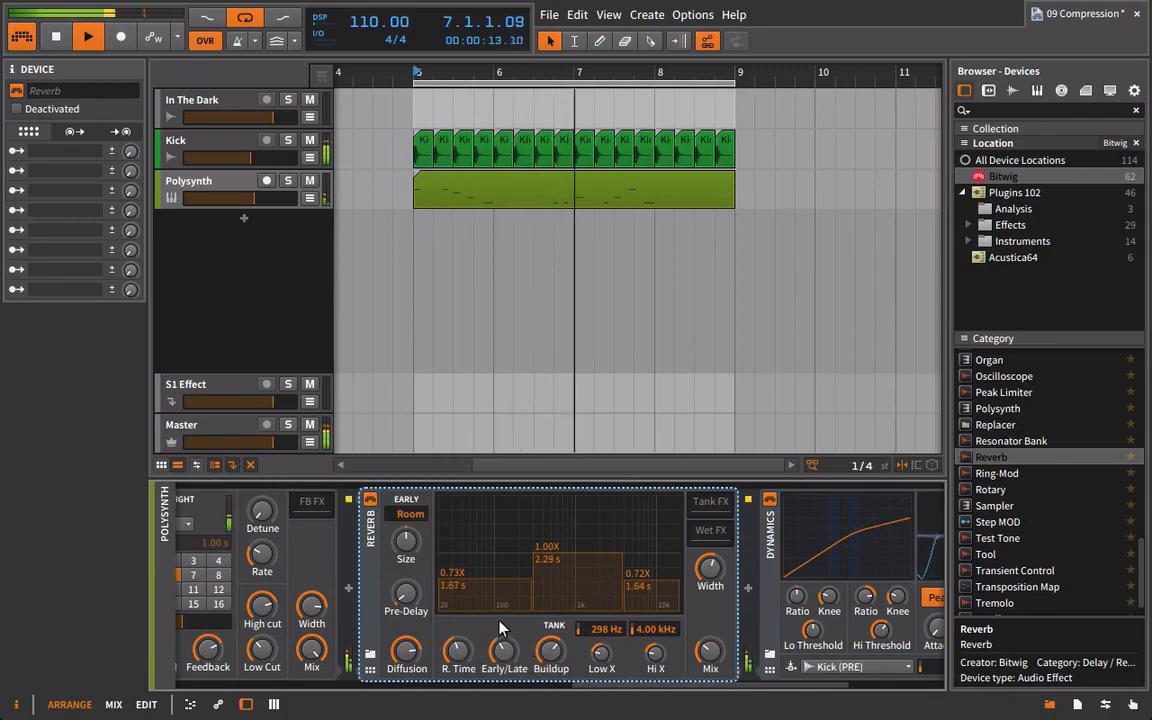
left_click_drag(602, 686, 704, 684)
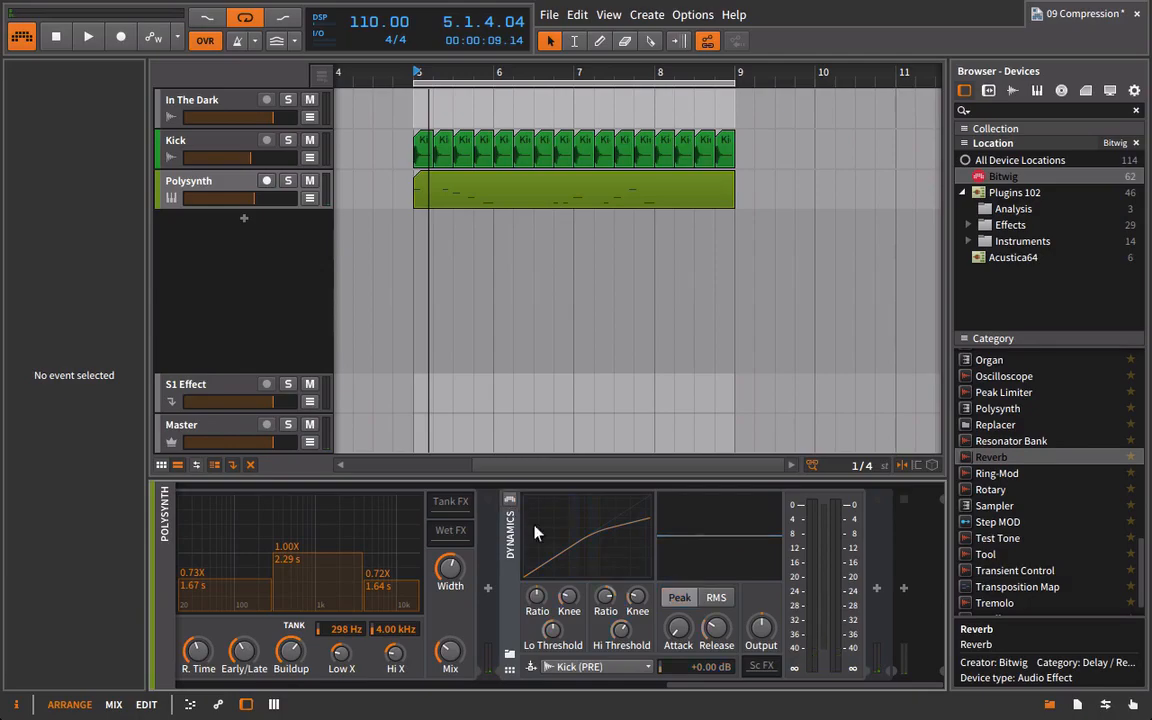
Play the loop and examine how Dynamics ducks the soloed Delay-2 and Reverb layer with each kick.
key("space")
left_click_drag(728, 688, 485, 684)
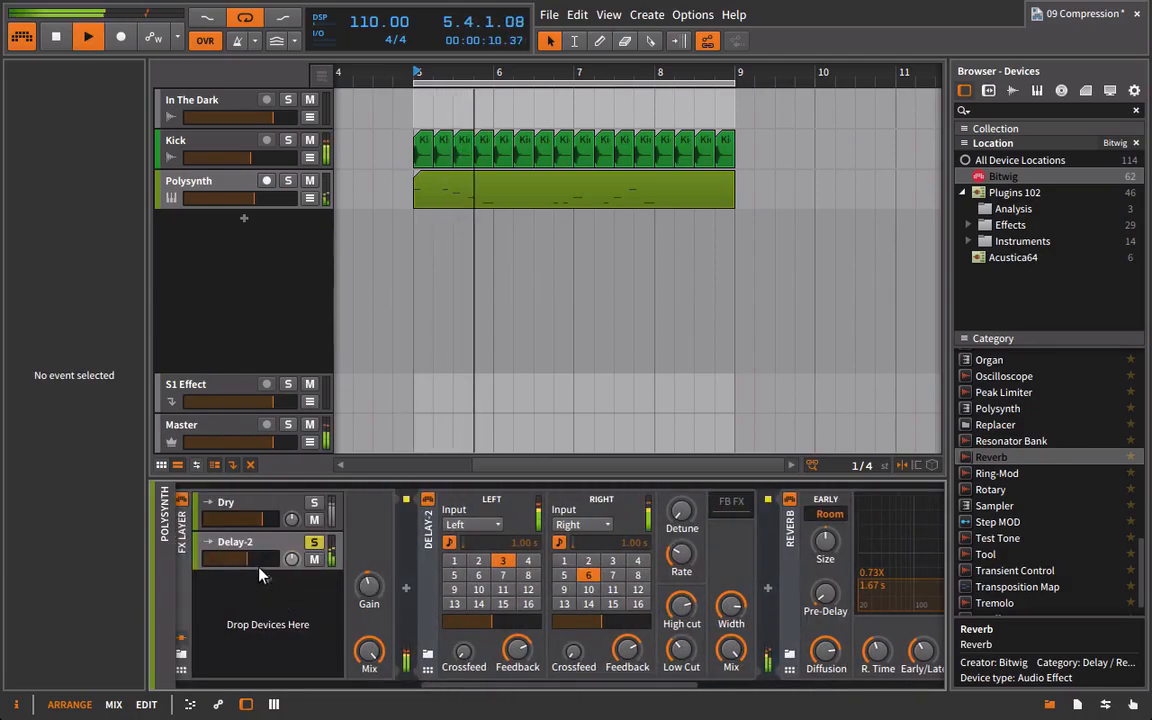
left_click_drag(563, 689, 808, 688)
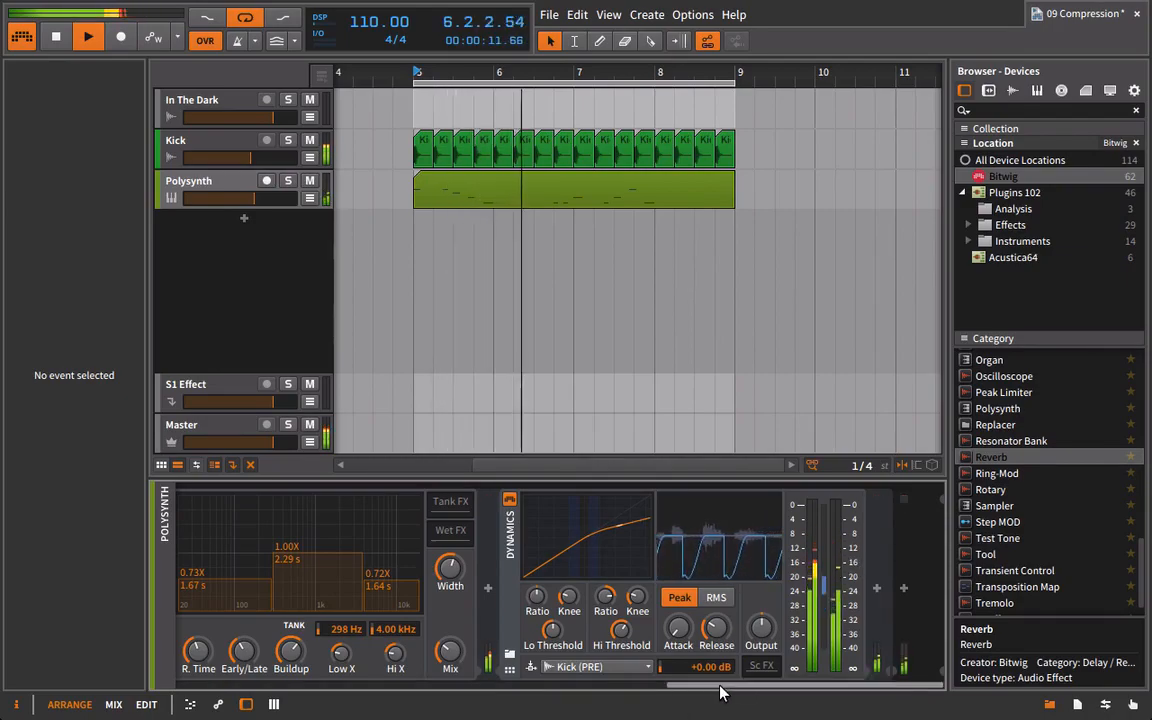
Unsolo the Delay-2 layer in the FX Layer, lower its volume to about -7 dB during playback, and stop the loop.
left_click_drag(694, 682, 449, 680)
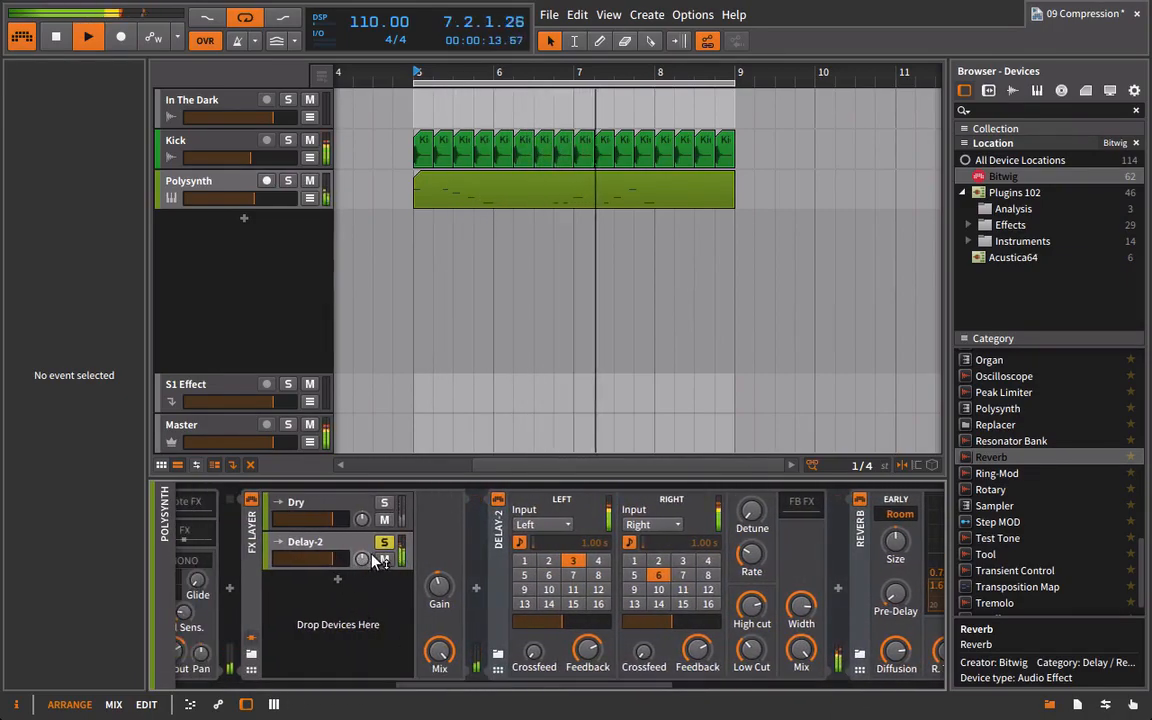
left_click_drag(327, 558, 308, 558)
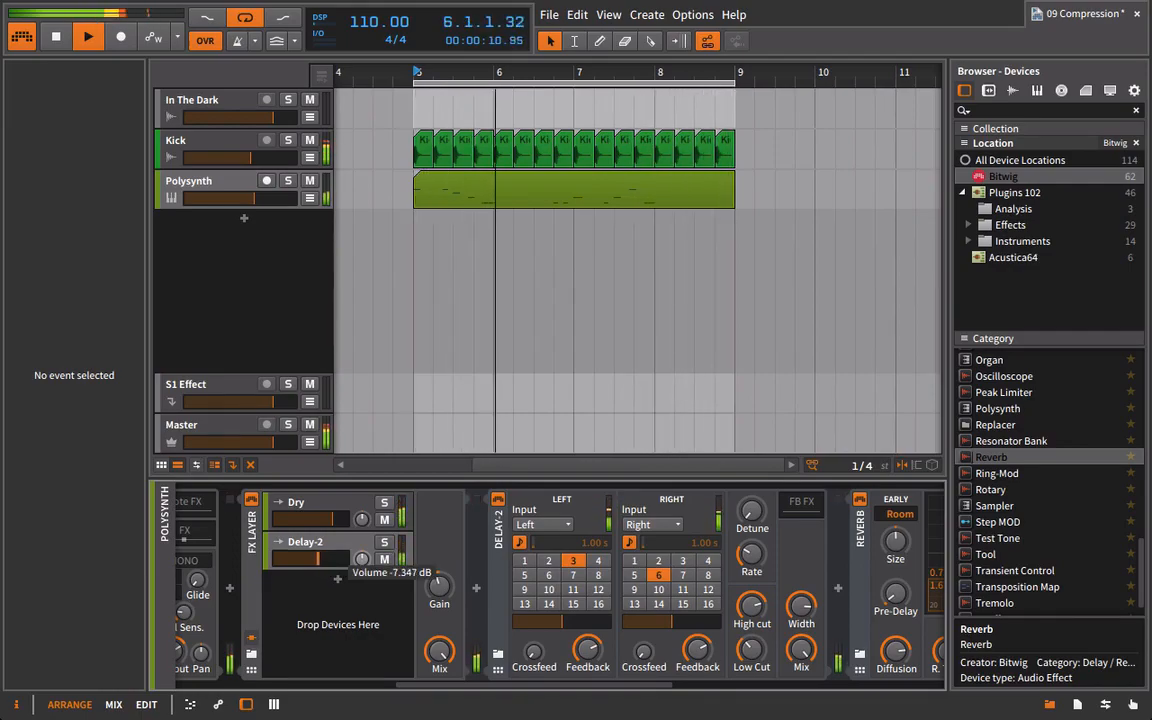
left_click_drag(318, 558, 321, 558)
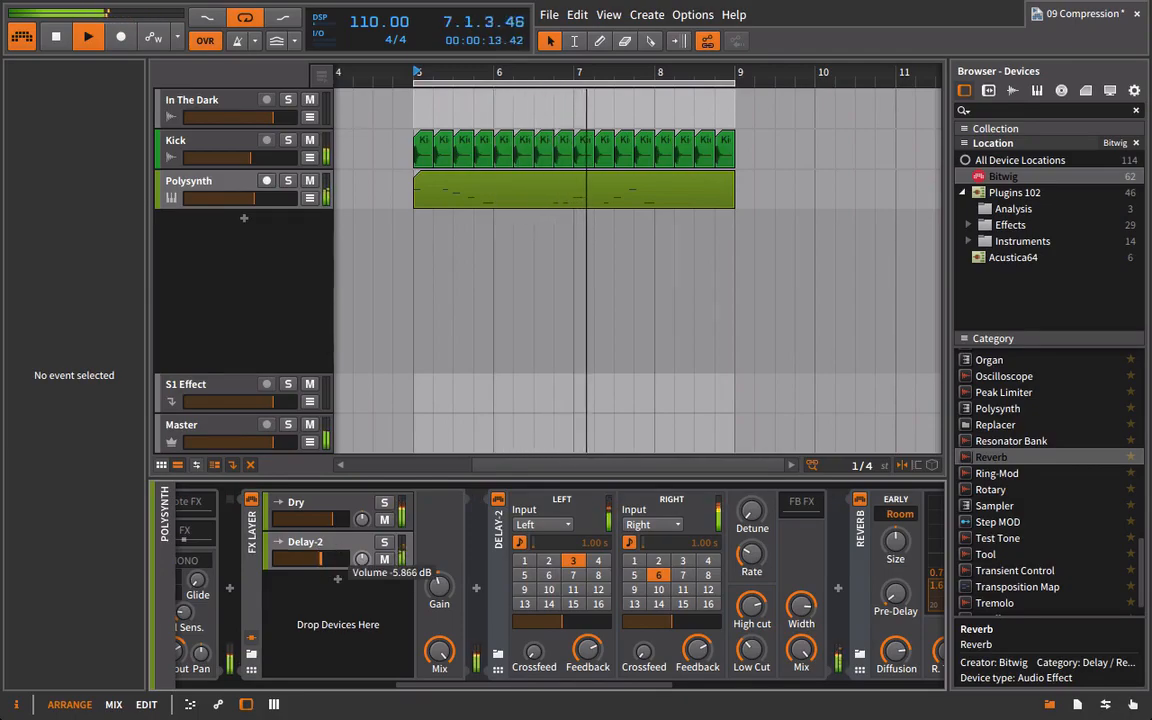
Lower the Dry layer's volume below the Delay-2 layer's, then fine-tune both layers and the Polysynth track's volume while the loop plays.
left_click(318, 543)
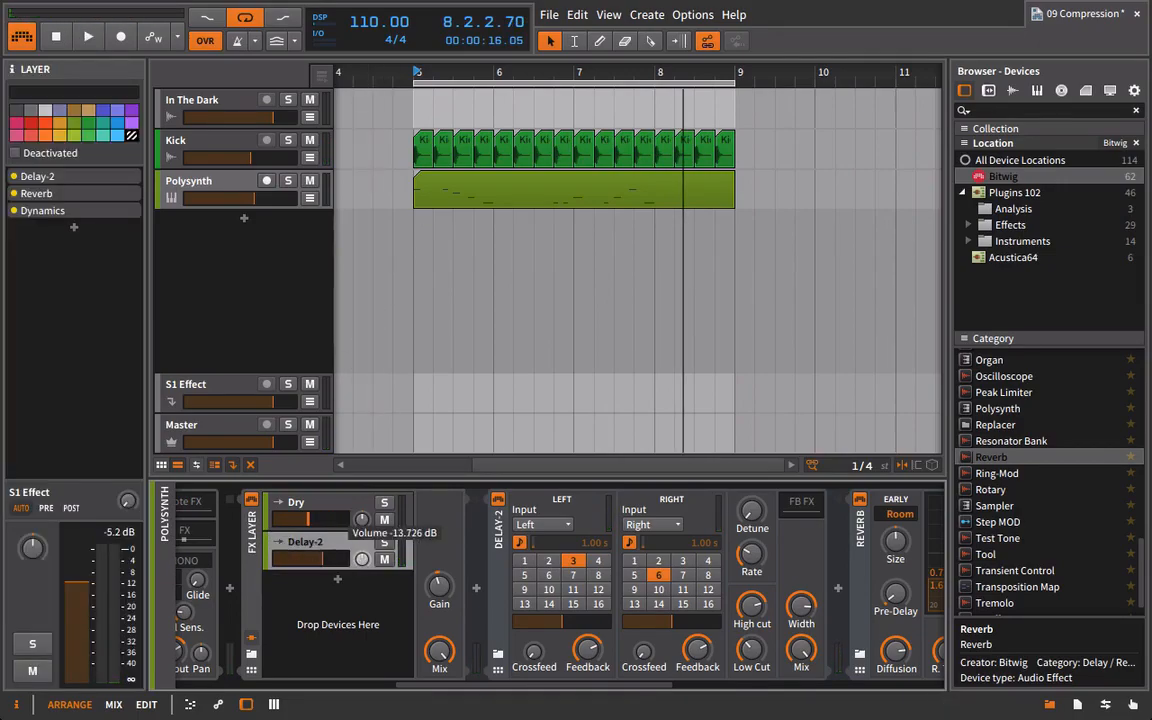
key("space")
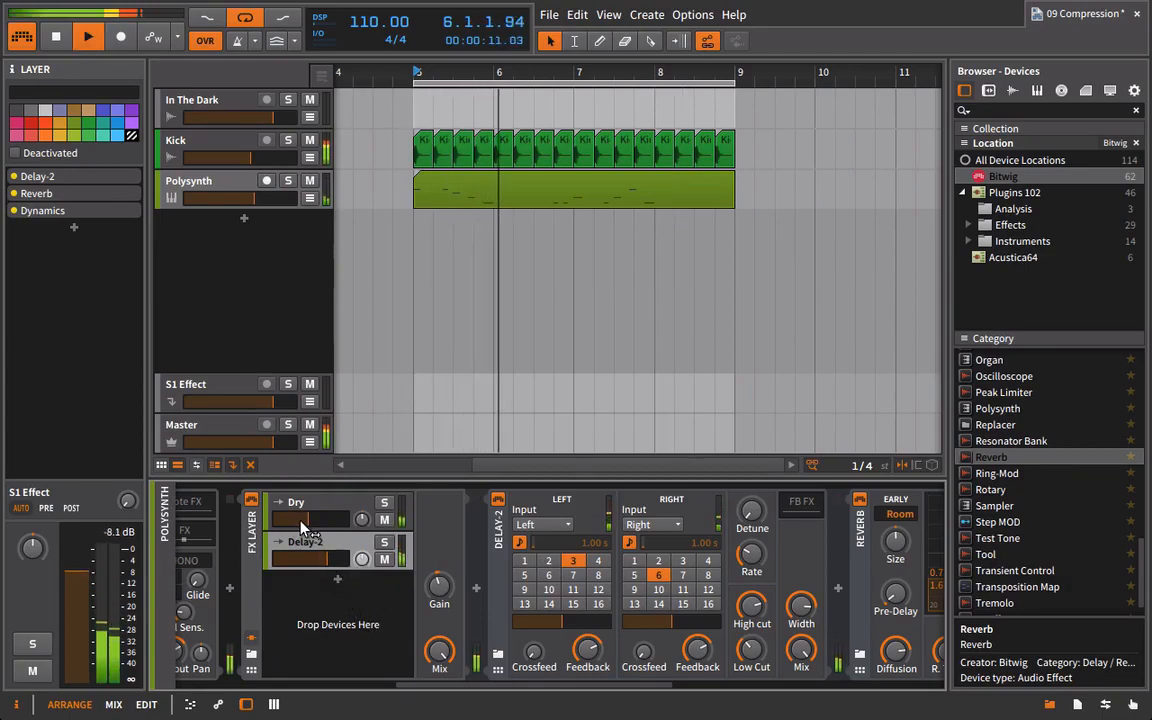
left_click_drag(328, 559, 358, 559)
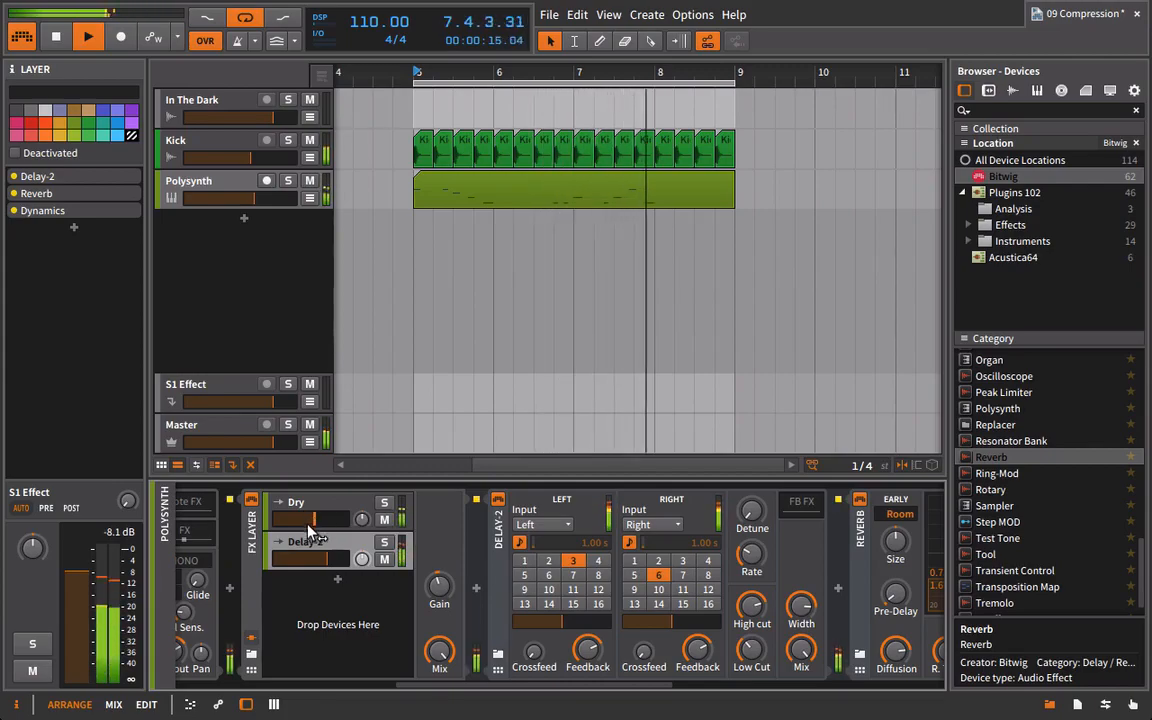
left_click_drag(260, 207, 261, 207)
left_click_drag(490, 686, 704, 700)
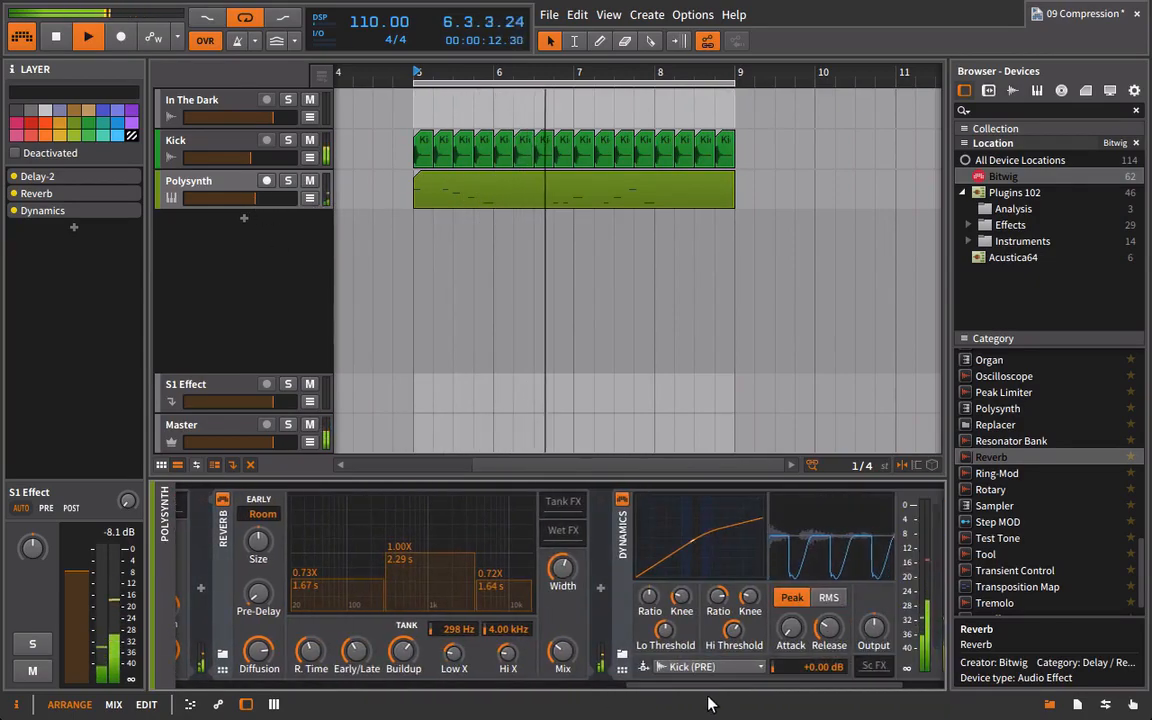
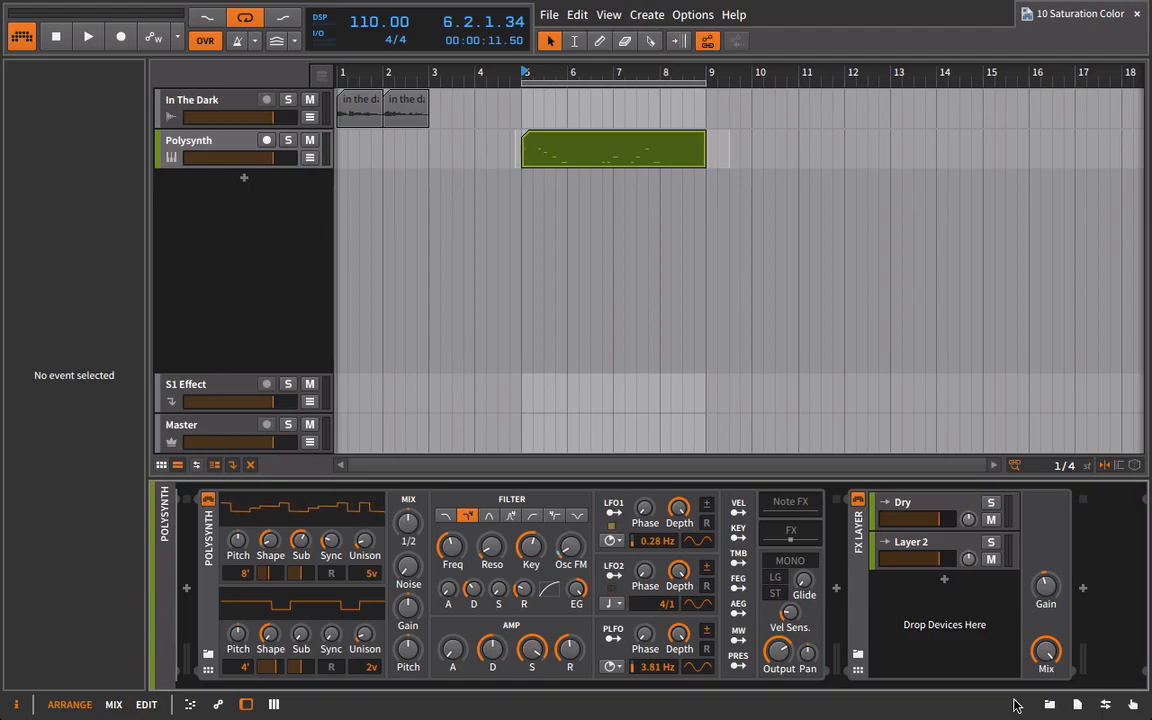
Load the FuzzPlus3 plug-in from the distortion effects into Layer 2 of the Polysynth's FX Layer, and move its window off the devices.
left_click(924, 538)
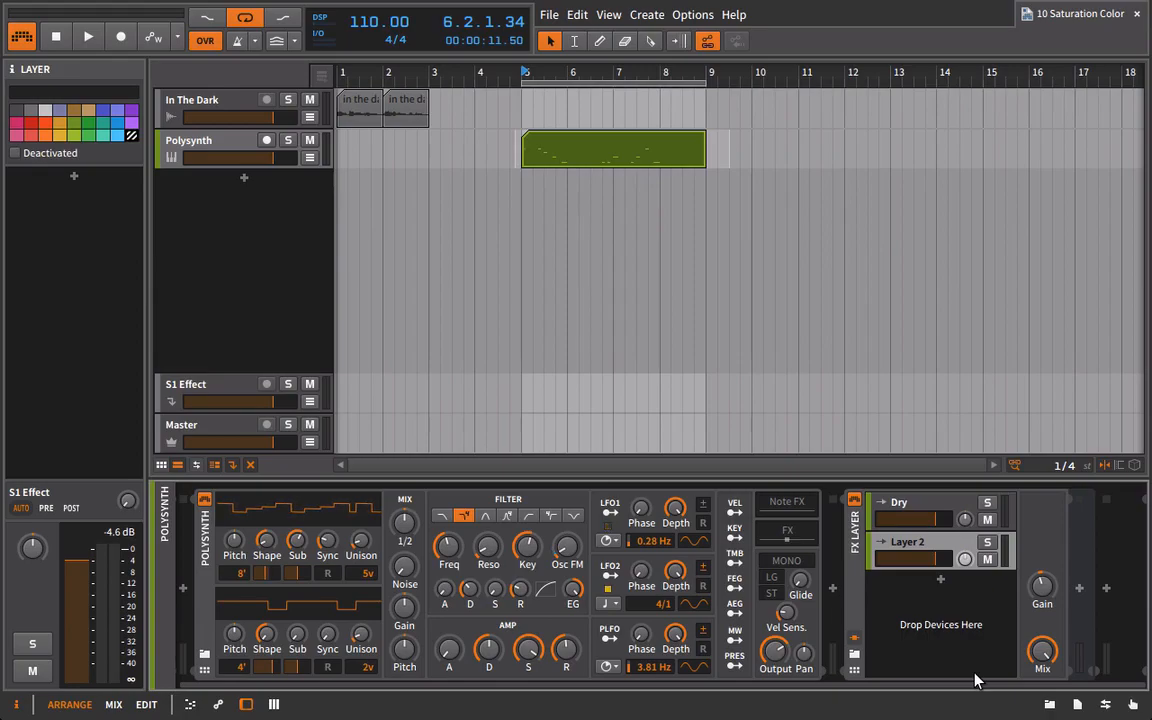
left_click(1050, 705)
left_click_drag(755, 686, 1046, 688)
left_click(1012, 225)
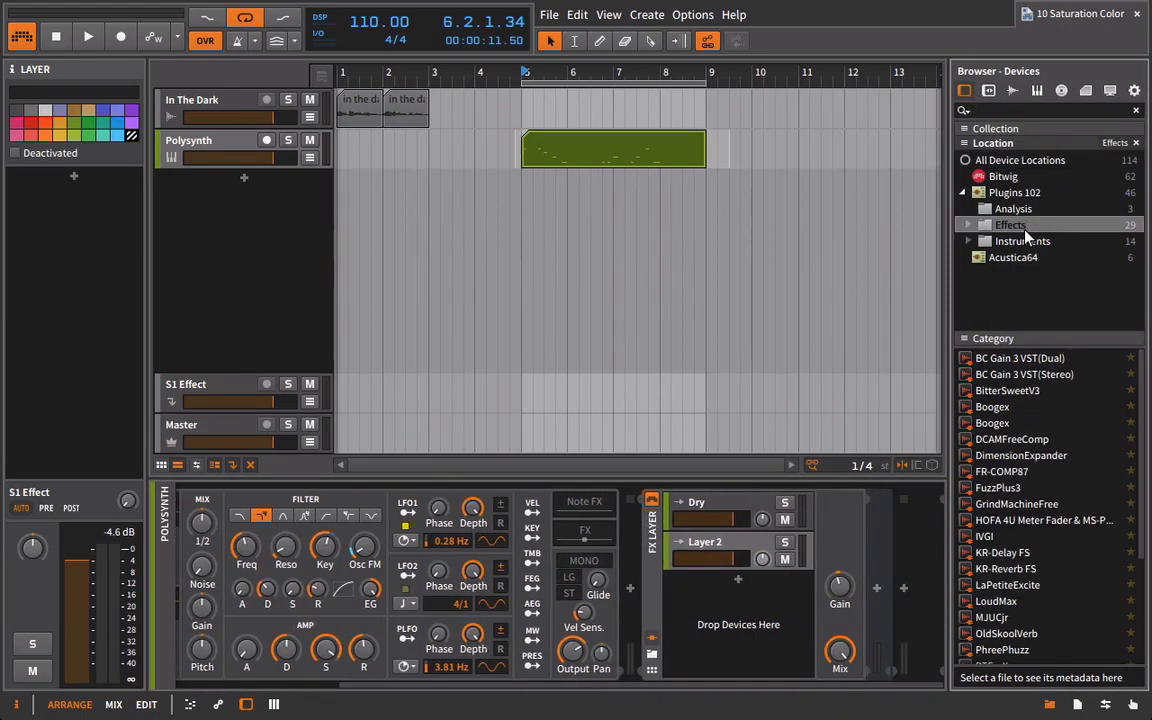
left_click(968, 225)
left_click(1025, 257)
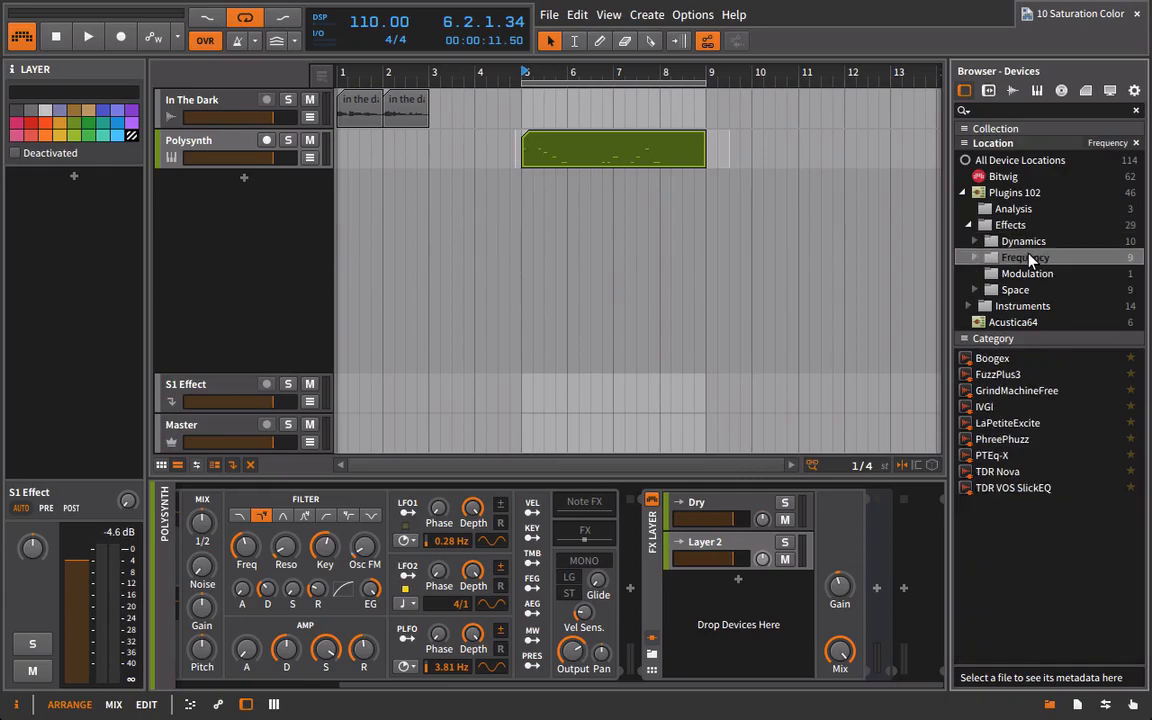
left_click(976, 257)
left_click(1000, 273)
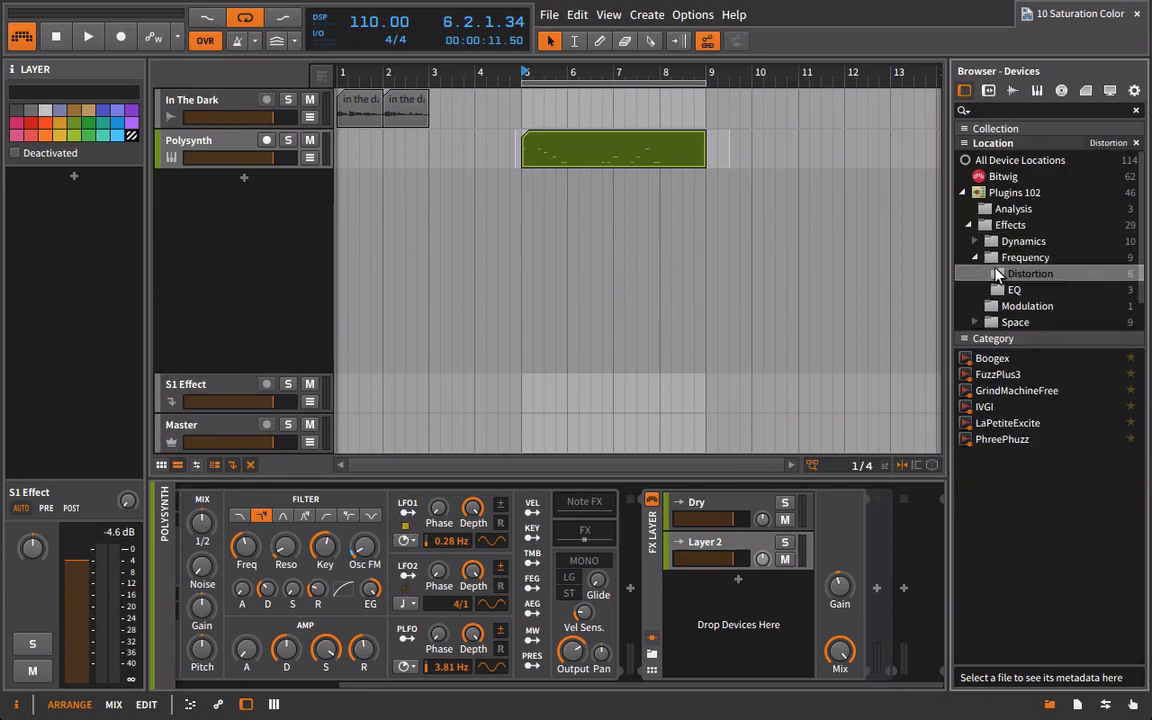
left_click(989, 363)
left_click(975, 376)
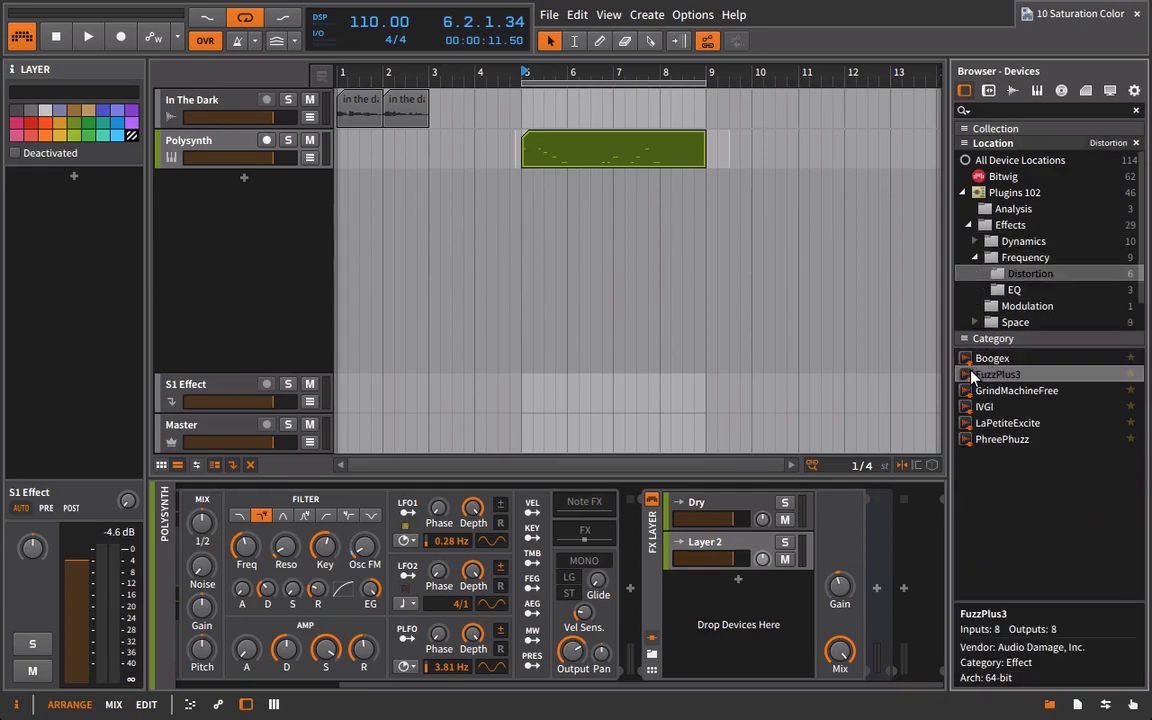
left_click_drag(948, 382, 746, 548)
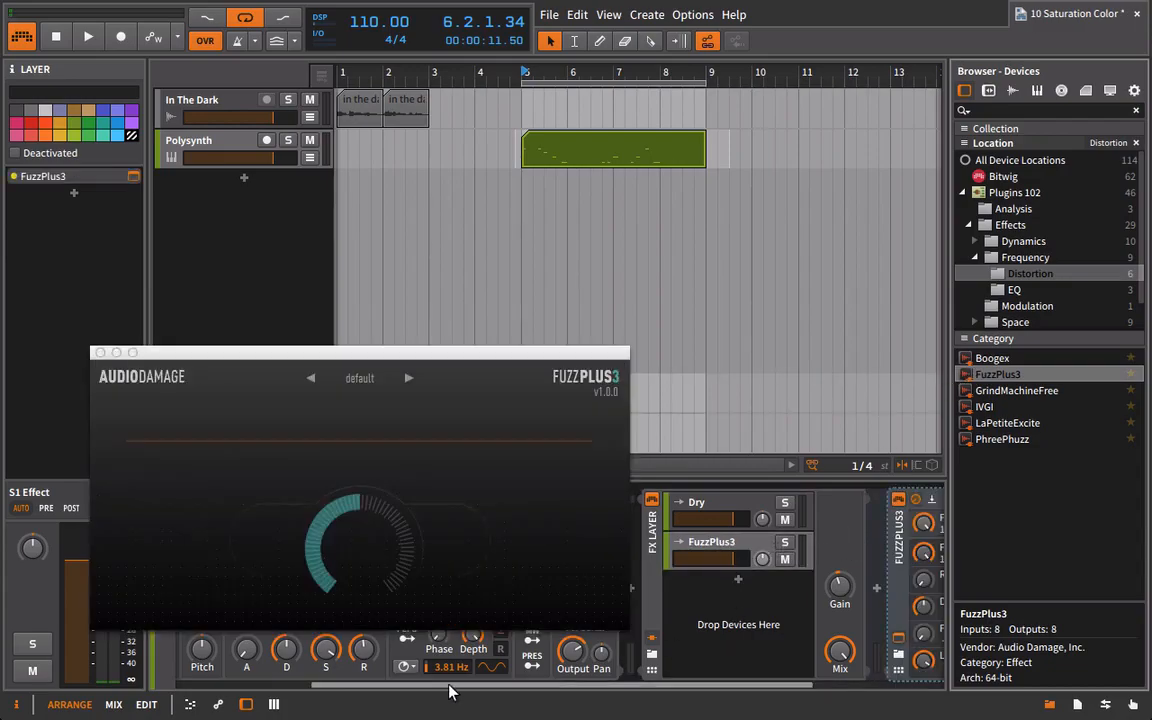
mouse_move(560, 350)
left_mouse_down()
mouse_move(743, 254)
mouse_move(759, 131)
left_mouse_up()
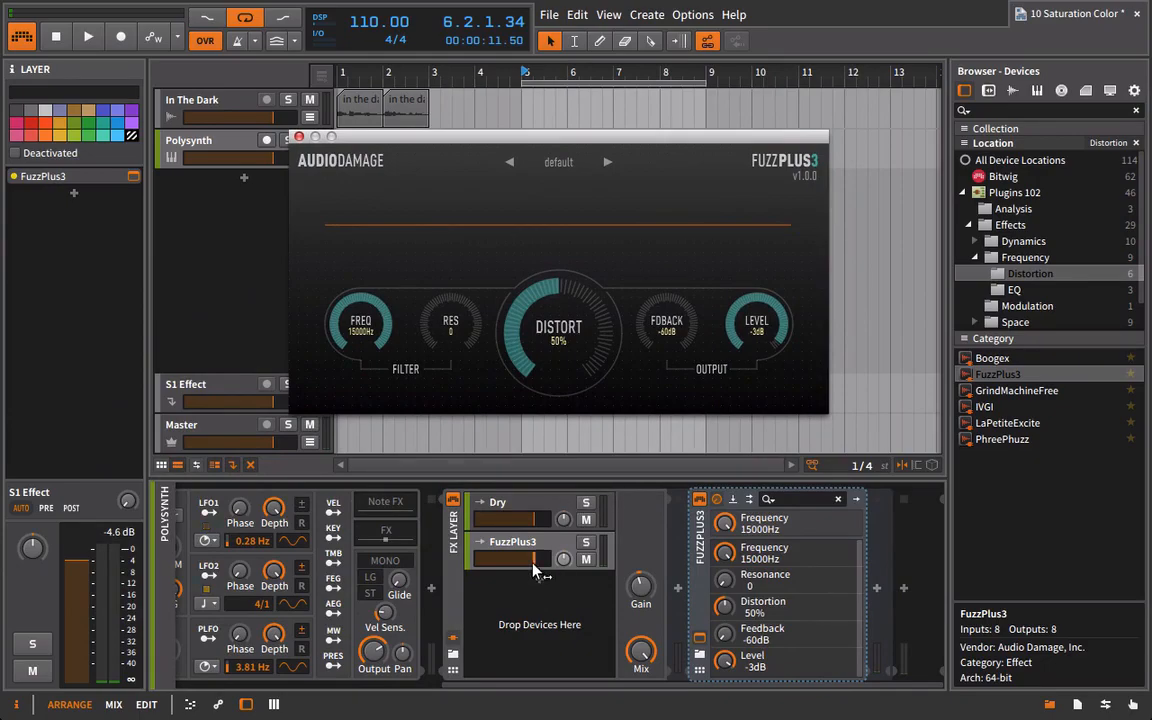
Lower the FuzzPlus3 layer's volume well below the Dry layer's and solo the FuzzPlus3 layer.
left_click_drag(533, 564, 508, 563)
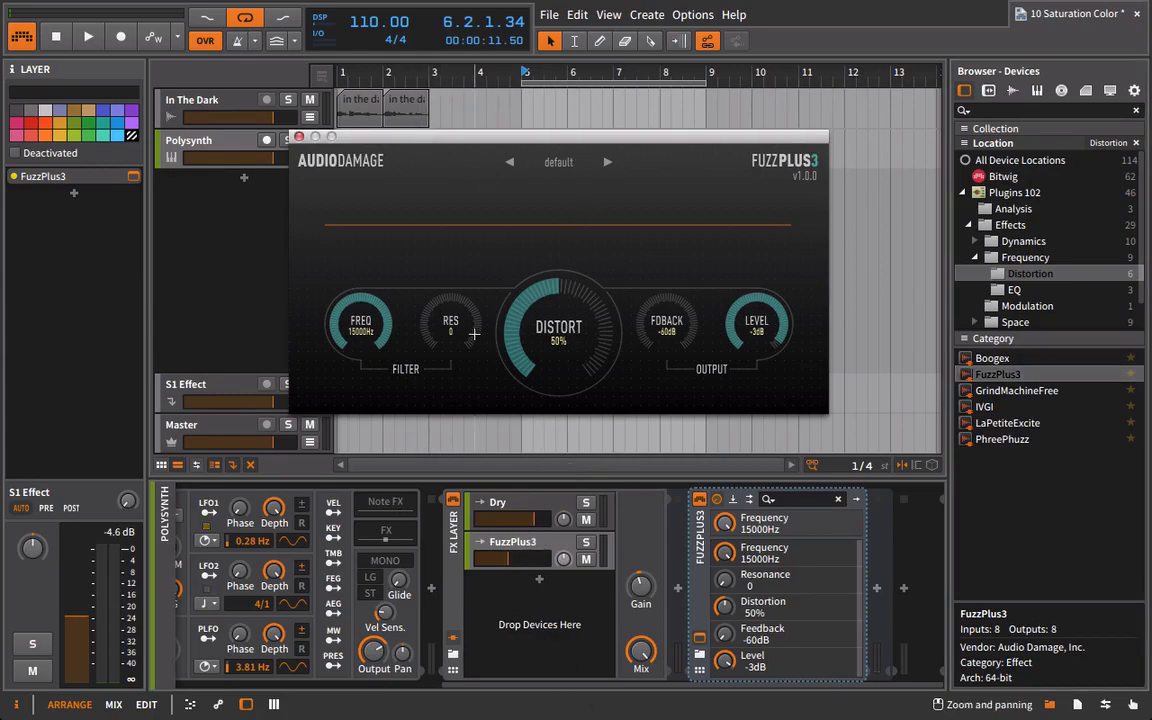
left_click(586, 543)
left_click_drag(533, 132, 542, 192)
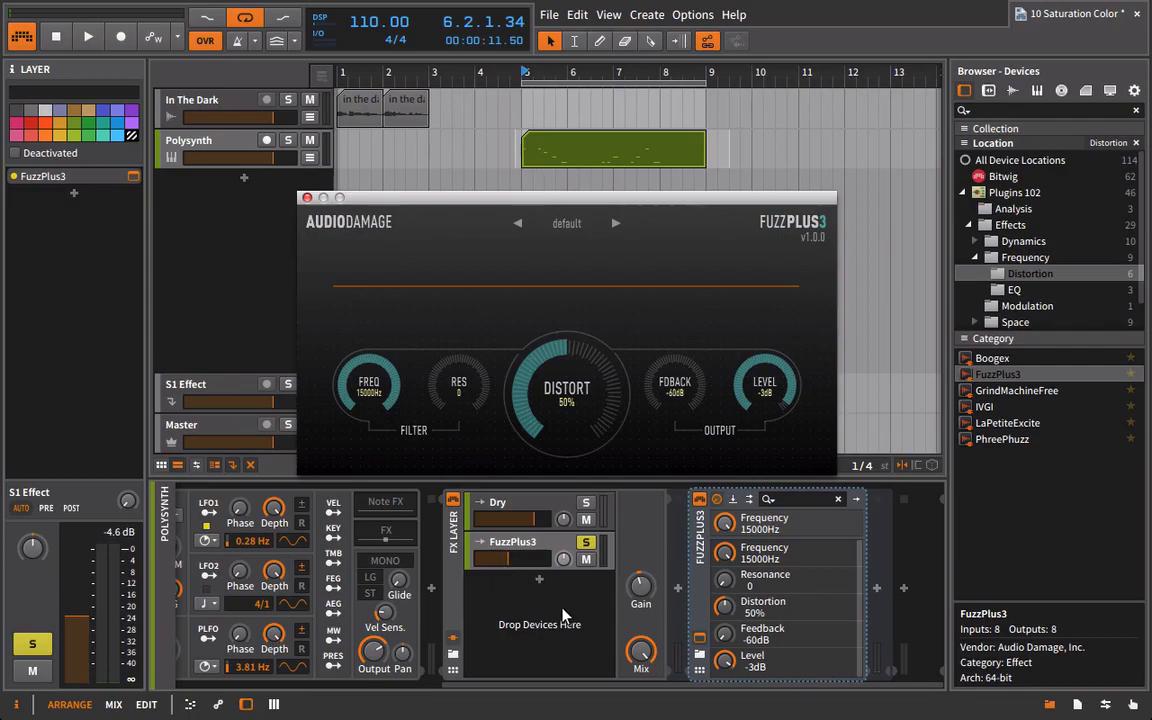
Audition the loop and set FuzzPlus3's distortion to 72%, resonance to 5 and filter frequency to 2415 Hz.
key("space")
left_click_drag(571, 414, 627, 282)
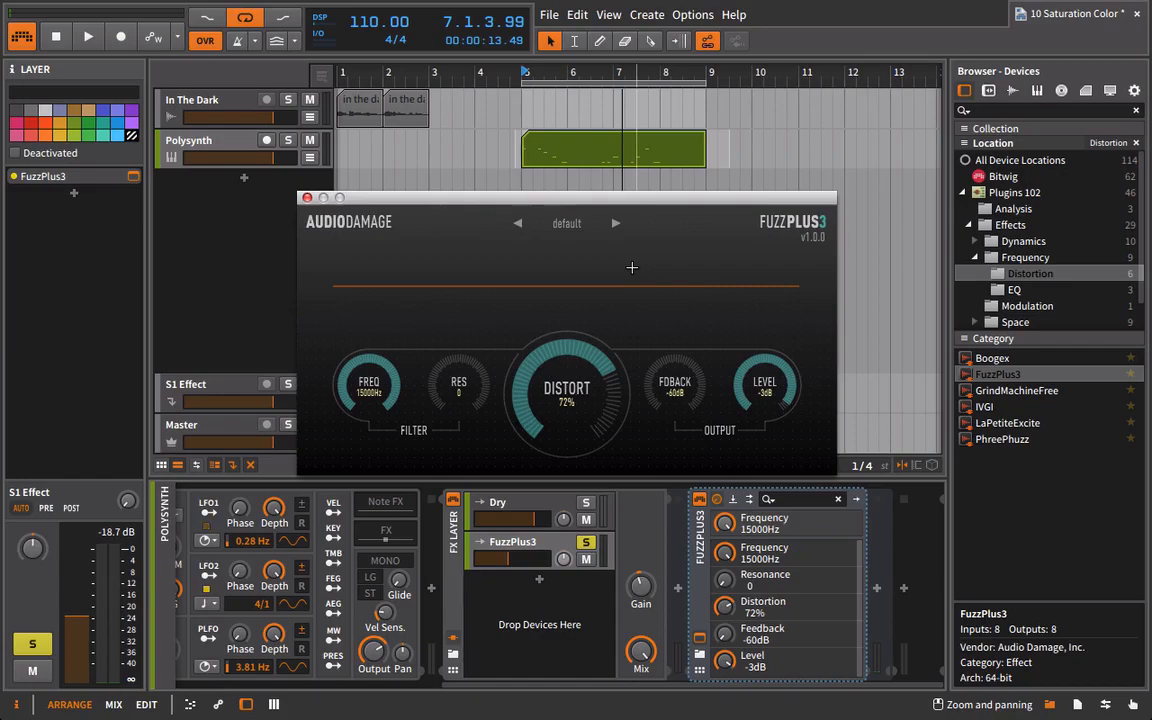
key("space")
left_click_drag(434, 359, 450, 282)
left_click_drag(381, 356, 371, 463)
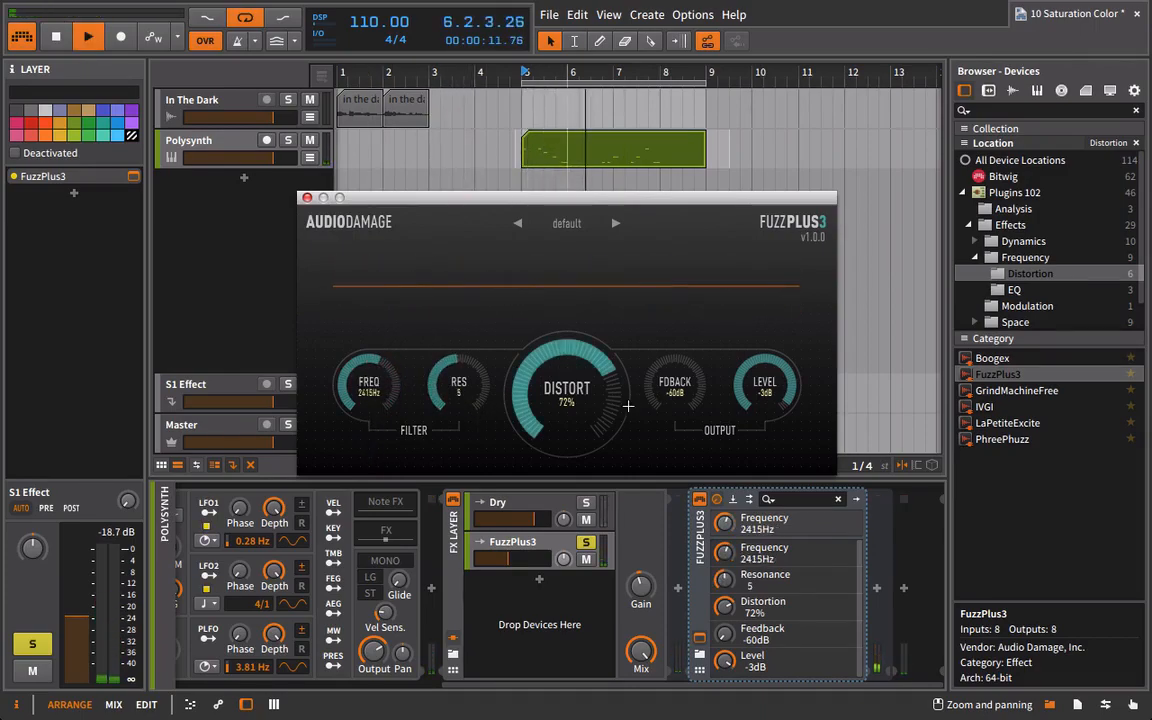
Set FuzzPlus3's feedback to -17 dB, distortion to 49% and filter frequency to 2997 Hz, then close the plug-in window and stop playback.
left_click_drag(677, 391, 702, 268)
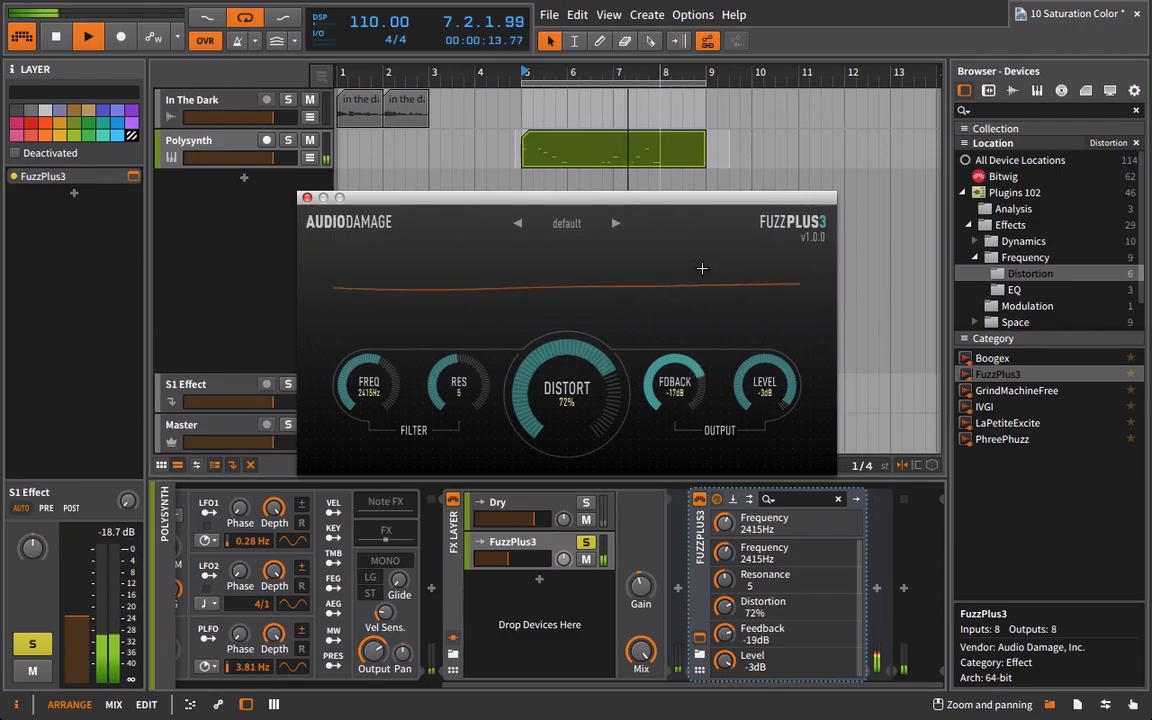
left_click_drag(585, 342, 526, 419)
key("space")
left_click_drag(366, 408, 367, 384)
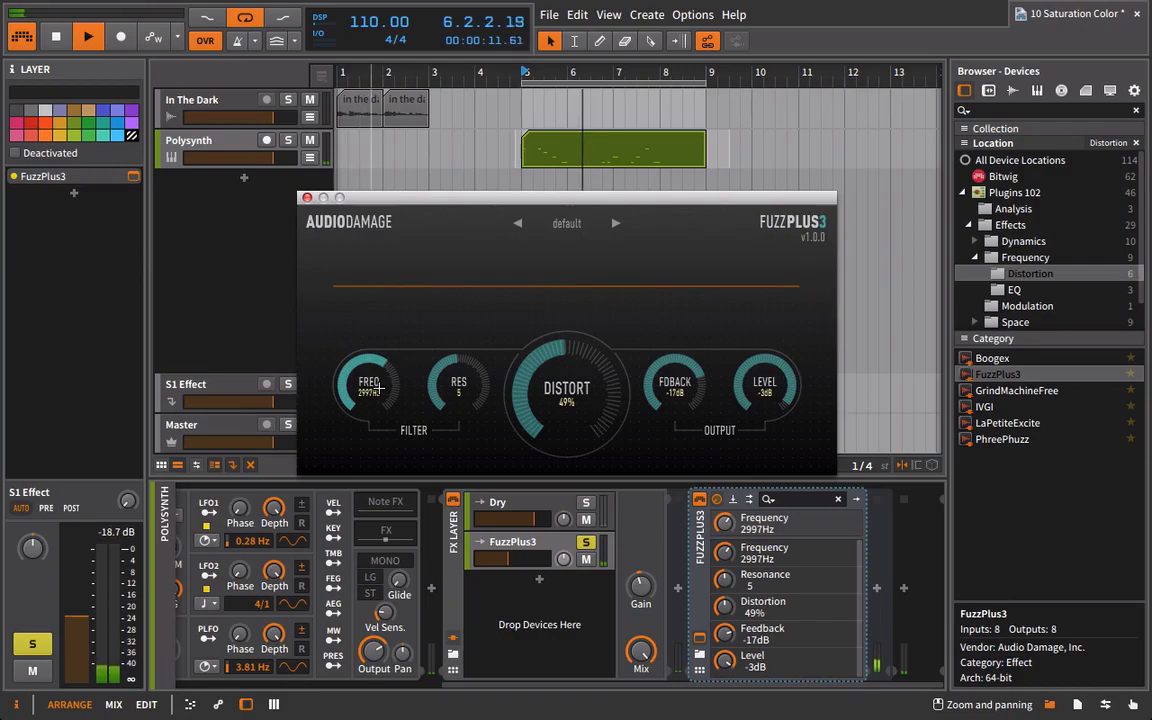
left_click(307, 197)
key("space")
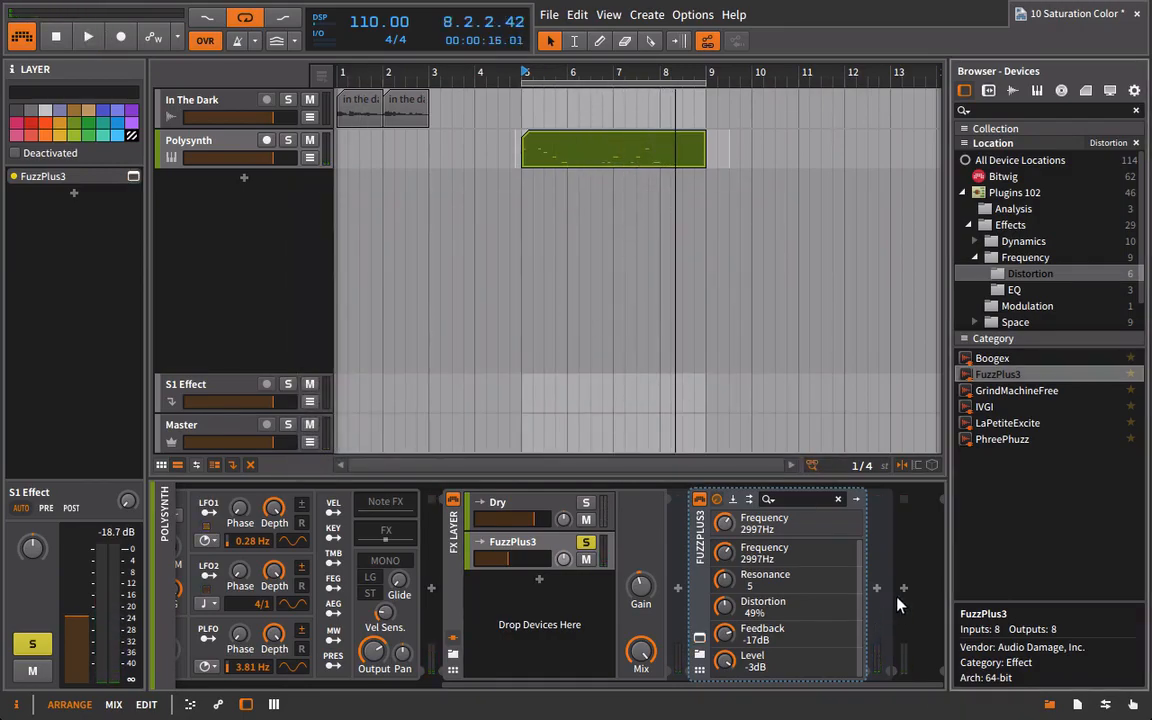
Add Bitwig's Tool device after FuzzPlus3 in the soloed layer.
left_click(1000, 178)
scroll(1010, 520, "down", 15)
left_click_drag(983, 512, 797, 510)
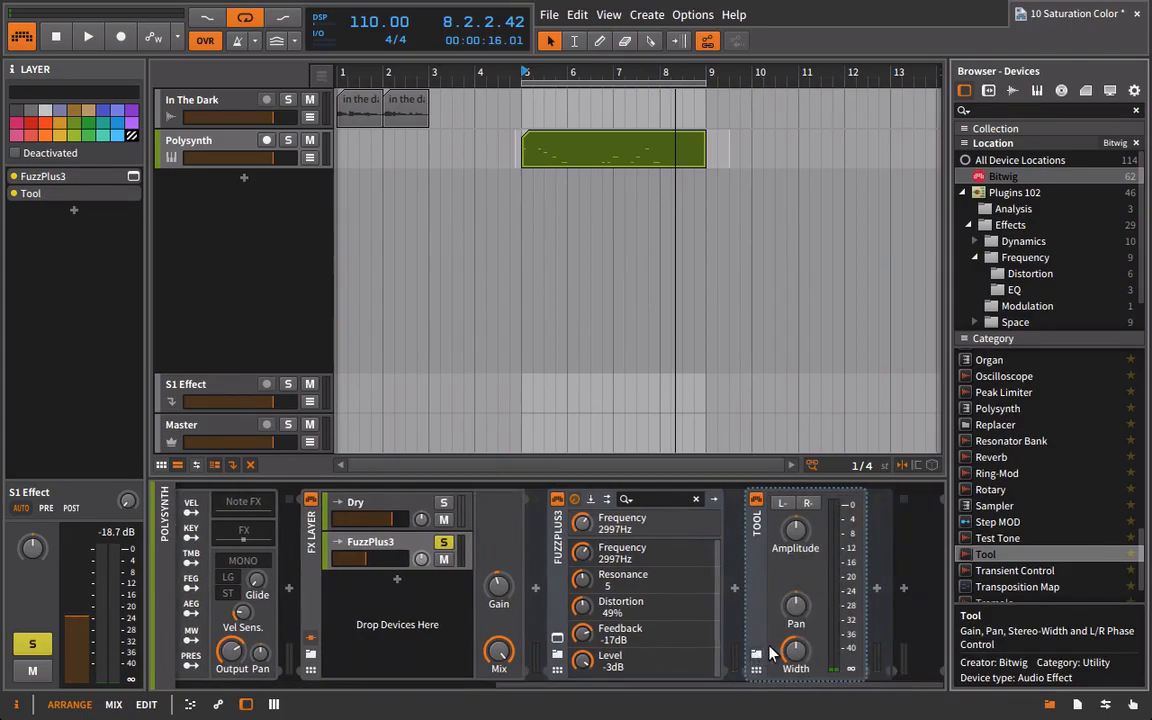
Narrow the Tool's stereo width and slightly lower its amplitude while the loop plays, then stop playback.
key("space")
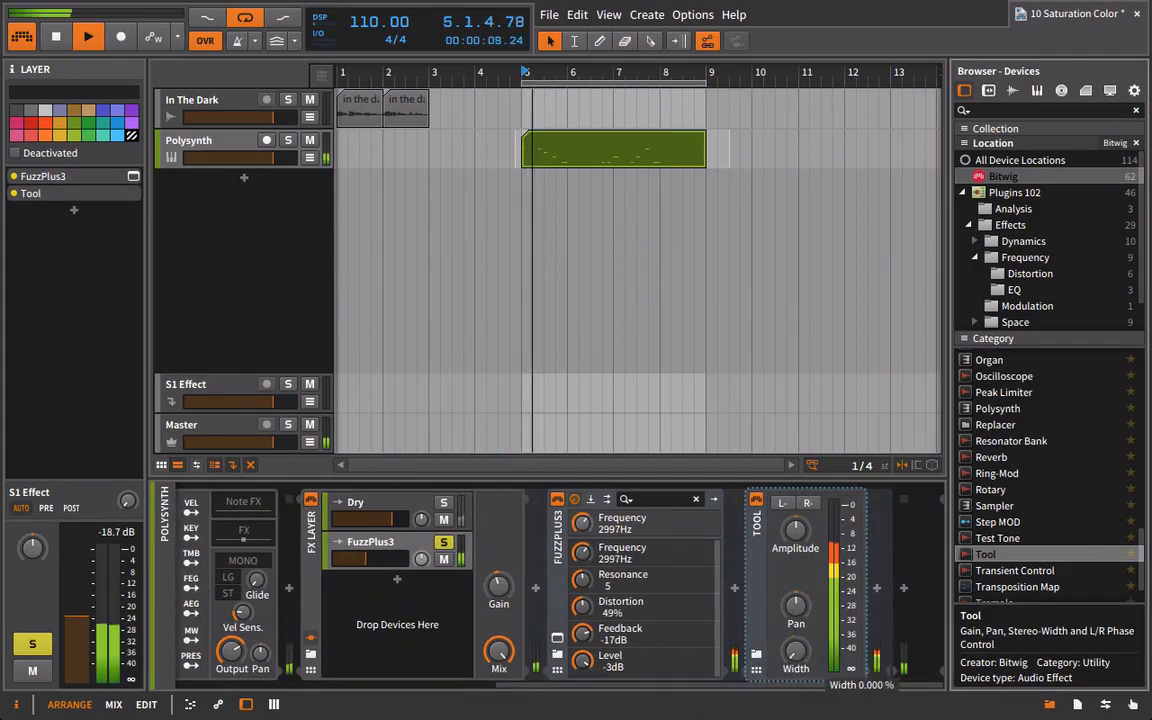
mouse_move(795, 530)
left_mouse_down()
mouse_move(795, 570)
mouse_move(795, 554)
left_mouse_up()
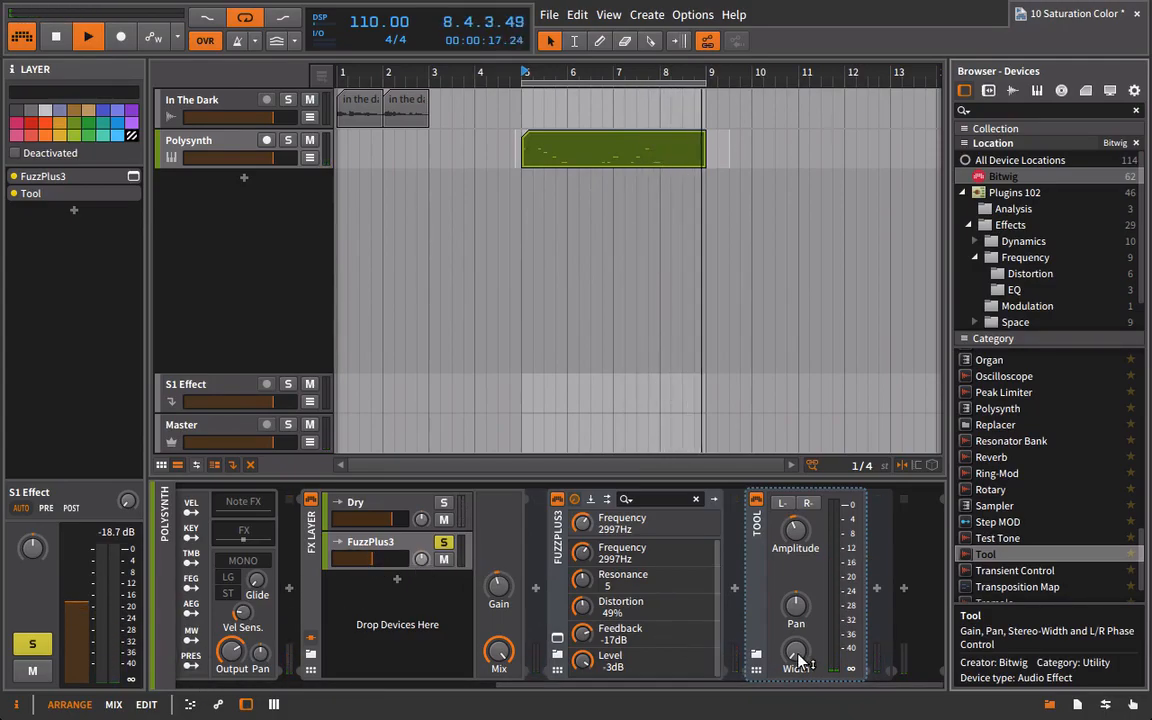
left_click_drag(803, 663, 803, 682)
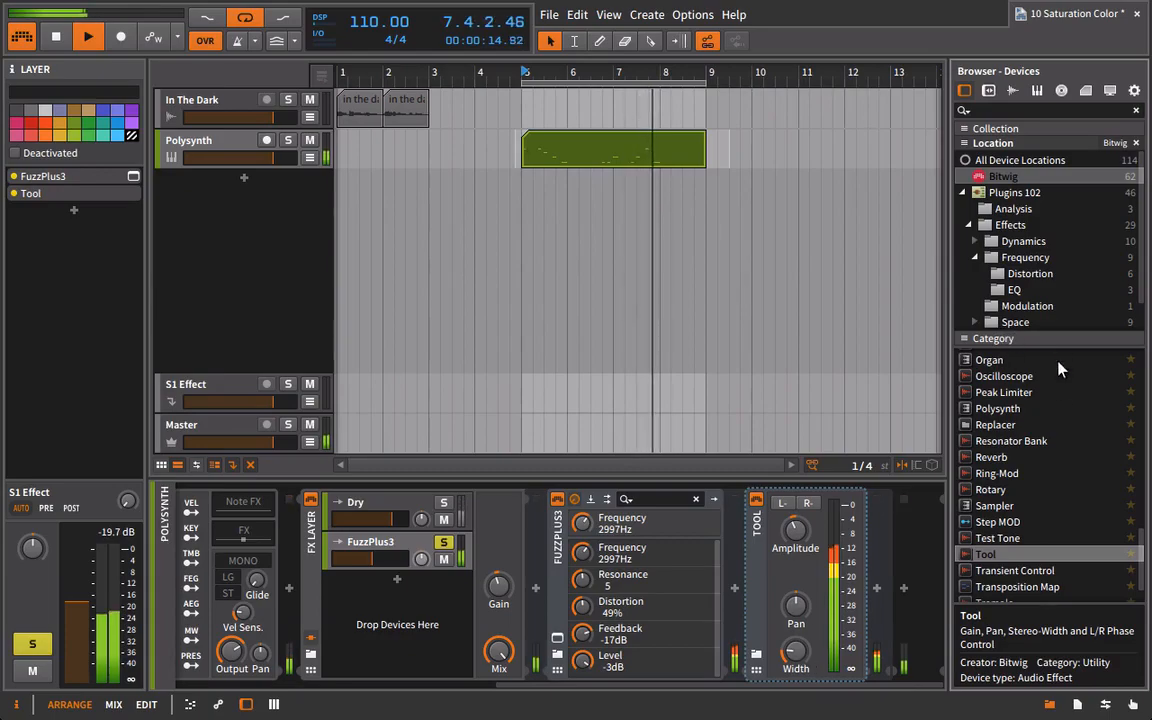
key("space")
Add a Delay-1 device after the Tool in the FuzzPlus3 layer.
scroll(1022, 500, "up", 10)
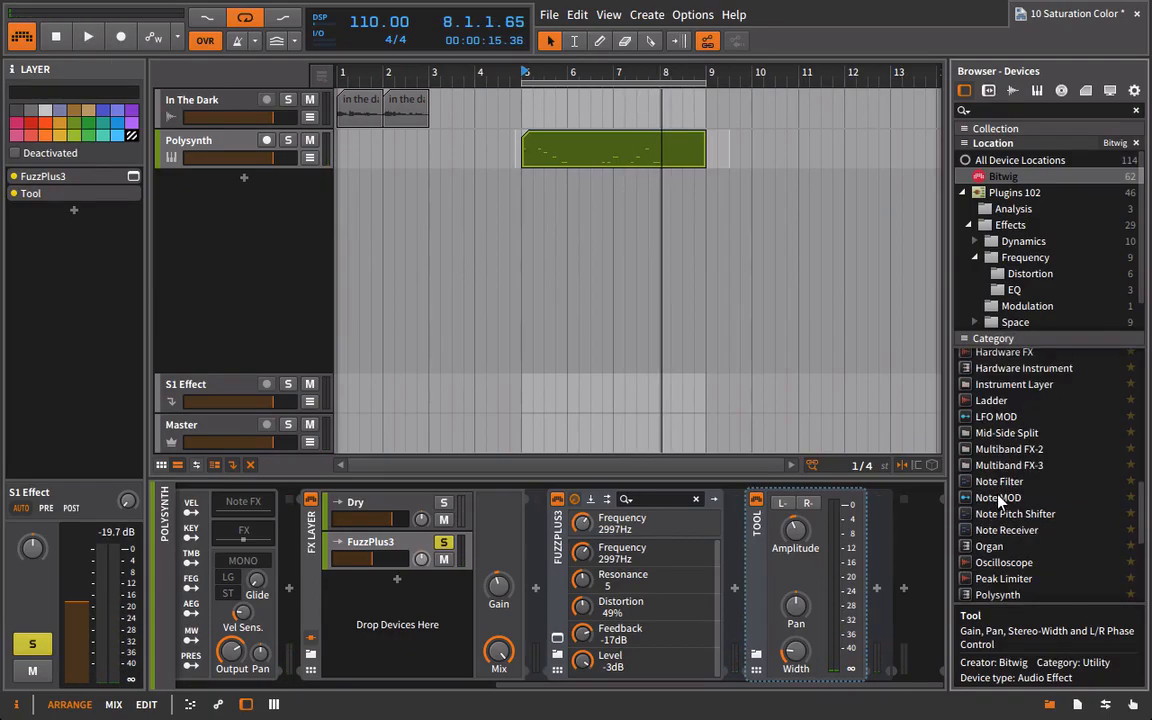
scroll(1010, 530, "down", 1)
left_click_drag(990, 485, 880, 532)
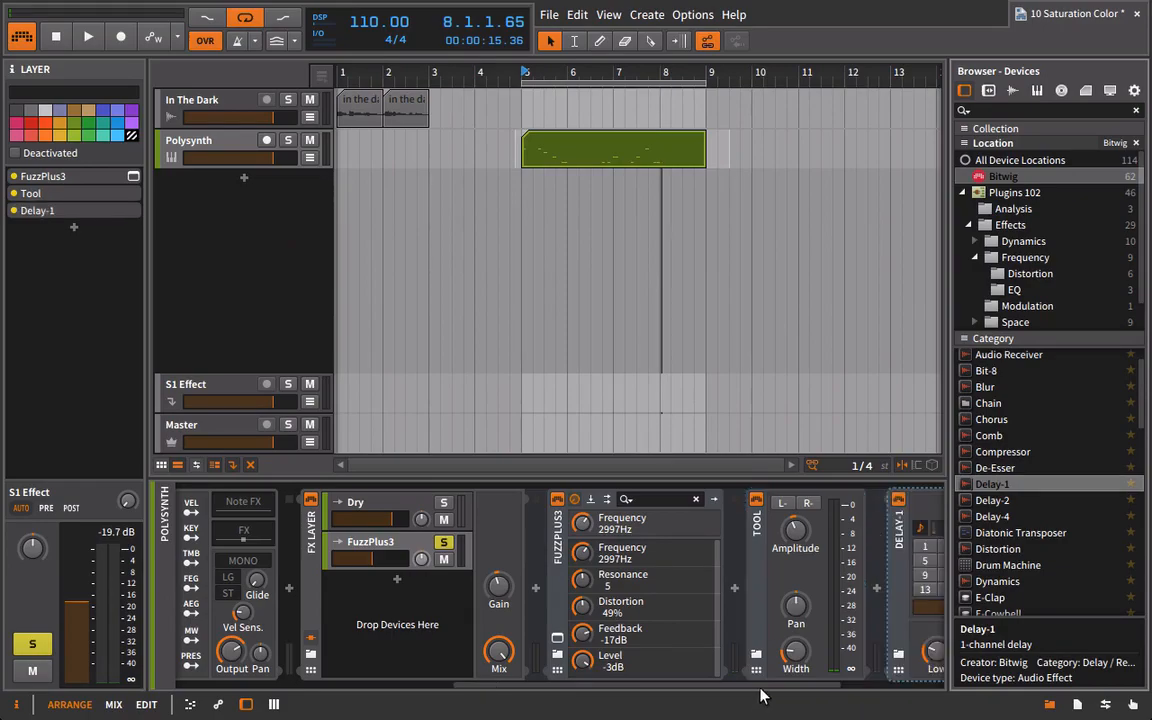
left_click_drag(764, 686, 1037, 668)
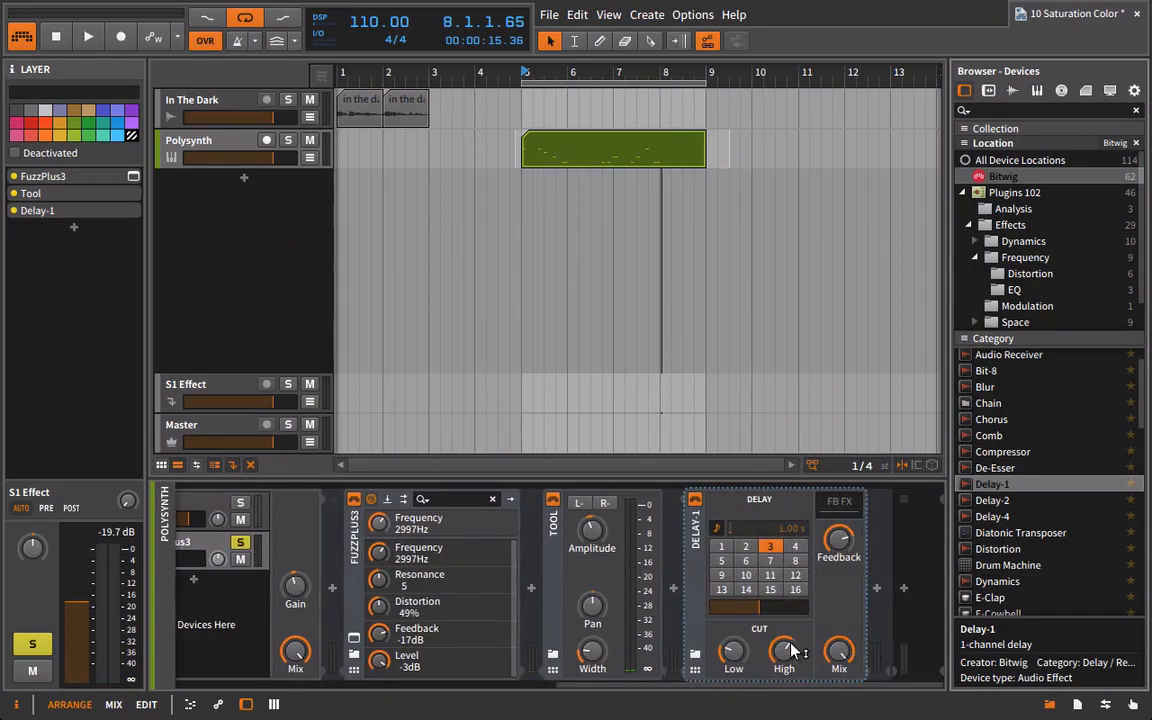
Adjust Delay-1's cut filters and briefly check the settings in the FuzzPlus3 window.
left_click_drag(736, 662, 736, 616)
left_click(353, 637)
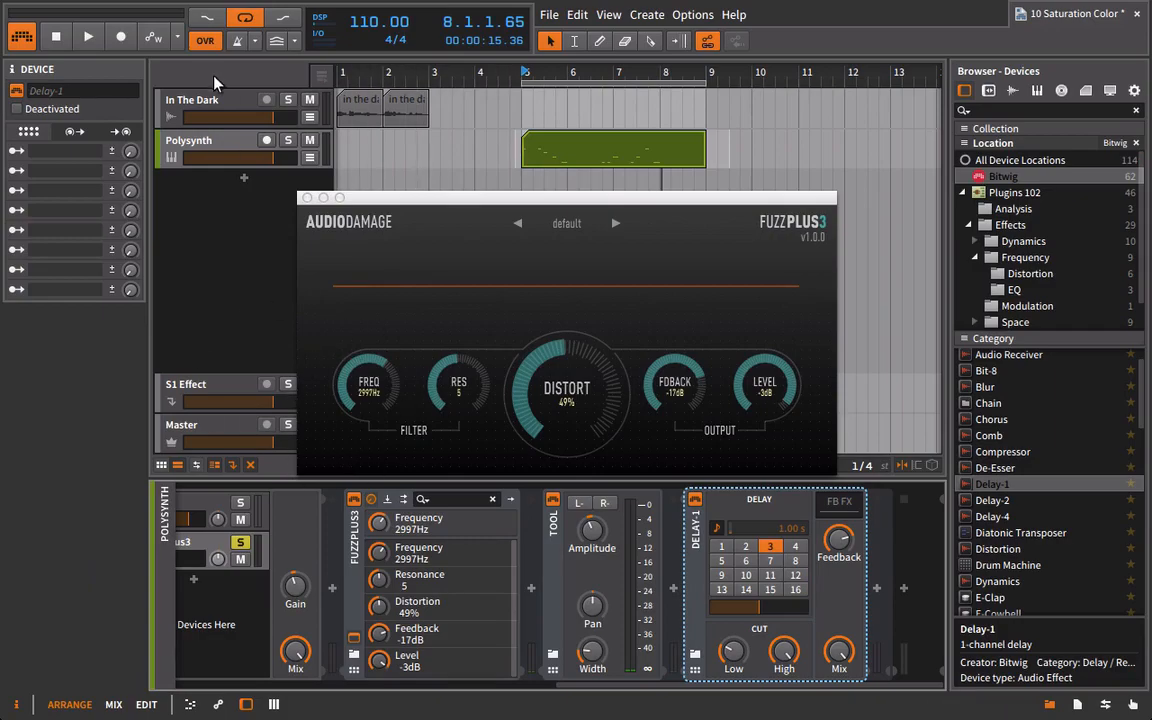
left_click(307, 197)
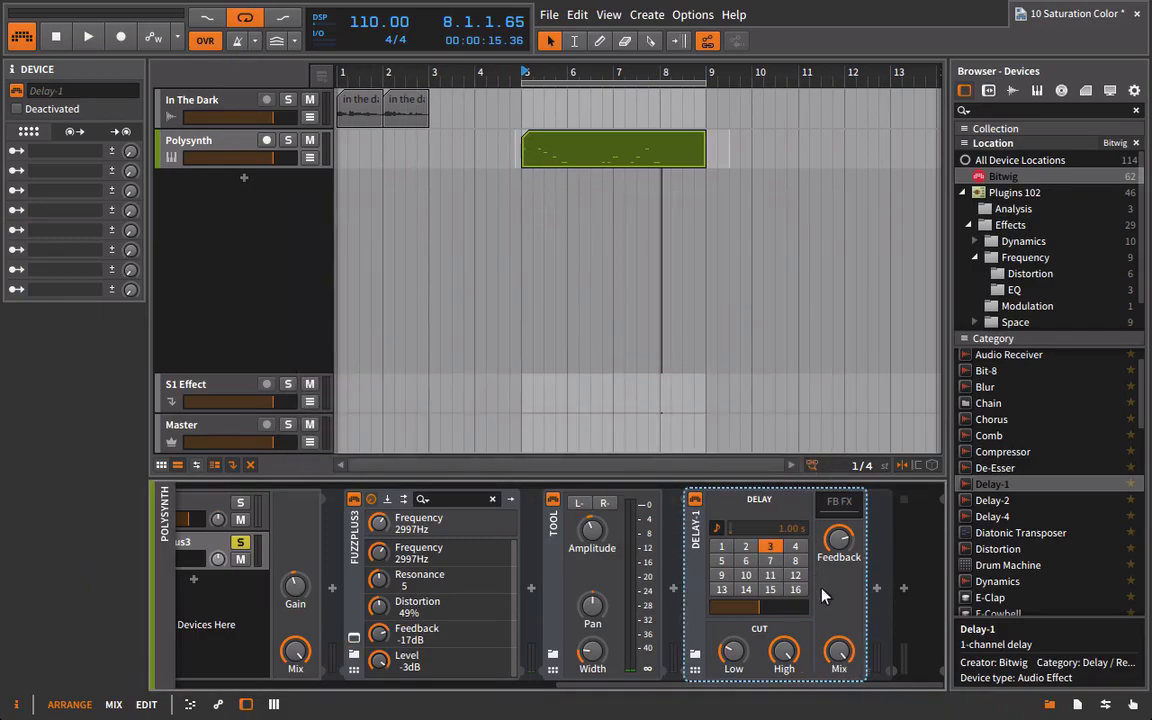
Play the loop, unsolo the FuzzPlus3 layer and lower its volume slightly against the Dry layer.
key("space")
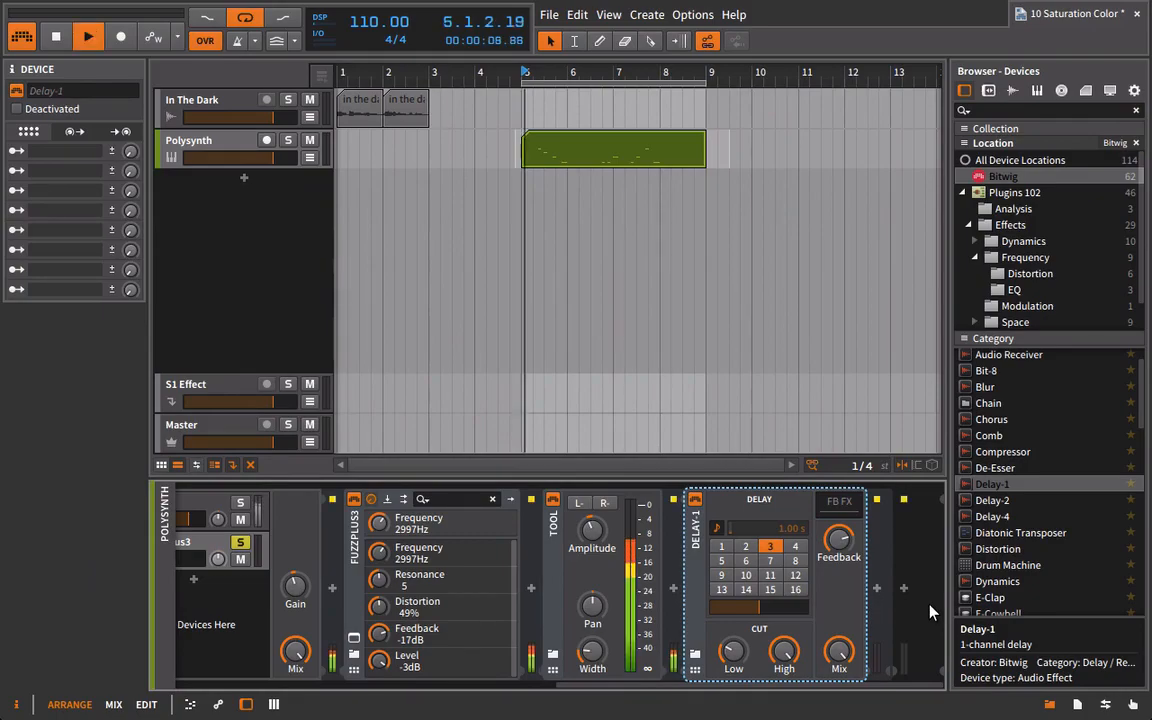
left_click(237, 546)
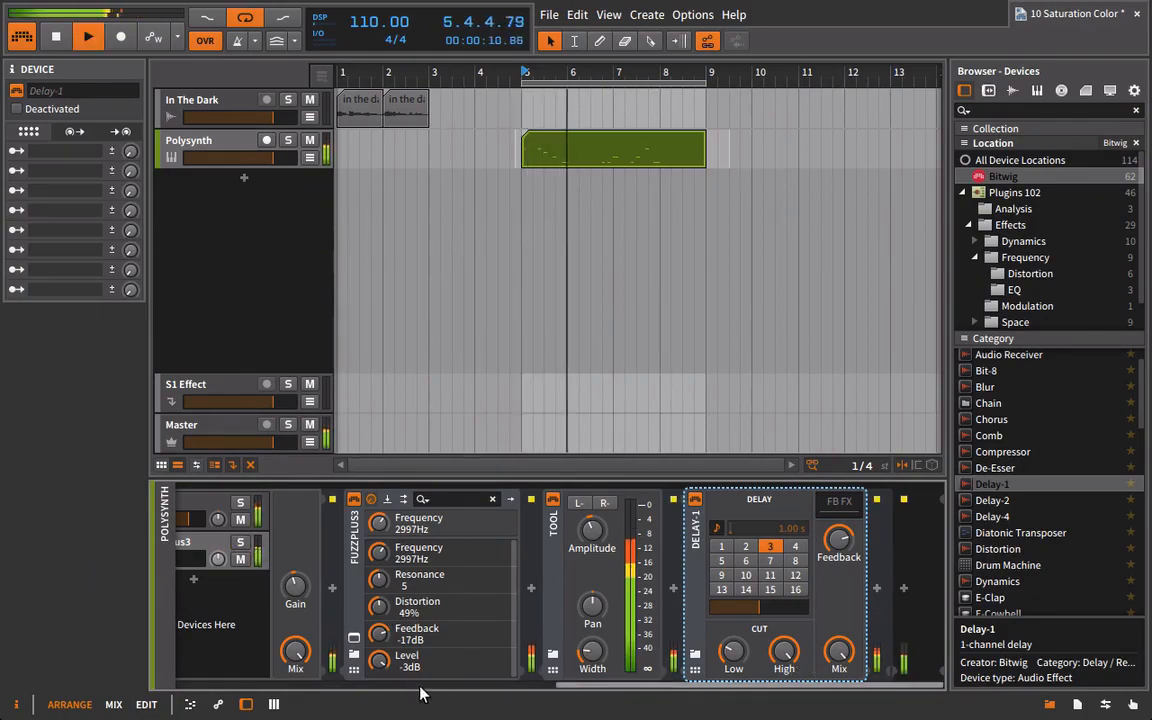
left_click_drag(585, 685, 508, 685)
left_click_drag(320, 560, 310, 560)
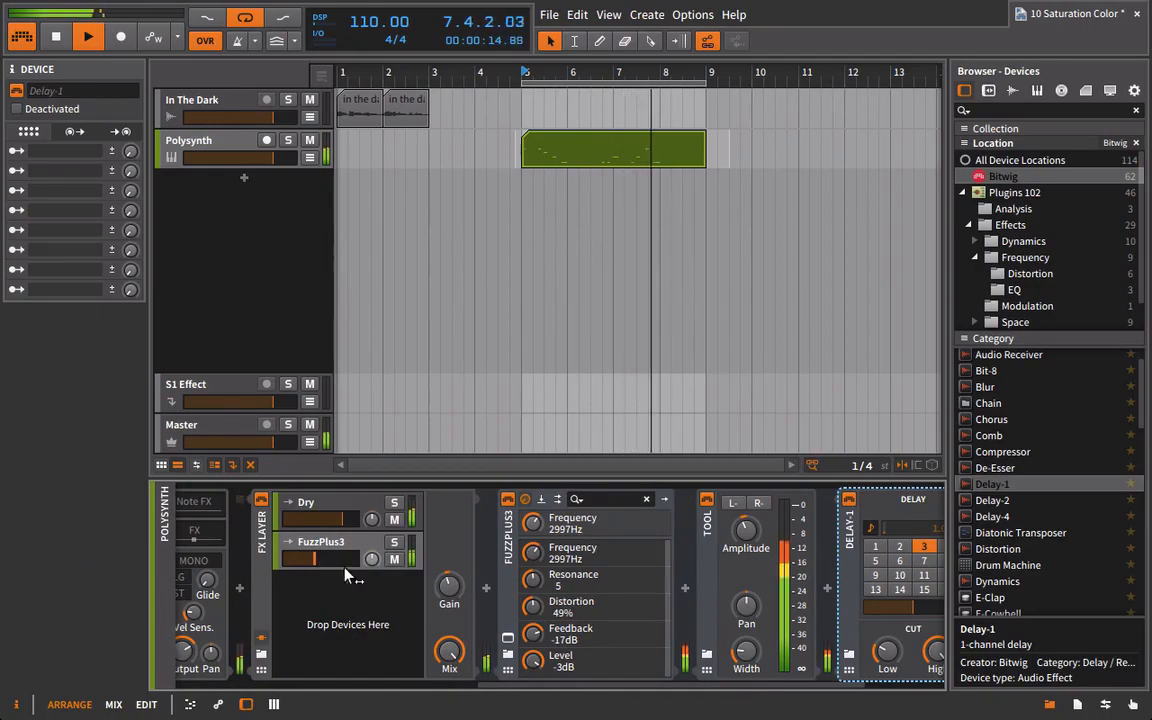
Set Delay-1's delay time to 2 steps and play the loop with both layers.
left_click_drag(684, 697, 743, 697)
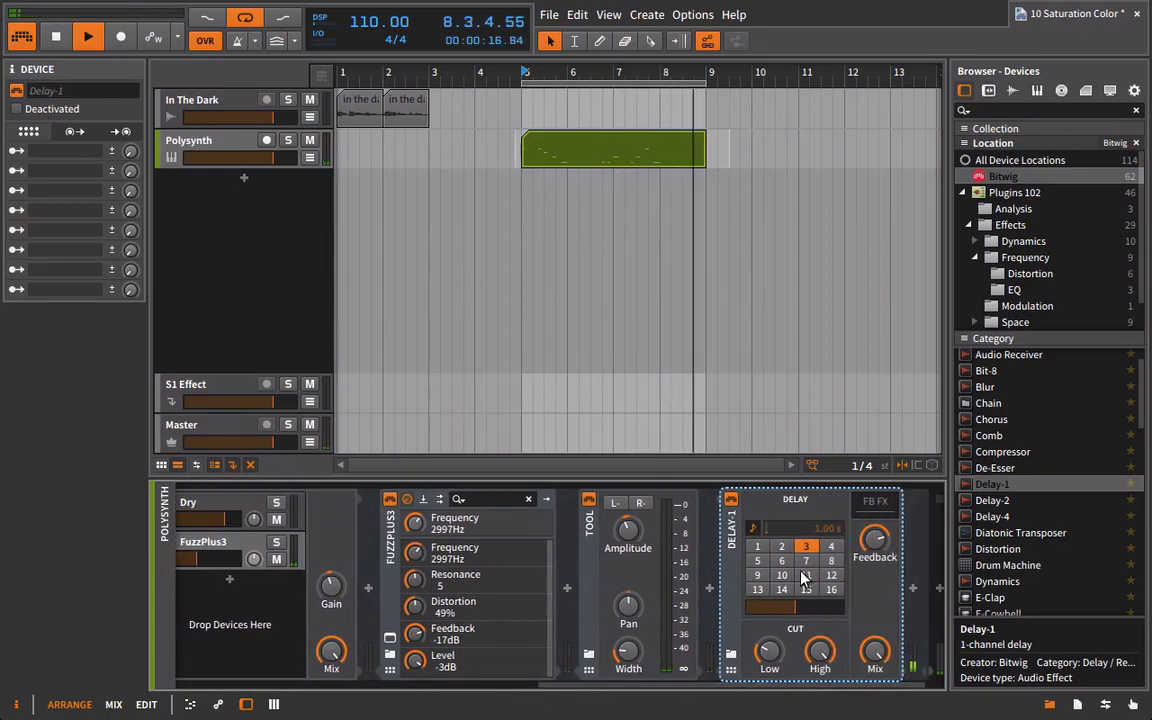
left_click(781, 547)
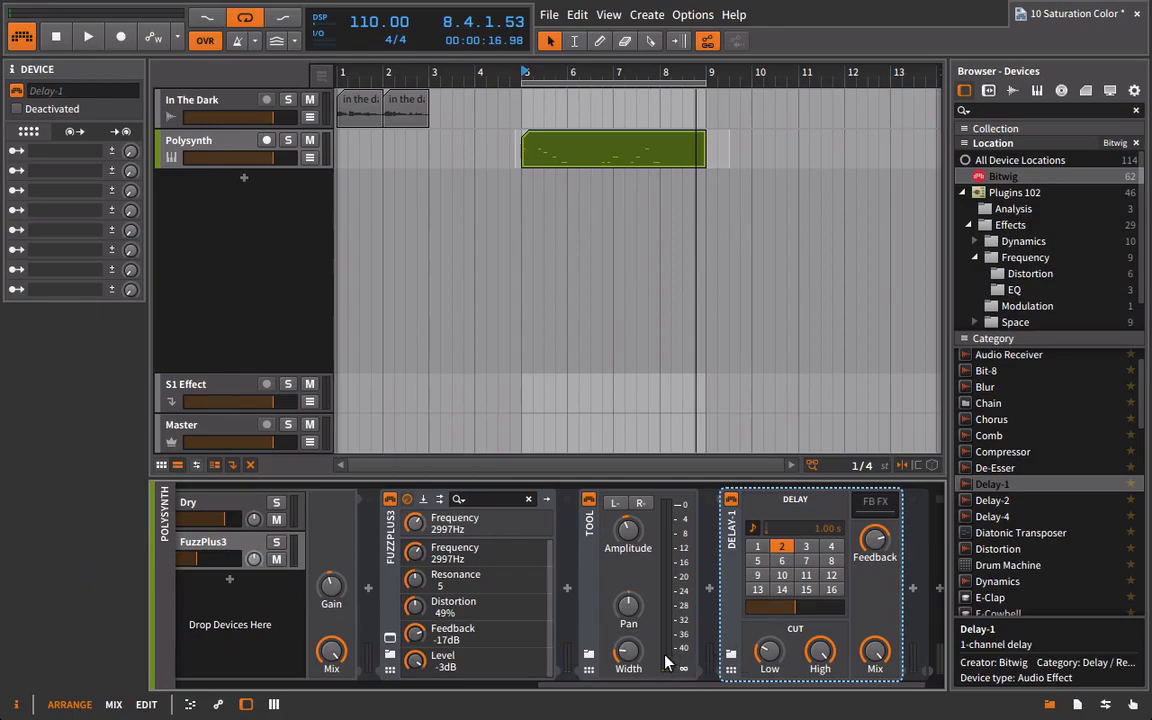
key("space")
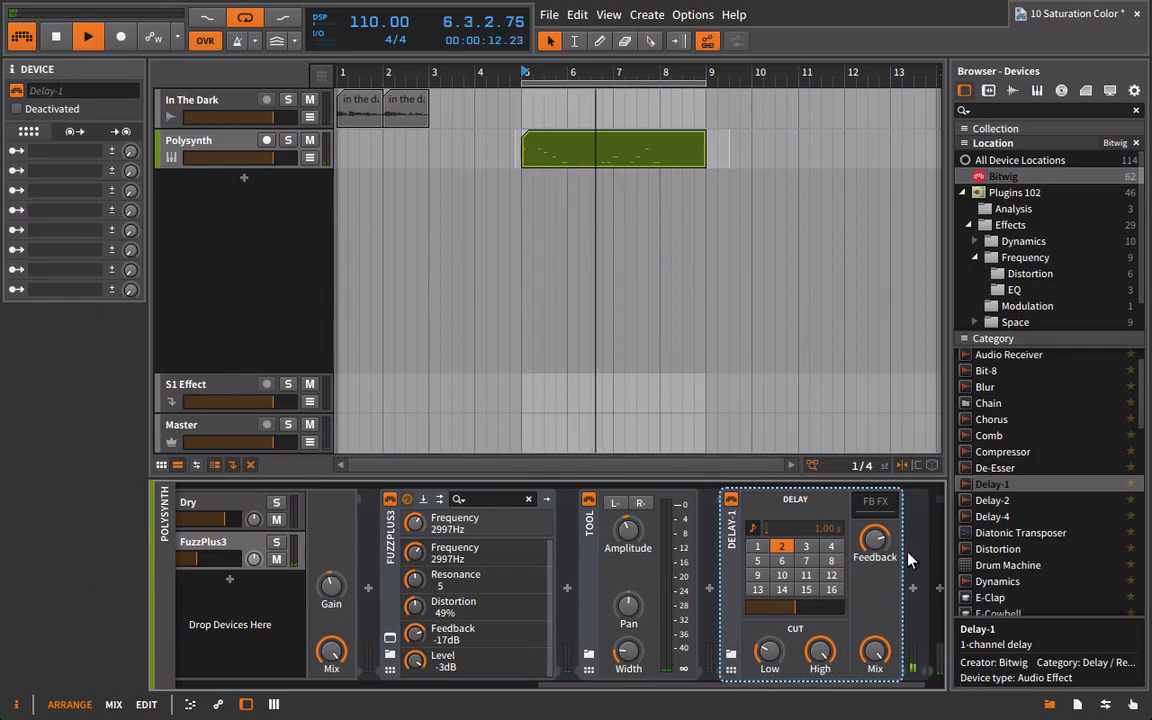
Reduce FuzzPlus3's distortion to 19% during playback and close its window.
left_click(391, 640)
left_click_drag(596, 416, 570, 444)
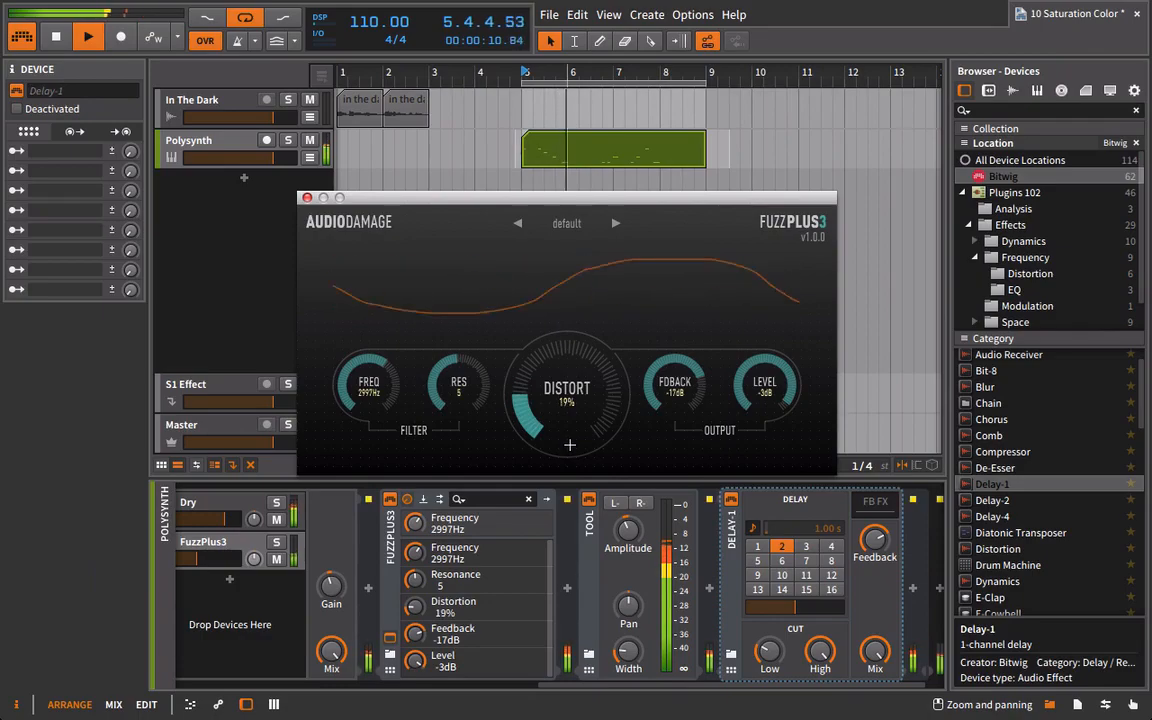
left_click(307, 200)
Set Delay-1's delay time to 1 step and fine-tune its feedback while the loop plays.
left_click_drag(699, 689, 722, 689)
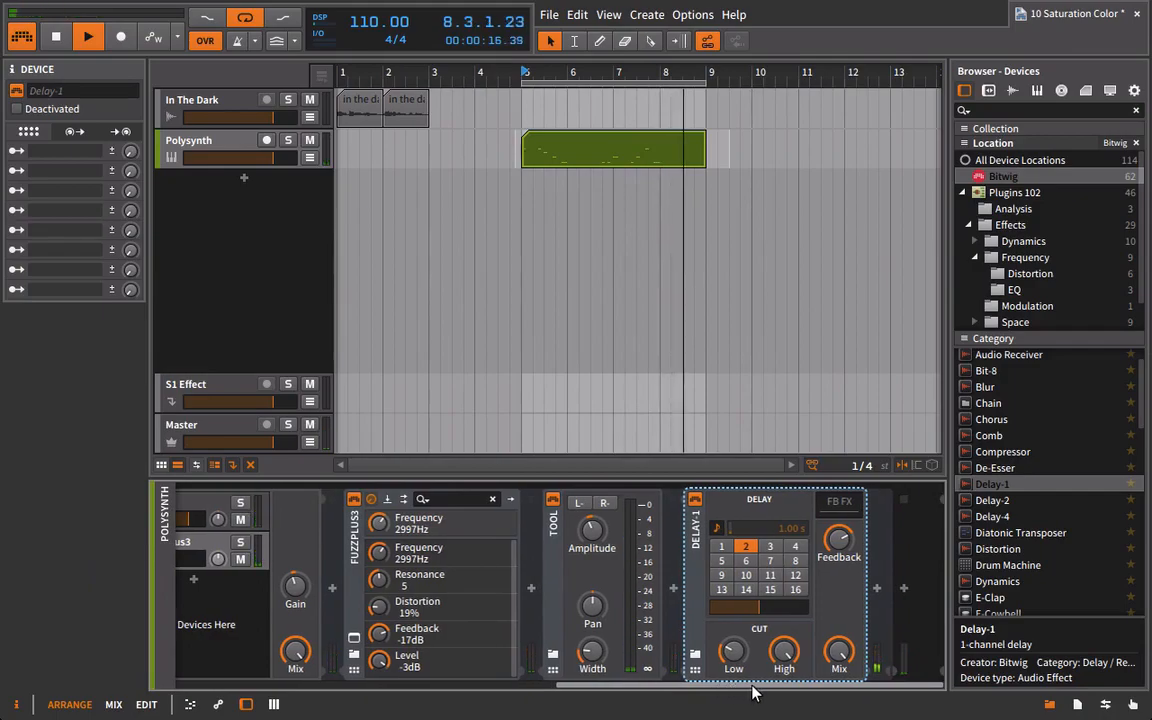
left_click(719, 547)
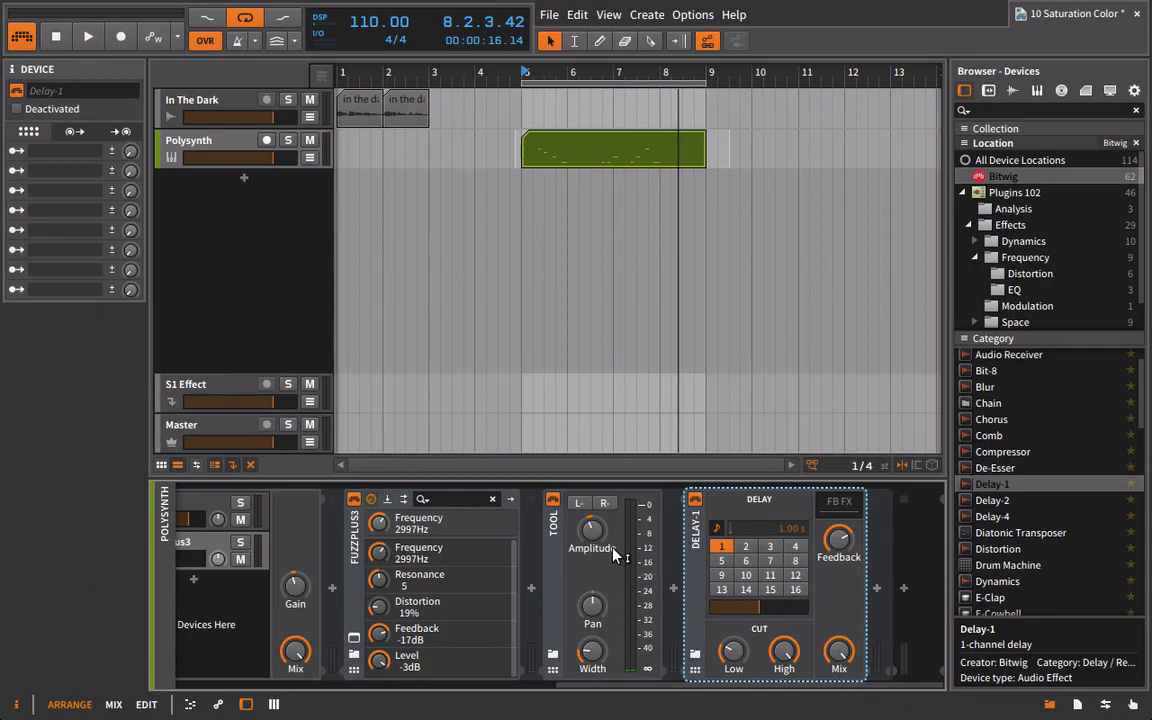
key("space")
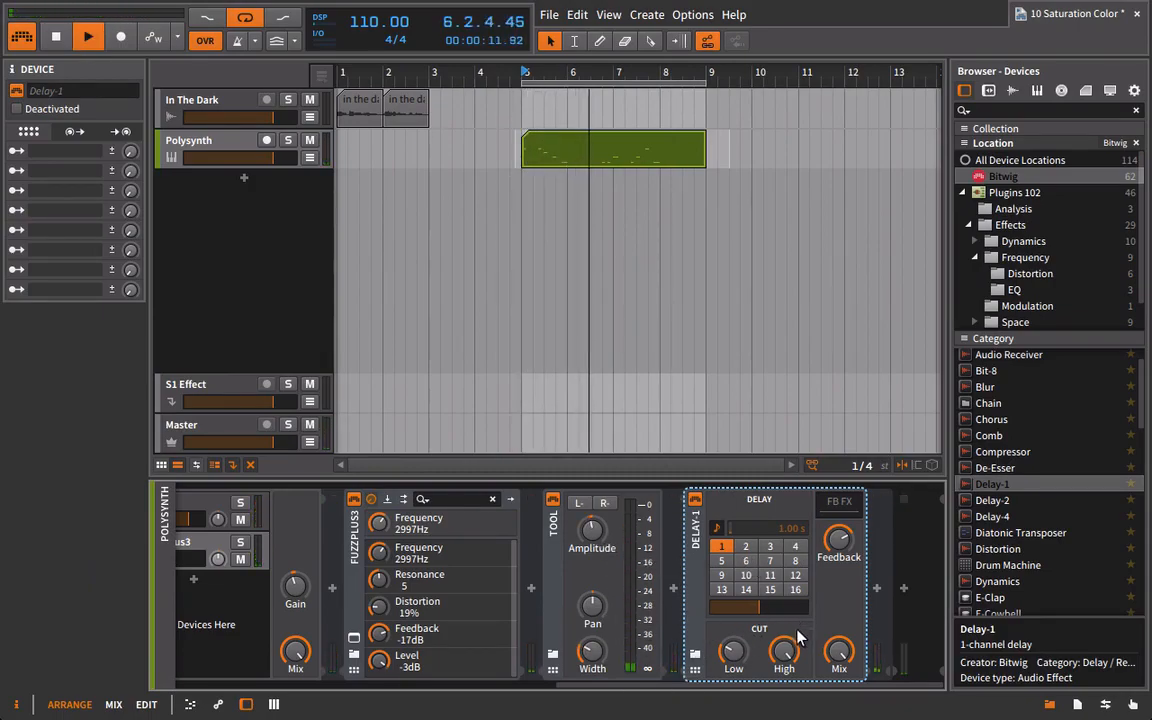
mouse_move(830, 547)
left_mouse_down()
mouse_move(830, 525)
mouse_move(829, 557)
left_mouse_up()
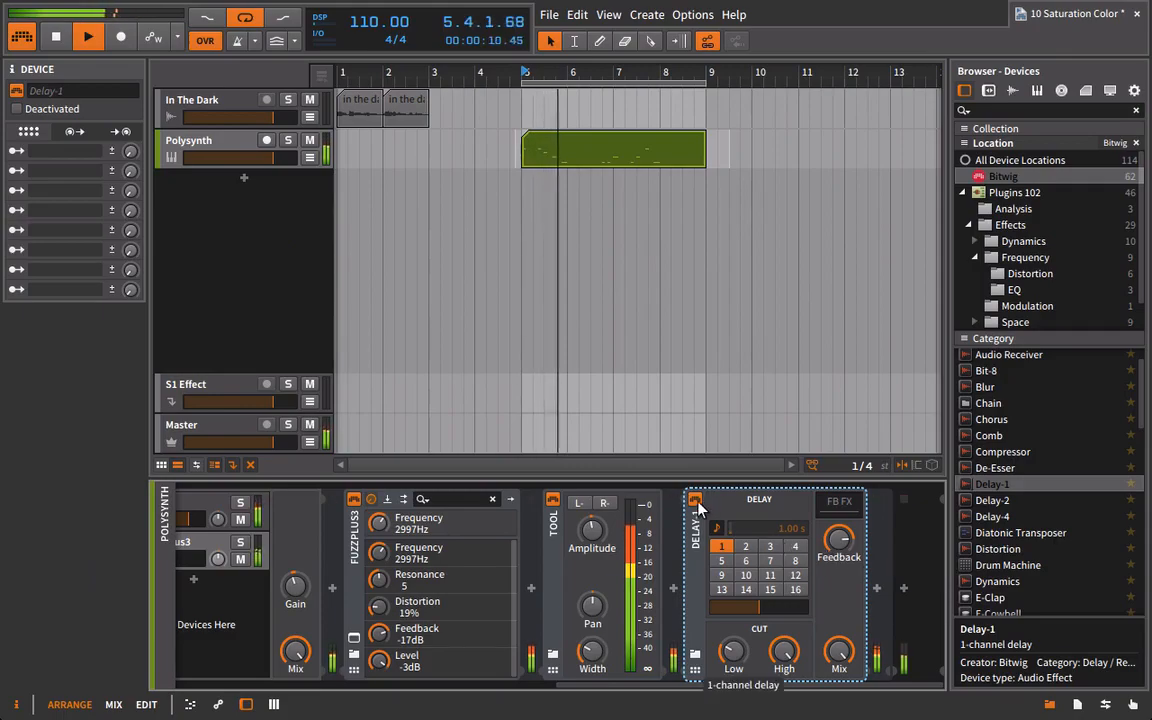
mouse_move(838, 662)
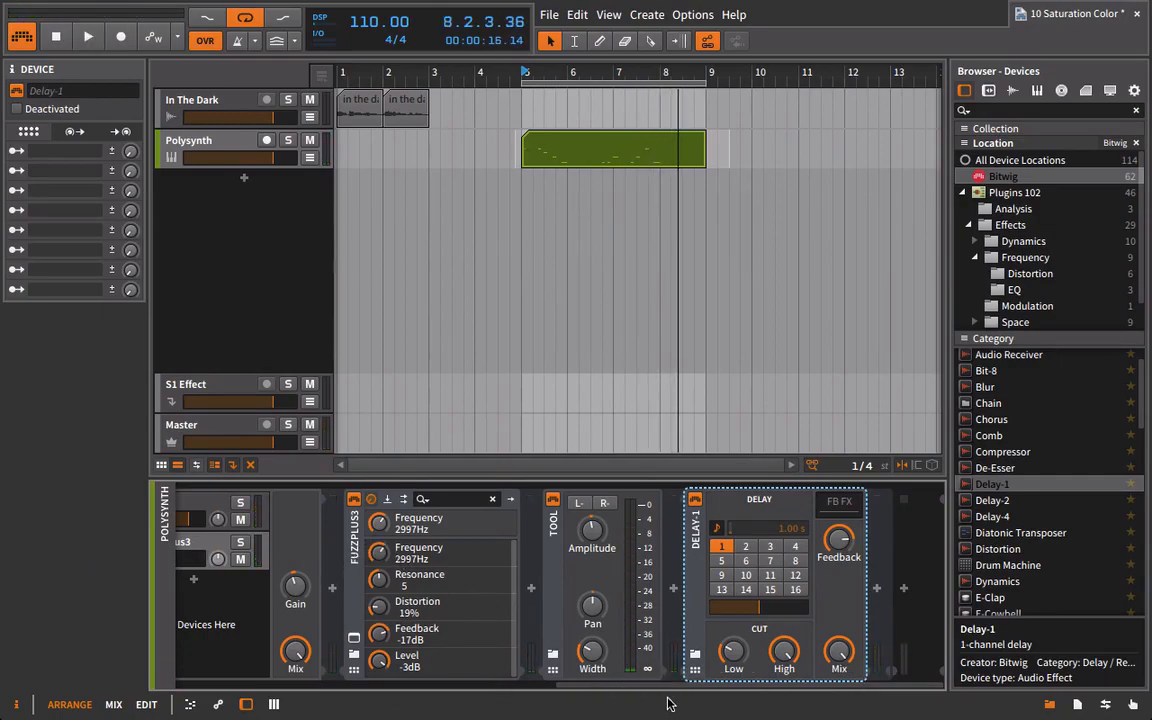
Play the loop with FuzzPlus3 and Tool deactivated, and reactivate both devices to compare the sound.
left_click(358, 507)
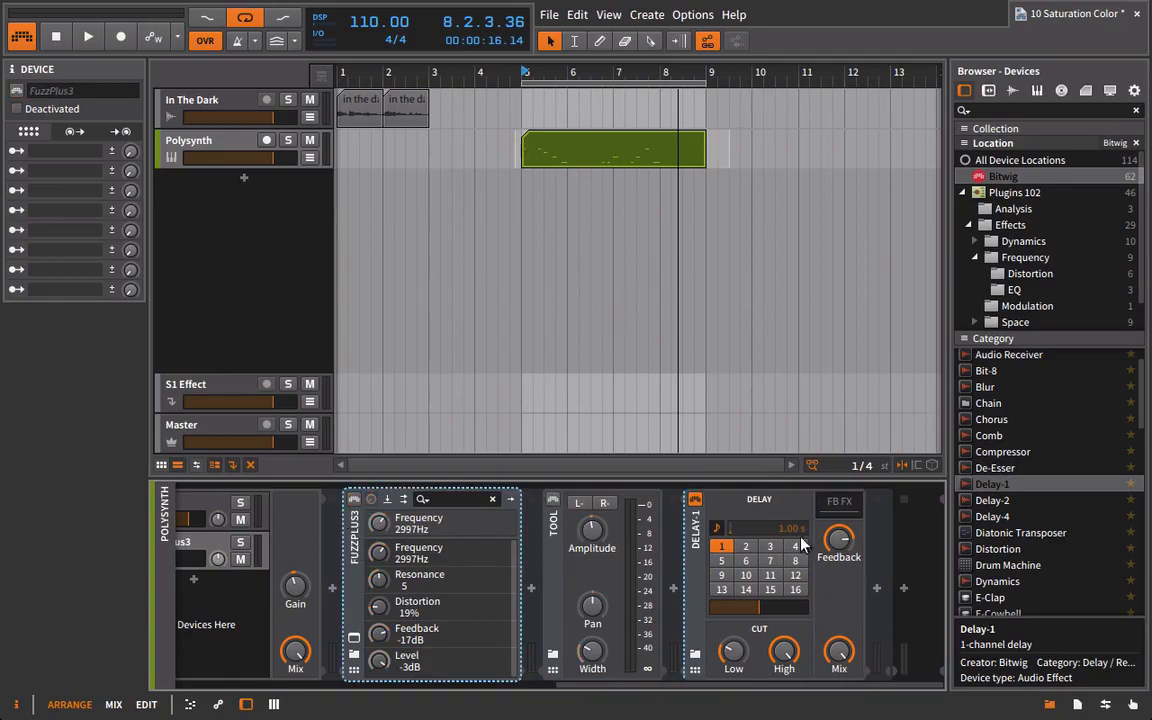
key("space")
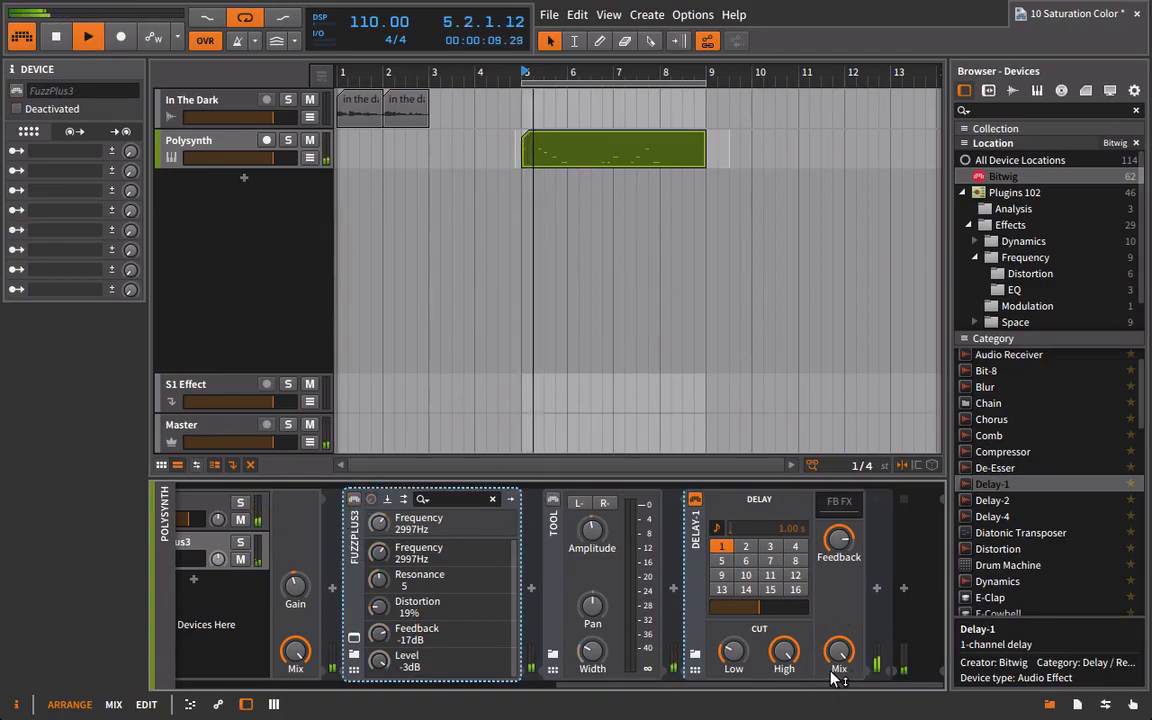
left_click(354, 500)
left_click(553, 499)
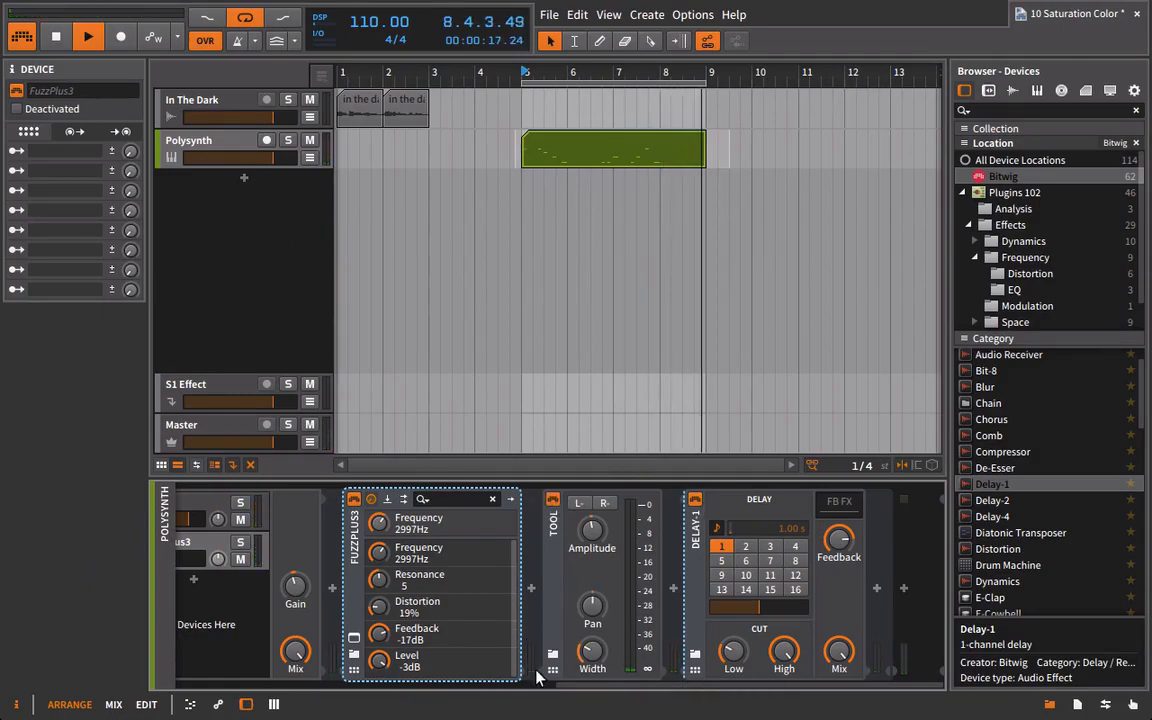
Set FuzzPlus3's distortion to 8%, feedback to -24 dB, resonance to 6 and frequency to 2958 Hz during playback, and close its window.
left_click_drag(586, 686, 509, 682)
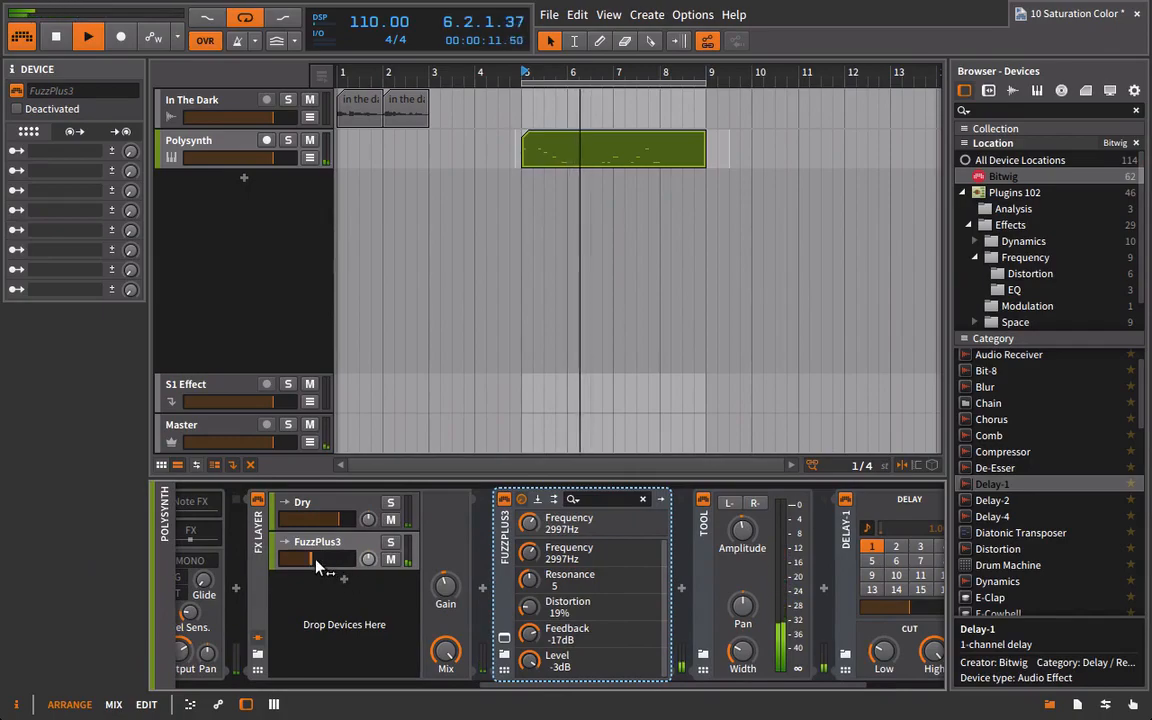
left_click(504, 638)
left_click_drag(567, 417, 567, 433)
left_click_drag(662, 397, 657, 421)
left_click_drag(512, 417, 512, 412)
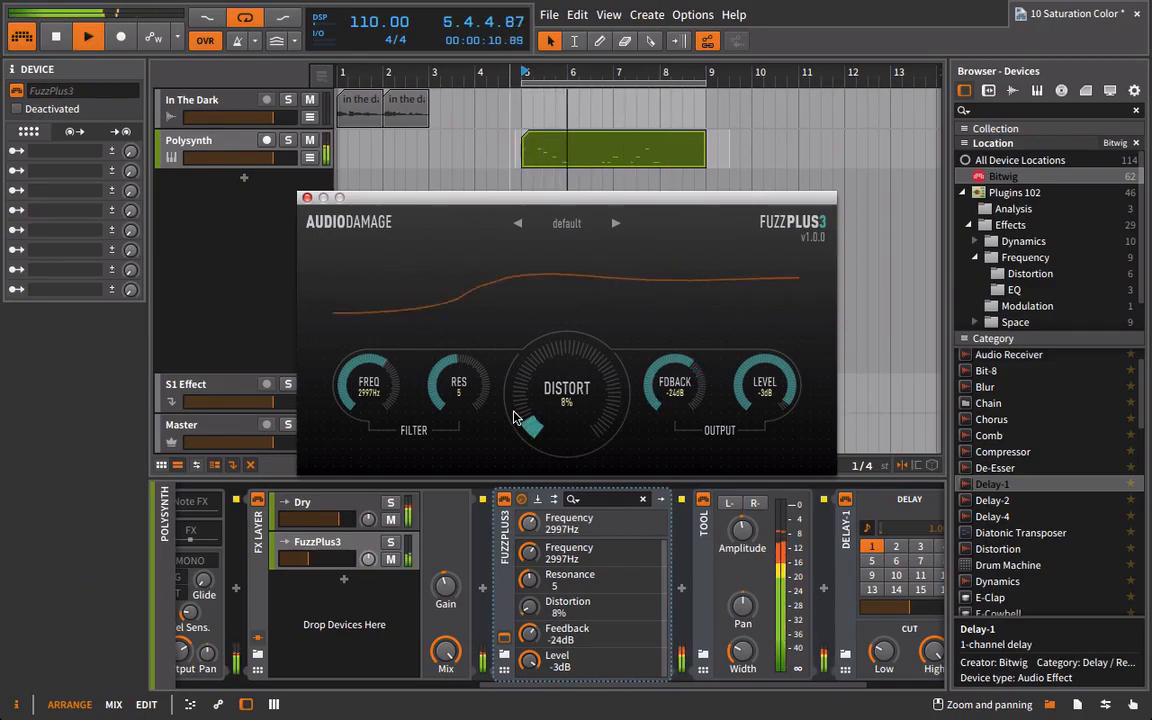
left_click_drag(442, 381, 442, 344)
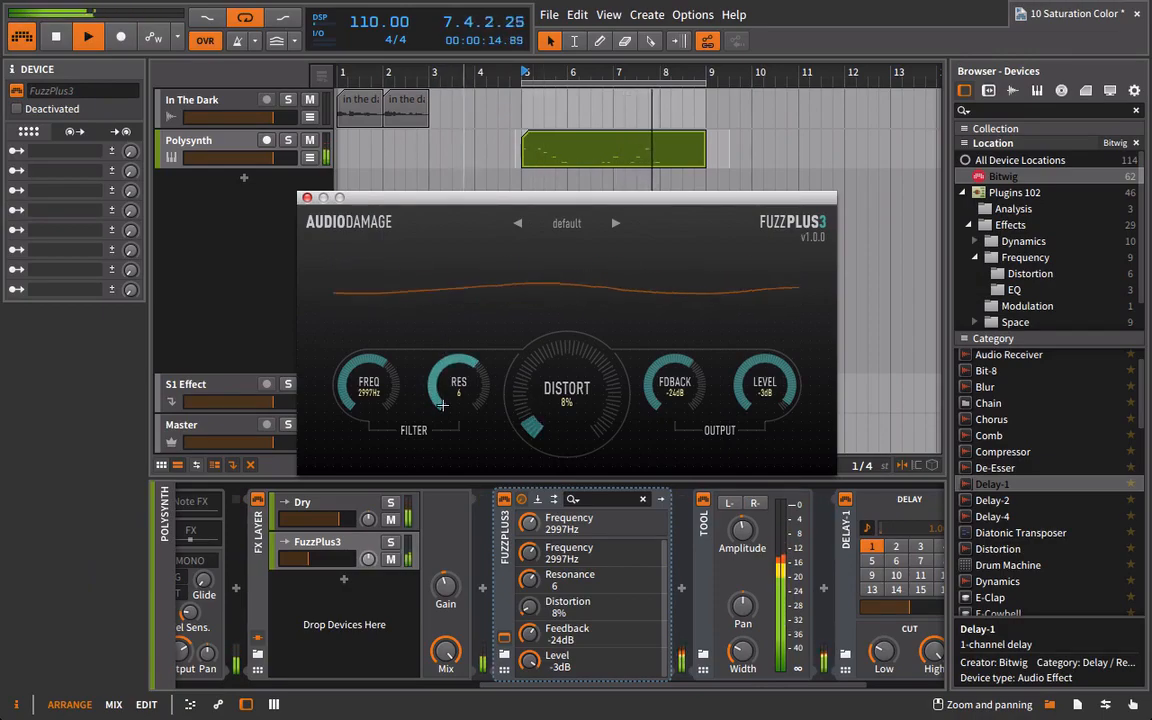
left_click_drag(388, 390, 388, 392)
key("space")
left_click(307, 197)
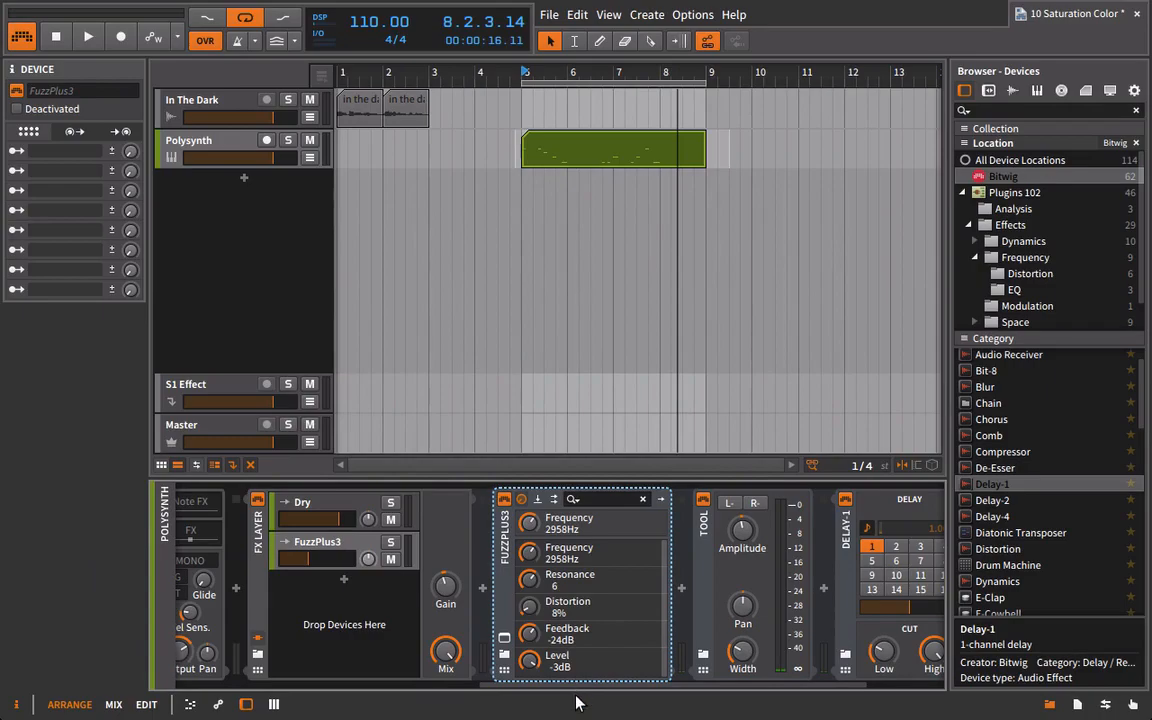
Delete FuzzPlus3 and Tool from the parallel layer, keeping Delay-1.
left_click_drag(588, 690, 643, 692)
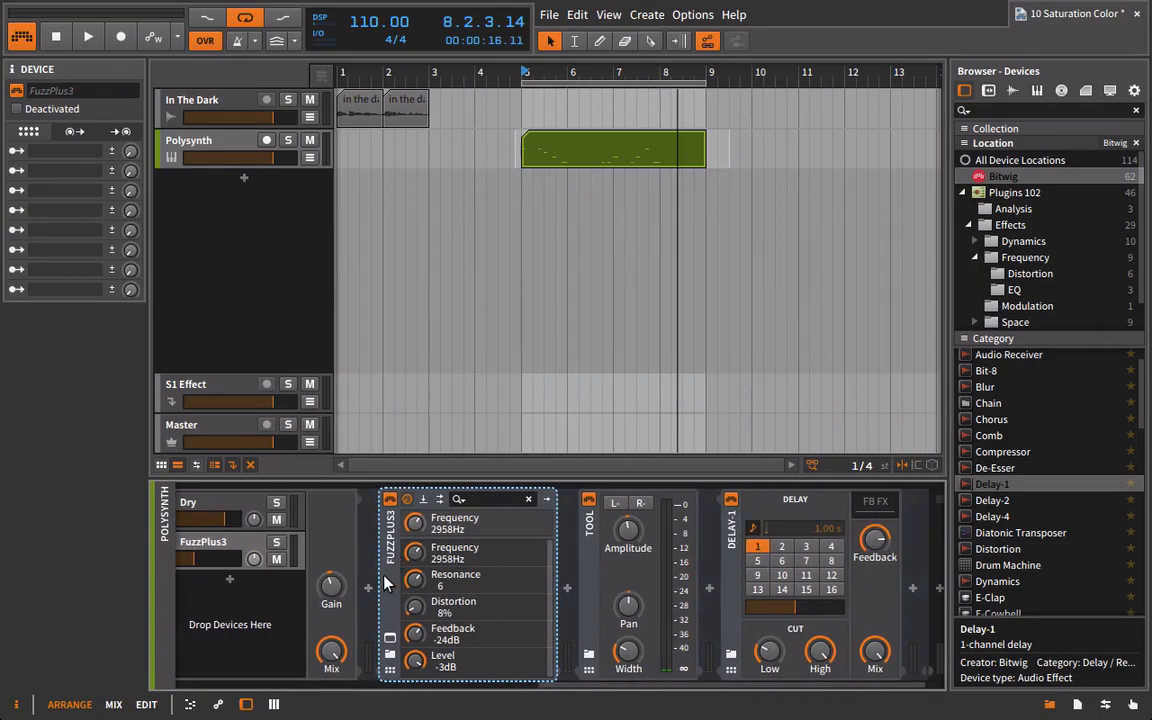
key("Delete")
key("Delete")
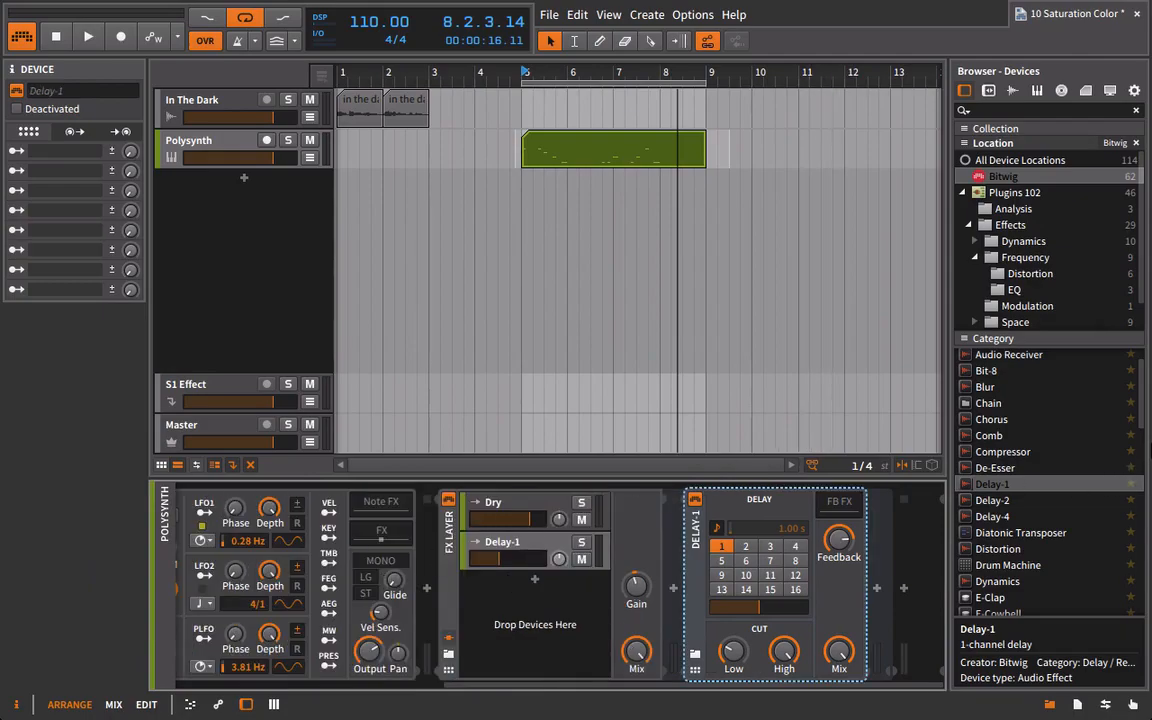
Insert Bitwig's Distortion device ahead of Delay-1 in the parallel layer and start playing the loop.
scroll(1040, 480, "up", 1)
scroll(1058, 505, "down", 3)
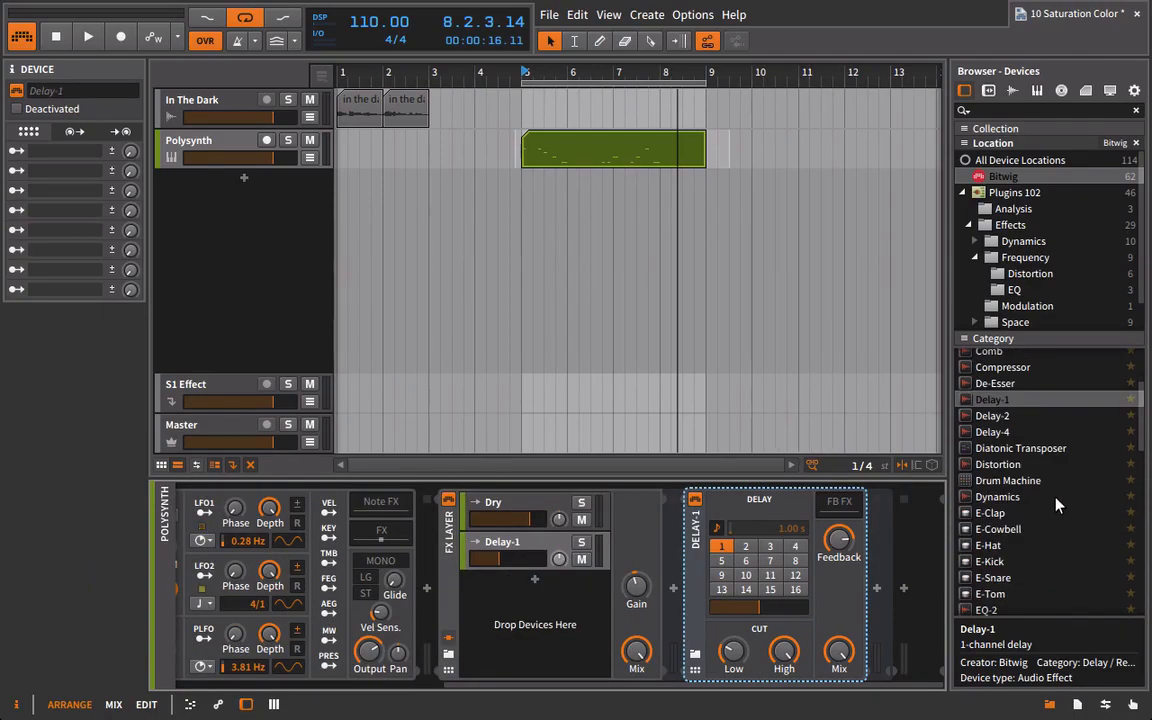
scroll(1020, 523, "up", 3)
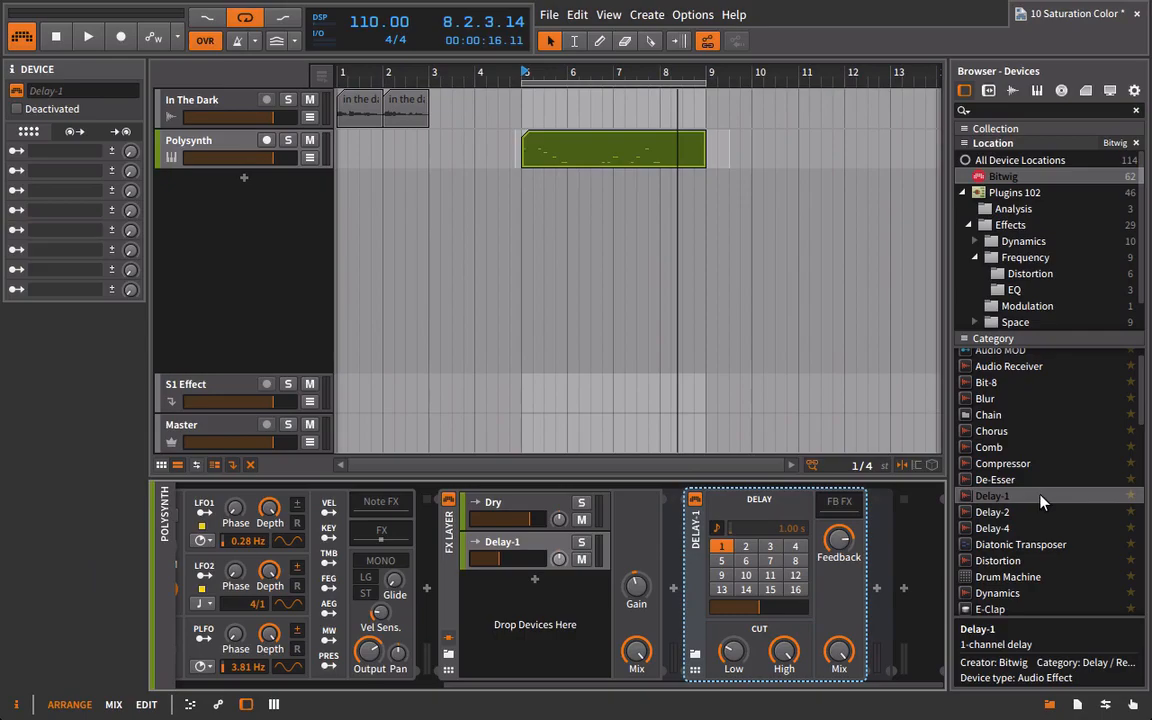
left_click_drag(998, 560, 613, 548)
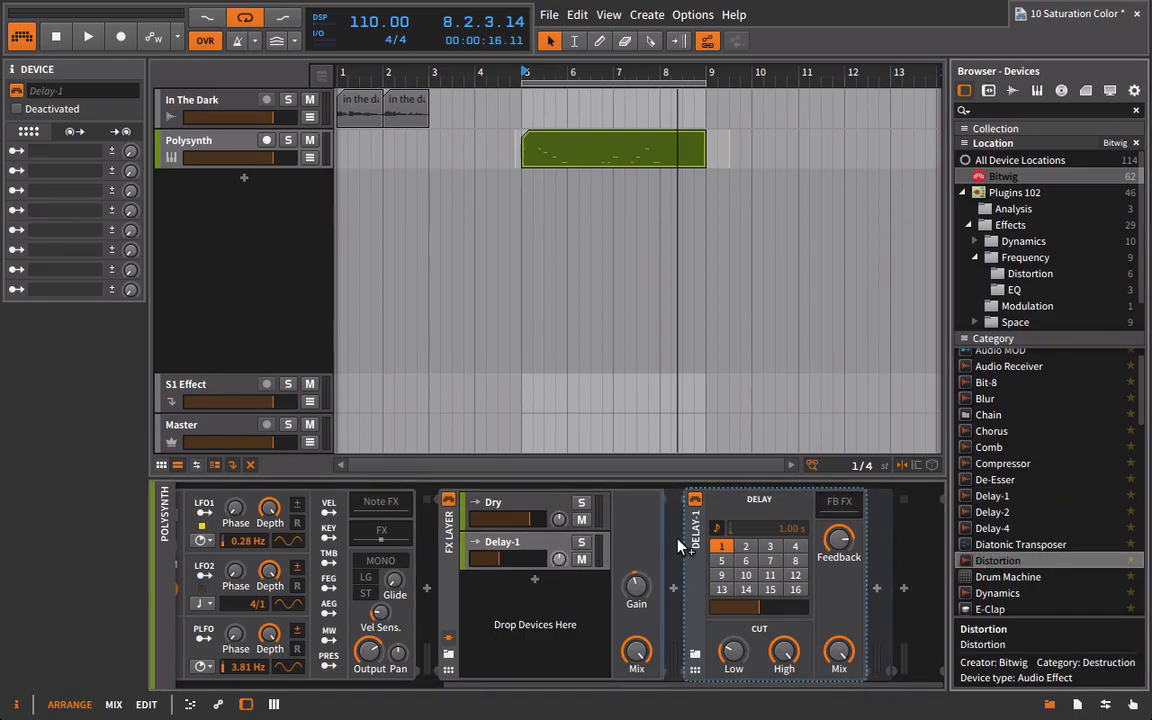
key("space")
left_click_drag(697, 685, 742, 686)
Audition Distortion with a raised Drive and lower High Cut and Mix, and delete it from the layer.
left_click_drag(646, 523, 646, 487)
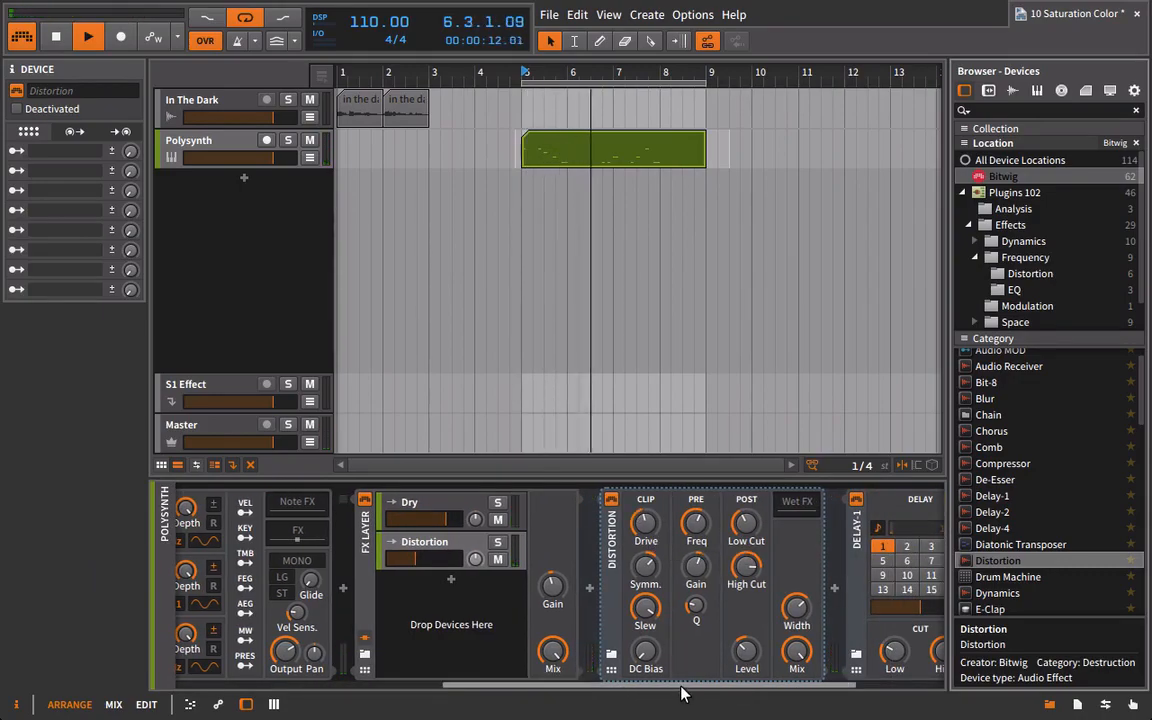
left_click_drag(681, 686, 745, 686)
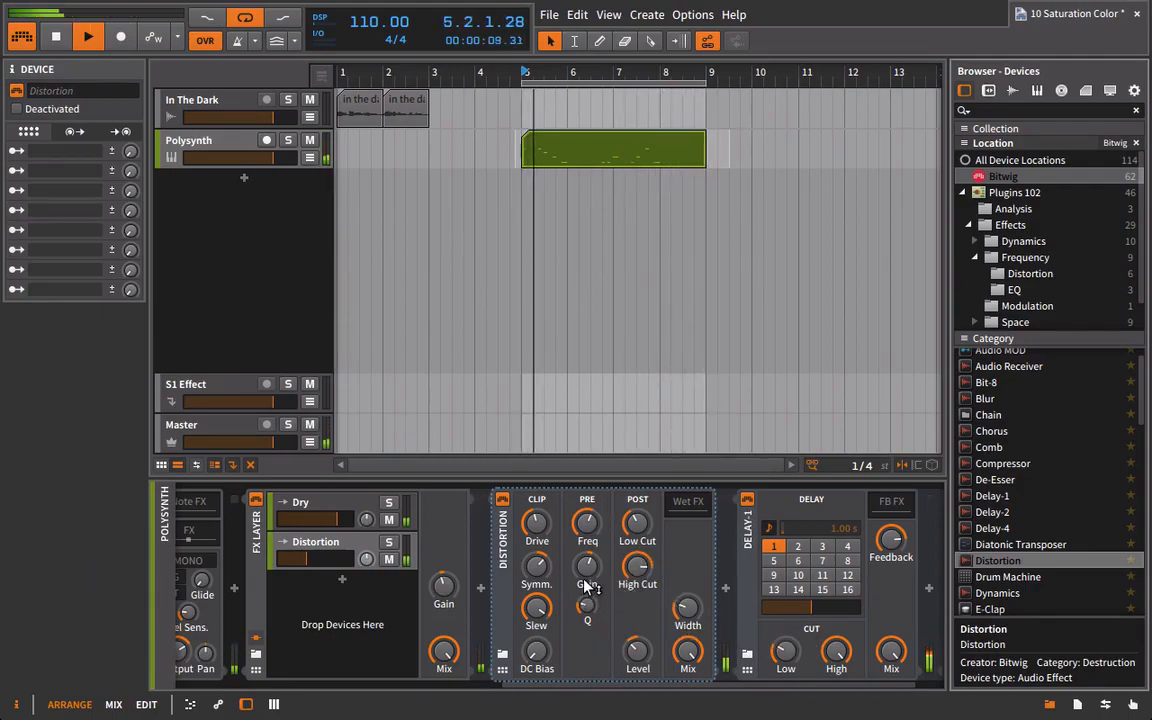
mouse_move(645, 575)
left_mouse_down()
mouse_move(645, 635)
mouse_move(647, 579)
left_mouse_up()
key("space")
key("space")
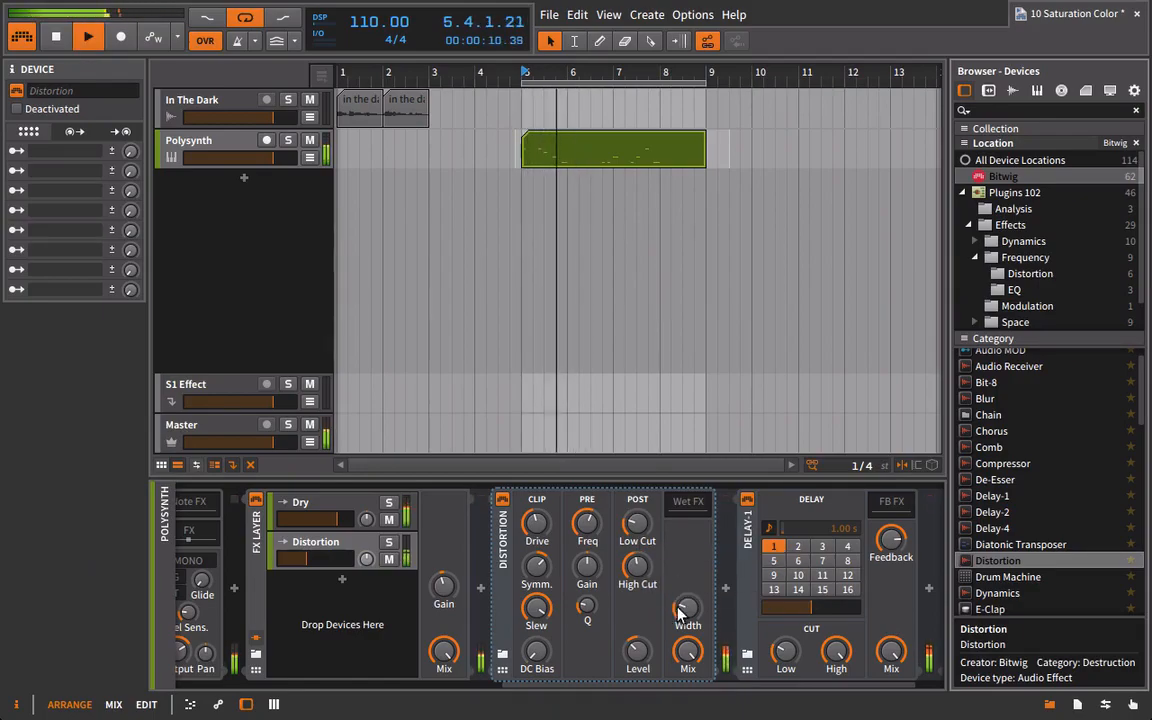
key("space")
key("space")
left_click_drag(697, 655, 697, 684)
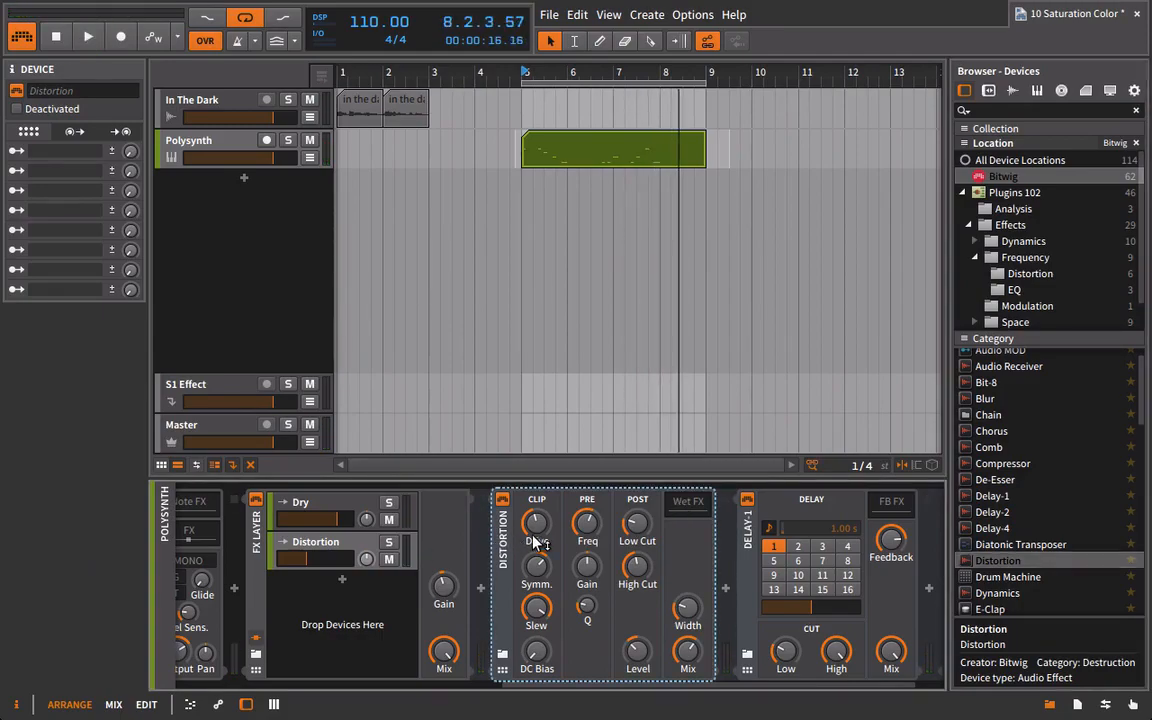
key("Delete")
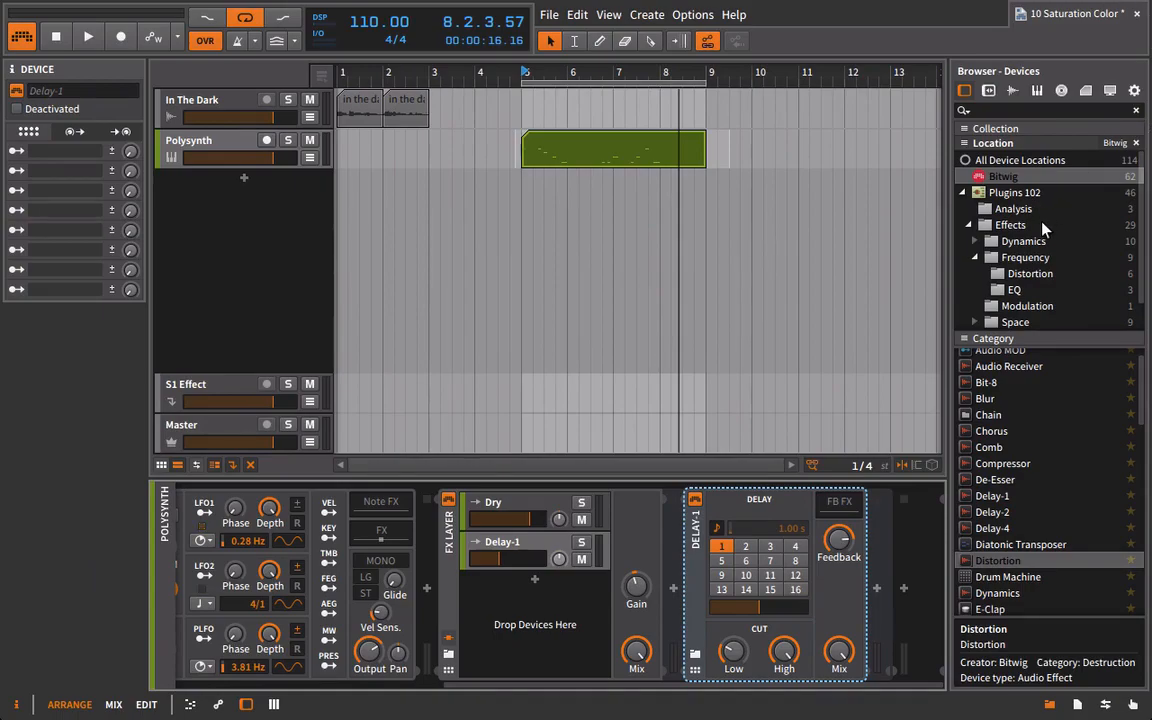
Browse the Acustica64, Bitwig and Effects device locations for plug-ins to use in the layer.
scroll(1040, 240, "down", 1)
left_click(1018, 323)
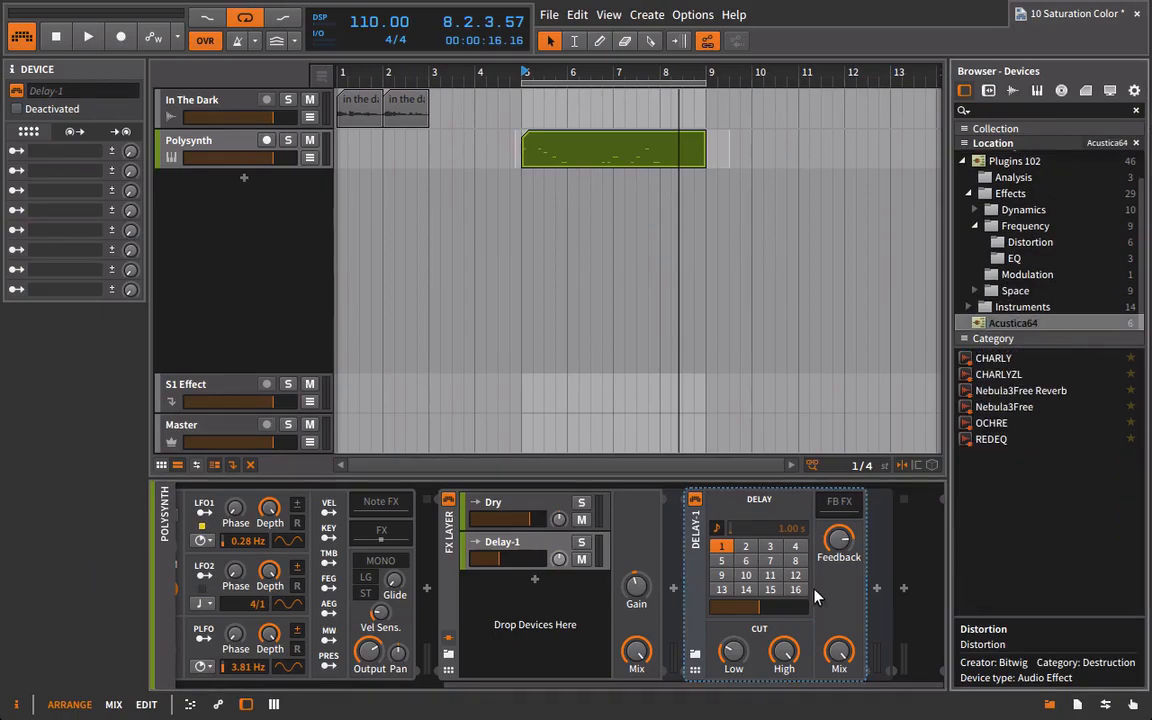
scroll(1040, 240, "up", 2)
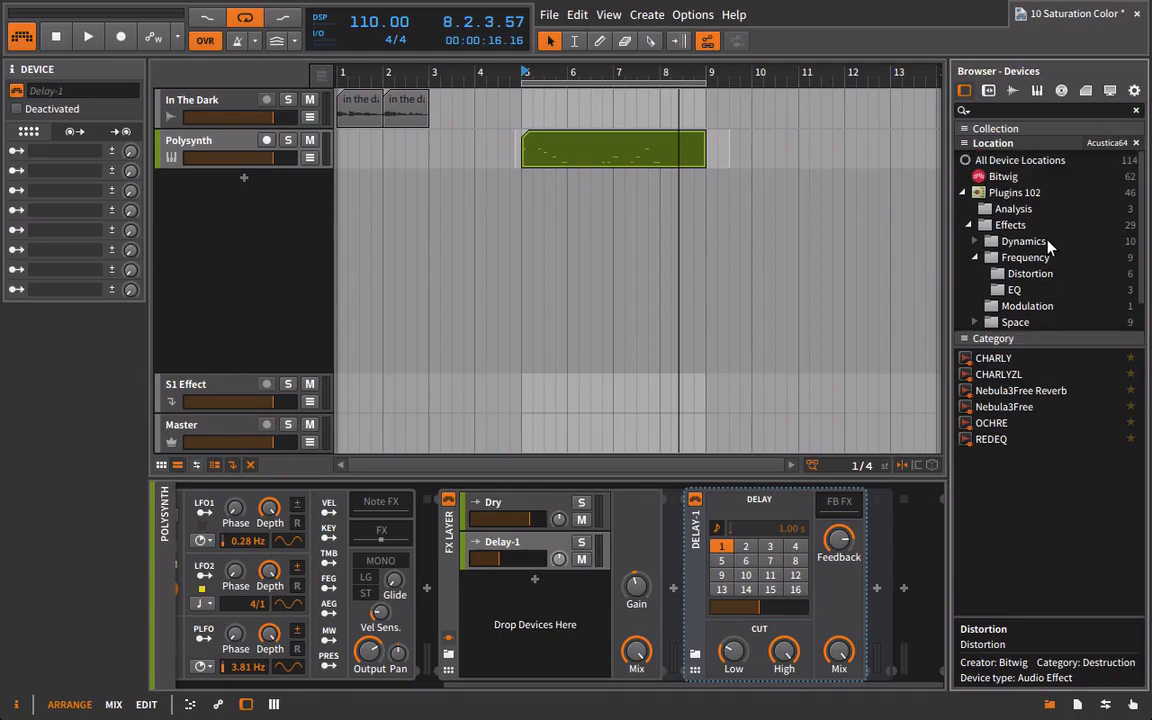
scroll(1020, 224, "down", 2)
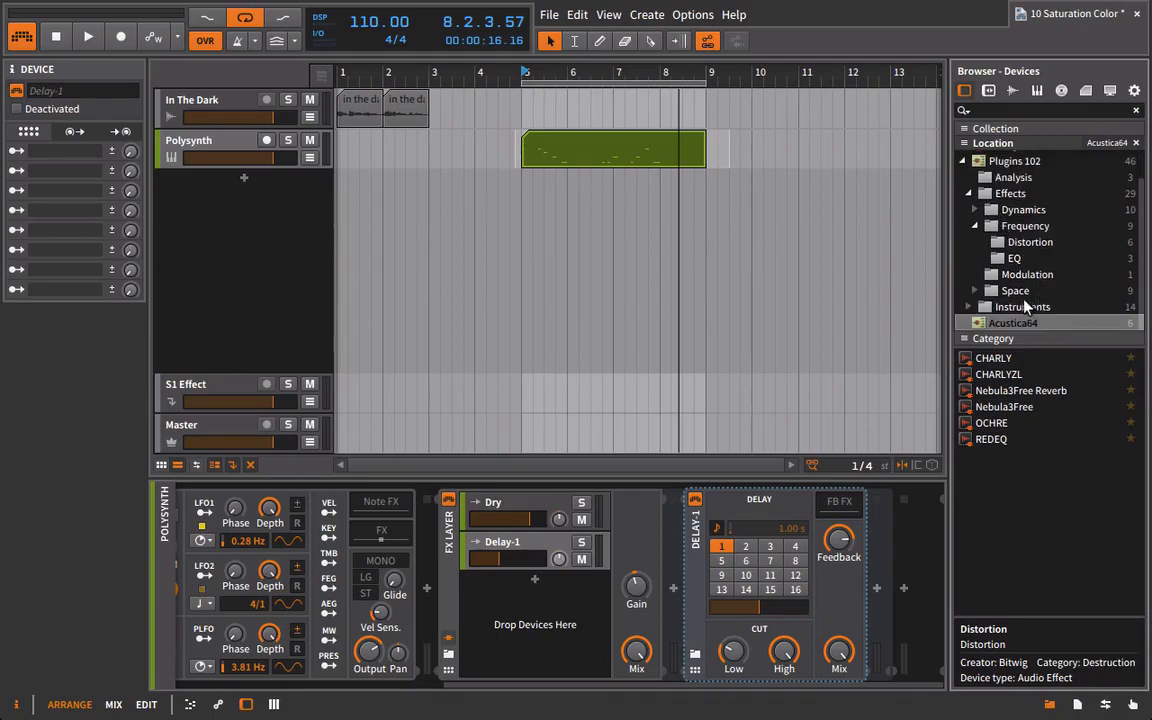
scroll(1032, 270, "up", 2)
left_click(1003, 177)
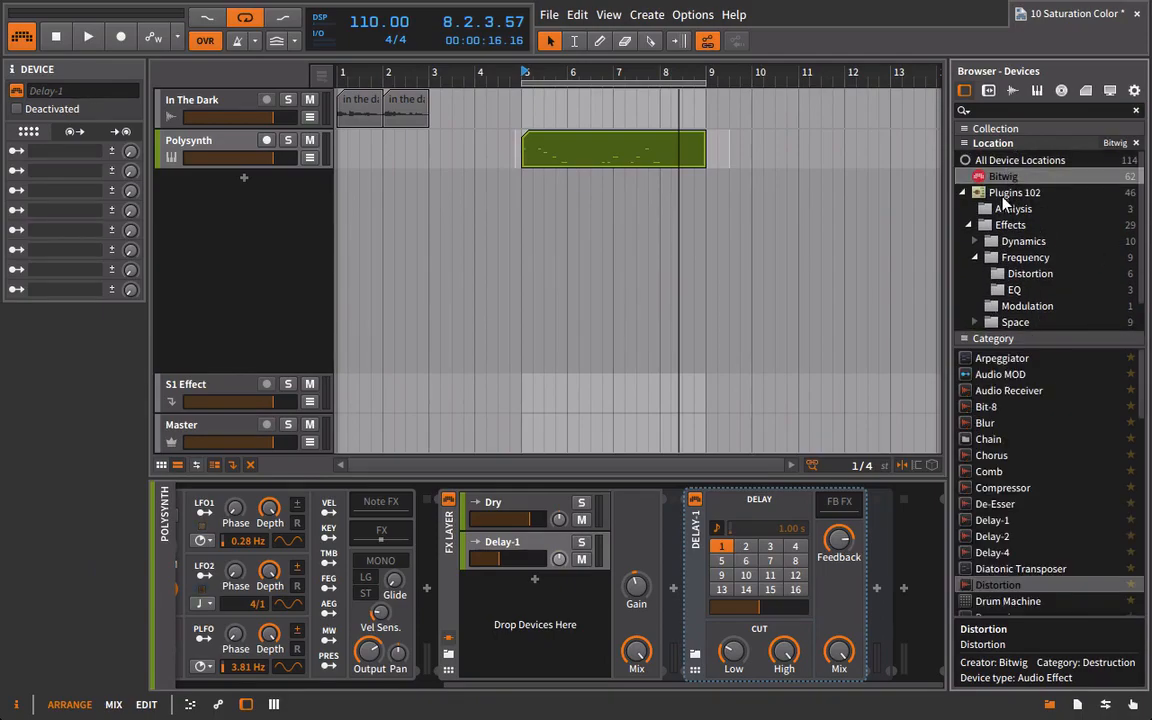
left_click(1000, 226)
scroll(990, 440, "down", 5)
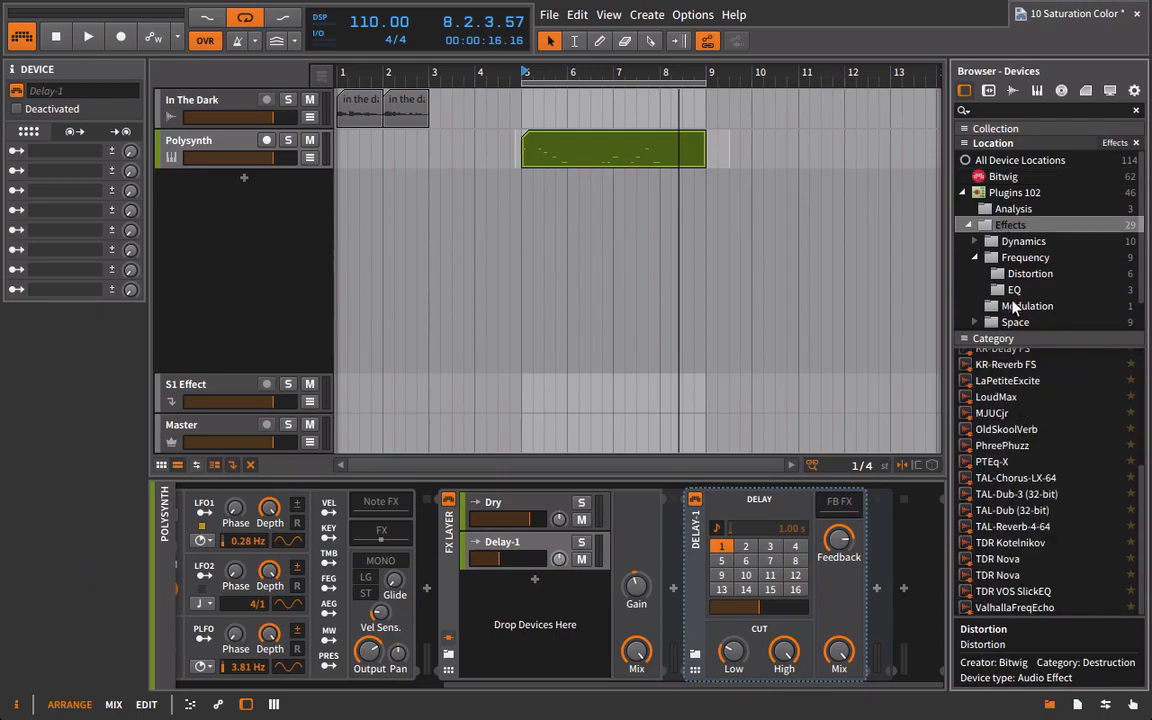
Insert the VUMTDuo analysis plug-in ahead of Delay-1 and move its window up over the arrangement.
left_click(1013, 207)
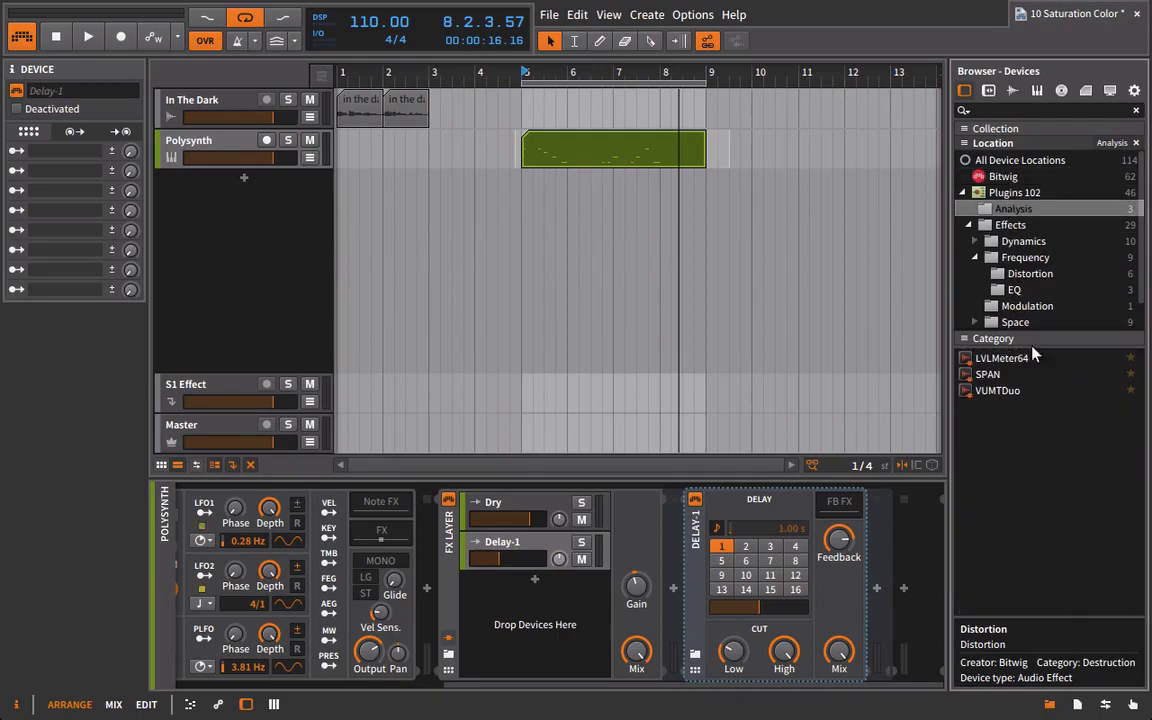
left_click(997, 392)
left_click_drag(997, 399, 676, 527)
left_click_drag(510, 428, 713, 132)
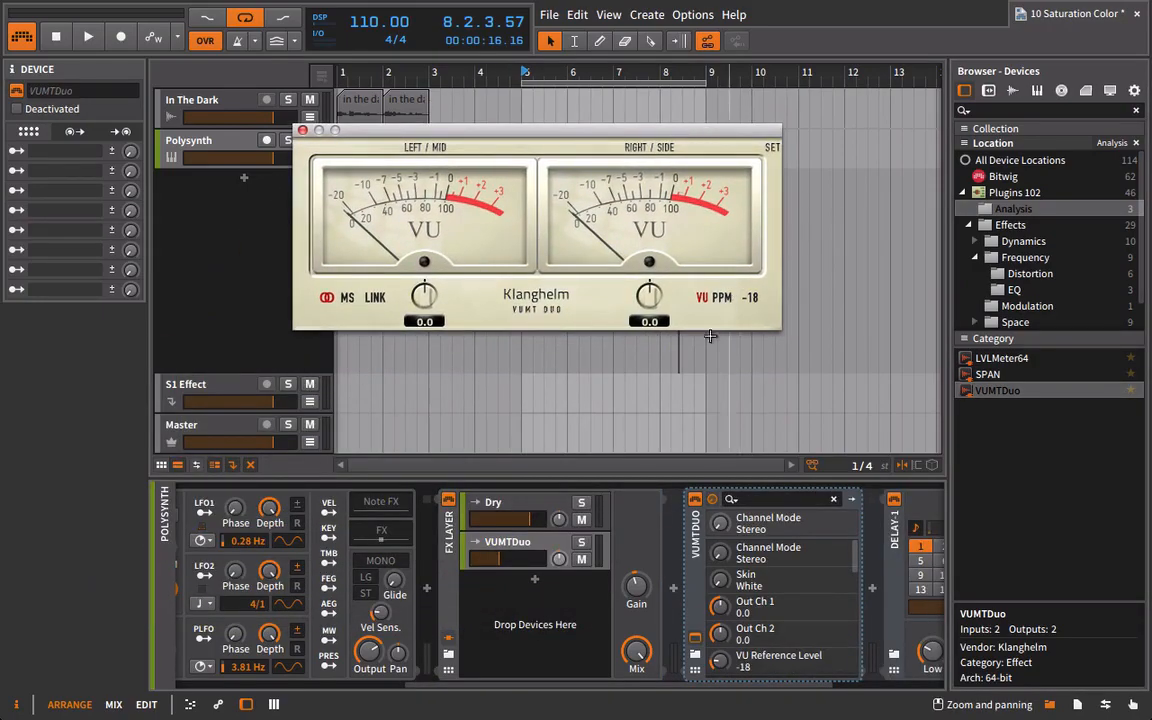
Link VUMTDuo's channels and set its output gain to -1.0 while the loop plays, and close its window.
key("space")
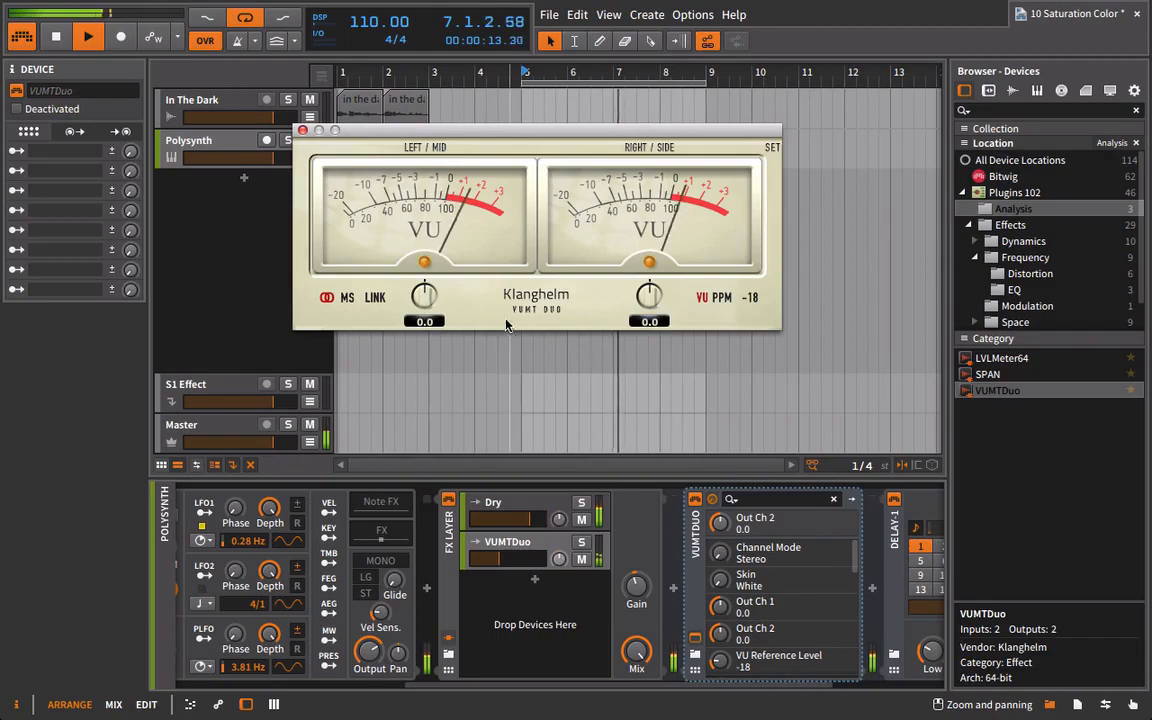
left_click(376, 299)
left_click_drag(423, 299, 422, 318)
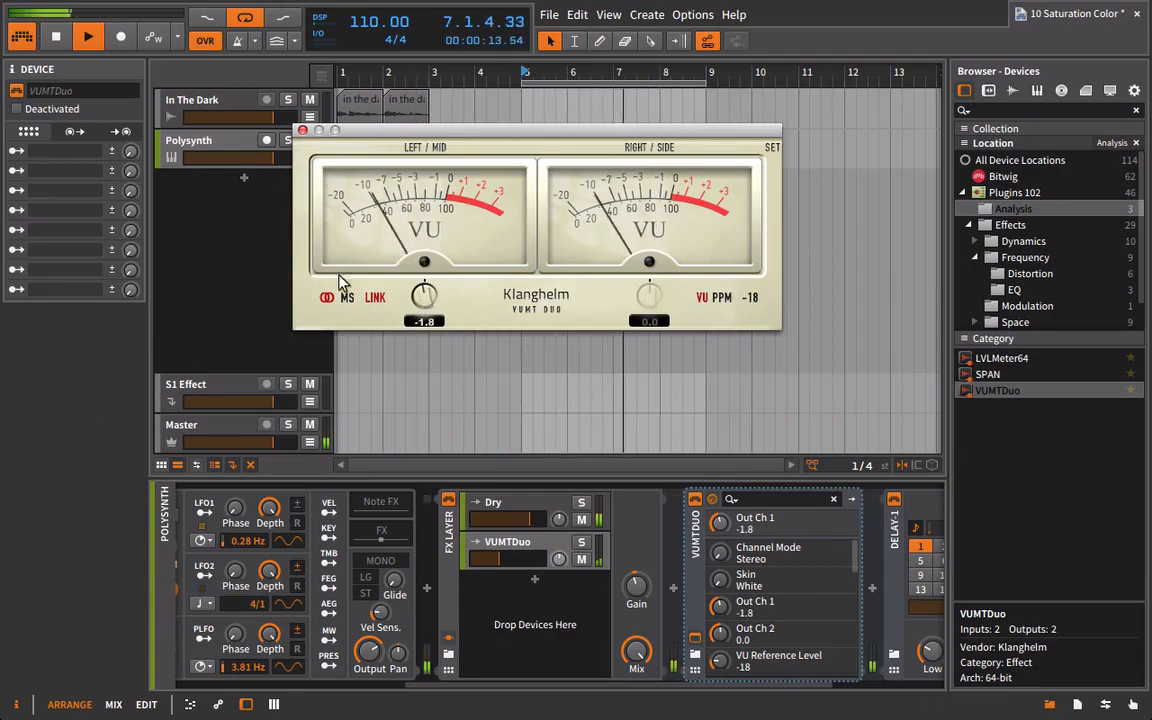
left_click_drag(423, 298, 423, 291)
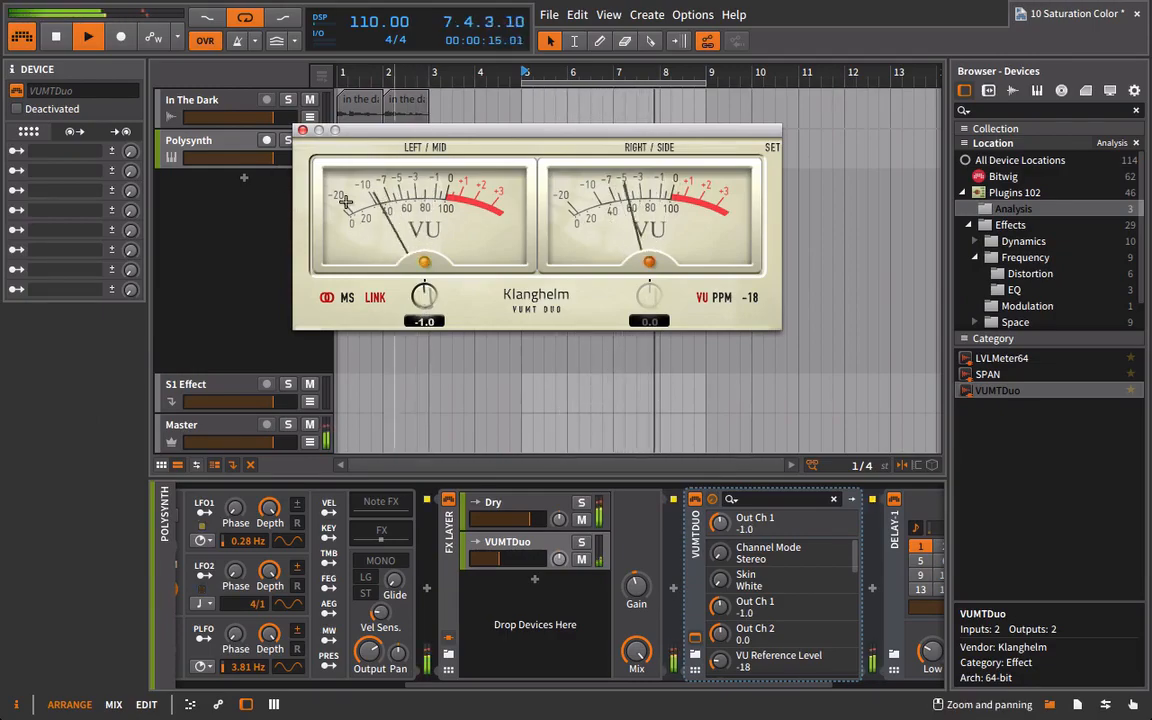
left_click(302, 130)
Insert Acustica's Nebula3Free Reverb between VUMTDuo and Delay-1, and move its window clear of the device chain.
left_click_drag(714, 685, 887, 686)
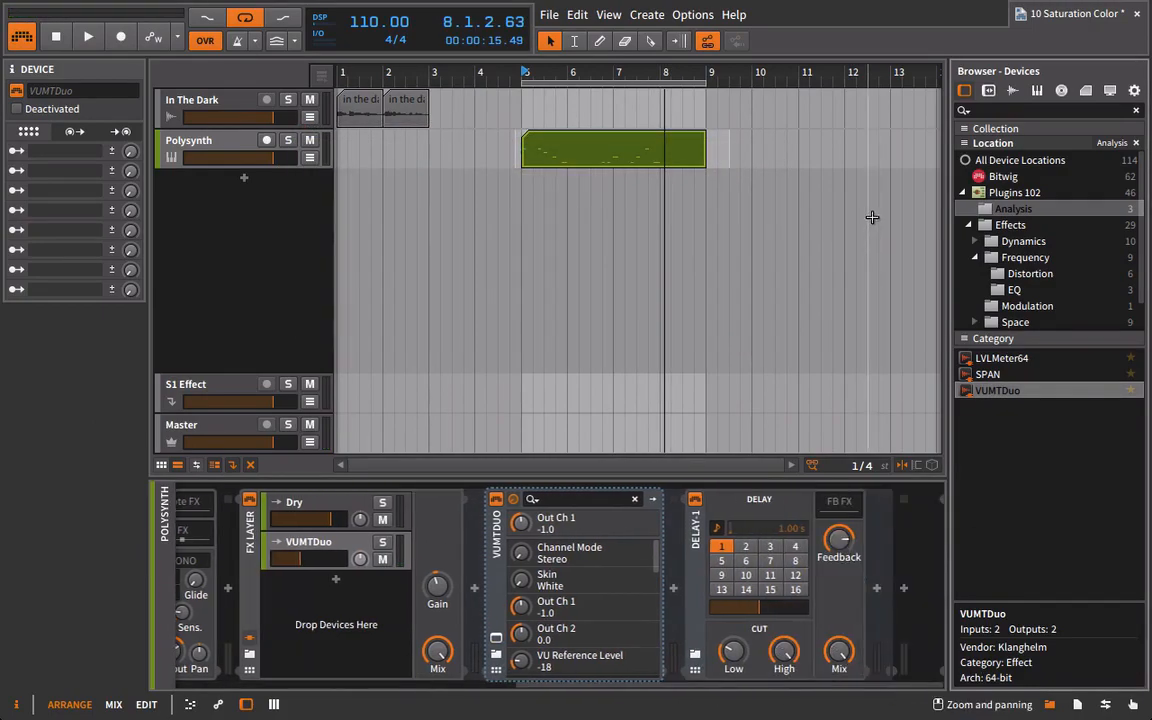
scroll(1021, 232, "down", 1)
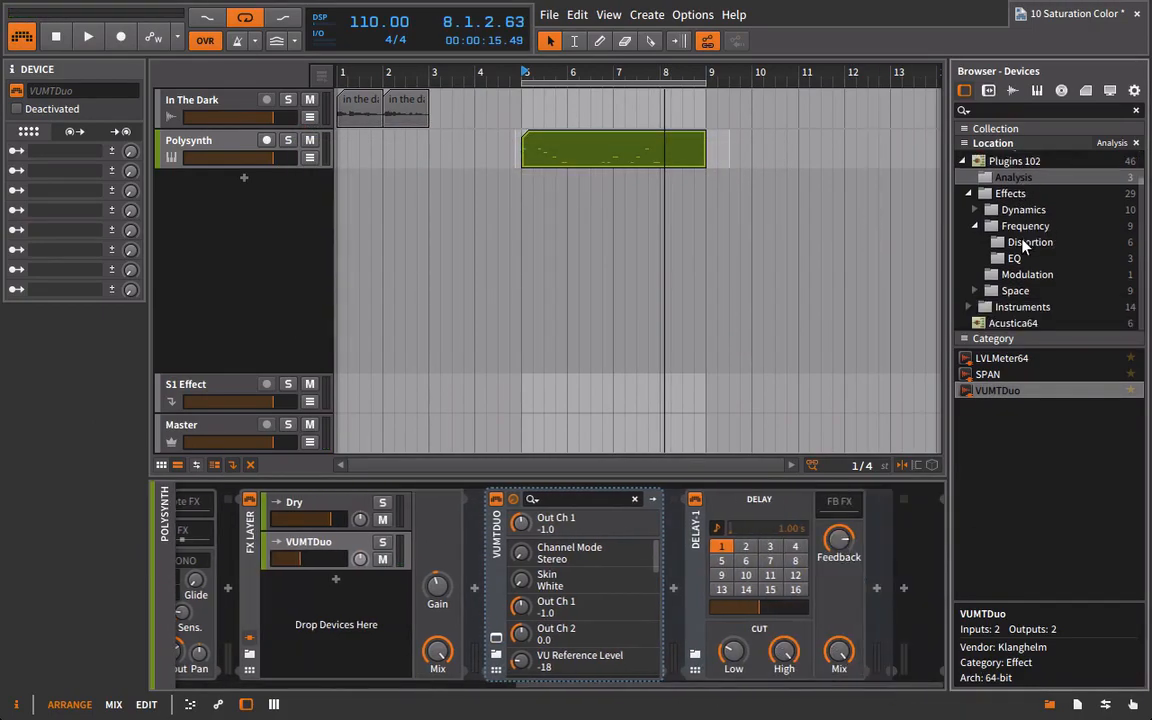
left_click(1015, 324)
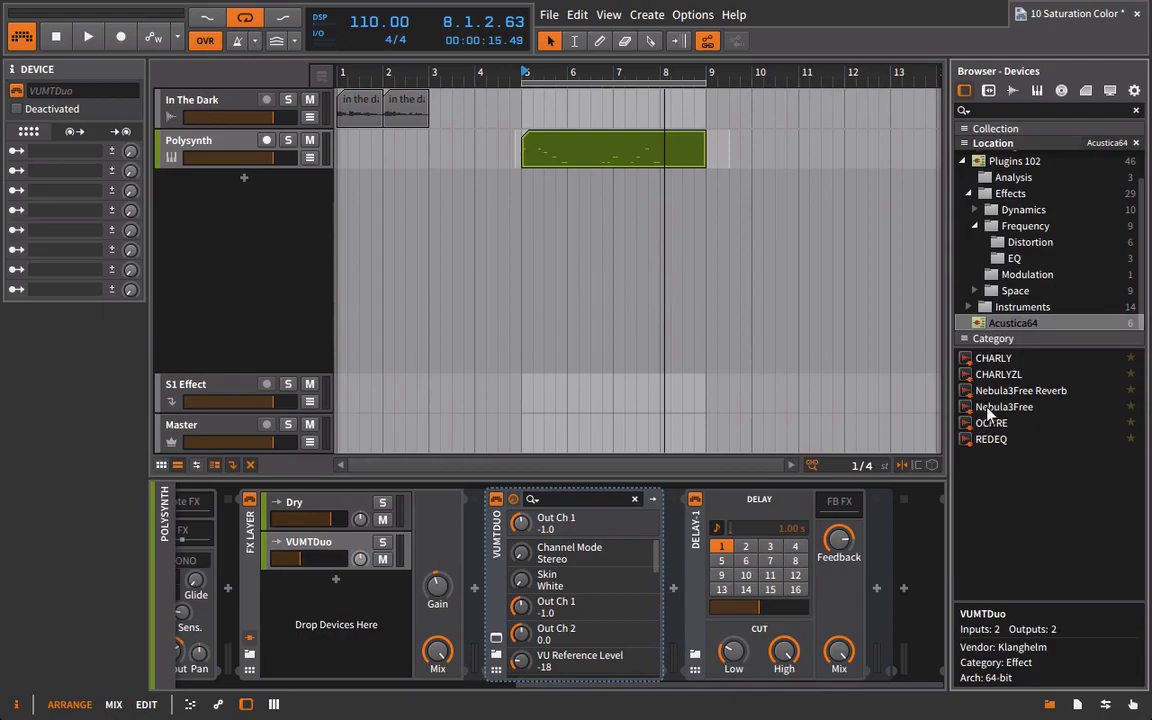
left_click(987, 393)
left_click_drag(986, 398, 676, 570)
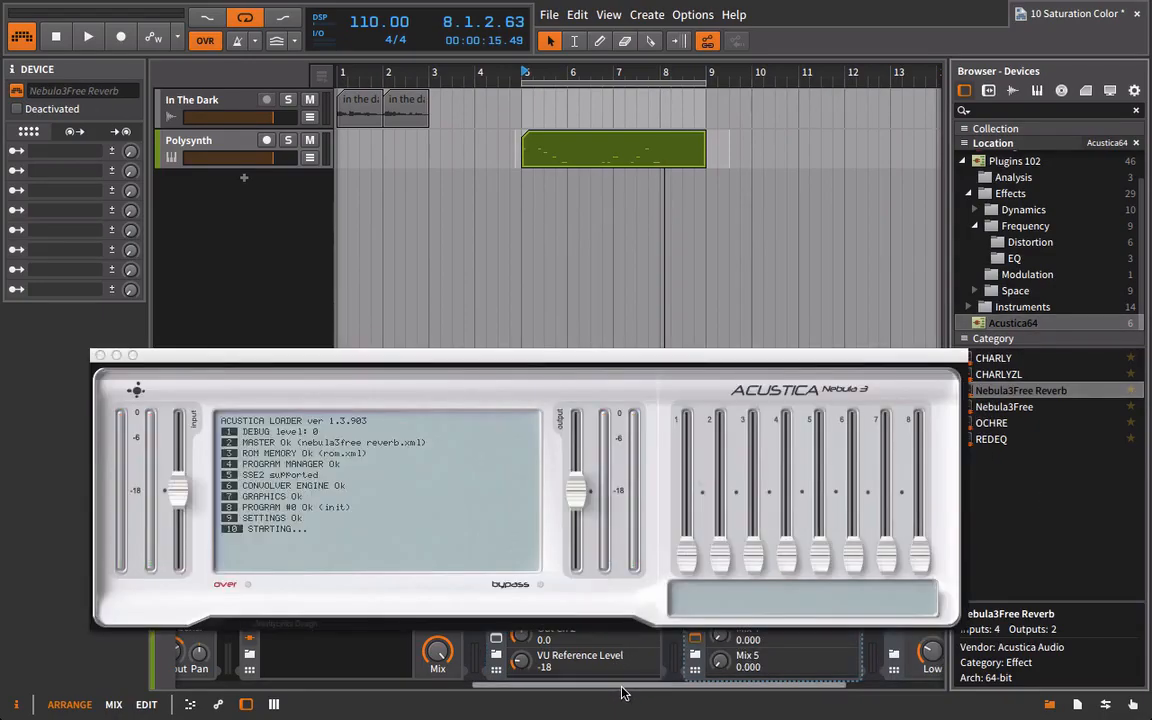
left_click_drag(670, 358, 678, 111)
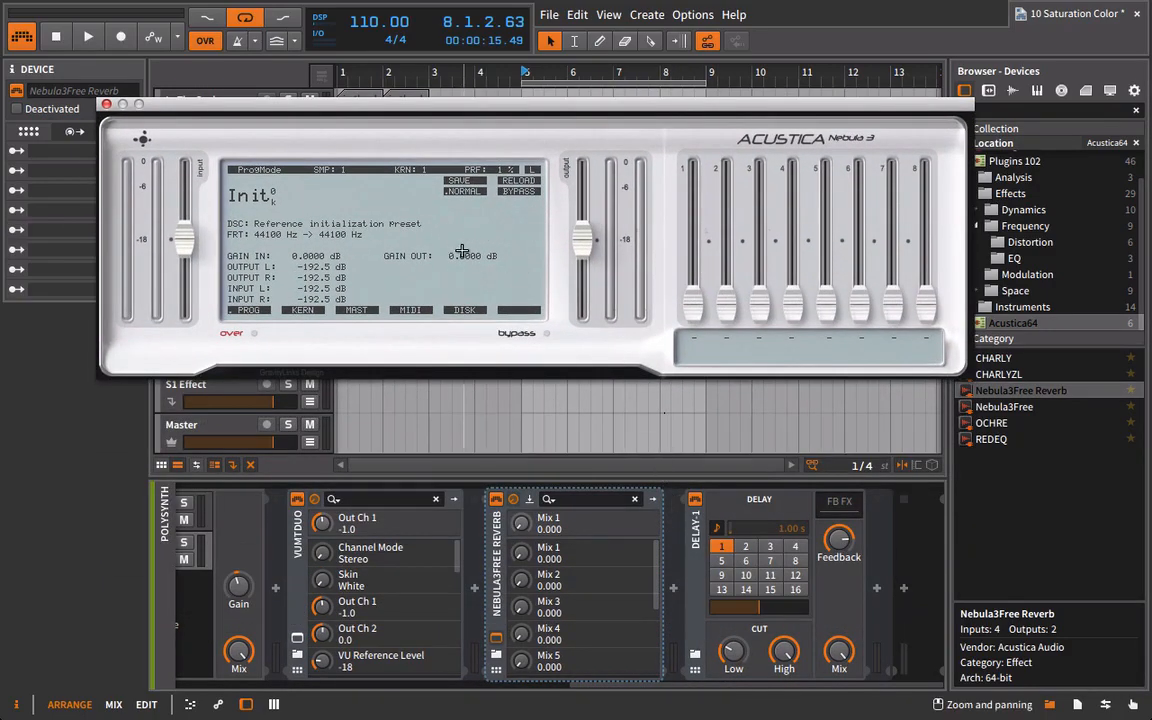
Play the loop and load equalizer program 208 in Nebula.
key("space")
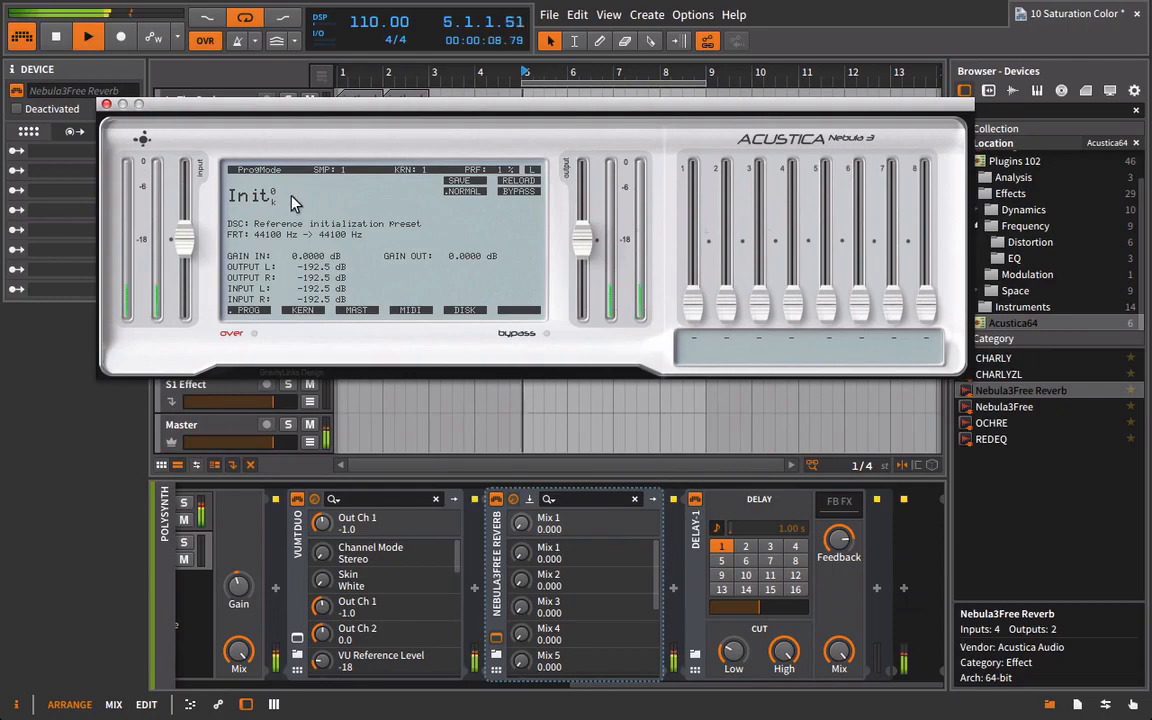
left_click(248, 194)
mouse_move(330, 240)
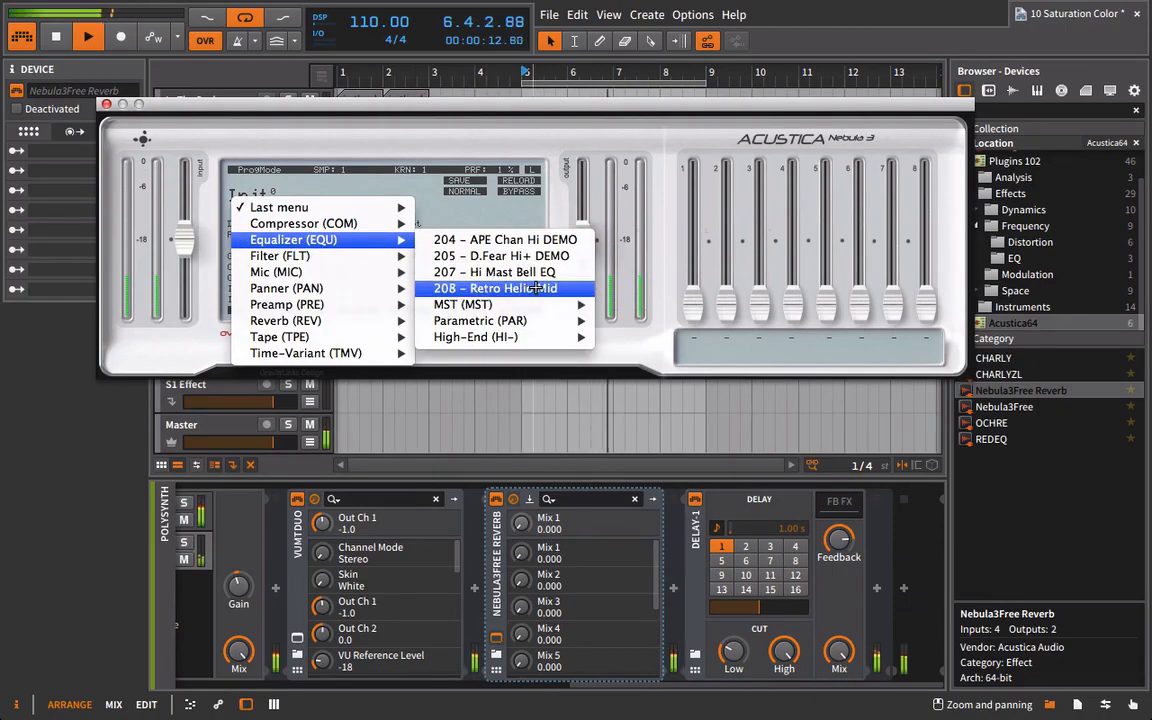
left_click(540, 288)
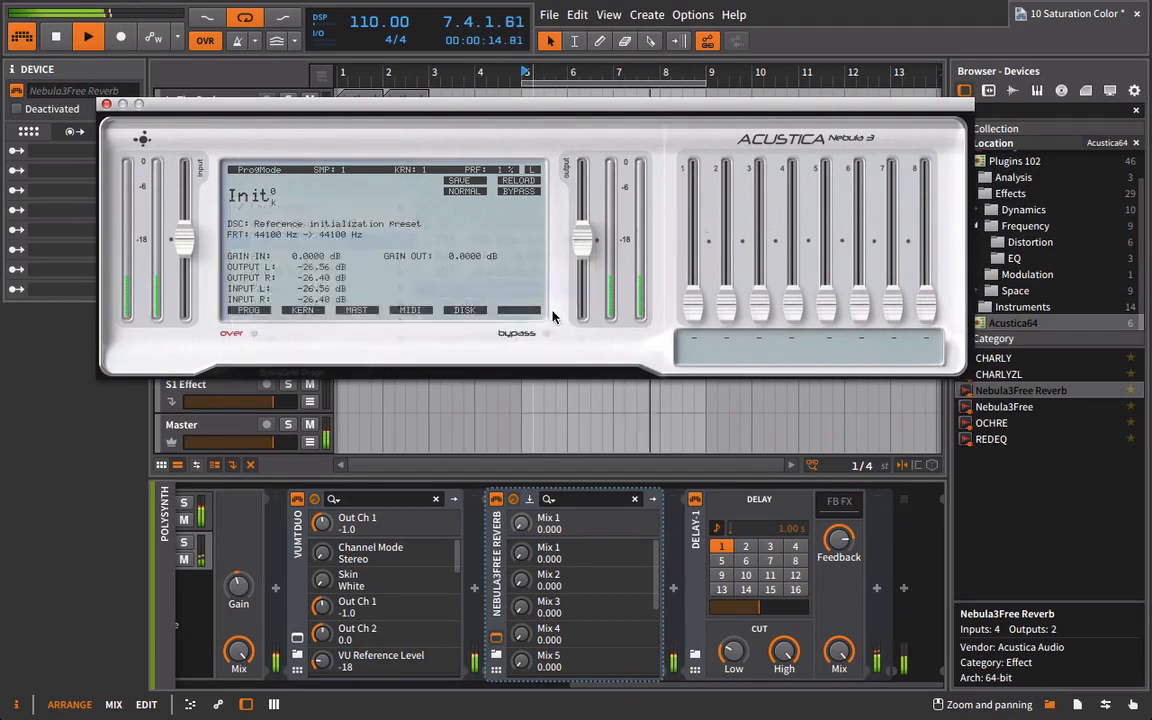
Play the loop with the VUMTDuo layer soloed, raise Nebula's gain to about 9.06 dB, and close its window.
key("space")
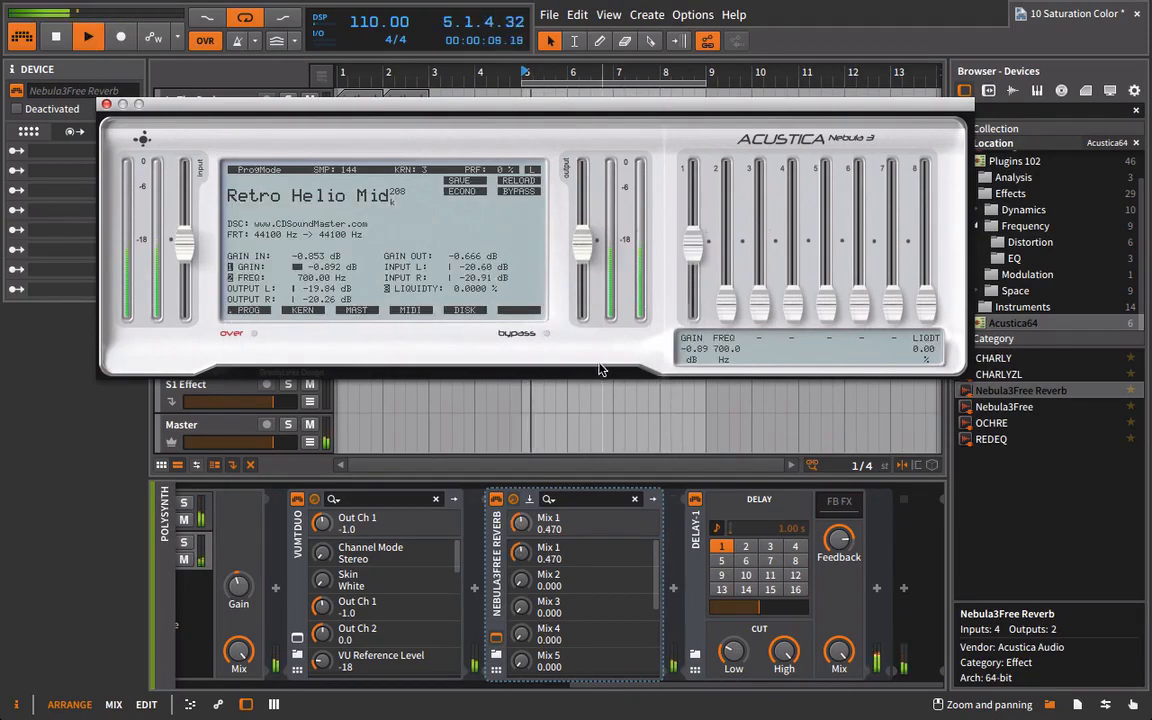
left_click_drag(602, 686, 484, 682)
left_click_drag(366, 568, 372, 566)
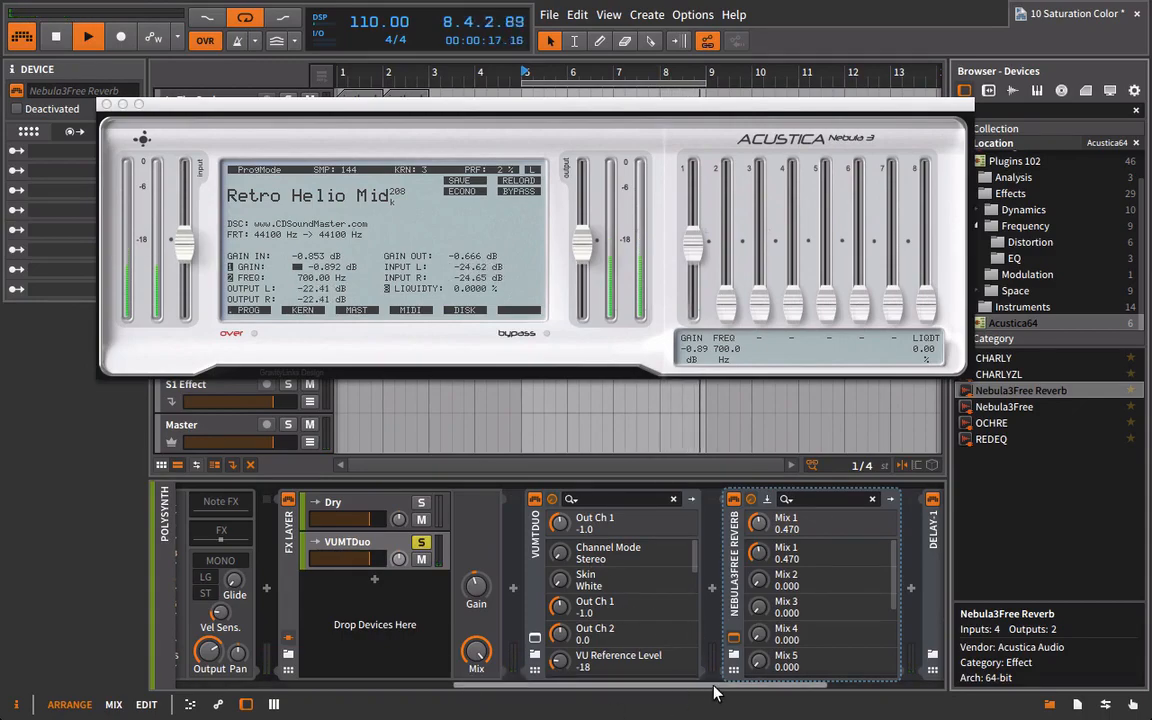
scroll(694, 607, "right", 3)
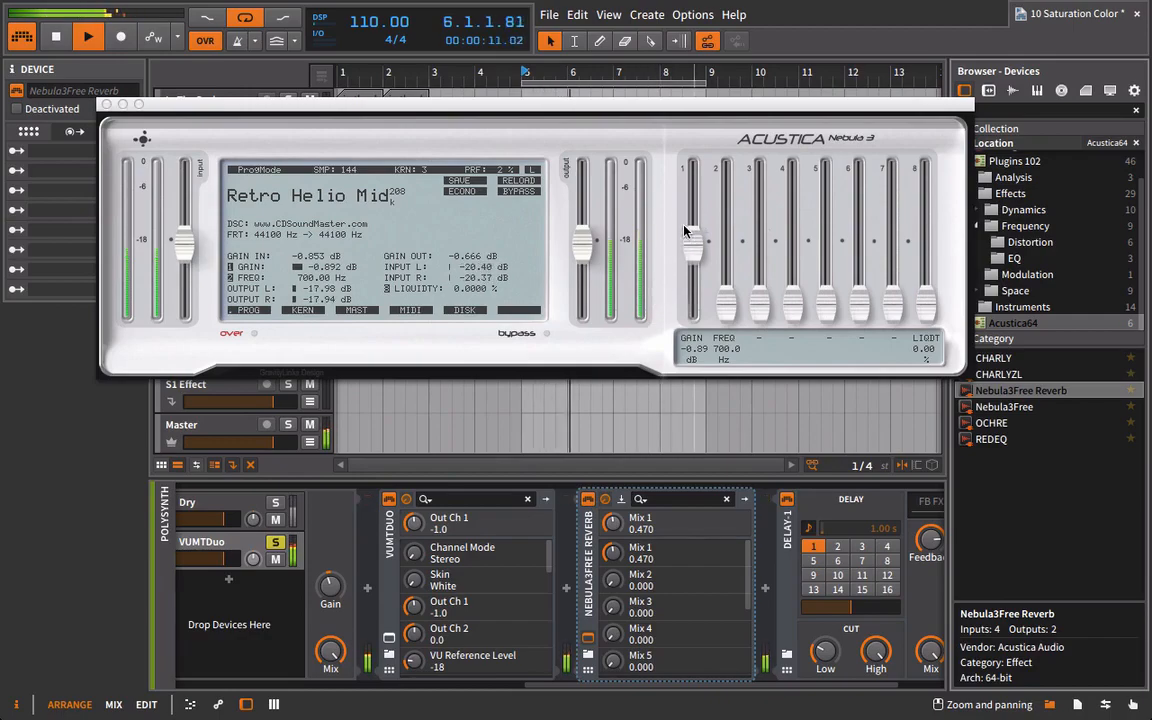
left_click_drag(700, 253, 713, 213)
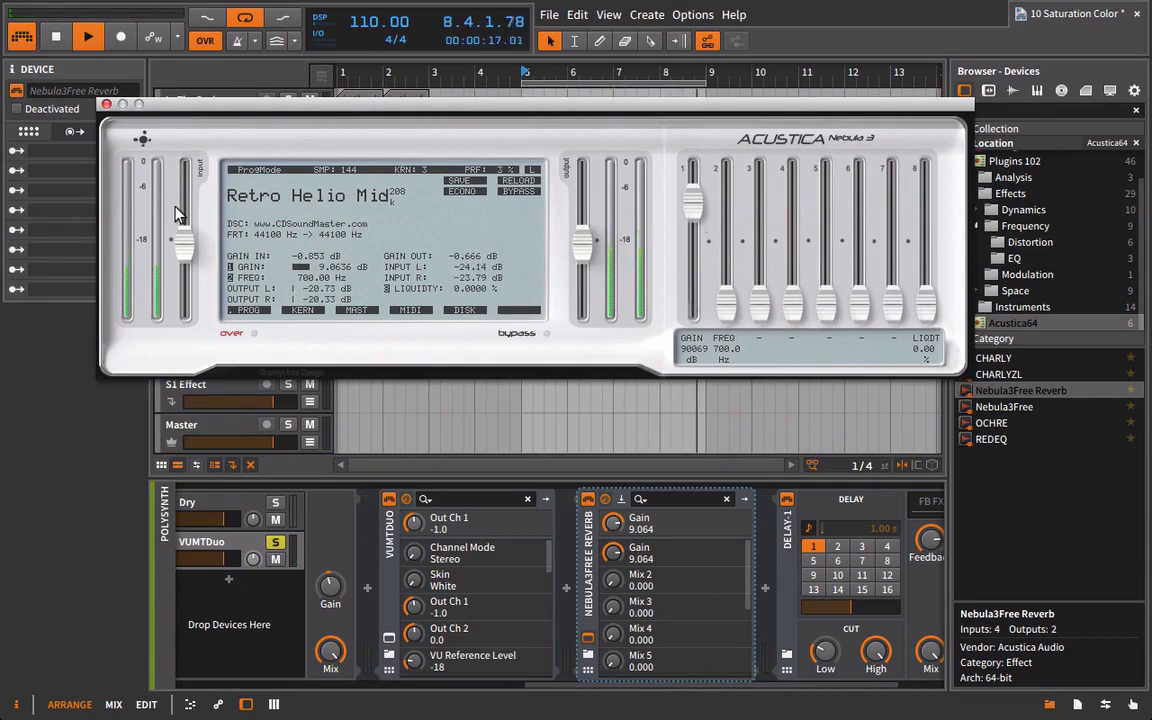
left_click(107, 105)
Insert Bitwig's Tool device between Nebula3Free Reverb and Delay-1, and reduce its Width.
scroll(980, 240, "up", 2)
left_click(1005, 177)
scroll(958, 430, "down", 10)
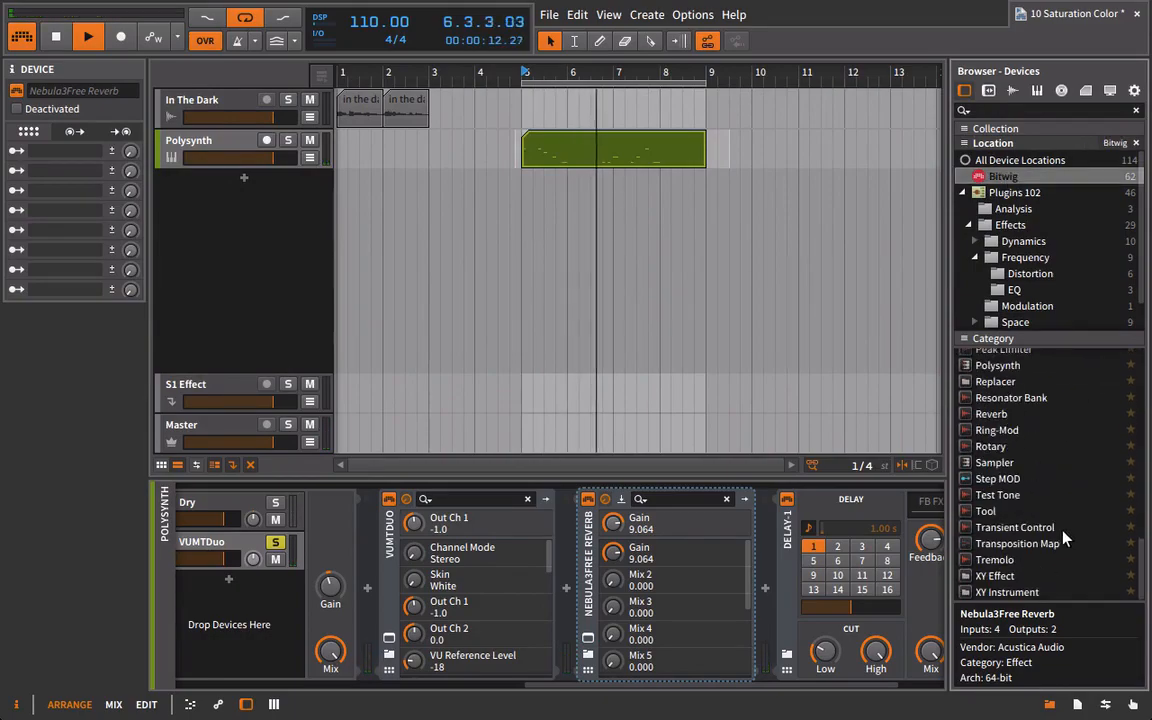
left_click_drag(975, 510, 765, 570)
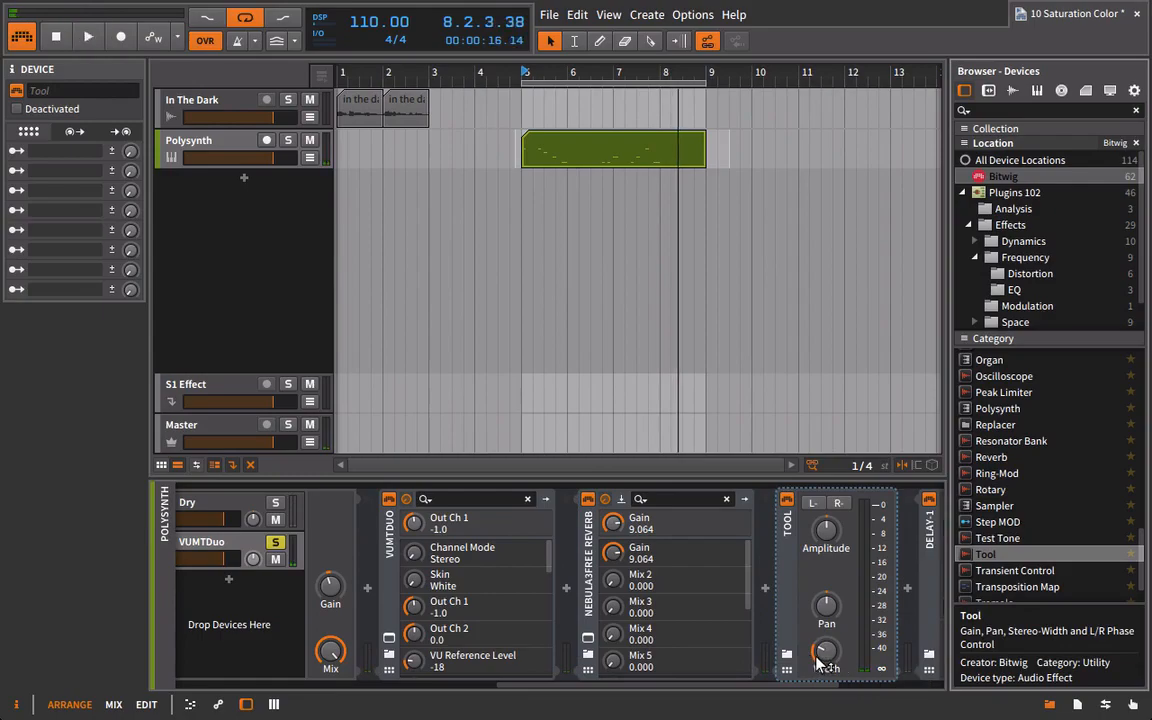
left_click_drag(817, 660, 817, 700)
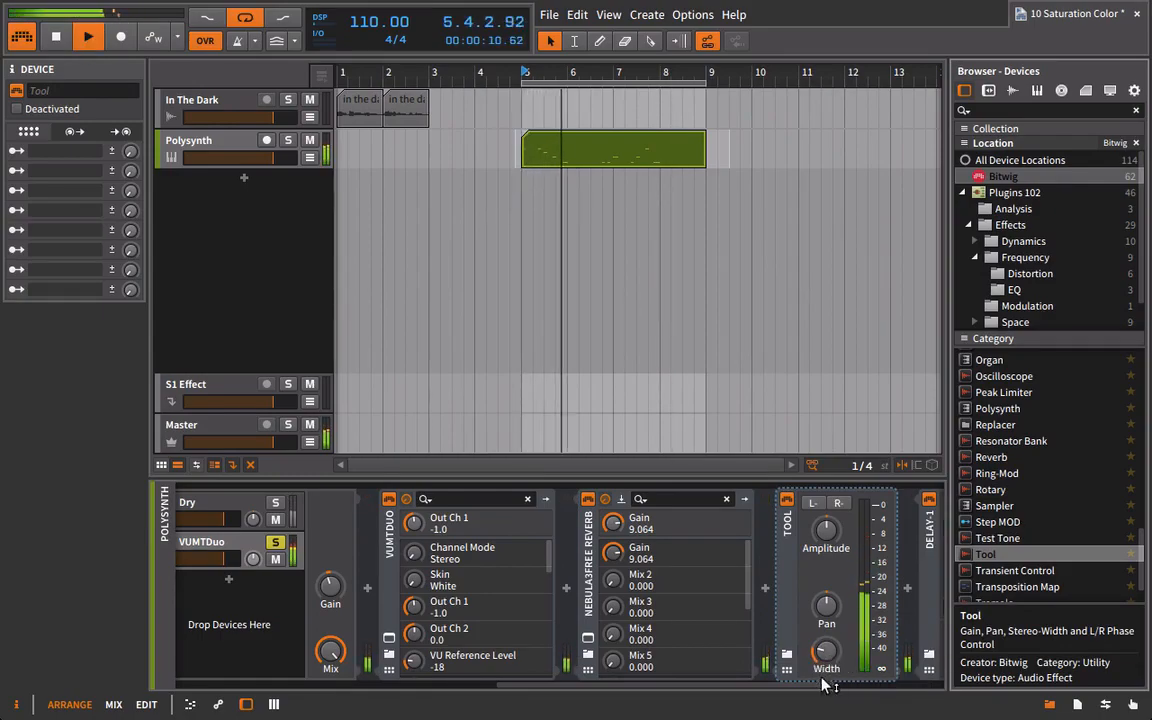
Audition the chain, and remove the VUMTDuo device from ahead of Nebula3Free Reverb in the parallel layer.
key("space")
left_click(588, 499)
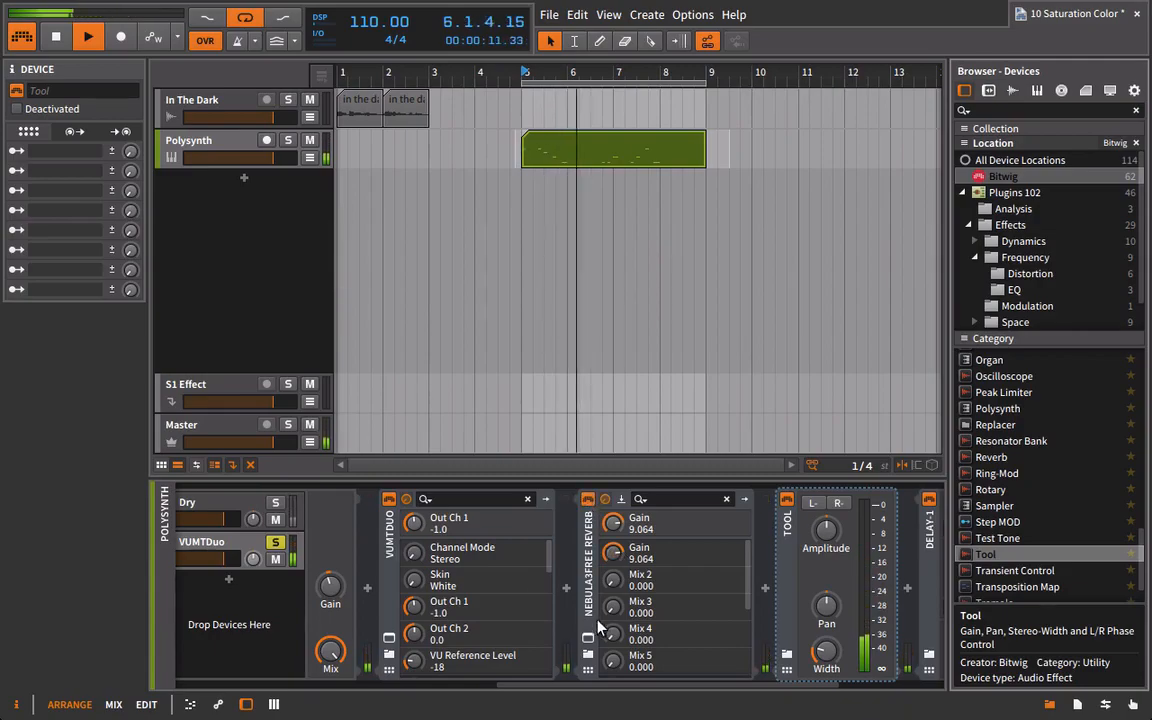
left_click_drag(712, 689, 684, 684)
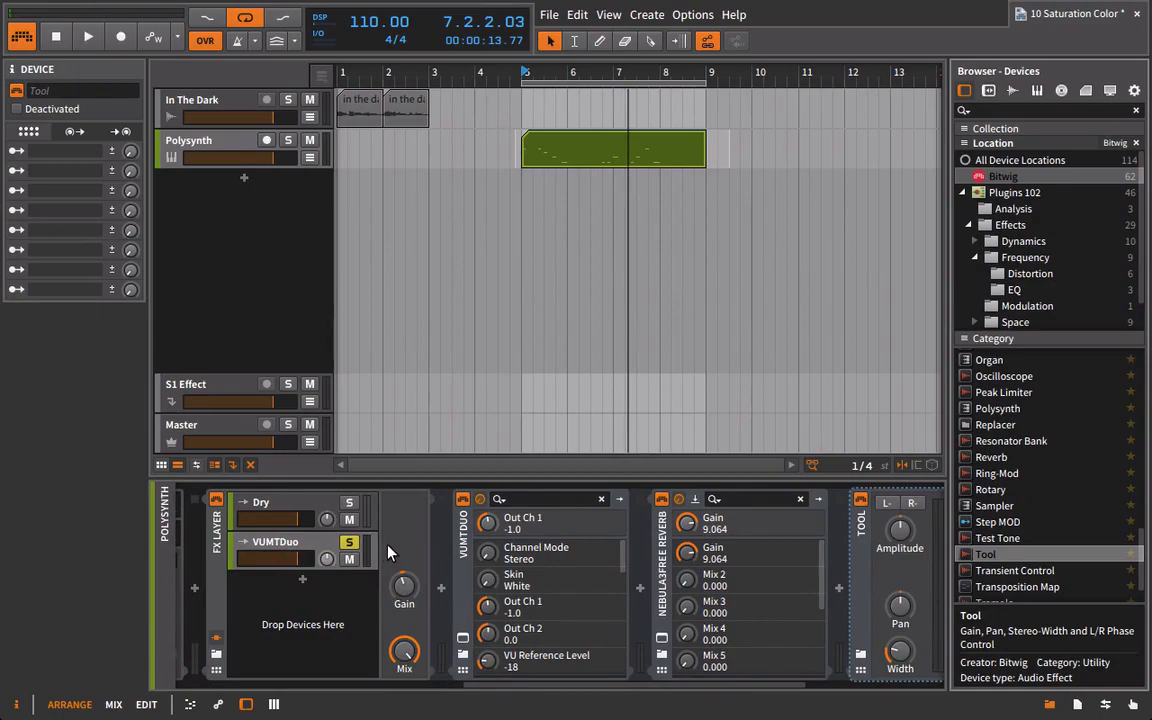
left_click(462, 543)
key("Delete")
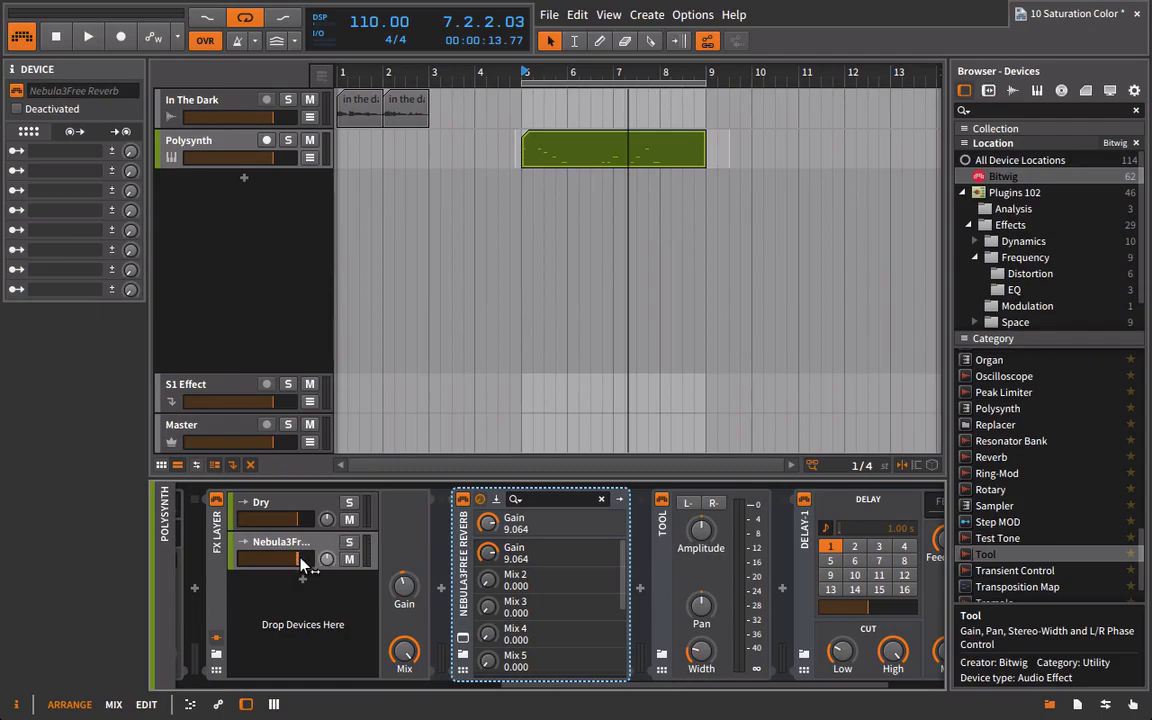
Play the loop and lower the volume of the Nebula layer relative to the Dry layer in the FX Layer.
key("space")
left_click_drag(281, 560, 275, 560)
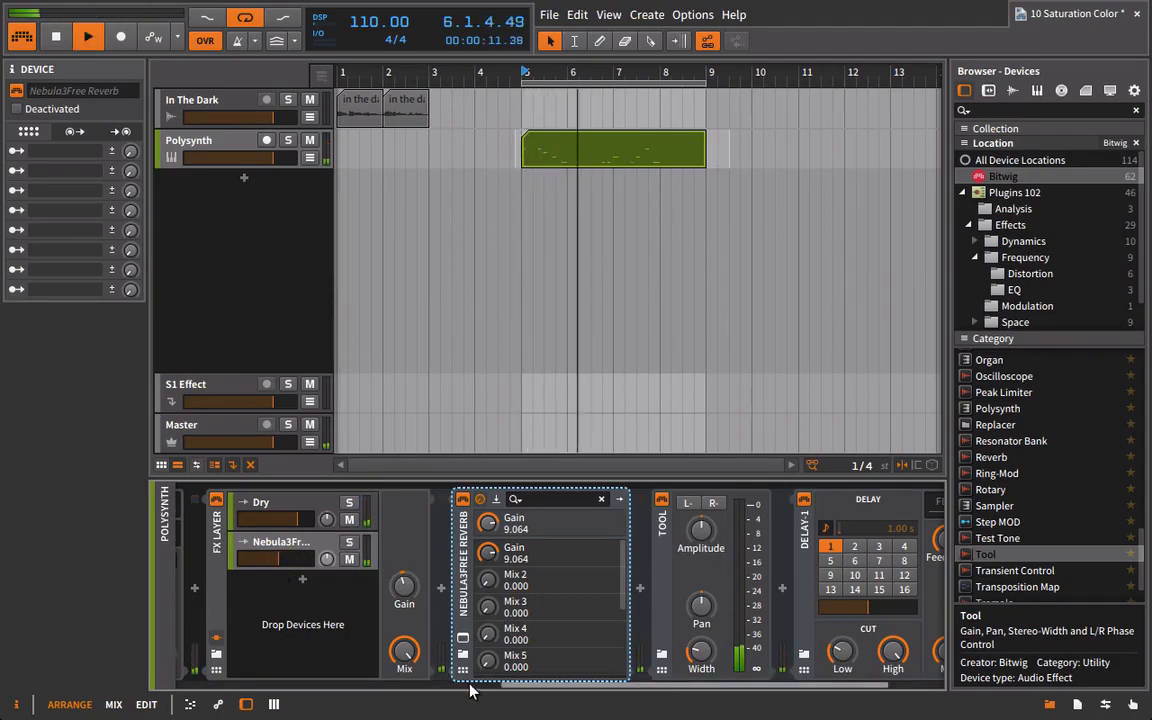
left_click_drag(535, 695, 766, 689)
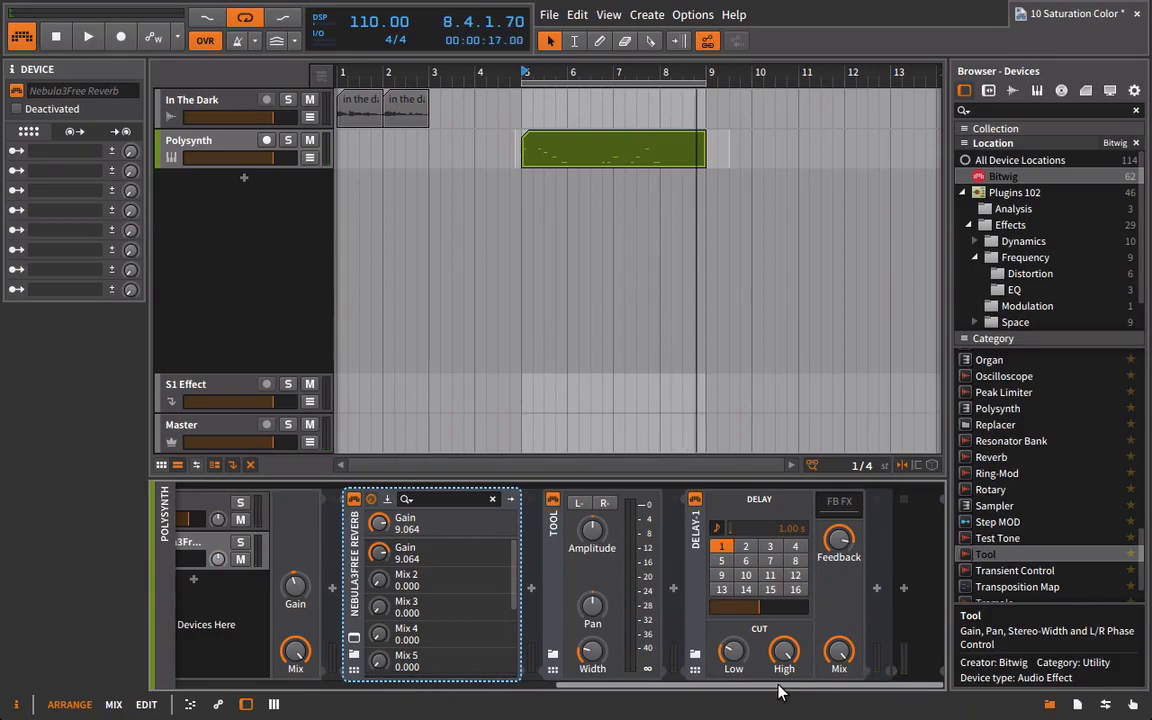
Bypass and re-enable Nebula3Free Reverb while the loop plays to compare the sound with and without it.
left_click_drag(632, 690, 562, 687)
left_click(520, 501)
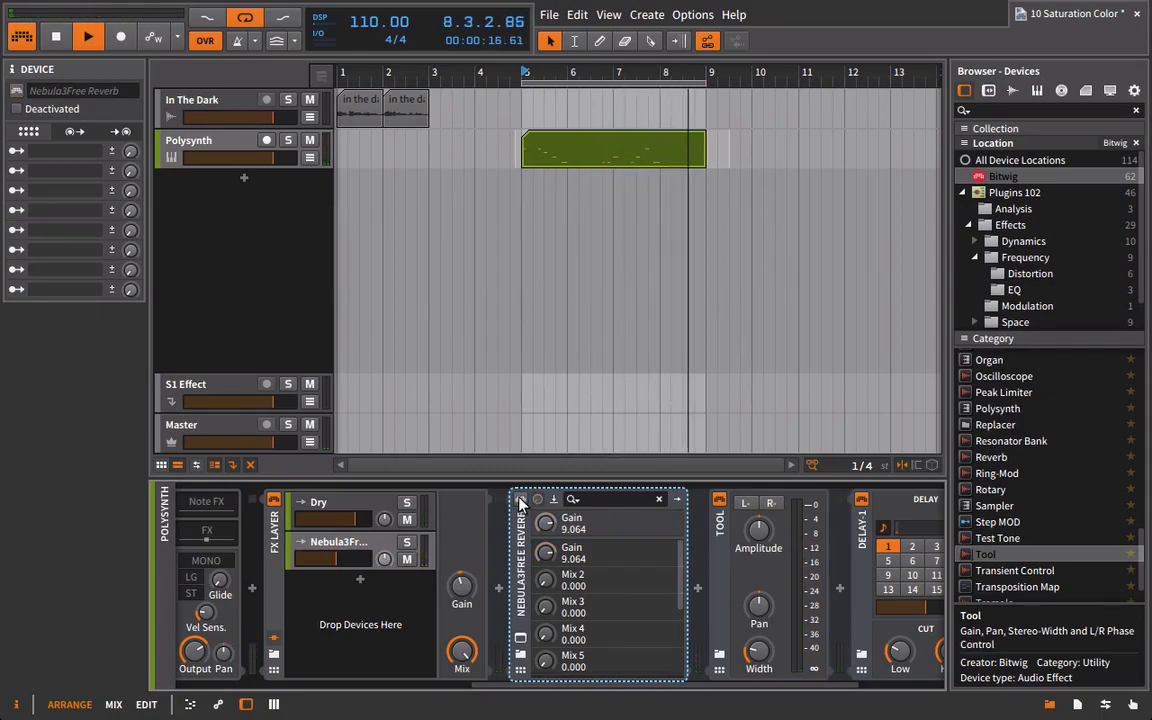
left_click(520, 501)
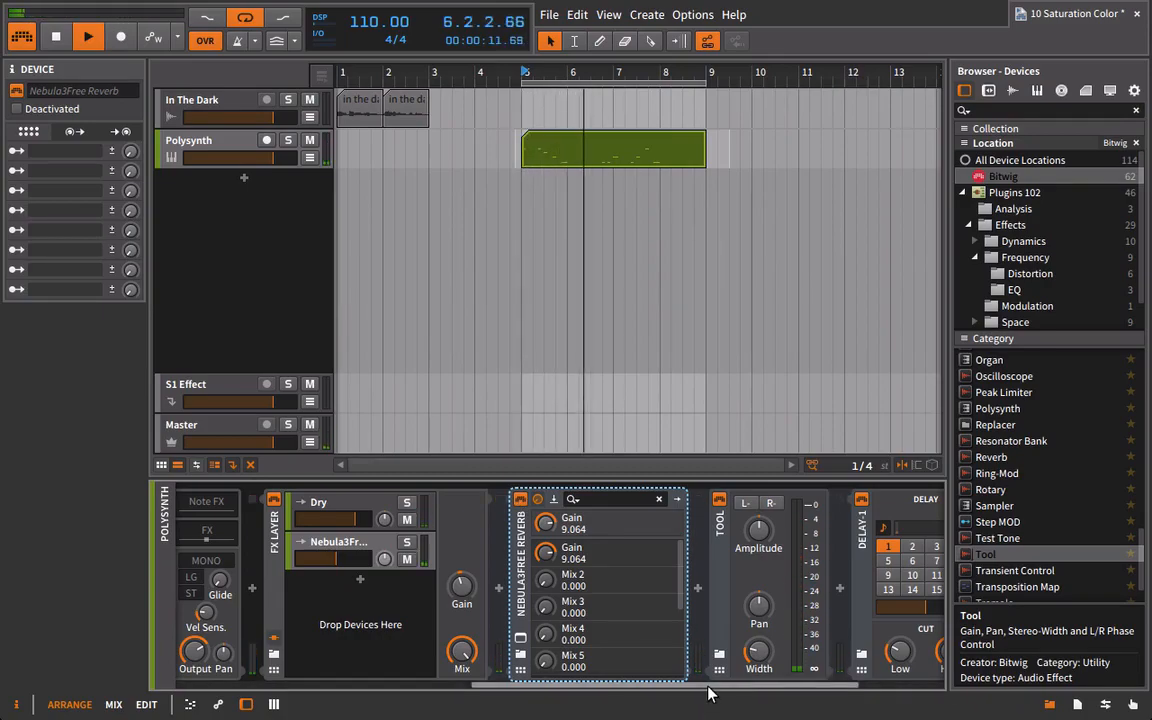
left_click_drag(709, 687, 809, 703)
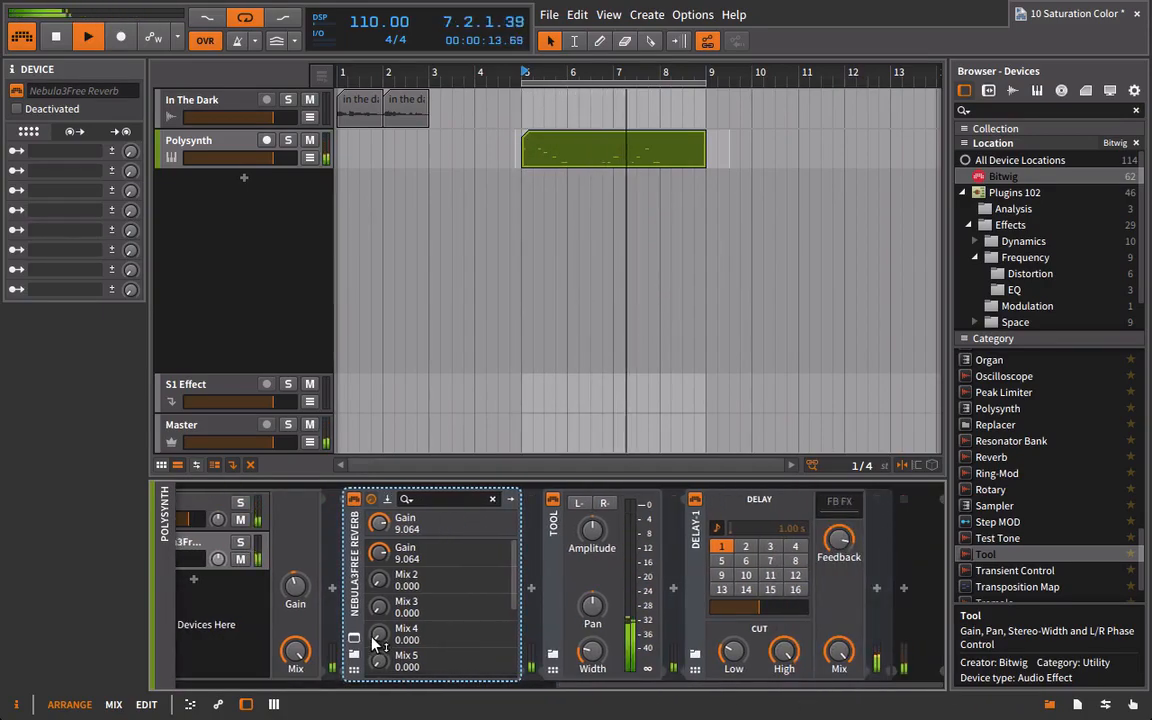
Load the preamp program 202 - AlexB Fifty88 MB in Nebula and switch its processing mode to ECONO.
left_click(353, 640)
left_click(288, 198)
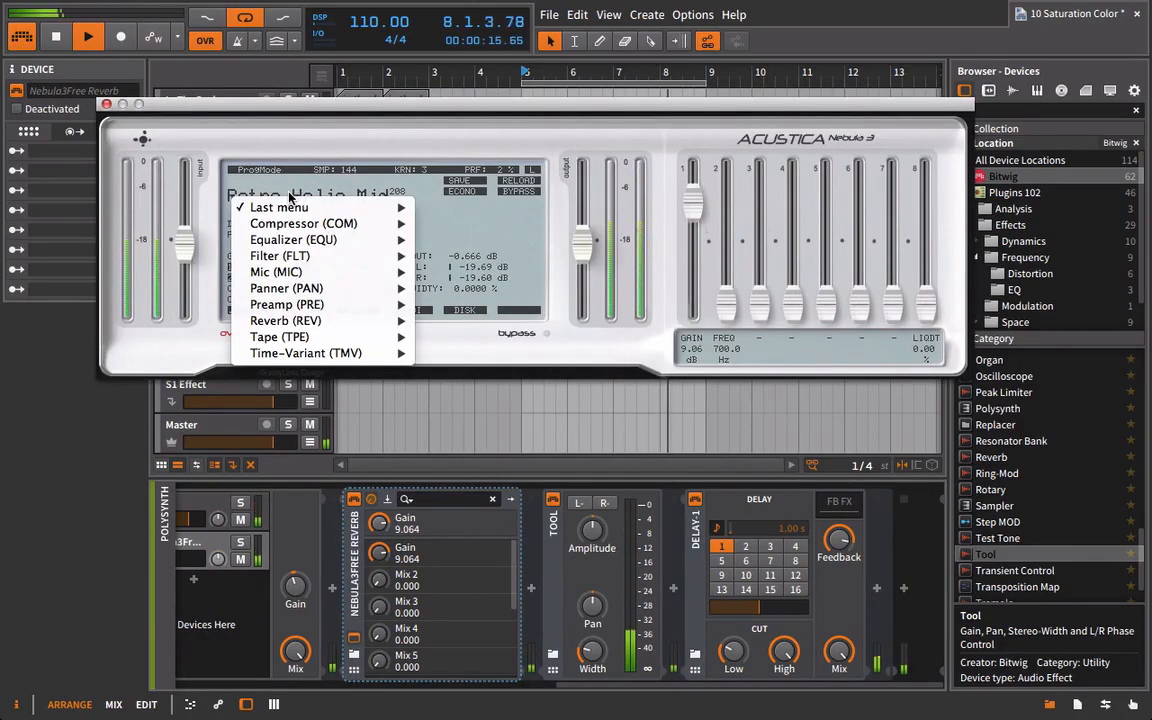
mouse_move(385, 304)
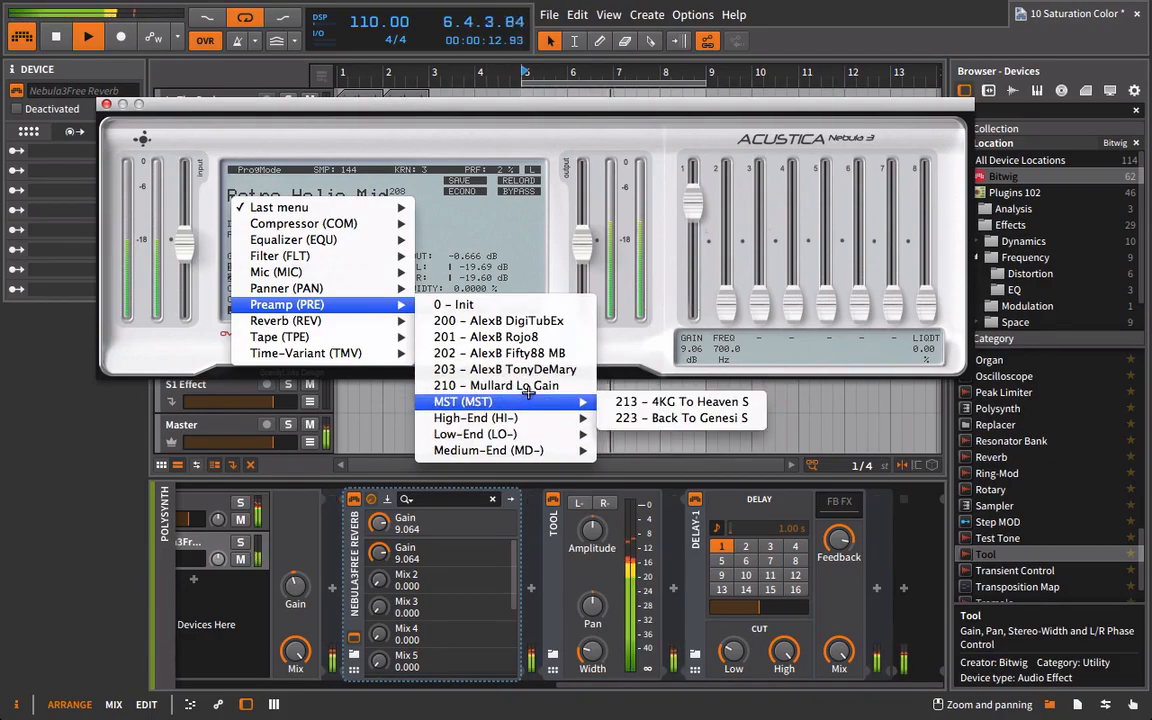
left_click(535, 353)
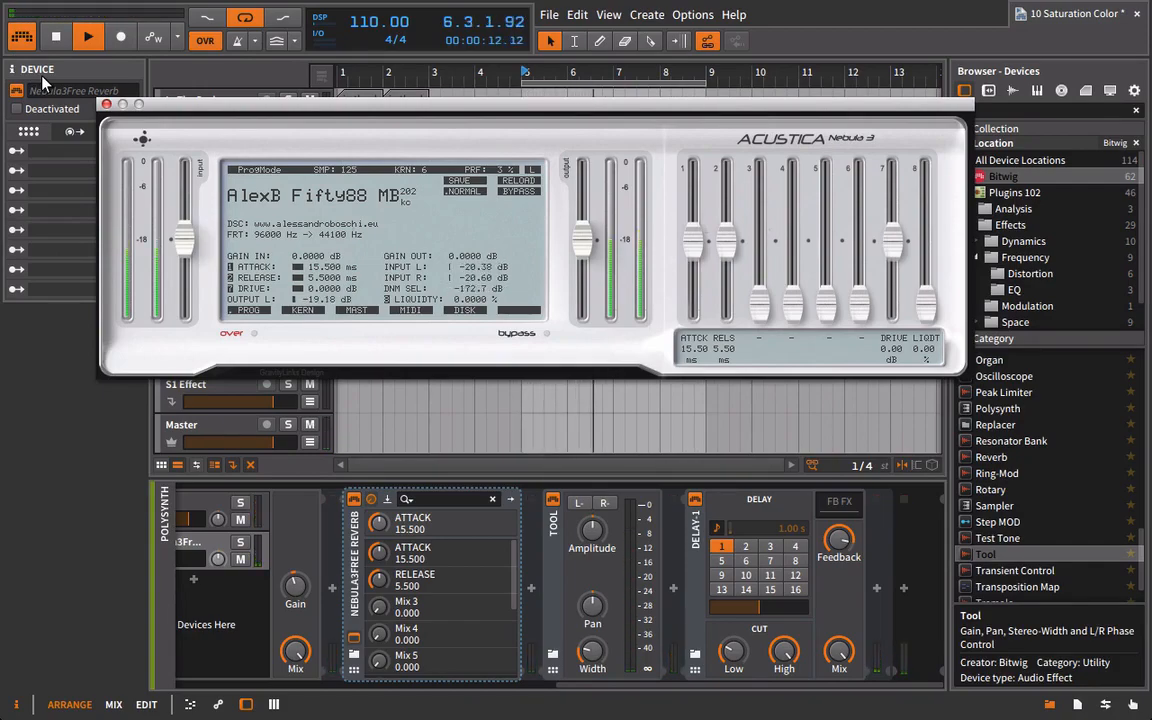
left_click(455, 190)
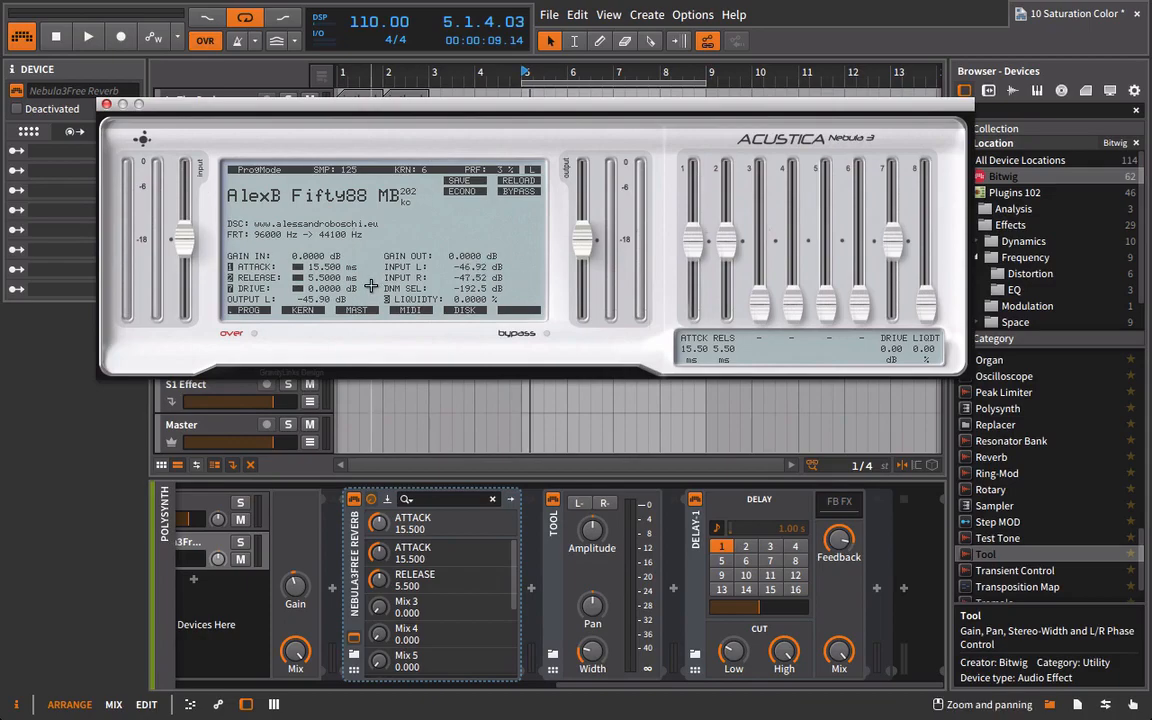
Close Nebula's window and remove Nebula3Free Reverb from the parallel layer, keeping Tool in the chain.
key("space")
left_click(106, 104)
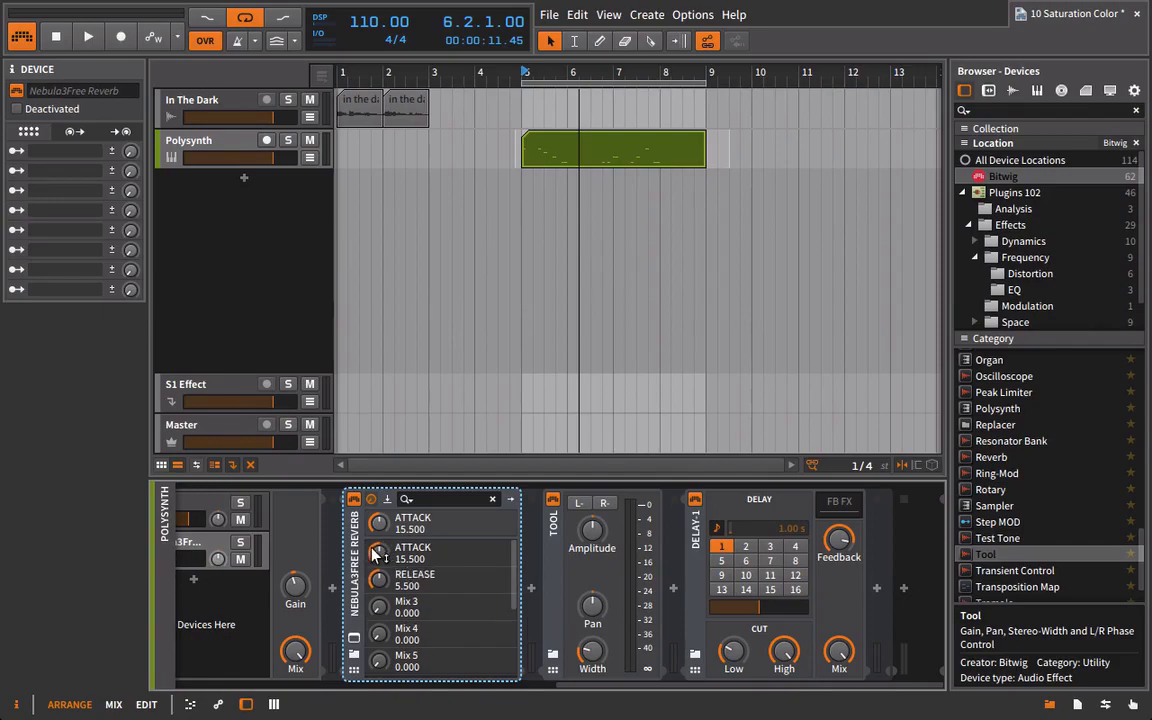
key("Delete")
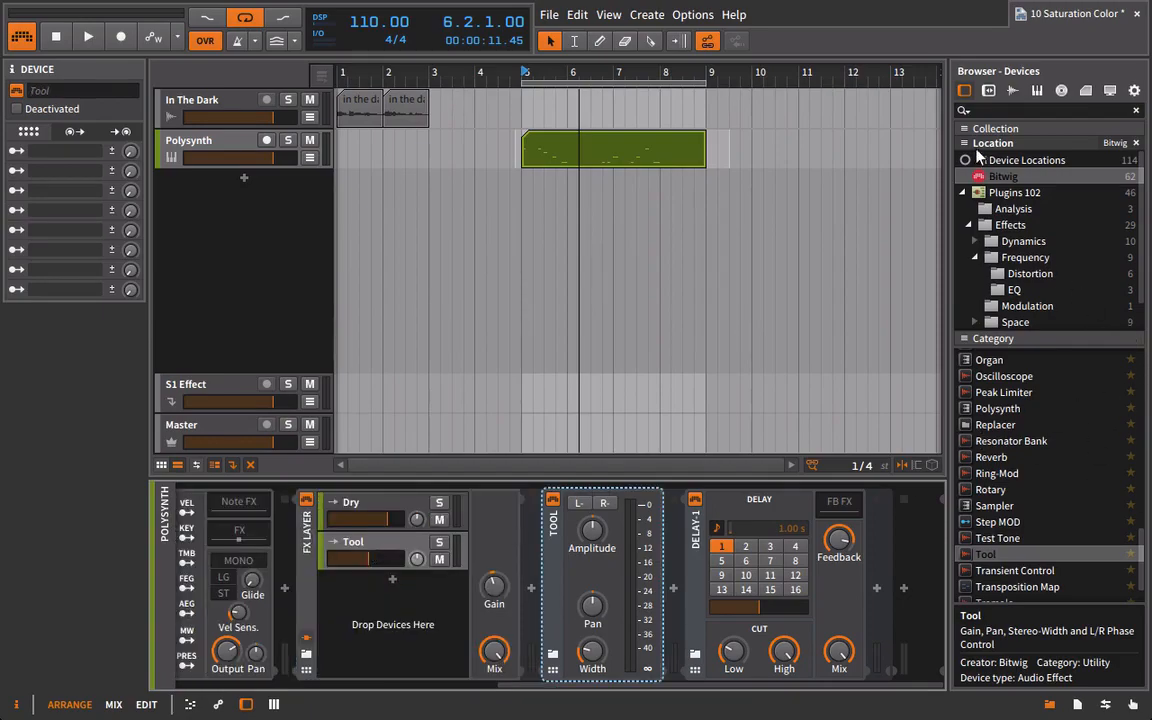
Insert the PhreePhuzz distortion plug-in ahead of Tool in the parallel layer, and position its window over the arrangement.
left_click(1002, 227)
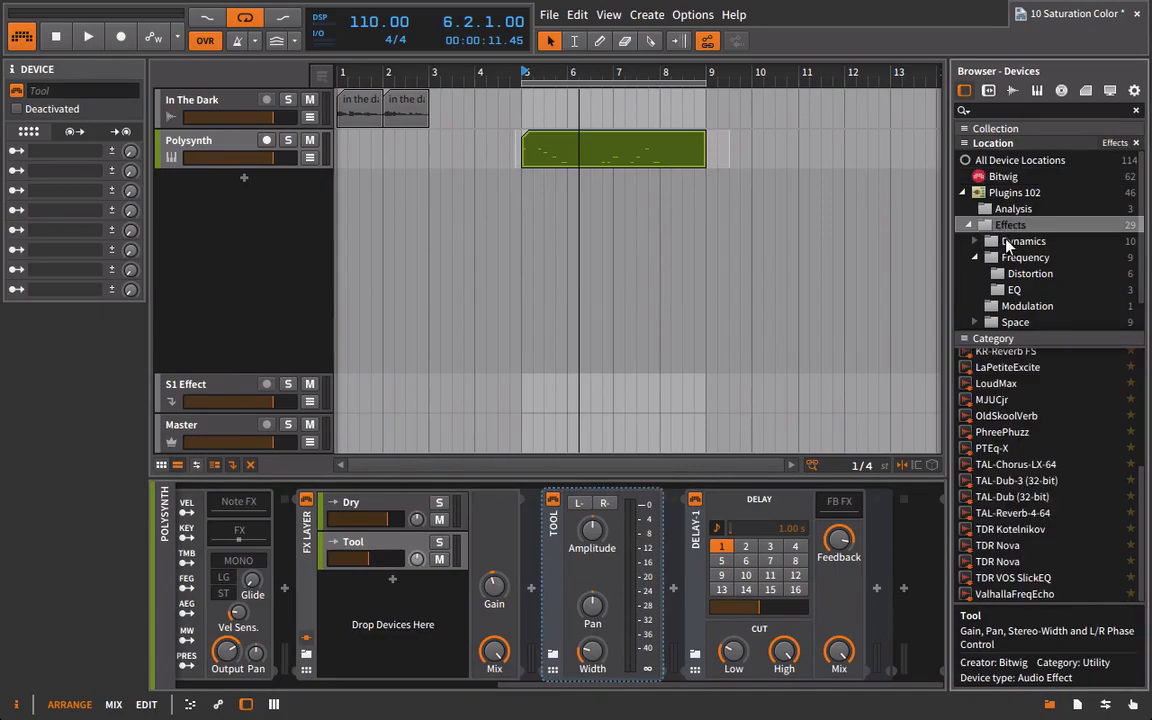
left_click(1055, 273)
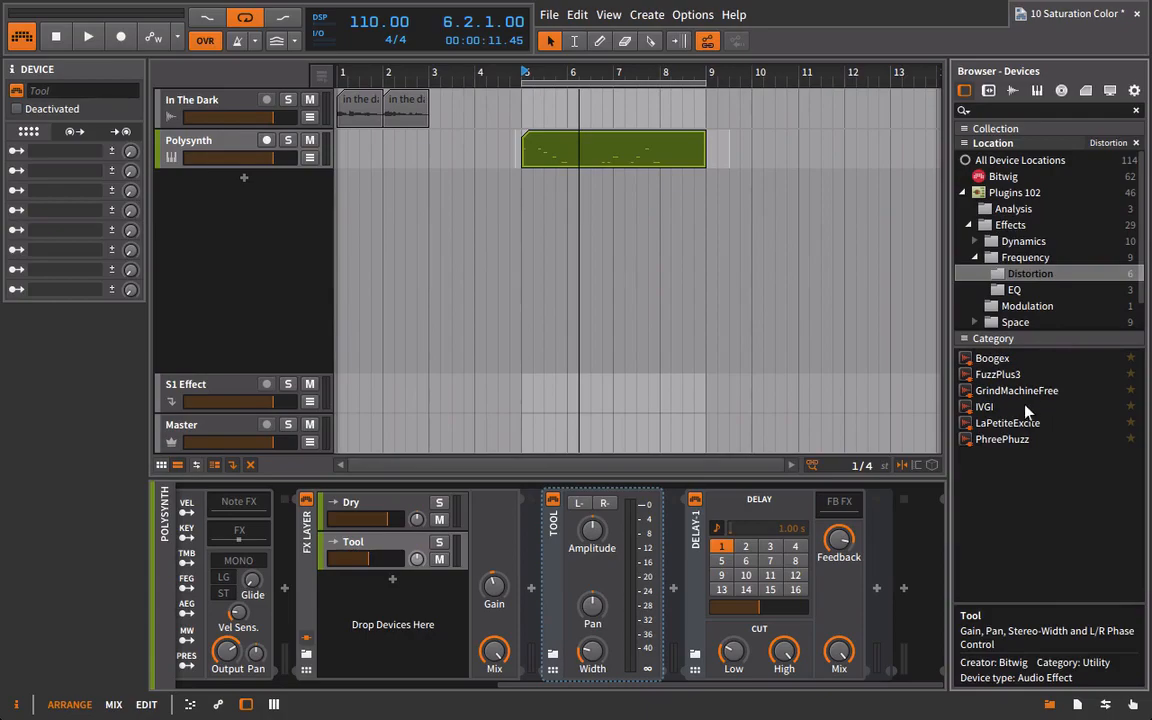
left_click(999, 444)
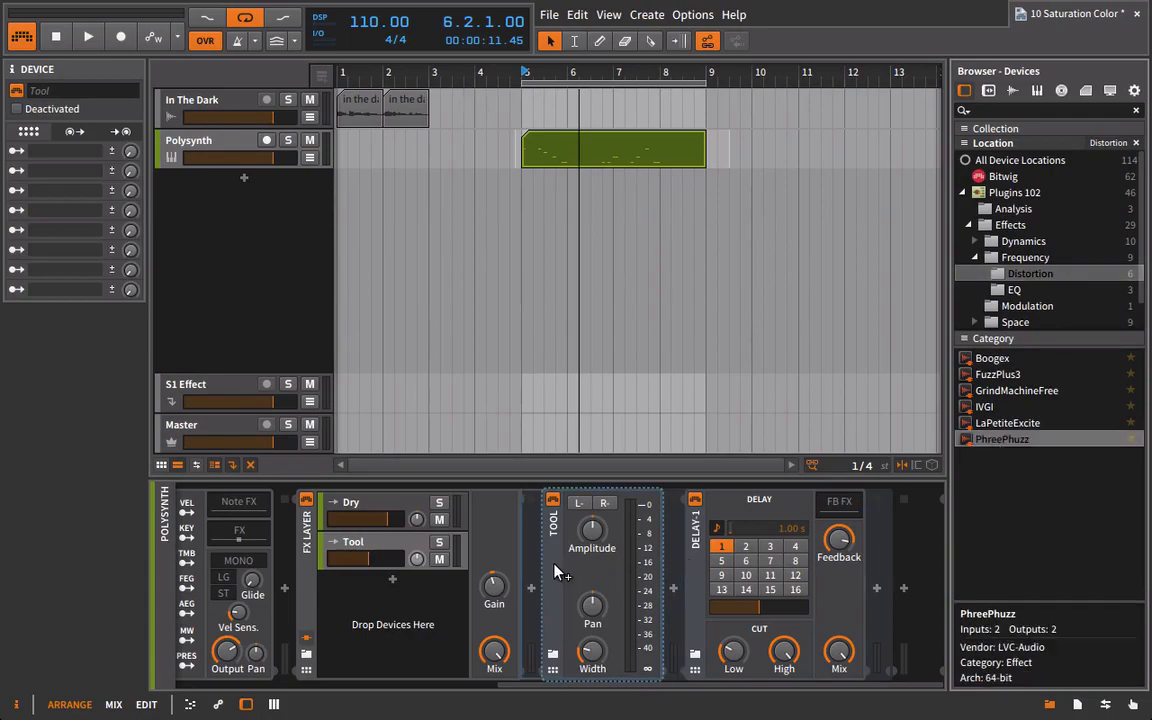
left_click_drag(457, 440, 571, 254)
Solo the PhreePhuzz layer during playback and set In Gain to 4.68 dB, Saturation to 91.13 %, and Out Gain to -1.90 dB.
key("space")
left_click_drag(415, 347, 429, 259)
key("space")
key("space")
left_click(434, 546)
mouse_move(262, 353)
left_mouse_down()
mouse_move(270, 298)
mouse_move(238, 277)
mouse_move(263, 340)
left_mouse_up()
left_click_drag(411, 347, 412, 362)
left_click_drag(553, 347, 545, 368)
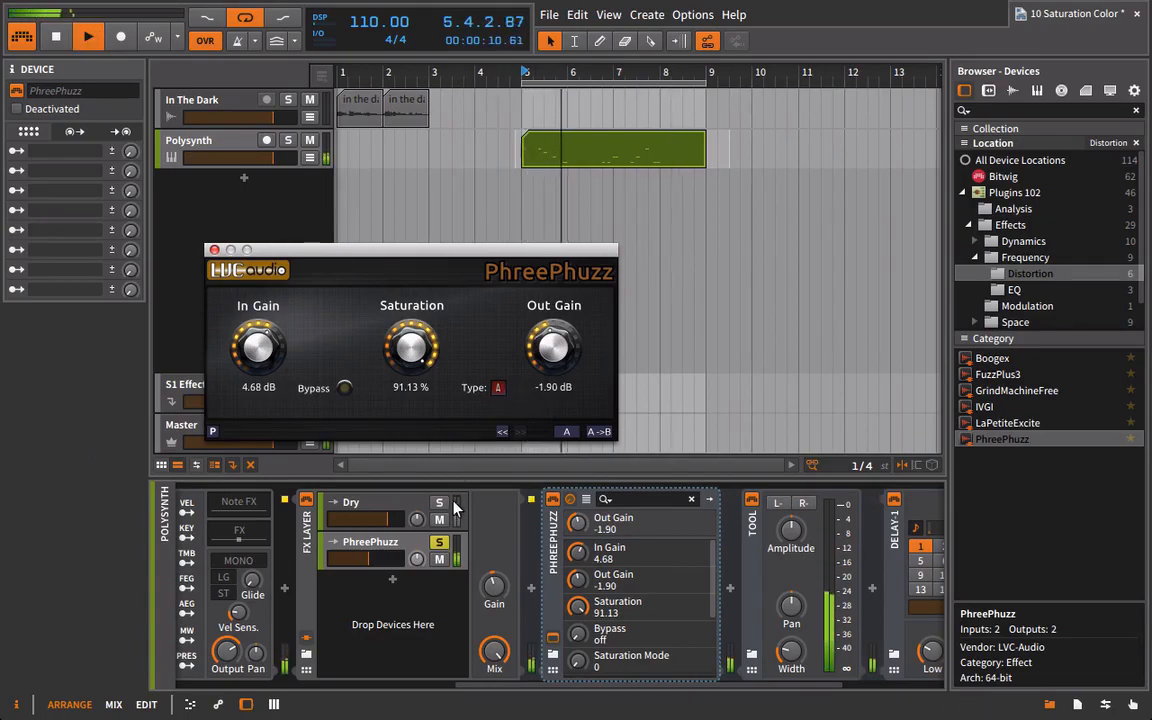
Switch PhreePhuzz to saturation type B, set its Out Gain to -3.51 dB, and close its window.
left_click(499, 389)
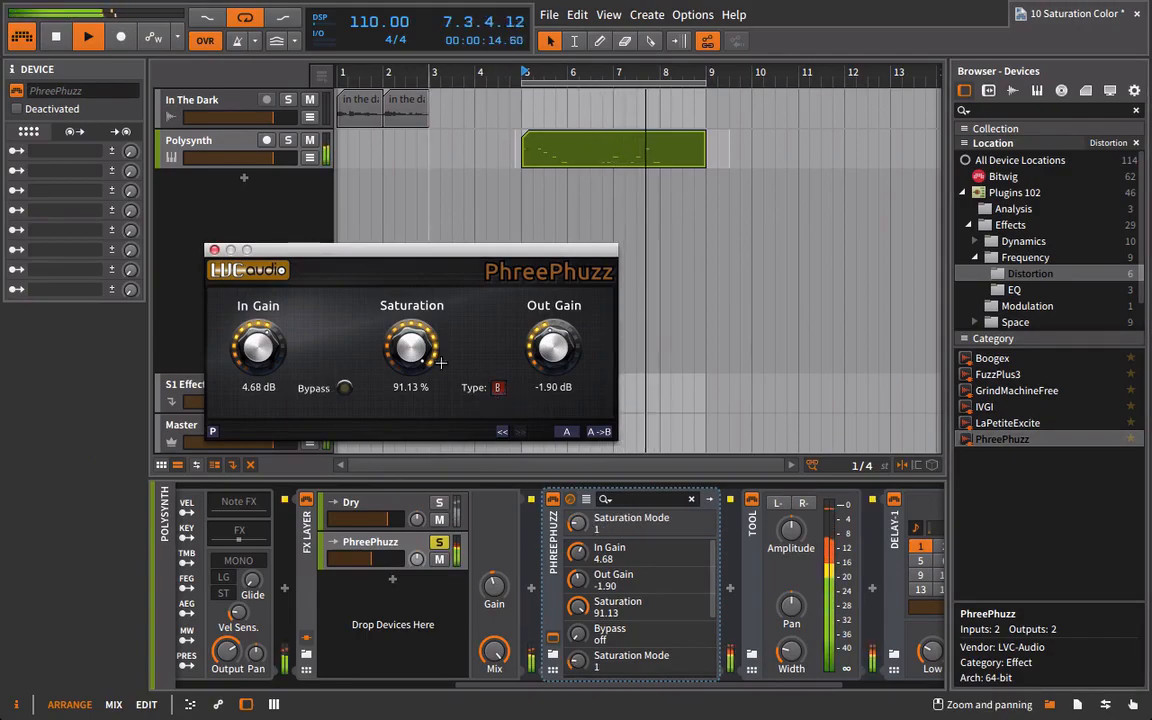
left_click_drag(553, 347, 553, 359)
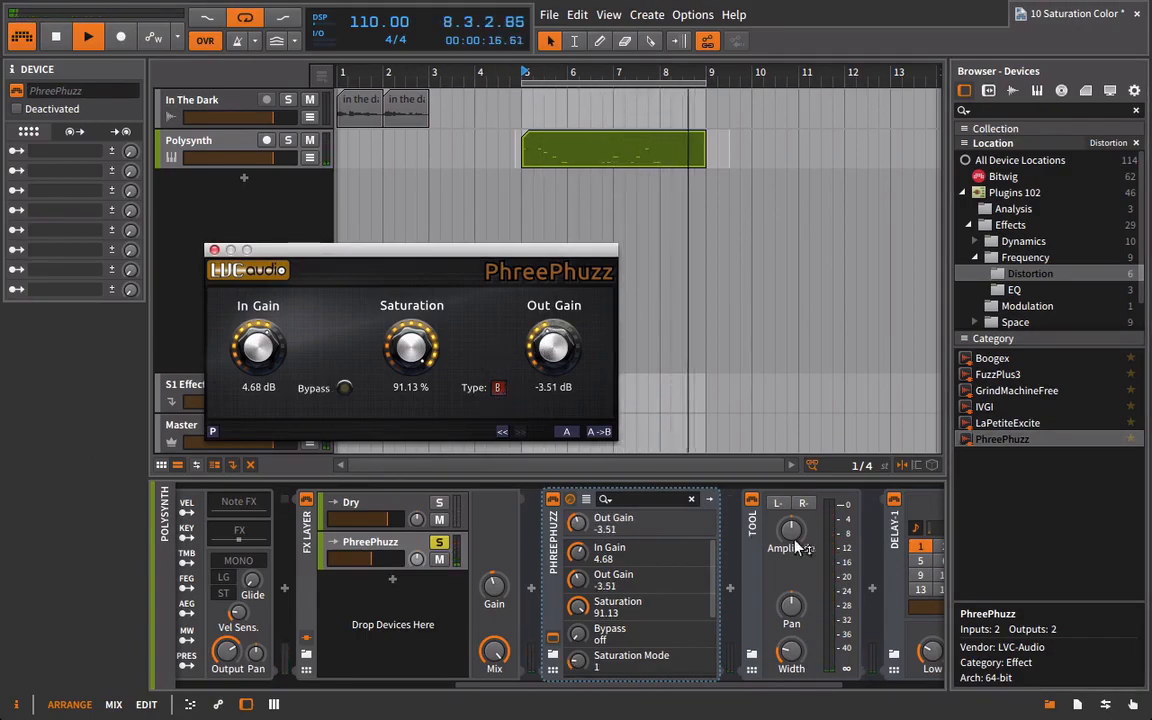
left_click(215, 250)
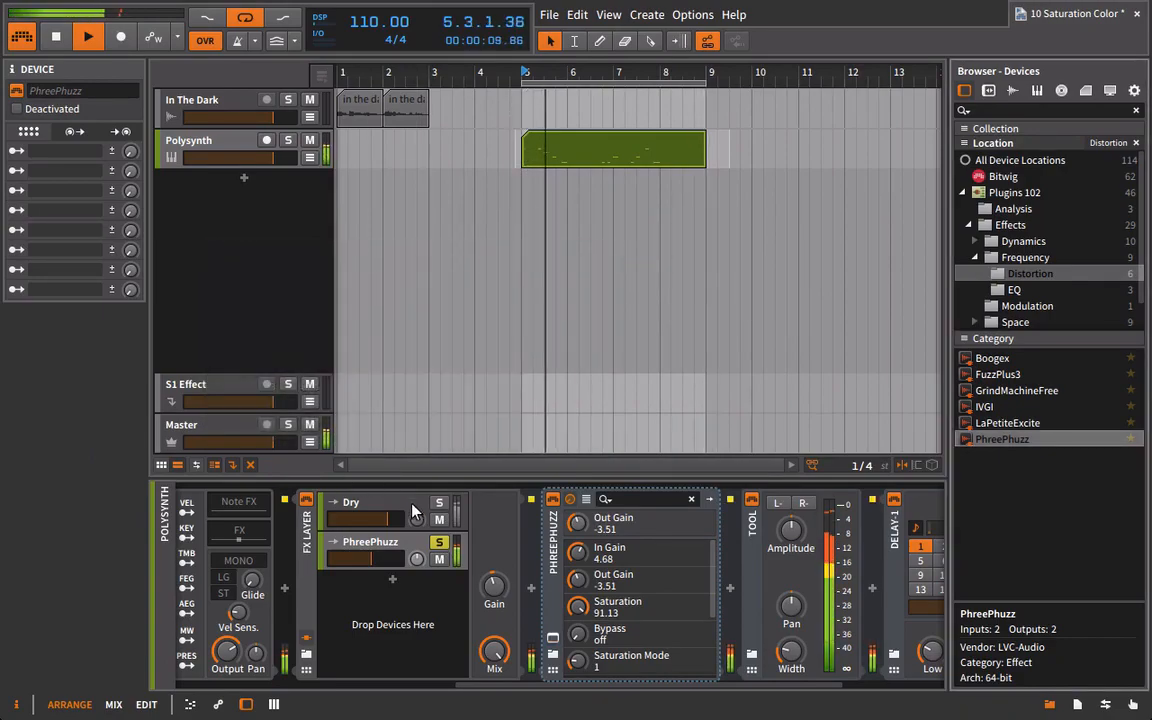
Turn off the PhreePhuzz layer's solo and lower Tool's amplitude to about -4.32 dB while the loop plays.
left_click_drag(583, 685, 329, 535)
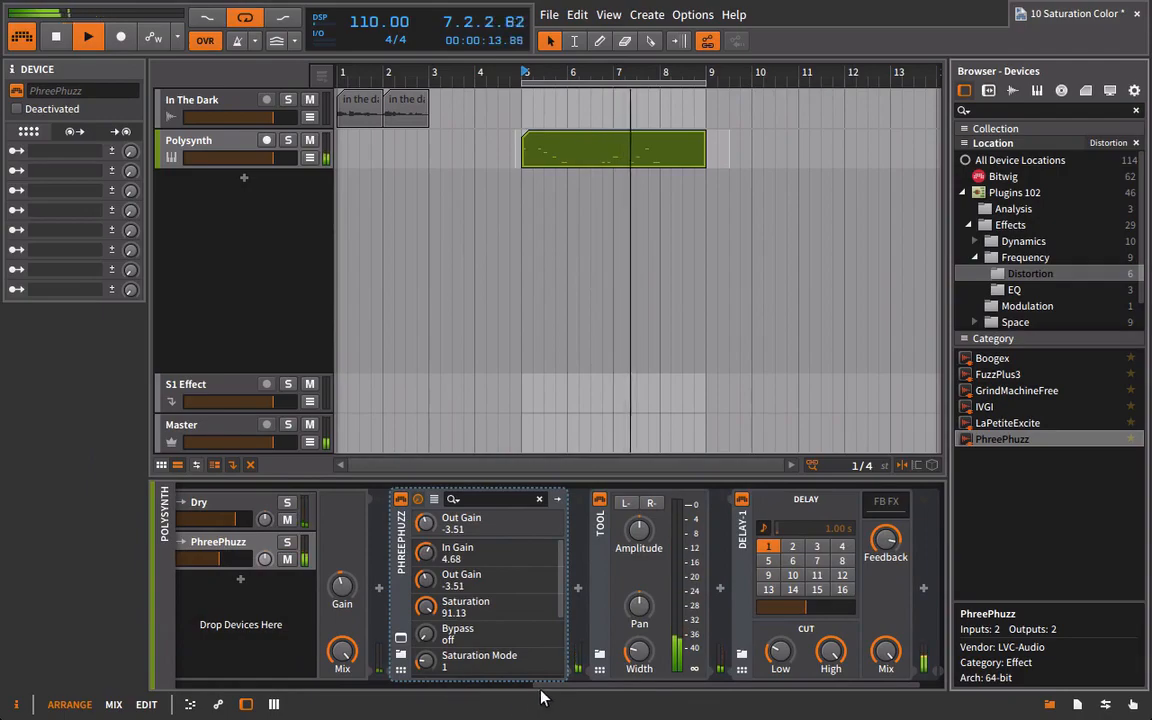
left_click_drag(535, 689, 475, 689)
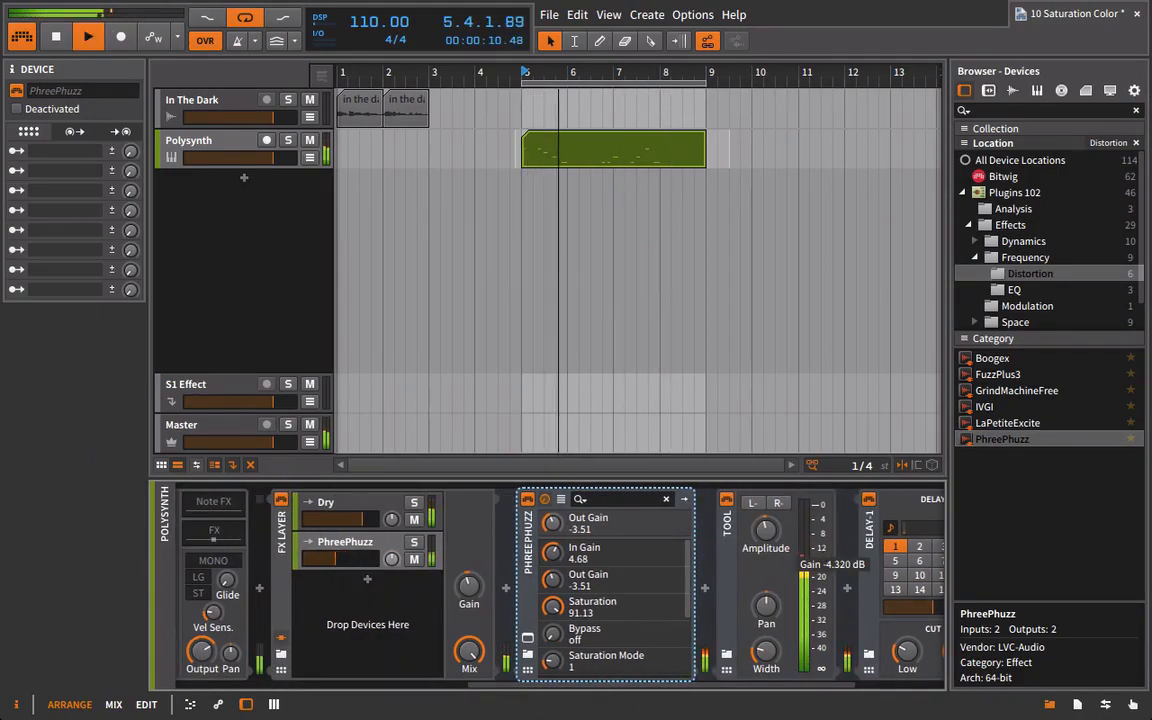
left_click_drag(761, 689, 868, 688)
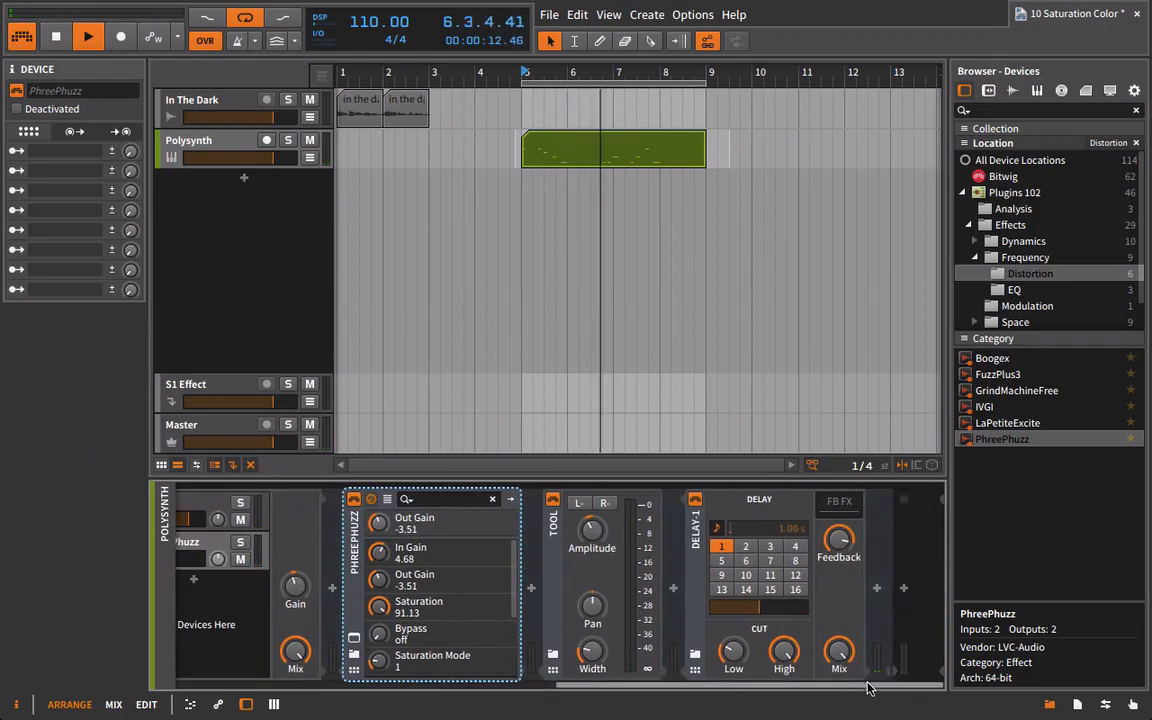
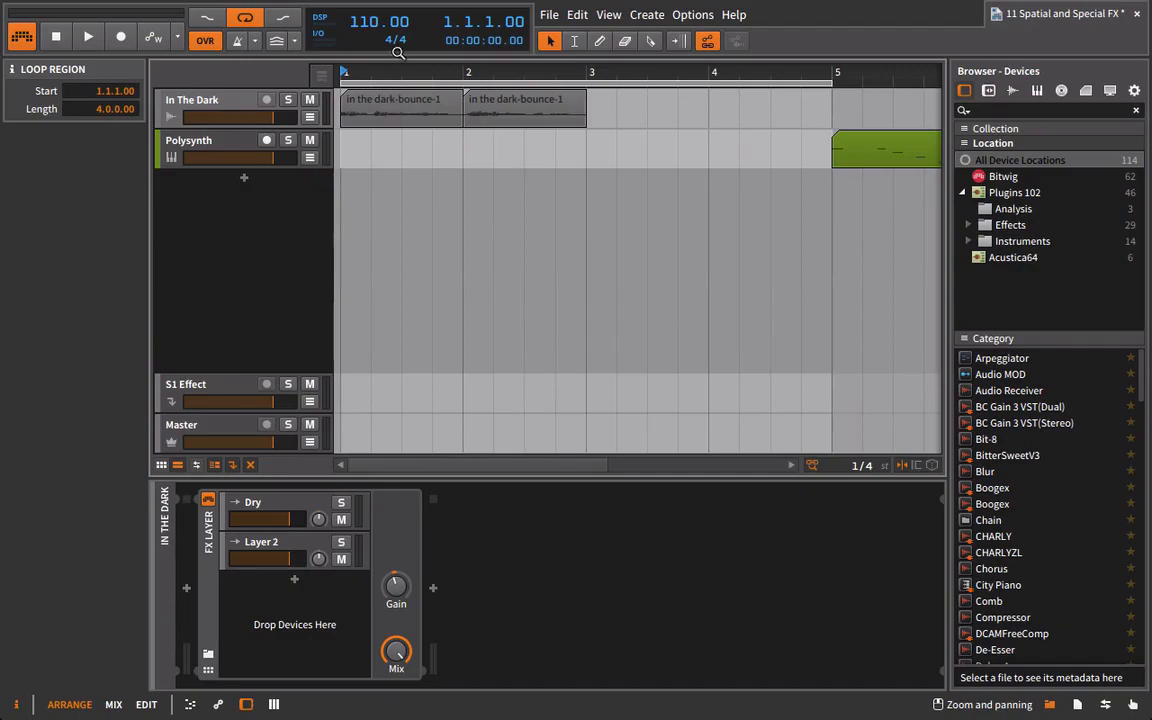
Solo the In The Dark track and audition its looped clips with the Polysynth clip brought into view.
left_click(175, 96)
left_click(288, 100)
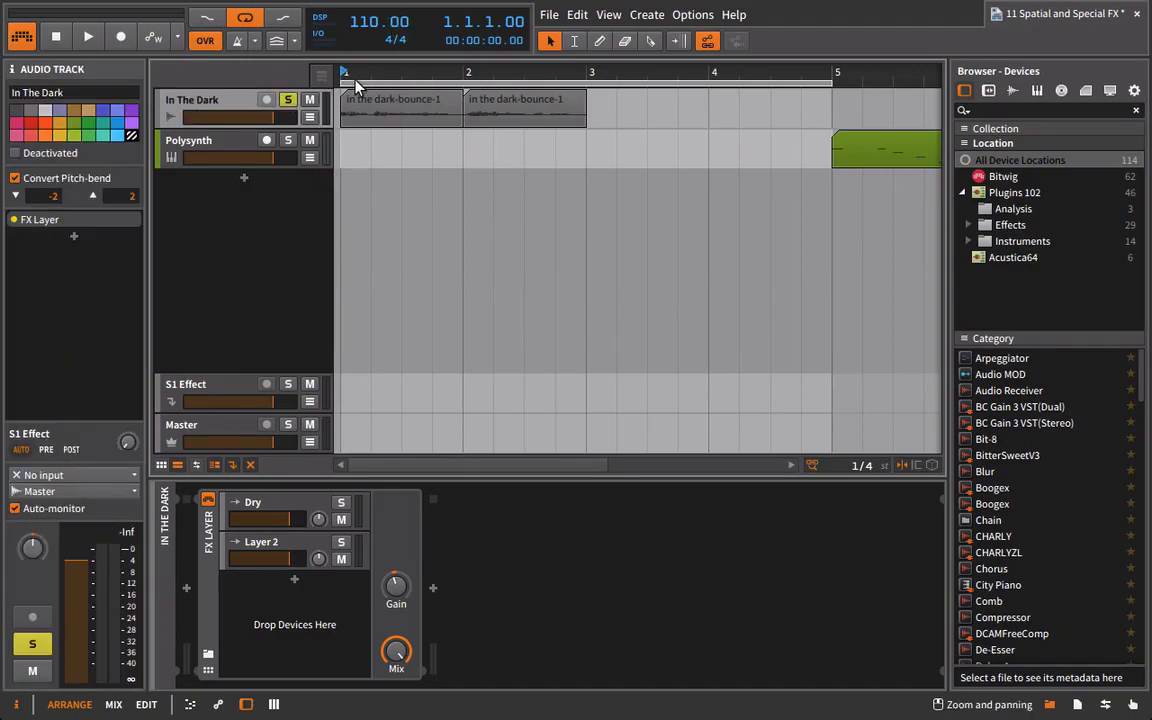
key("space")
left_click_drag(386, 72, 386, 125)
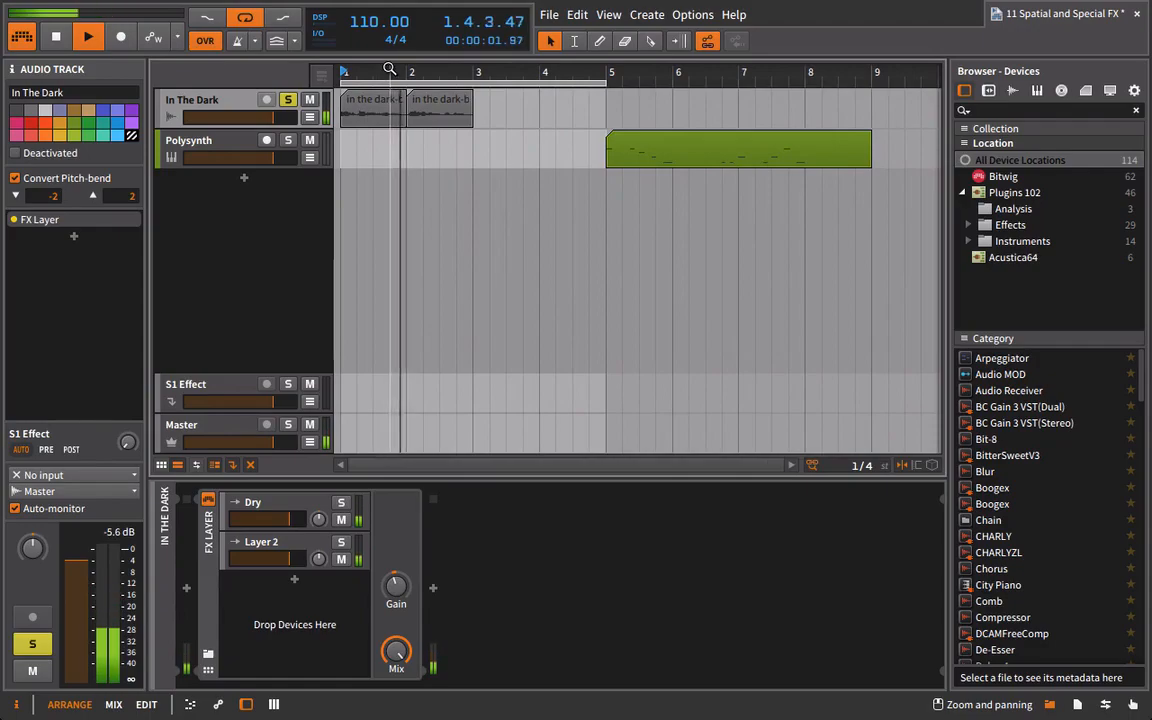
key("space")
Insert Bitwig's Delay-1 in Layer 2 with its delay time set to 8, and lower the layer's level during playback.
left_click(282, 545)
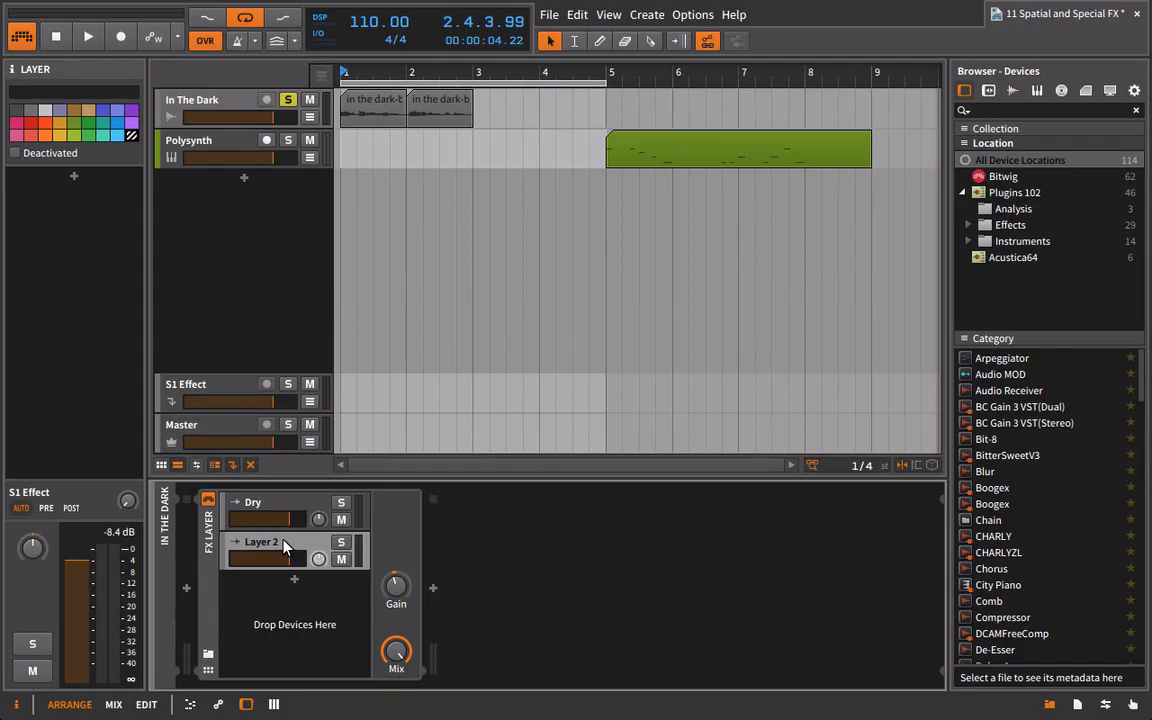
left_click(1004, 177)
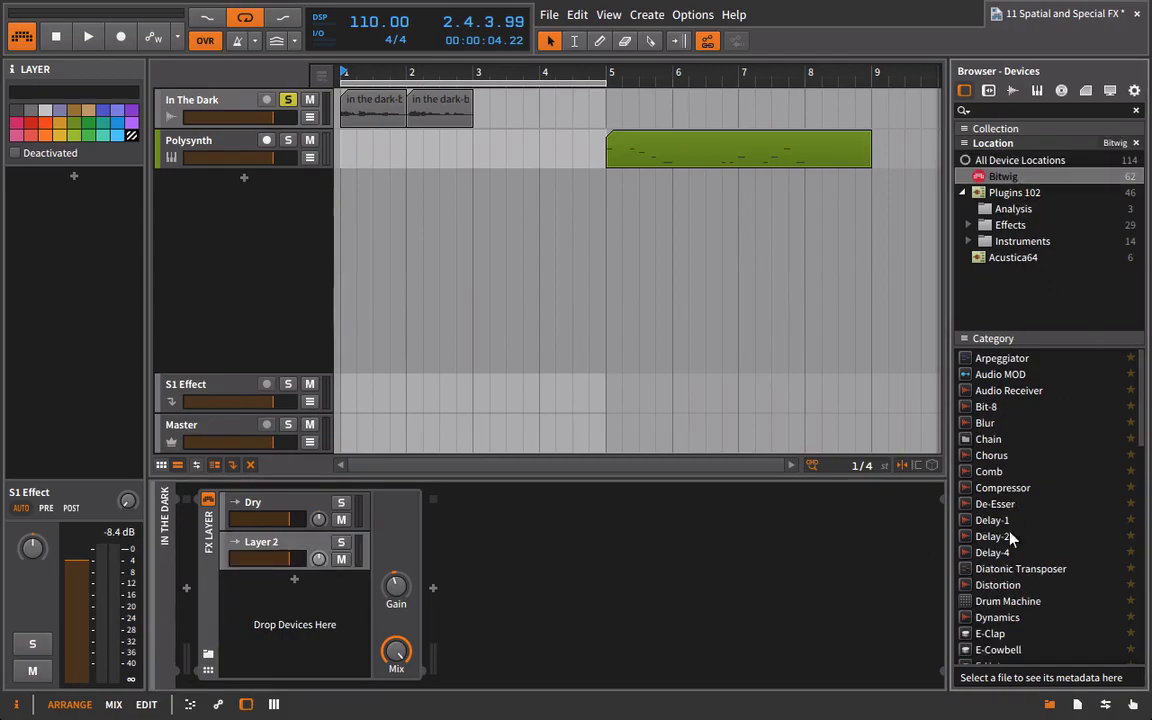
left_click(985, 522)
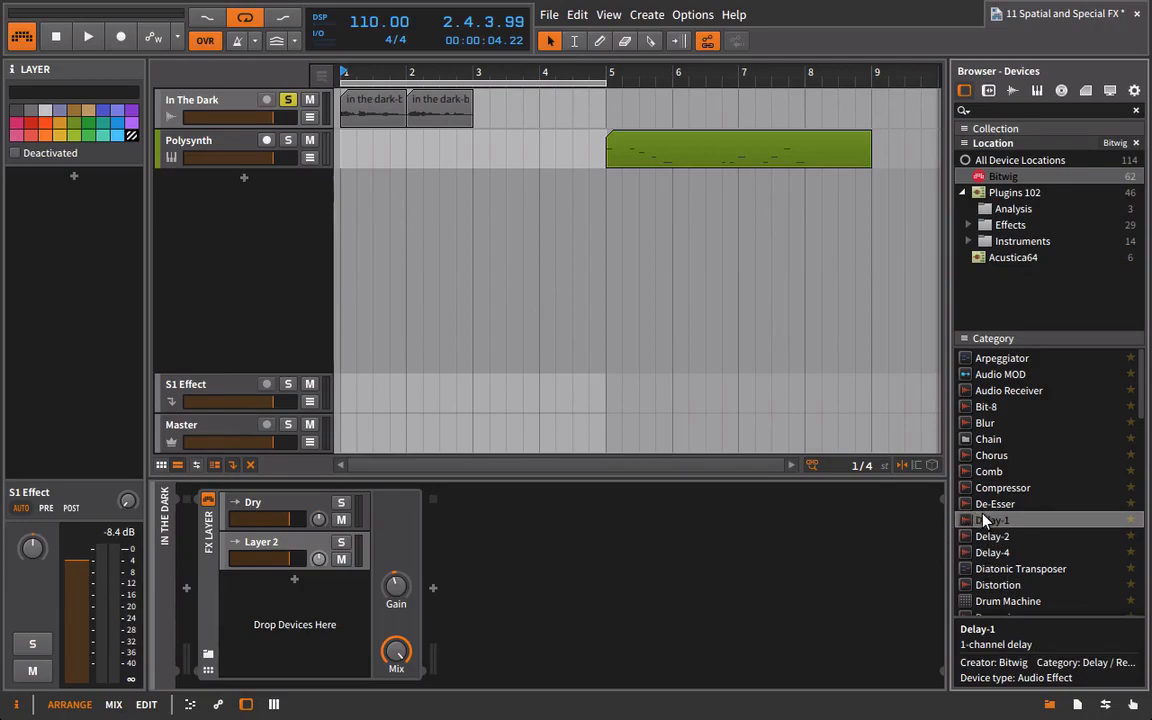
left_click_drag(985, 522, 296, 548)
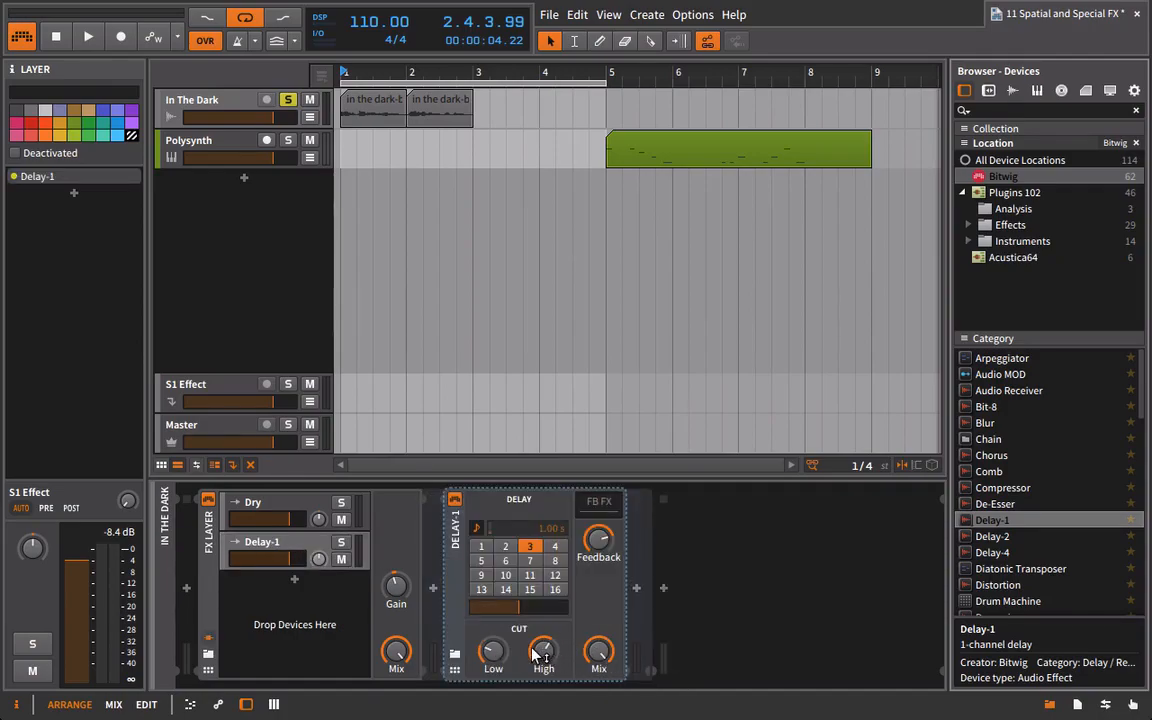
left_click(553, 562)
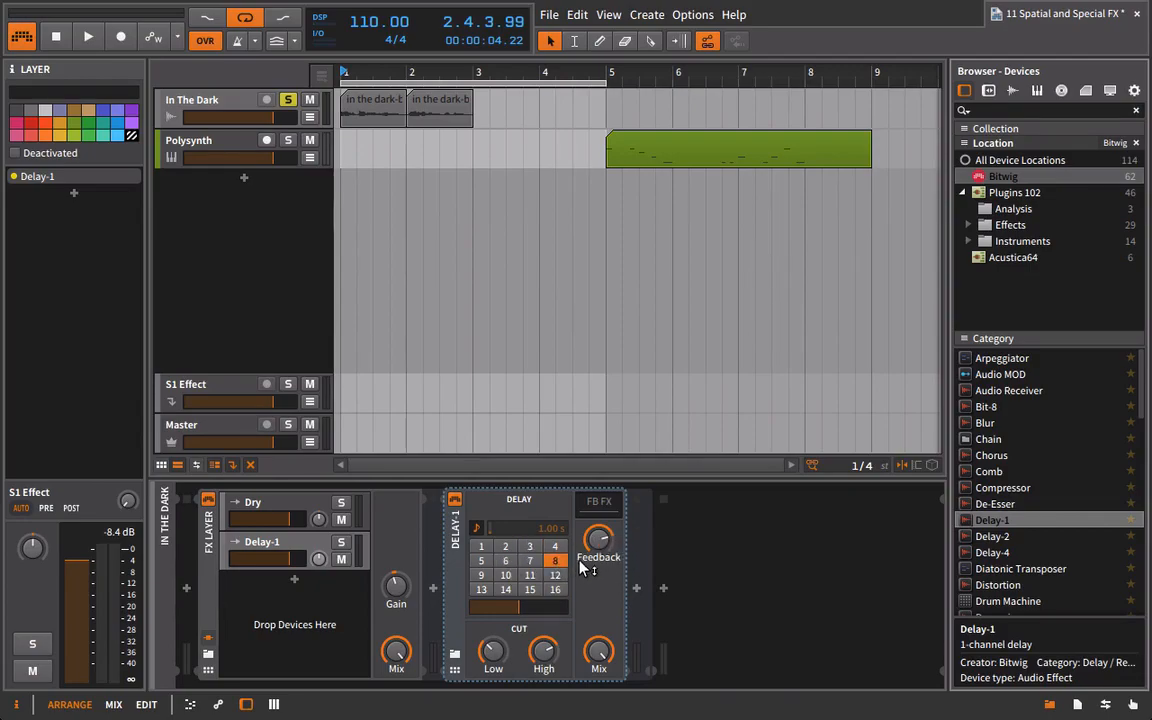
key("space")
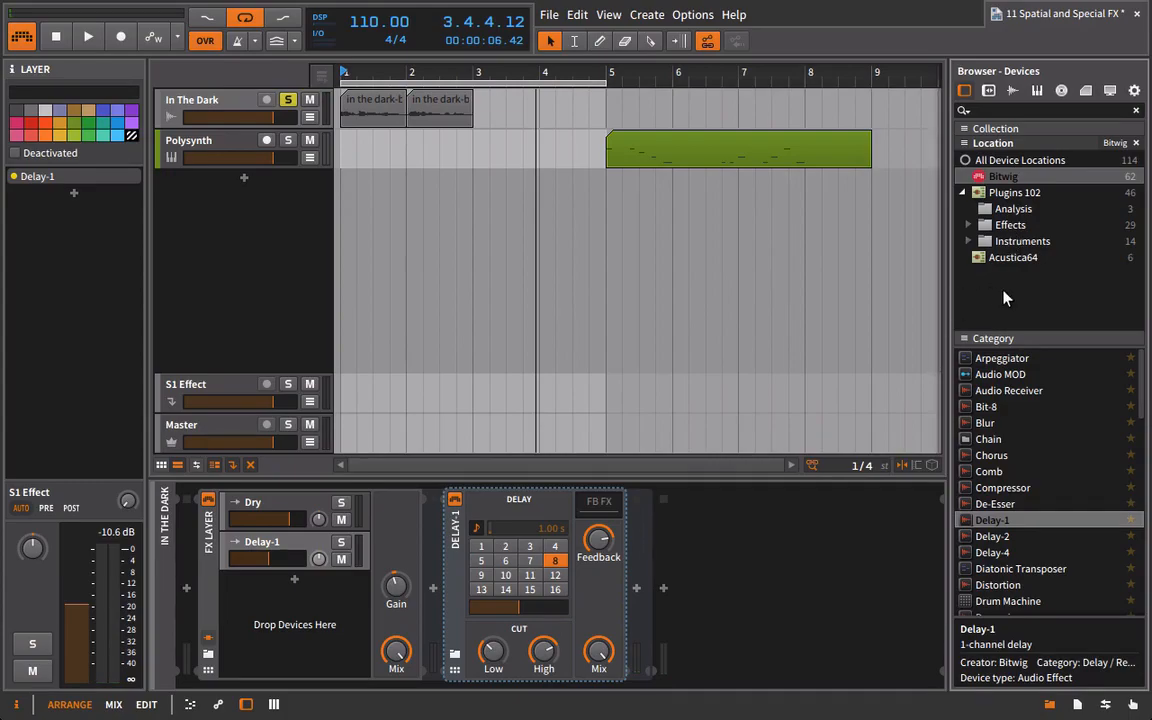
Try a Chorus after Delay-1 in the parallel layer, audition it with the loop, and remove it.
left_click(999, 456)
left_click_drag(988, 461, 630, 542)
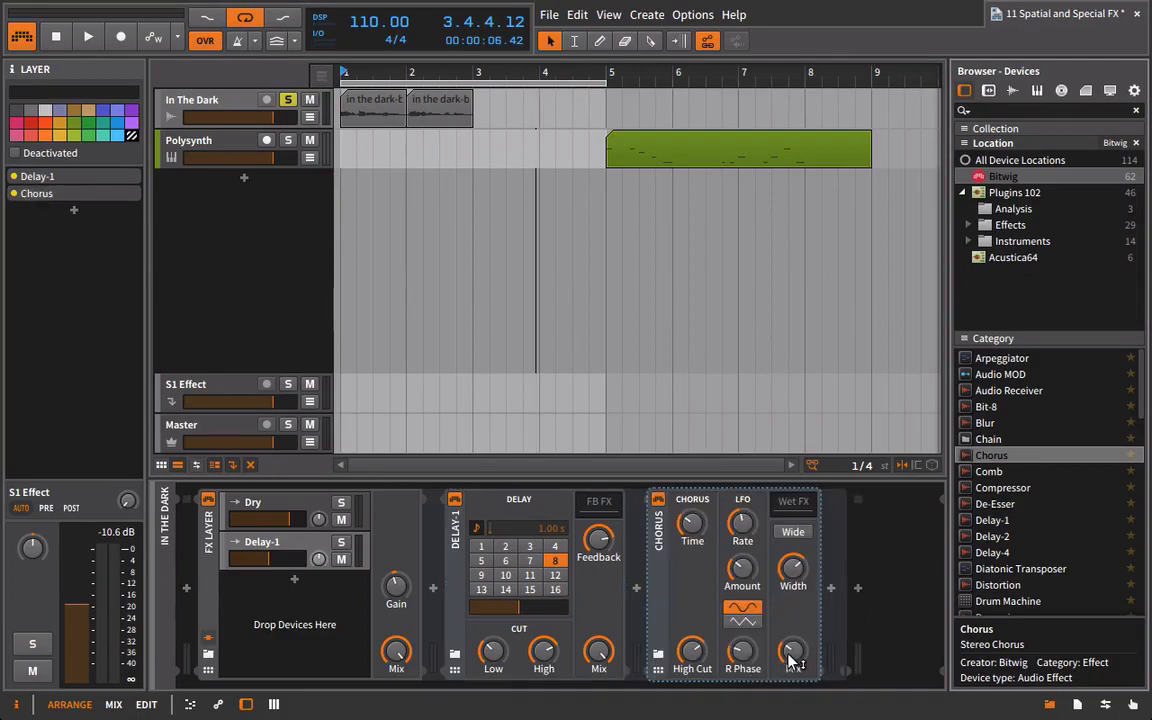
key("space")
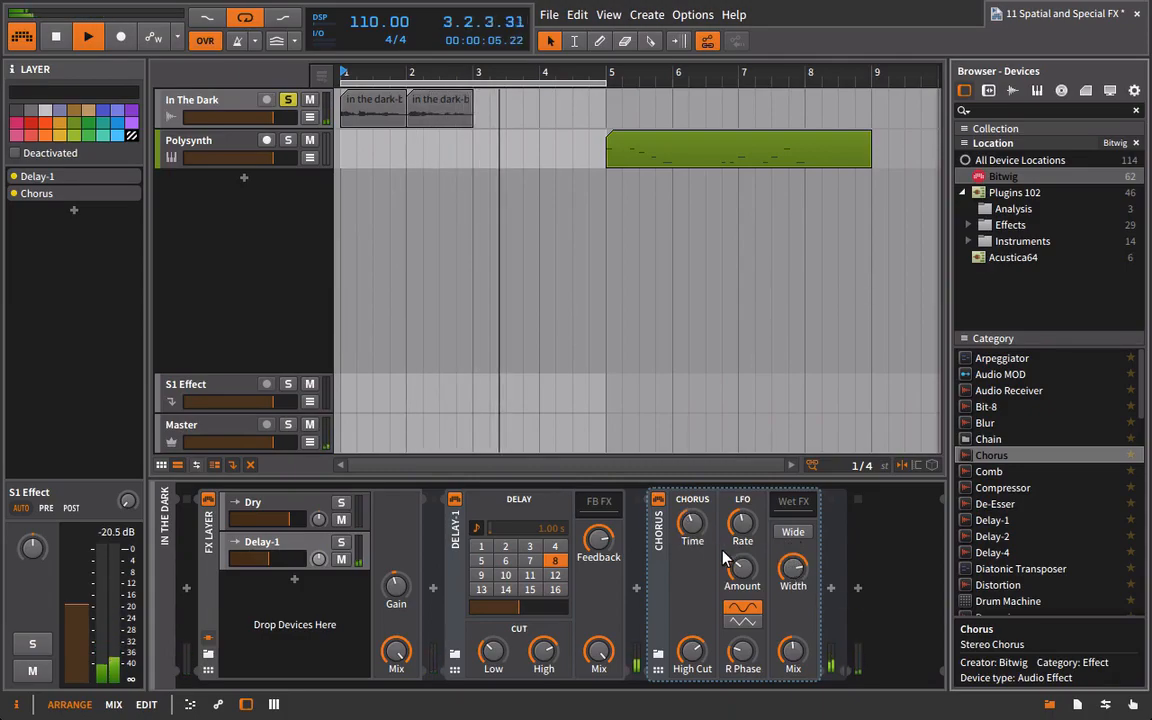
key("space")
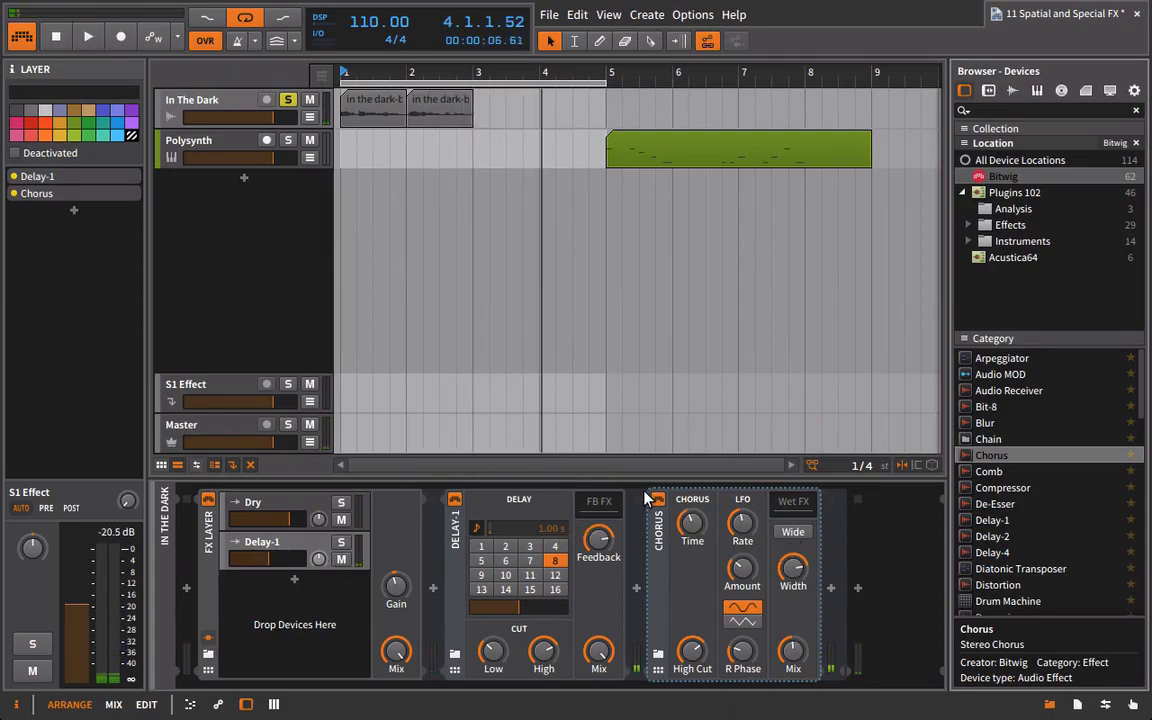
key("space")
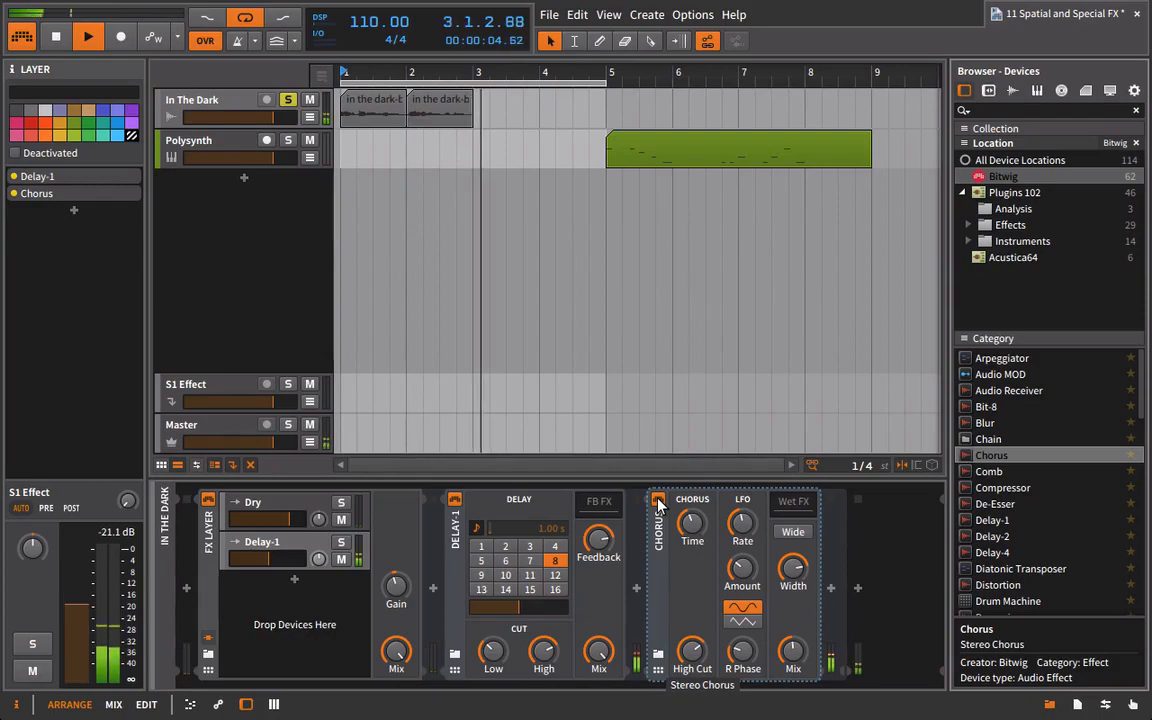
key("space")
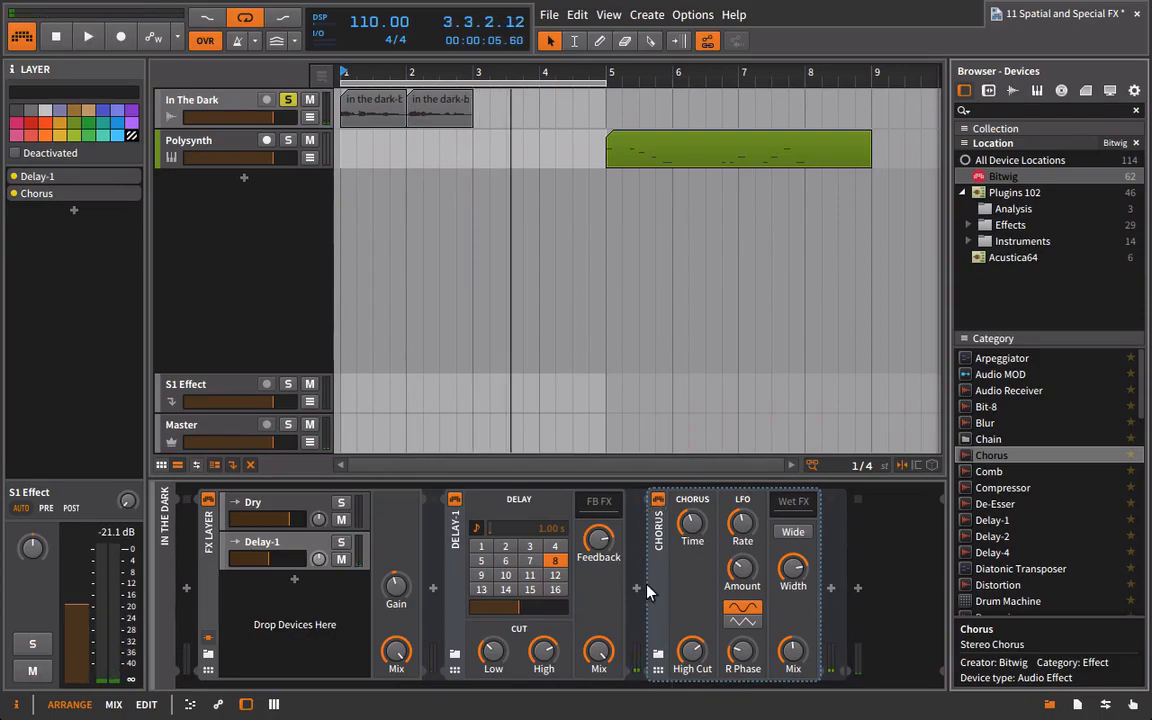
left_click(668, 543)
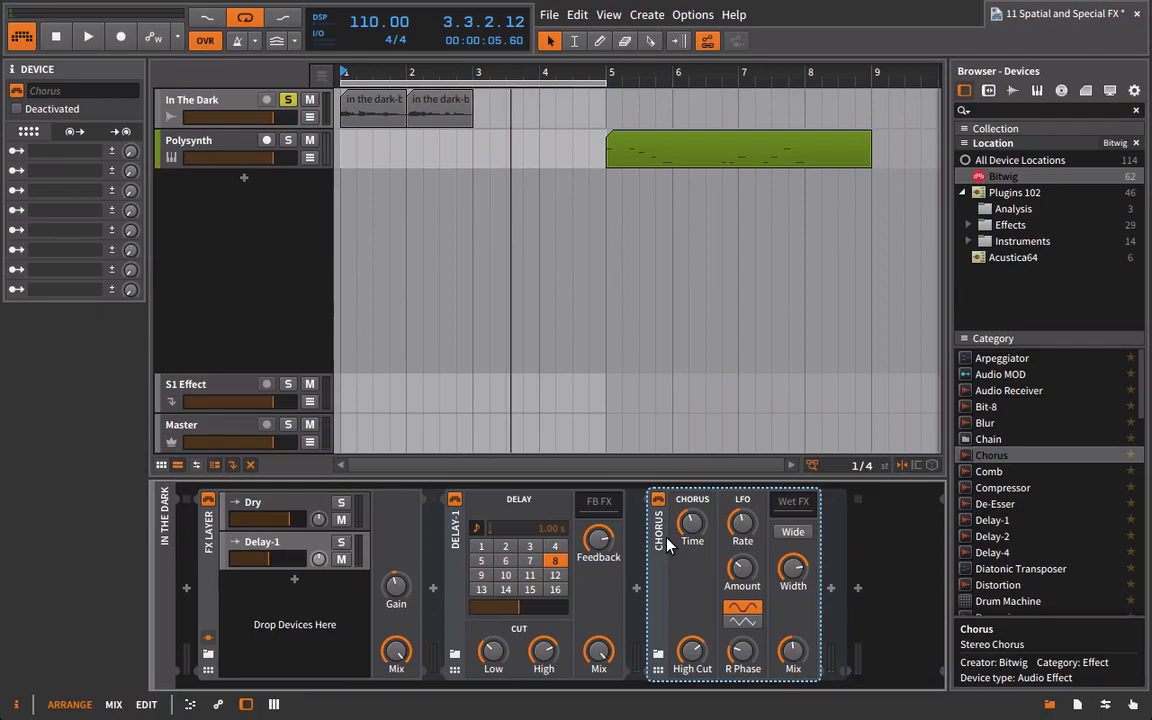
key("Delete")
Insert the DimensionExpander plug-in after Delay-1 and position its window over the arrangement.
left_click(1014, 209)
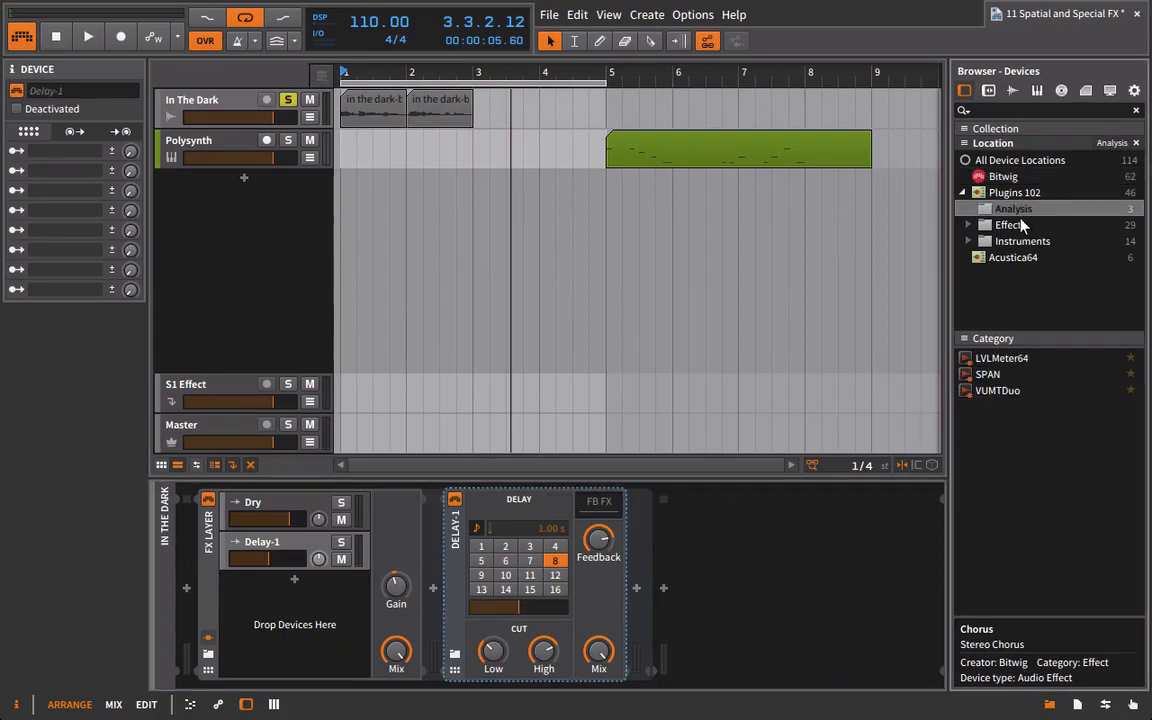
left_click(1012, 225)
left_click(1000, 457)
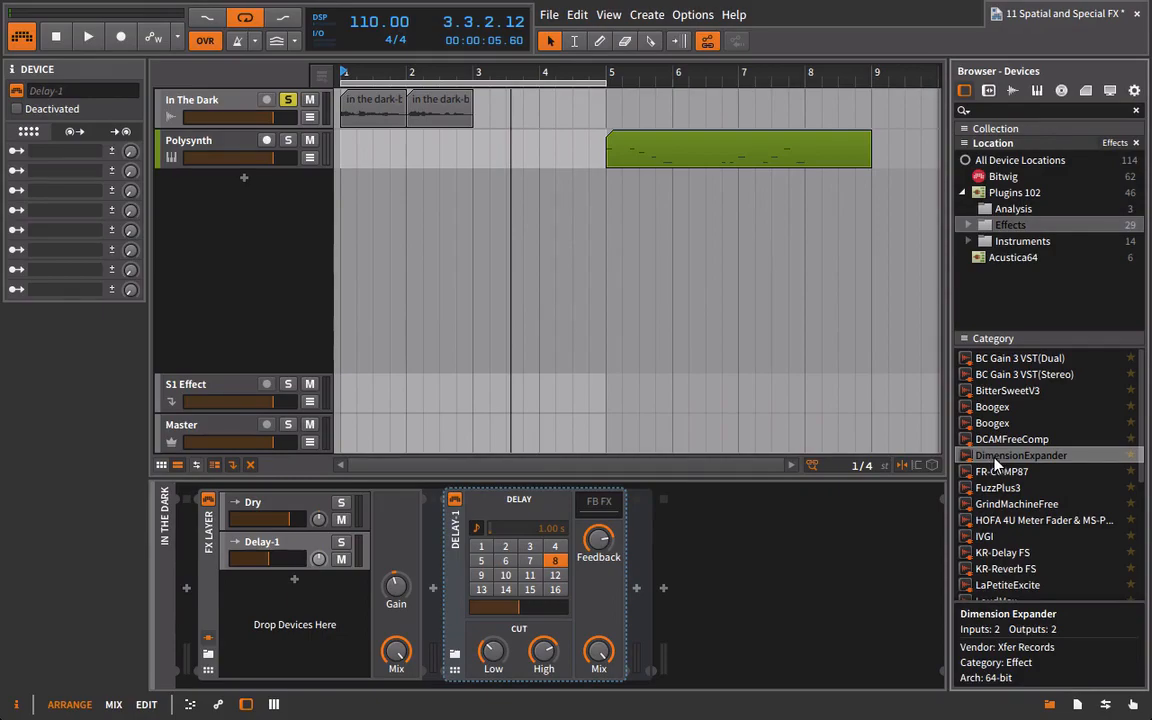
left_click_drag(995, 457, 648, 562)
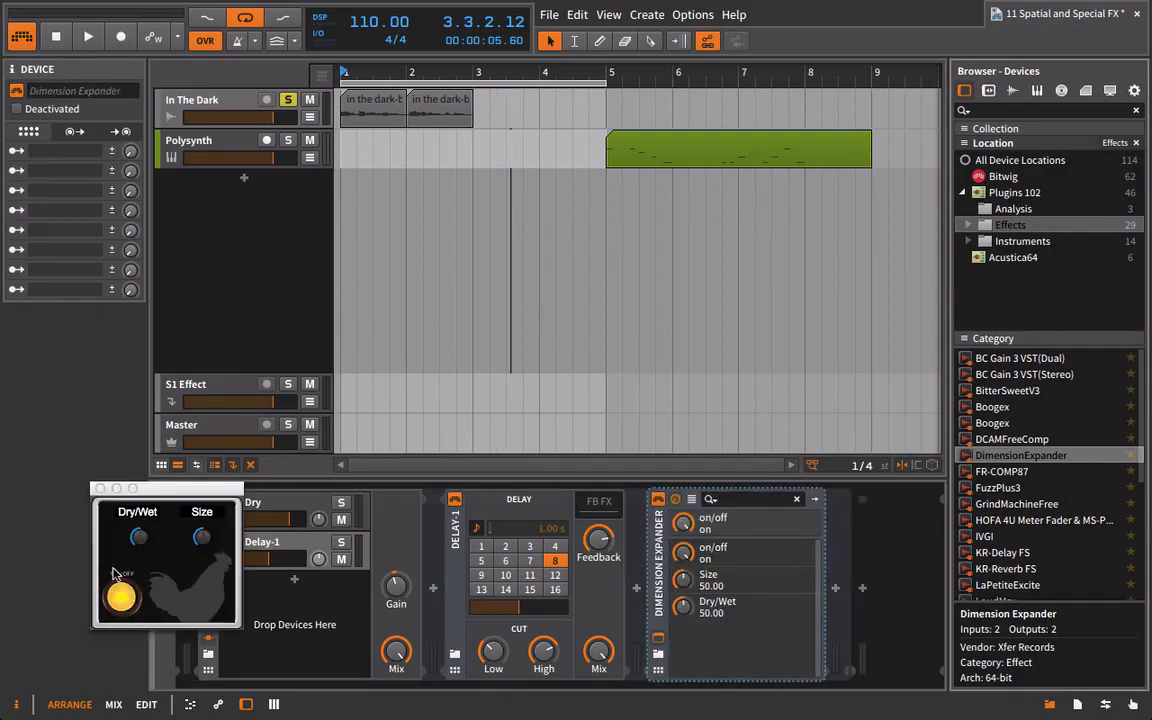
left_click_drag(165, 493, 492, 275)
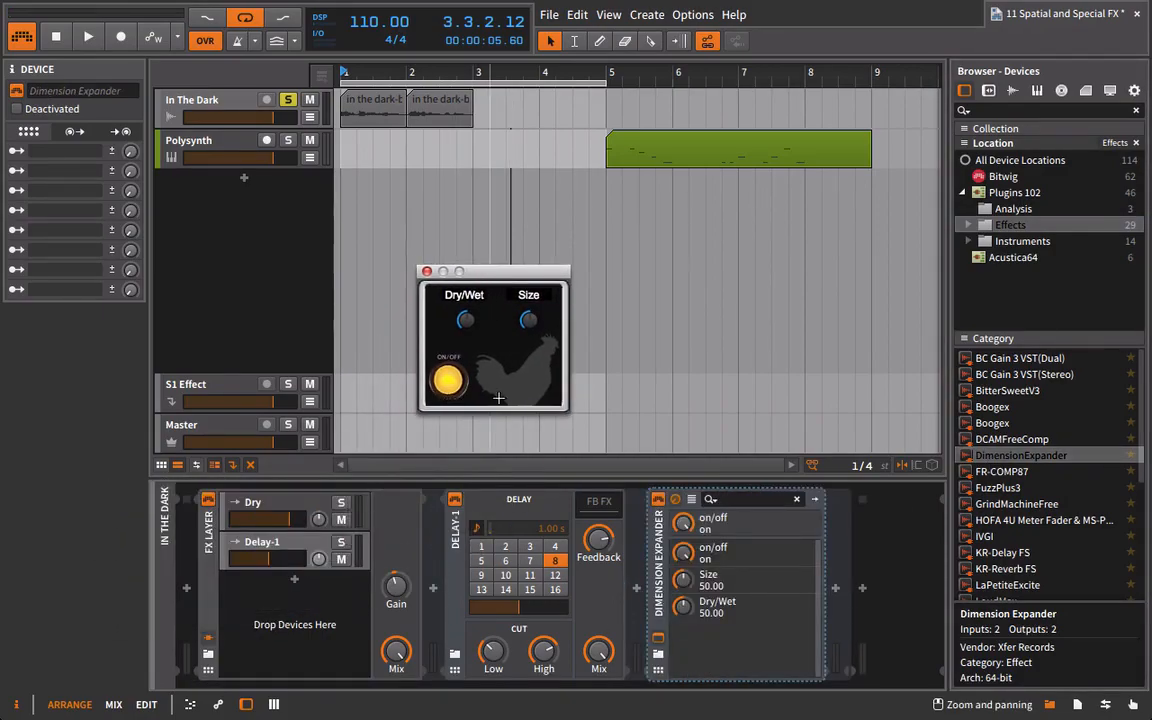
Set Dimension Expander's Dry/Wet to 61.53 and Size to 75.05, and raise the Delay-1 layer's level while the loop plays.
key("space")
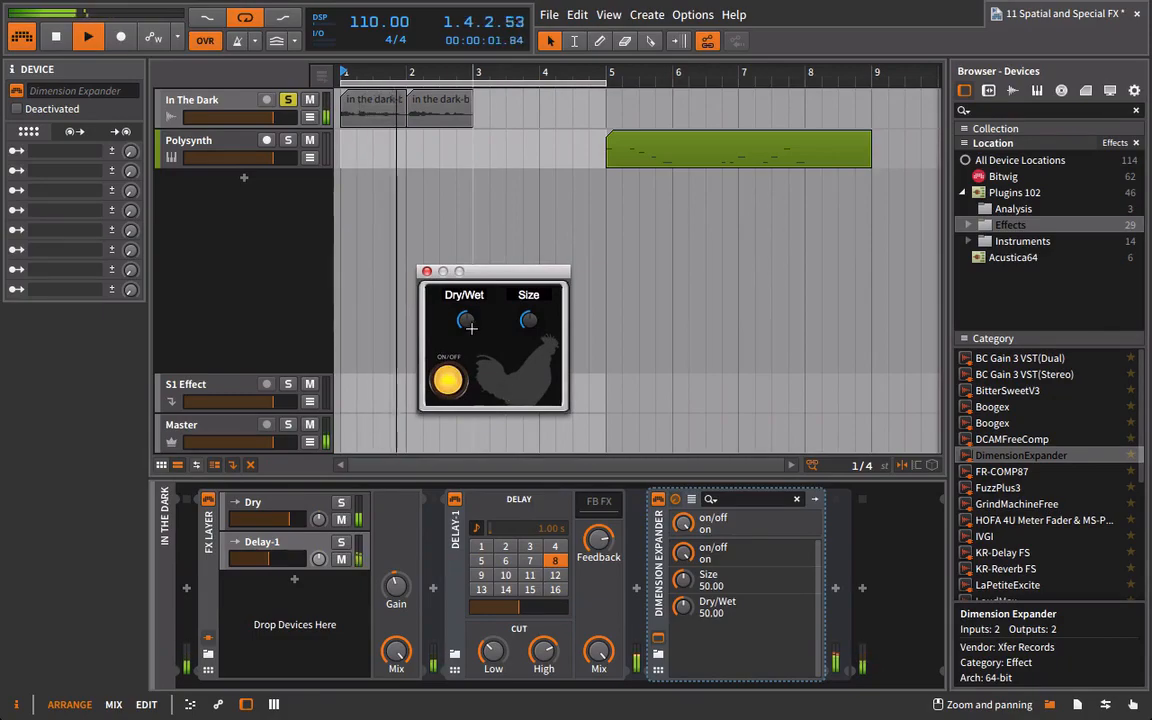
left_click_drag(466, 320, 474, 306)
left_click_drag(528, 320, 530, 291)
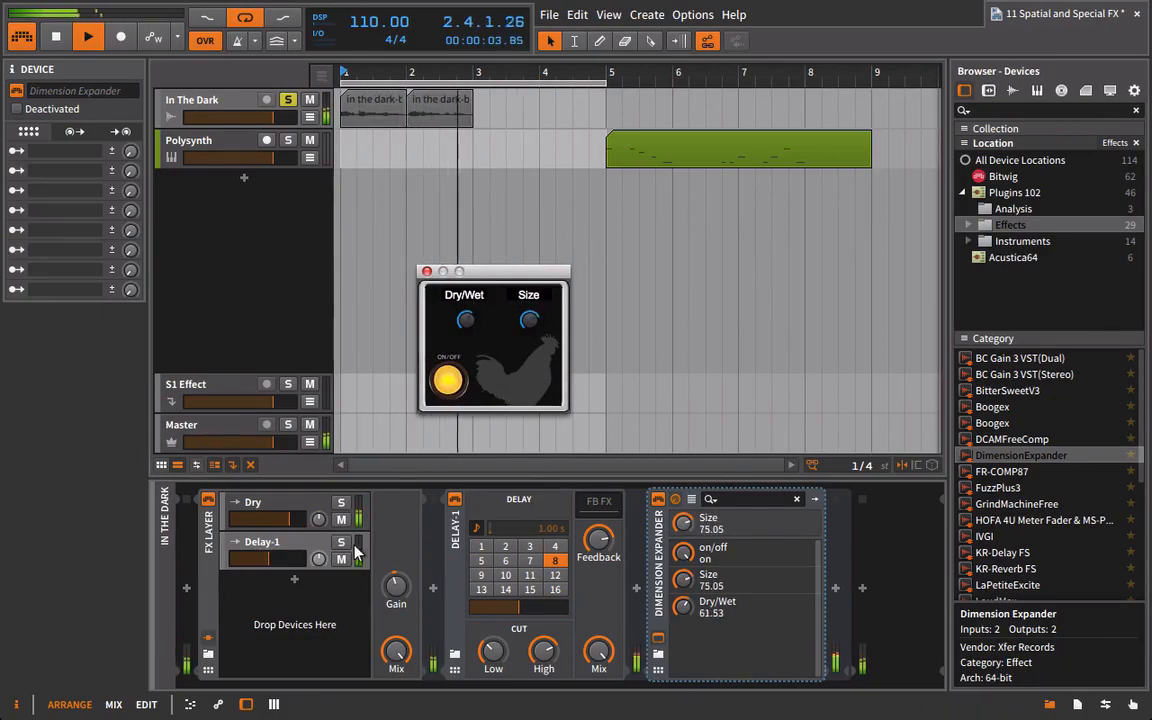
key("space")
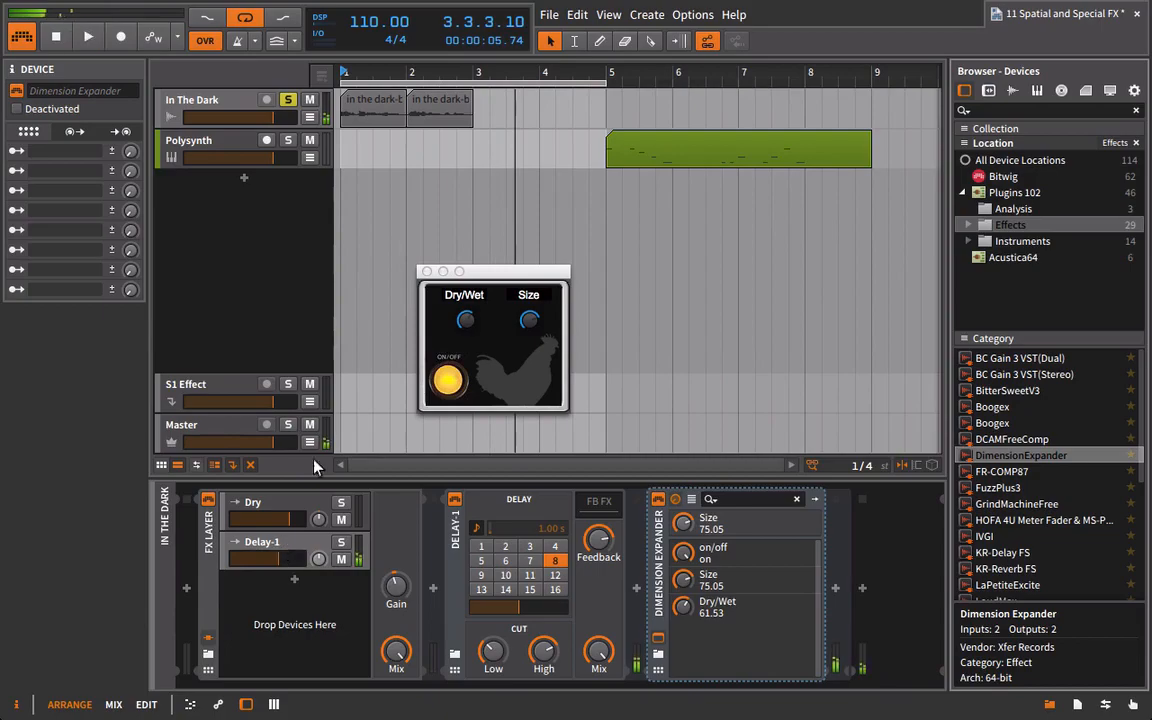
key("space")
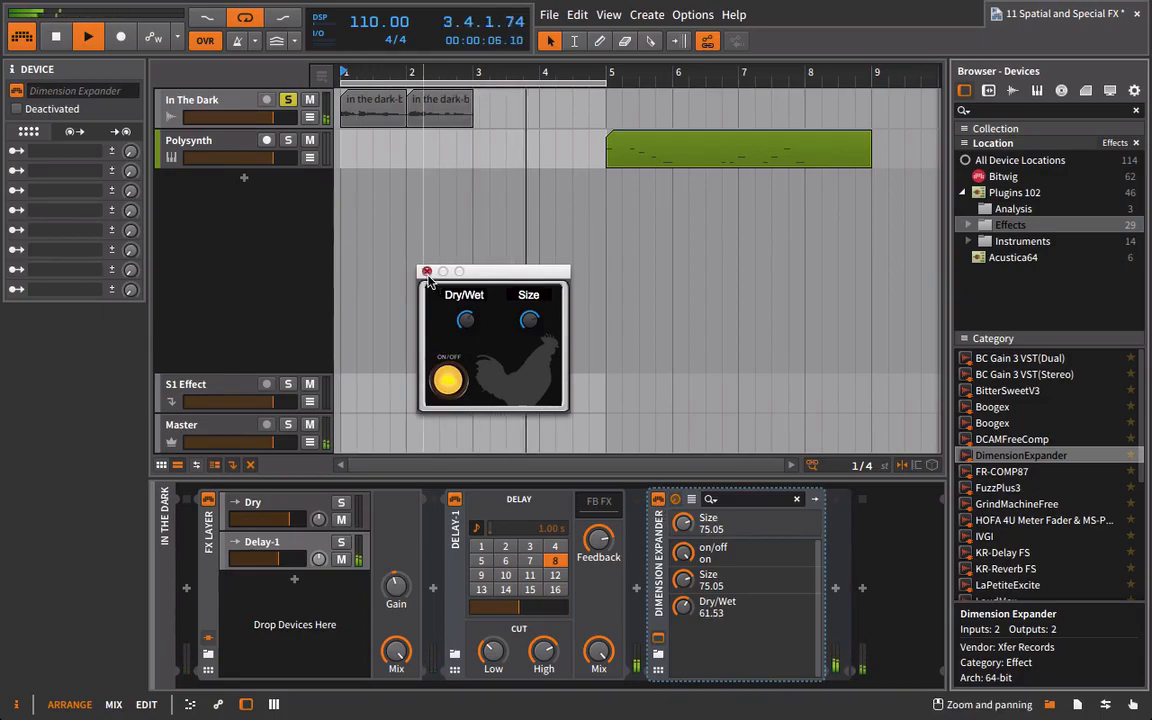
left_click(462, 357)
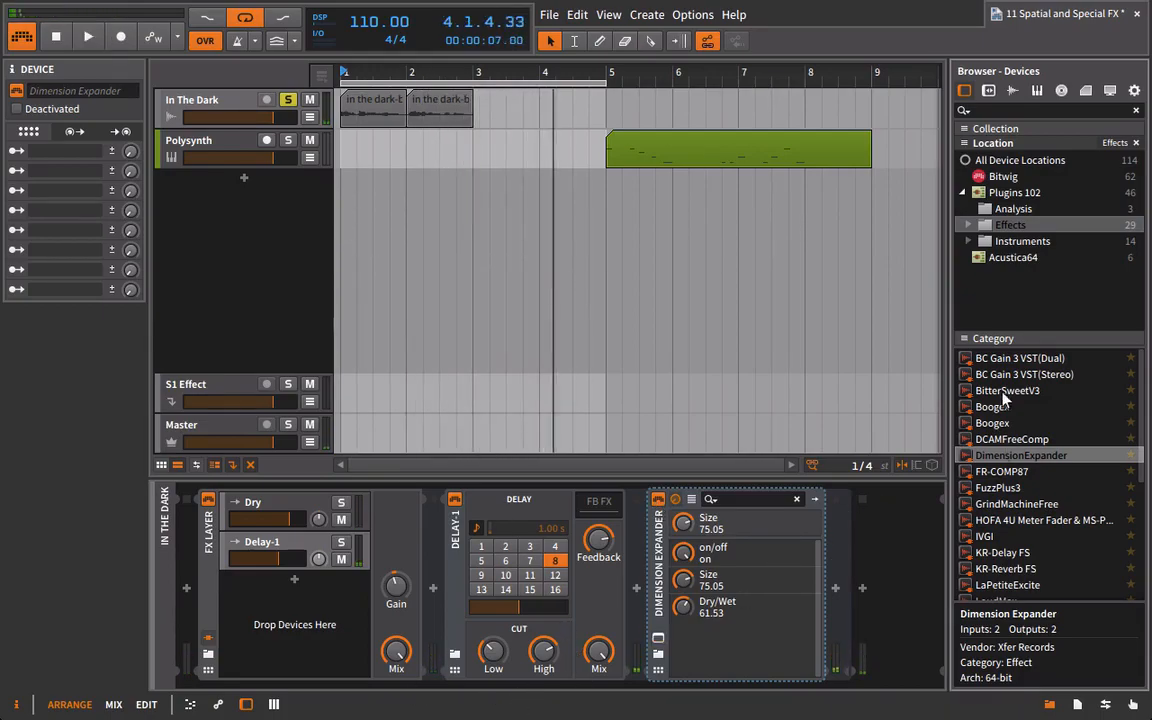
Insert Bitwig's Reverb between Delay-1 and Dimension Expander in the parallel layer.
left_click(1004, 177)
scroll(1027, 500, "down", 6)
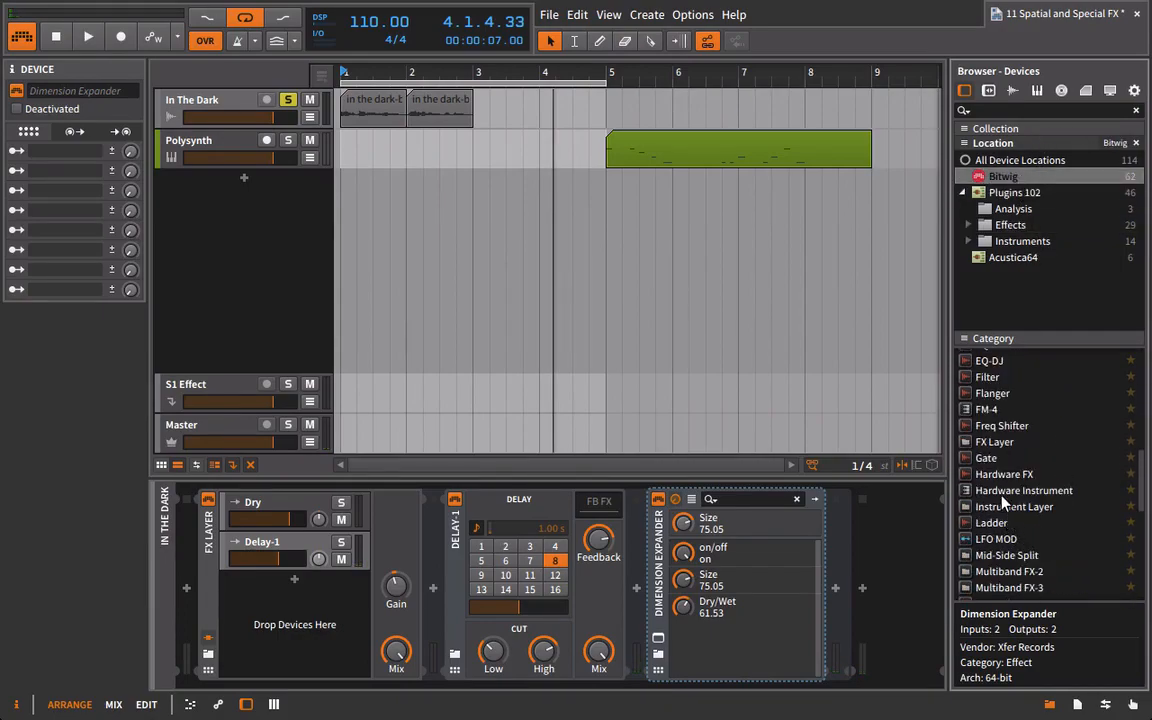
scroll(1003, 505, "down", 5)
left_click(989, 504)
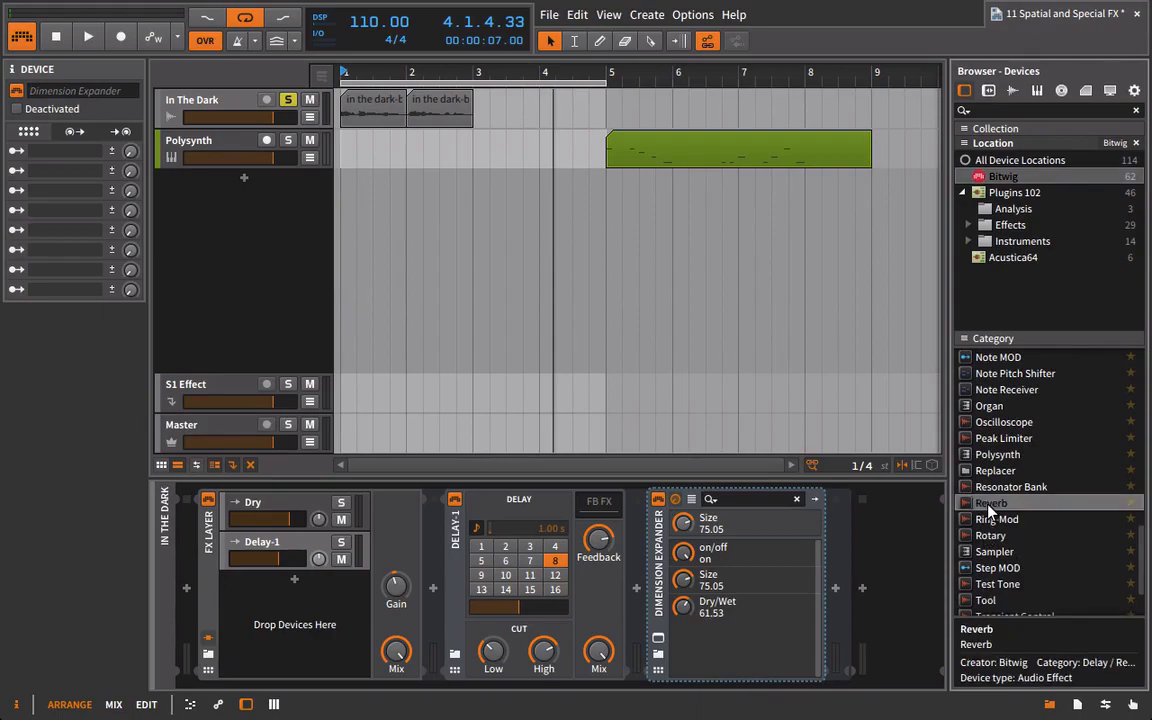
left_click_drag(843, 552, 632, 551)
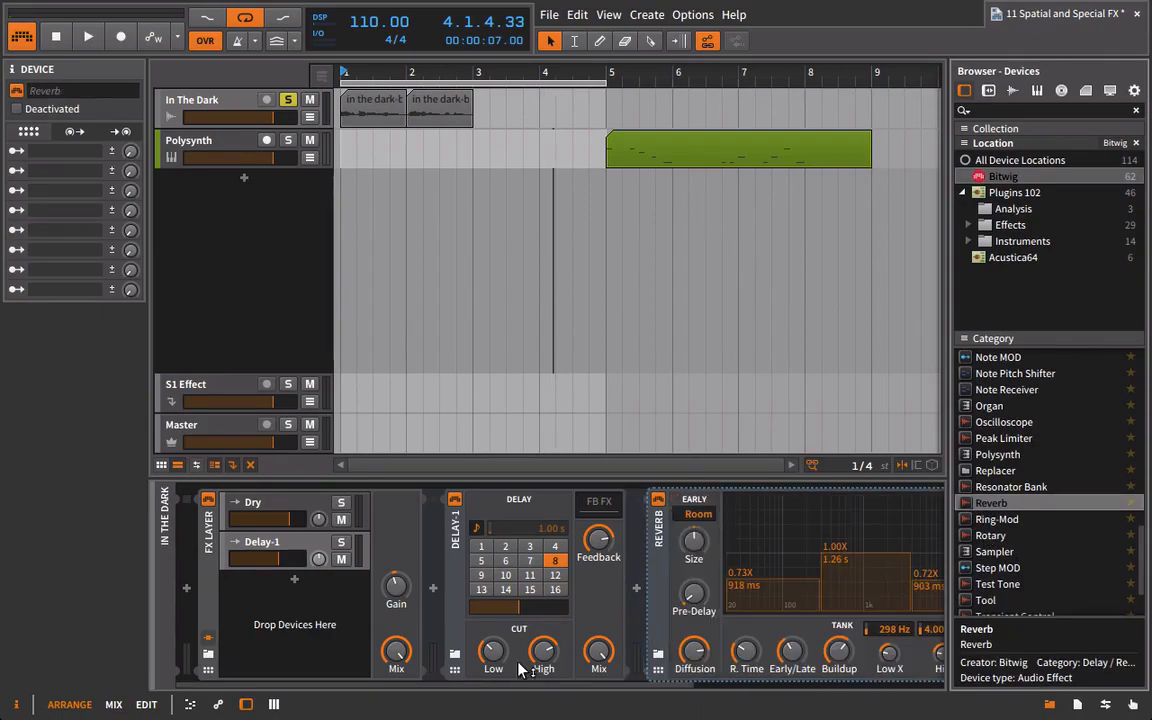
left_click_drag(575, 690, 777, 685)
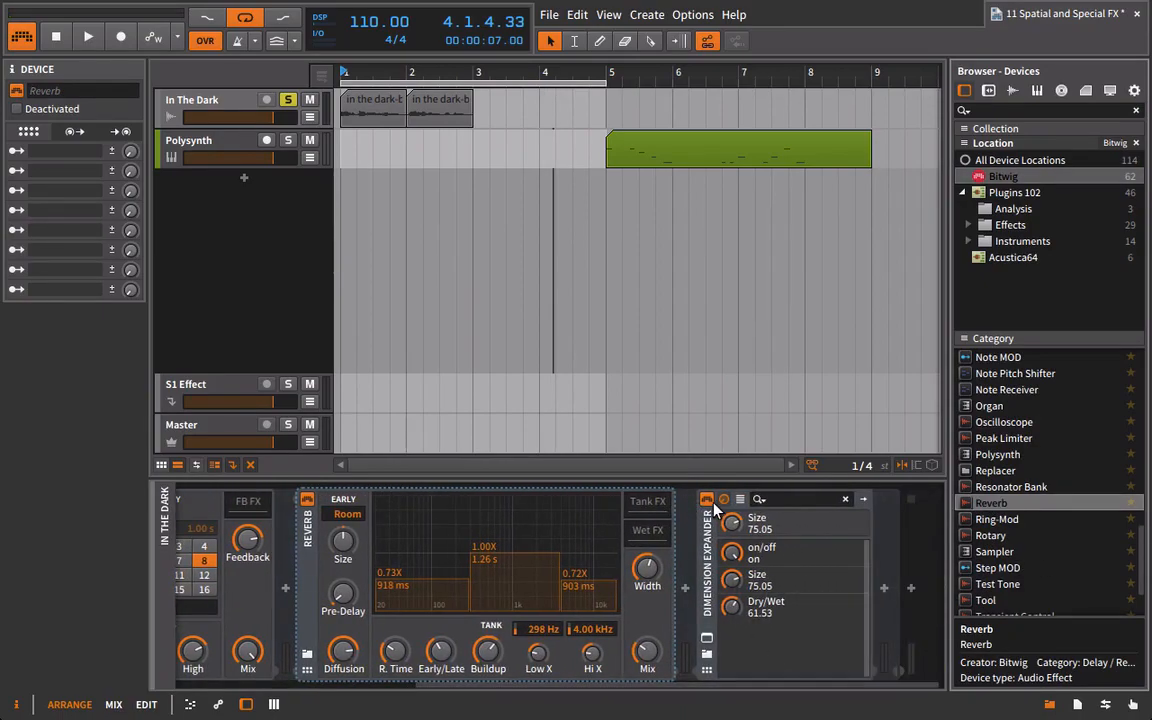
Audition the loop with Dimension Expander turned off, lowering the Reverb's Early/Late balance and raising its Mix.
key("space")
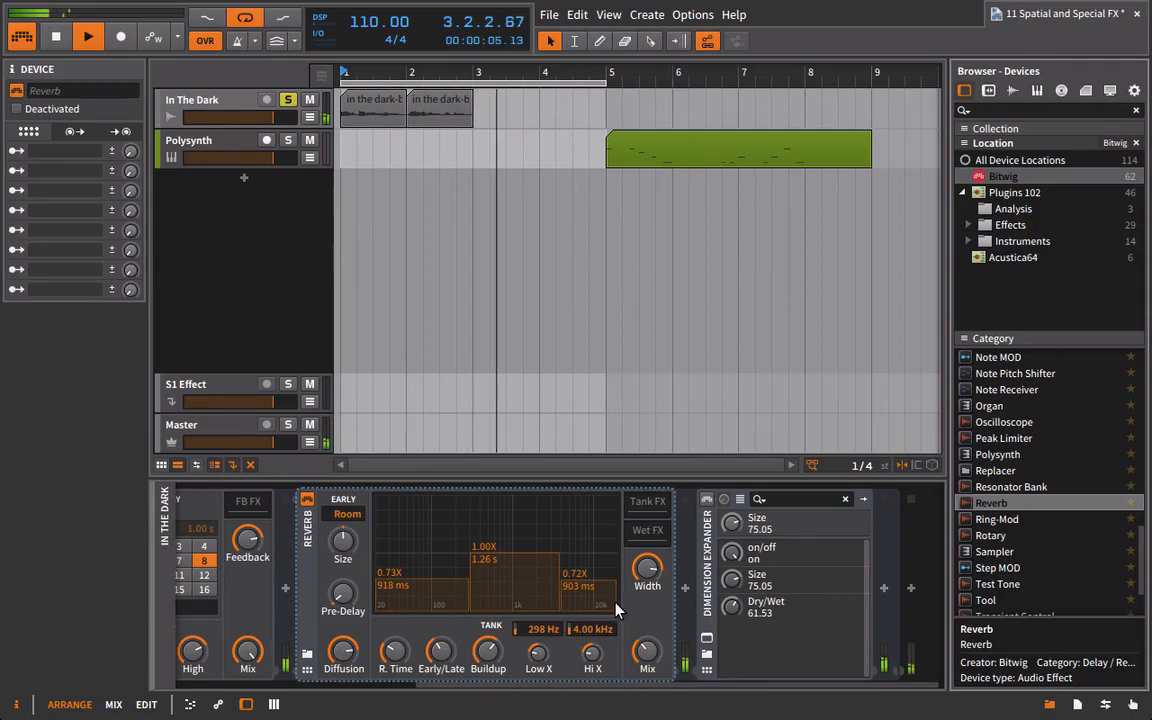
key("space")
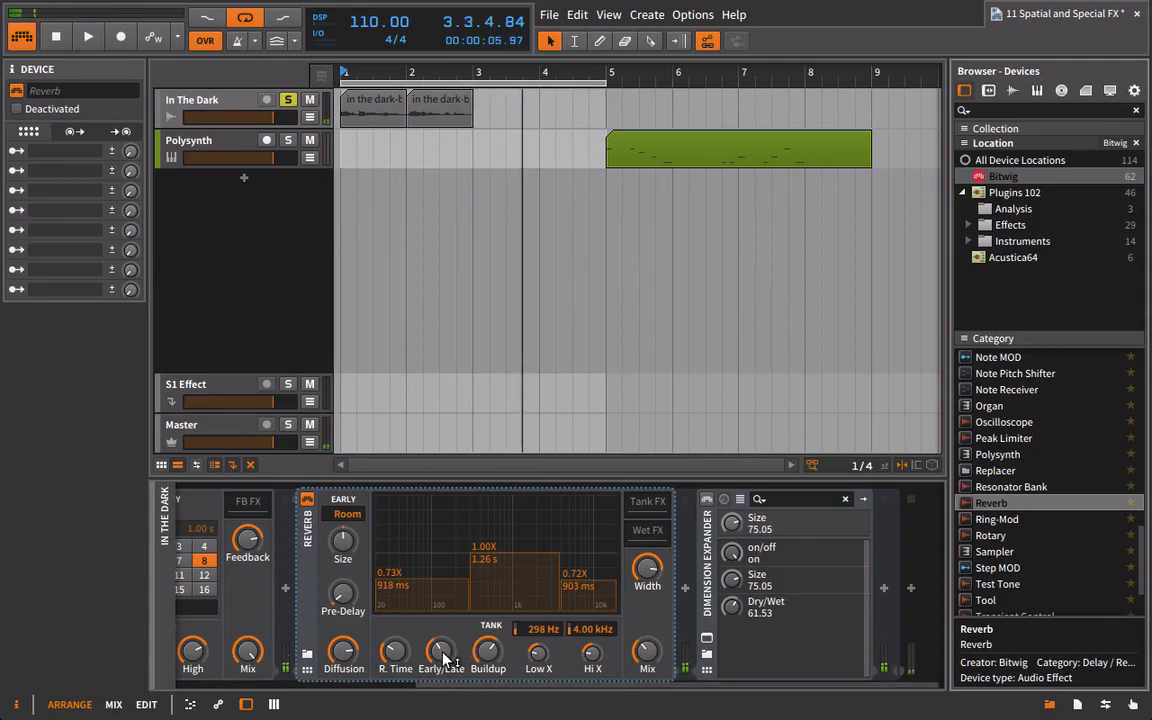
left_click_drag(443, 654, 443, 704)
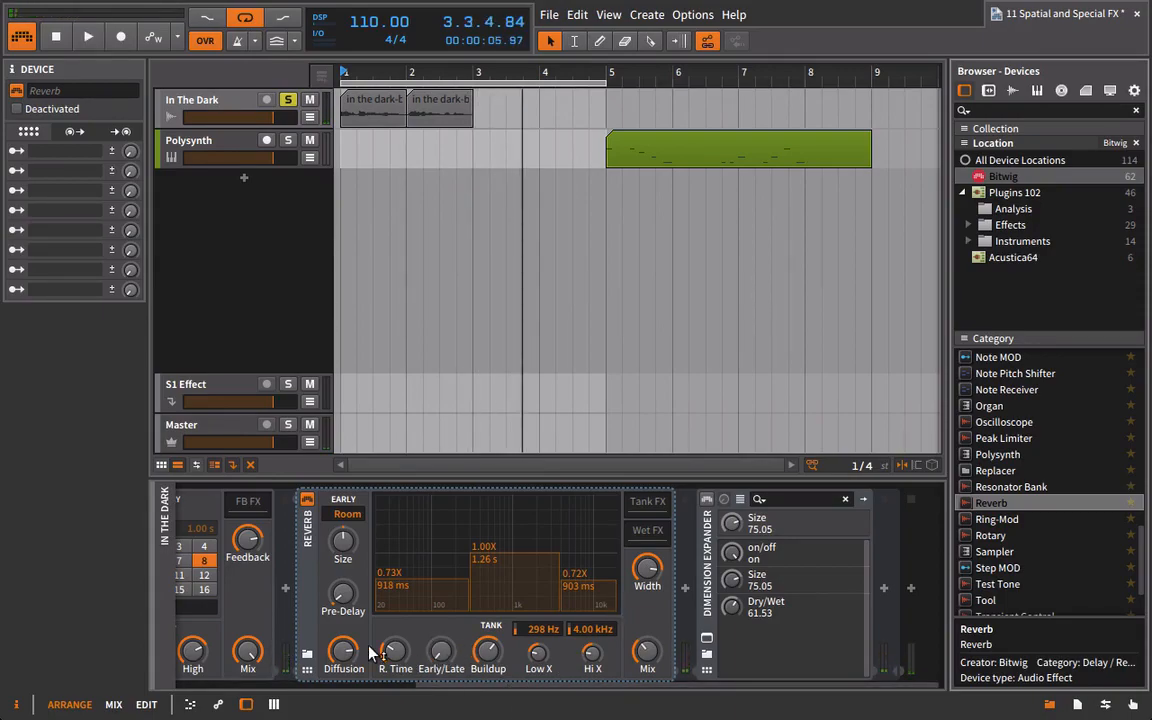
key("space")
left_click_drag(647, 652, 647, 631)
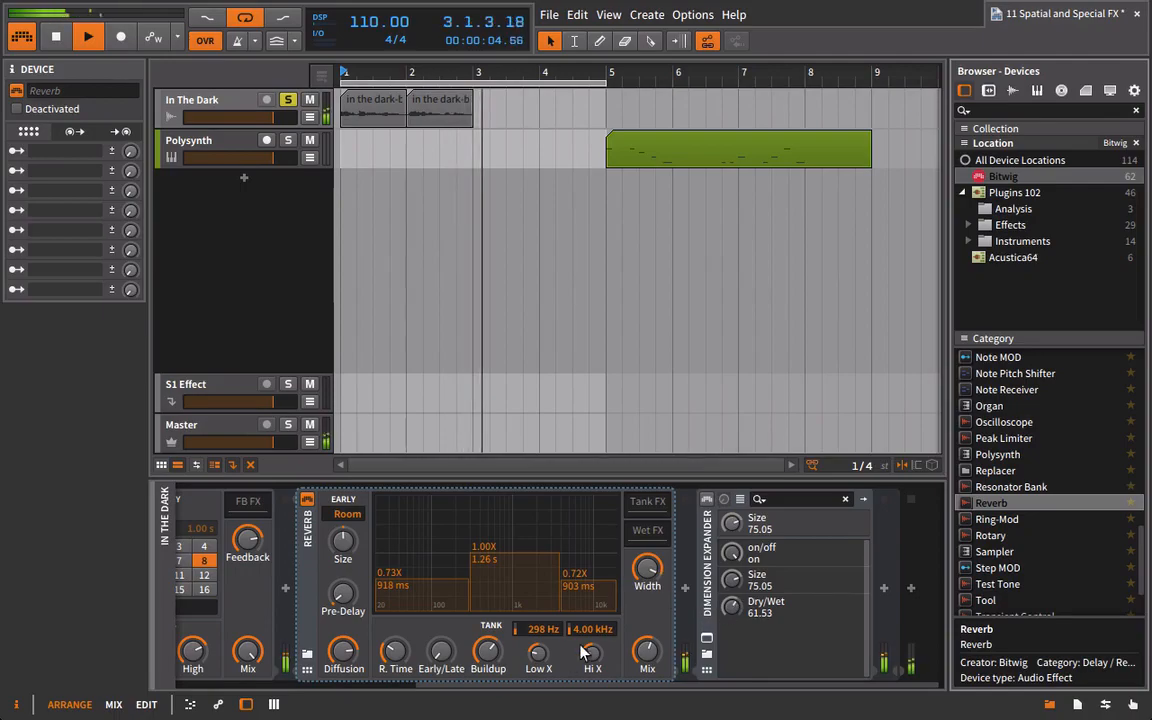
Raise the Reverb's high-band decay to 1.14X (1.44 s) and readjust its Early/Late balance against the loop.
left_click_drag(560, 687, 533, 687)
left_click_drag(616, 581, 645, 522)
key("space")
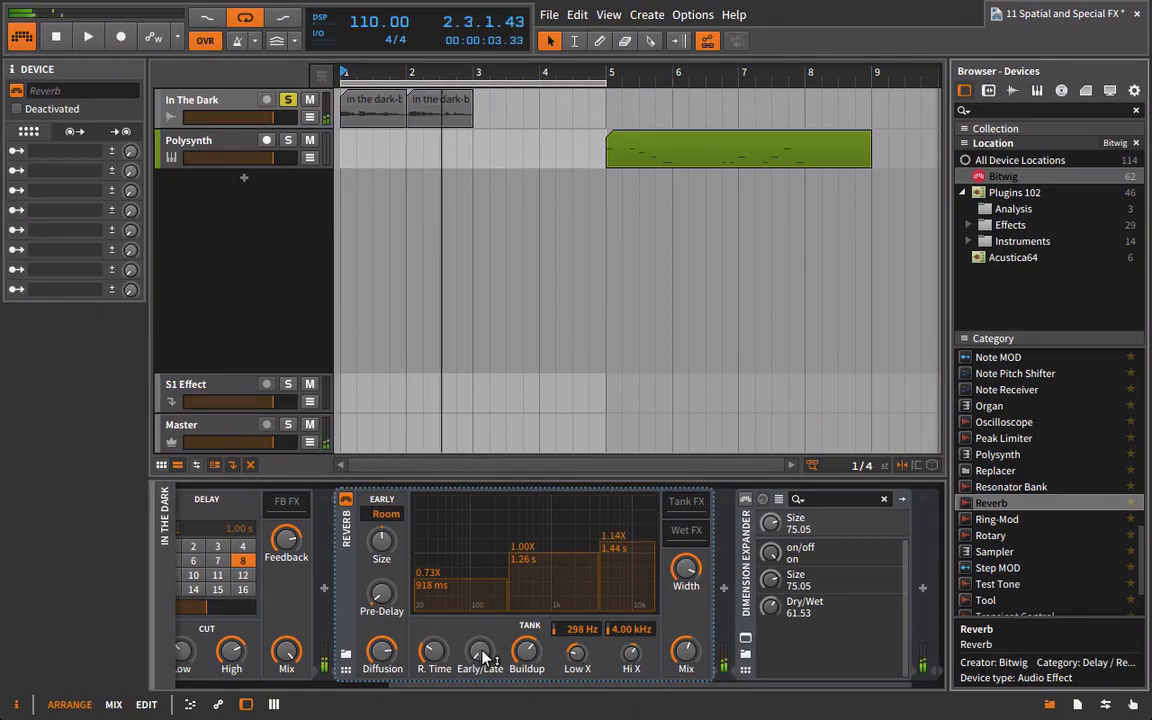
key("space")
left_click_drag(486, 655, 486, 630)
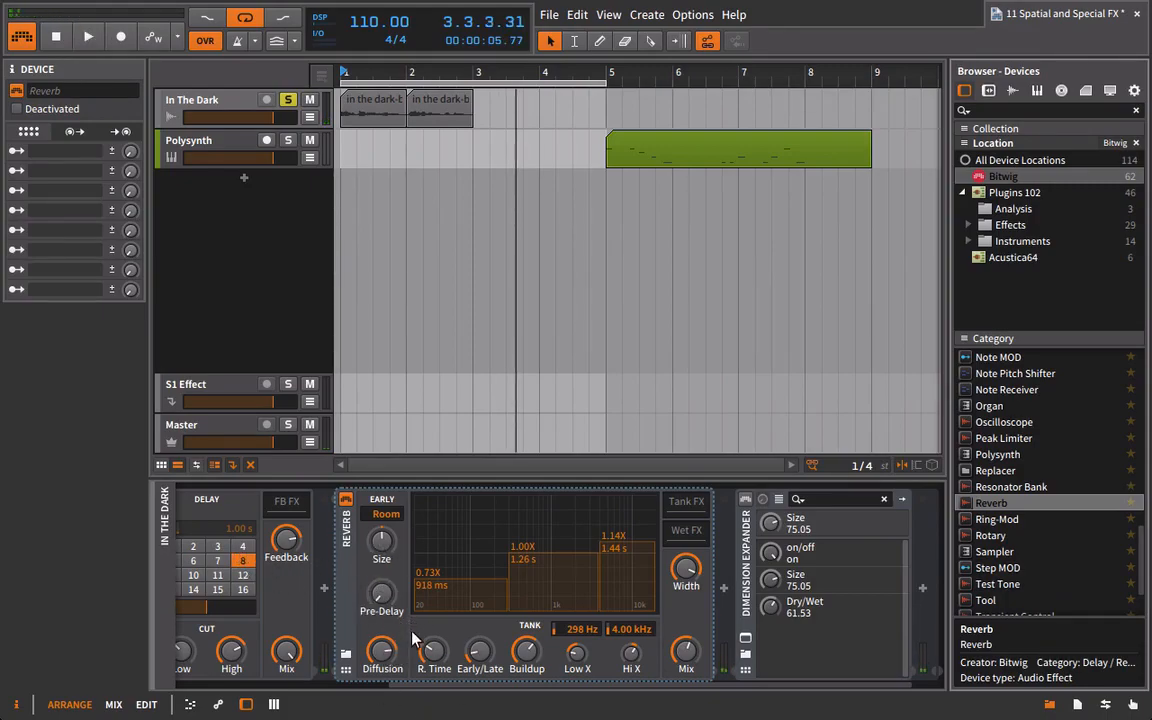
Turn Dimension Expander back on, reopen its window, and set its Dry/Wet to 65.01 during playback.
key("space")
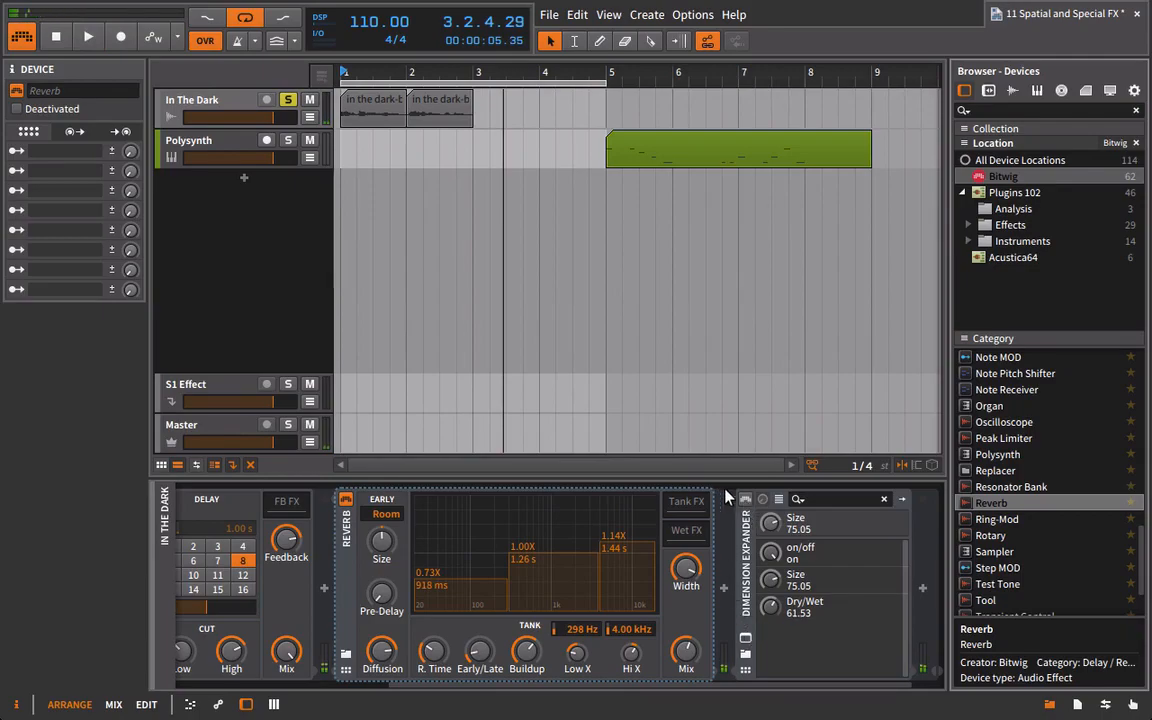
key("space")
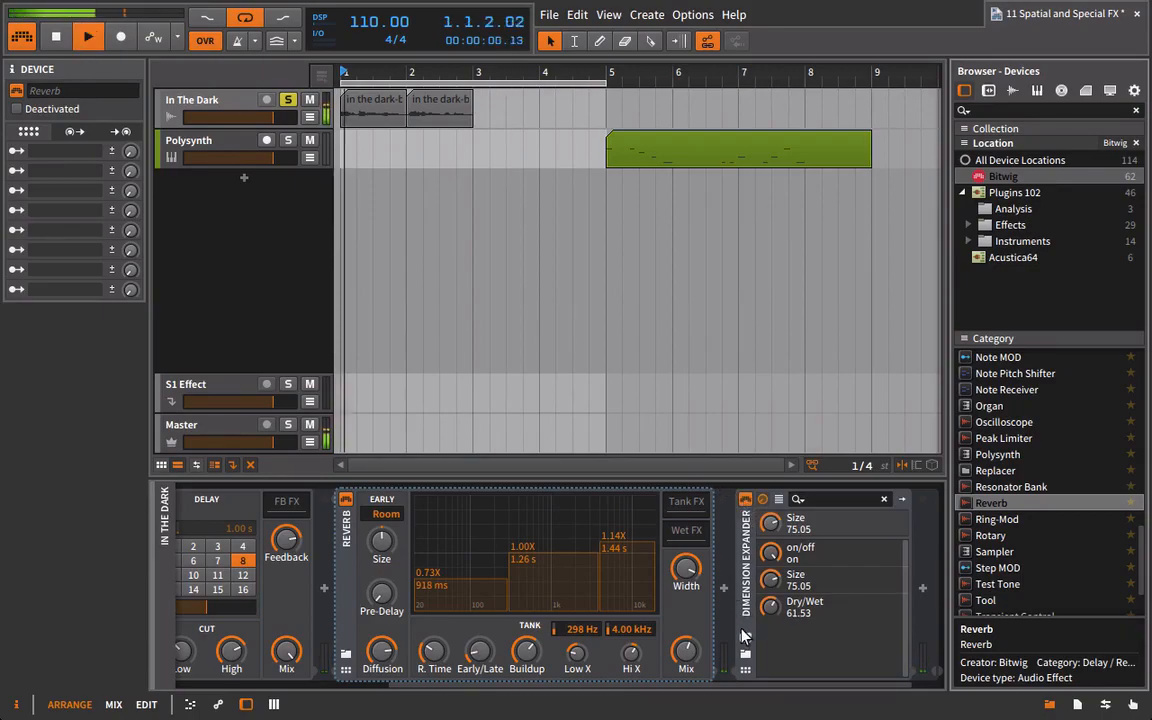
left_click(745, 638)
left_click_drag(466, 320, 470, 362)
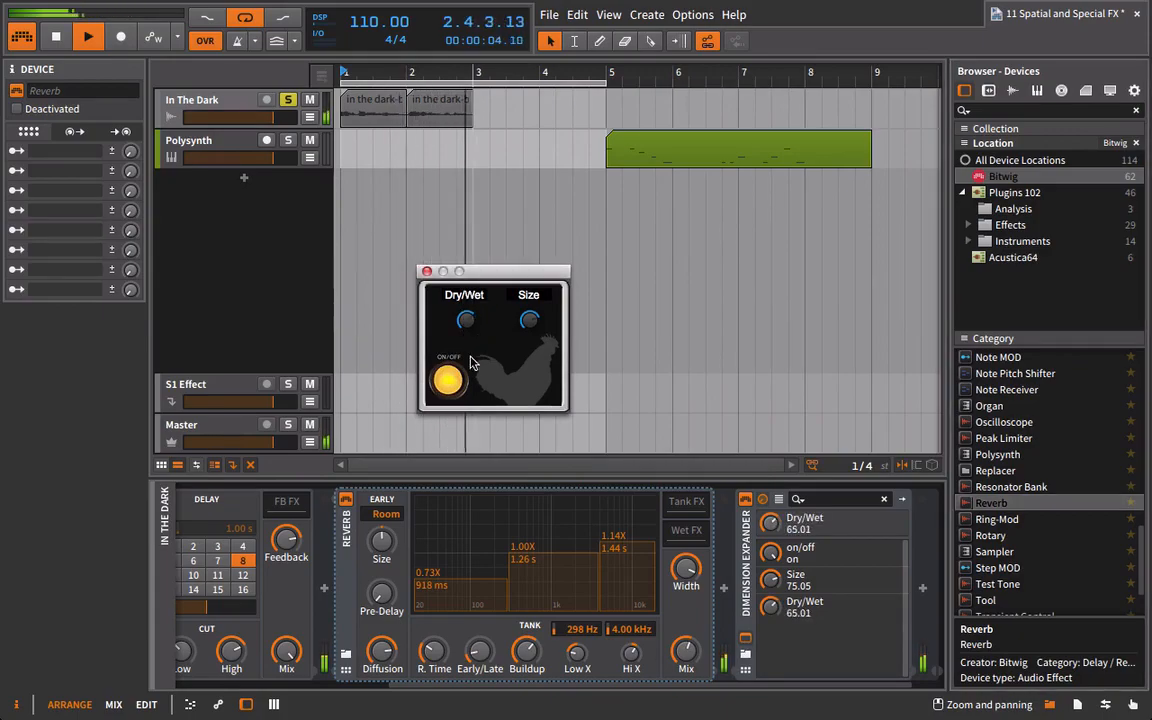
Solo the Delay-1 layer, restart playback, and lower Dimension Expander's Size to 15.44 and its Dry/Wet to 43.13.
left_click_drag(526, 686, 323, 698)
left_click(329, 543)
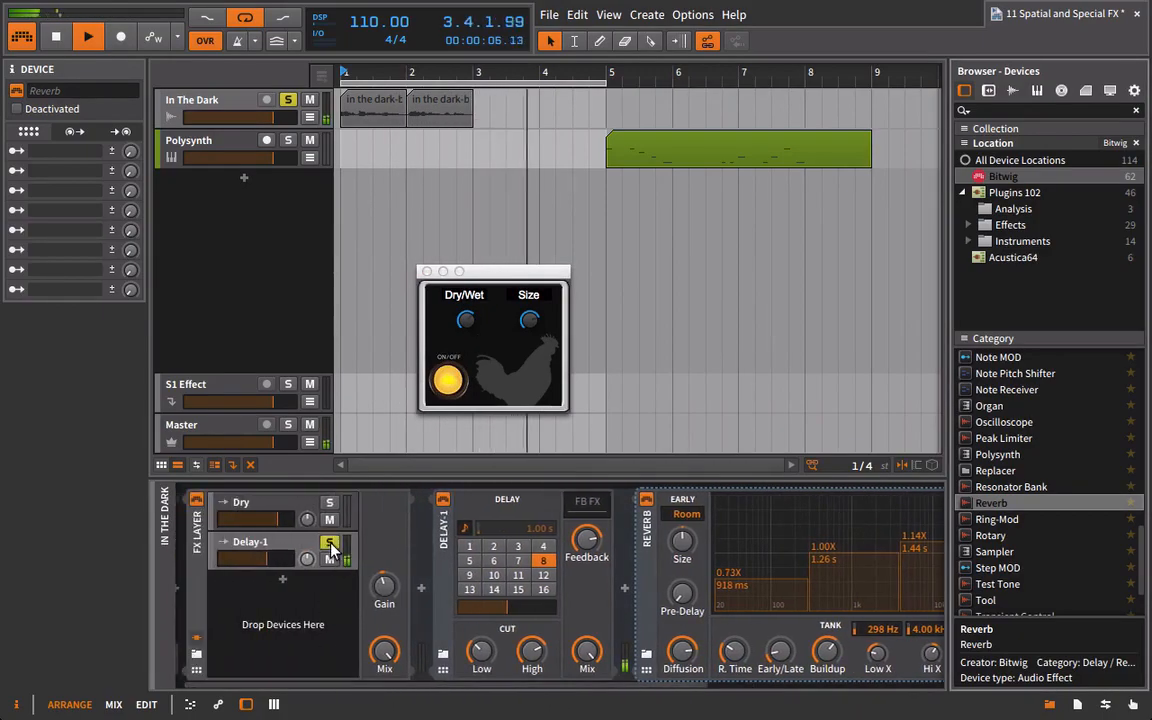
key("space")
key("space")
left_click_drag(535, 320, 535, 415)
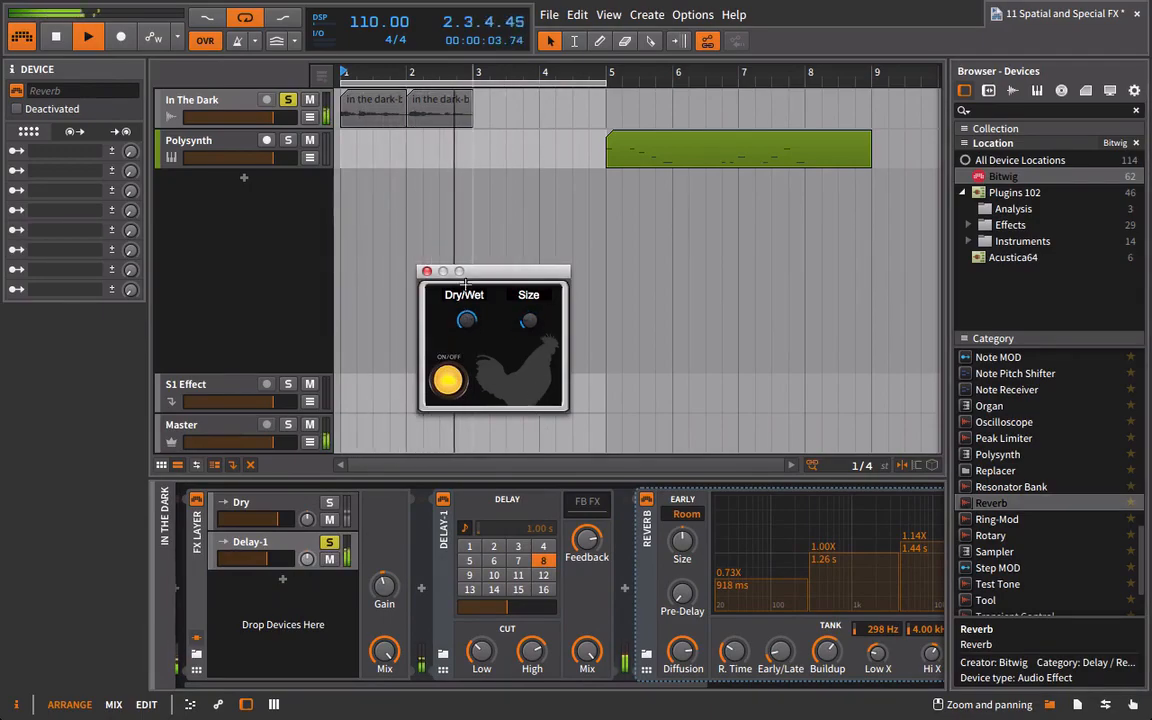
Compare the soloed delay with Dimension Expander off and on, then close the plug-in window and stop playback.
left_click(450, 380)
key("space")
key("space")
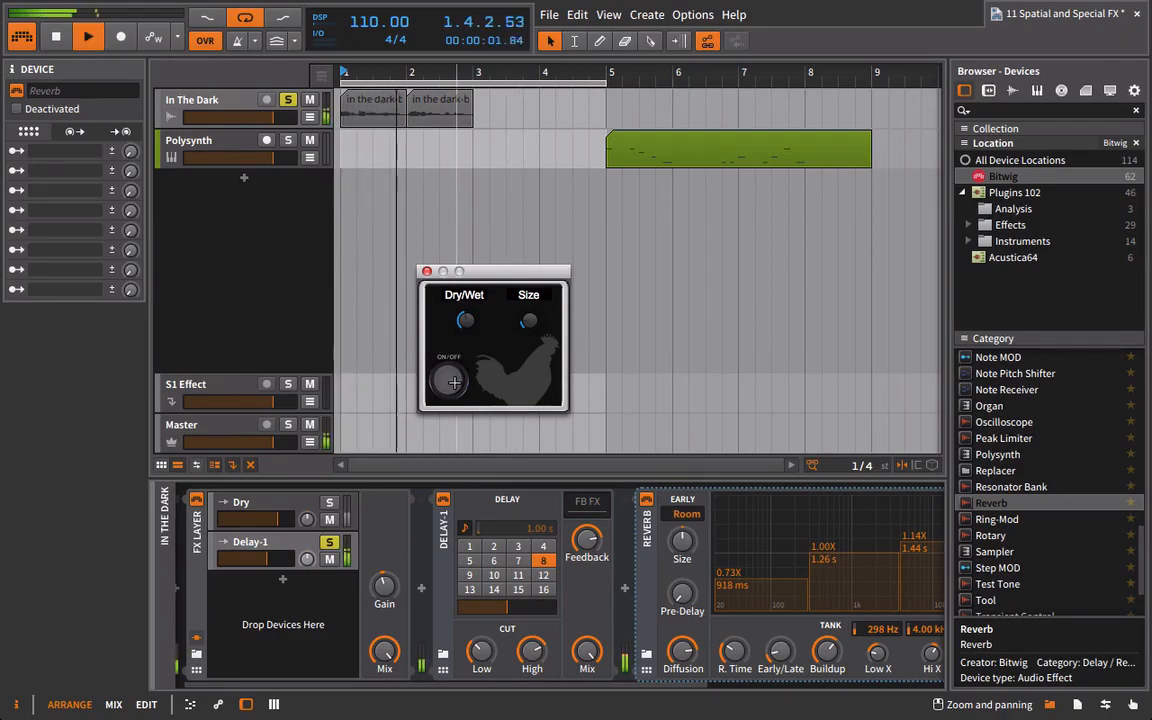
left_click(452, 380)
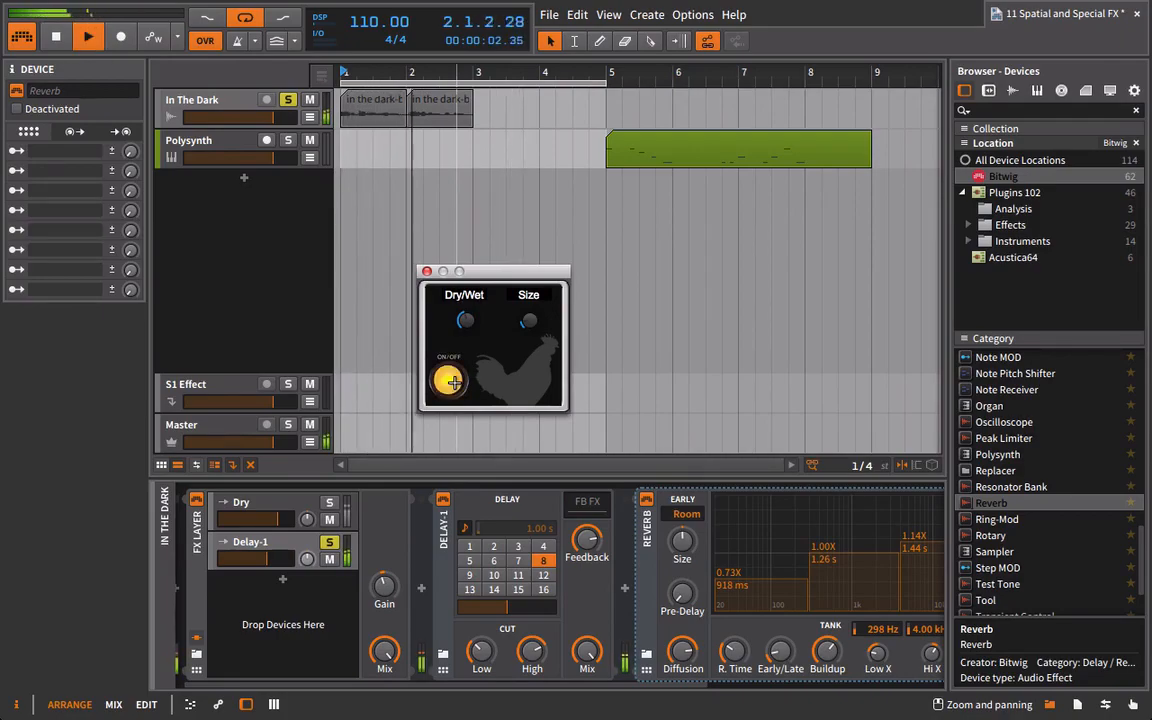
left_click(427, 271)
key("space")
Delete Dimension Expander from the end of the Delay-1 layer's chain.
scroll(520, 688, "right", 3)
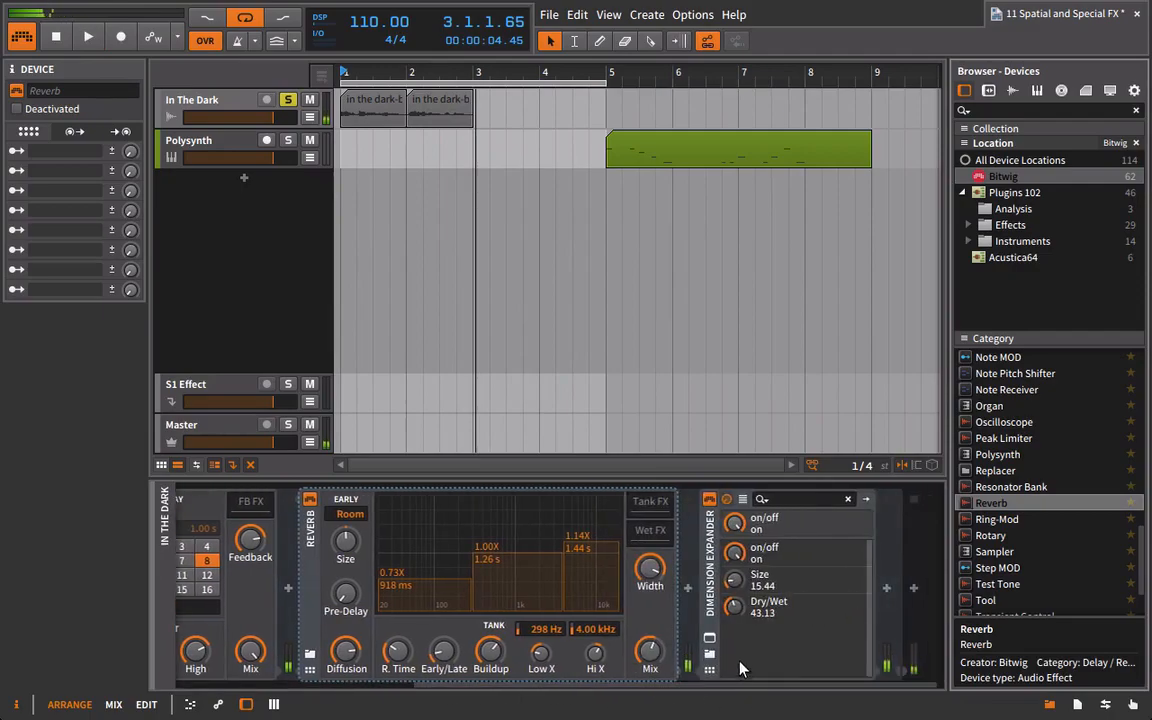
left_click(715, 555)
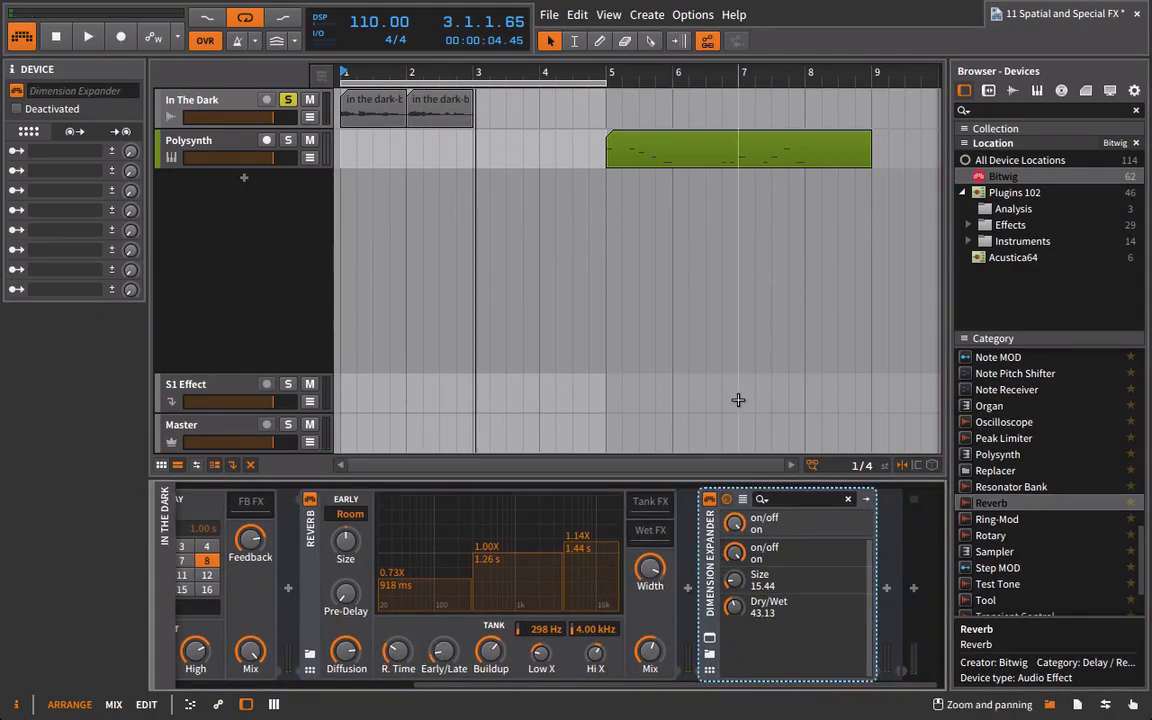
key("Delete")
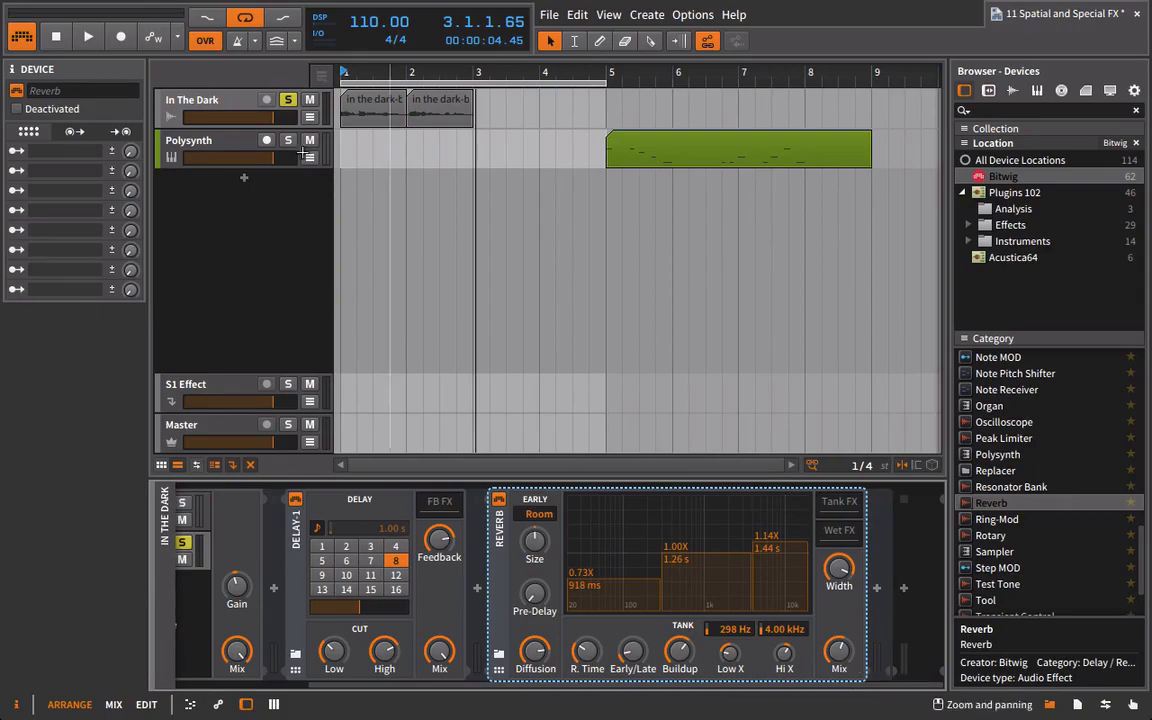
Set the arranger loop to start at 5.1.1.00 with a length of 12.0.0.00, and show the Polysynth track's FX Layer.
left_click_drag(614, 77, 653, 81)
left_click_drag(423, 74, 455, 127)
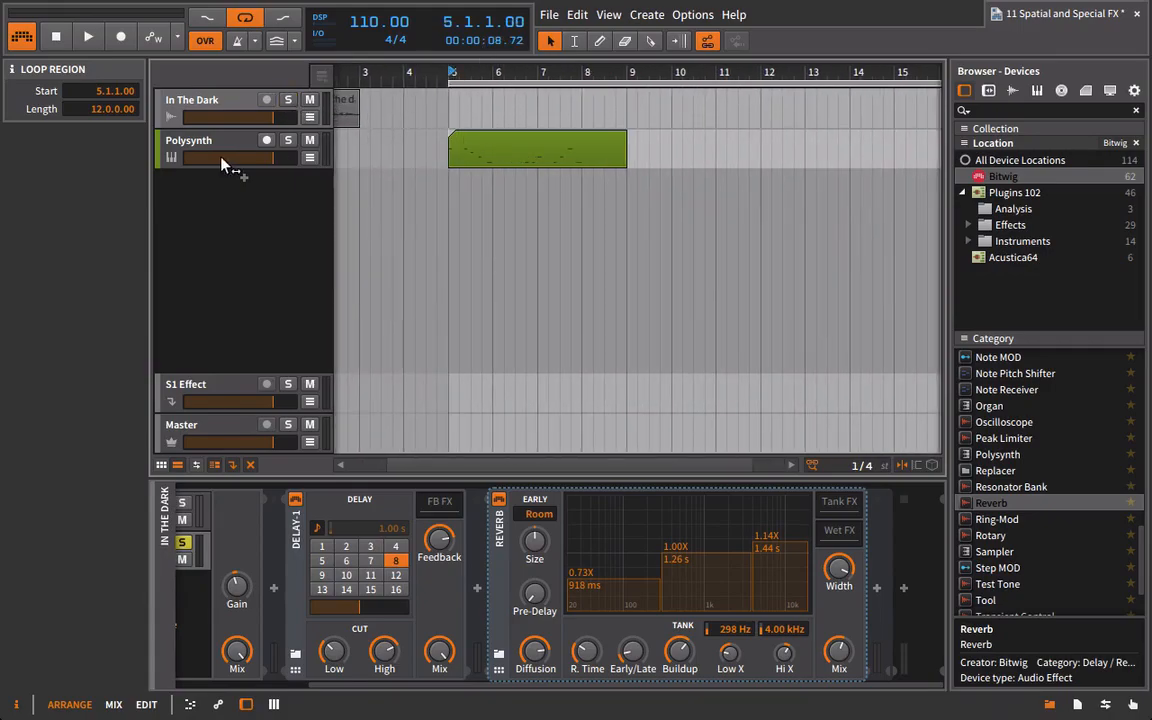
left_click(247, 147)
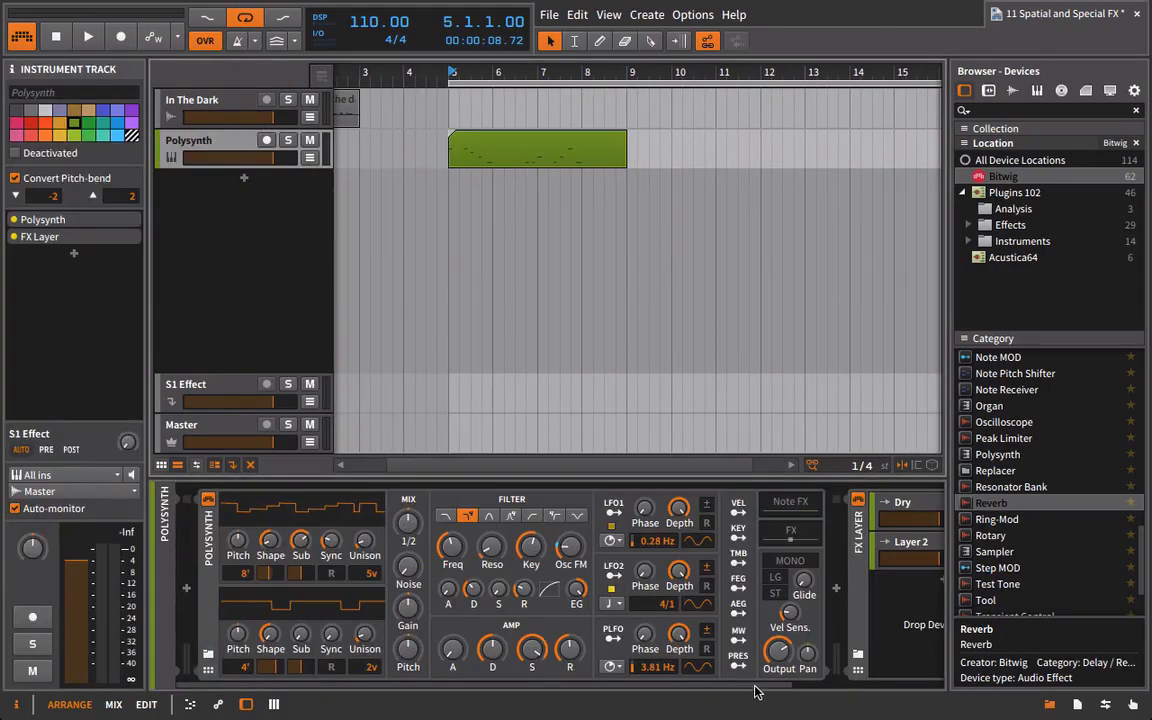
left_click_drag(757, 690, 883, 685)
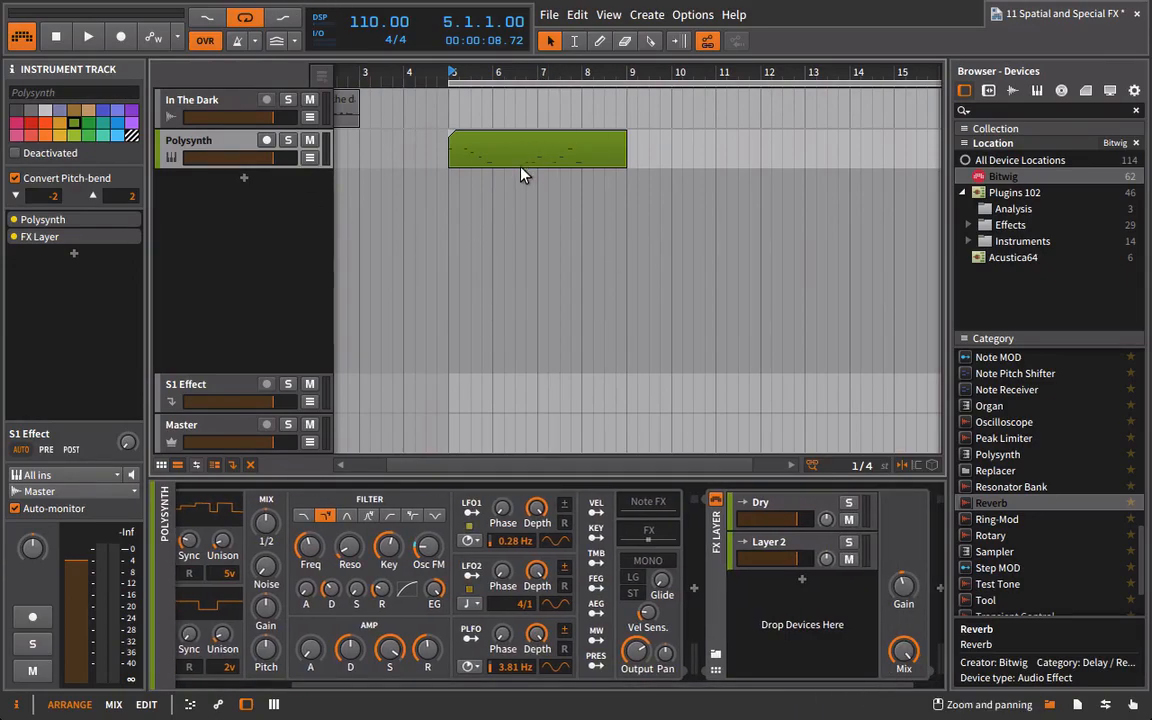
Audition the Polysynth clip through its empty FX Layer, then stop playback.
key("space")
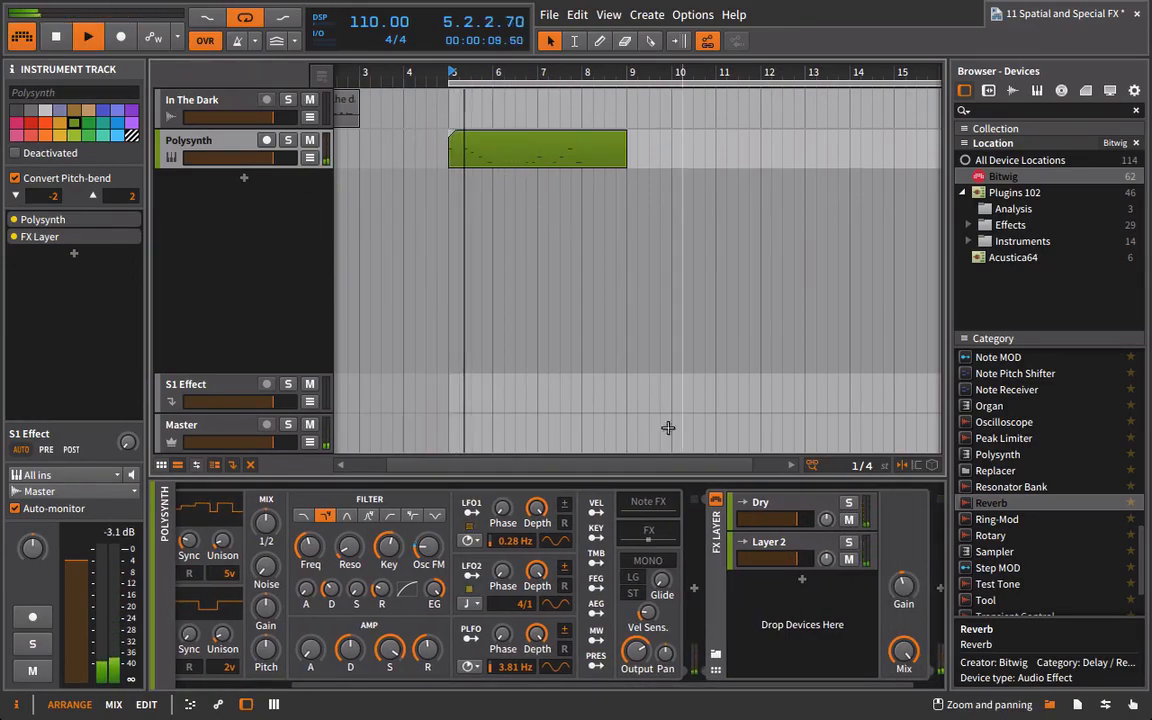
left_click_drag(665, 687, 842, 673)
key("space")
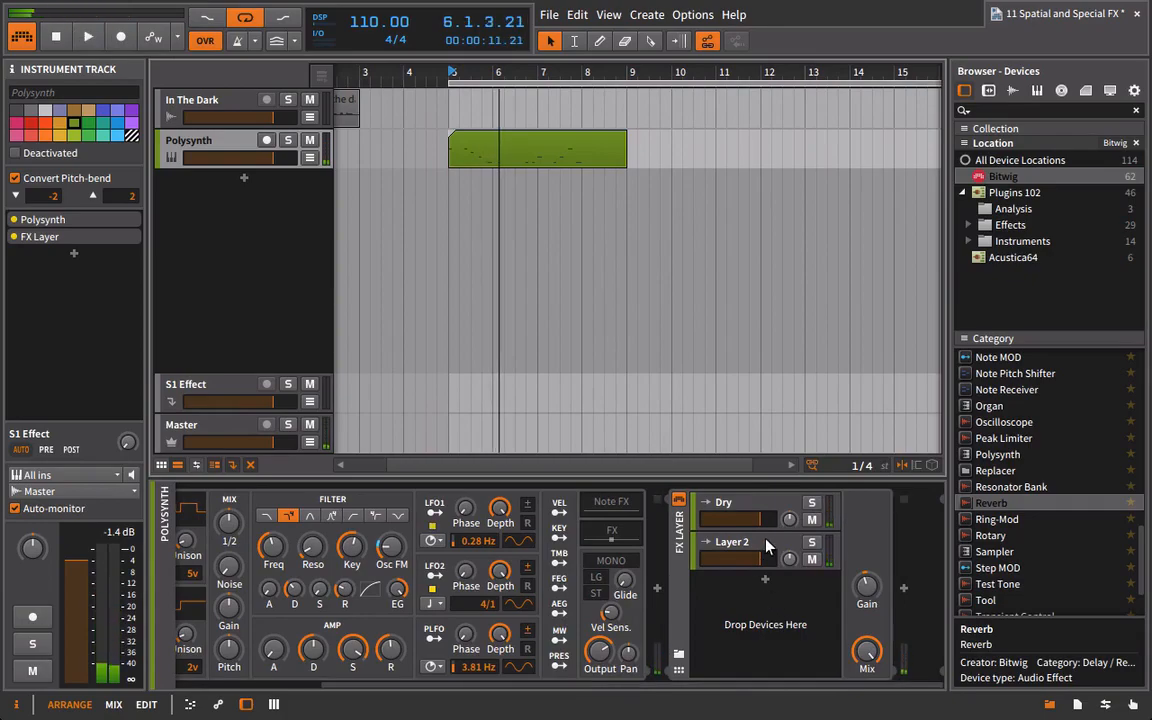
Insert Delay-2 into Layer 2 of the Polysynth track's FX Layer and set its Mix fully wet.
left_click(767, 544)
scroll(1062, 497, "down", 2)
scroll(1045, 520, "up", 4)
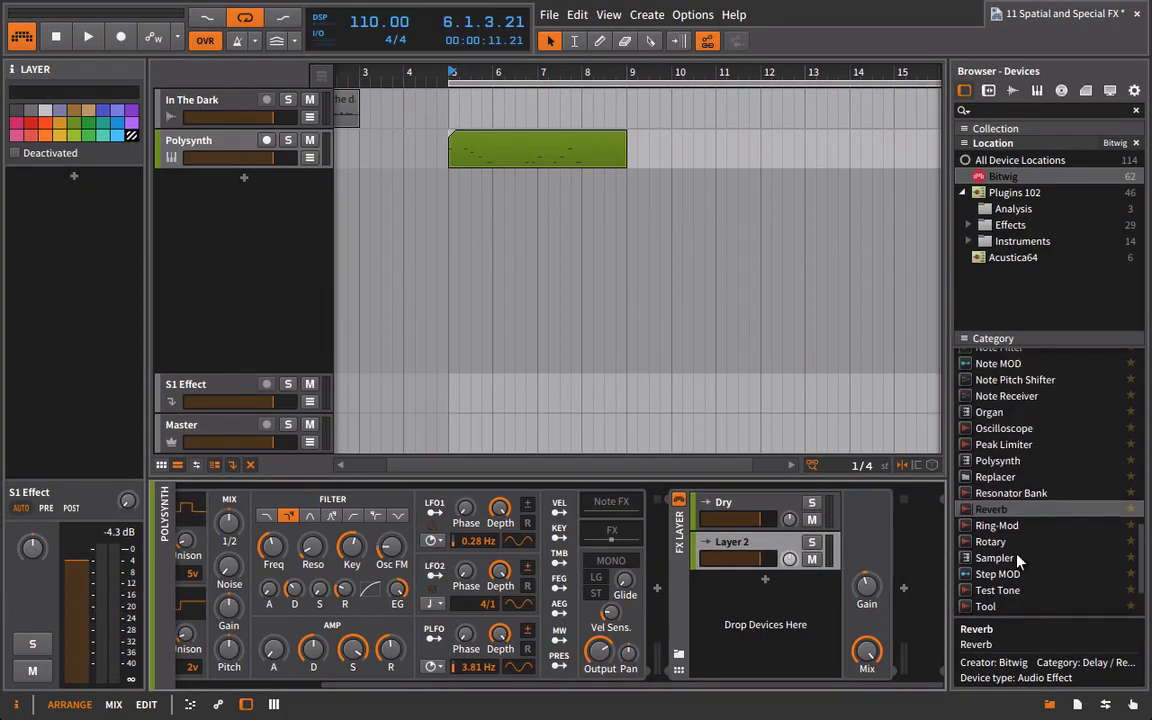
scroll(1079, 531, "down", 5)
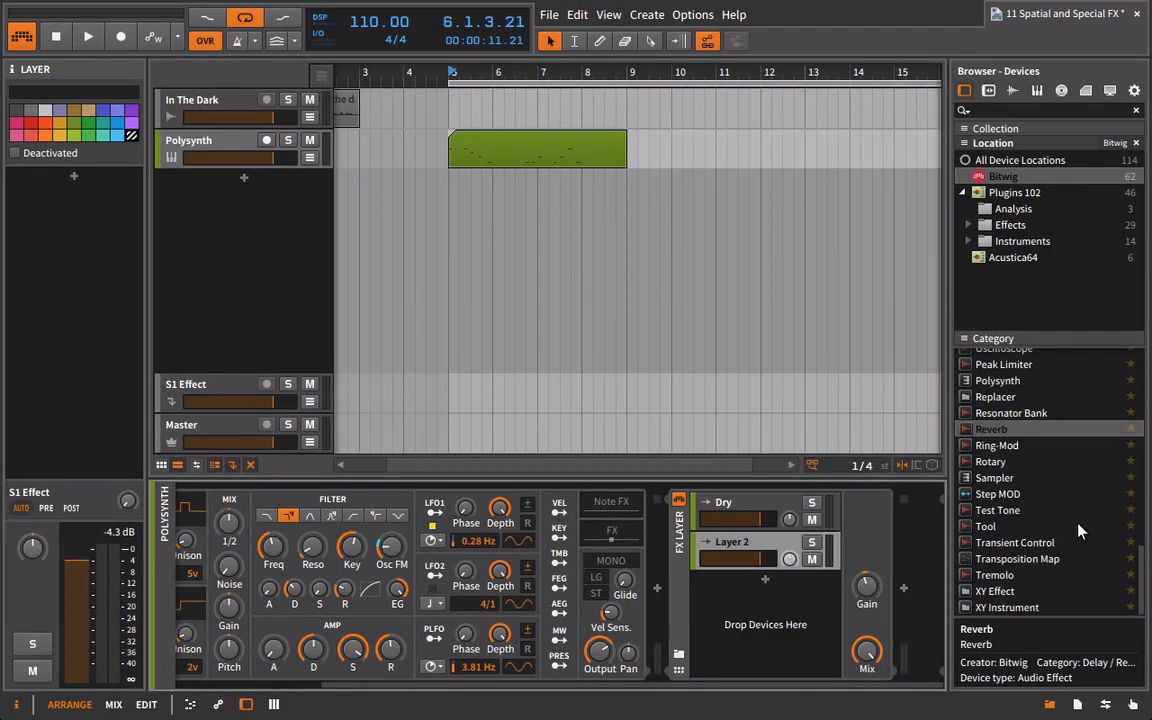
scroll(1075, 538, "up", 6)
scroll(1075, 538, "up", 1)
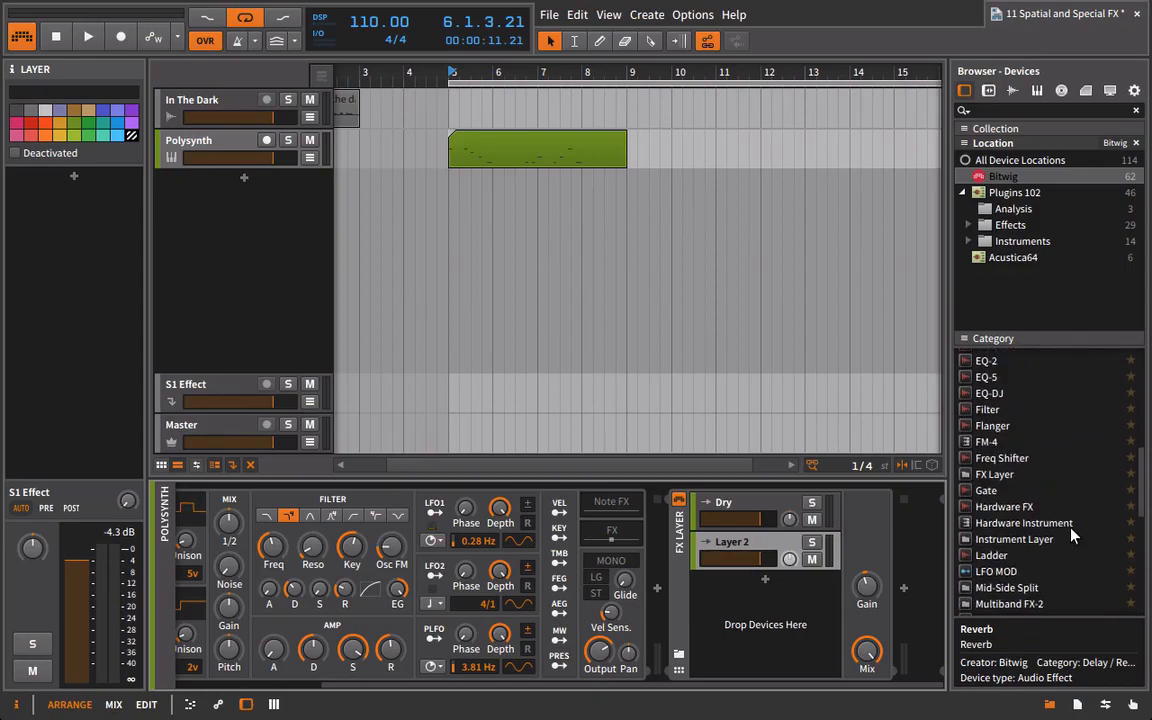
scroll(1055, 500, "up", 2)
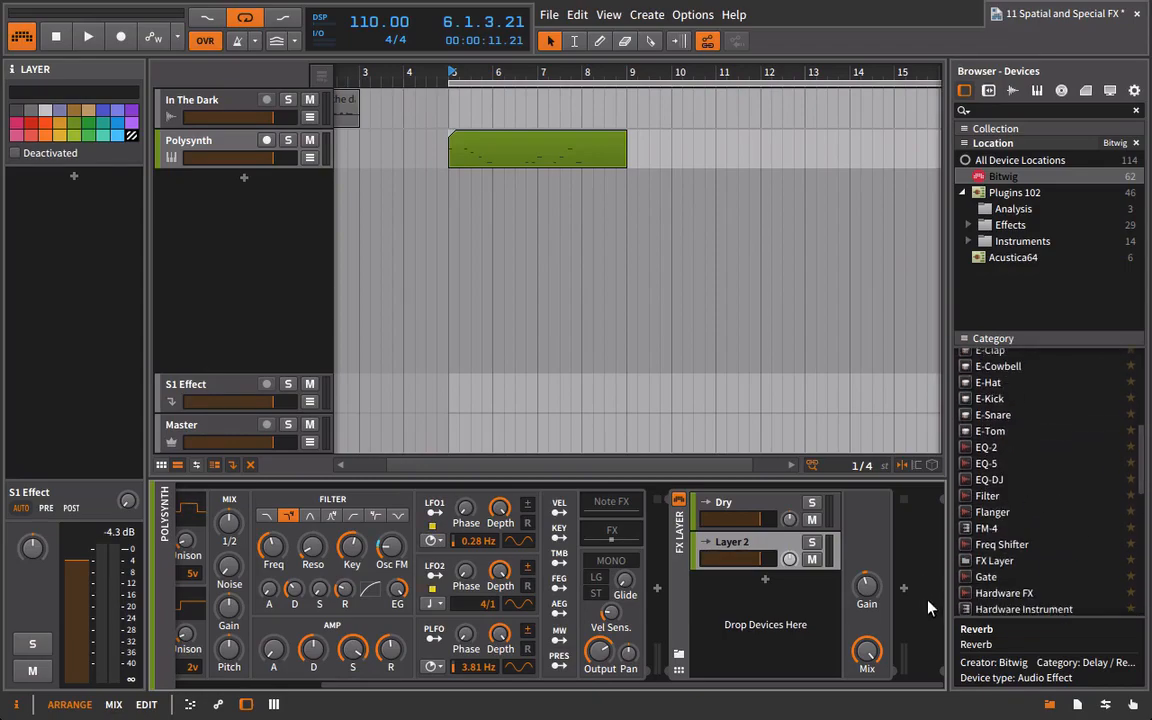
scroll(1022, 540, "down", 1)
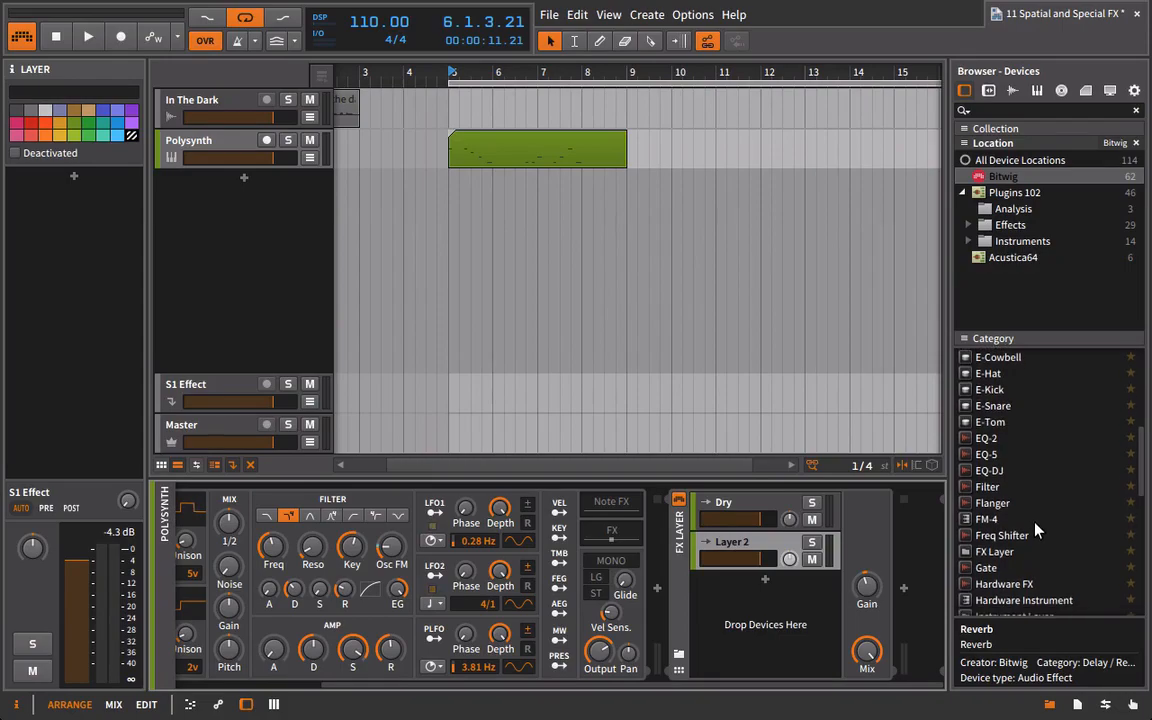
scroll(1022, 540, "up", 3)
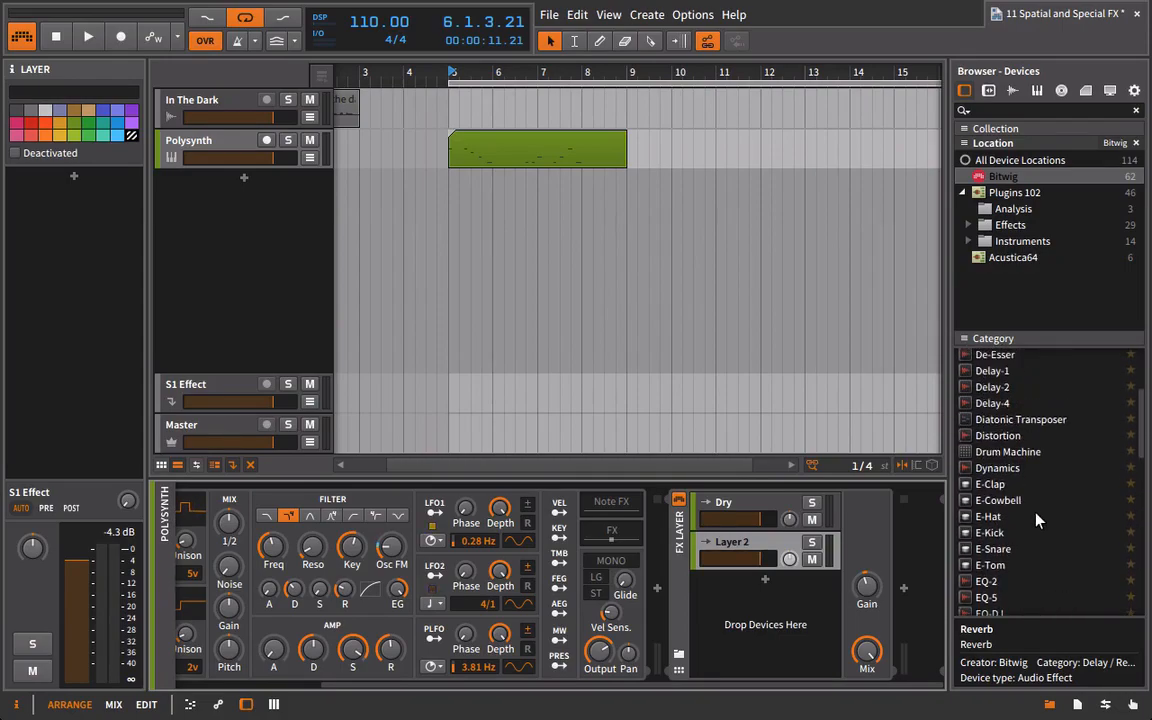
left_click_drag(992, 387, 770, 550)
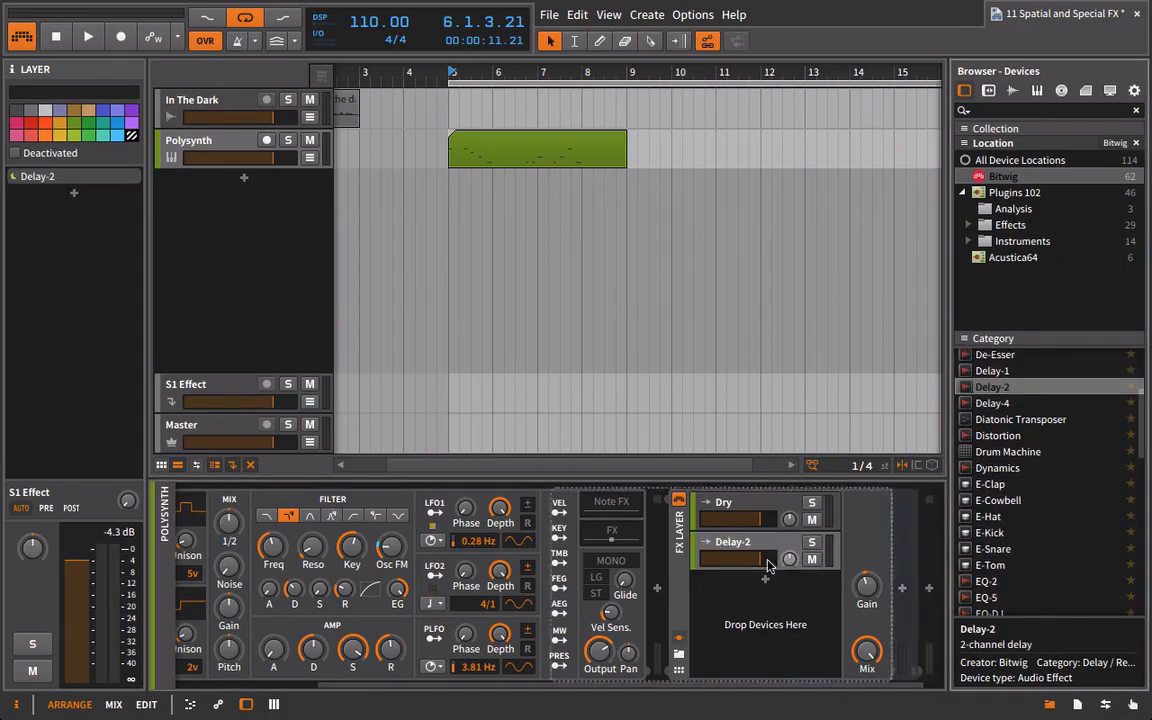
left_click_drag(779, 687, 1112, 675)
left_click_drag(845, 655, 845, 656)
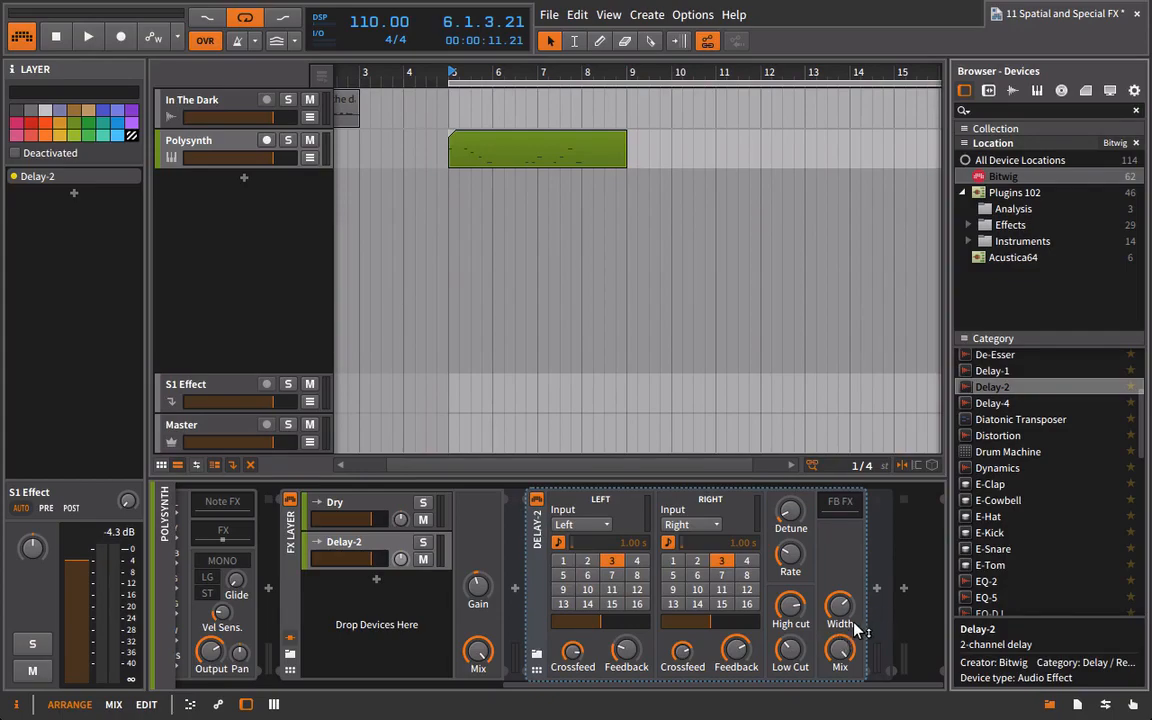
During playback, raise Delay-2's Width to 124.5 %, lower the Dry layer's volume, and set the right delay time to 4.
key("space")
left_click_drag(840, 606, 840, 584)
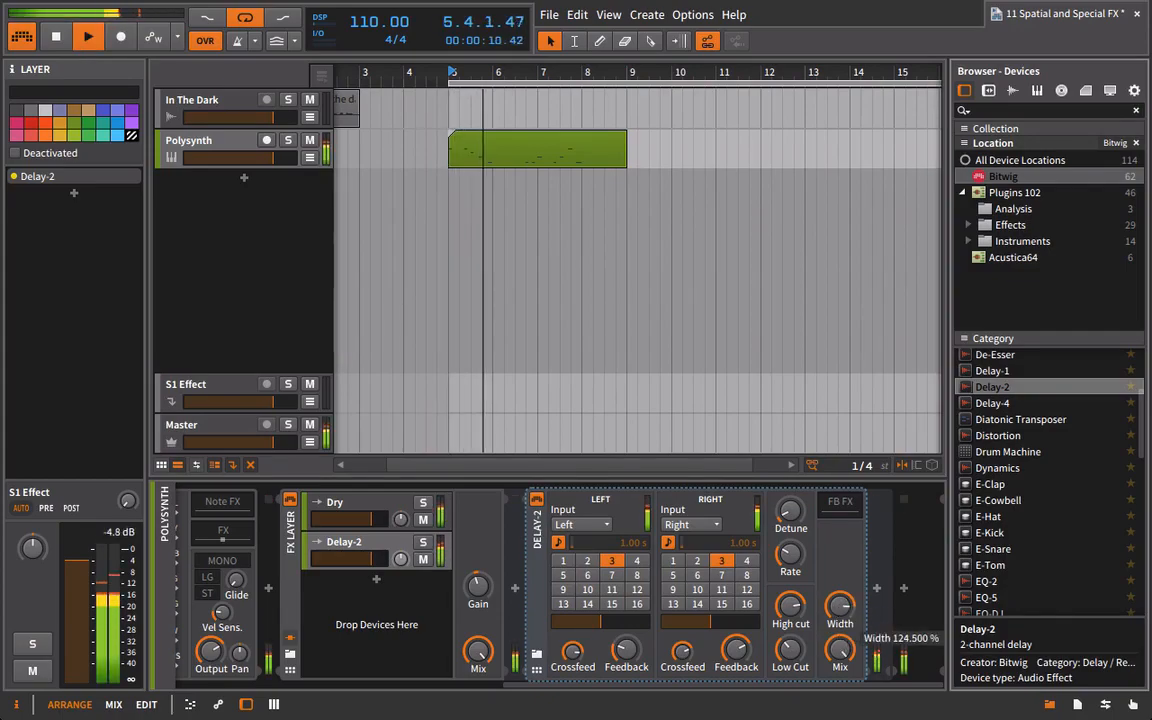
left_click_drag(372, 519, 351, 519)
left_click(747, 561)
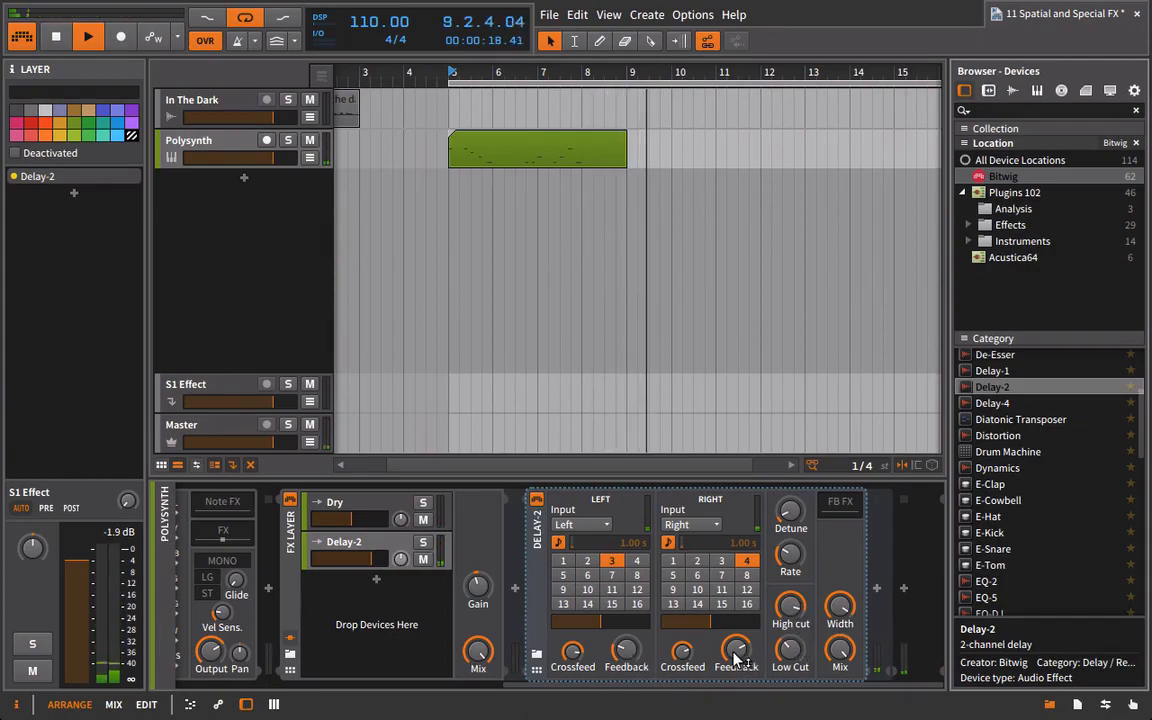
Raise Delay-2's left Feedback, turn both Crossfeeds down fully, and audition the result.
key("space")
left_click_drag(735, 658, 735, 661)
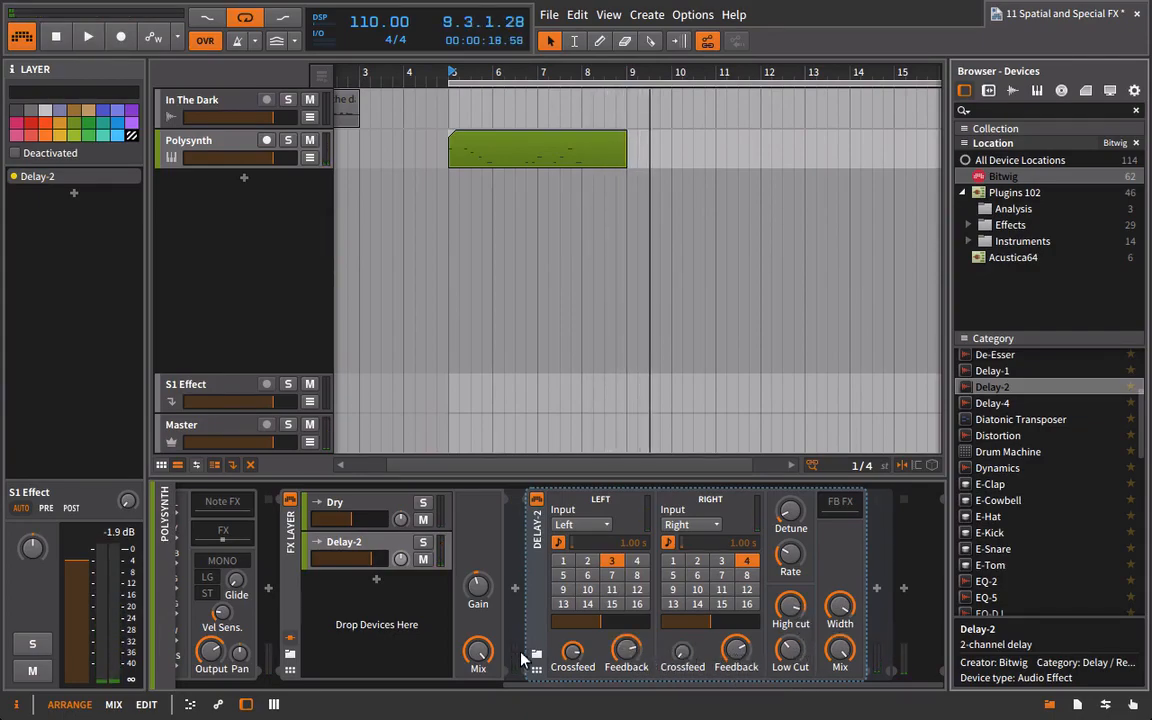
key("space")
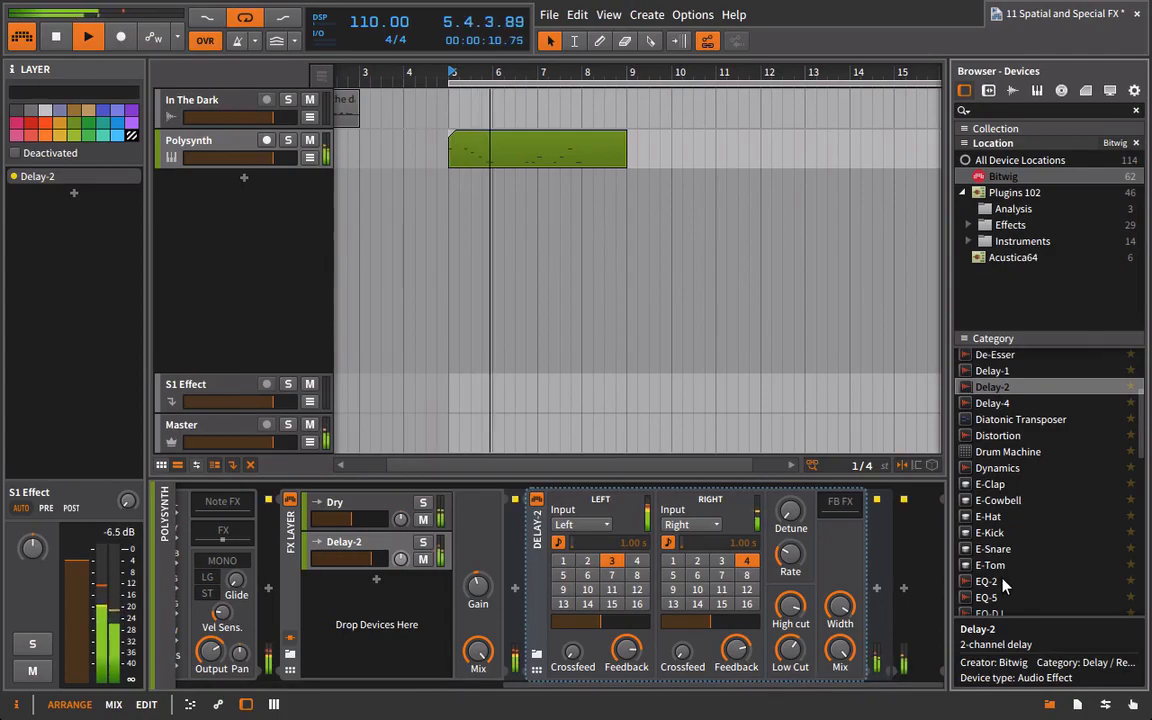
Stop playback, insert Bitwig's Reverb after Delay-2 in the layer, and set its Mix to 79.5 %.
scroll(1005, 585, "down", 5)
key("space")
scroll(1000, 560, "up", 10)
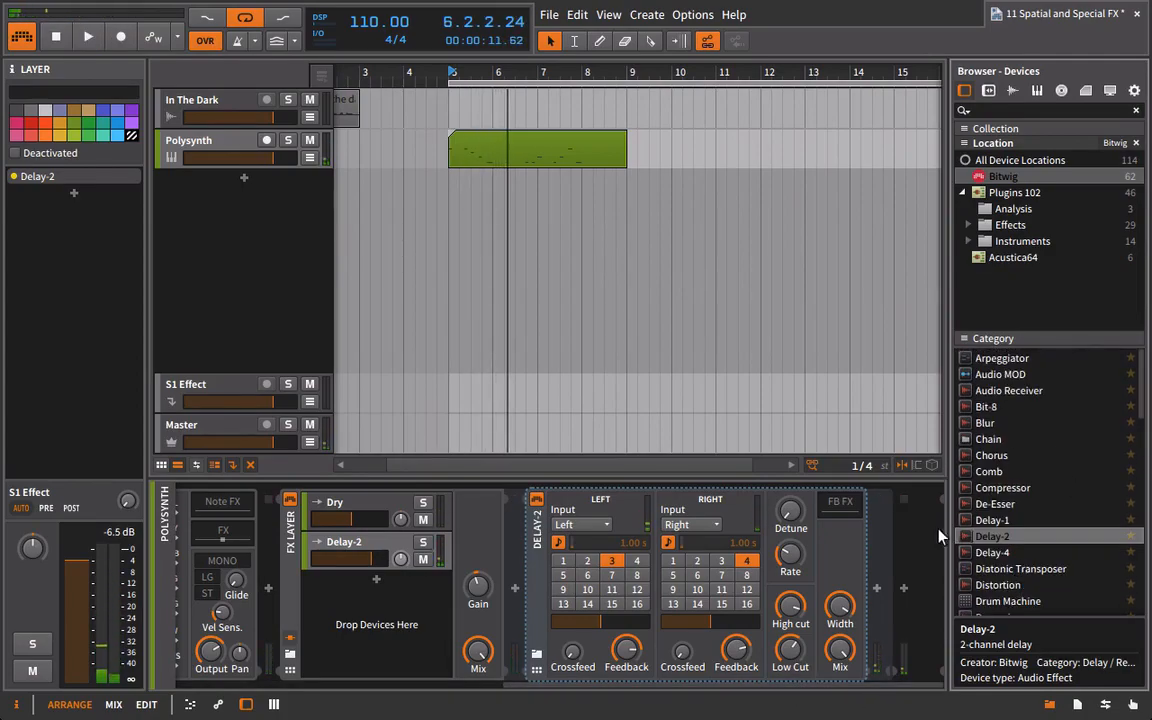
scroll(1065, 550, "down", 10)
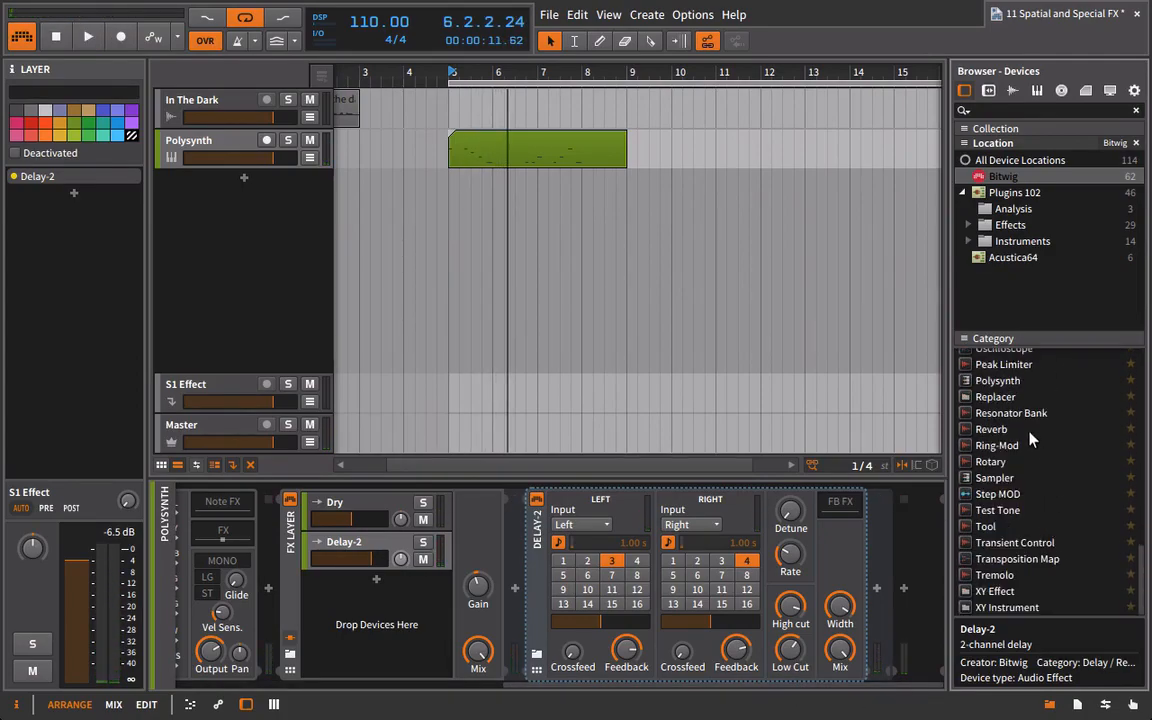
left_click(1015, 430)
scroll(1000, 432, "up", 1)
left_click_drag(893, 543, 890, 545)
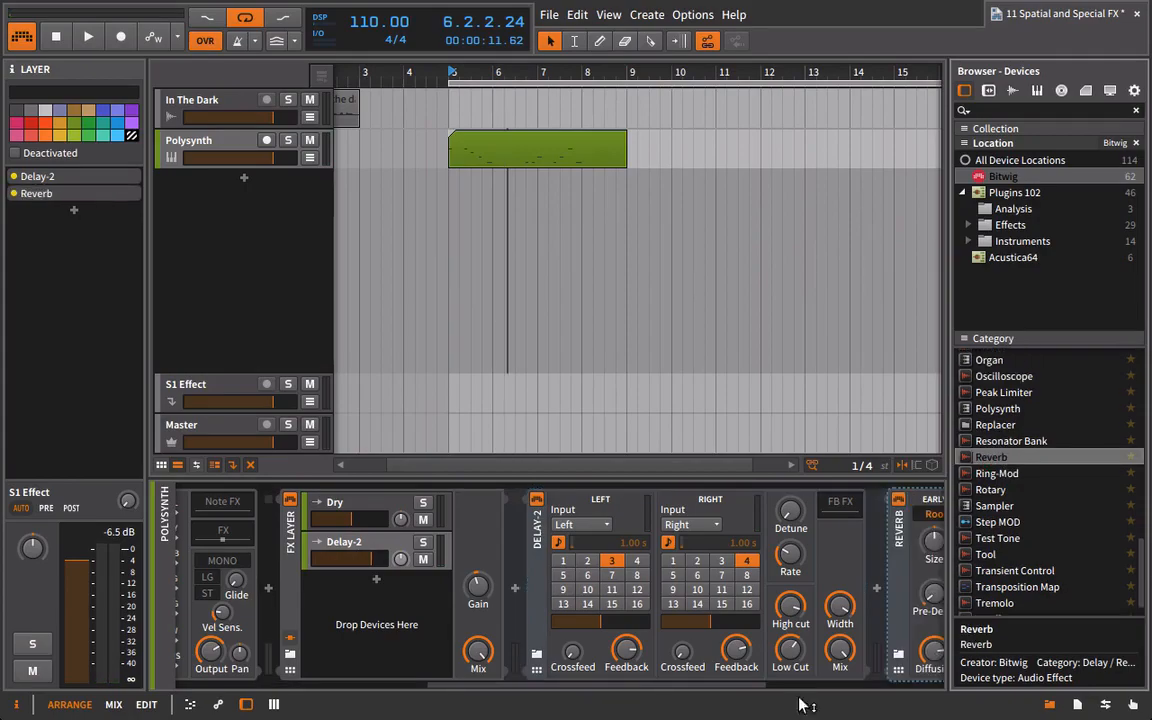
left_click_drag(690, 686, 849, 685)
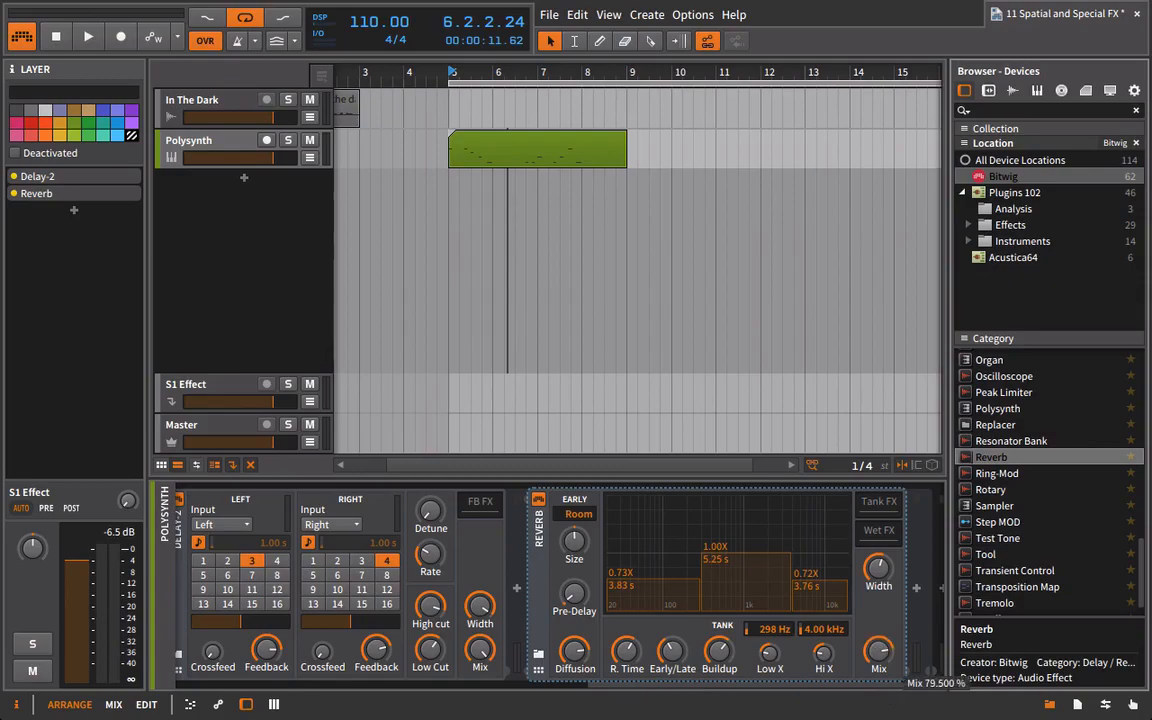
During playback, set the Reverb's decay to 7.41 s, high band to 0.87X and Early type to Hall, adjusting its Diffusion.
key("space")
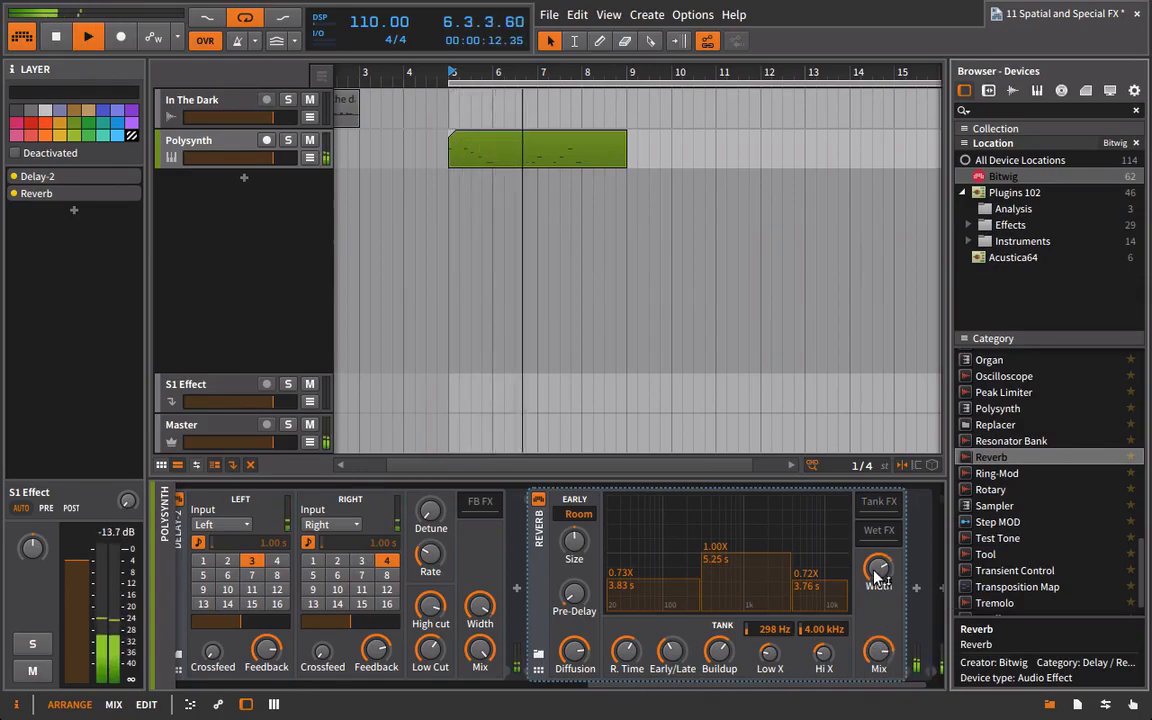
left_click_drag(625, 652, 625, 612)
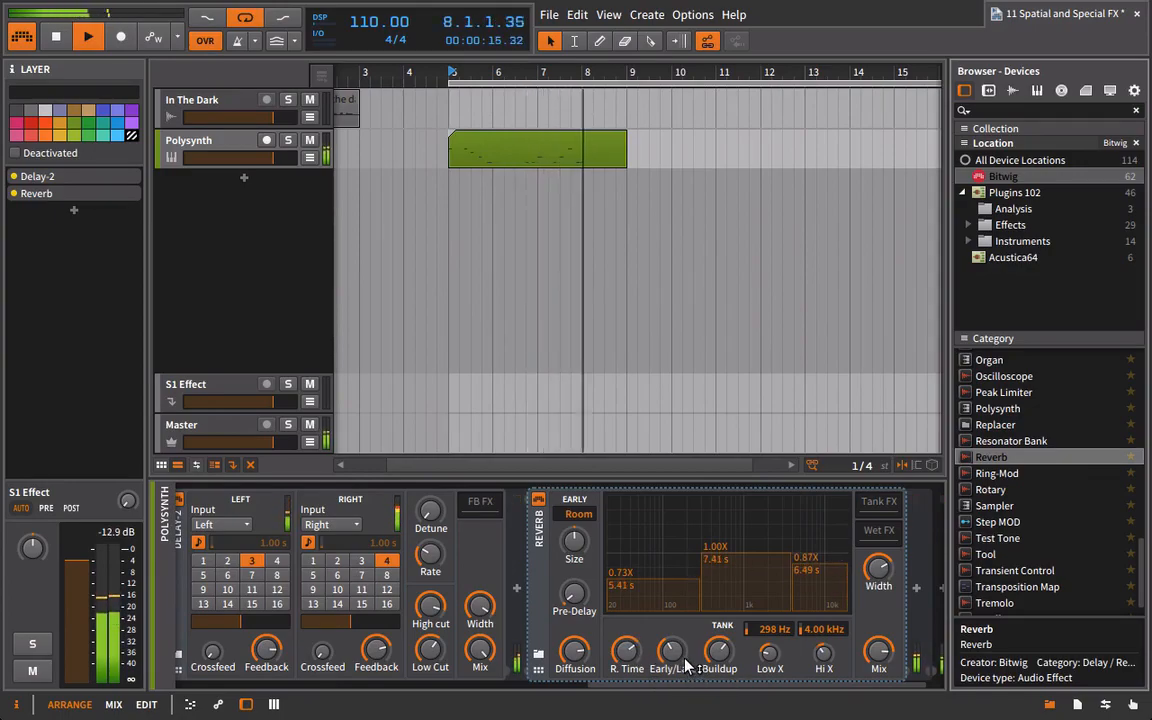
left_click(580, 514)
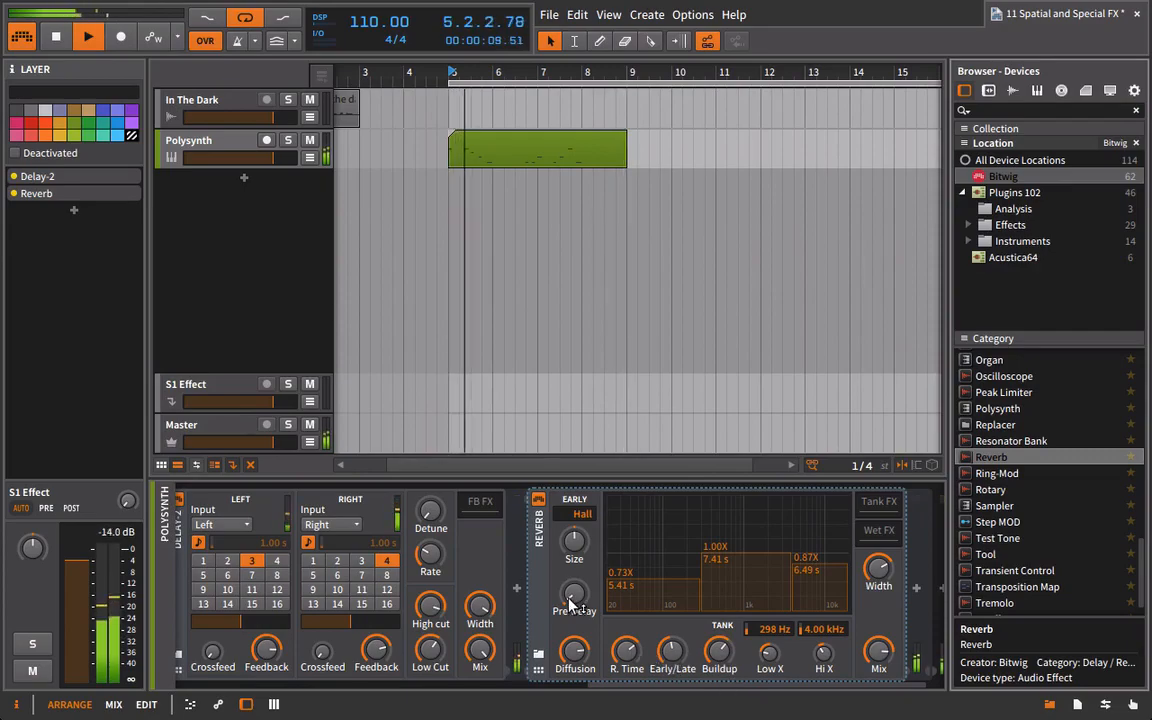
left_click_drag(575, 652, 575, 644)
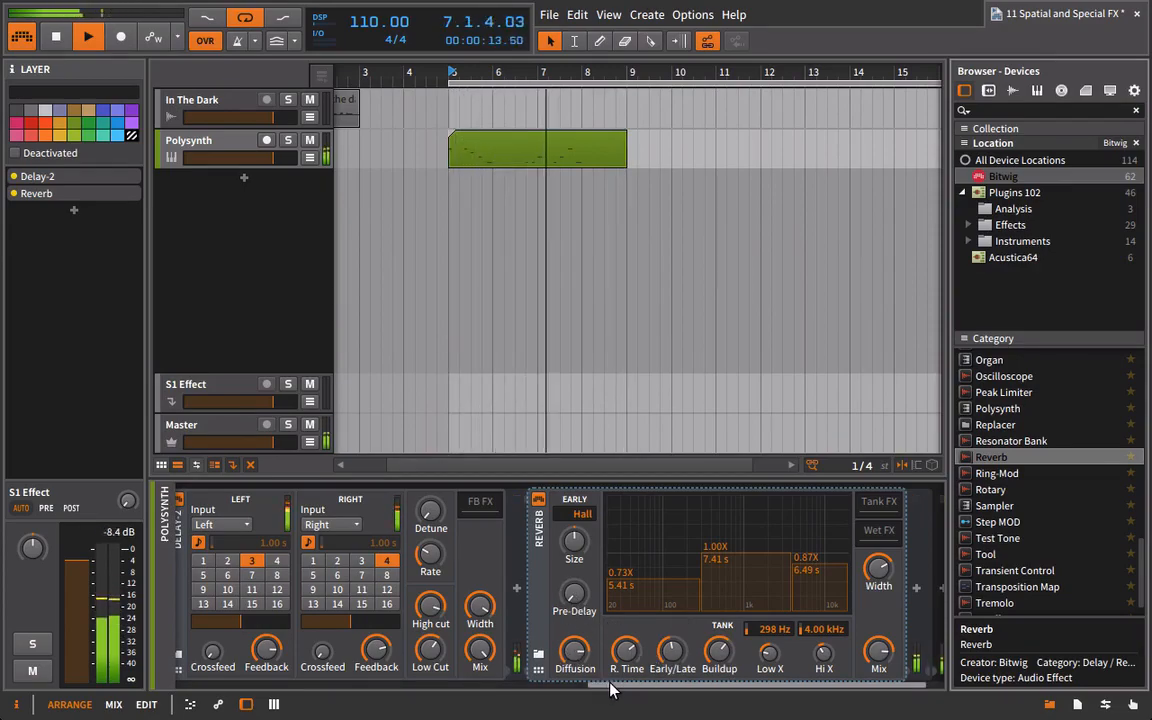
Raise the Dry layer's volume and lower the Delay-2 layer's volume to -16.05 dB.
left_click_drag(609, 687, 474, 687)
left_click_drag(275, 520, 279, 558)
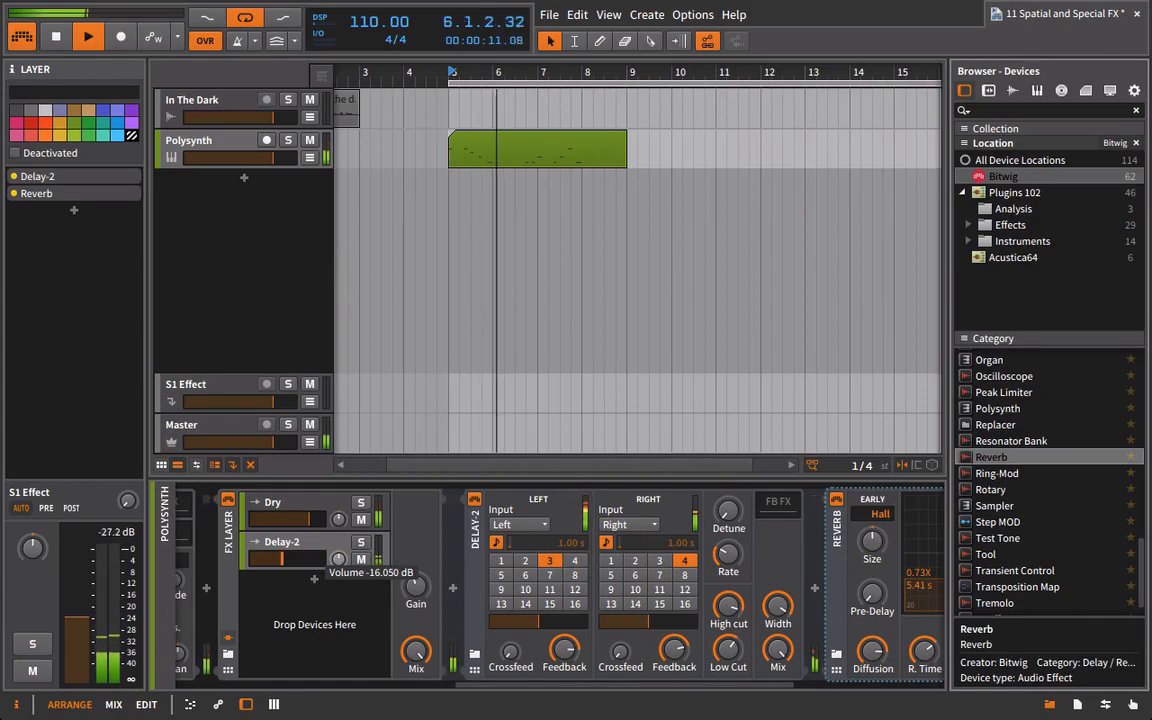
Insert Bitwig's Rotary after the Reverb in the Delay-2 layer while the loop plays.
scroll(768, 690, "right", 5)
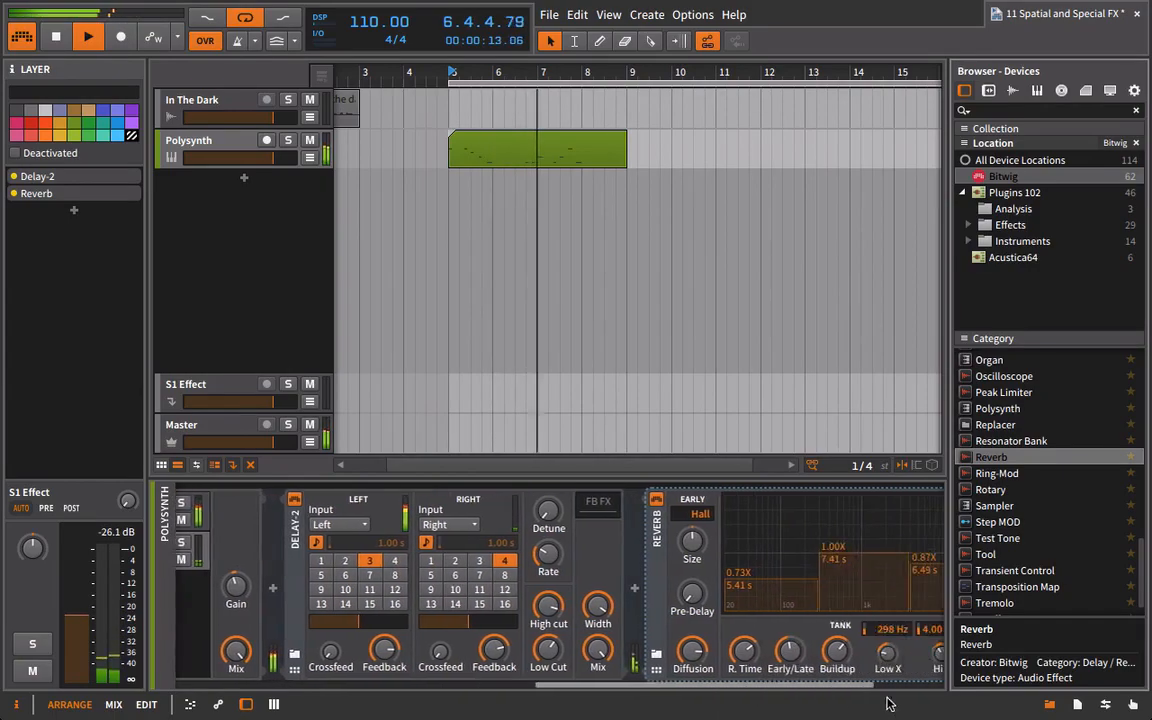
left_click_drag(975, 492, 880, 590)
left_click_drag(720, 686, 800, 686)
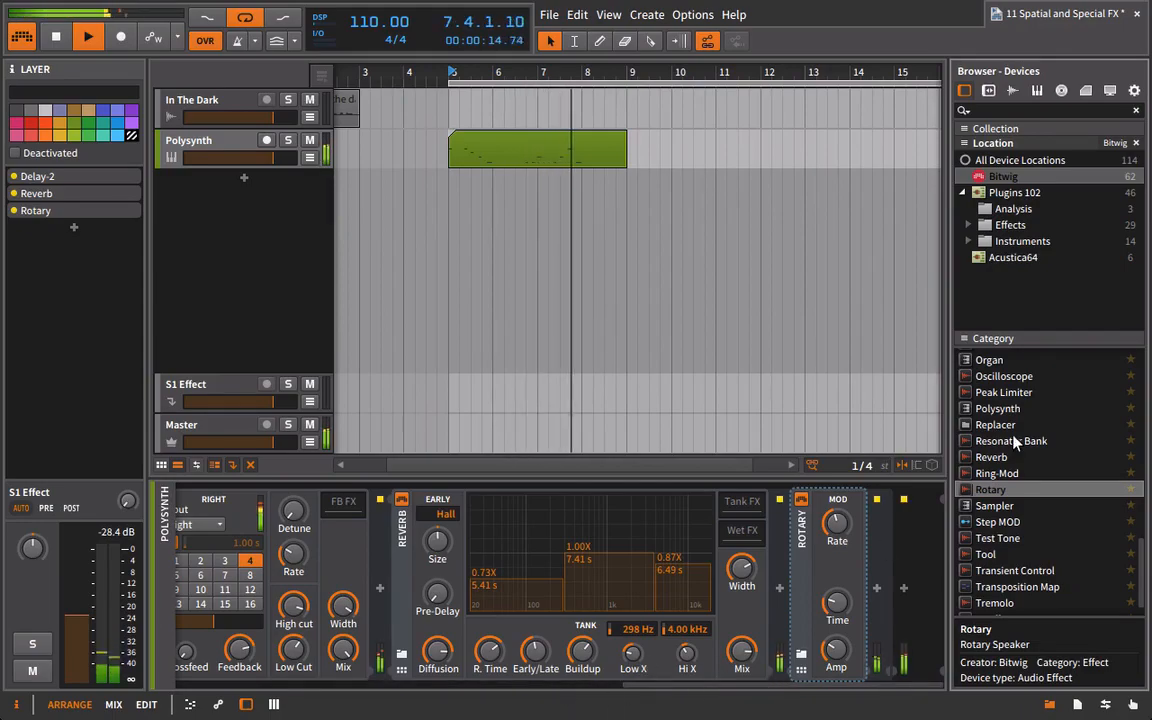
Insert Bitwig's EQ-5 after the Rotary, boosting band 4 by 8.40 dB at 5.92 kHz and cutting band 2 by 5.90 dB at 243 Hz.
scroll(1013, 441, "up", 10)
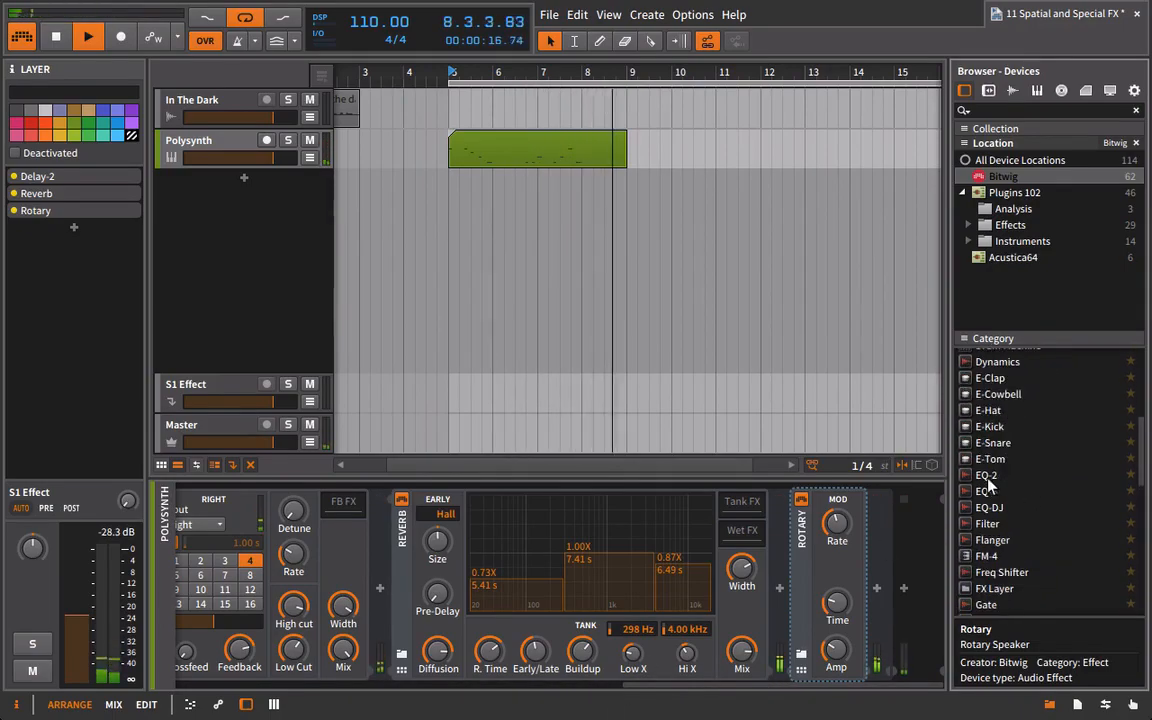
left_click_drag(986, 491, 875, 537)
mouse_move(754, 543)
left_mouse_down()
mouse_move(754, 523)
mouse_move(779, 520)
mouse_move(741, 517)
mouse_move(753, 527)
left_mouse_up()
left_click_drag(639, 545, 617, 556)
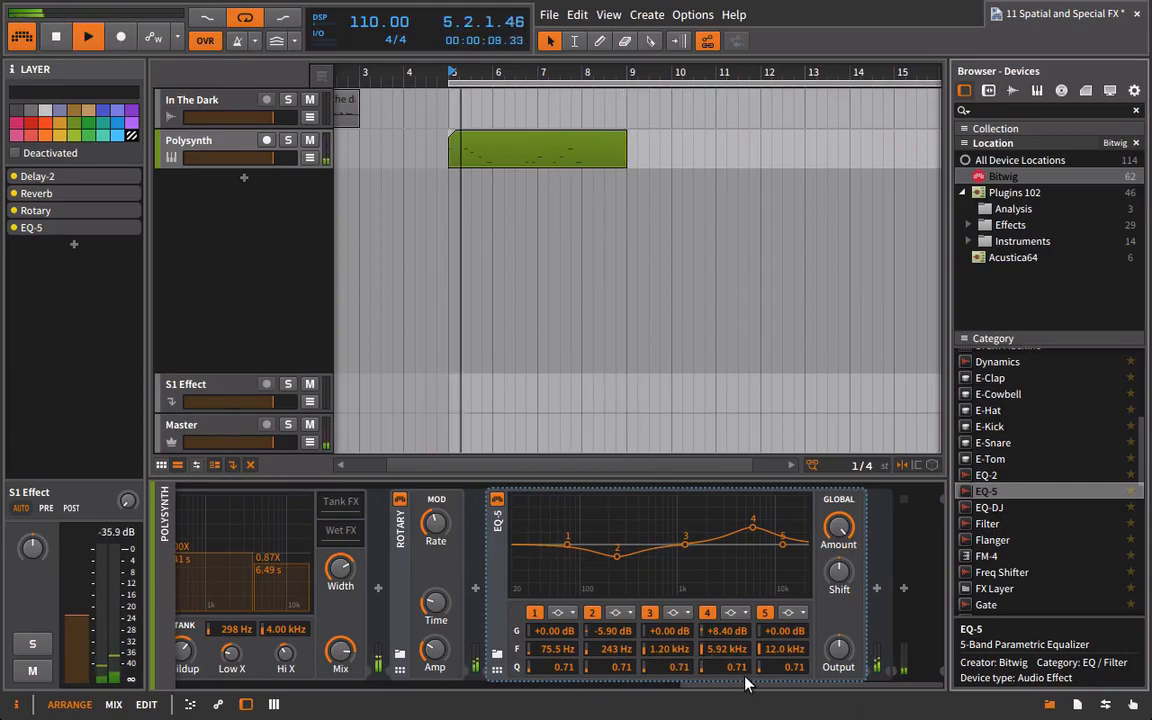
Review the Delay-2 layer's effect chain from Delay-2 through Reverb and Rotary to EQ-5.
left_click_drag(745, 683, 420, 688)
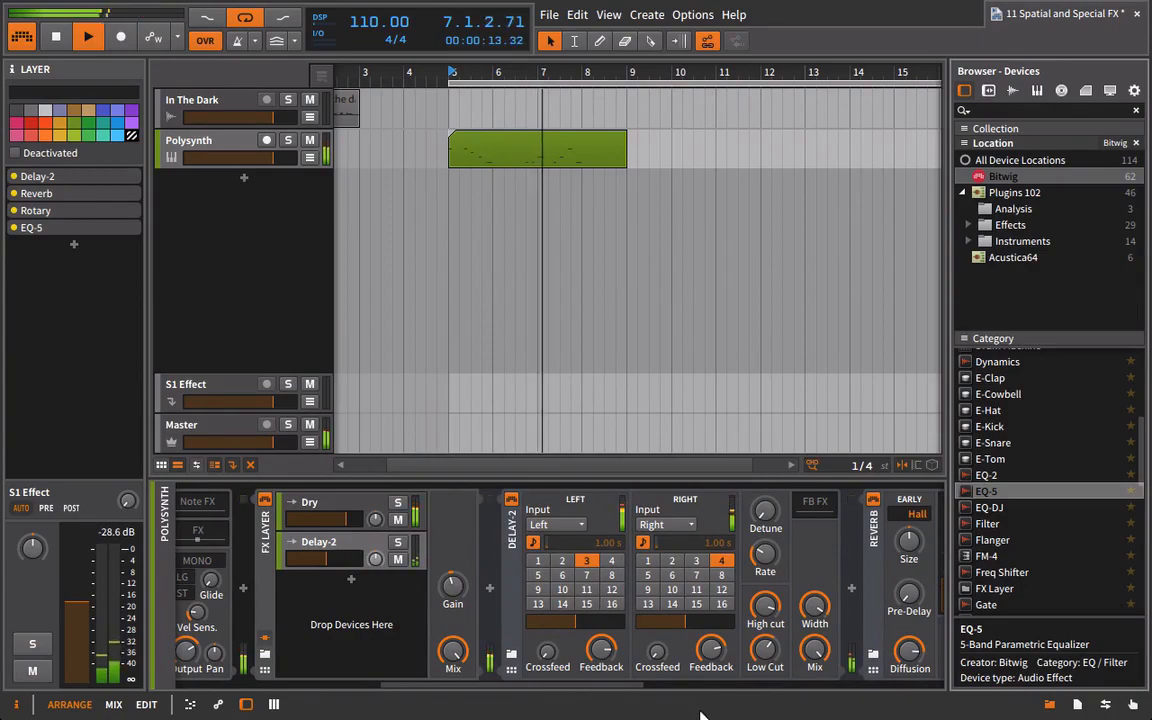
left_click_drag(648, 688, 815, 683)
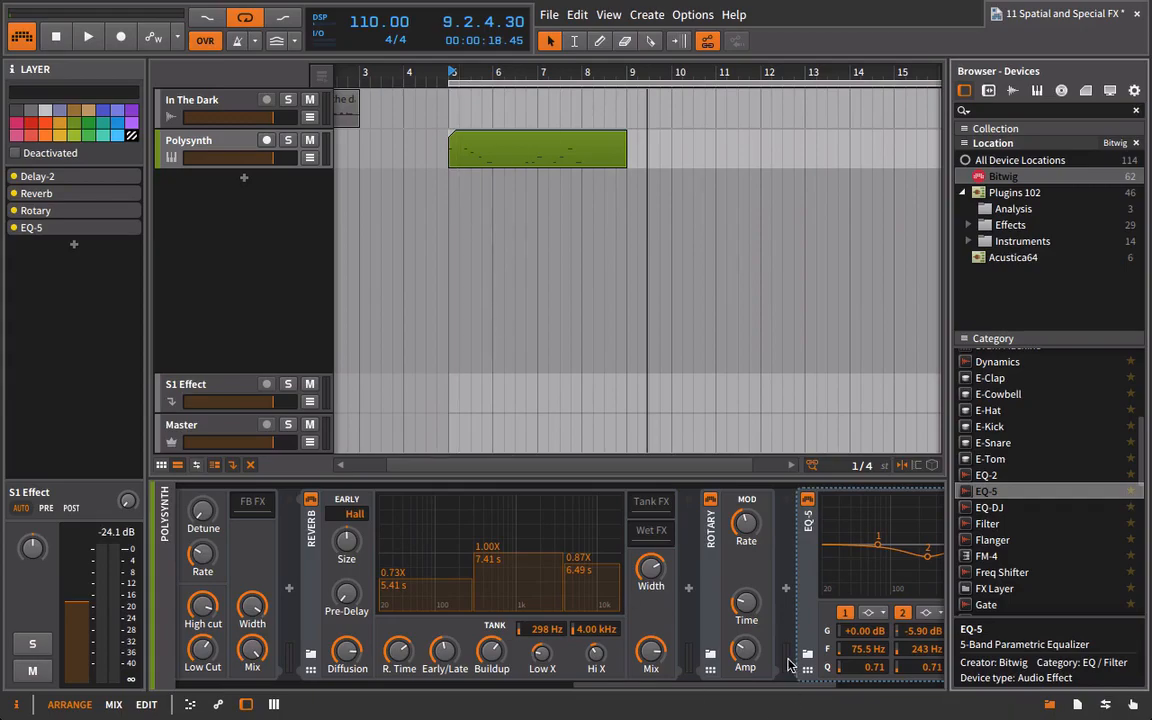
scroll(792, 688, "right", 3)
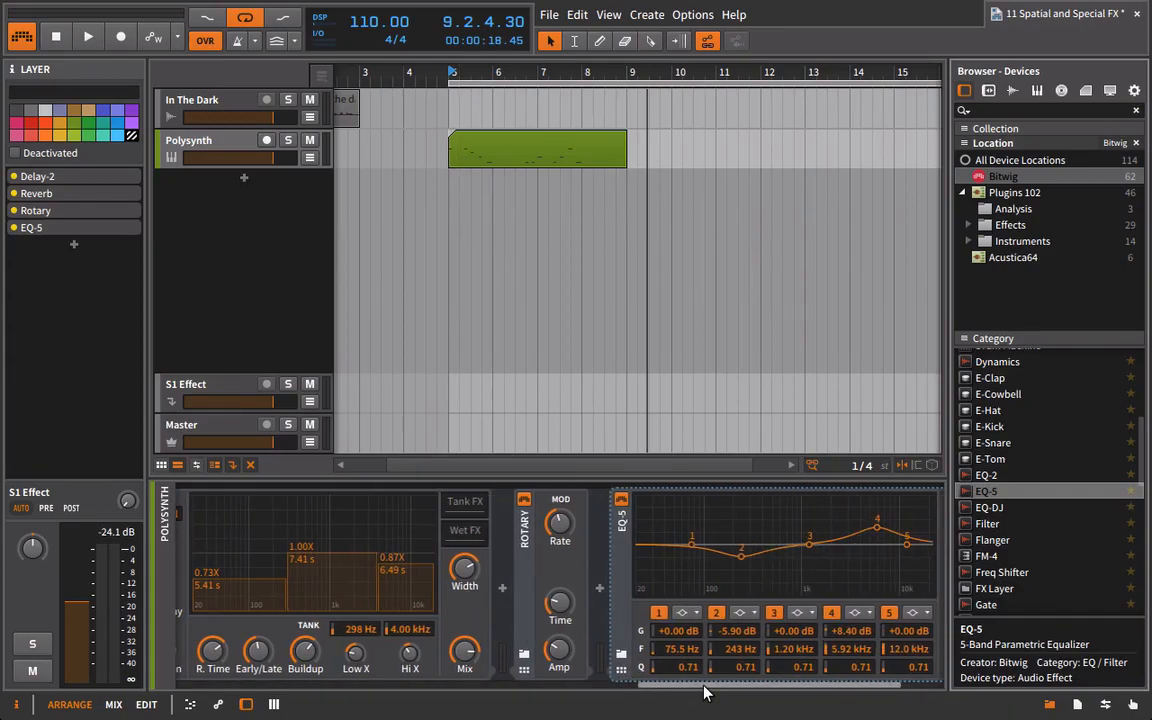
left_click_drag(705, 690, 527, 682)
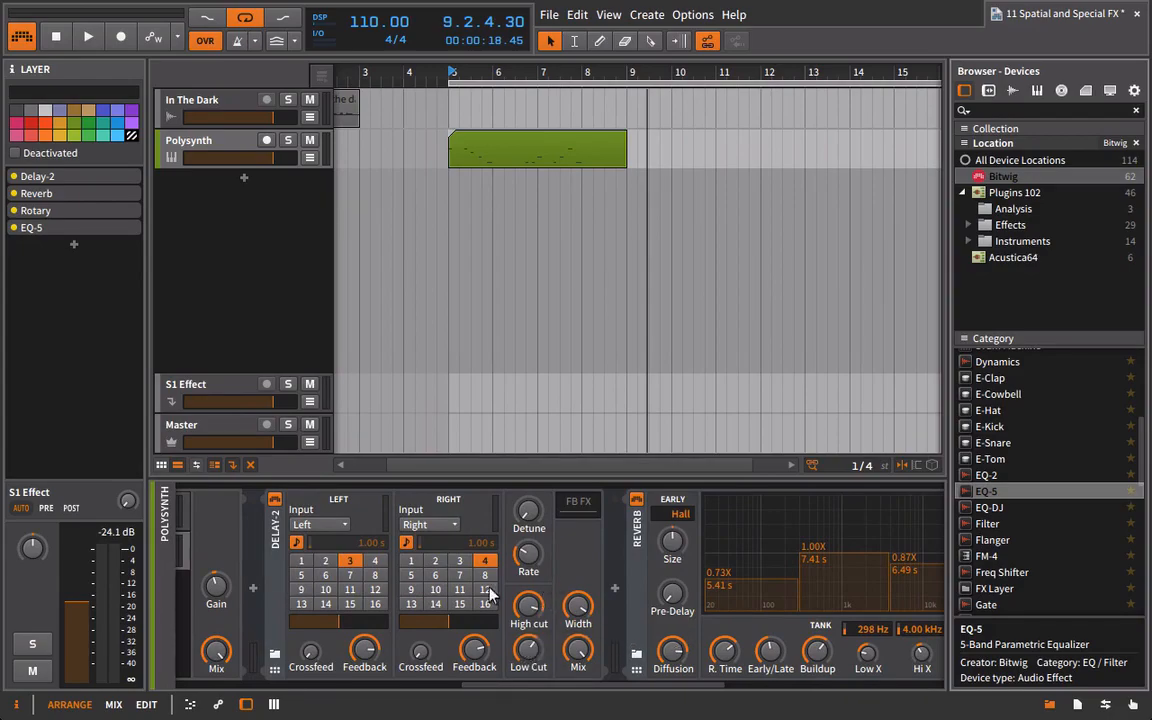
Restart playback and lengthen the Reverb's decay to 8.91 s, checking the chain through to EQ-5.
key("space")
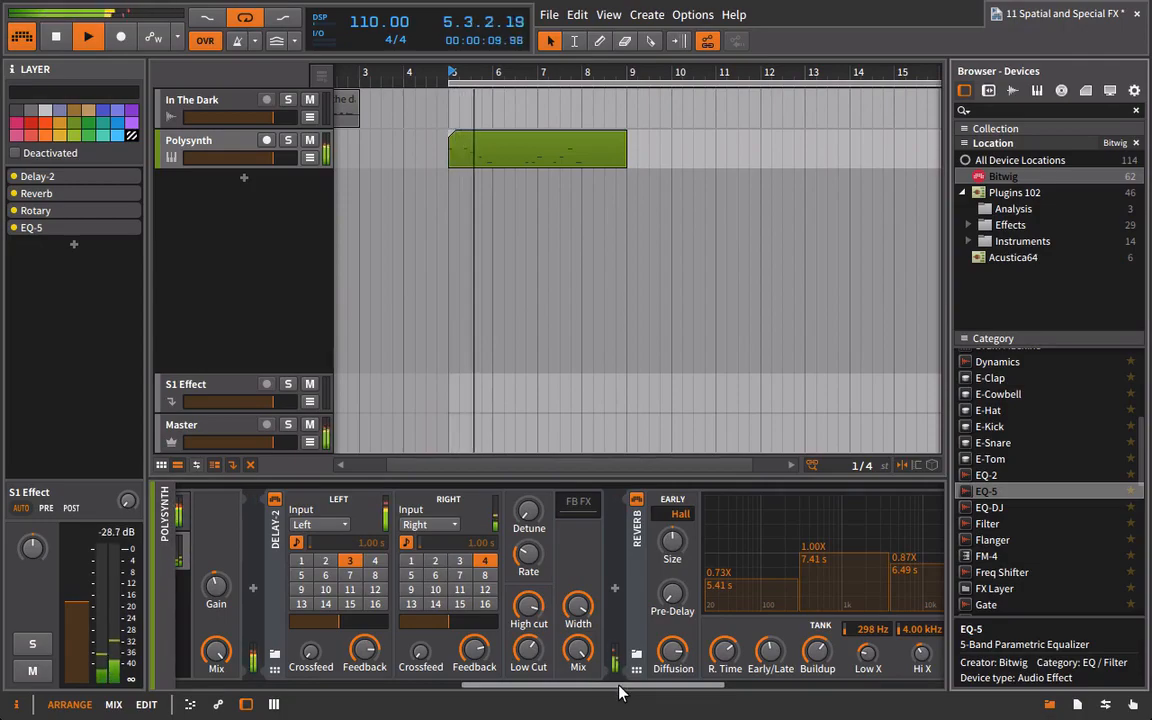
scroll(620, 689, "left", 2)
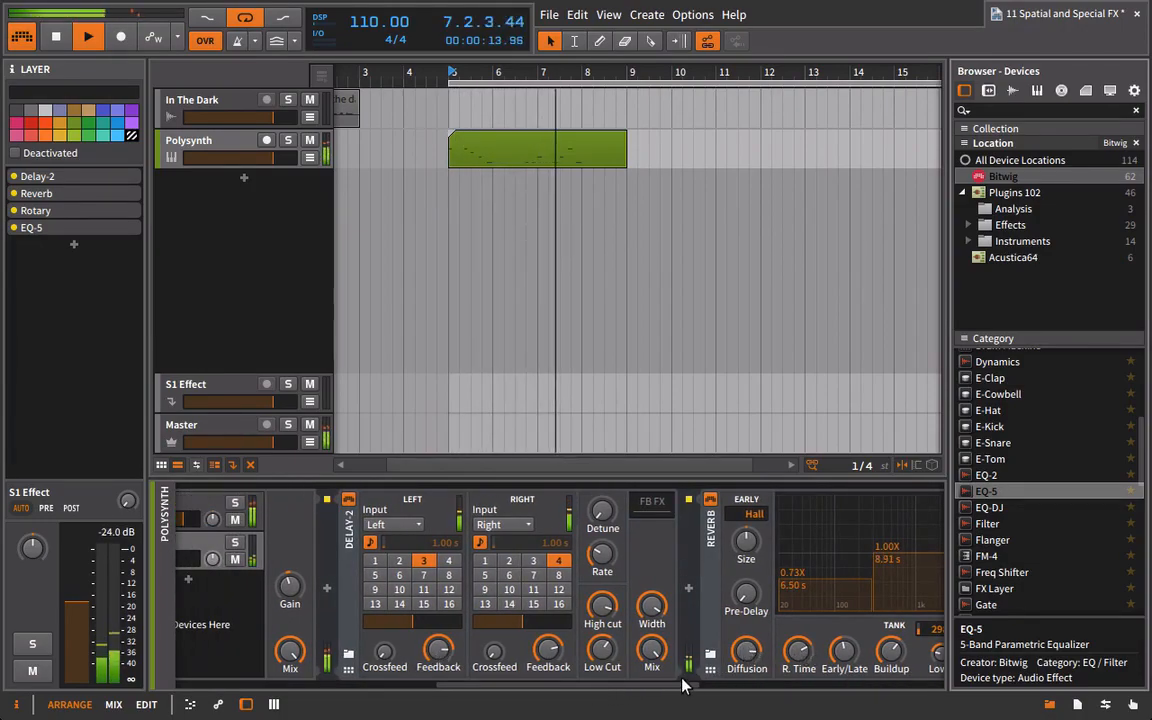
scroll(730, 689, "right", 2)
left_click_drag(730, 689, 967, 679)
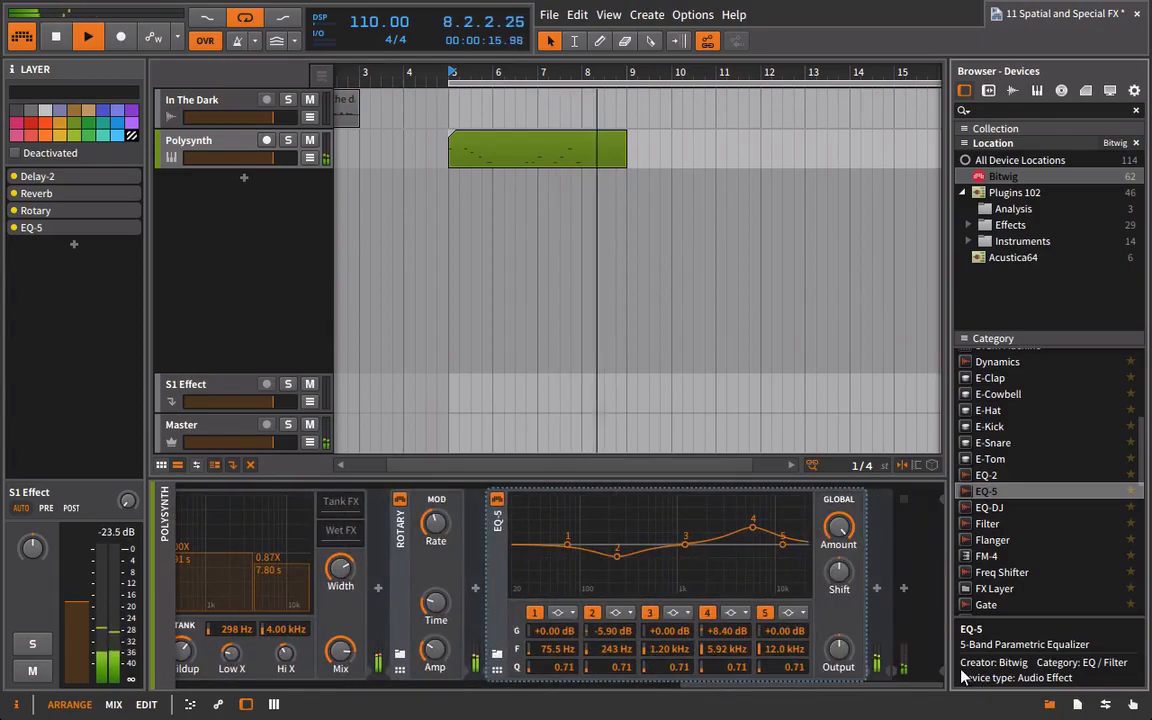
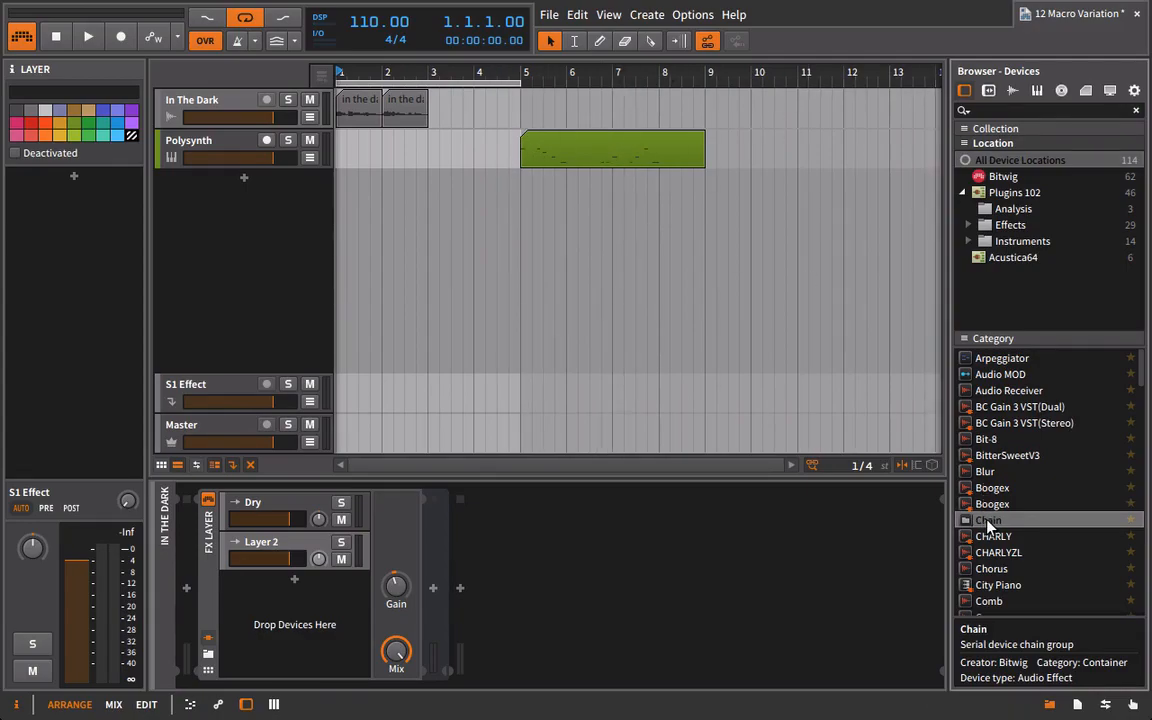
Insert Bitwig's Chain device into the FX Layer's second layer and show its macro controls.
left_click_drag(990, 524, 430, 580)
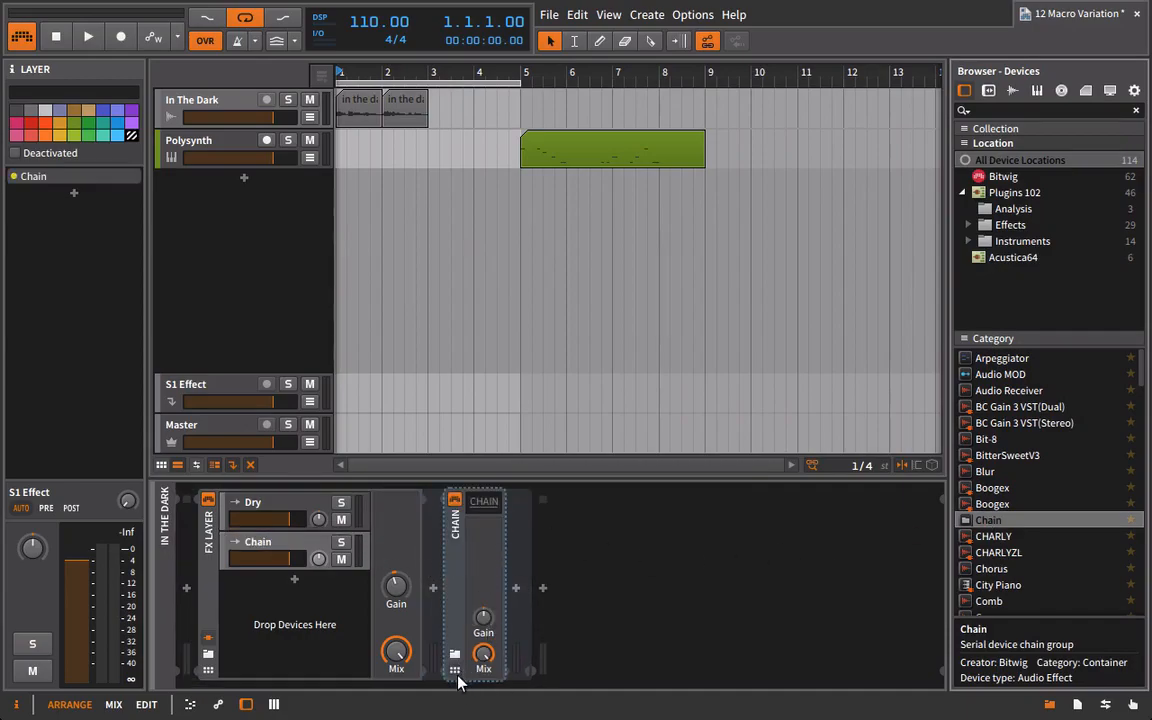
left_click(489, 503)
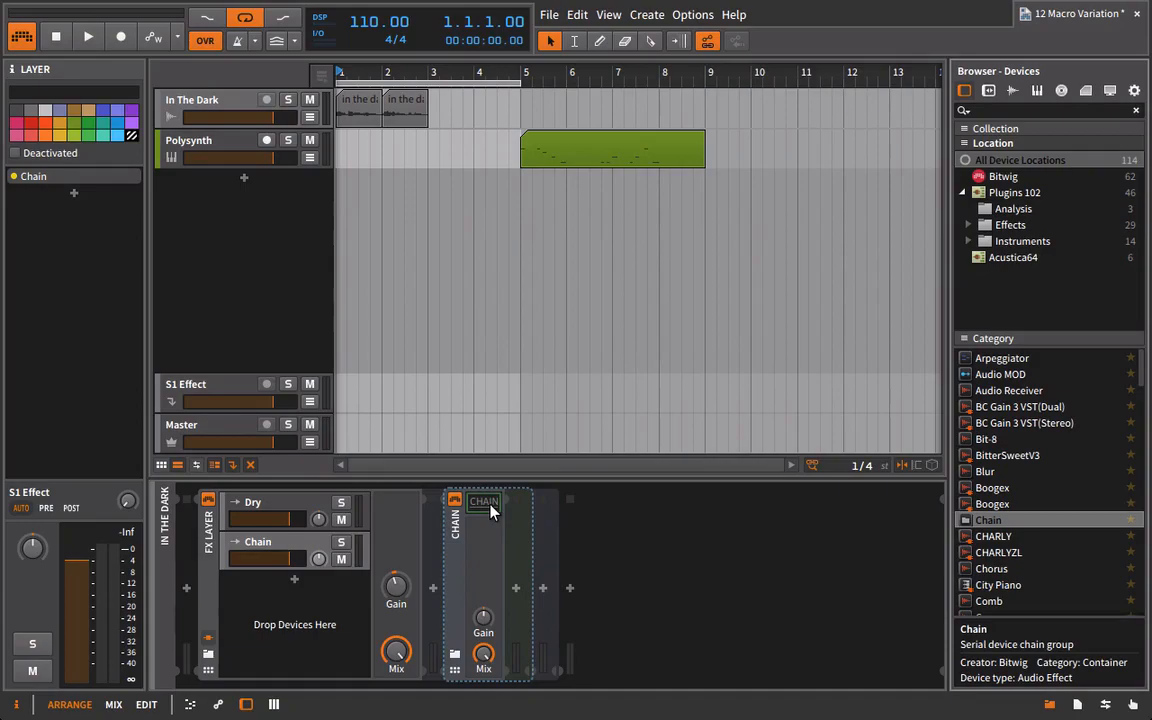
left_click(455, 669)
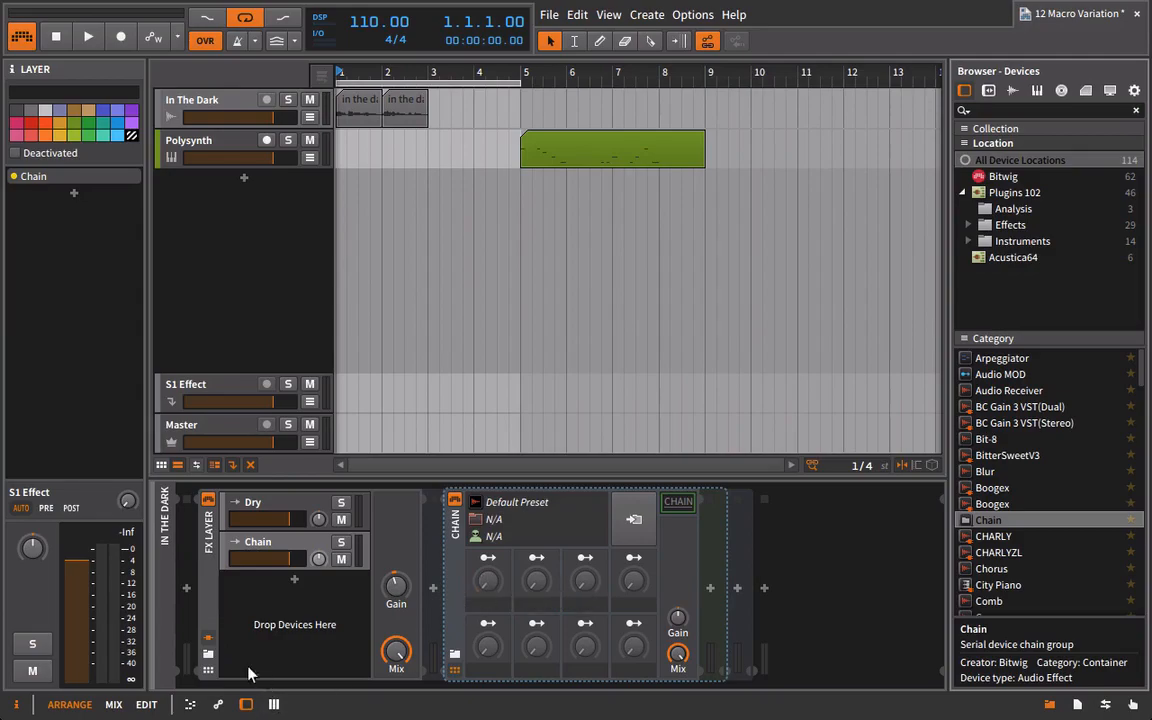
left_click(208, 669)
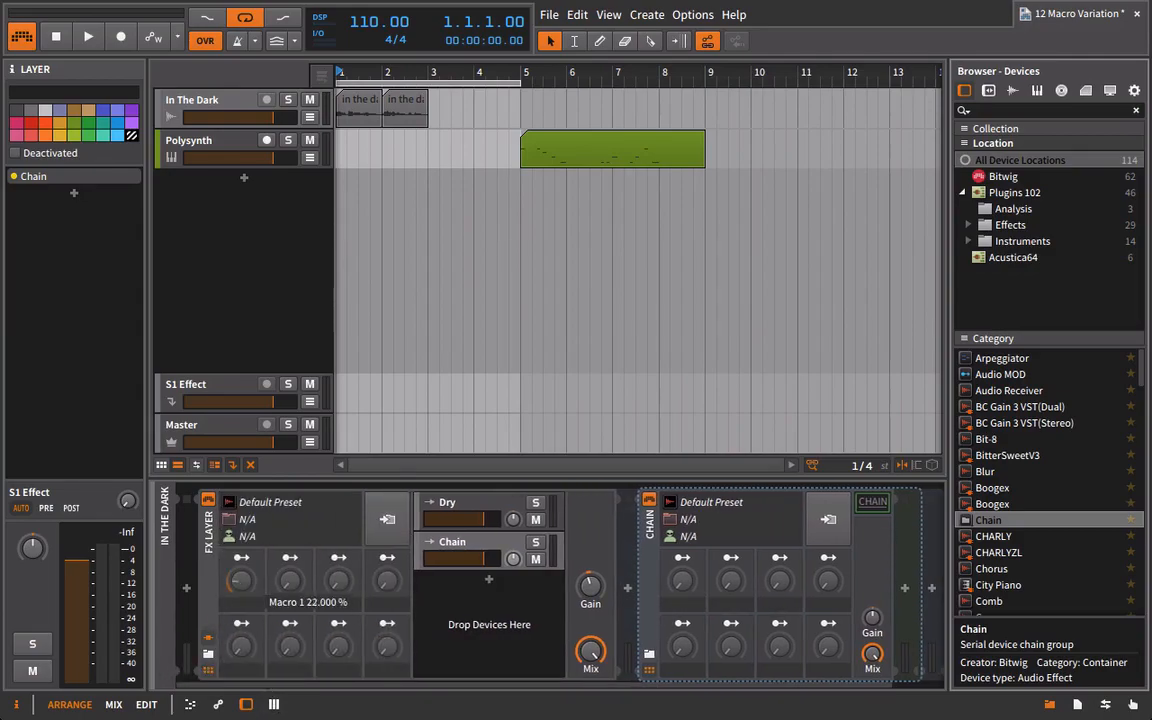
left_click(208, 669)
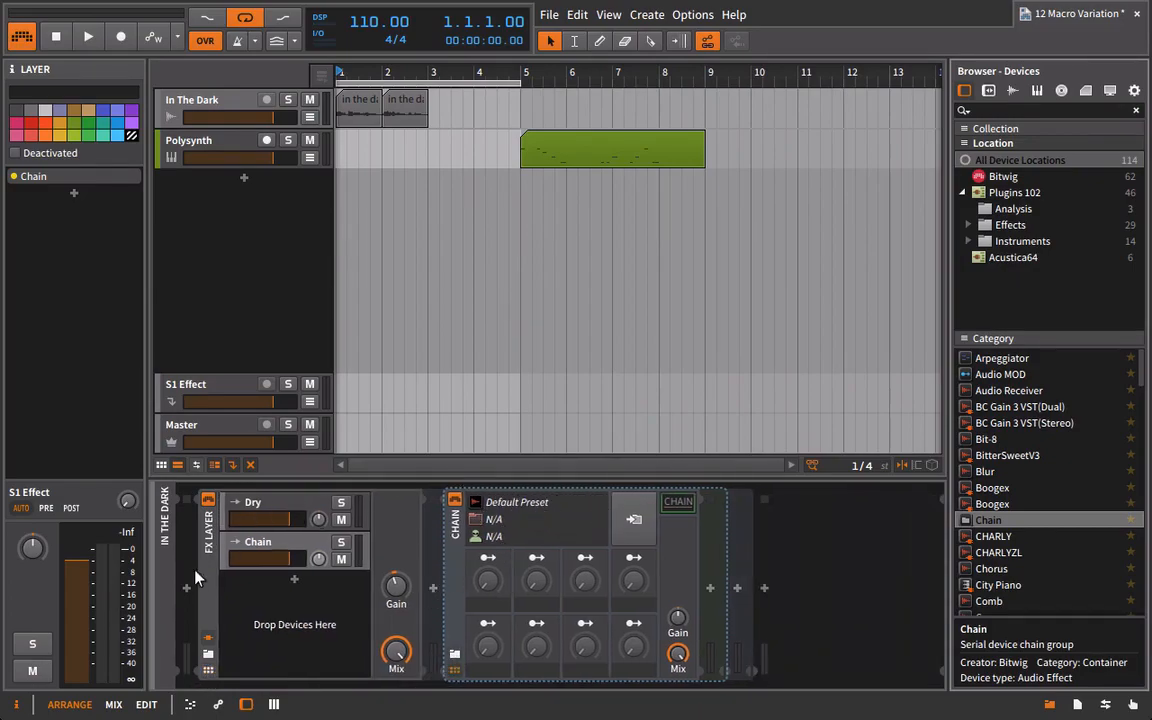
Check the Dry layer's contents, then rename the Chain layer as Delay.
left_click(285, 504)
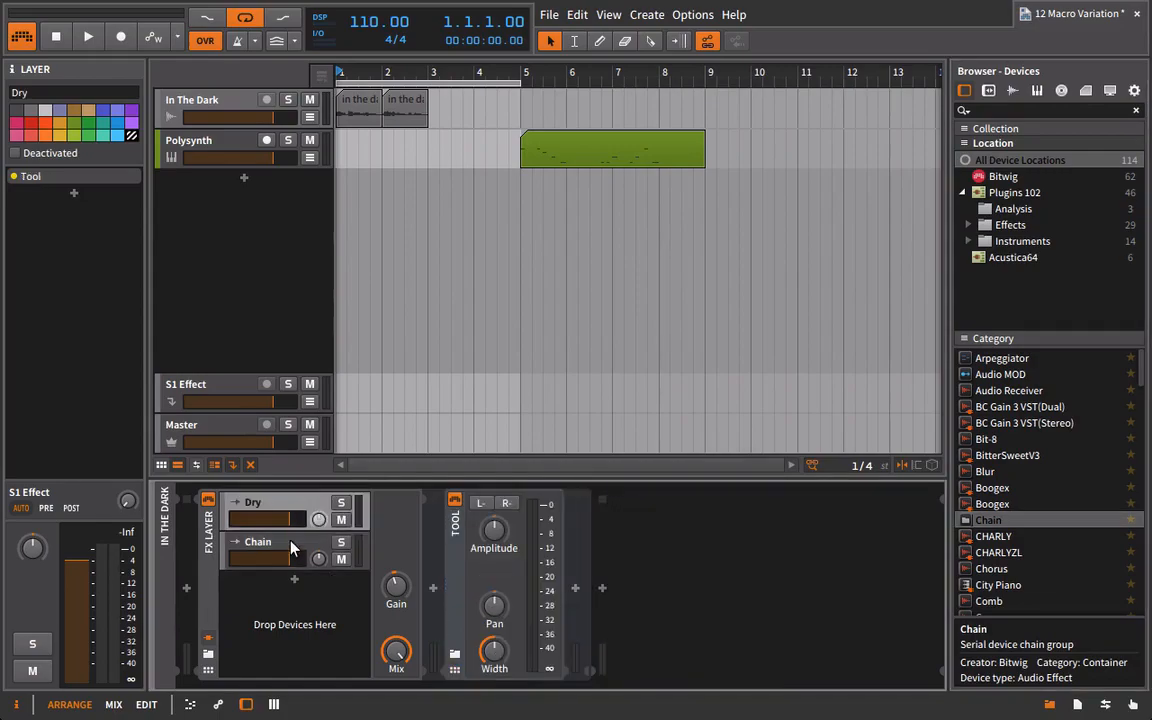
left_click(290, 541)
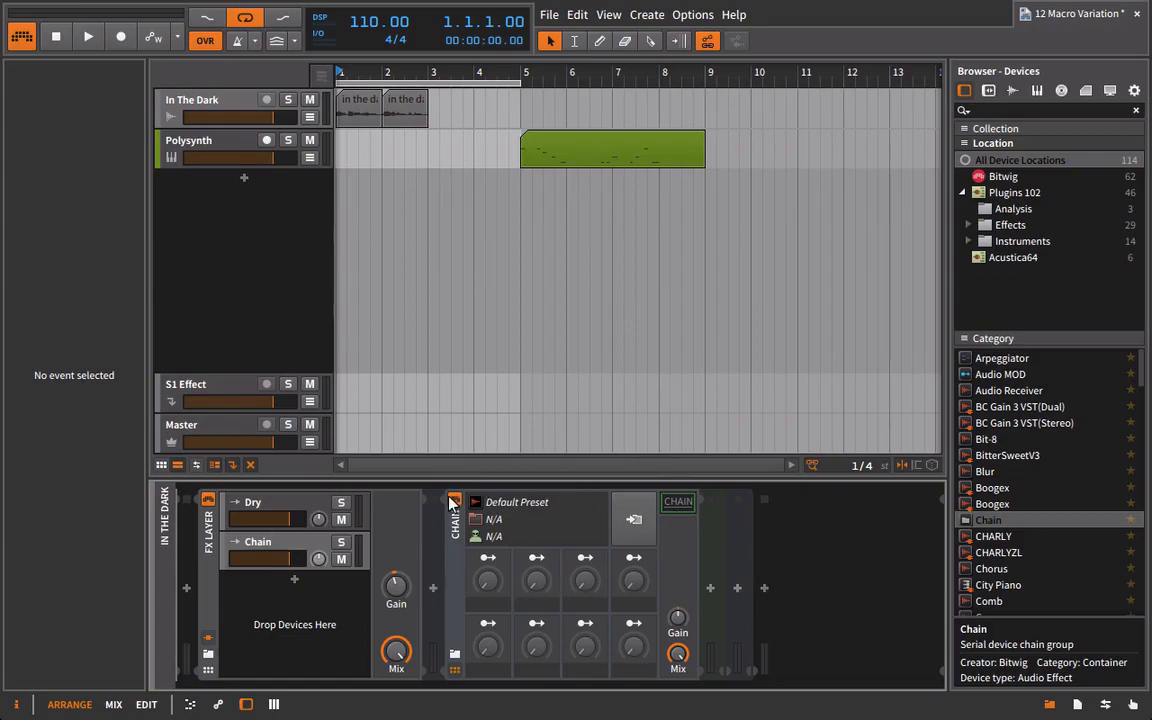
left_click(258, 543)
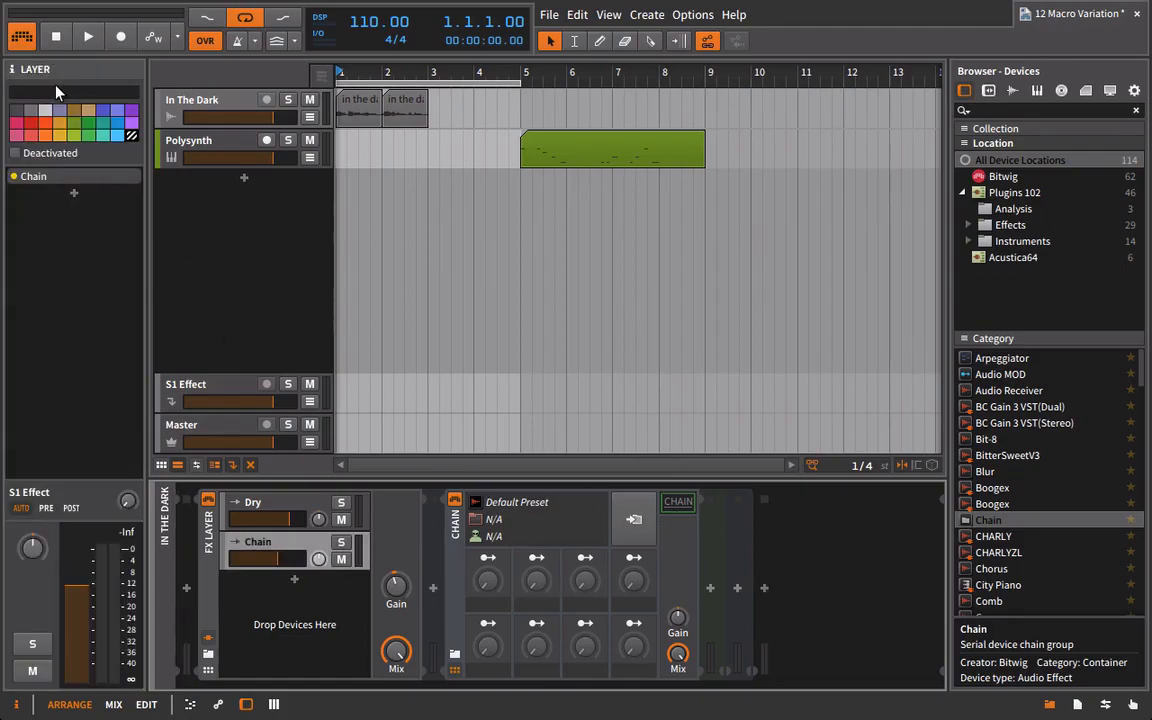
left_click(68, 91)
type("Delay")
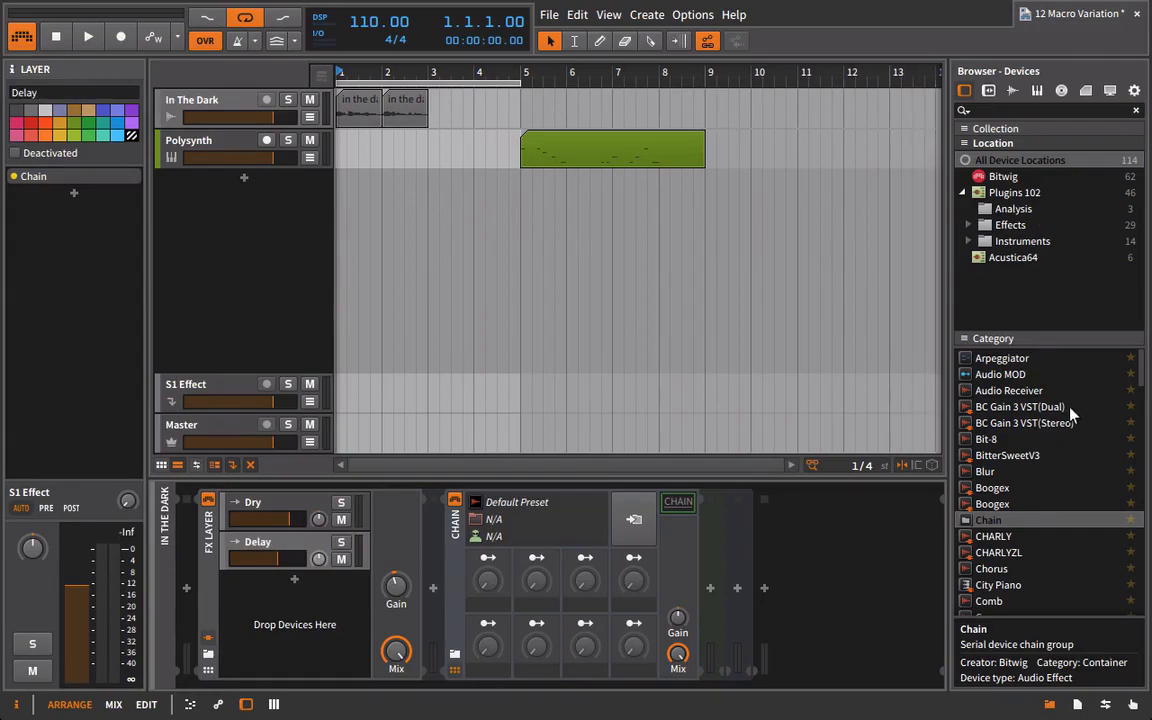
Insert Bitwig's Delay-4 inside the Chain device on the Delay layer.
scroll(1049, 495, "down", 5)
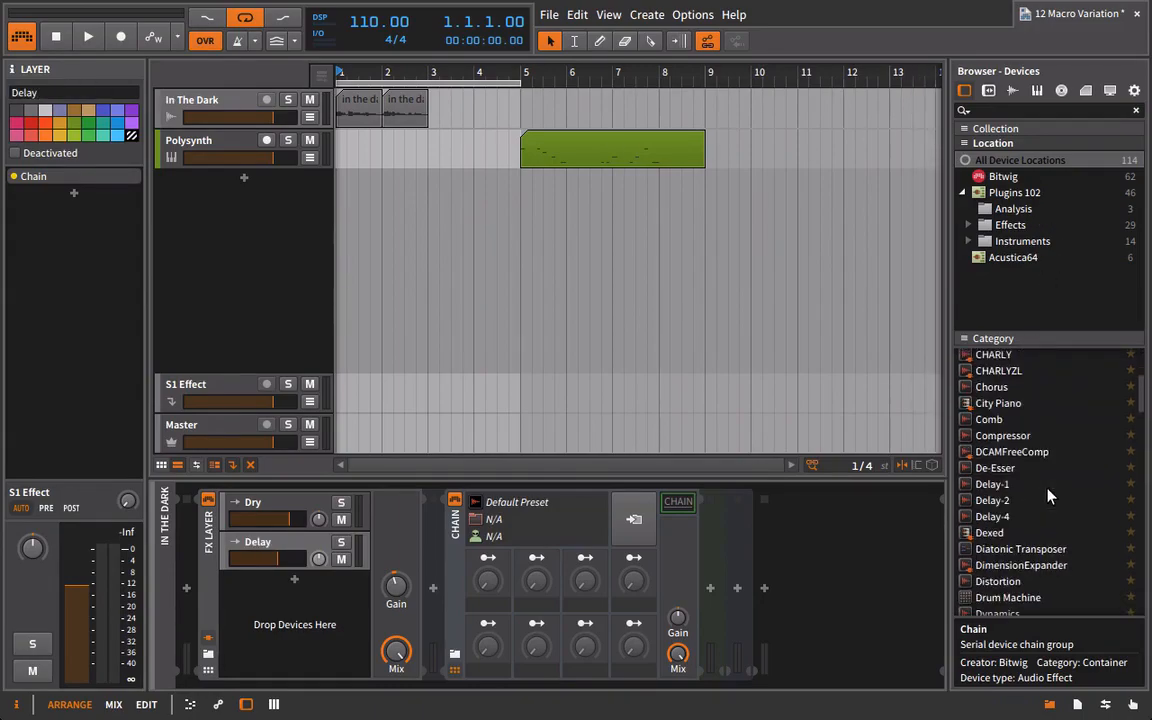
left_click(982, 515)
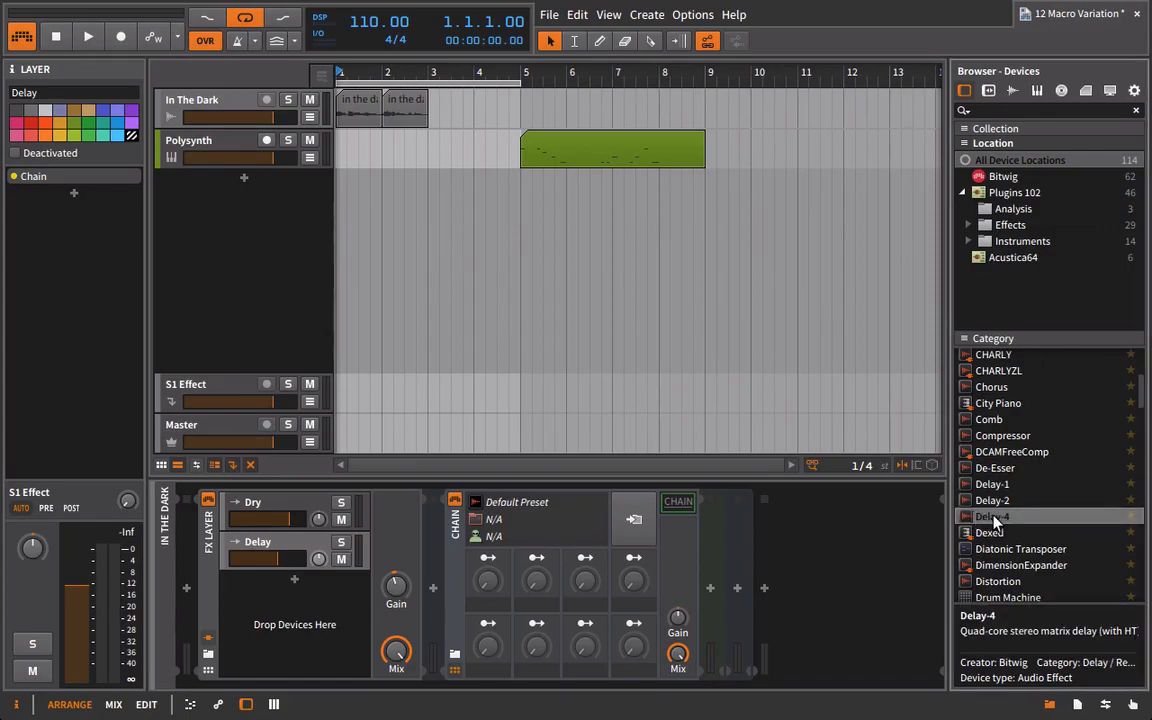
left_click_drag(961, 524, 681, 503)
left_click_drag(676, 690, 864, 692)
left_click_drag(560, 688, 705, 680)
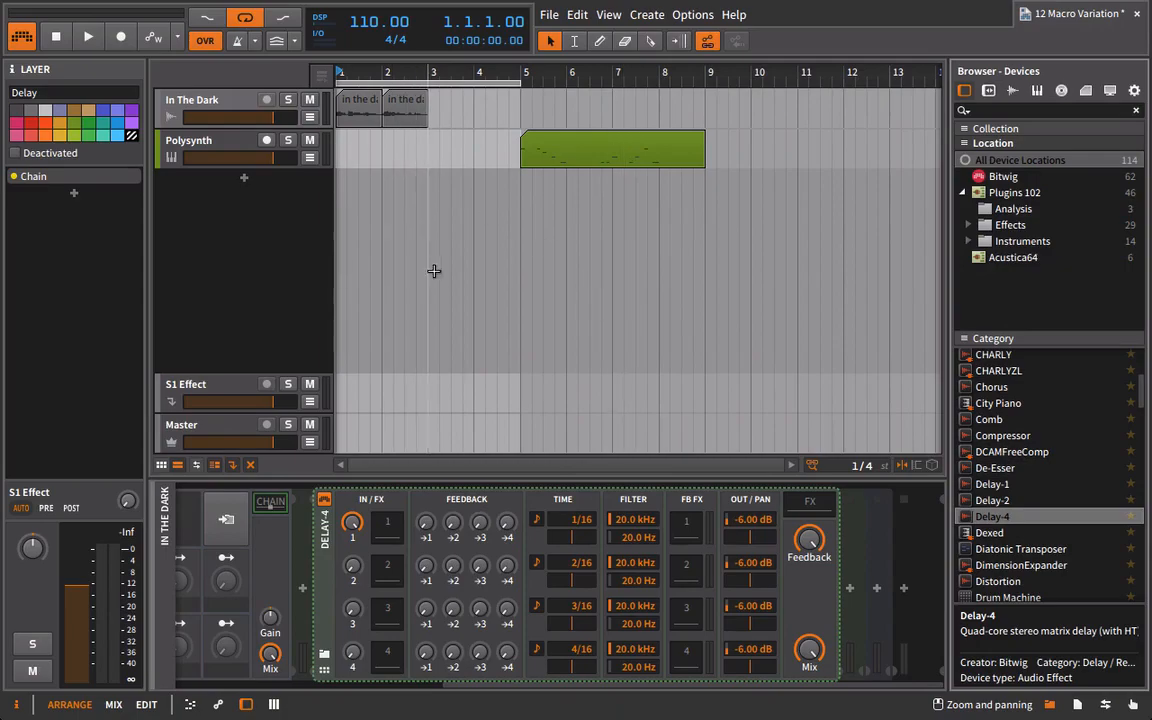
Play the loop to hear Delay-4 alongside the Dry layer, reviewing the FX Layer and Chain devices.
key("space")
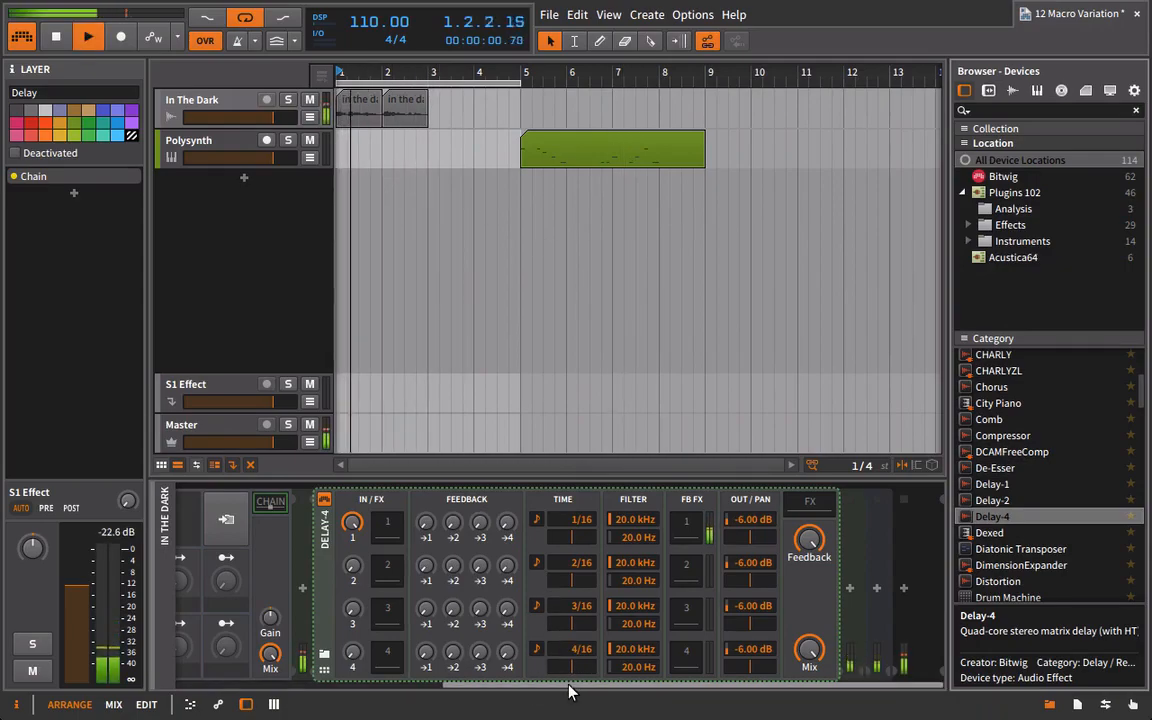
left_click_drag(568, 688, 290, 673)
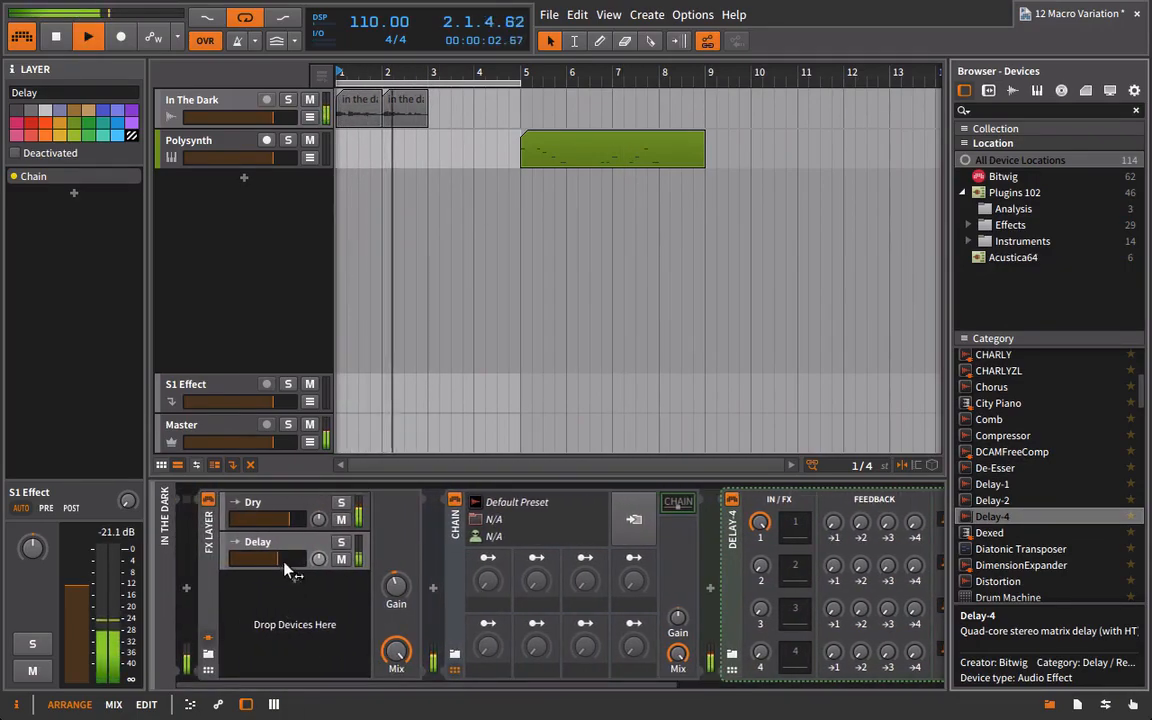
left_click_drag(506, 685, 624, 686)
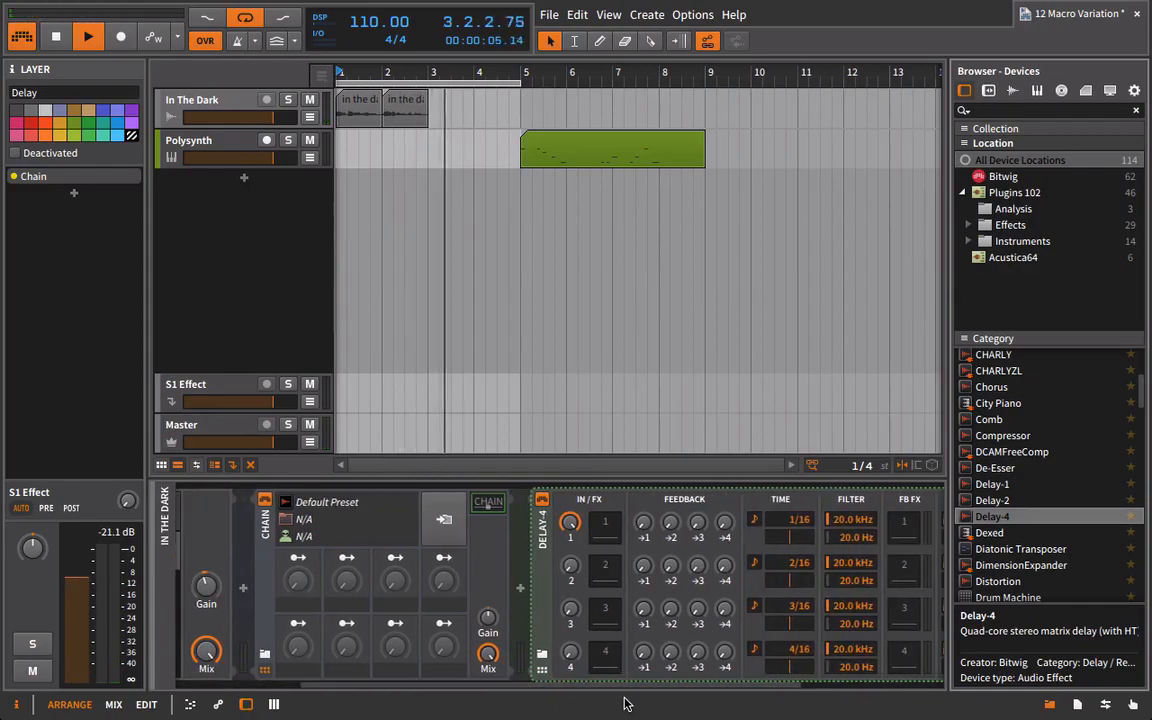
Map the Chain's first macro to Delay-4's Beat Time 1 with a +16.00 range and name it Delay Time.
left_click(303, 560)
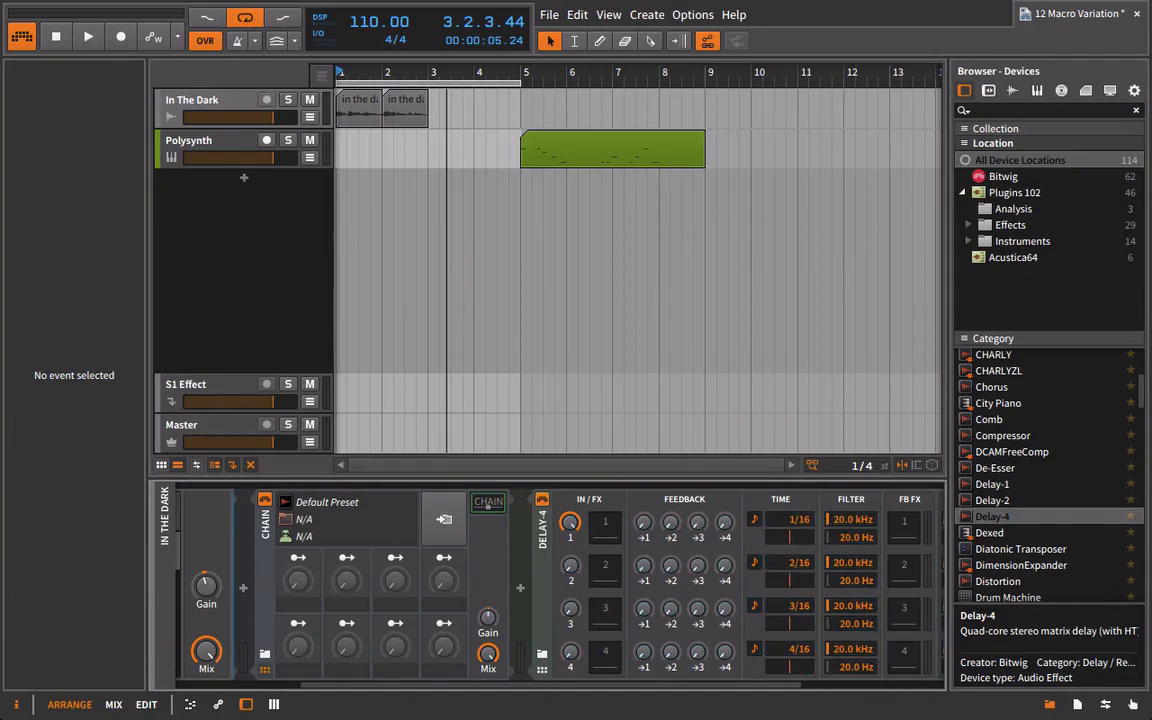
left_click(299, 557)
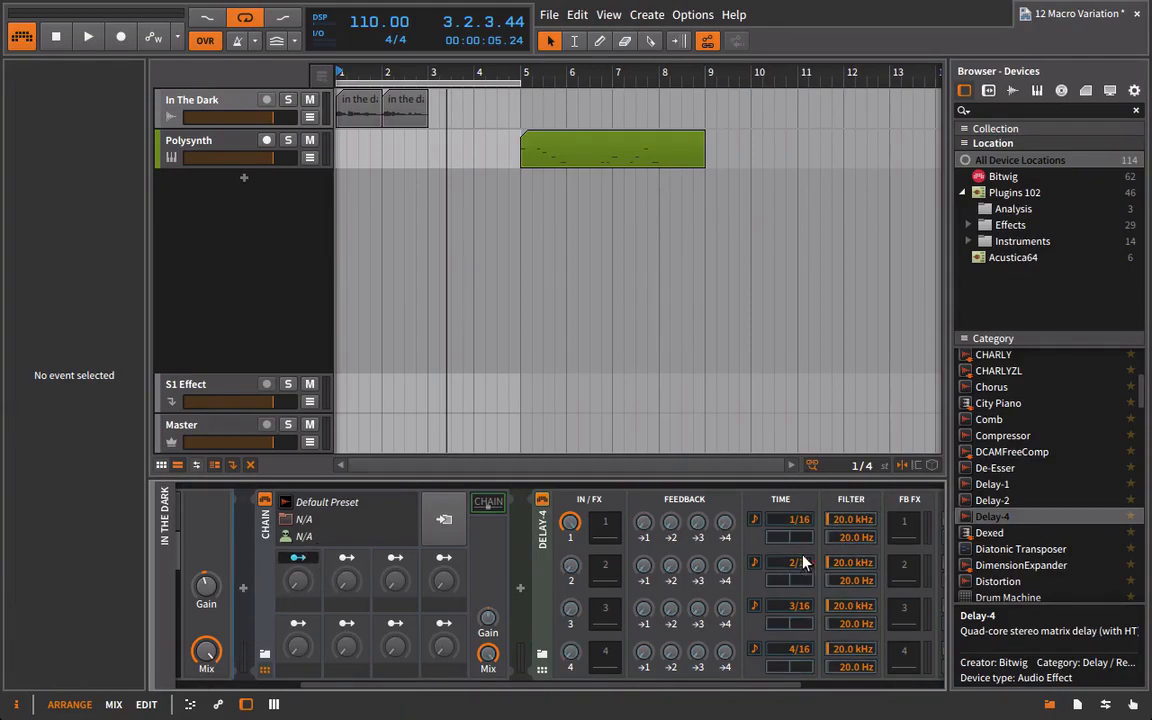
left_click(800, 520)
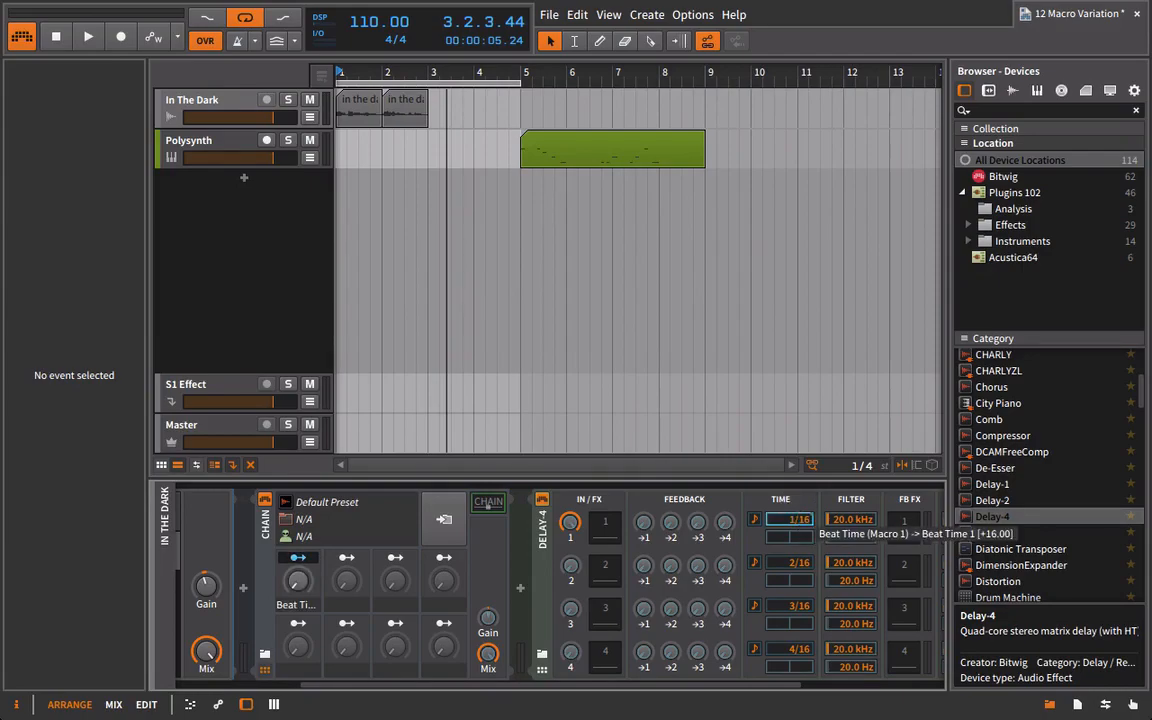
left_click(299, 557)
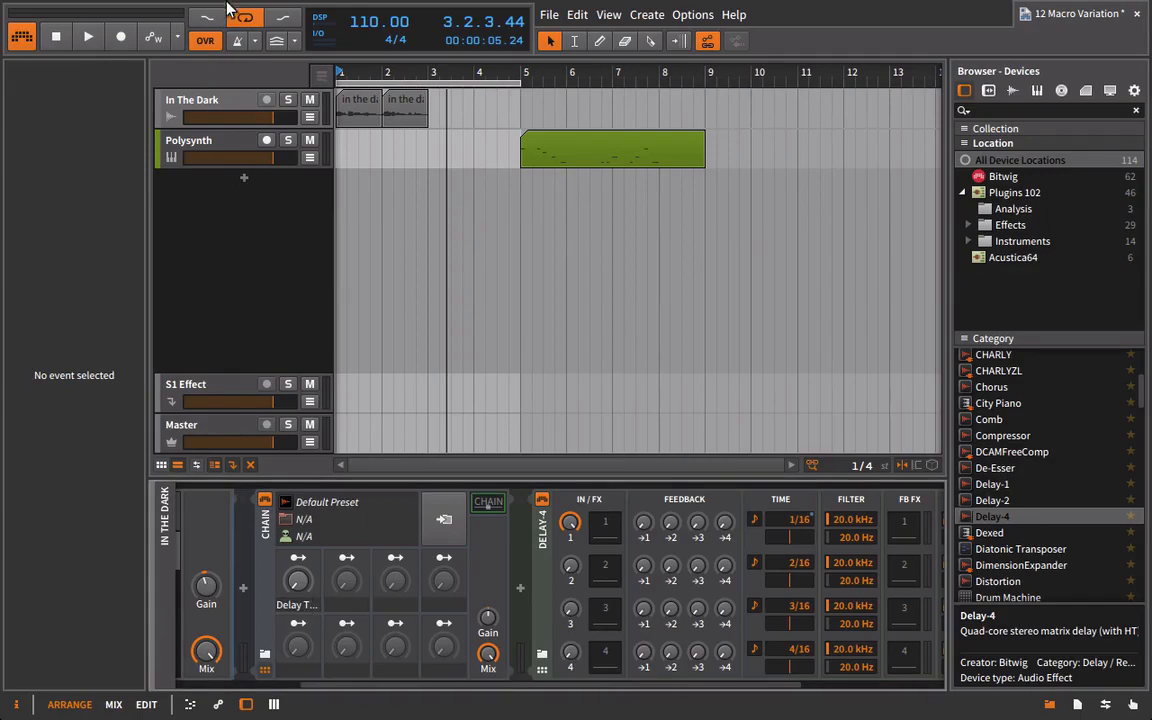
Play the loop with the Delay Time macro turned up about halfway to hear its effect on the first delay.
key("space")
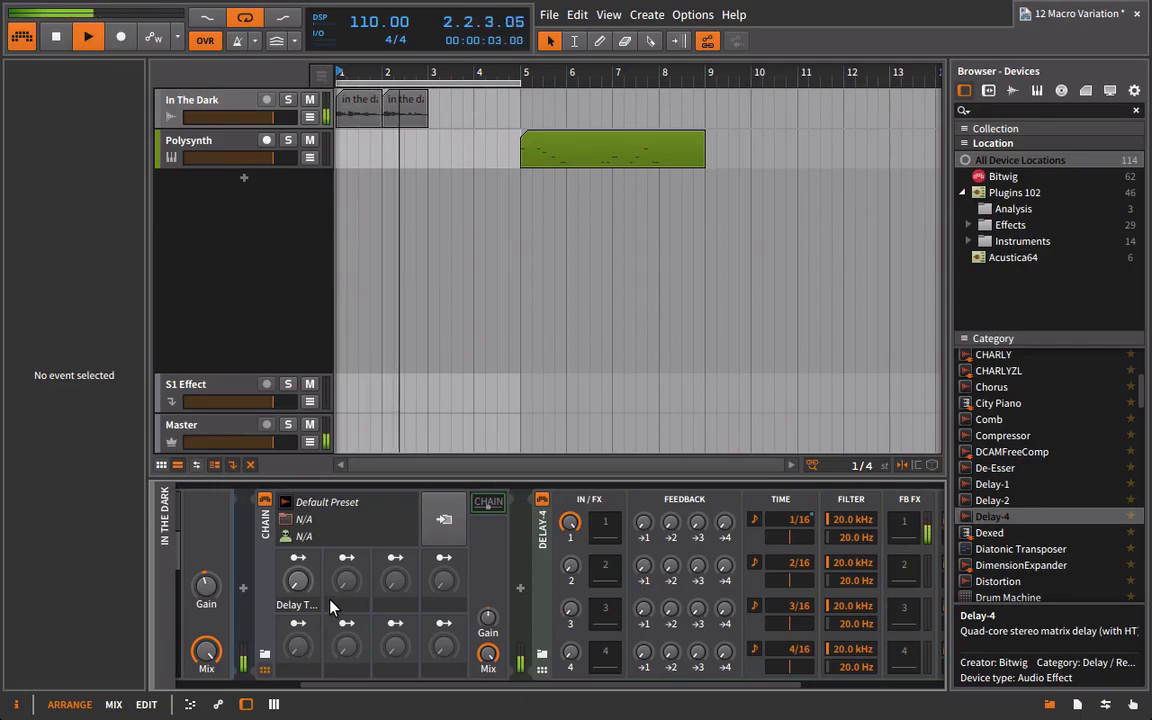
key("space")
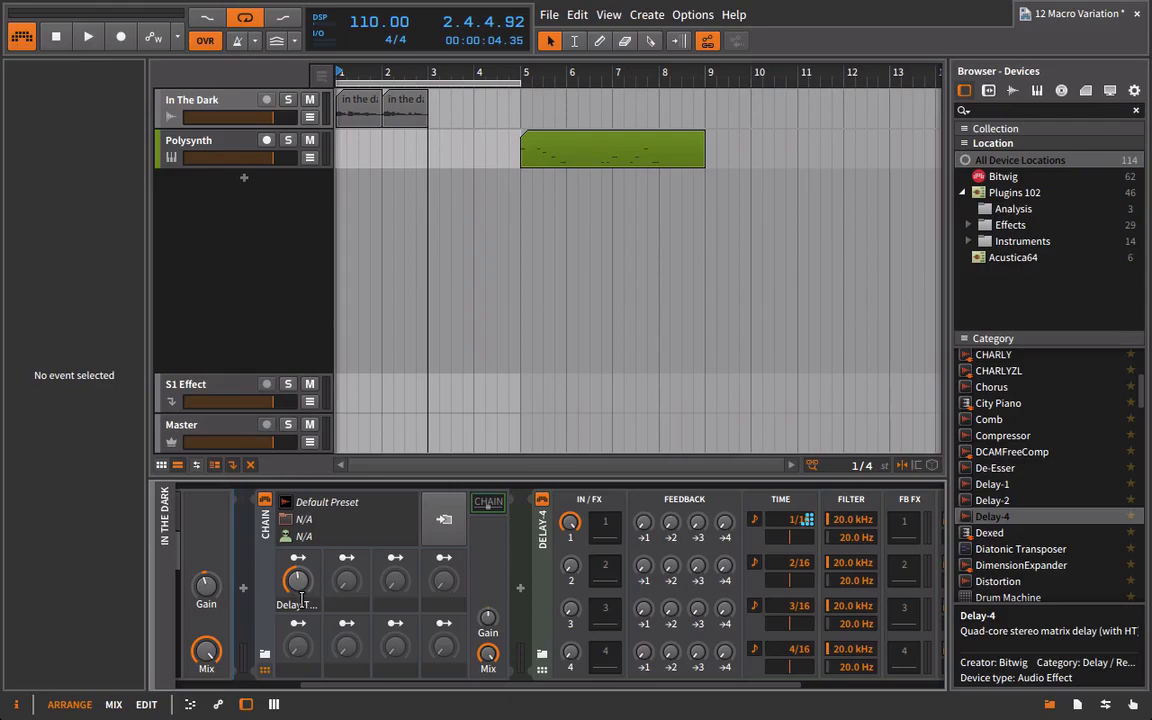
key("space")
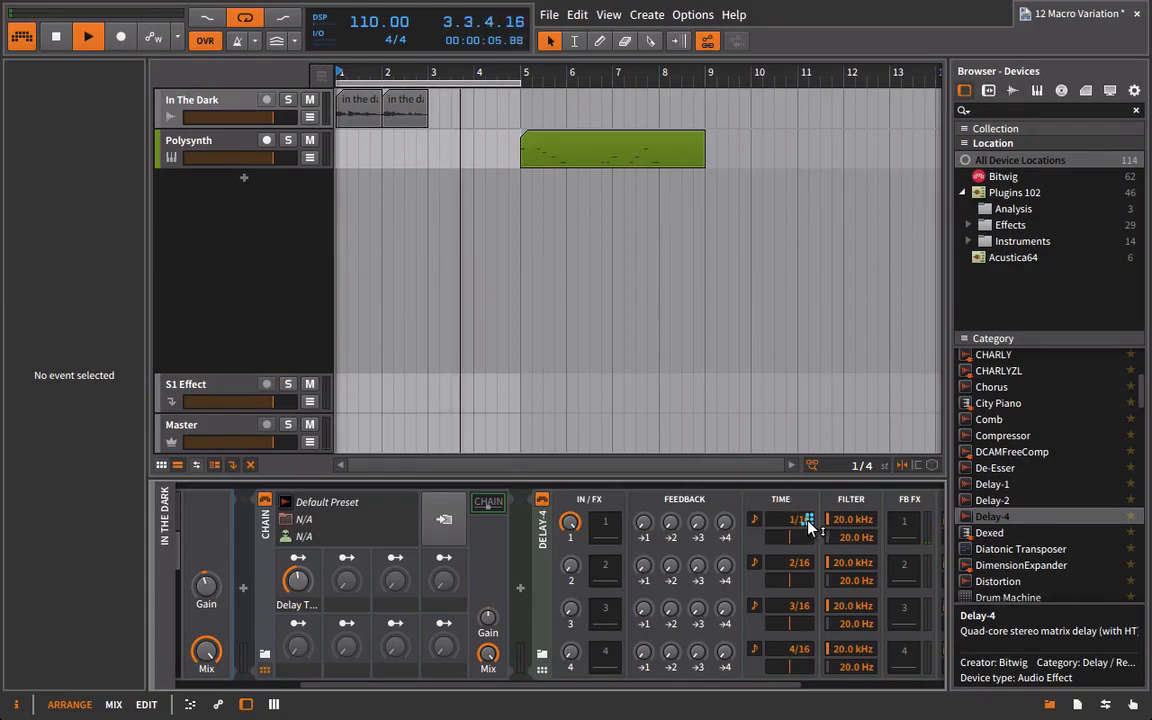
left_click_drag(790, 686, 826, 686)
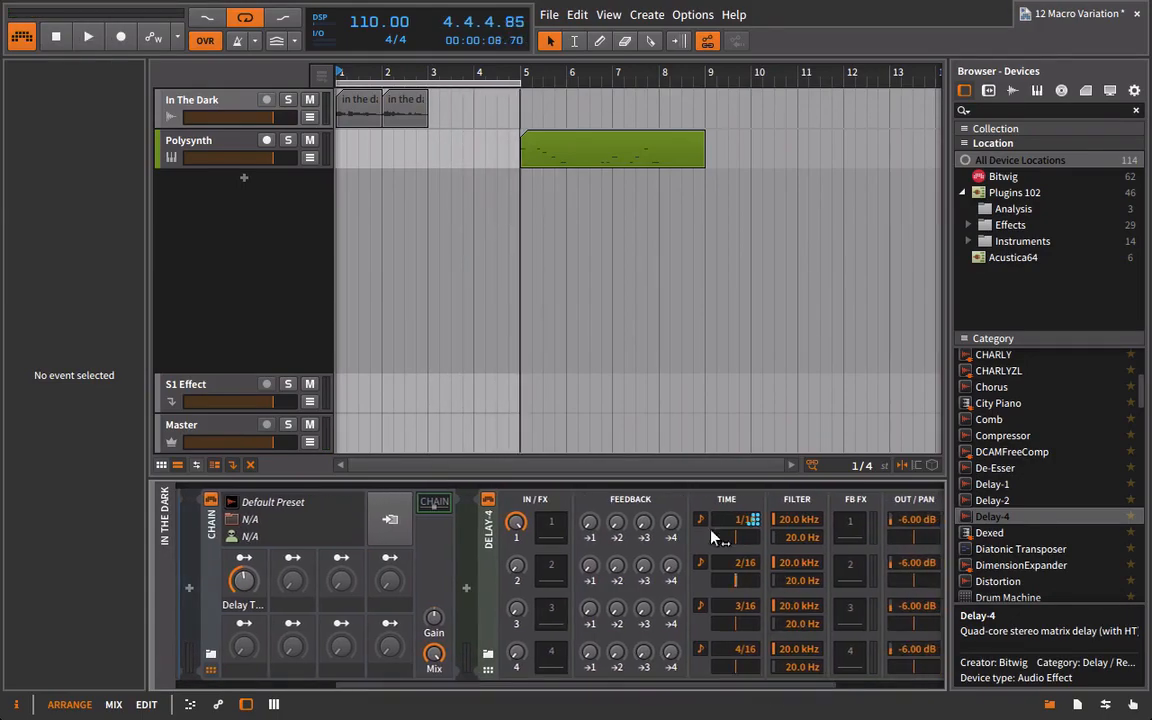
Feed input into Delay-4's second line, pan line 1 to about -0.33, and set line 2 to 4/16 at -7.83 dB, panned right.
left_click_drag(743, 688, 703, 688)
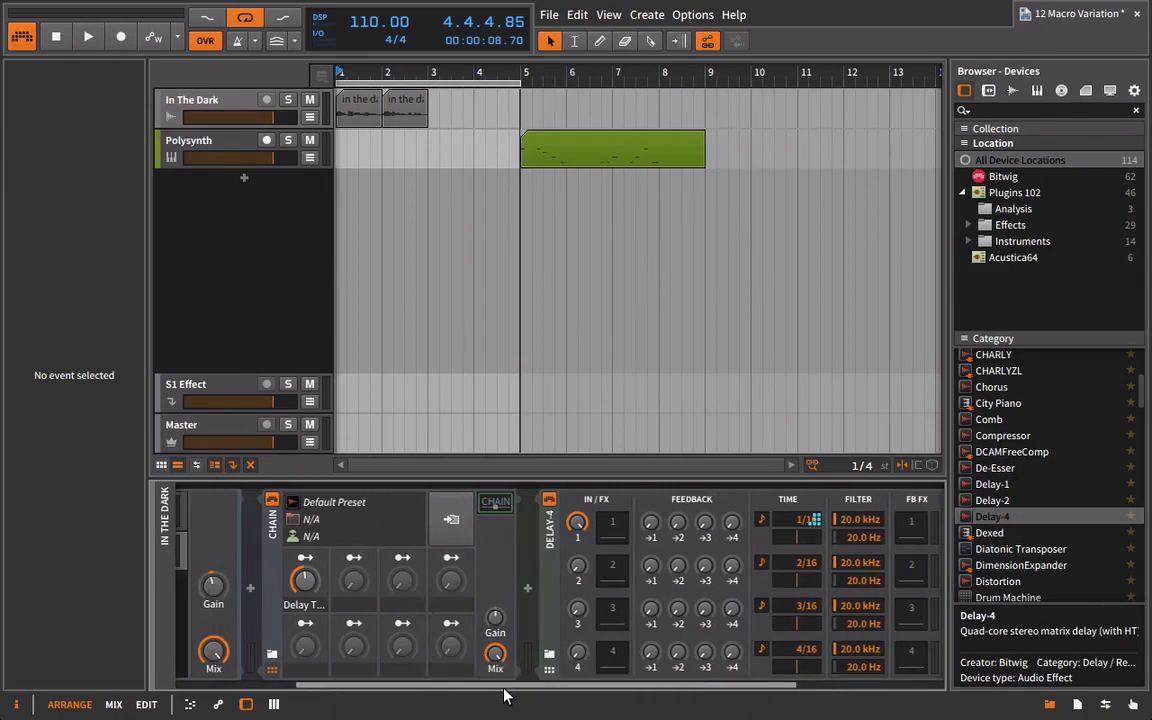
scroll(506, 688, "right", 3)
left_click_drag(468, 579, 468, 540)
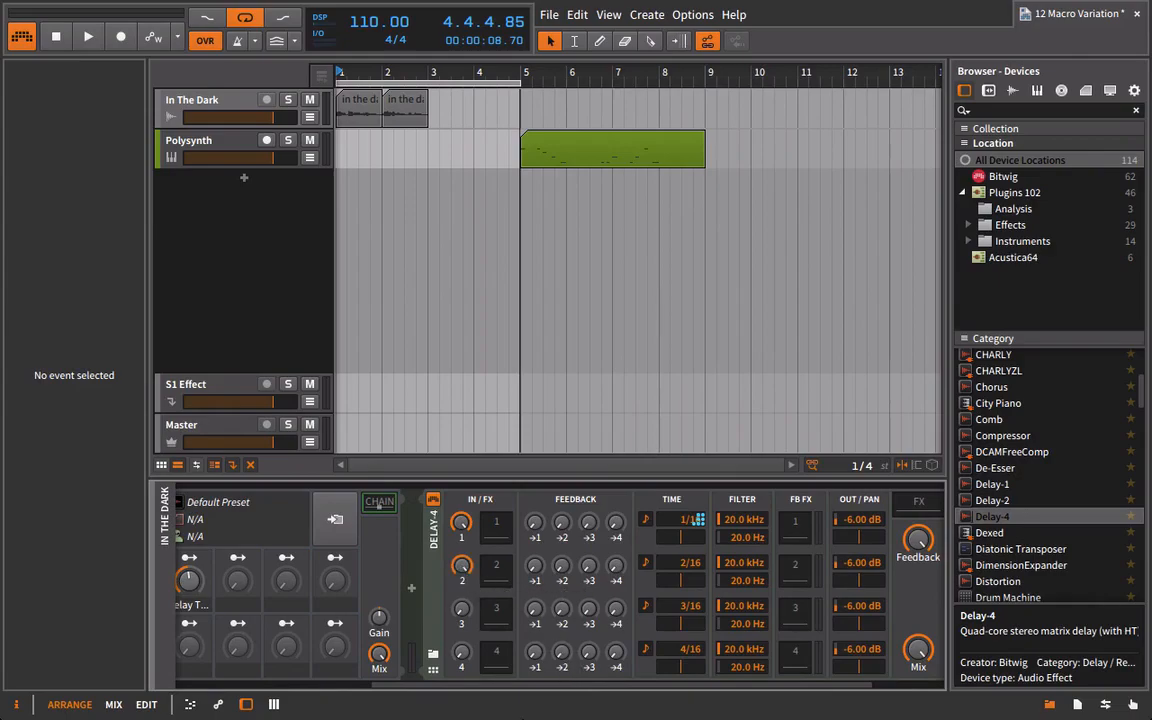
left_click_drag(858, 538, 850, 538)
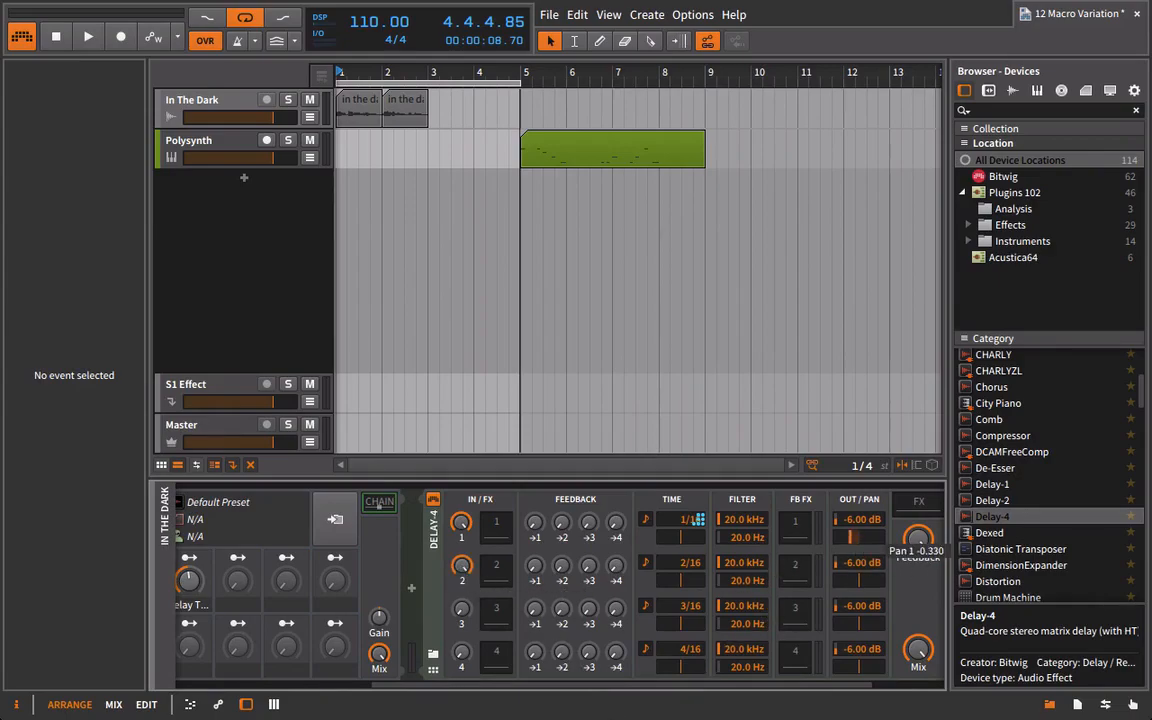
left_click_drag(866, 586, 866, 570)
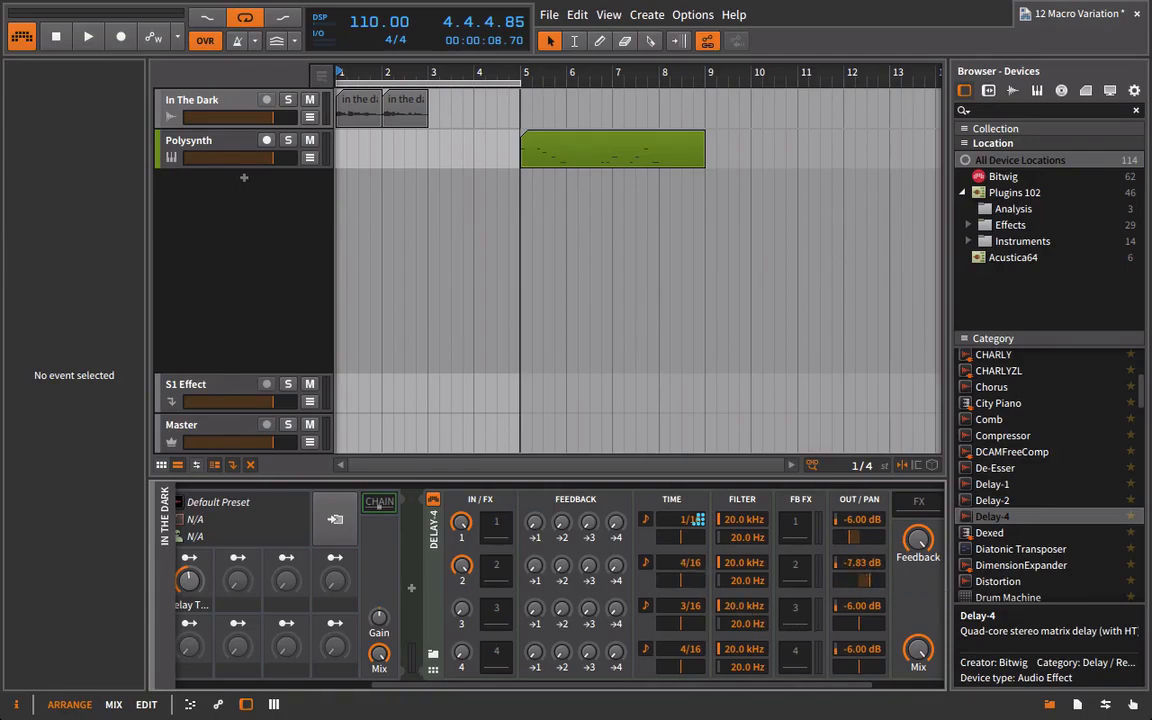
Return the Delay Time macro to zero and also map it to Delay-4's Beat Time 2.
left_click_drag(849, 689, 705, 690)
left_click_drag(406, 591, 406, 680)
left_click_drag(490, 690, 548, 689)
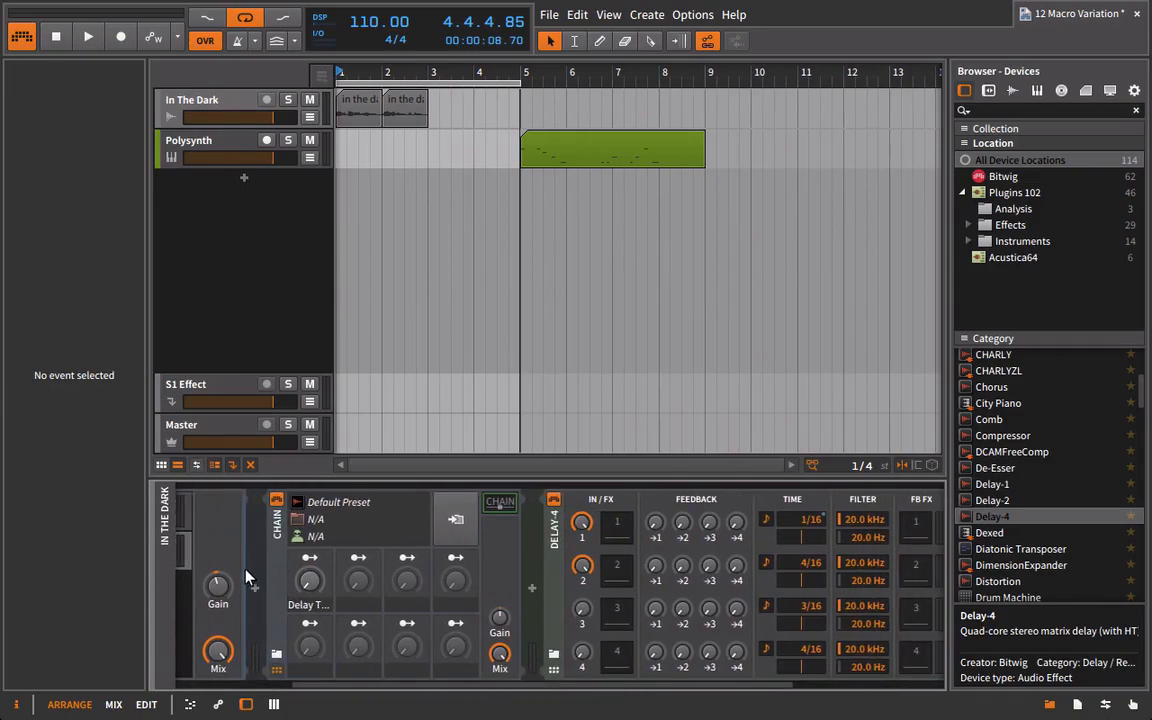
left_click(310, 557)
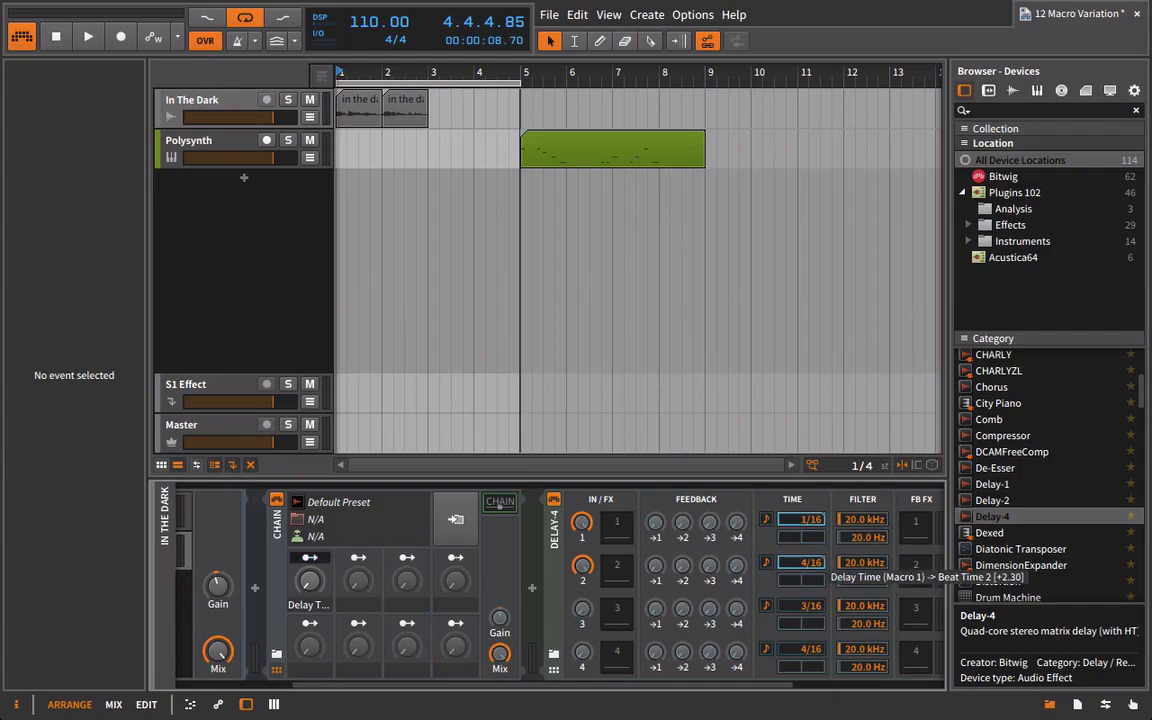
left_click_drag(801, 563, 801, 531)
left_click(312, 559)
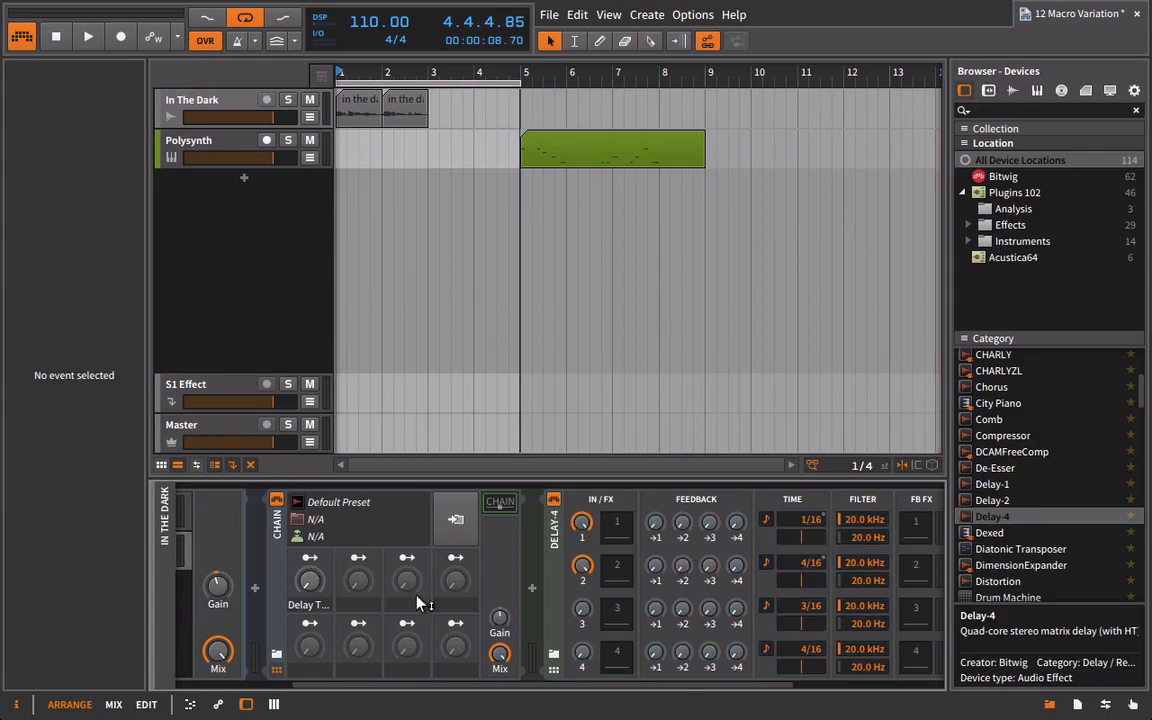
Turn the Delay Time macro up partway and play the loop to hear it drive both delay times.
mouse_move(309, 581)
left_mouse_down()
mouse_move(309, 600)
mouse_move(310, 566)
left_mouse_up()
key("space")
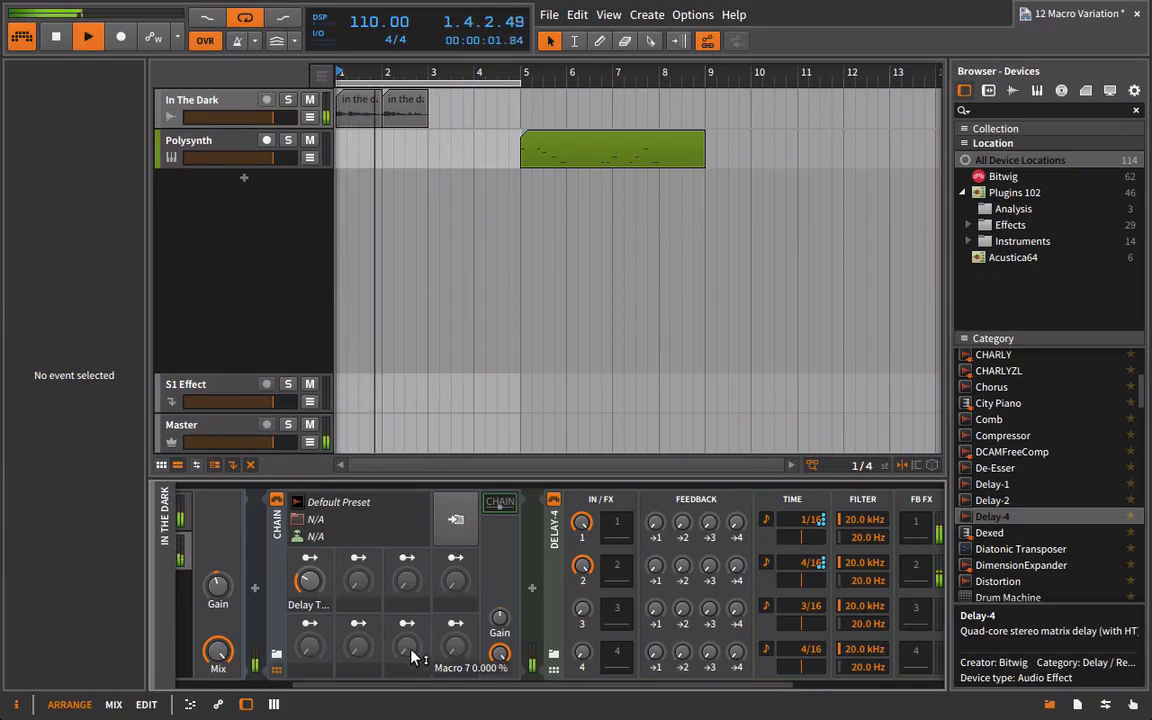
left_click_drag(420, 686, 451, 696)
key("space")
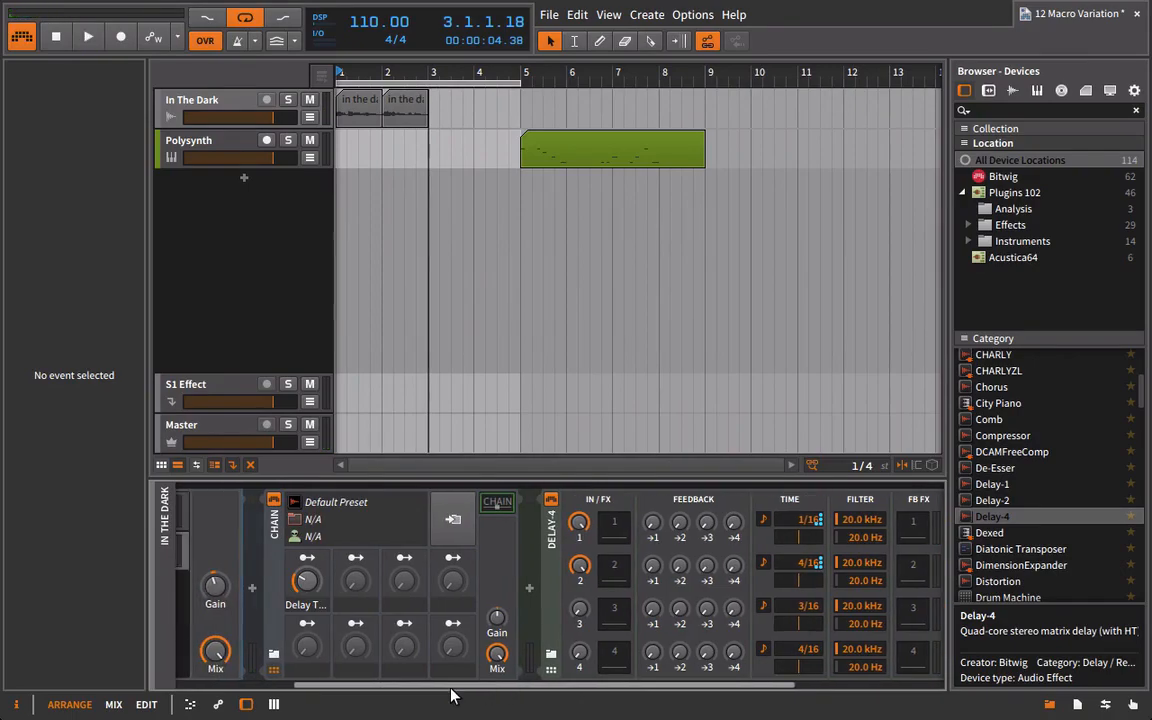
Map the Chain's second macro to Delay-4's feedback sends 1→1 at +0.54 and 2→2 at +0.59.
left_click(355, 558)
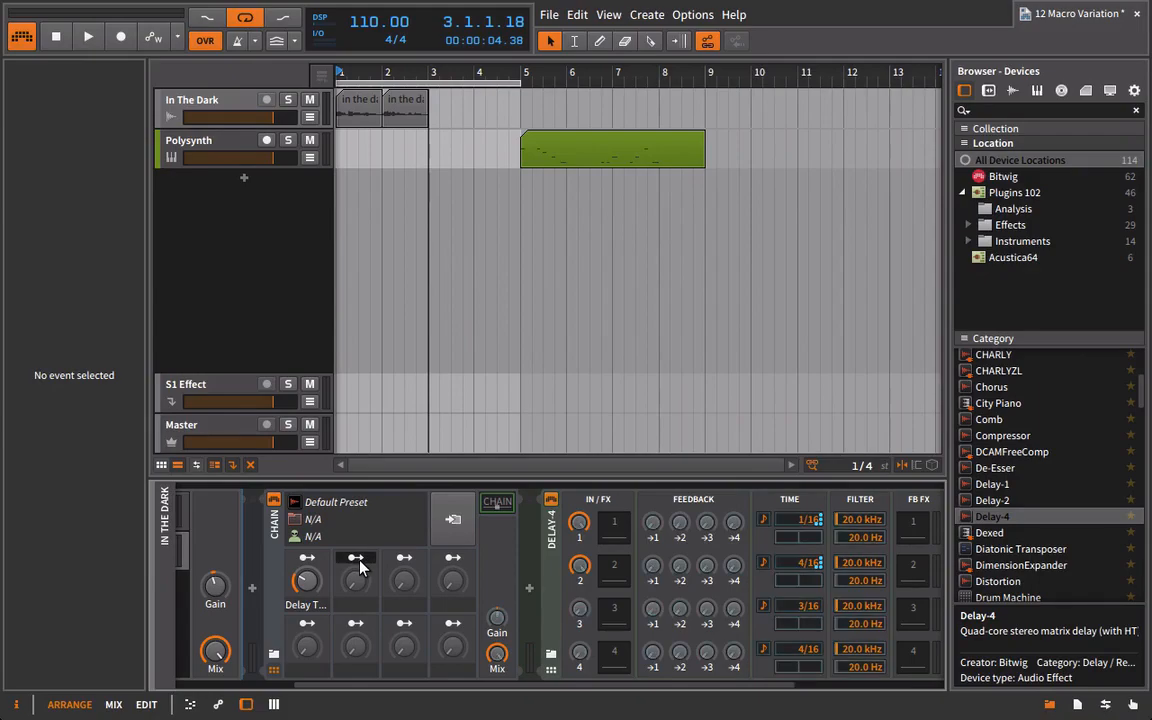
left_click_drag(653, 526, 653, 506)
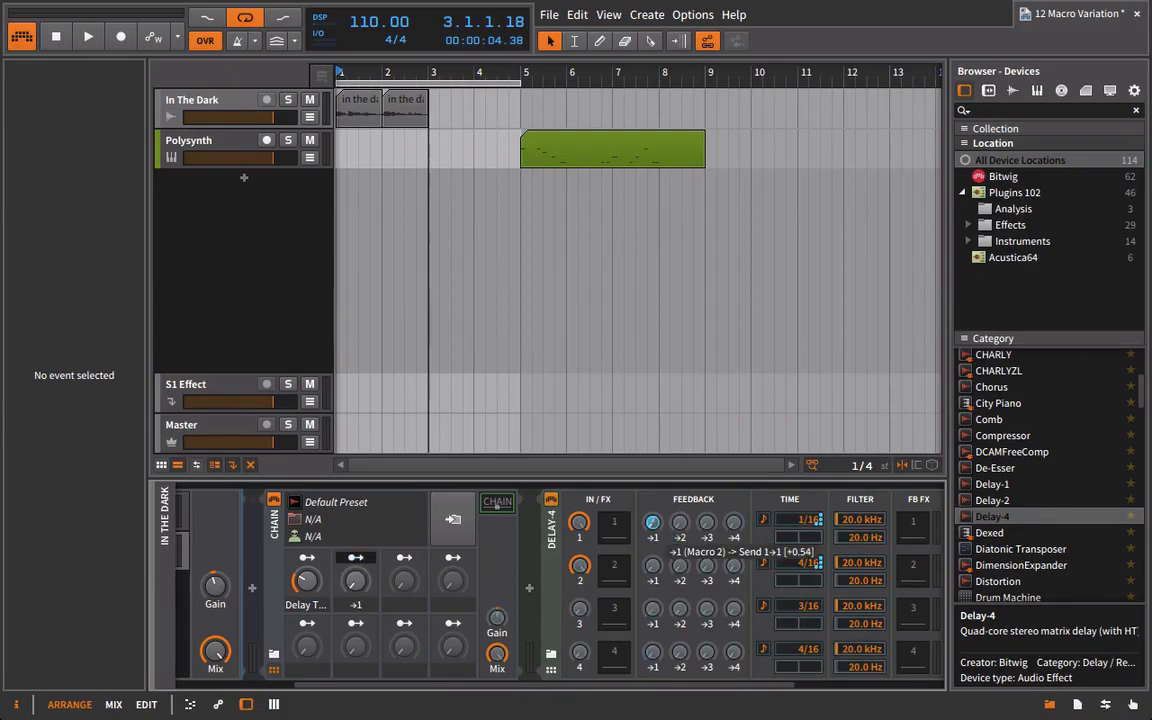
left_click_drag(677, 577, 656, 519)
left_click_drag(680, 566, 680, 541)
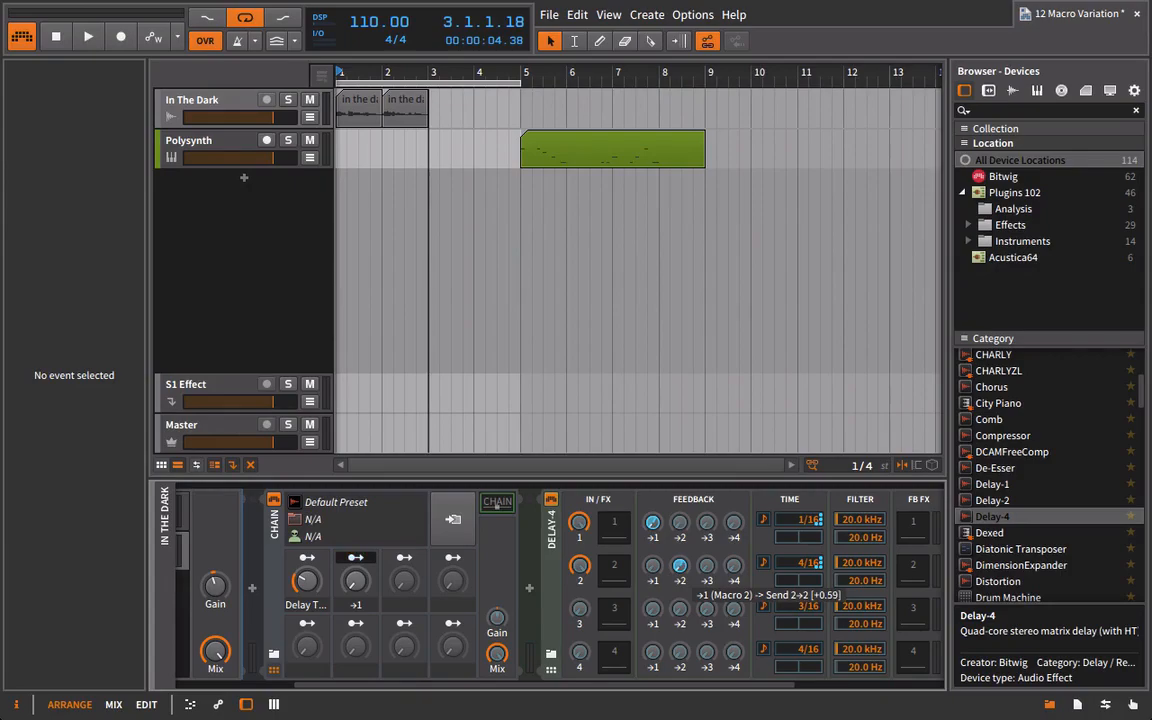
Finish mapping the Chain's second macro and rename it FBack.
left_click(358, 558)
double_click(364, 605)
type("FBack")
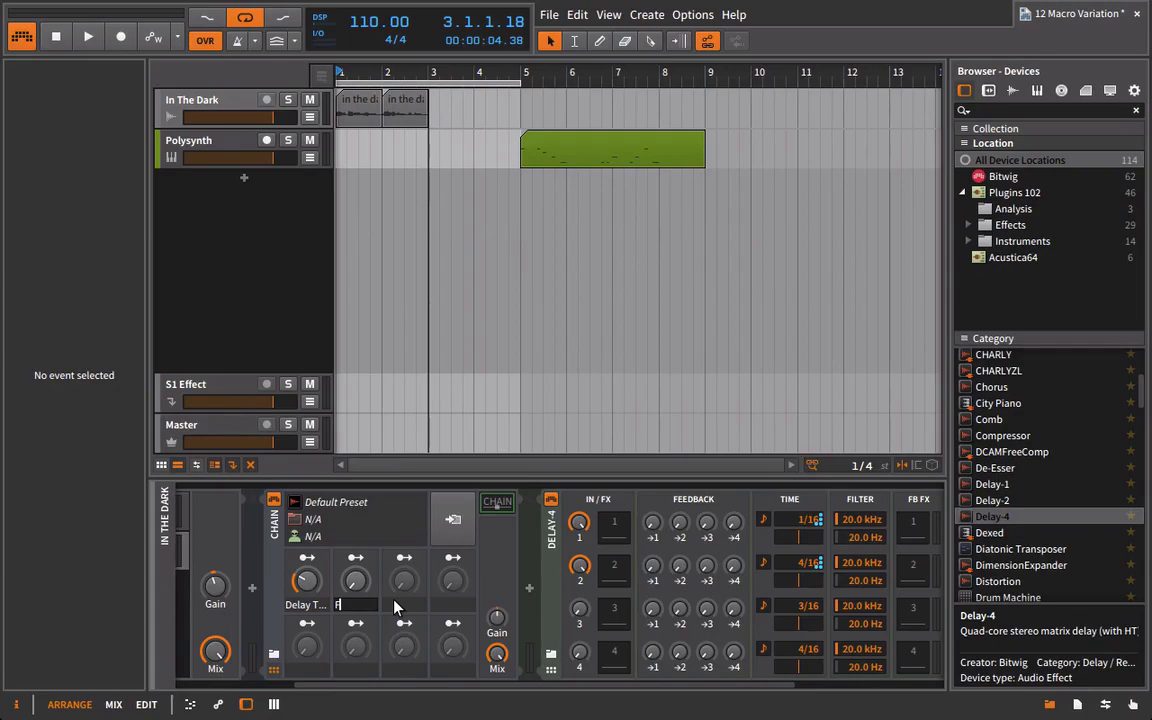
key("Return")
Play the loop while raising the FBack macro to hear the delay feedback, and return the macro to zero.
key("space")
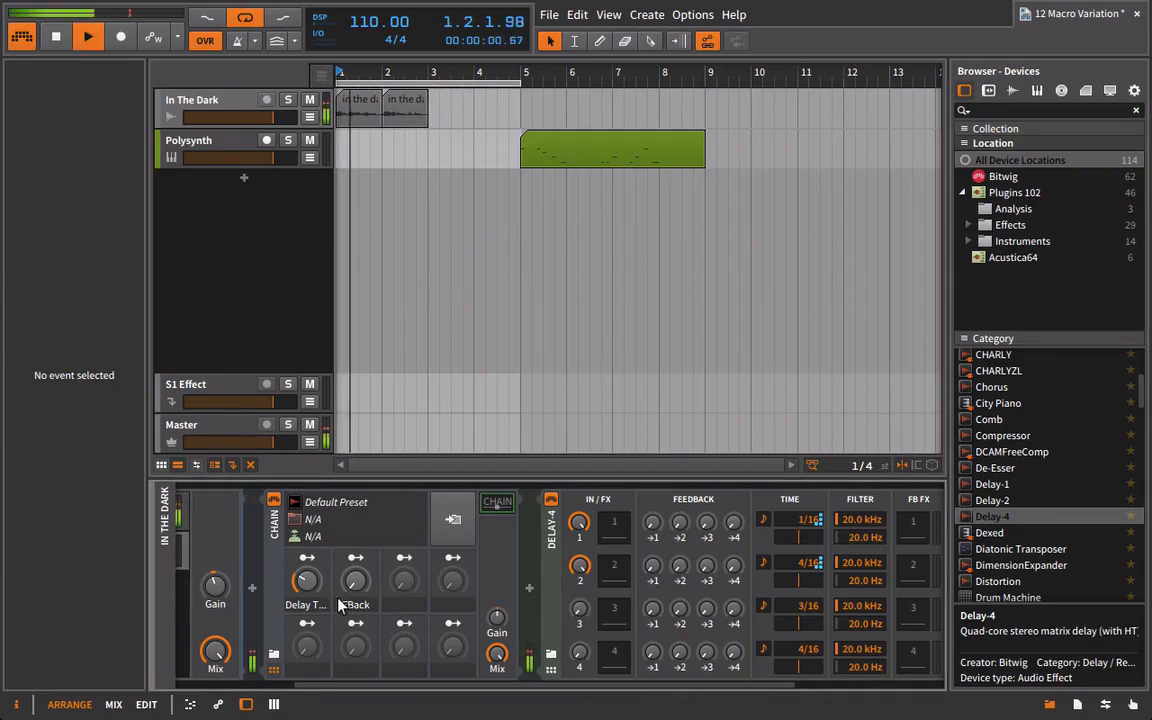
left_click_drag(355, 581, 355, 528)
left_click_drag(359, 588, 359, 580)
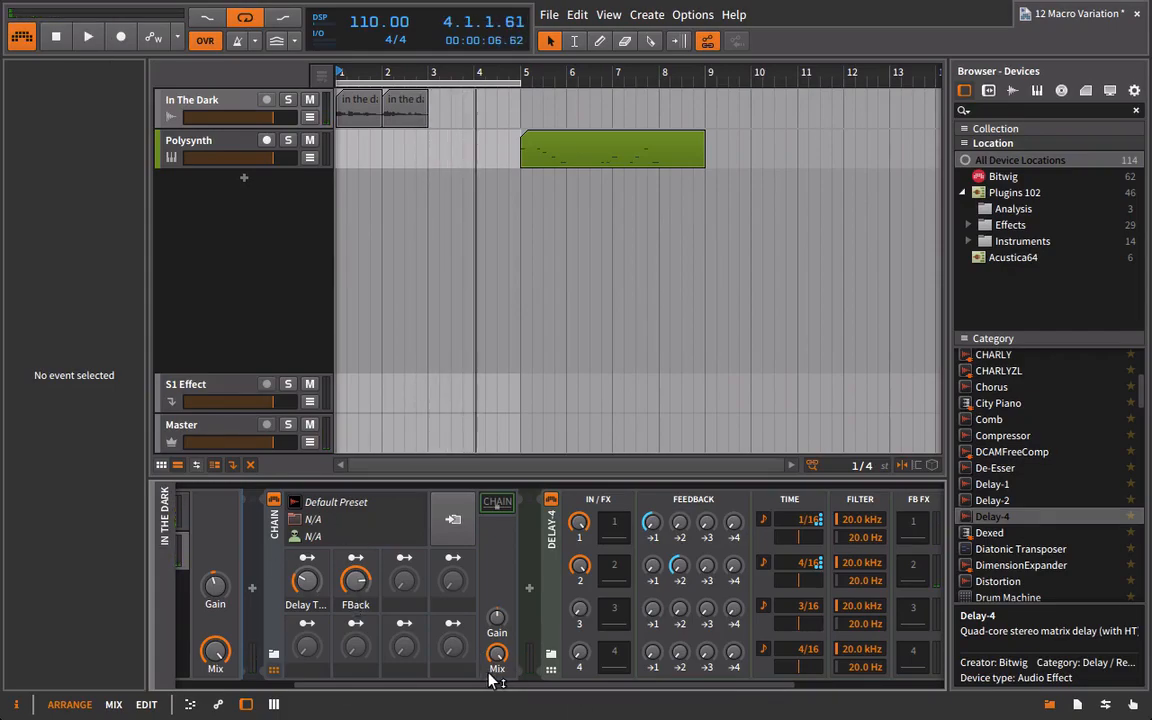
left_click_drag(350, 591, 358, 630)
Adjust the FBack macro's modulation amount on Delay-4's feedback sends.
left_click(358, 560)
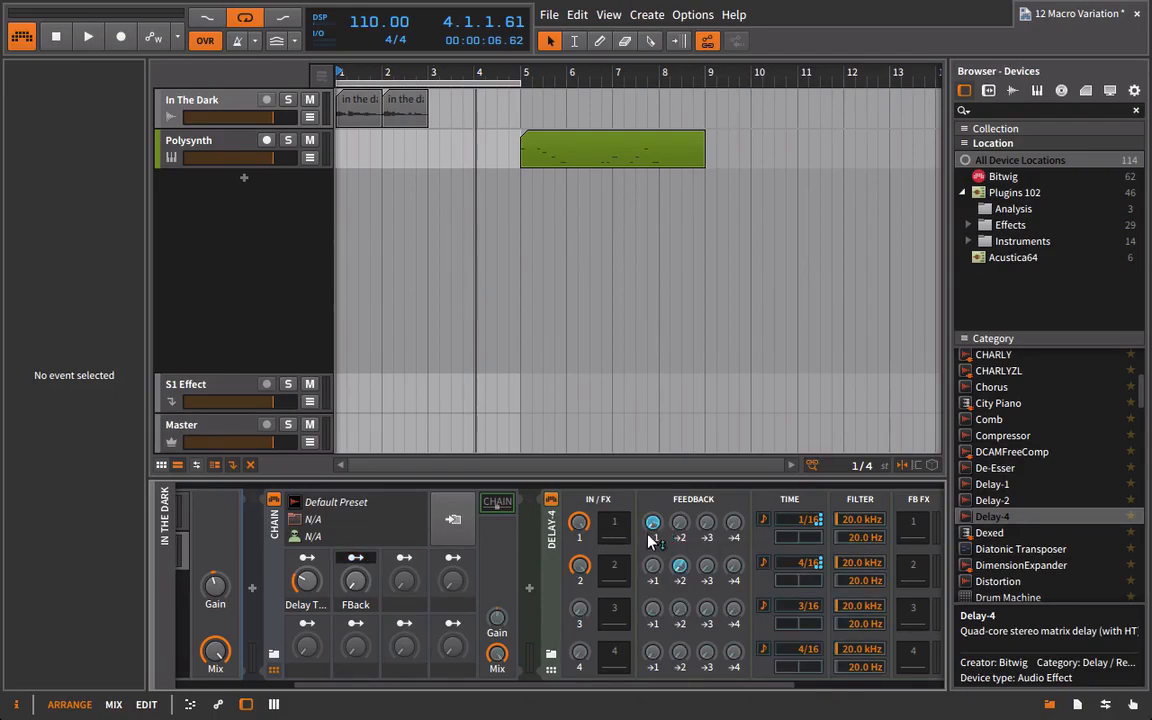
left_click_drag(686, 575, 686, 559)
left_click(365, 558)
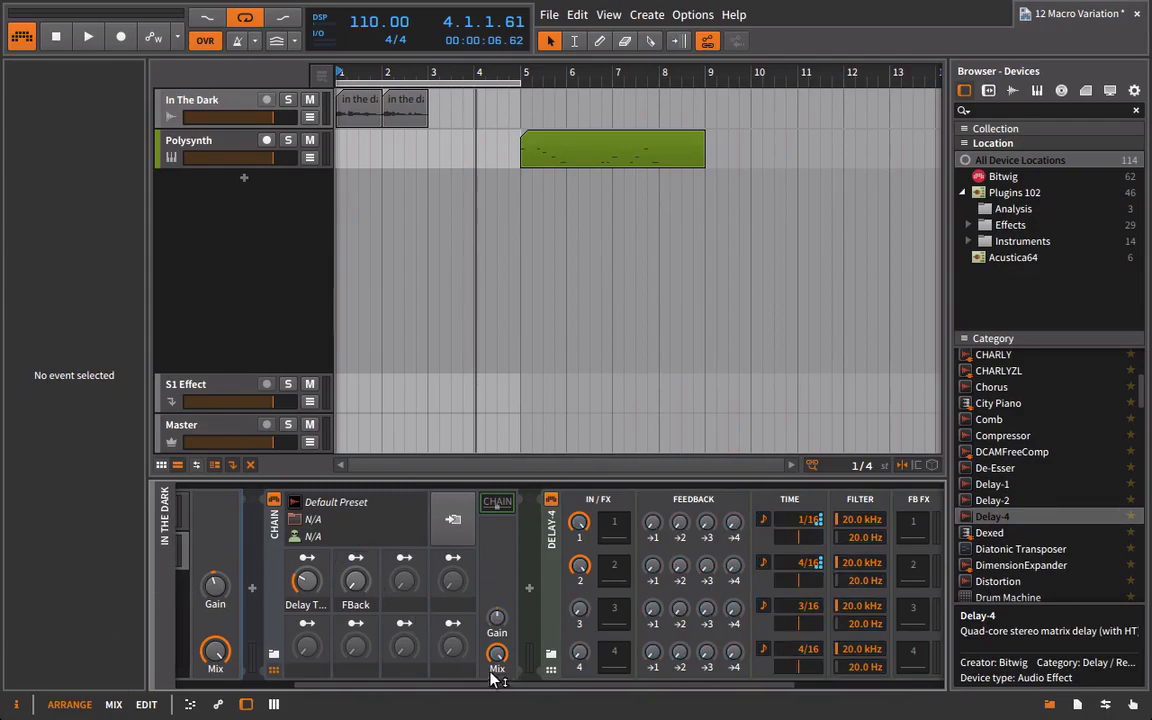
Add a Chorus device after Delay-4 in the Chain.
left_click_drag(470, 697, 840, 704)
scroll(1040, 440, "up", 1)
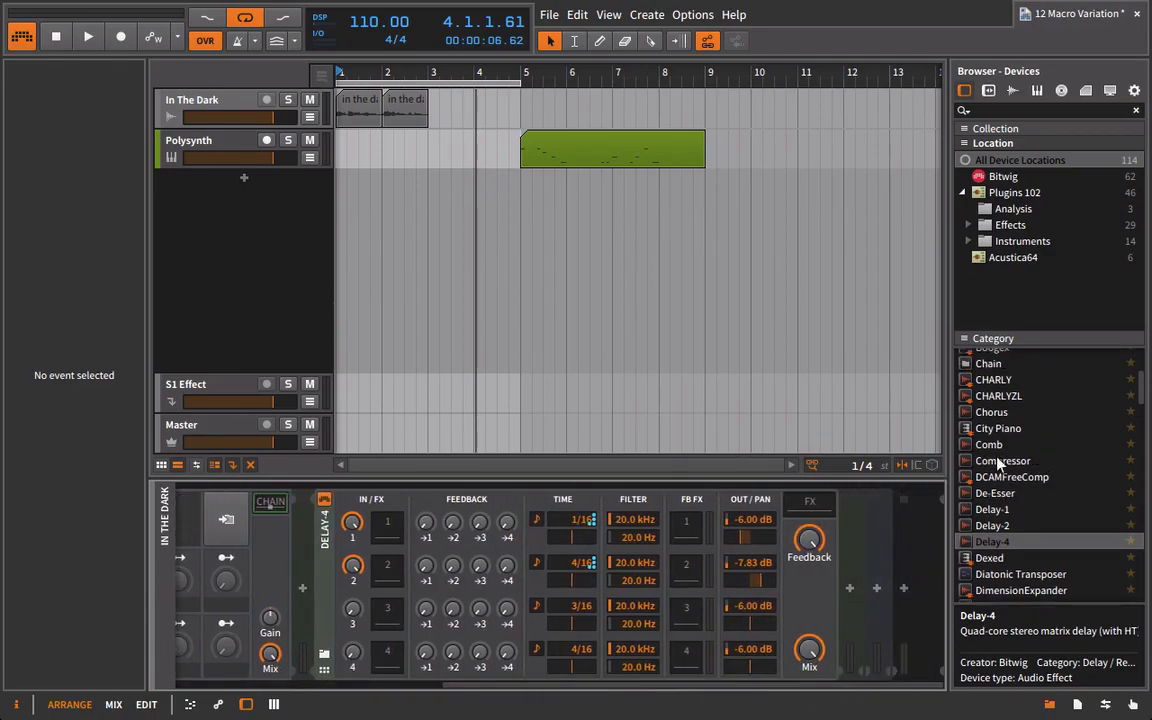
left_click(992, 412)
left_click_drag(857, 542, 851, 541)
left_click_drag(838, 686, 942, 685)
Add a Distortion device after the Chorus, followed by a Comb filter.
scroll(975, 500, "down", 5)
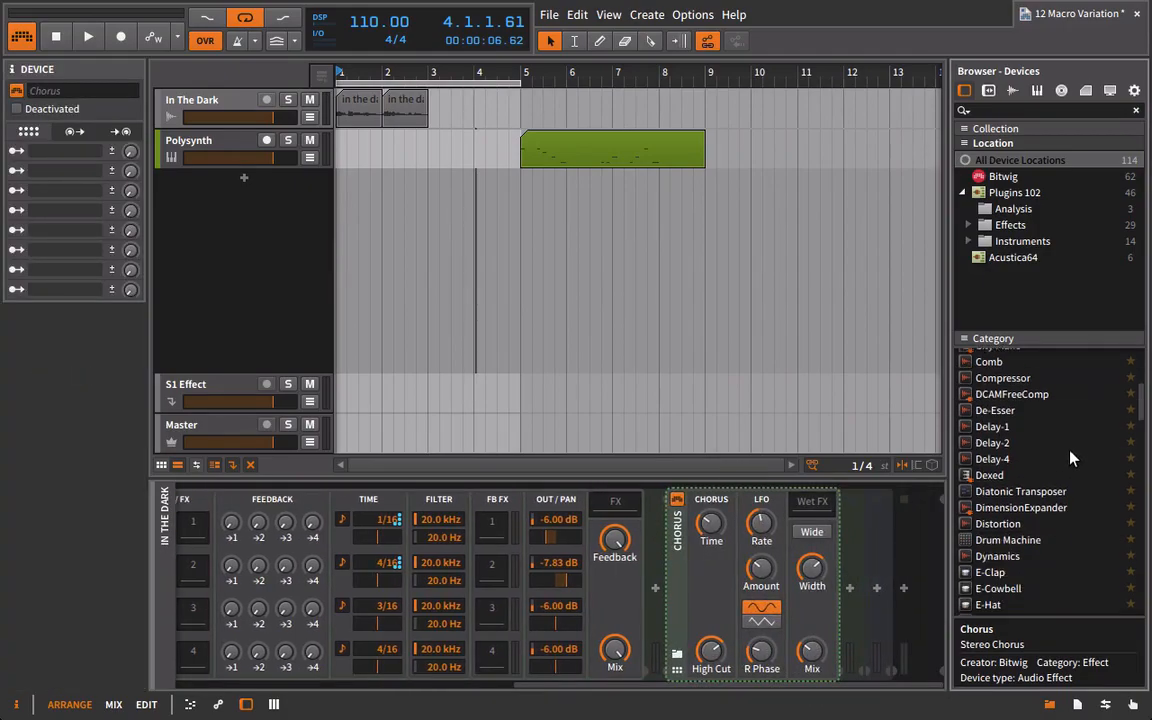
left_click(986, 526)
left_click_drag(855, 562, 855, 562)
scroll(1030, 522, "down", 5)
scroll(1030, 528, "down", 3)
scroll(1008, 583, "up", 9)
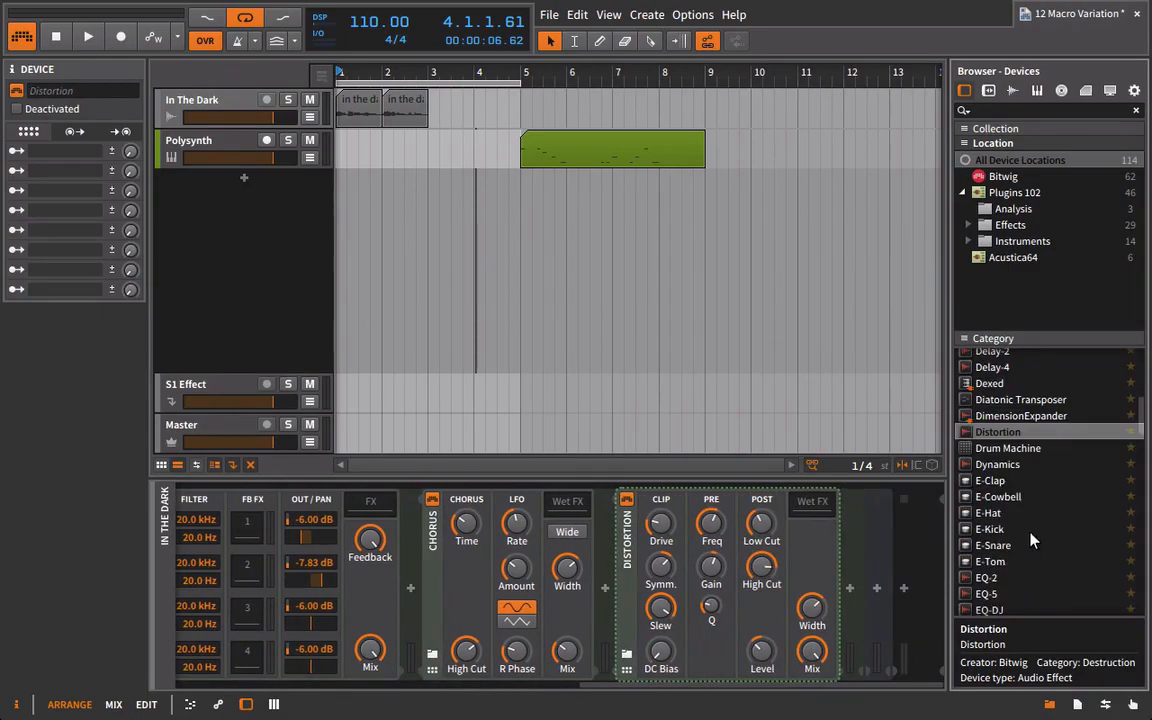
left_click(990, 460)
left_click_drag(992, 470, 761, 490)
Collapse the Delay-4 device so the Chain's macros and the following effects fit together in view.
left_click_drag(765, 686, 618, 685)
left_click_drag(500, 685, 454, 686)
double_click(300, 529)
left_click_drag(602, 686, 539, 678)
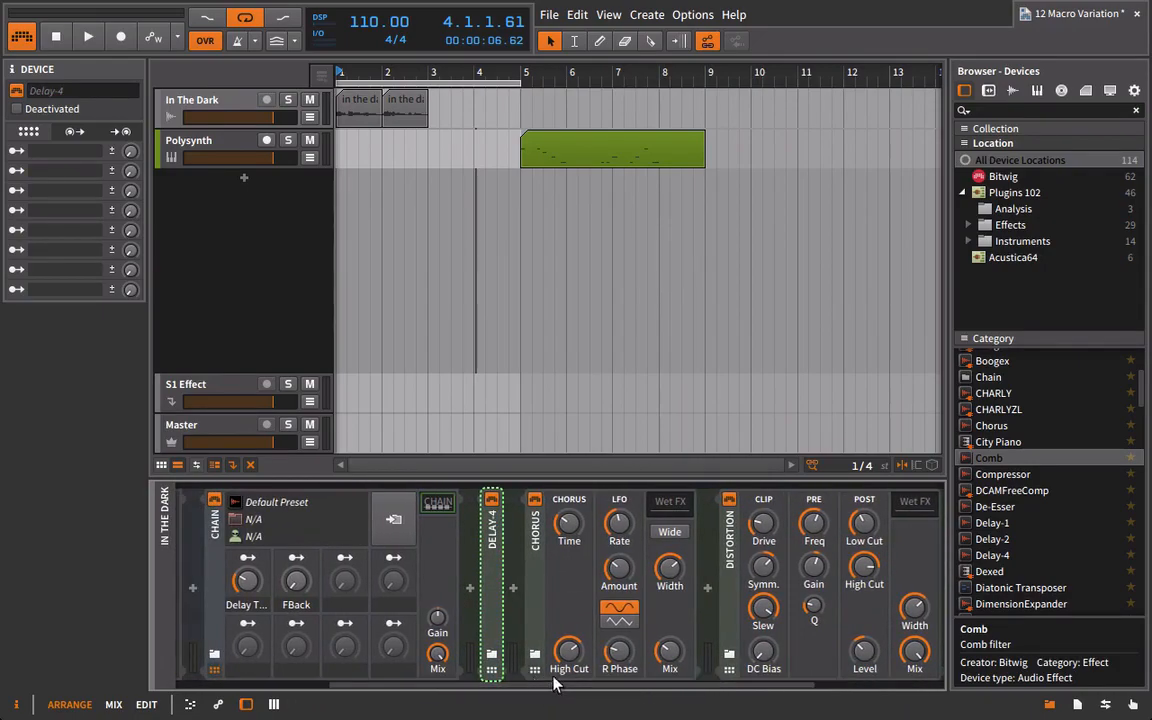
Map the Chain's third macro to the Chorus Mix at +0.73 and to Distortion's Drive, naming the macro Chorus.
left_click(345, 558)
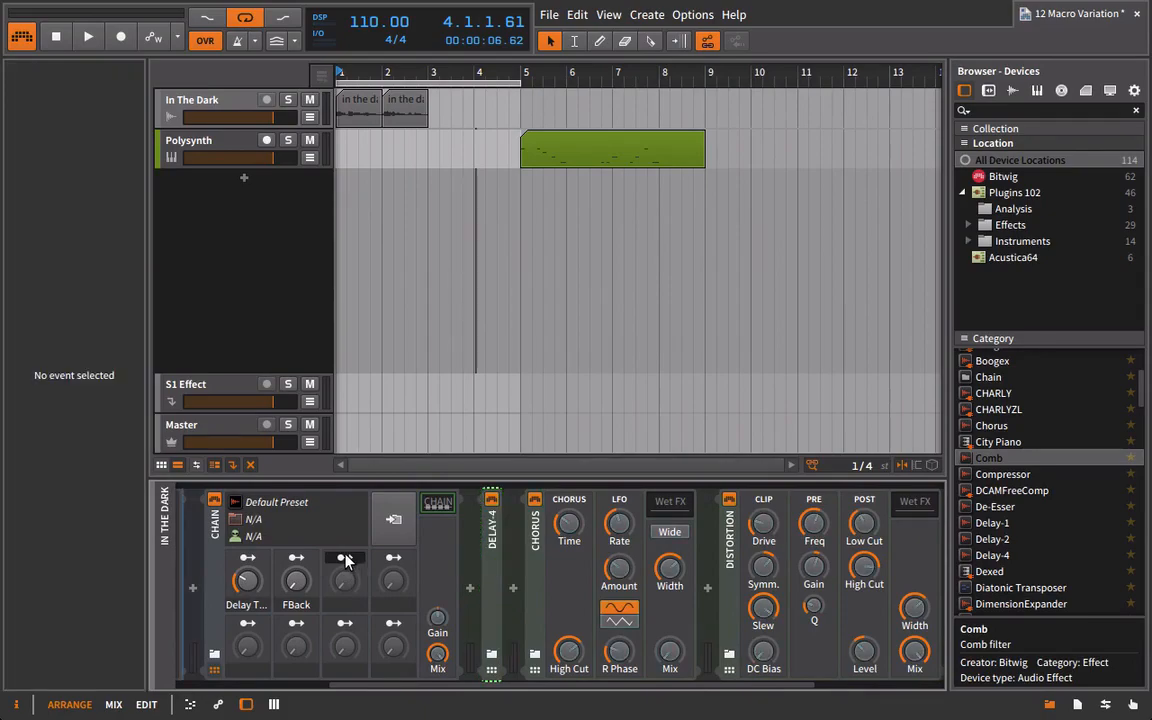
left_click_drag(669, 652, 669, 638)
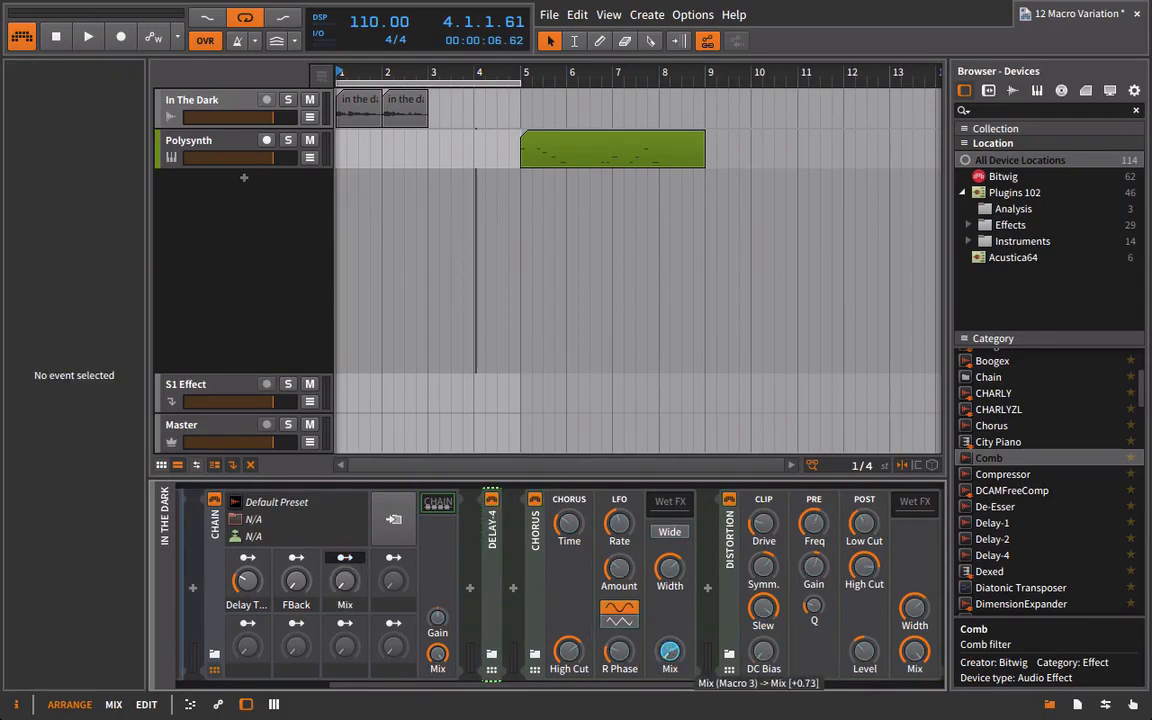
double_click(346, 605)
type("Chorus")
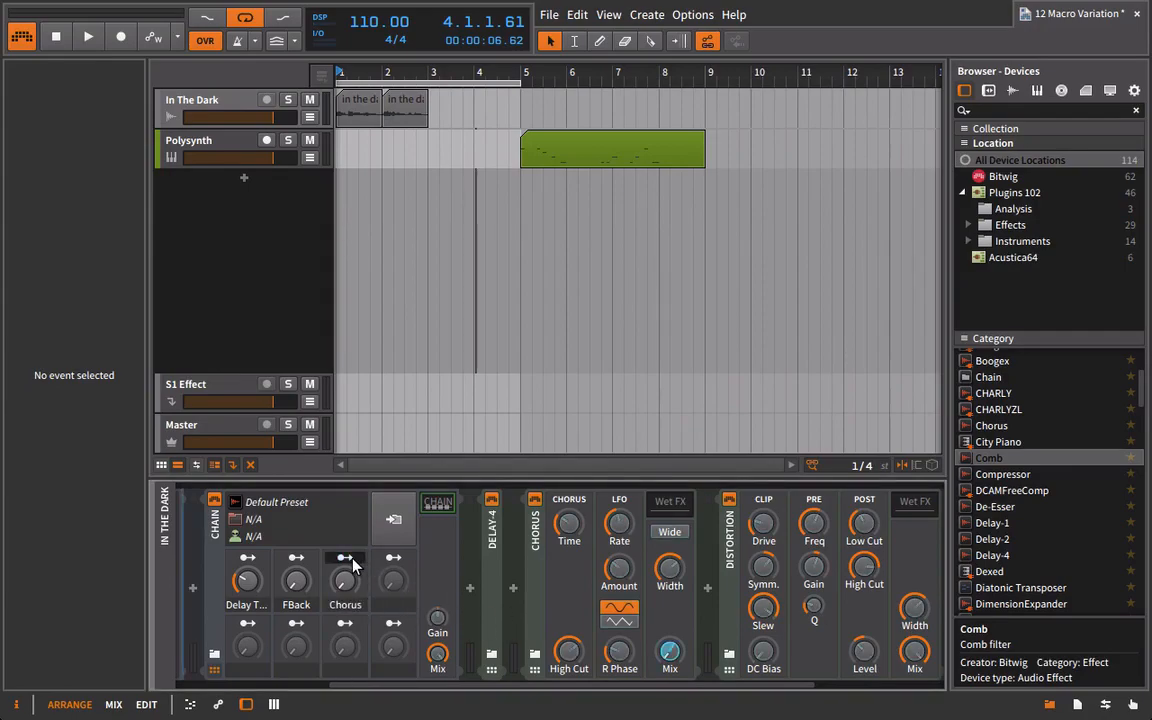
left_click_drag(763, 540, 757, 566)
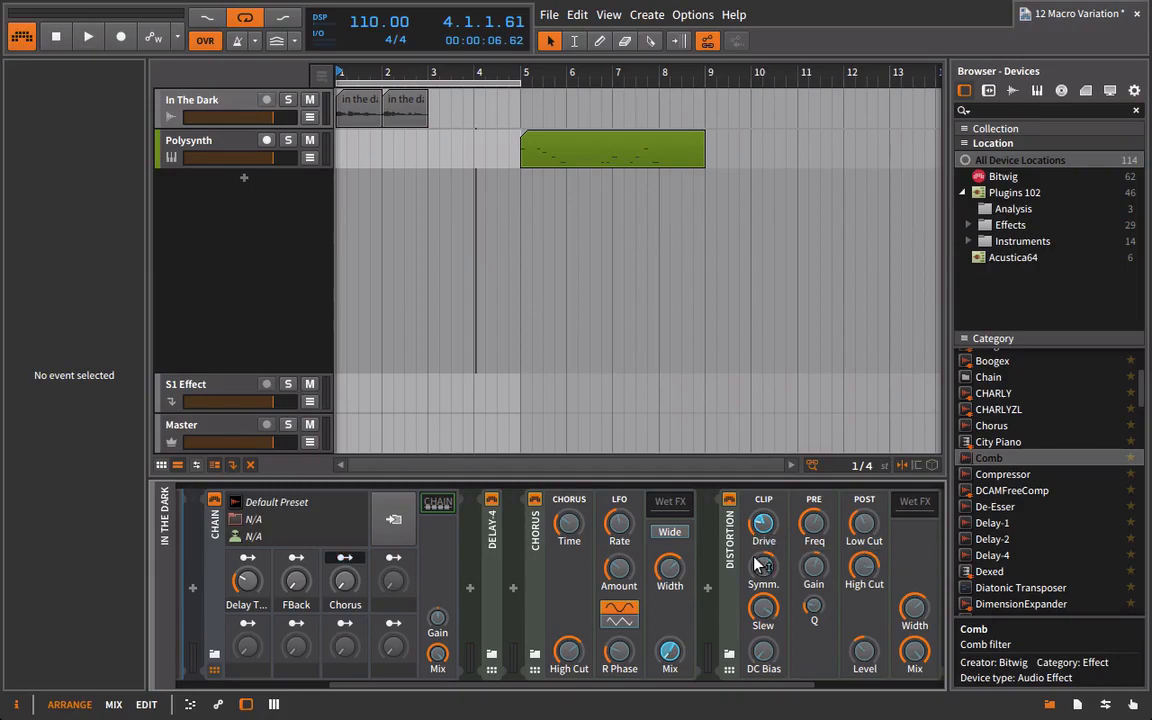
left_click(348, 558)
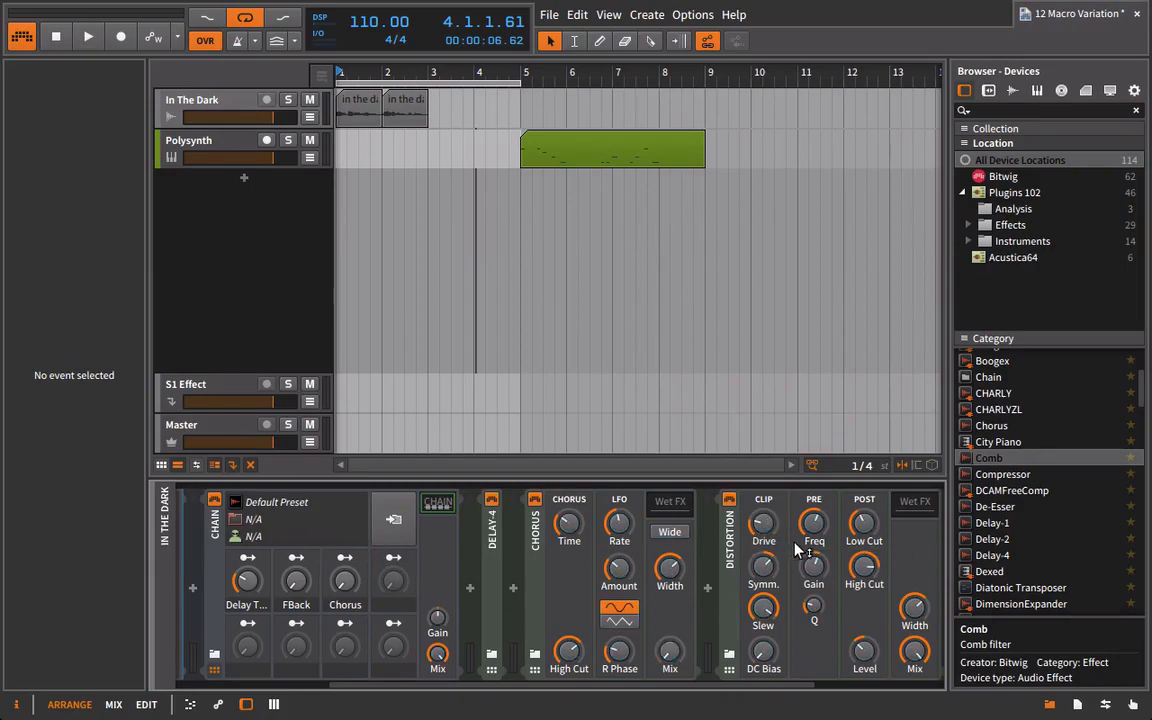
Lower Distortion's Mix to zero, map the Chain's fourth macro to it, and name the macro Distortion.
scroll(805, 689, "right", 2)
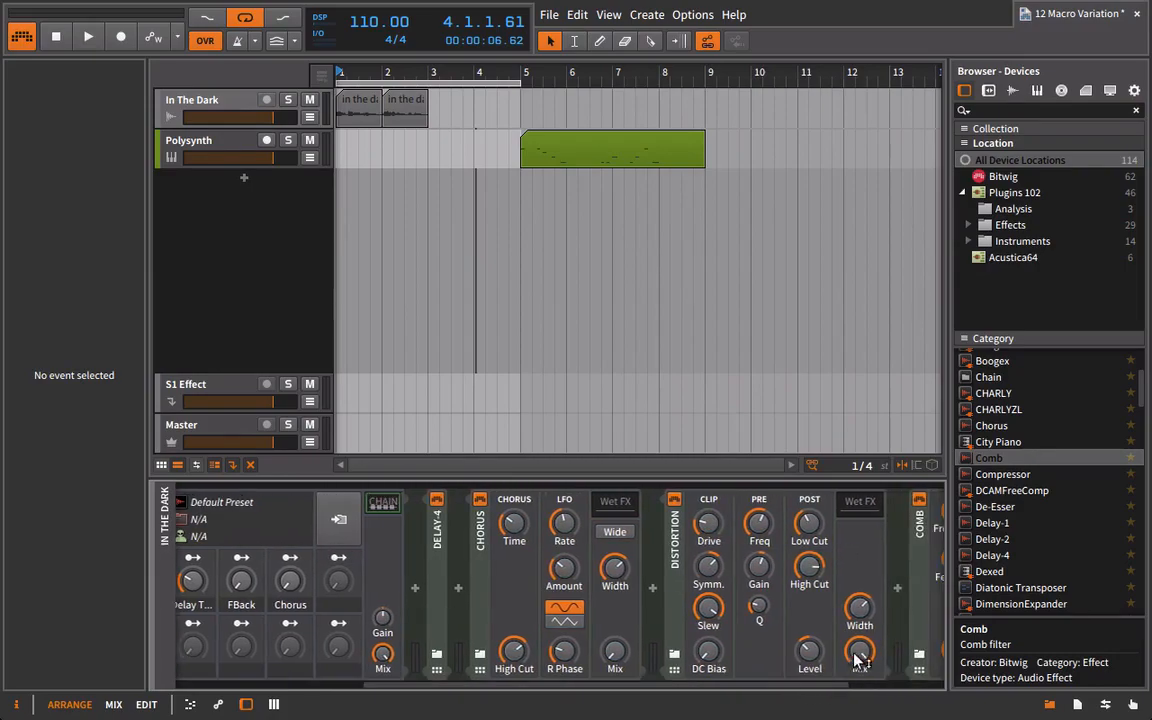
left_click(338, 557)
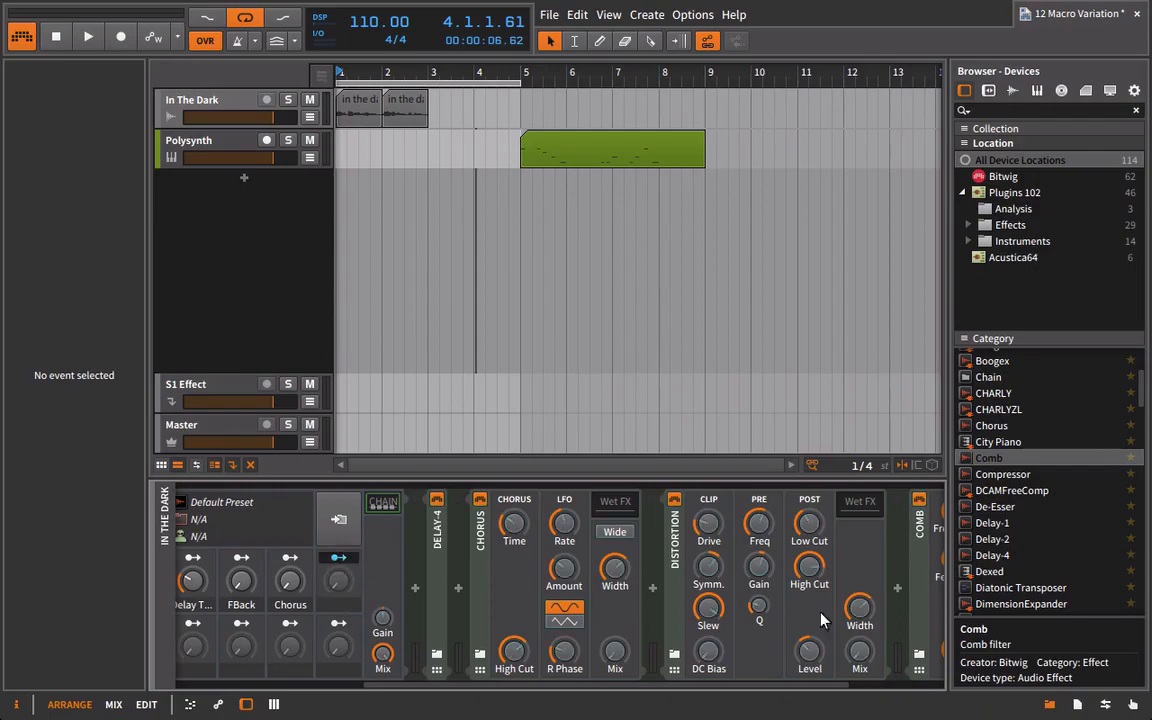
left_click(860, 652)
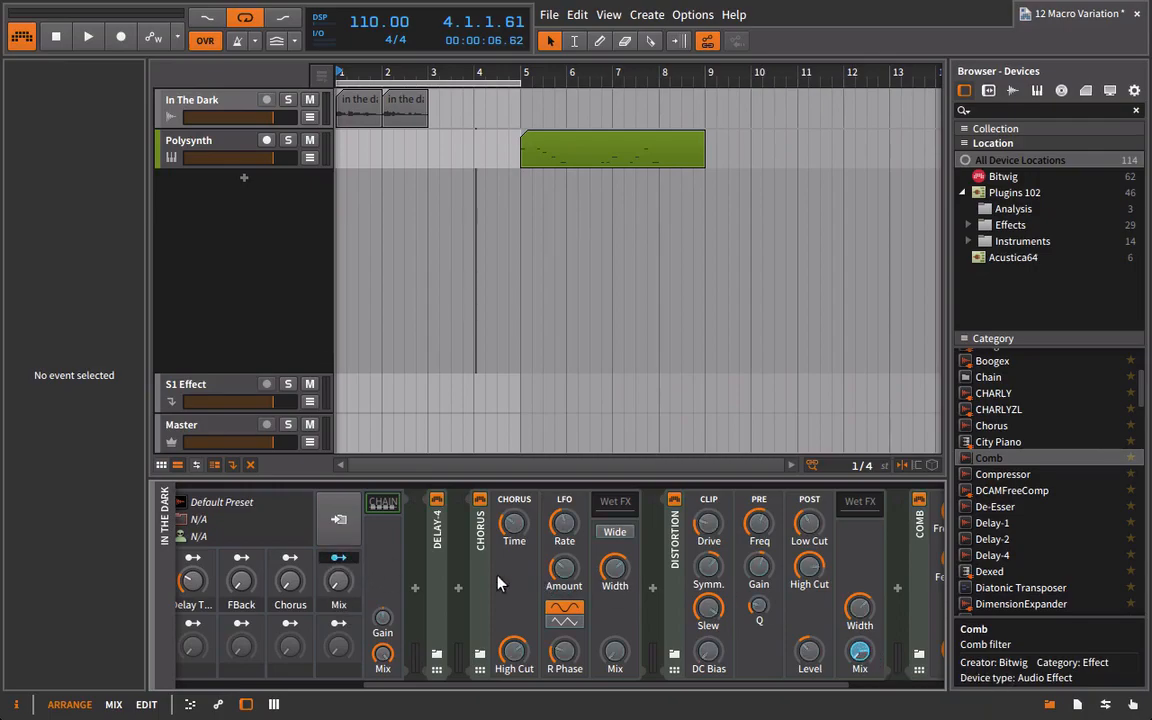
double_click(338, 604)
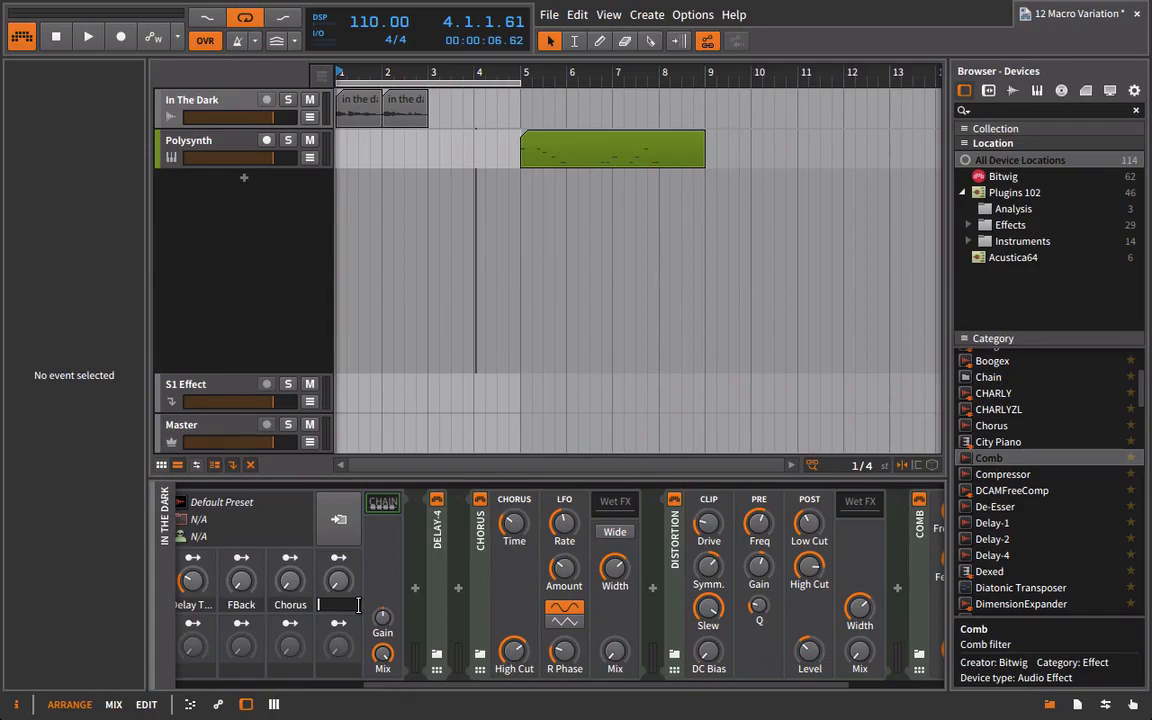
type("Distortion")
key("Return")
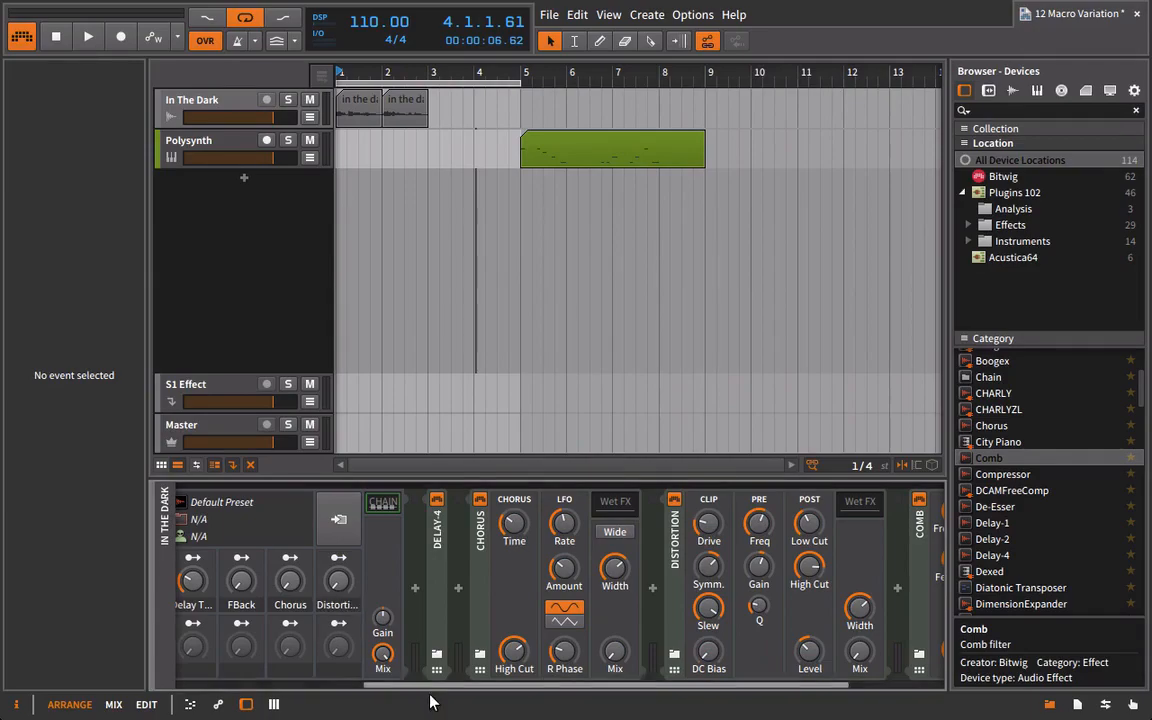
Map the Chorus macro to the Comb filter's Frequency at +0.72.
left_click_drag(447, 688, 555, 689)
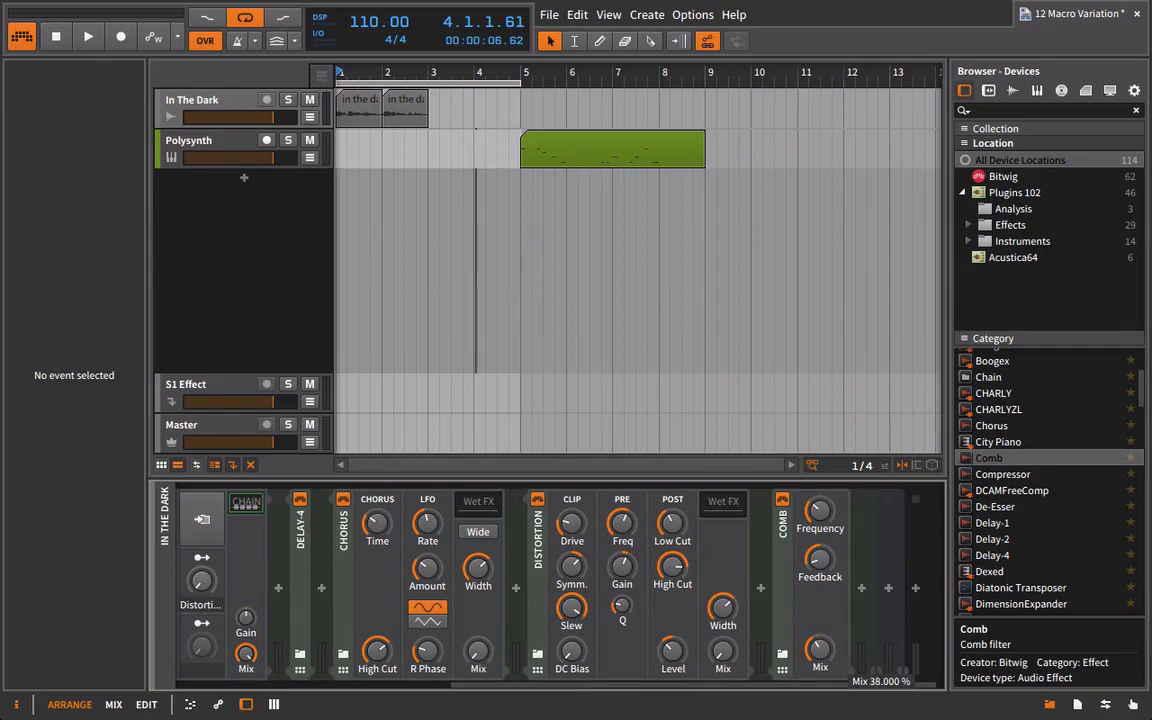
left_click_drag(725, 690, 648, 690)
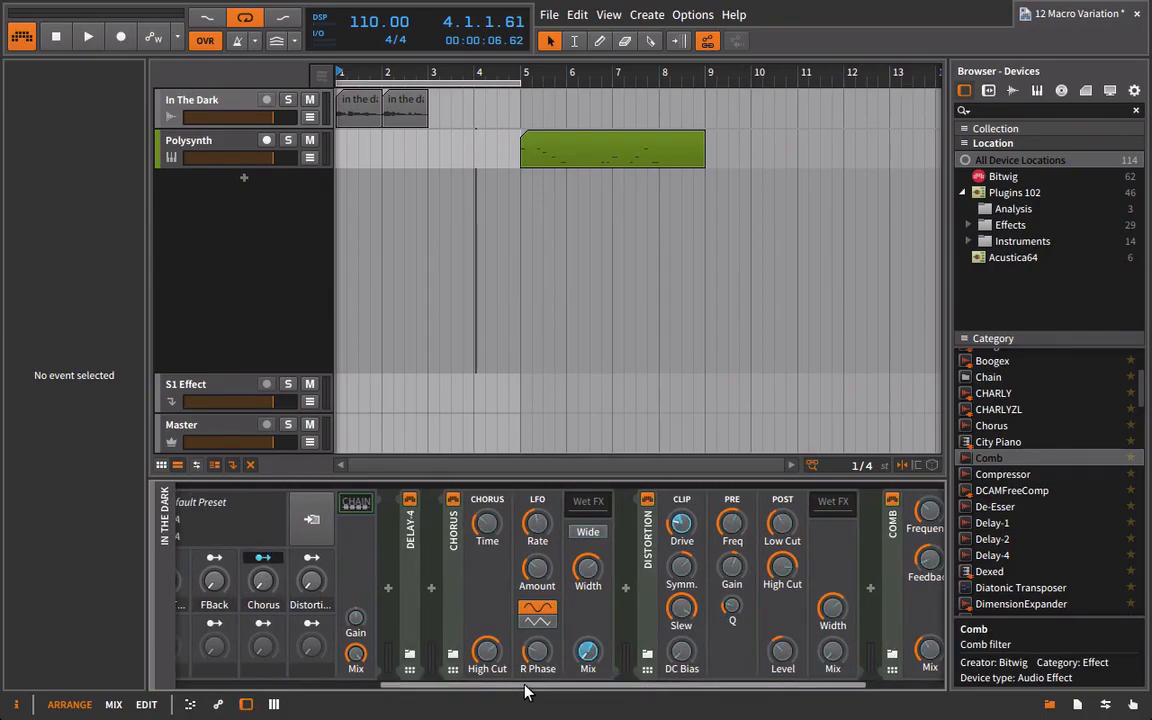
scroll(770, 580, "right", 3)
left_click_drag(810, 525, 810, 490)
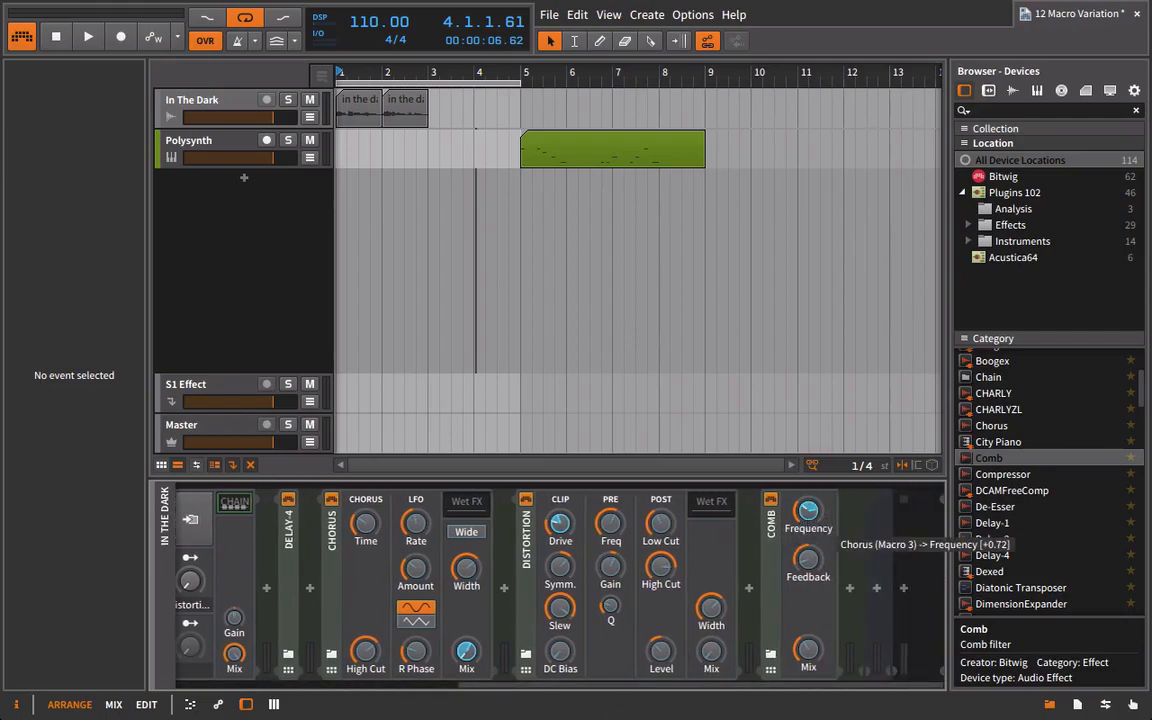
Map the Distortion macro to the Comb filter's Frequency as well, and set Comb's Feedback to -83%.
left_click_drag(707, 687, 740, 697)
left_click(397, 559)
left_click_drag(808, 511, 808, 530)
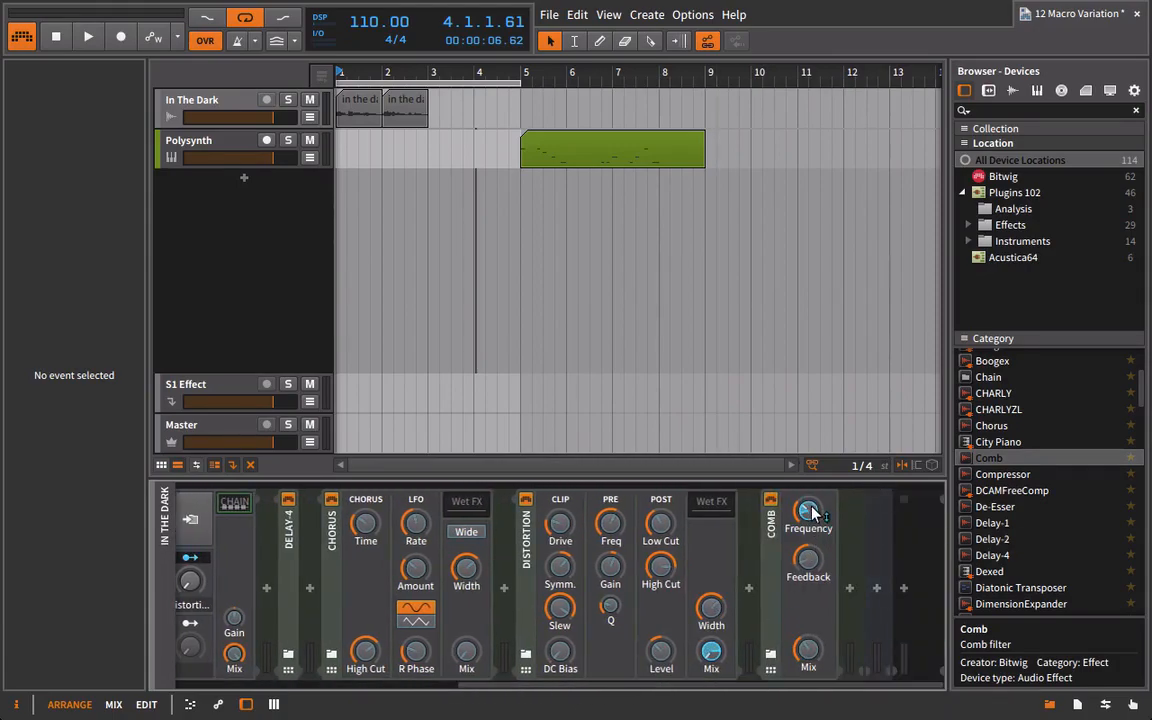
left_click(190, 557)
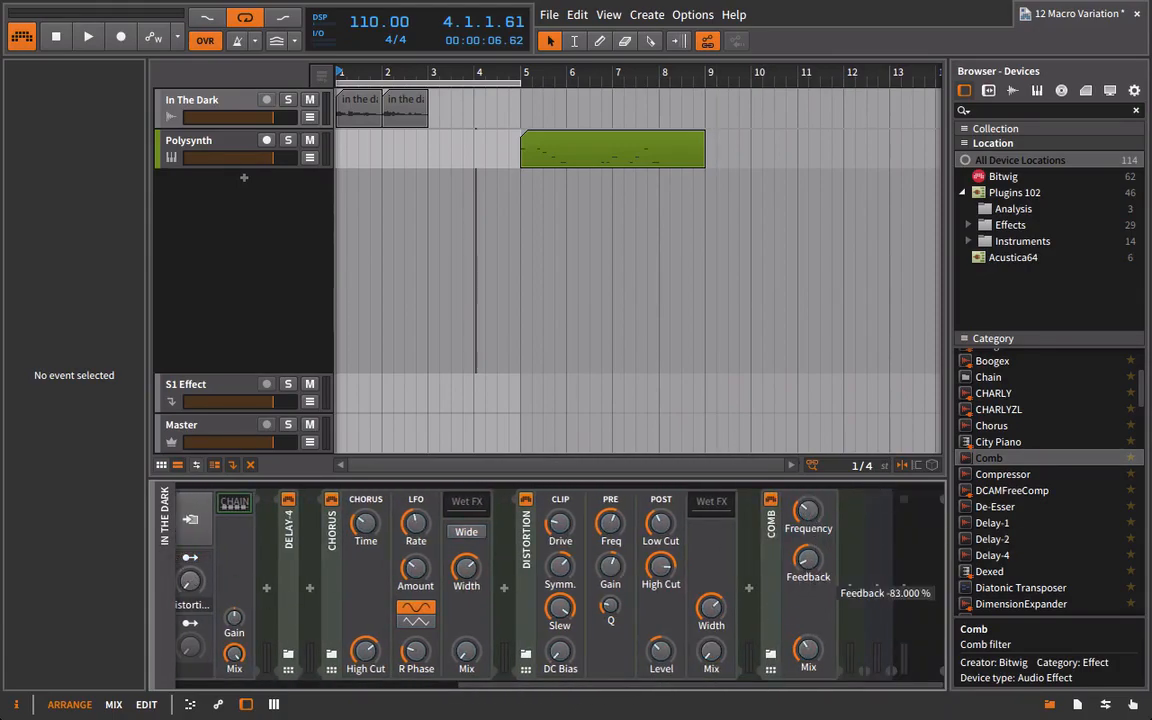
Assign the Chain's fifth macro to the Comb filter and name the macro Comb.
left_click_drag(771, 684, 505, 686)
left_click(470, 624)
type("Comb")
key("Return")
Add a Reverb after the Comb with its Mix at zero, and increase its Size and its reverb time to 4.07 s.
left_click_drag(660, 686, 970, 670)
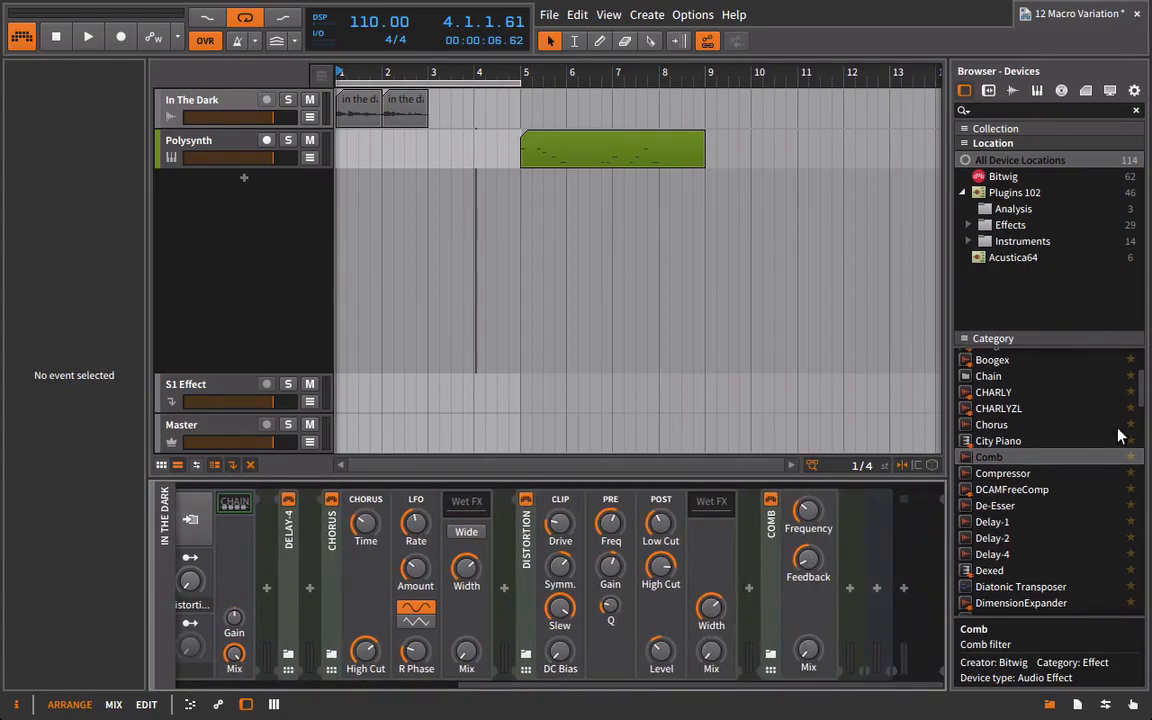
scroll(1072, 500, "down", 3)
scroll(1050, 513, "down", 8)
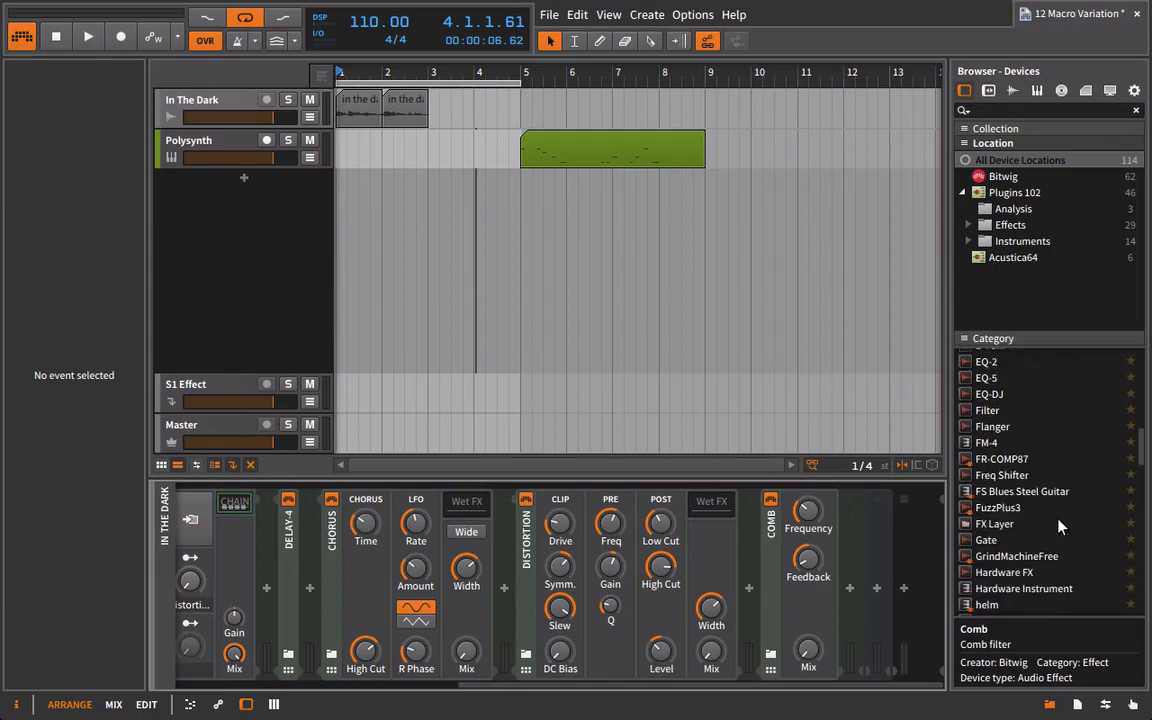
scroll(1065, 531, "down", 8)
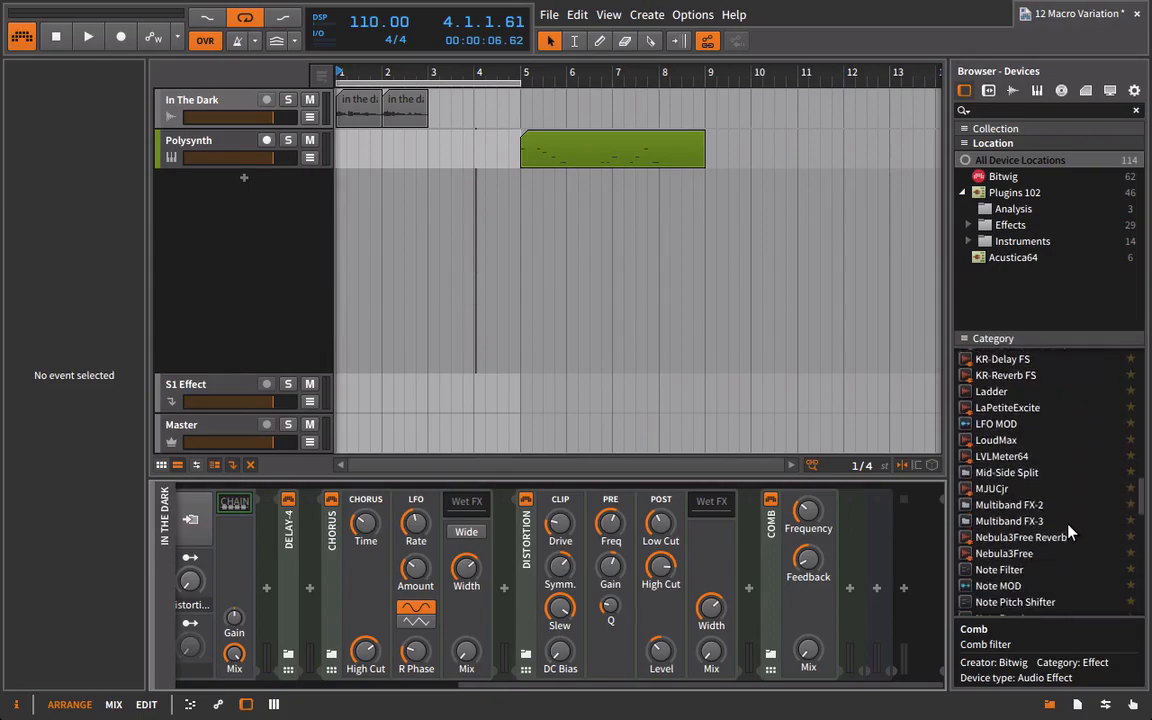
scroll(1067, 533, "down", 2)
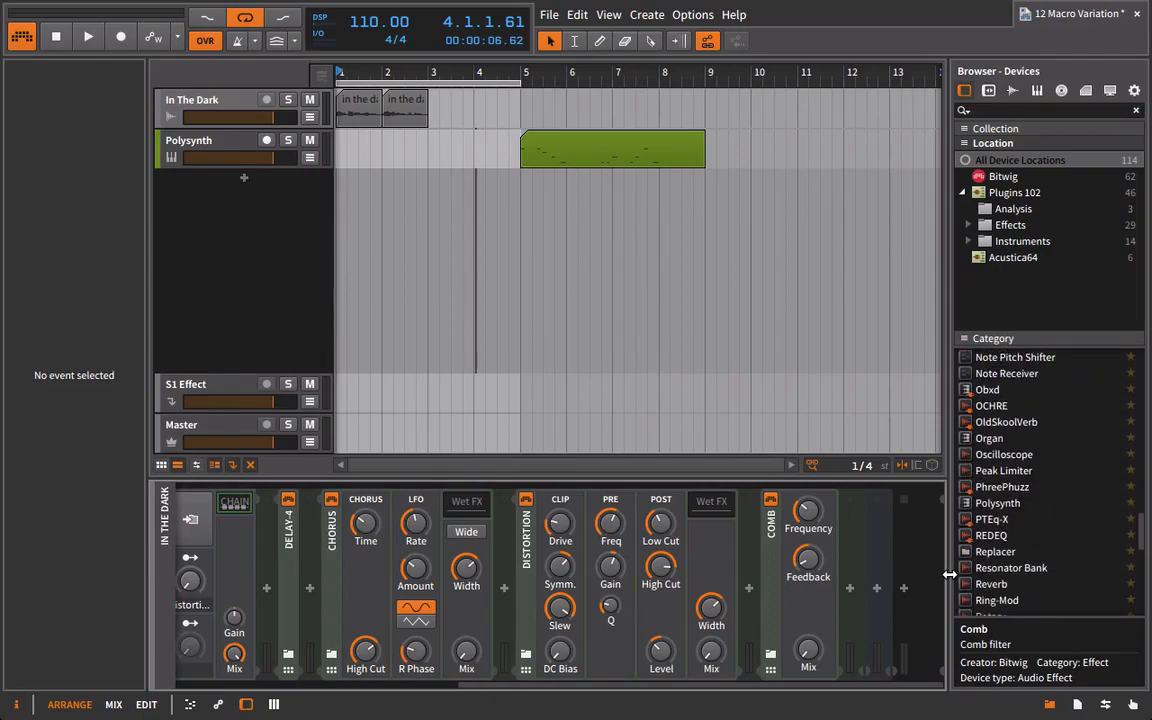
left_click_drag(1003, 585, 852, 586)
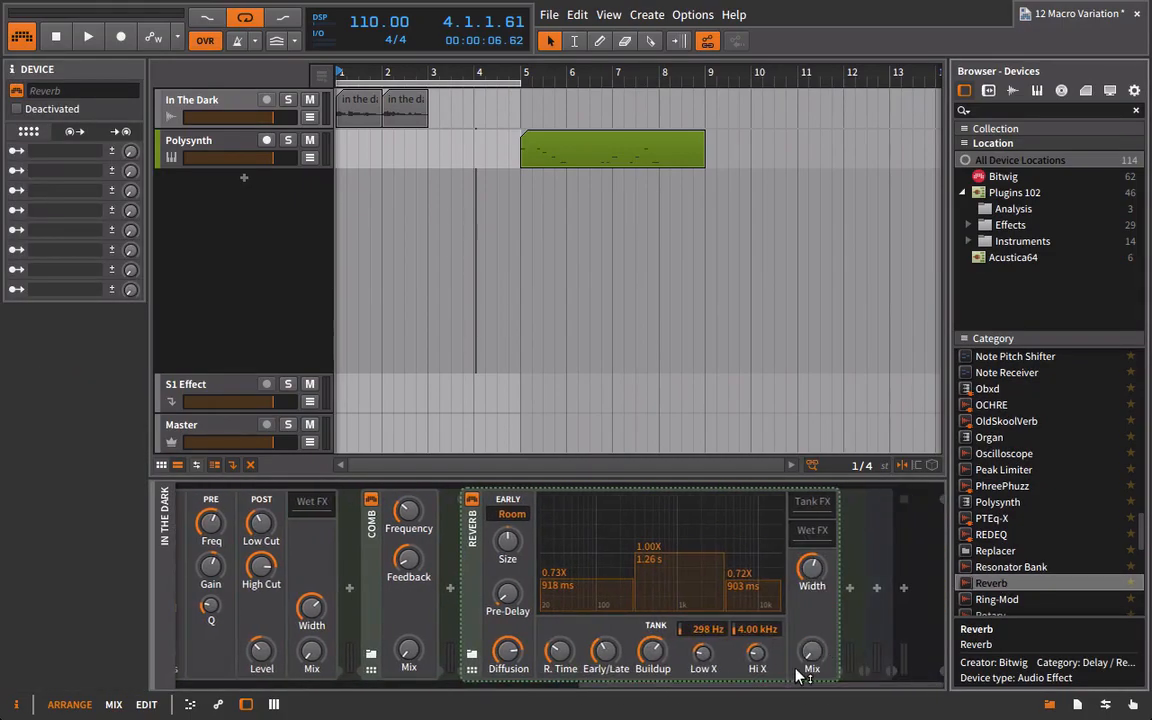
left_click_drag(507, 540, 507, 520)
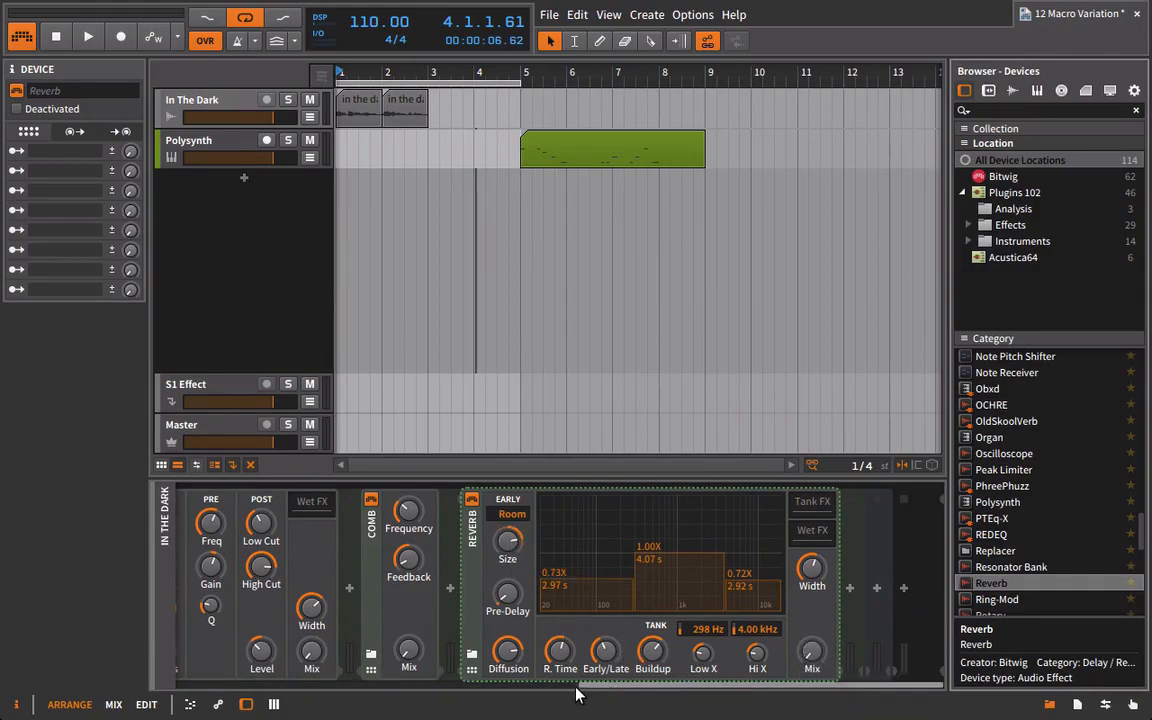
Map the Chain's sixth macro to the Reverb's Mix, name the macro Verb, and hide the device browser.
left_click(347, 711)
scroll(555, 688, "left", 10)
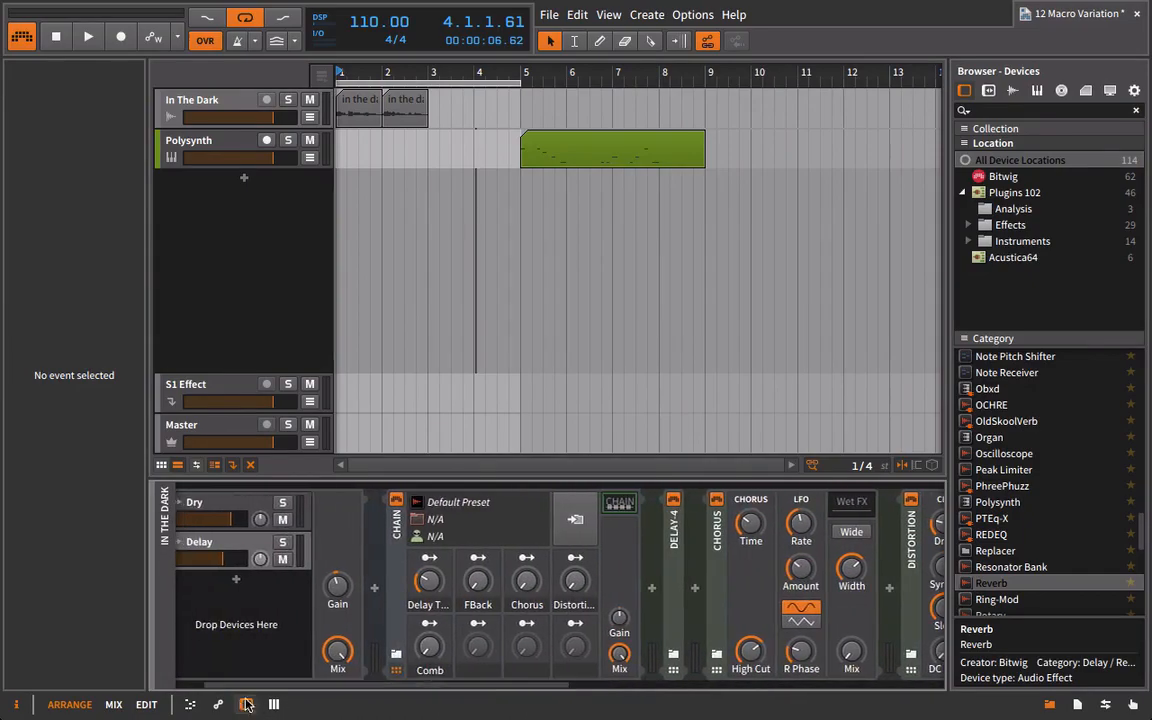
scroll(520, 640, "right", 10)
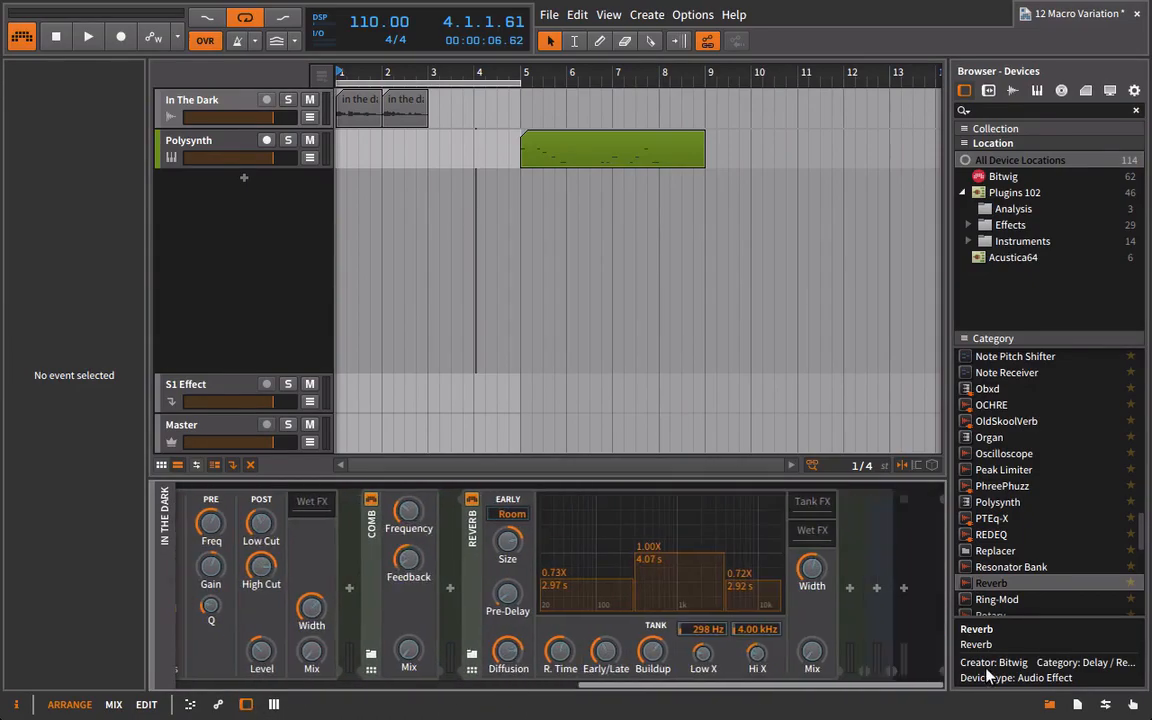
scroll(600, 688, "left", 10)
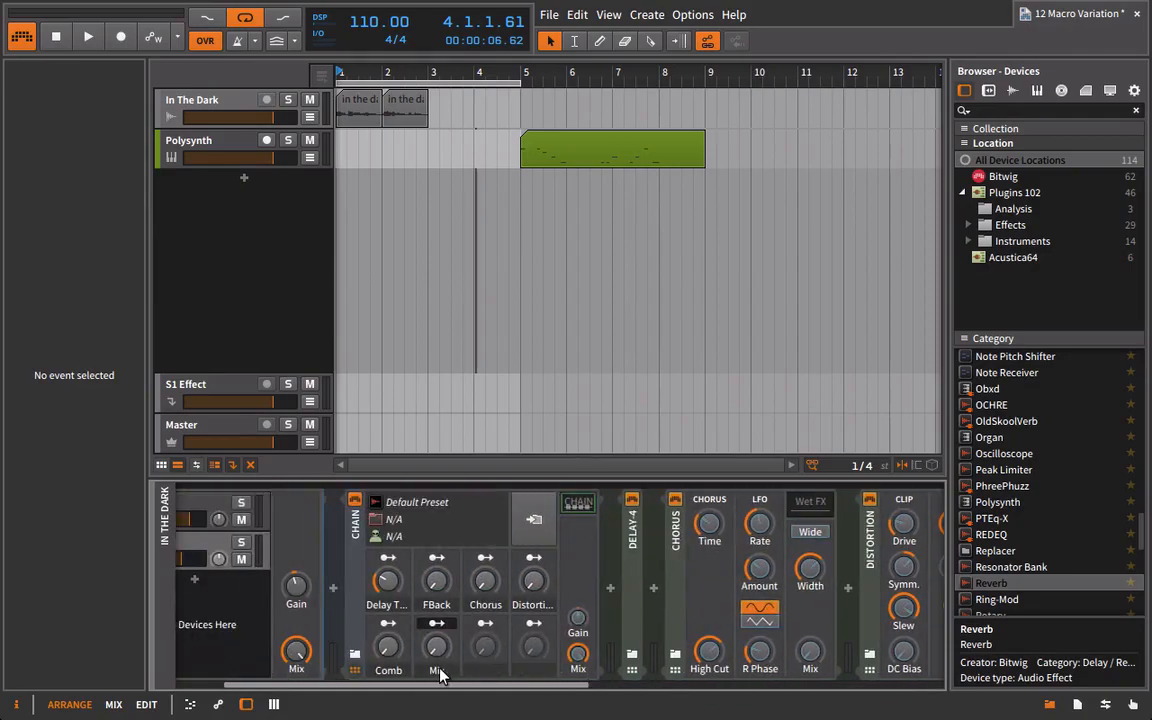
double_click(419, 670)
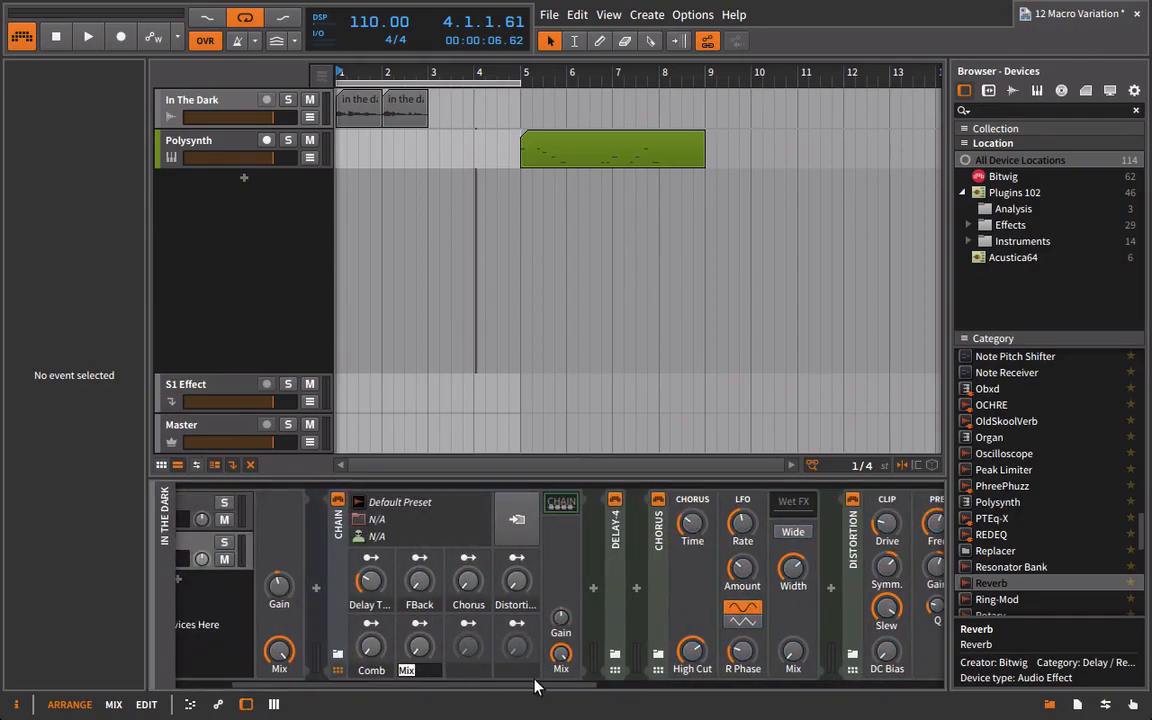
type("Verb")
key("Return")
left_click(1137, 706)
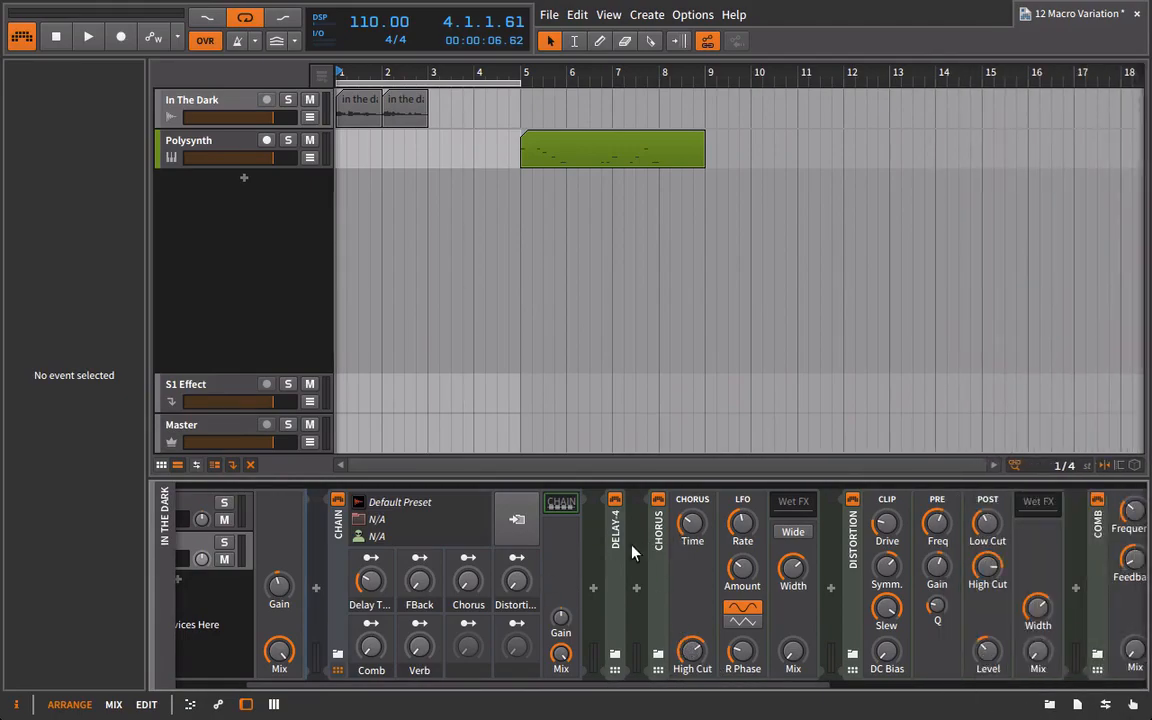
Collapse the Chorus, Distortion, Comb and Reverb devices in the Chain to their narrow title strips.
double_click(647, 538)
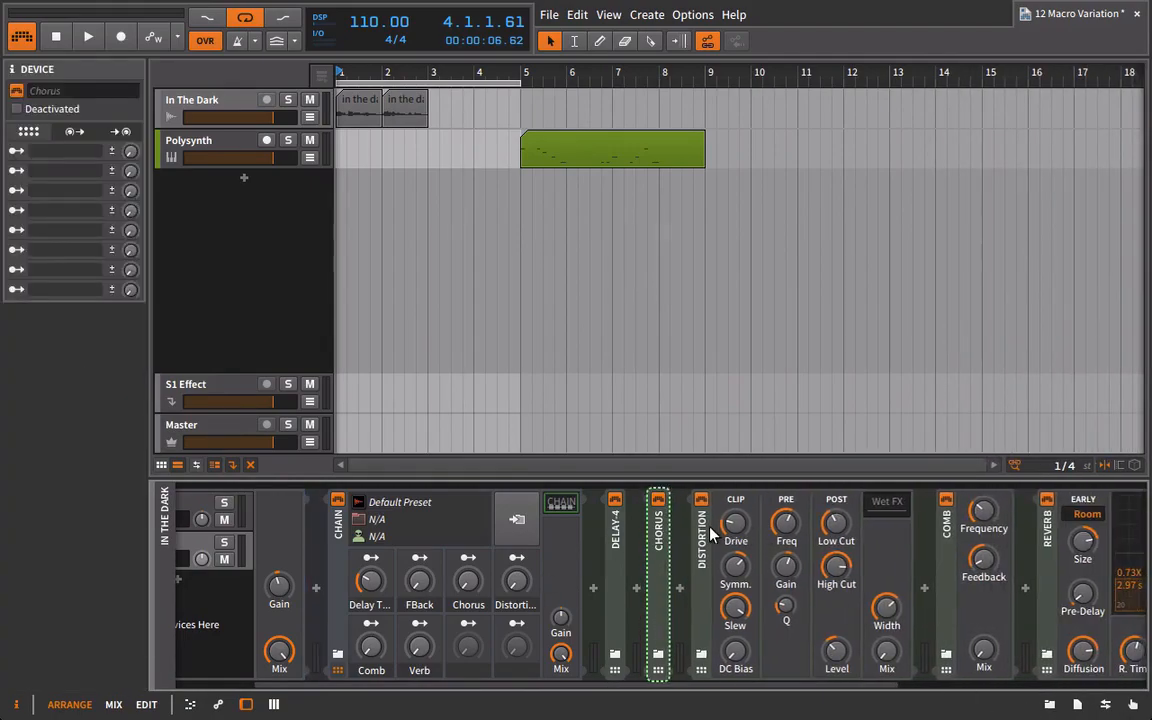
double_click(704, 535)
double_click(745, 533)
double_click(796, 527)
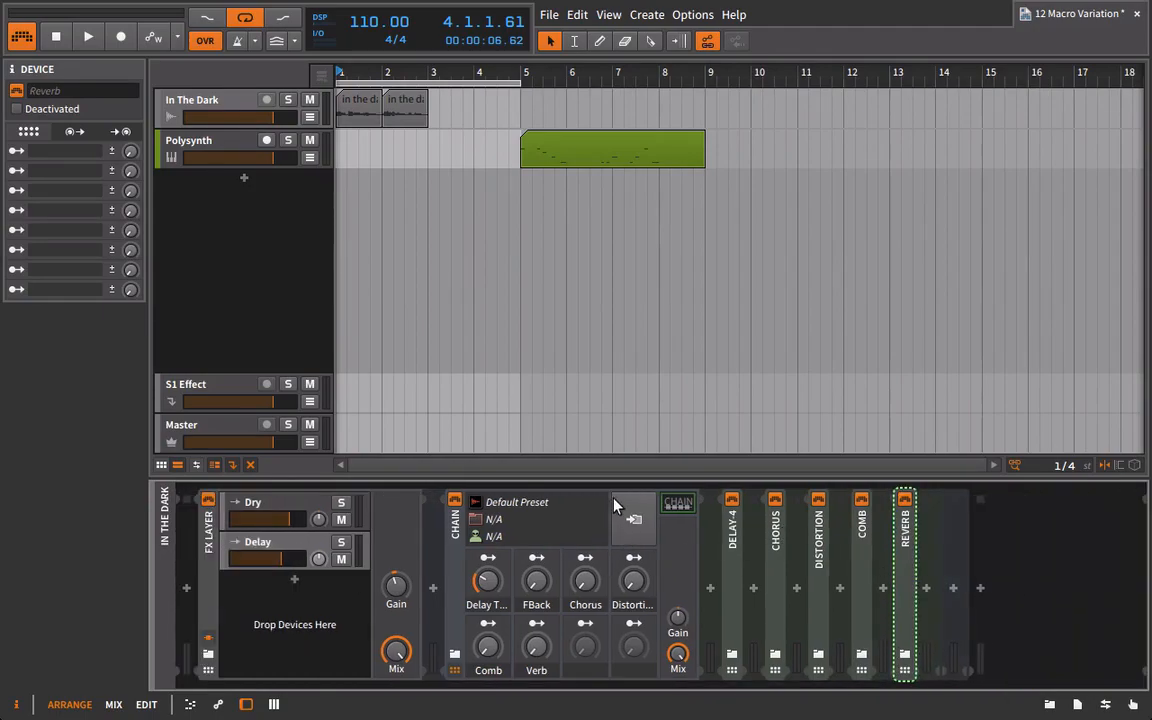
Play the In The Dark loop while raising the Chain's Verb and Comb macros, restarting playback to hear the change.
key("space")
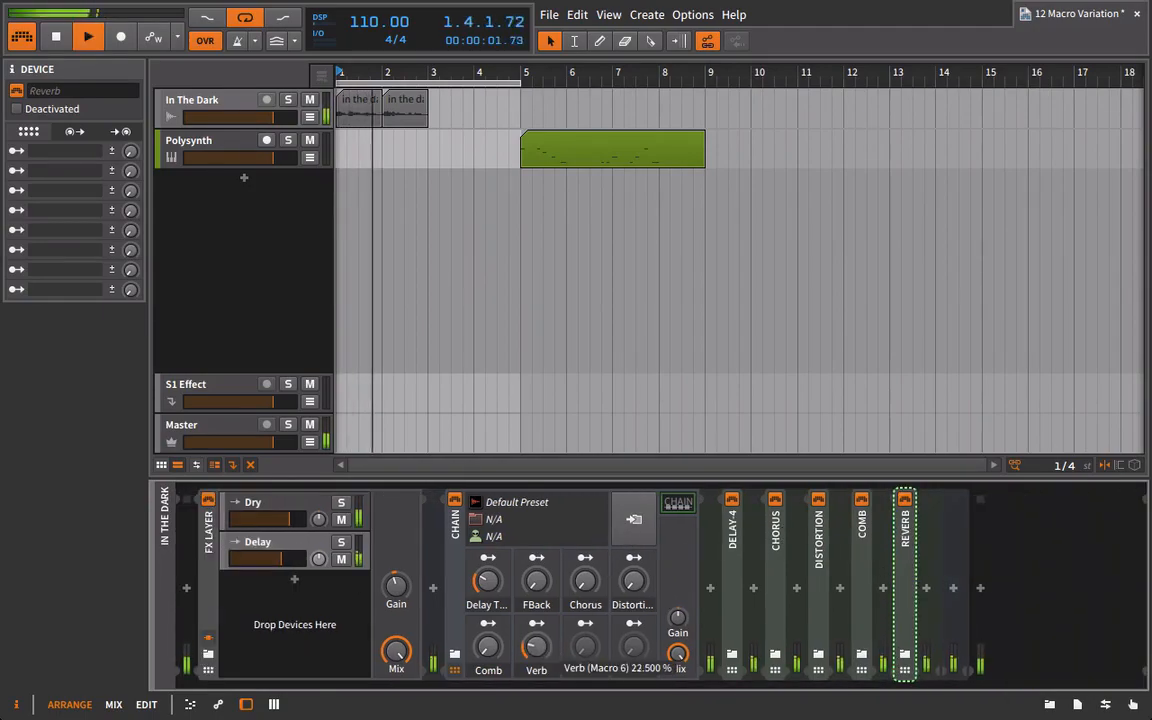
mouse_move(489, 660)
left_mouse_down()
mouse_move(489, 622)
mouse_move(489, 640)
left_mouse_up()
key("space")
key("space")
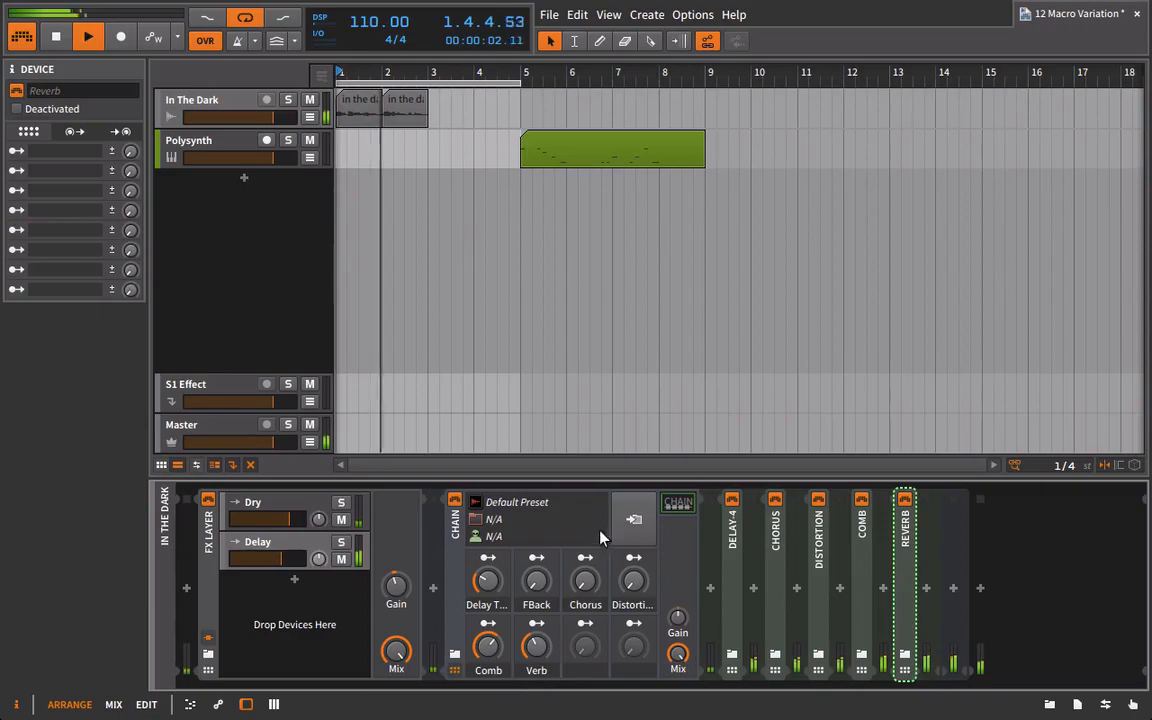
Audition the loop while raising the FBack macro, setting Chorus to about 35.5% and turning Distortion fully up.
left_click_drag(633, 580, 633, 556)
key("space")
key("space")
left_click_drag(536, 582, 585, 583)
key("space")
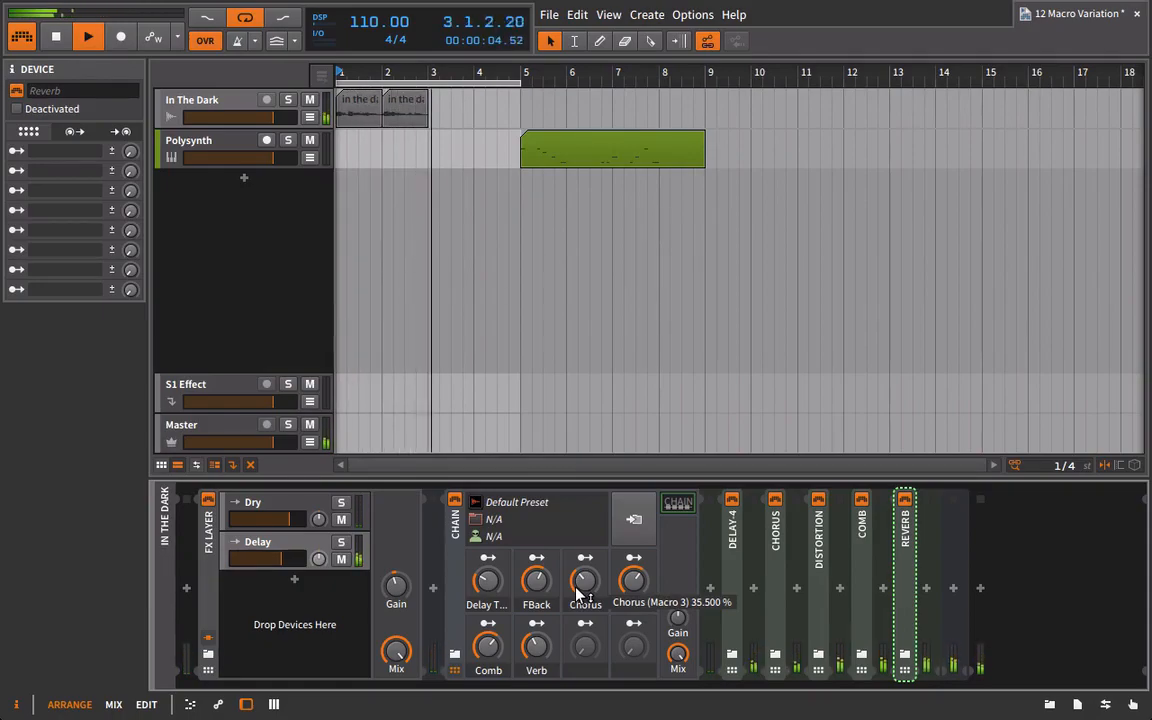
key("space")
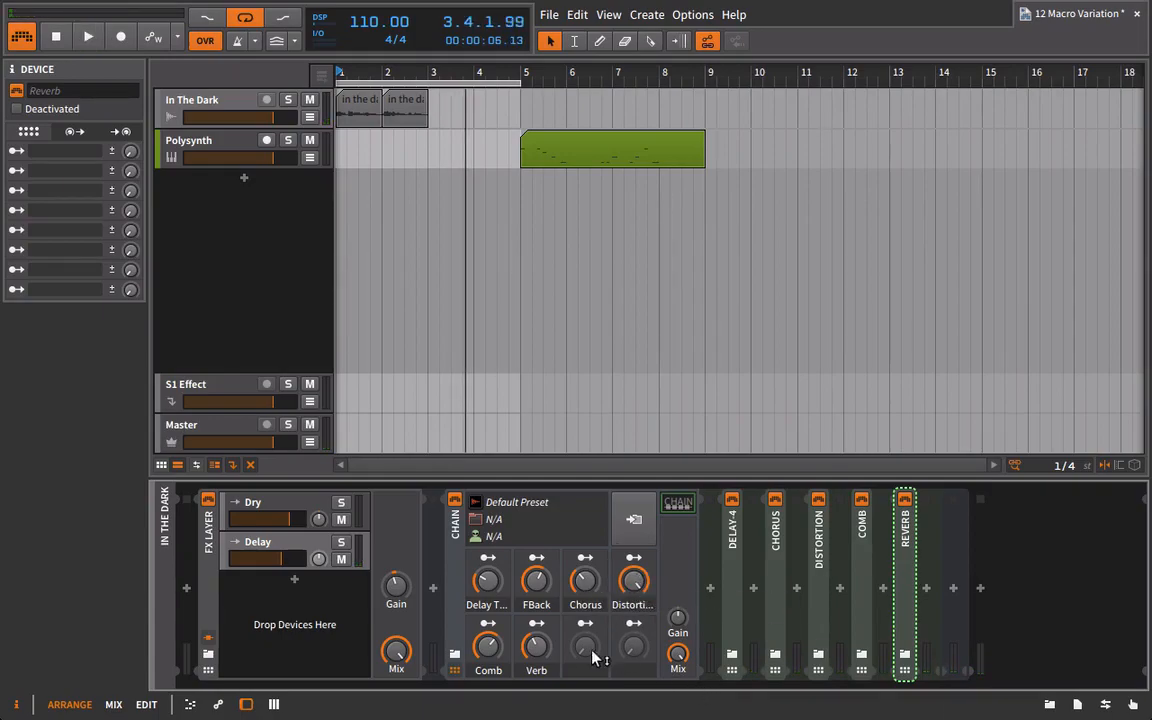
Replay the loop with the Verb macro at zero, raising the Comb macro and lowering the Delay layer's volume.
key("space")
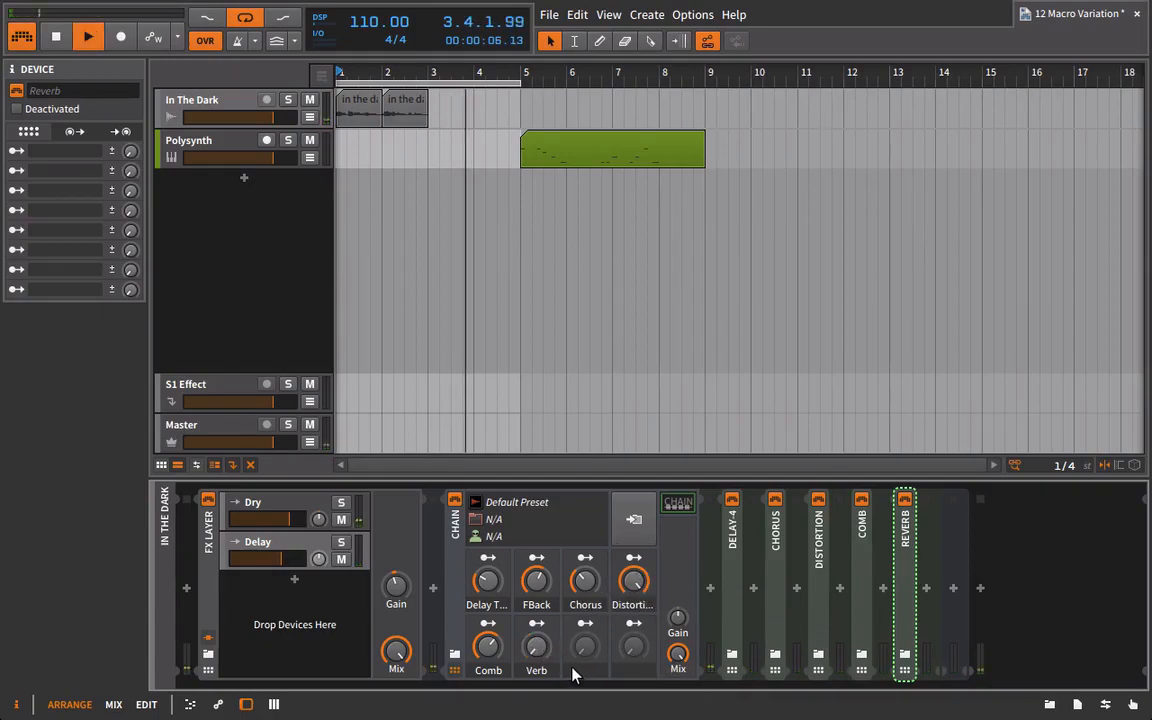
left_click(488, 668)
left_click_drag(488, 646, 488, 628)
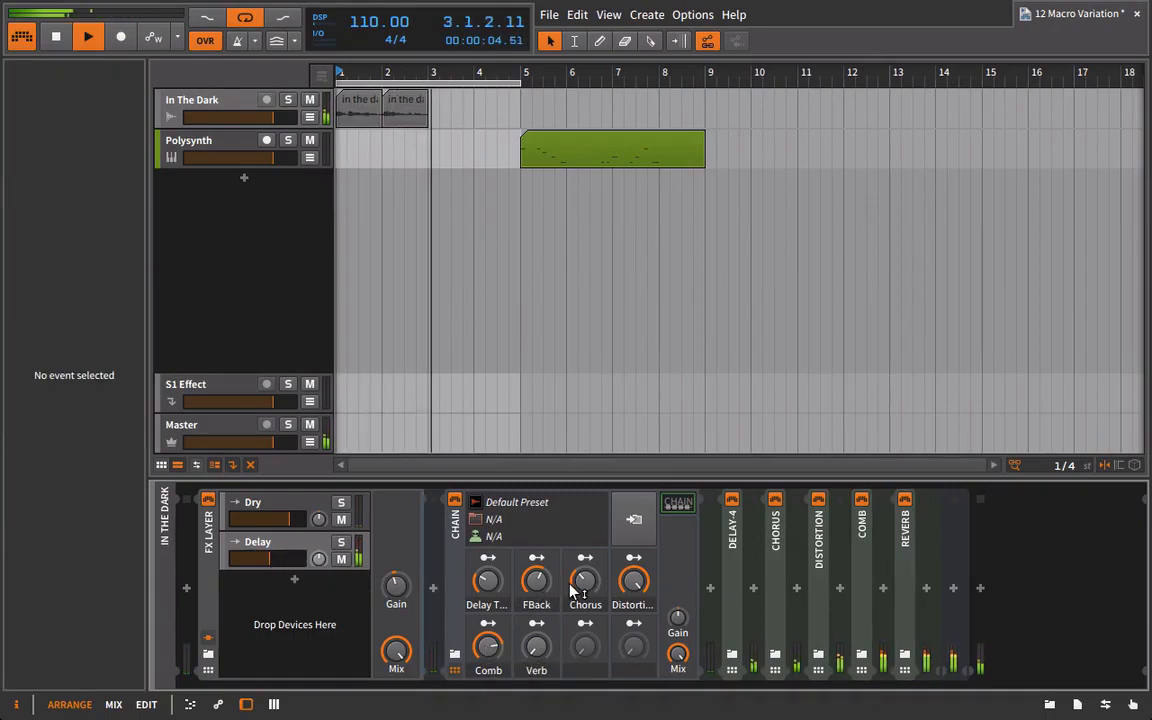
key("space")
key("space")
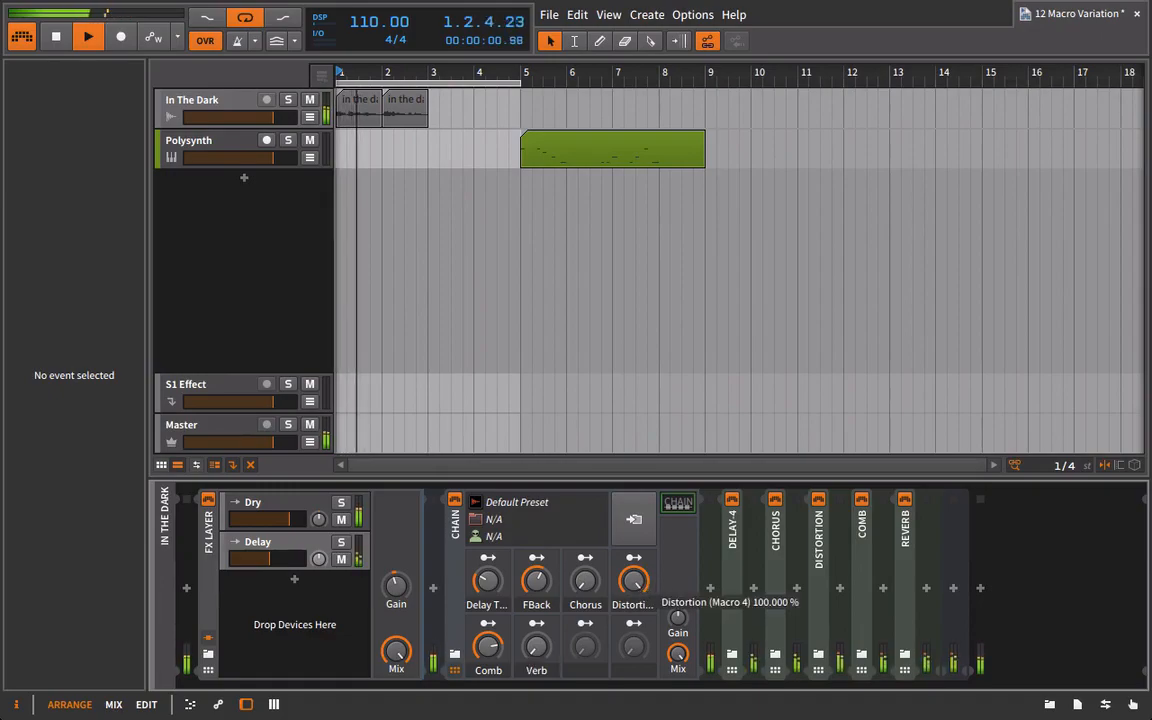
Audition the loop with Chorus and FBack at zero, Comb at maximum and a little Verb, and stop playback.
left_click_drag(500, 652, 500, 628)
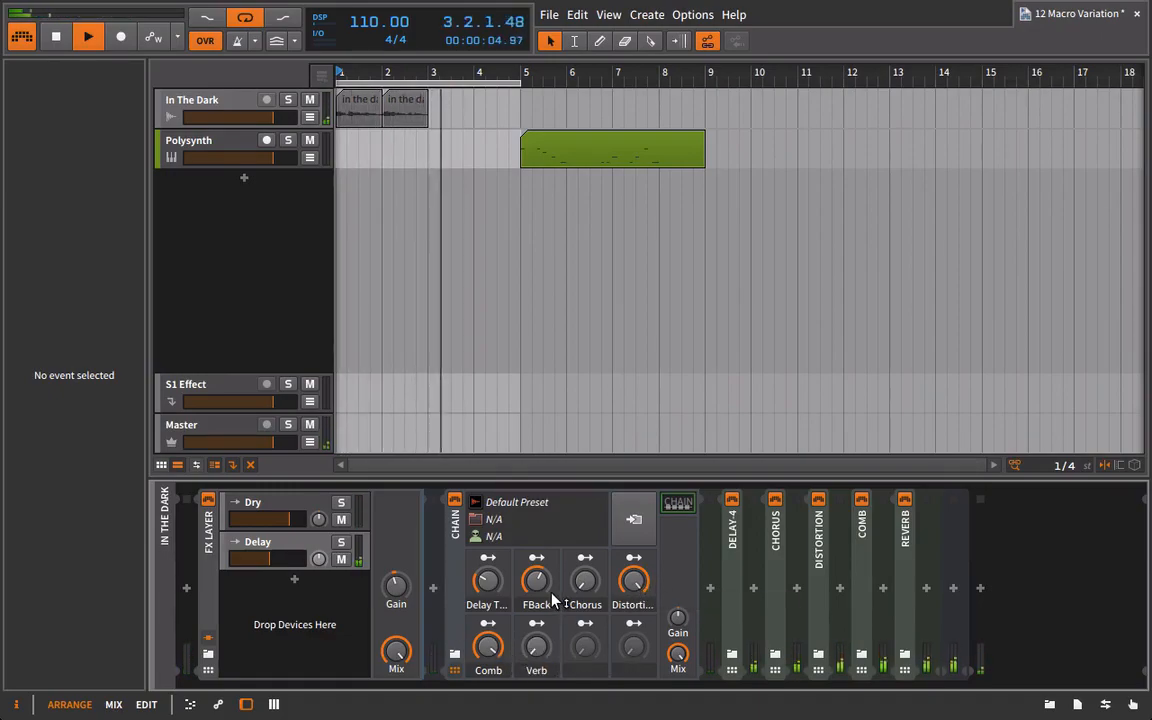
key("space")
left_click_drag(536, 648, 536, 637)
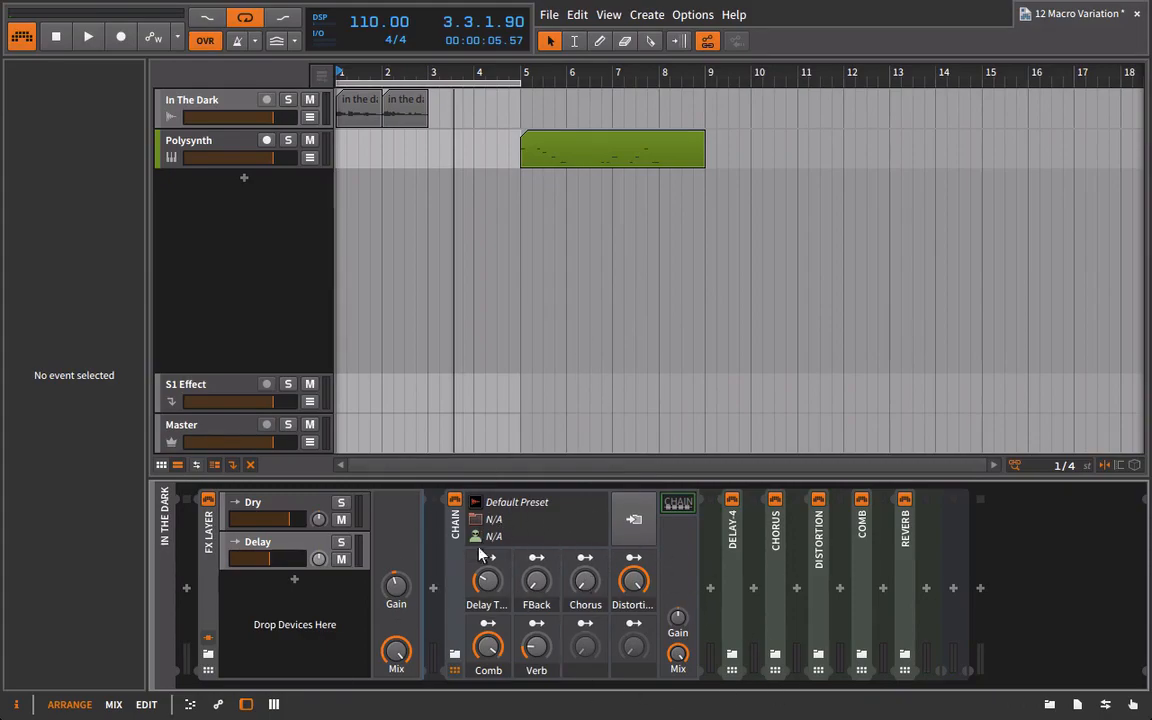
Save the Chain as a library preset in the Delay category, named with the creator's first name followed by DelayMacros.
left_click(633, 518)
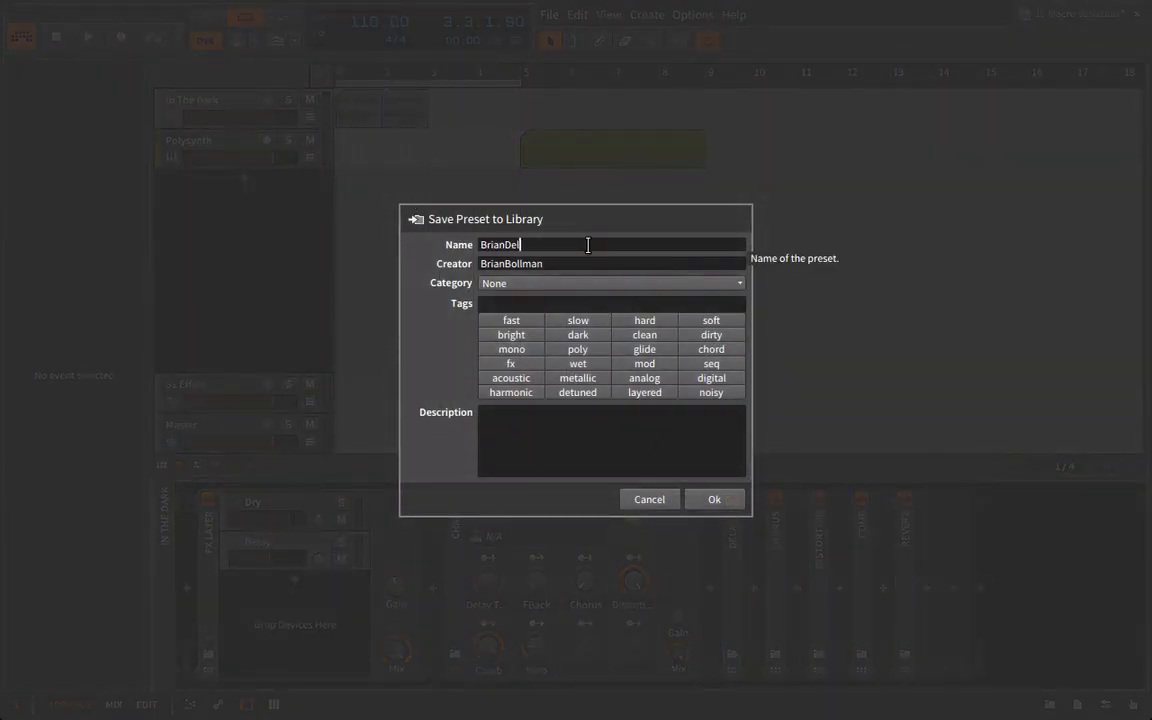
left_click(598, 285)
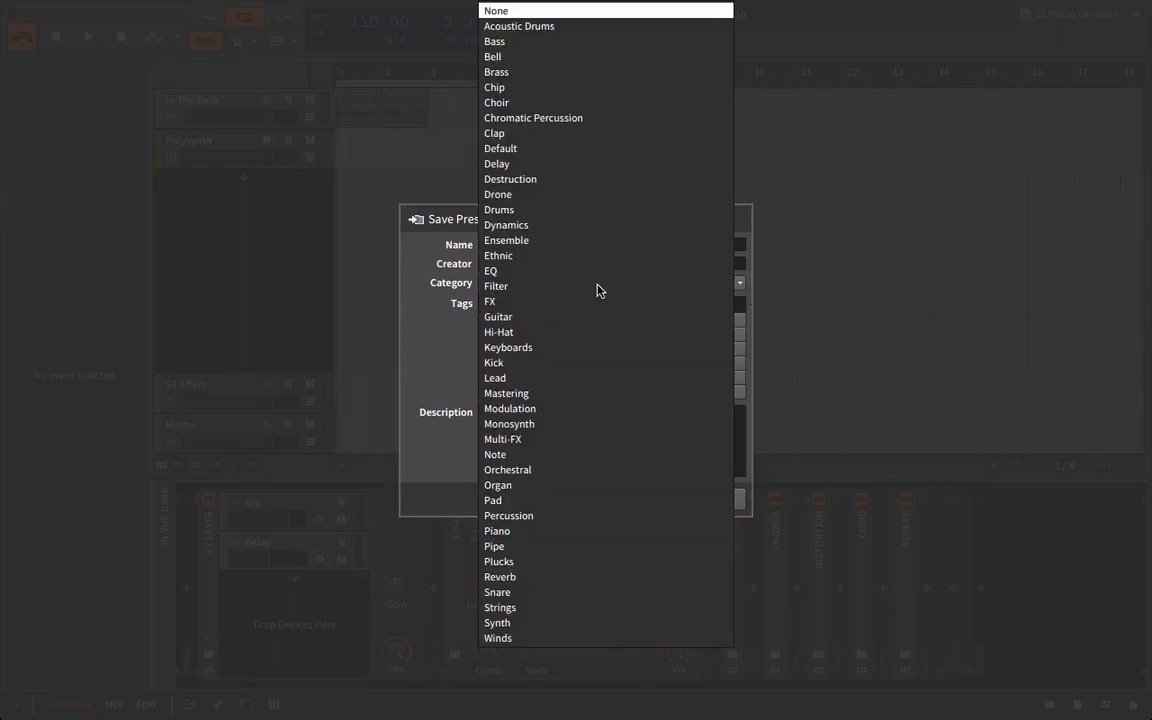
left_click(518, 164)
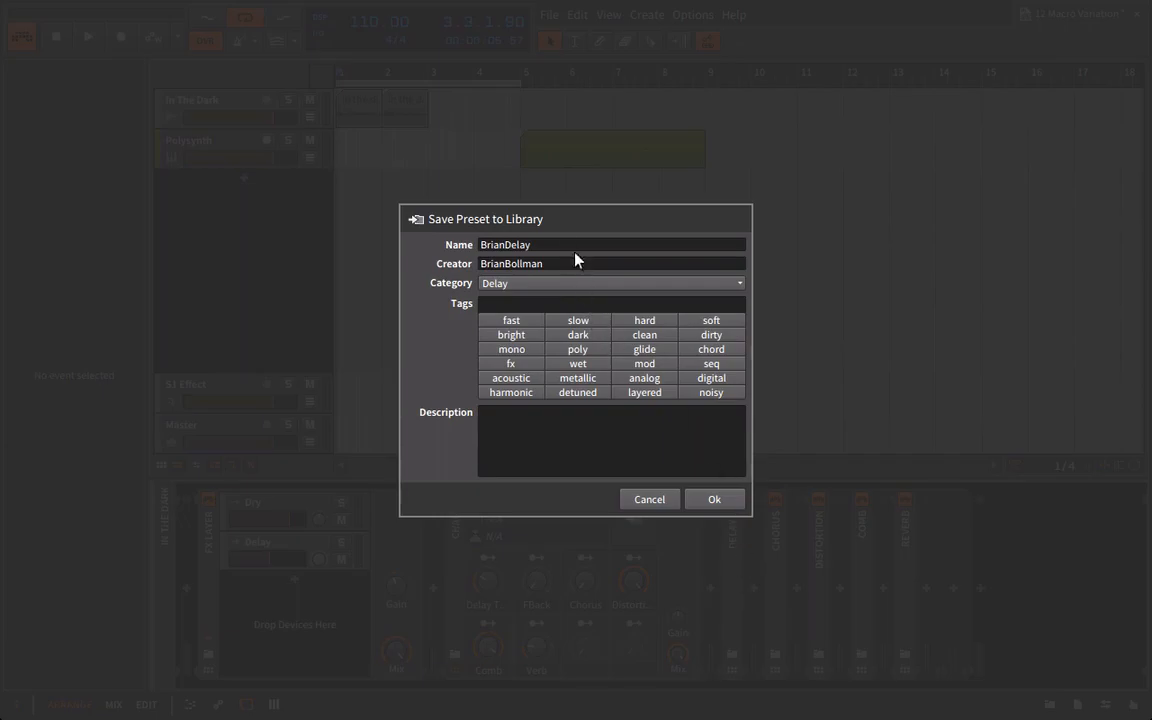
type("acros")
left_click(714, 500)
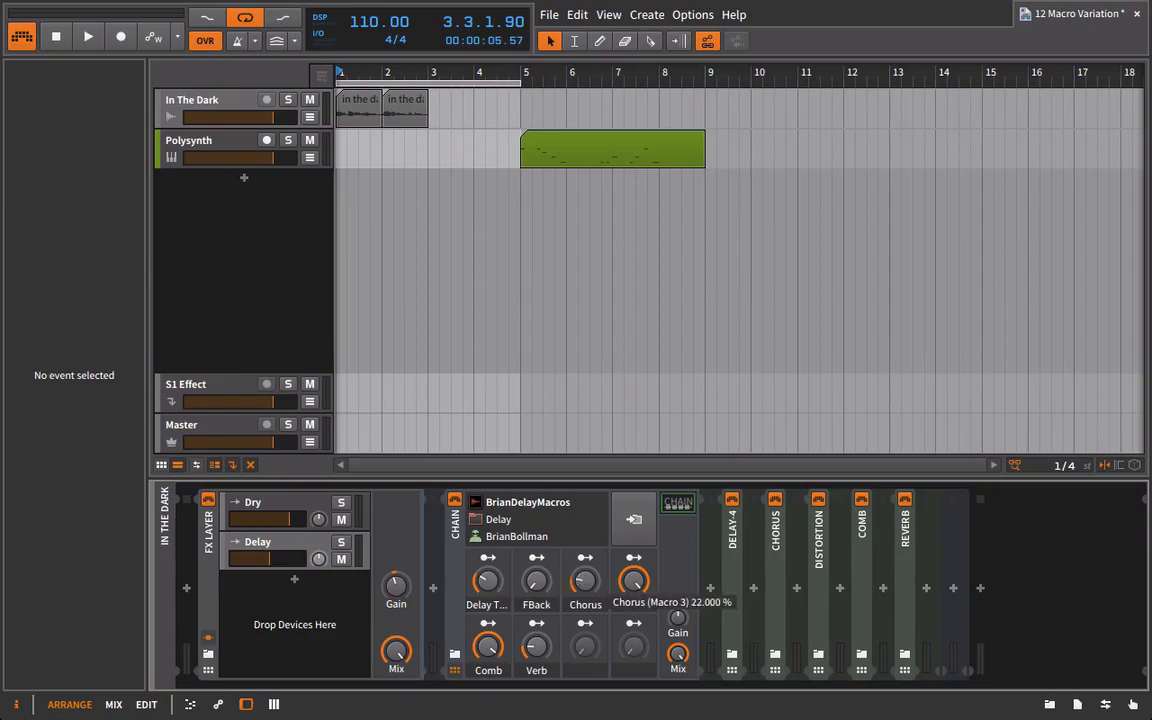
Set the Chain's FBack macro to about 18%.
mouse_move(542, 588)
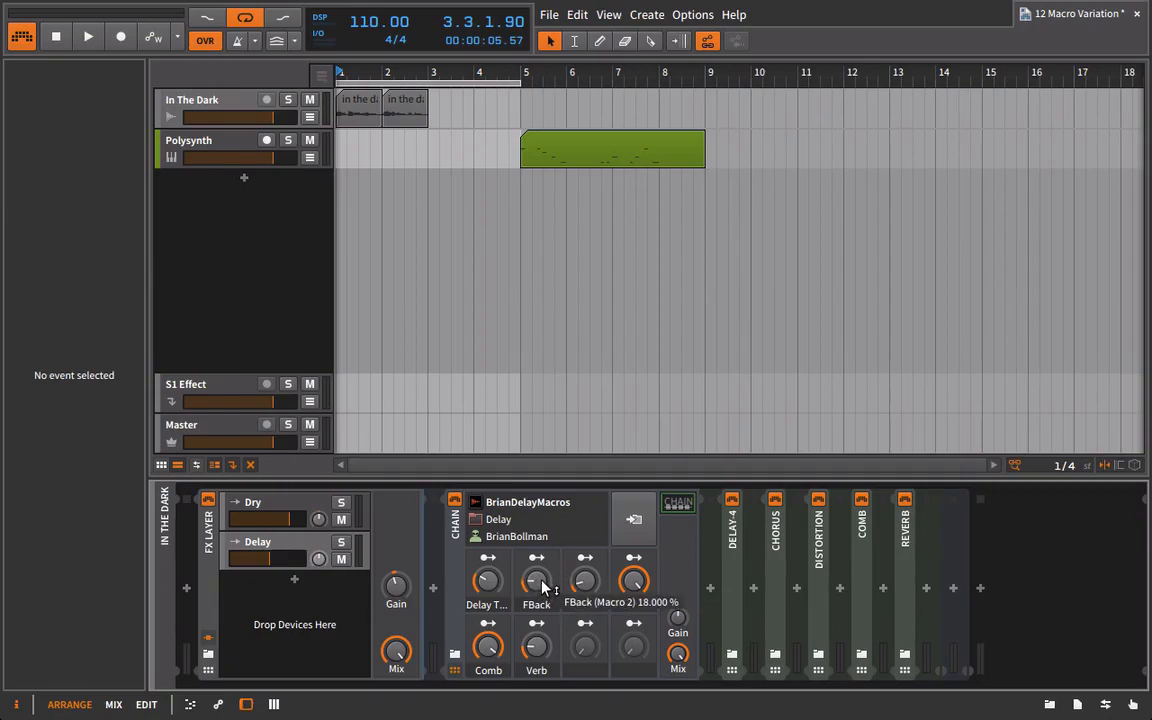